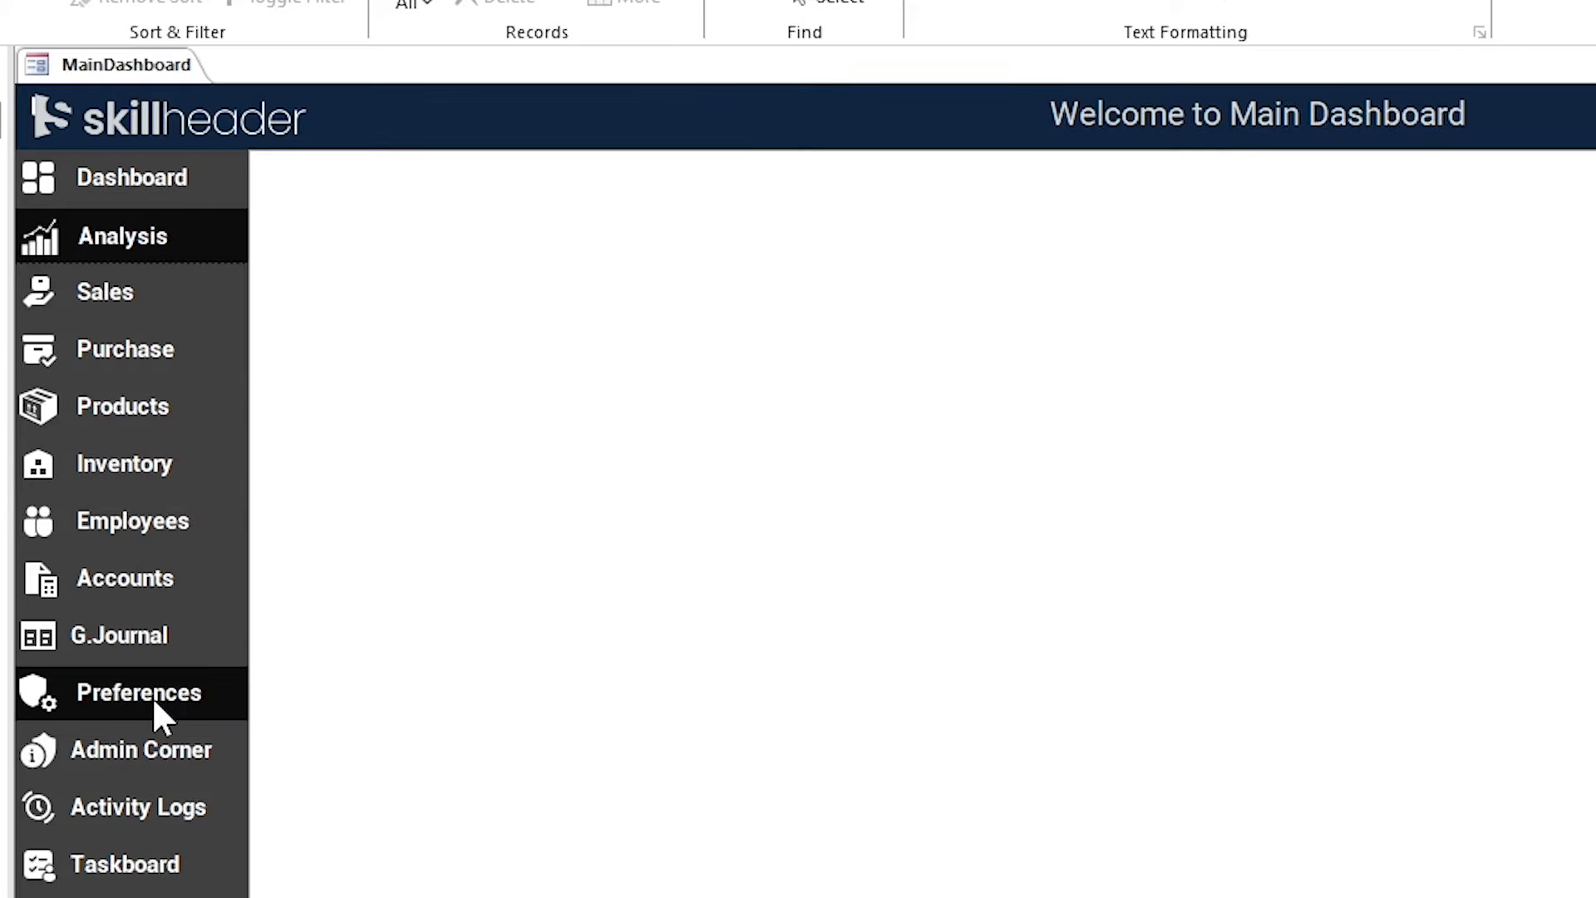
# Open General Journal folio 46 and switch frm_generaljournal to Design View.
pyautogui.click(125, 637)
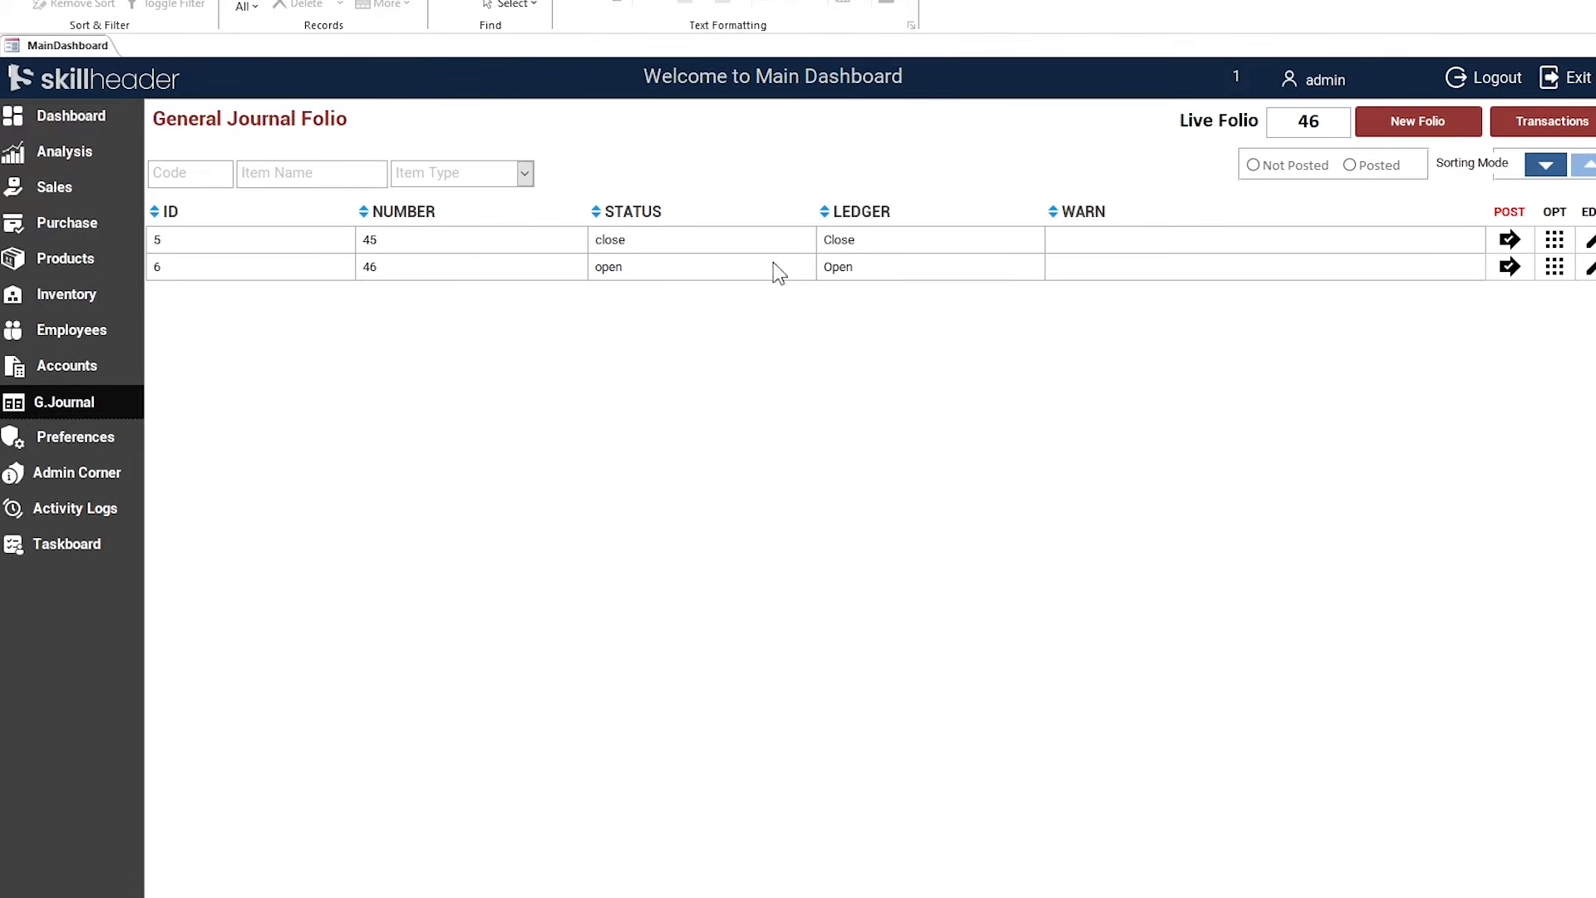
pyautogui.click(1589, 267)
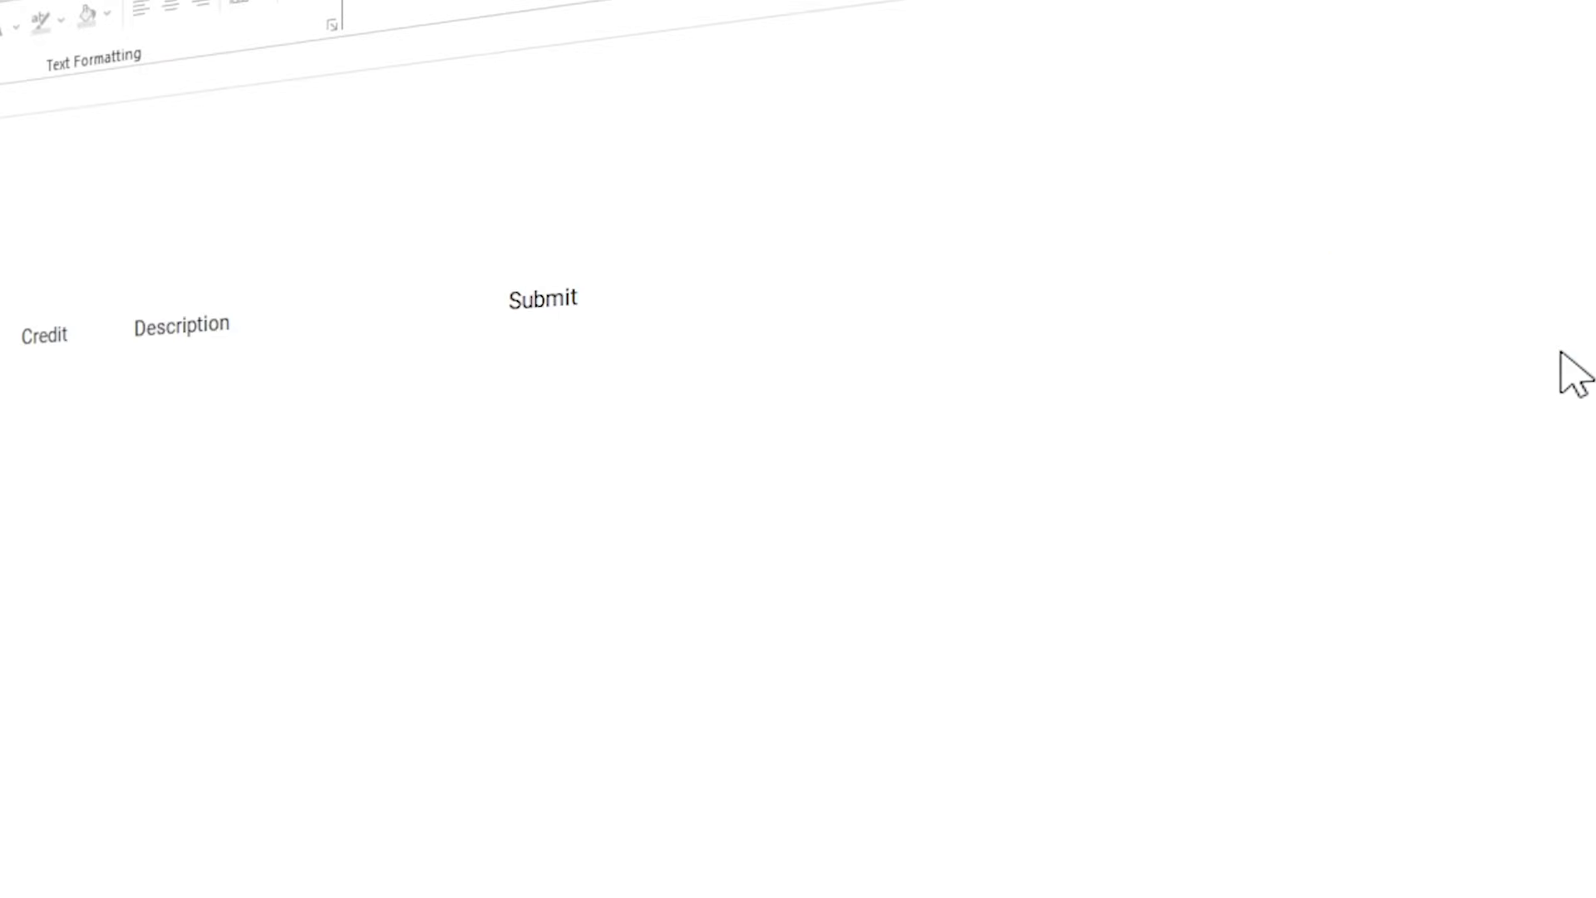
pyautogui.rightClick(282, 97)
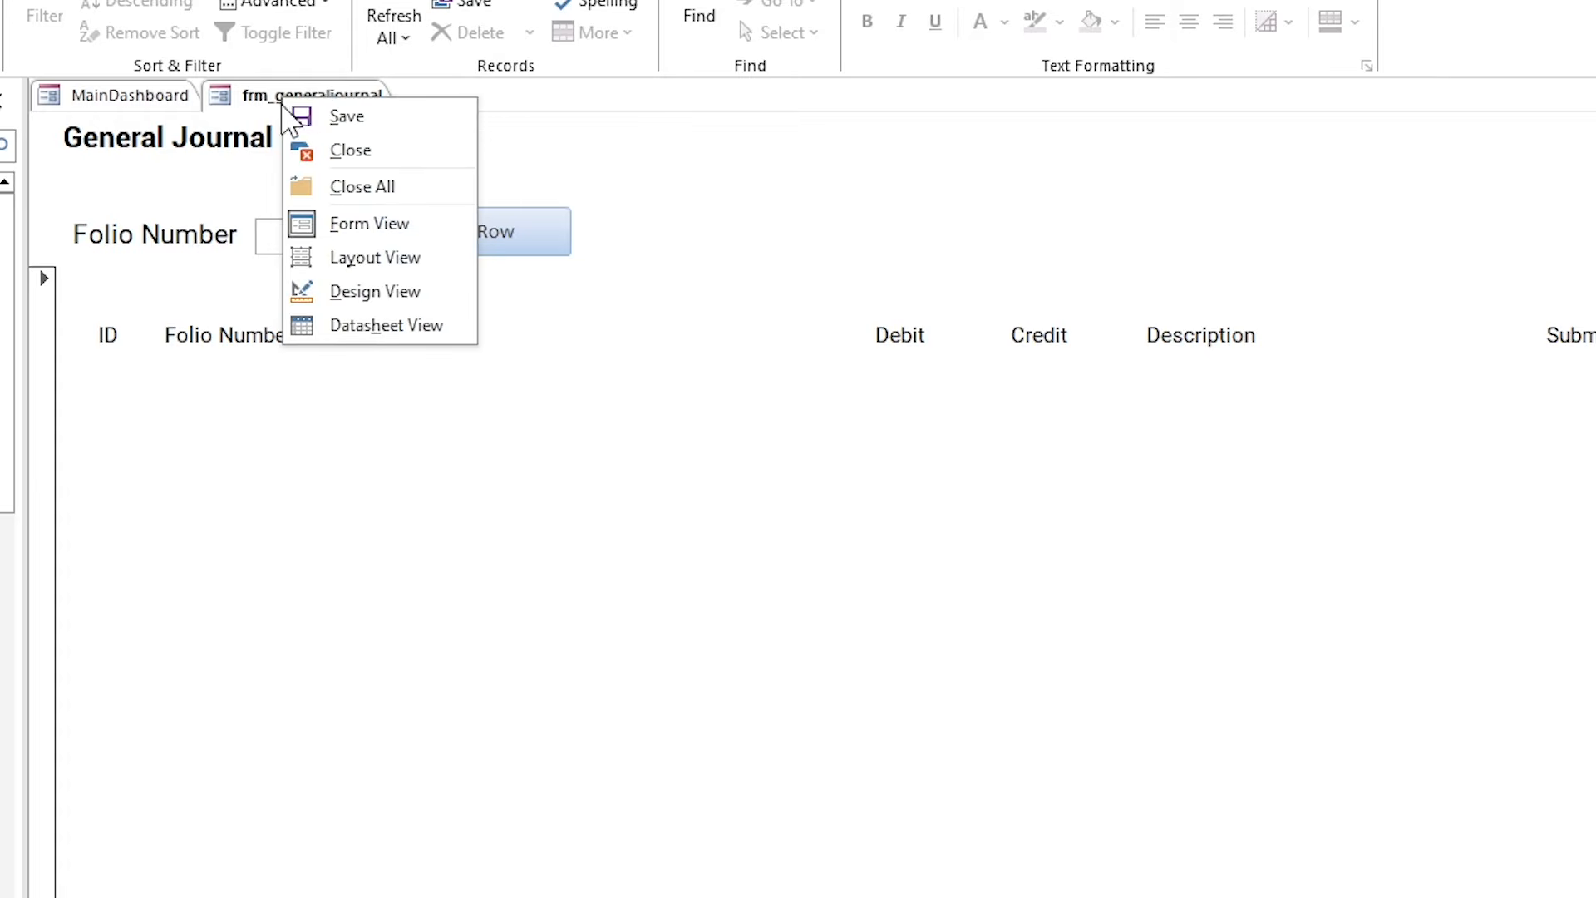
pyautogui.click(372, 289)
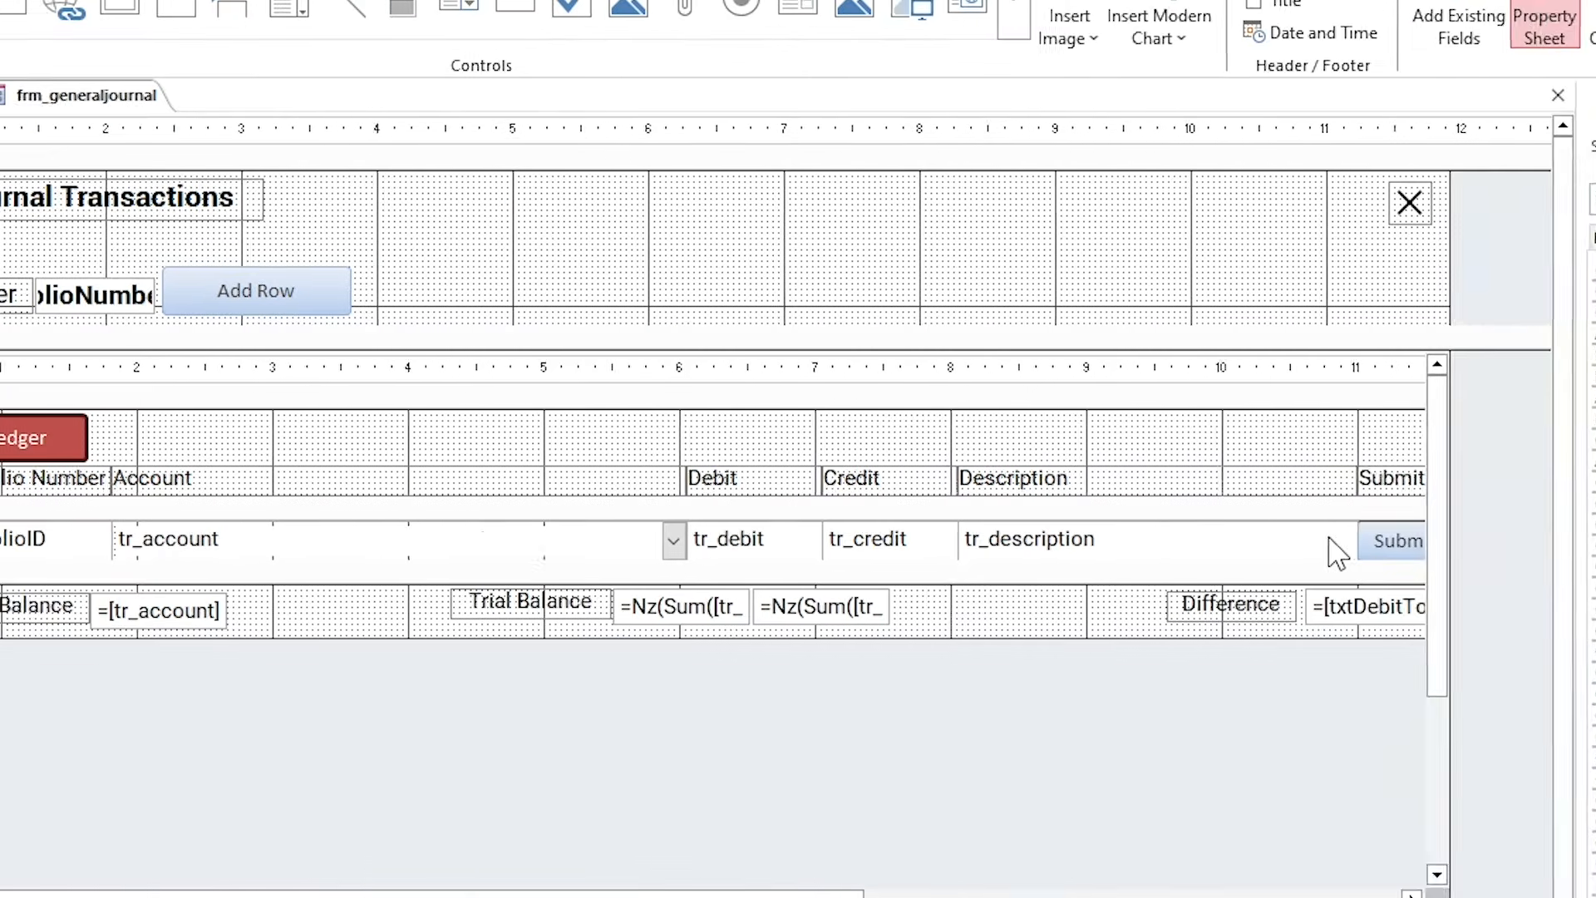
# Select the transactions subform's Submit button and open its On Click code.
pyautogui.click(794, 538)
pyautogui.click(794, 540)
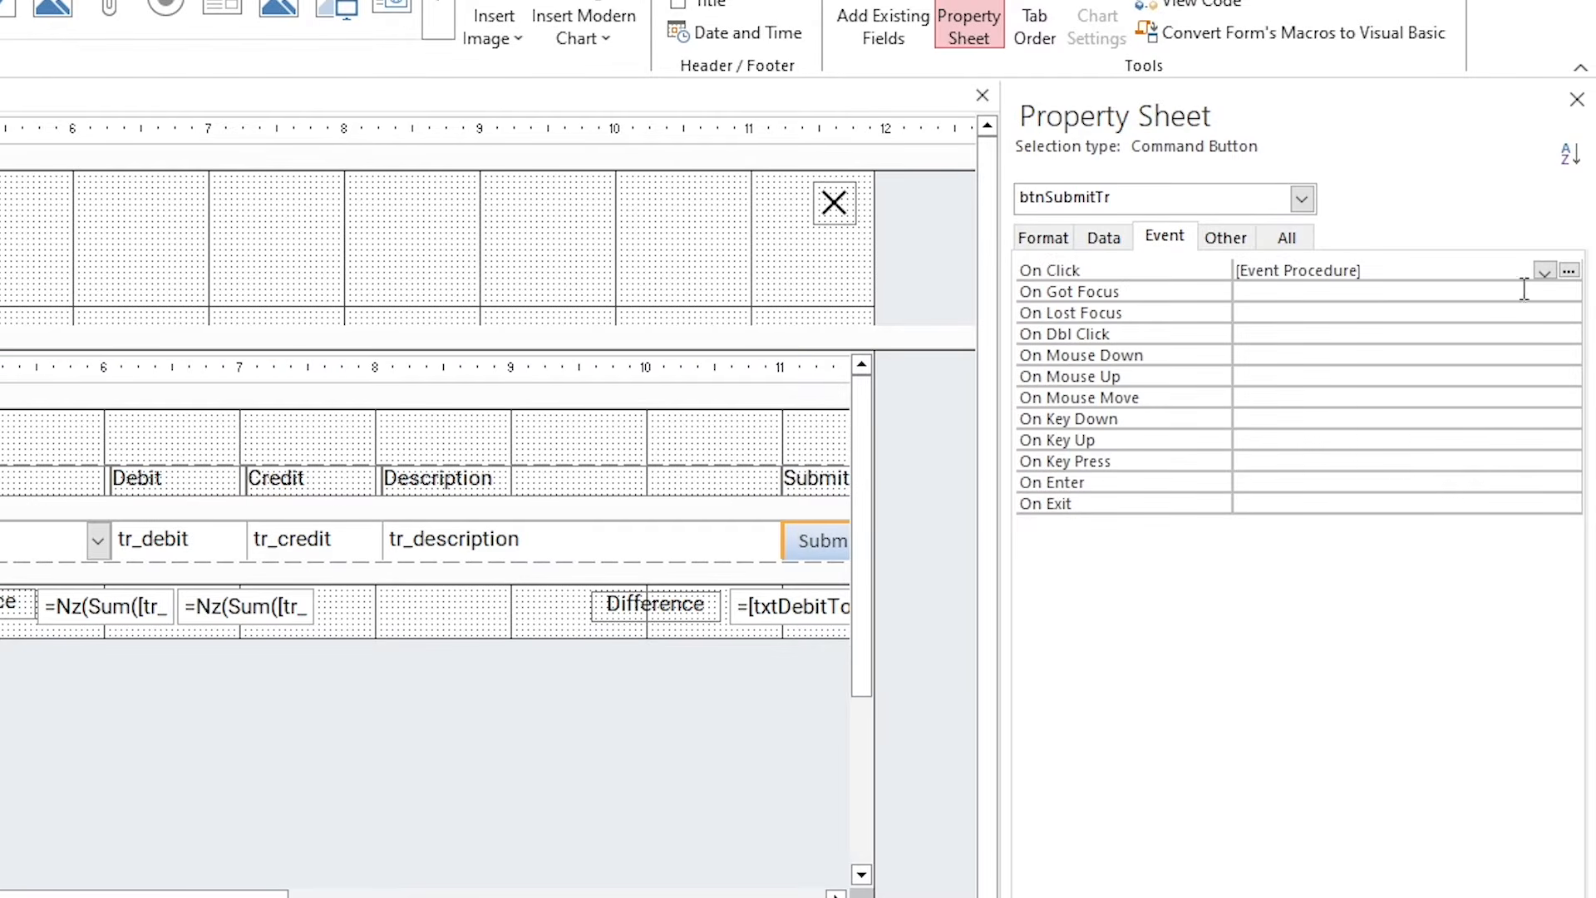
pyautogui.click(1568, 271)
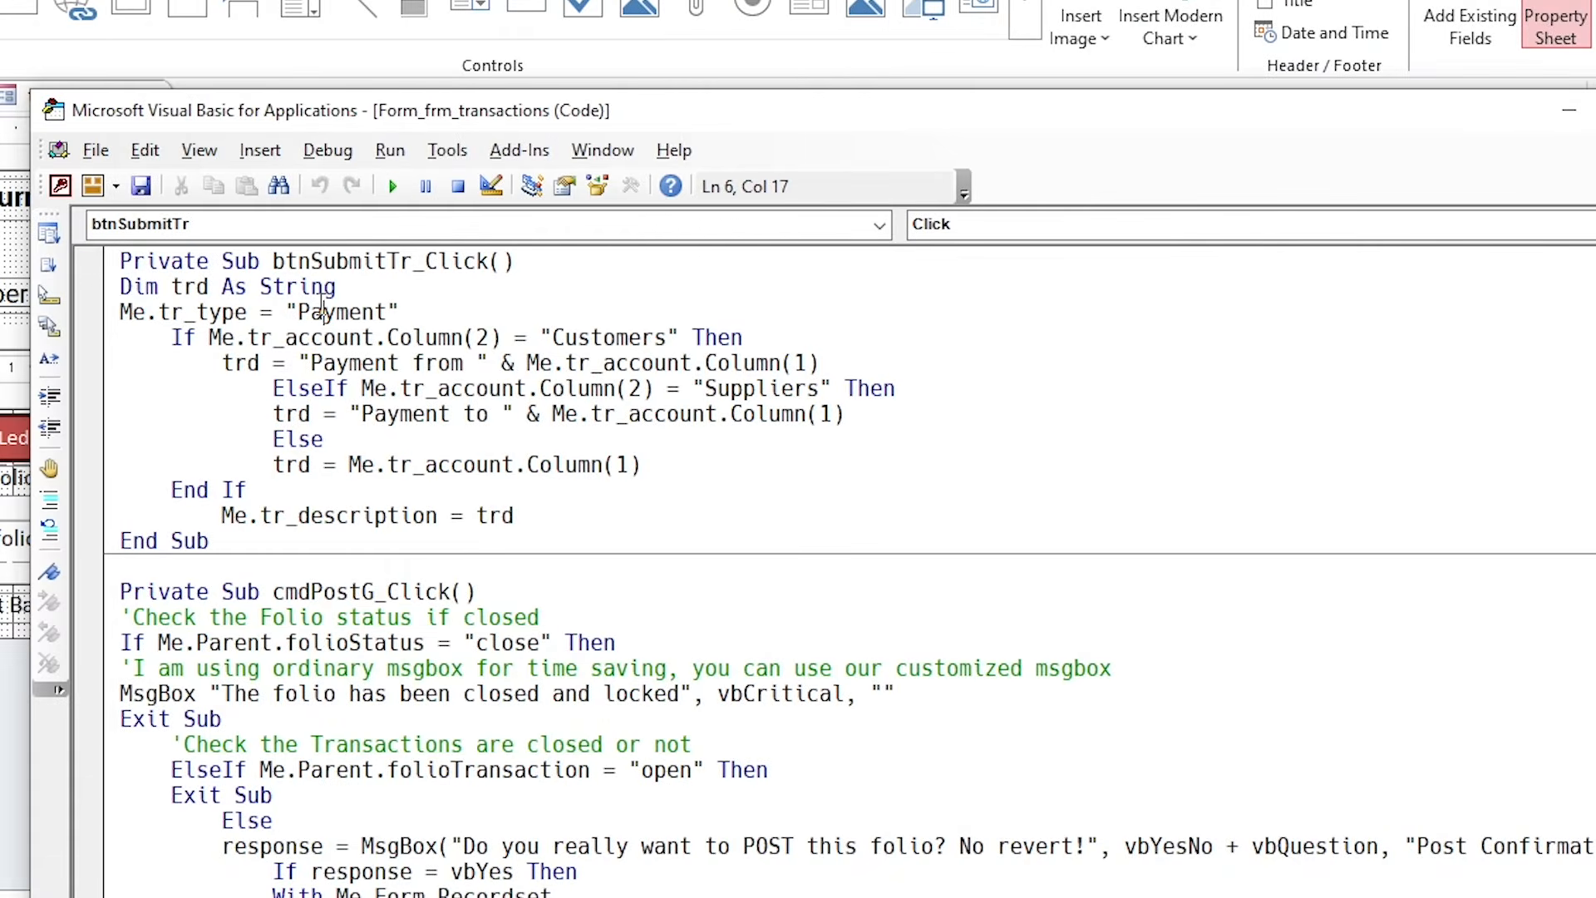
# Compare the Payment from assignment with the tr_account field on the form behind the code.
pyautogui.moveTo(222, 362); pyautogui.dragTo(836, 369)
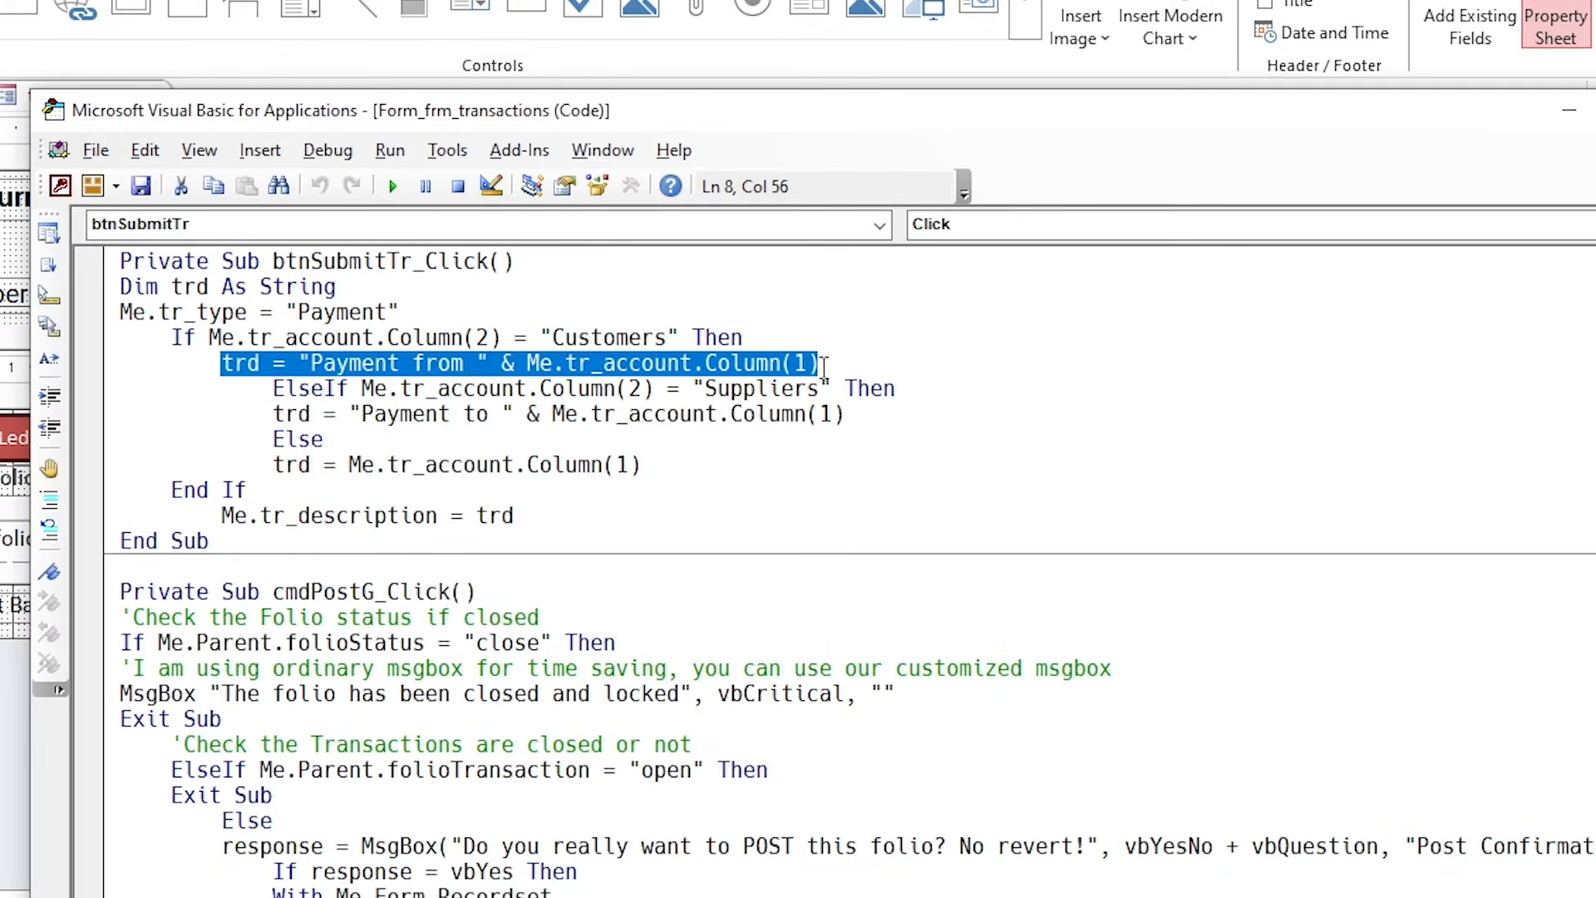
pyautogui.moveTo(687, 123); pyautogui.dragTo(951, 349)
pyautogui.click(245, 532)
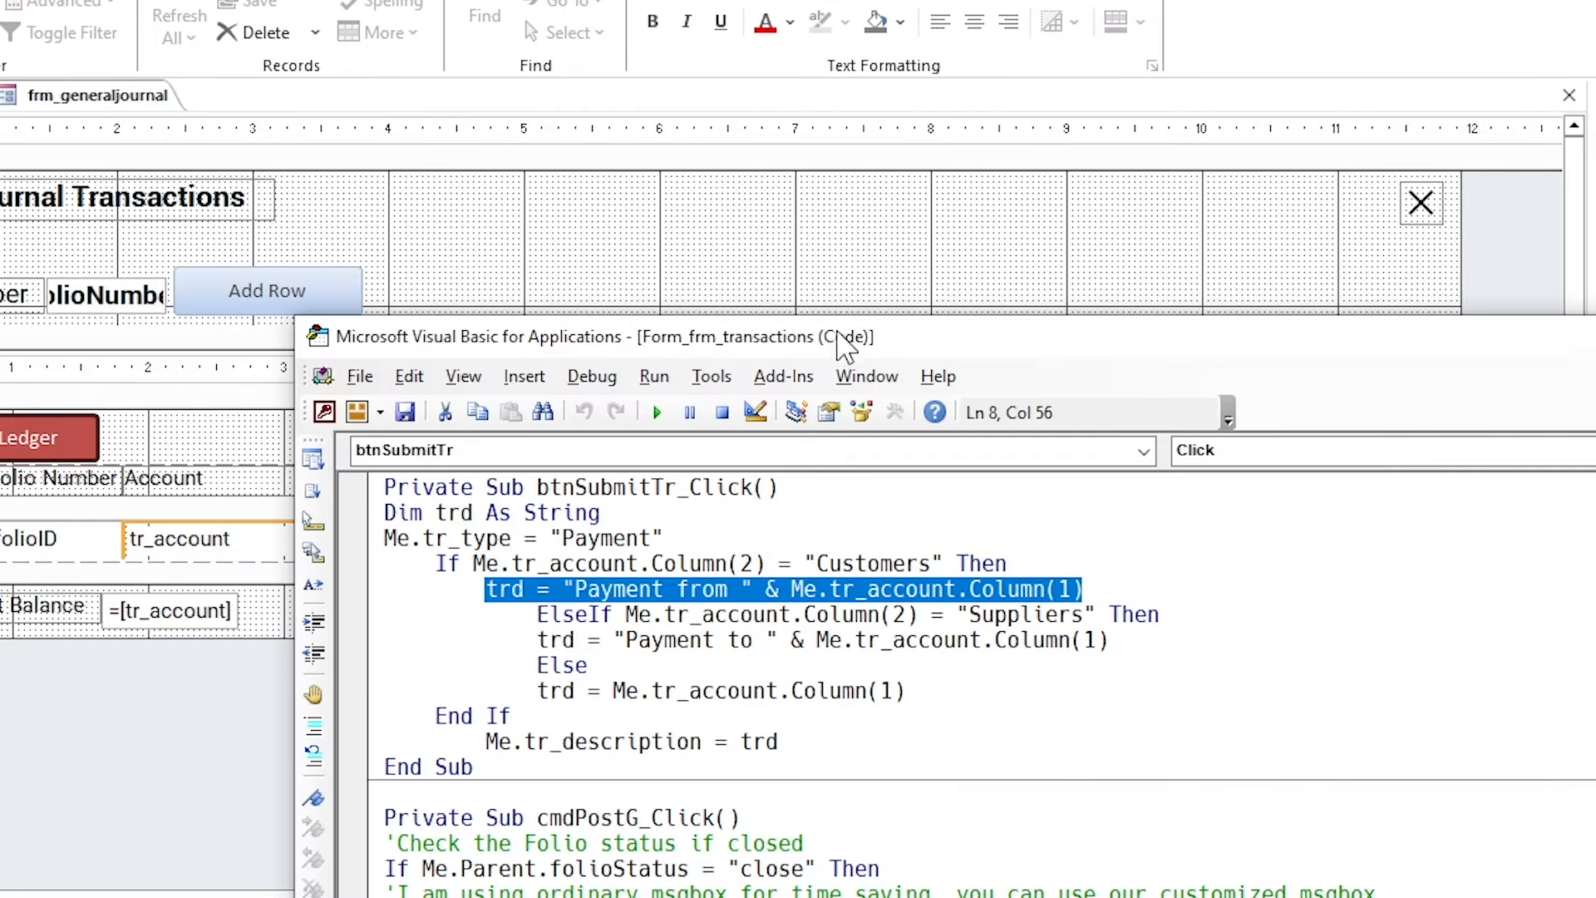
pyautogui.moveTo(845, 345); pyautogui.dragTo(747, 102)
# Add a blank line after Me.tr_description = trd and bring the form design back.
pyautogui.click(567, 397)
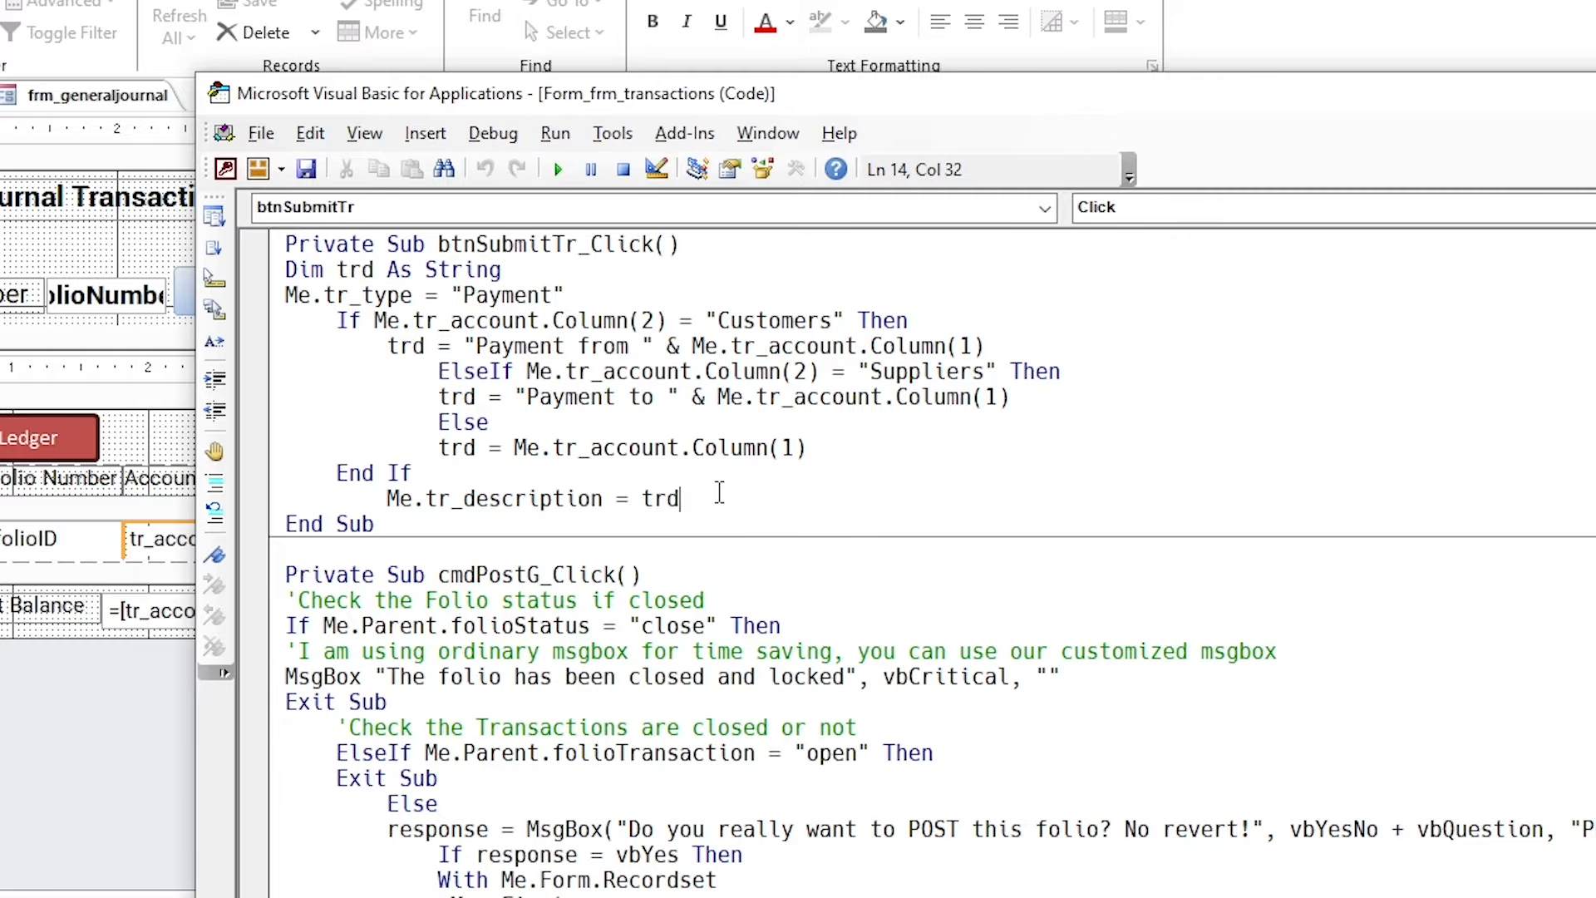
pyautogui.press('Return')
pyautogui.write('me')
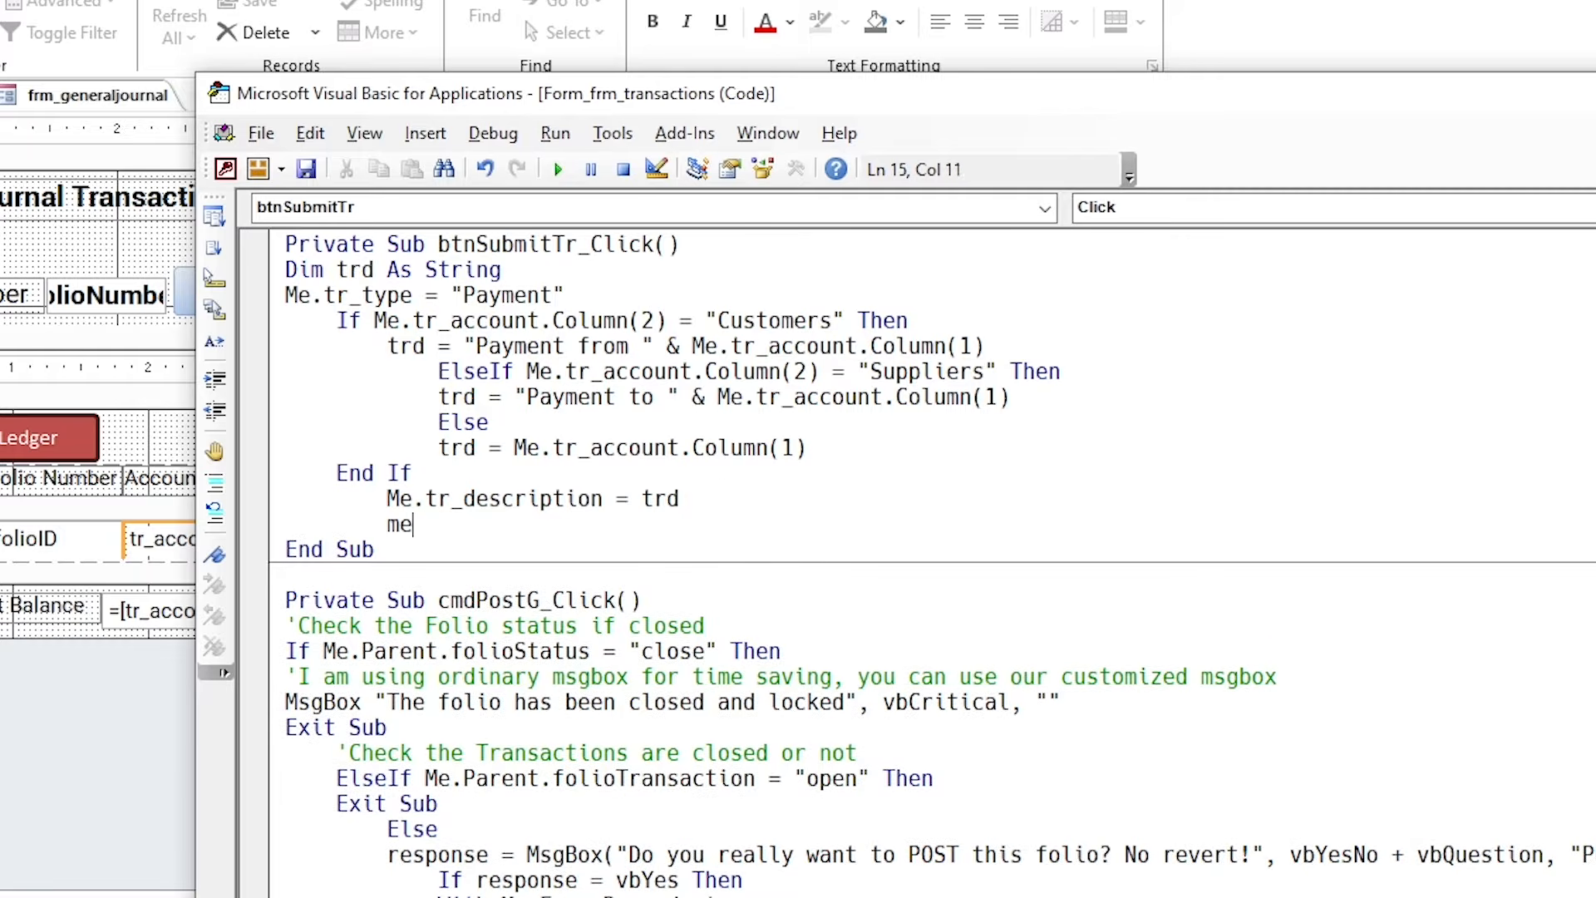
pyautogui.write('.')
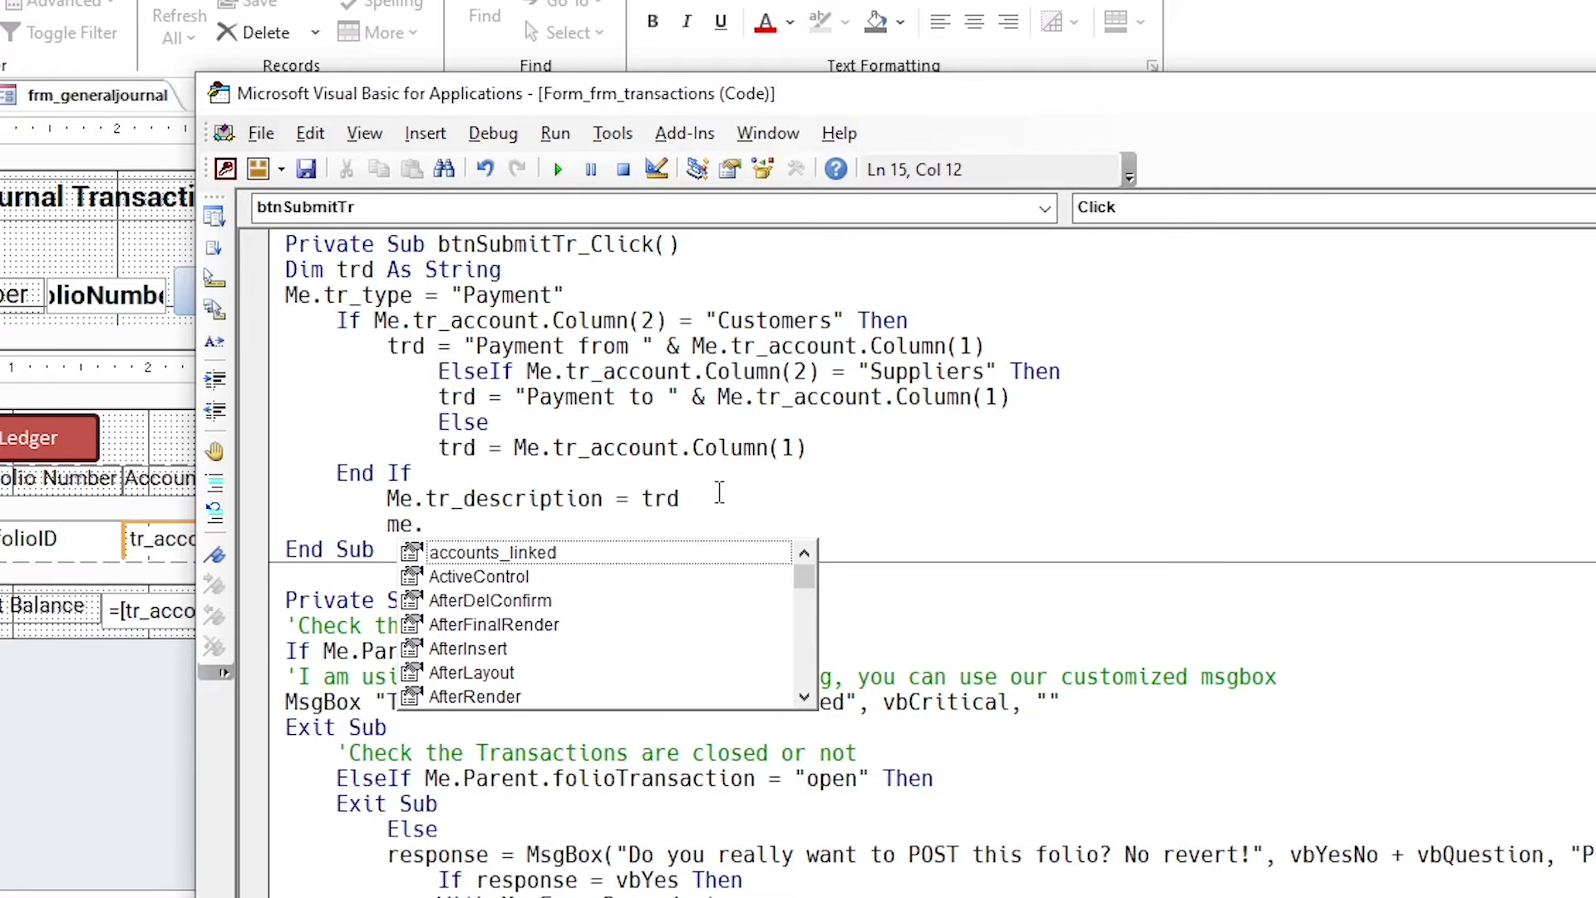
pyautogui.press('BackSpace')
pyautogui.press('BackSpace')
pyautogui.press('BackSpace')
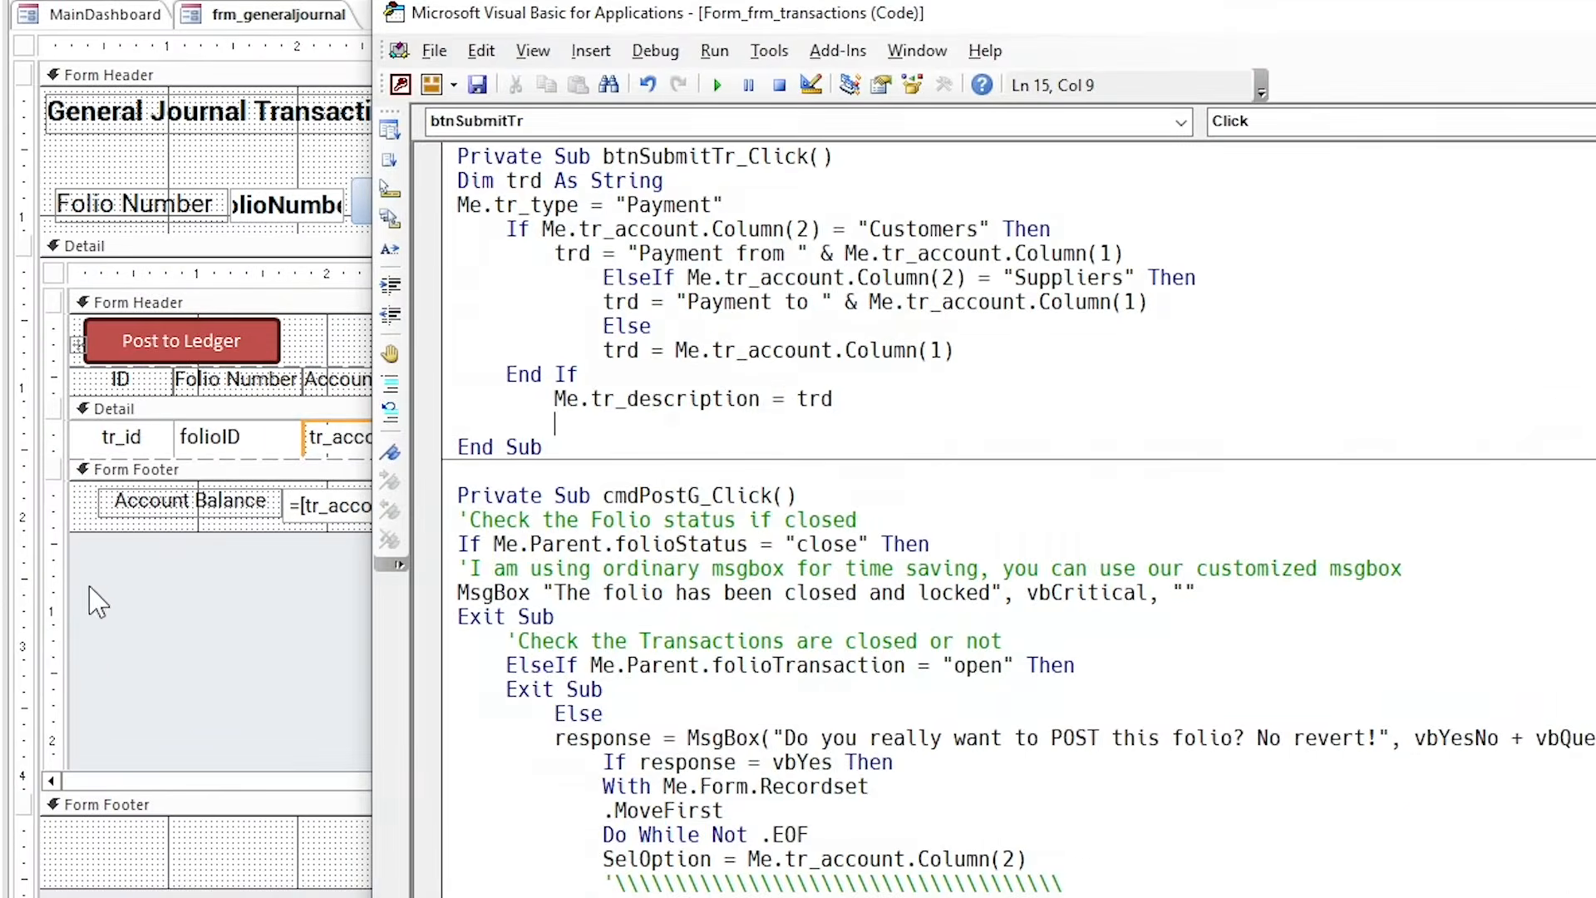
pyautogui.click(98, 602)
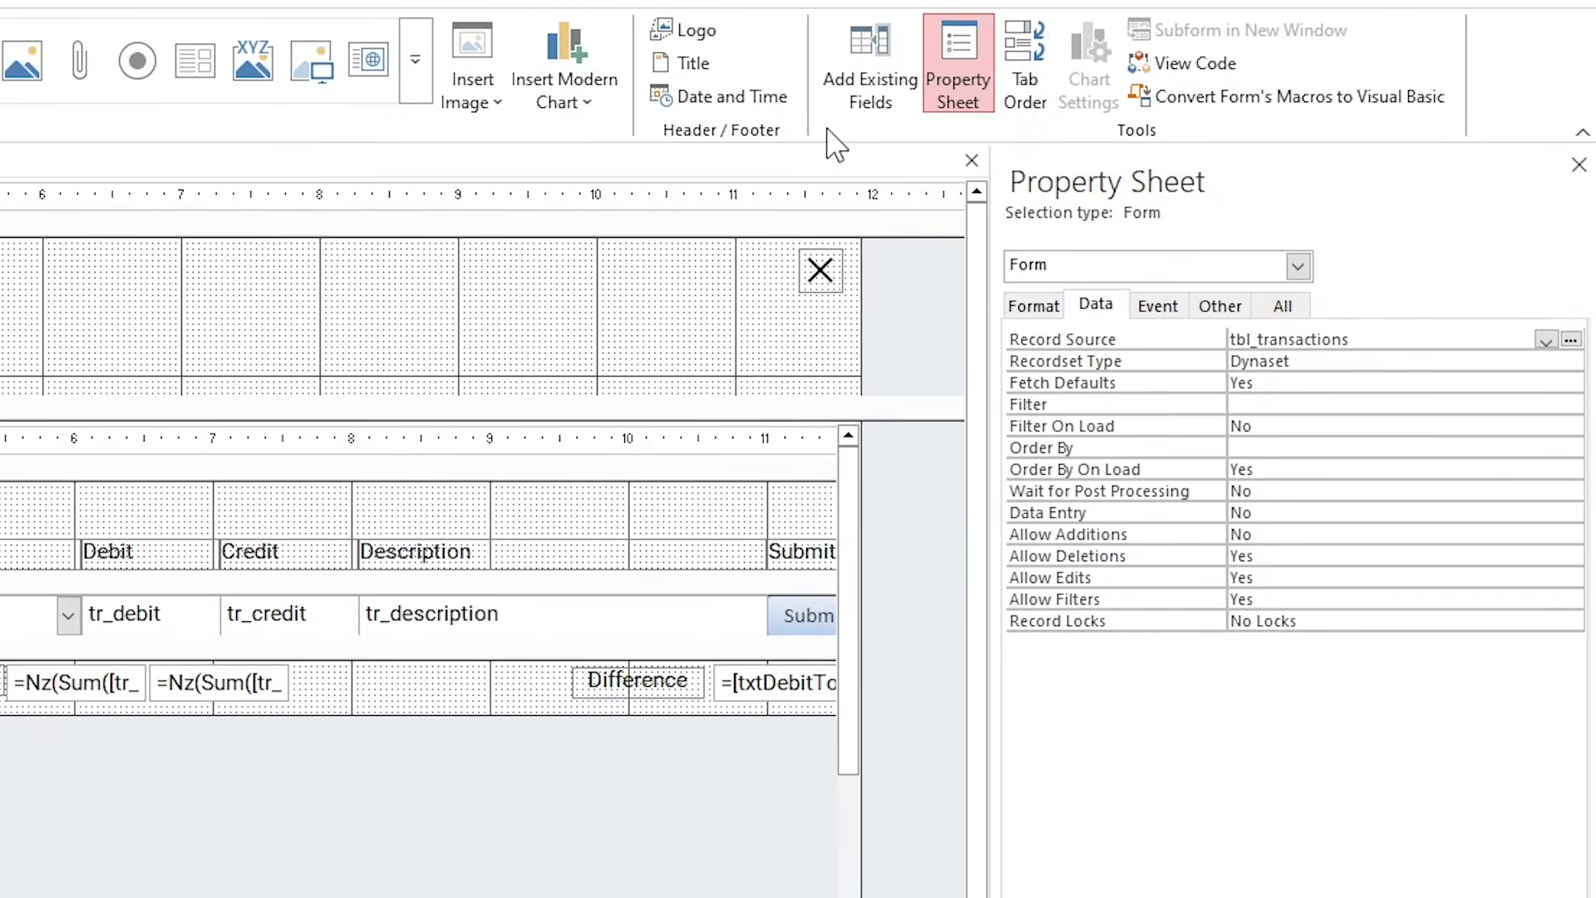
# Drag tr_base from the Field List into a taller Detail section below the detail row.
pyautogui.click(898, 87)
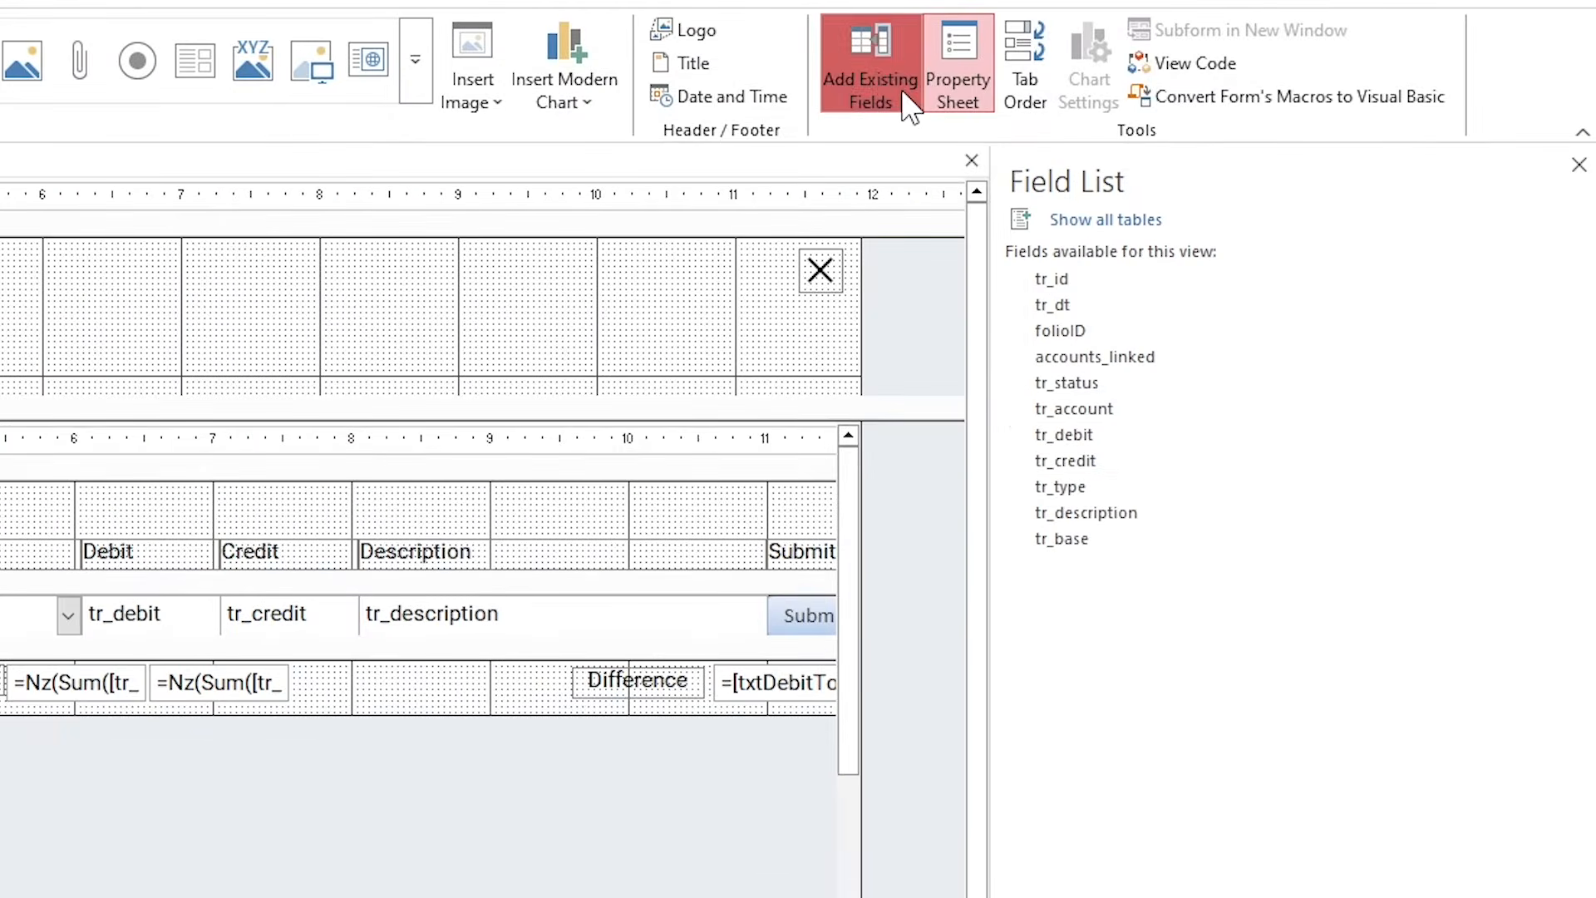
pyautogui.click(1099, 541)
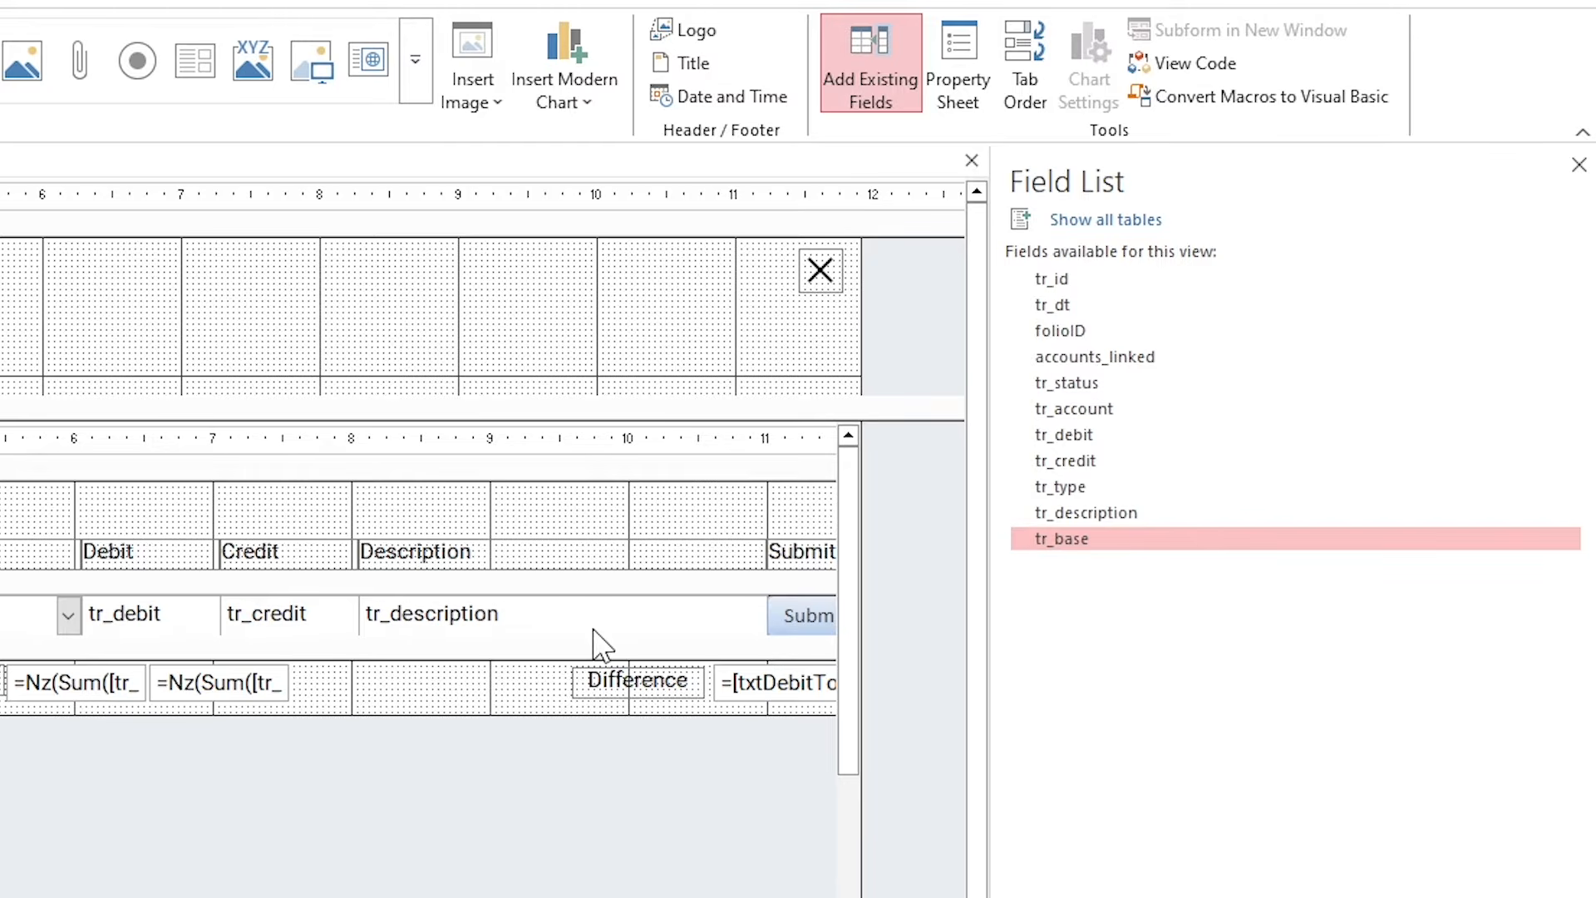
pyautogui.moveTo(593, 635); pyautogui.dragTo(596, 676)
pyautogui.moveTo(1018, 540); pyautogui.dragTo(253, 662)
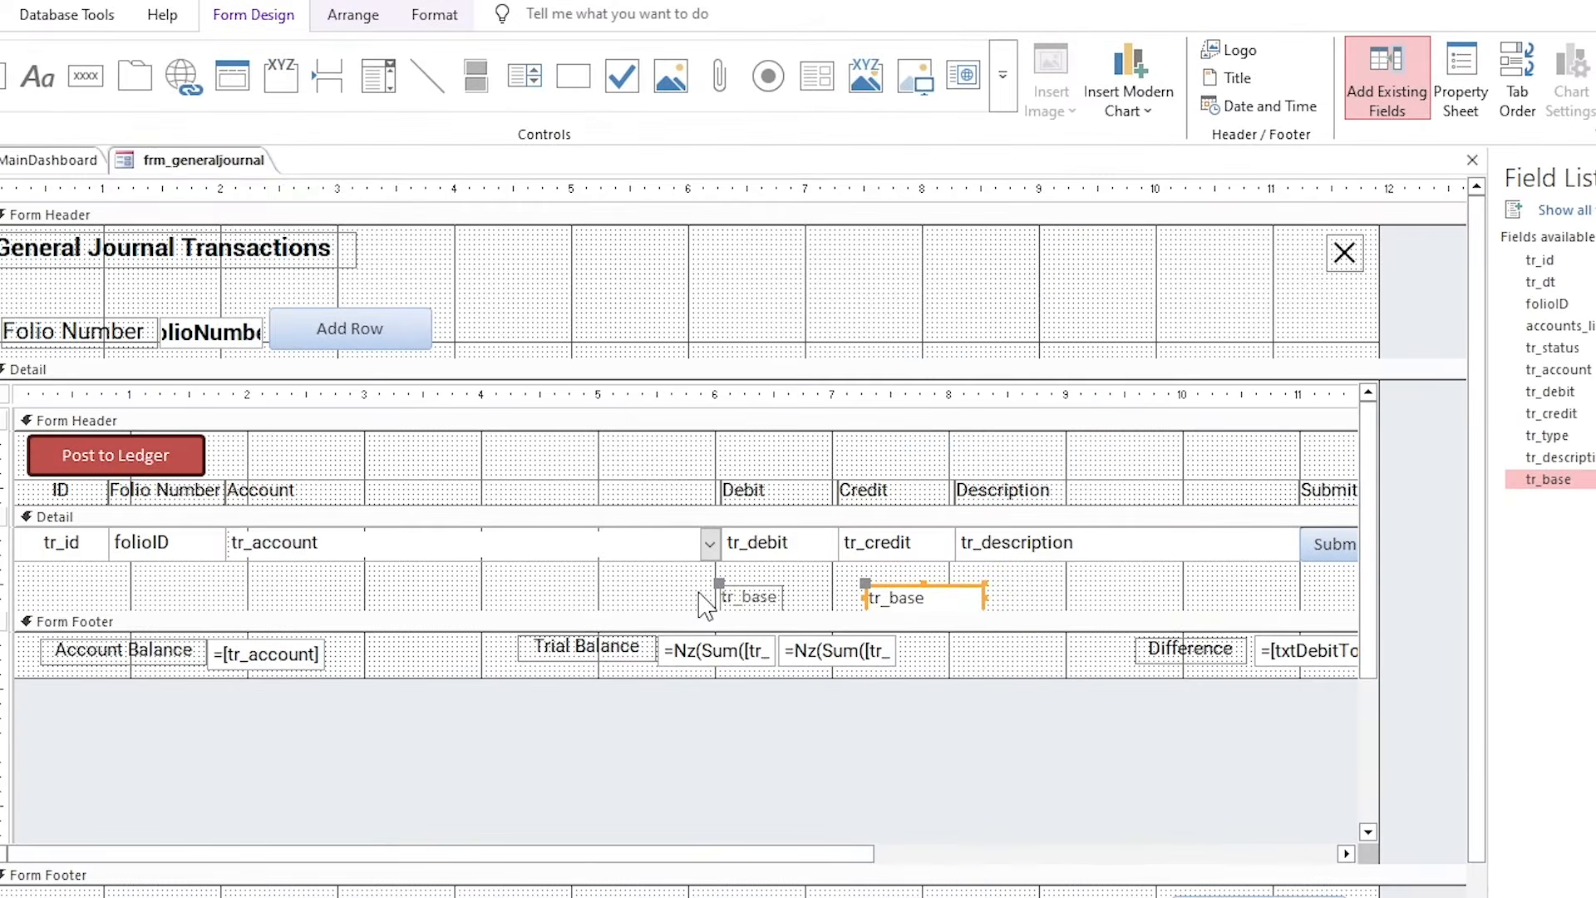
# Begin a Me.tr_base = line in btnSubmitTr_Click, dismissing the compile error.
pyautogui.hotkey('alt', 'F11')
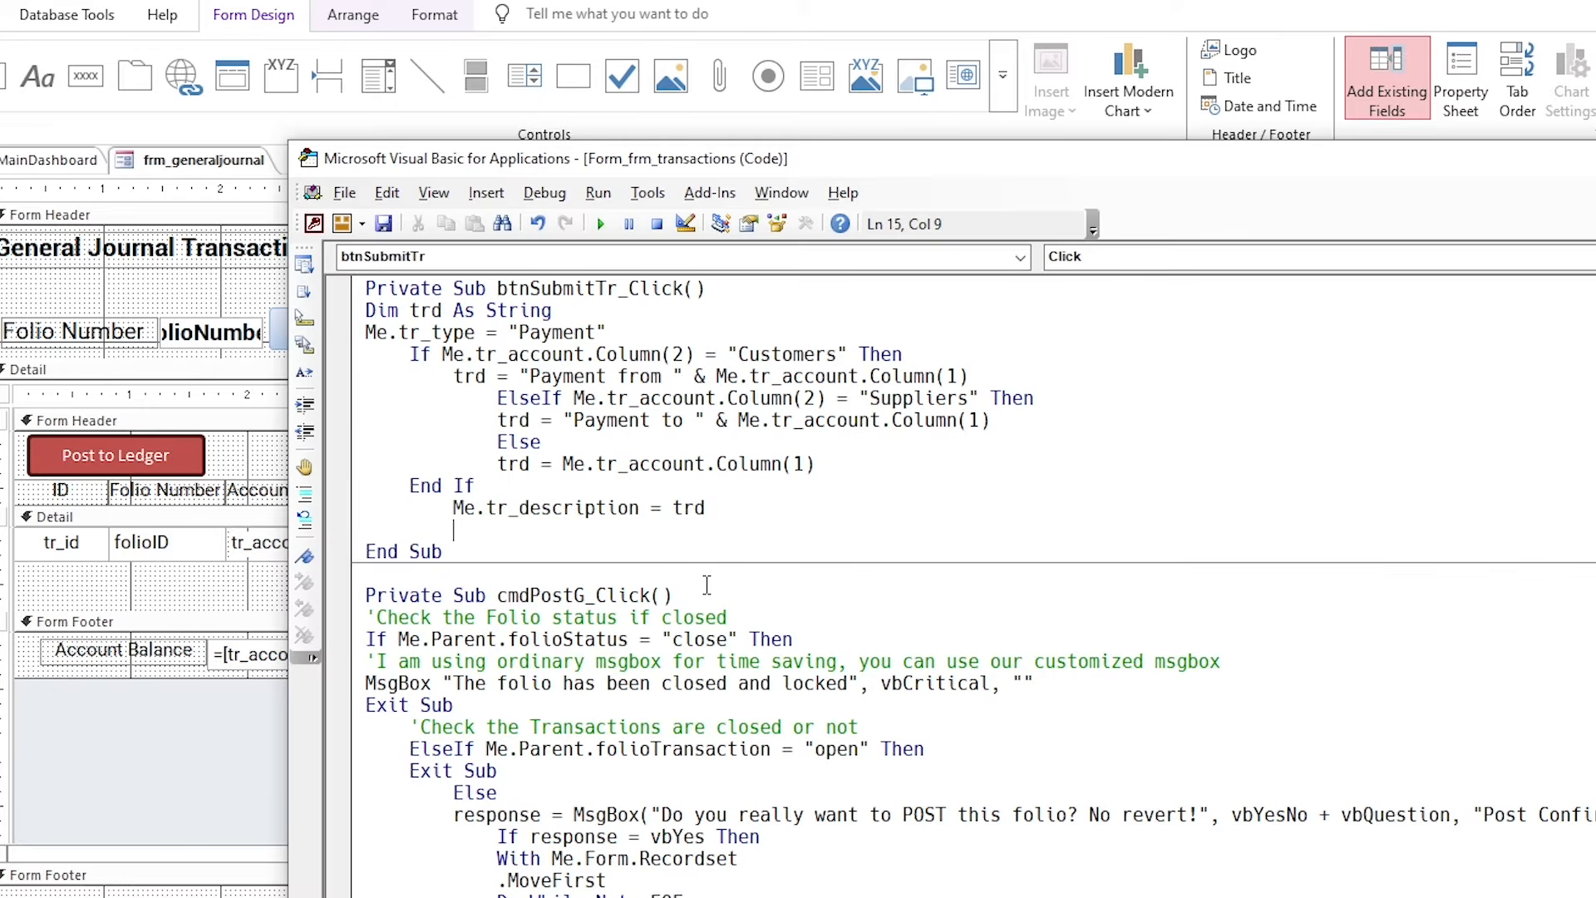
pyautogui.write('me.')
pyautogui.write('tr_ba')
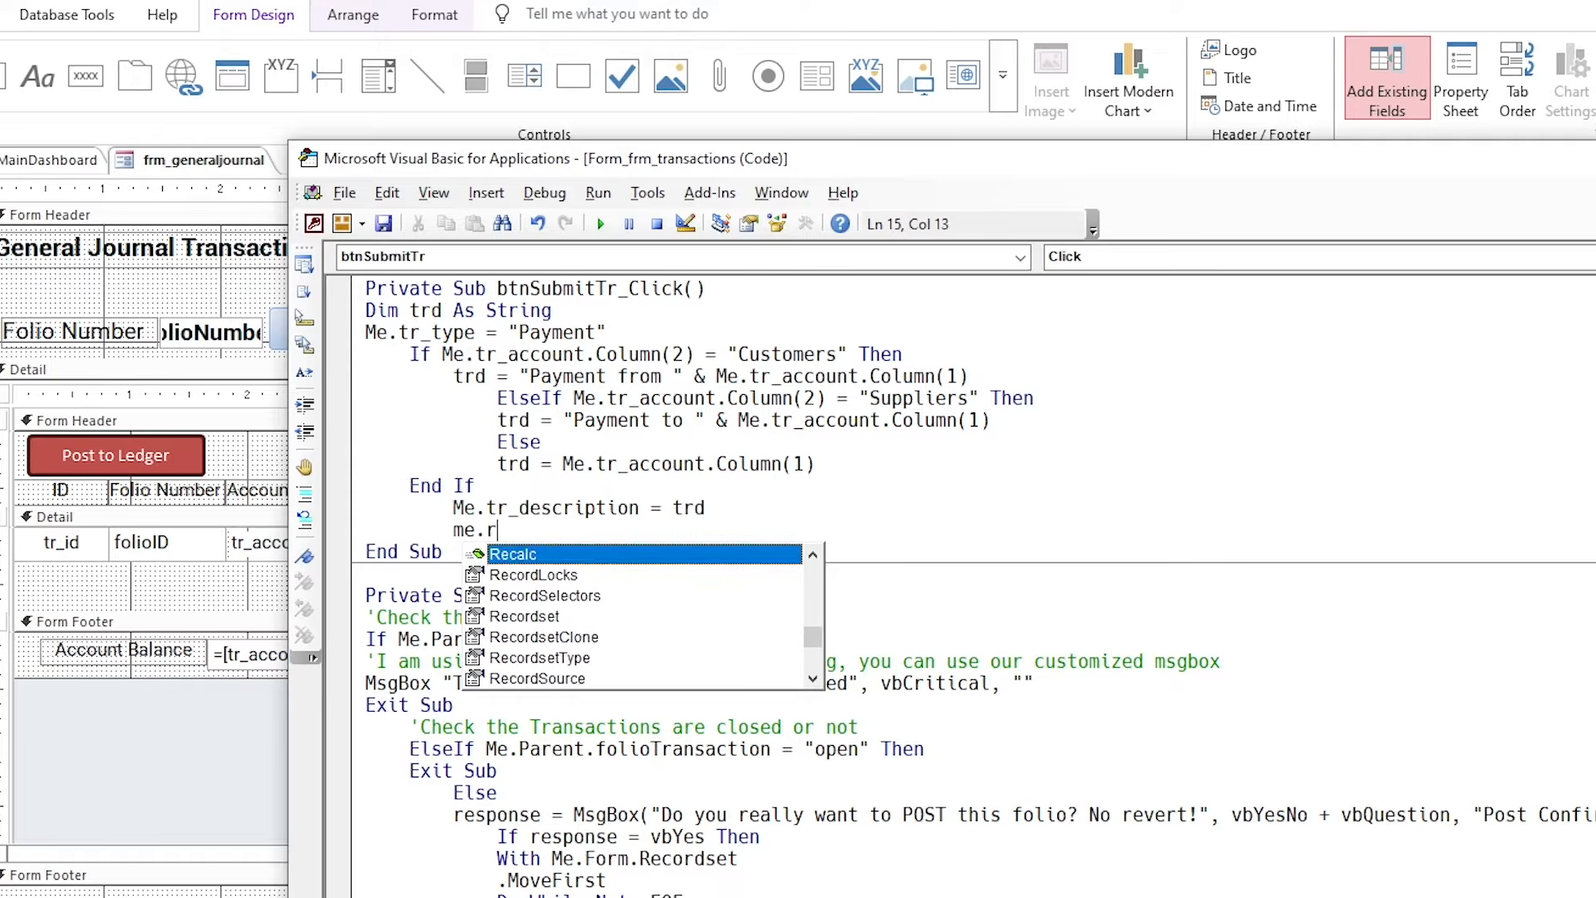
pyautogui.press('Tab')
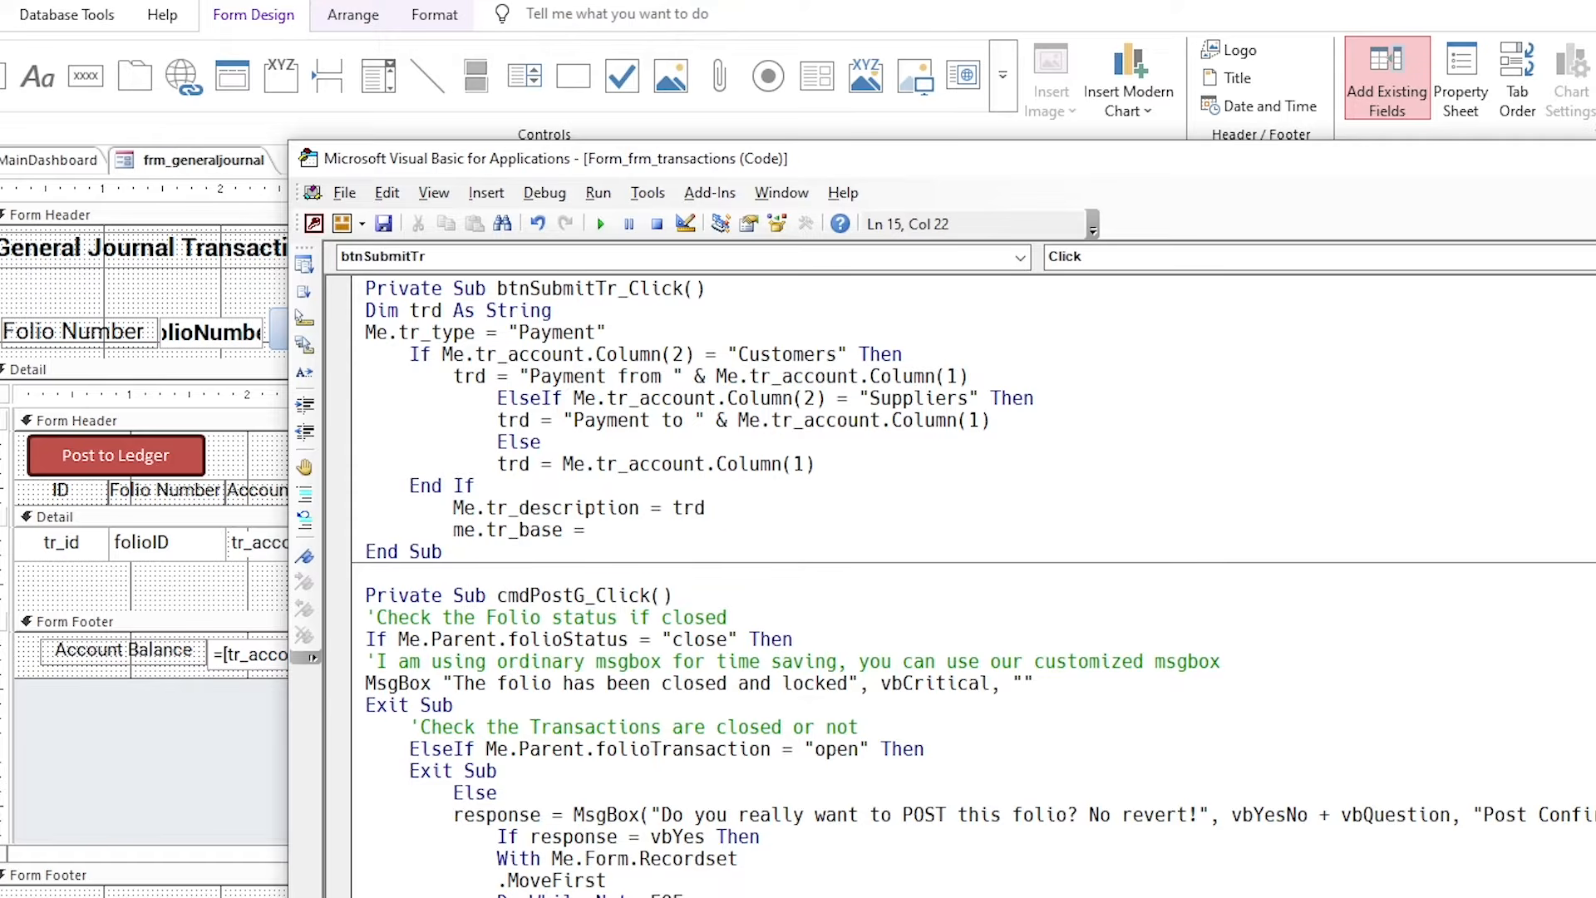
pyautogui.write('=')
pyautogui.click(607, 458)
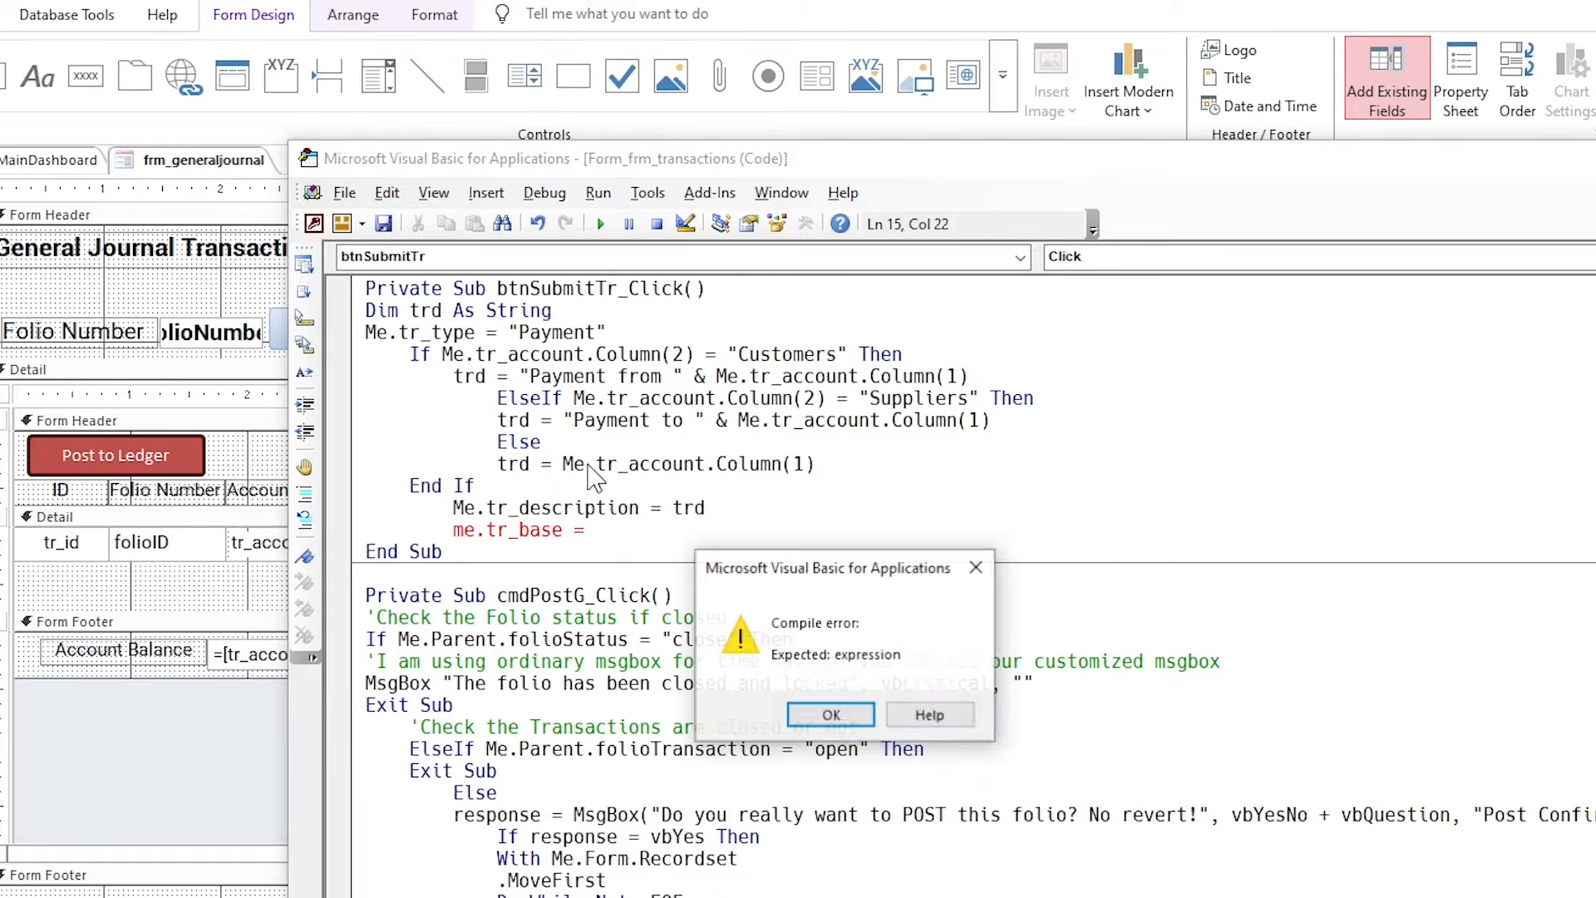
pyautogui.click(830, 716)
# Complete it as Me.tr_base = Me.tr_account.Column(2) by reusing the account expression, then return to Access.
pyautogui.moveTo(562, 463); pyautogui.dragTo(813, 463)
pyautogui.hotkey('ctrl', 'c')
pyautogui.click(665, 529)
pyautogui.hotkey('ctrl', 'v')
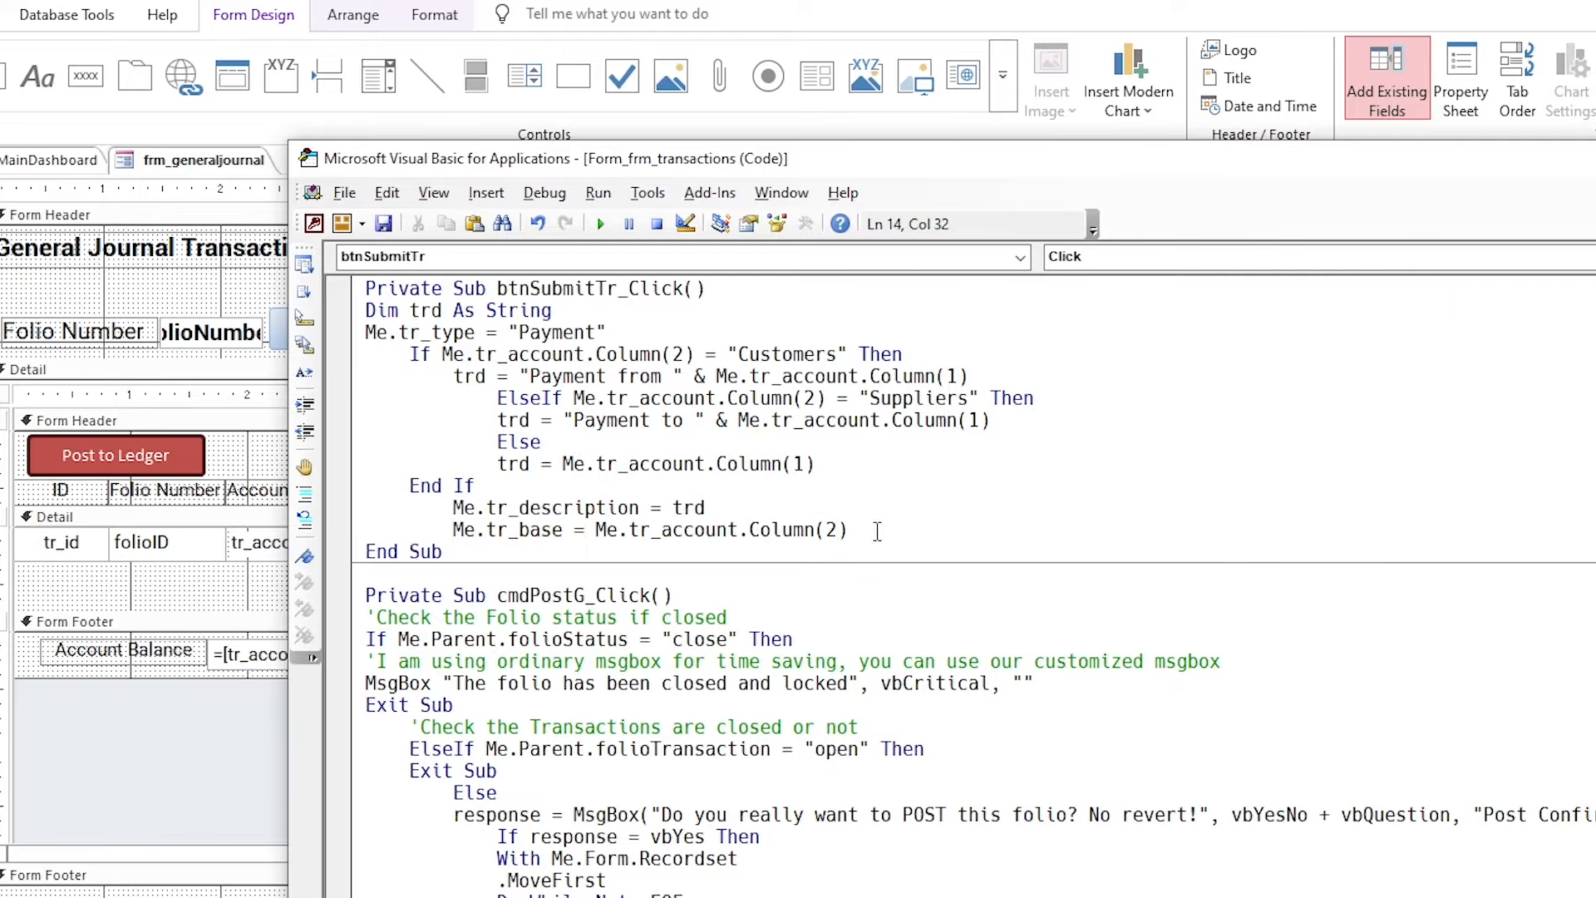
pyautogui.moveTo(873, 529); pyautogui.dragTo(456, 520)
pyautogui.click(749, 530)
pyautogui.hotkey('alt', 'F11')
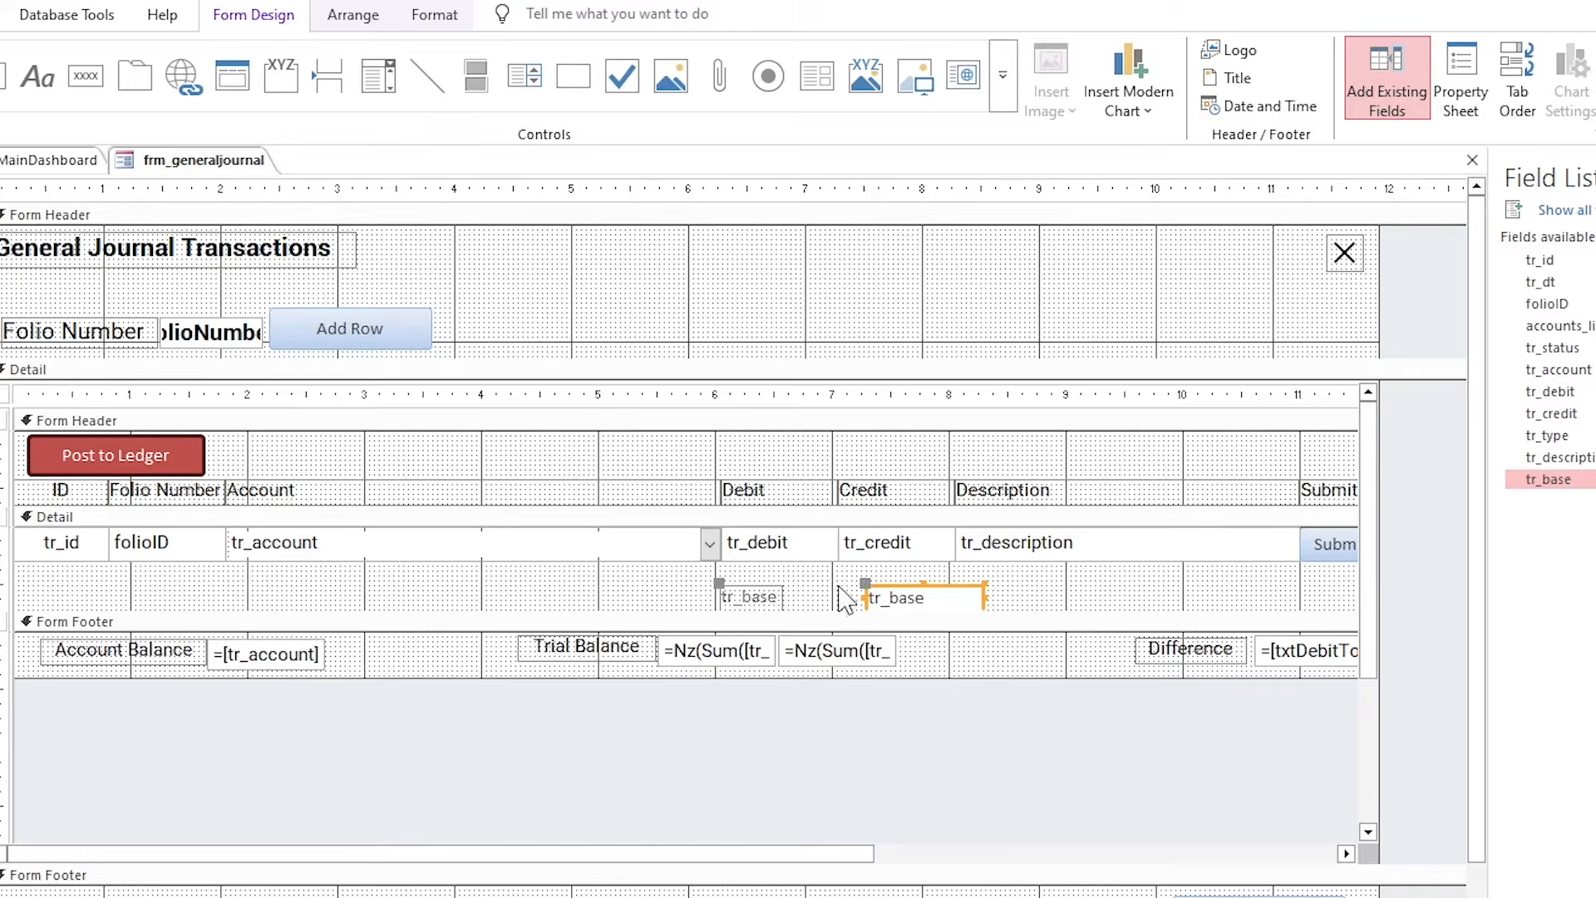
# Delete both tr_base boxes from the subform and save the frm_transactions design.
pyautogui.moveTo(994, 587); pyautogui.dragTo(750, 559)
pyautogui.press('Delete')
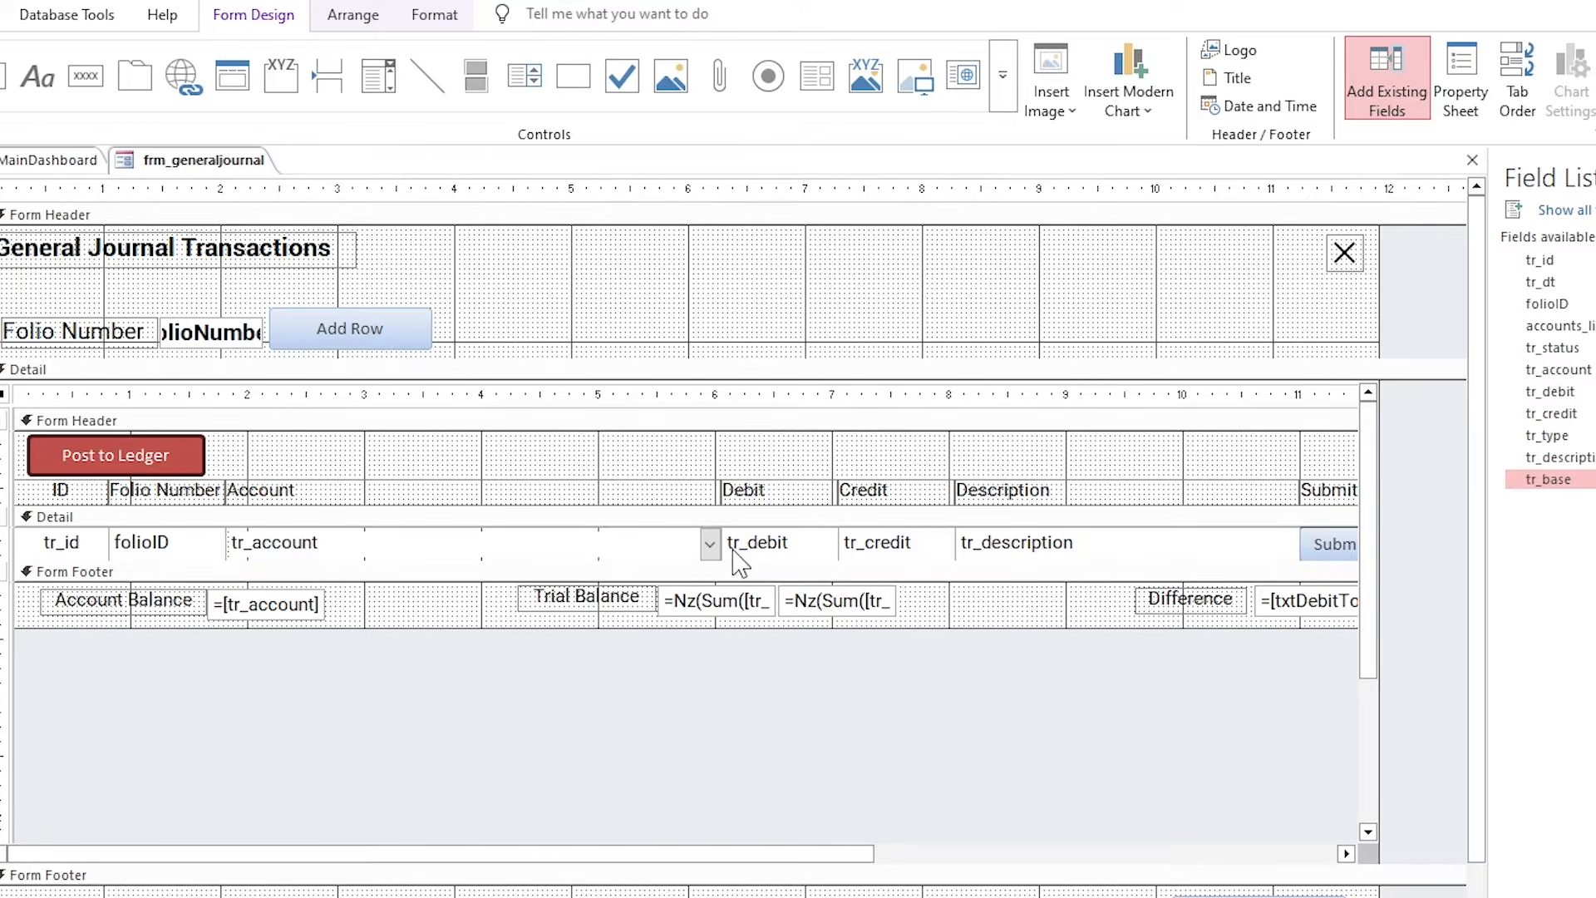
pyautogui.hotkey('ctrl', 's')
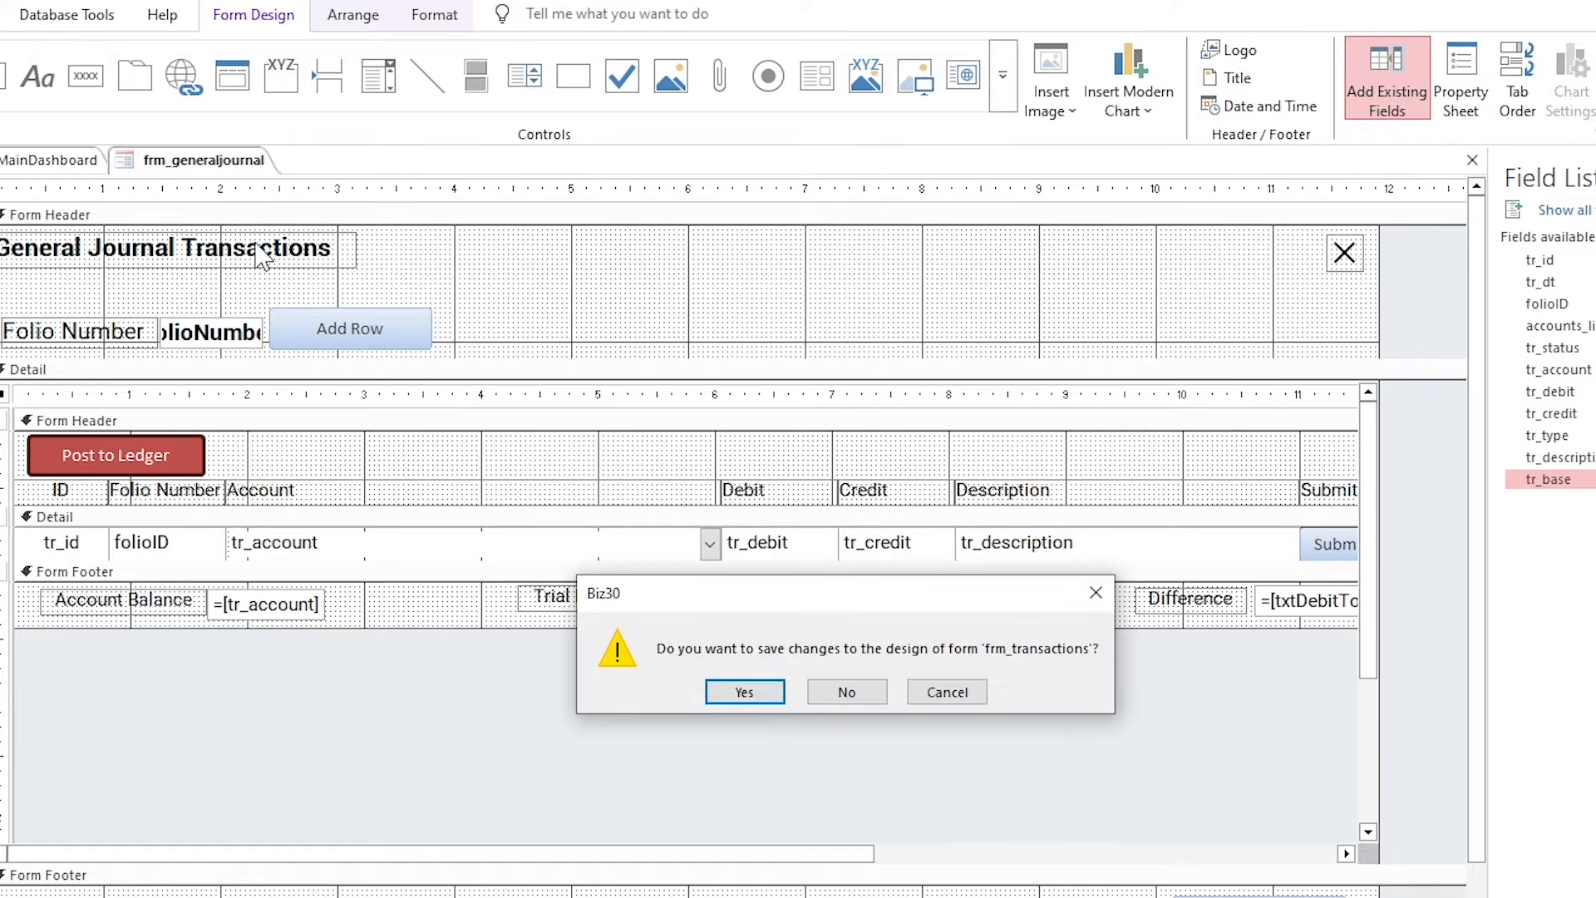
pyautogui.click(738, 691)
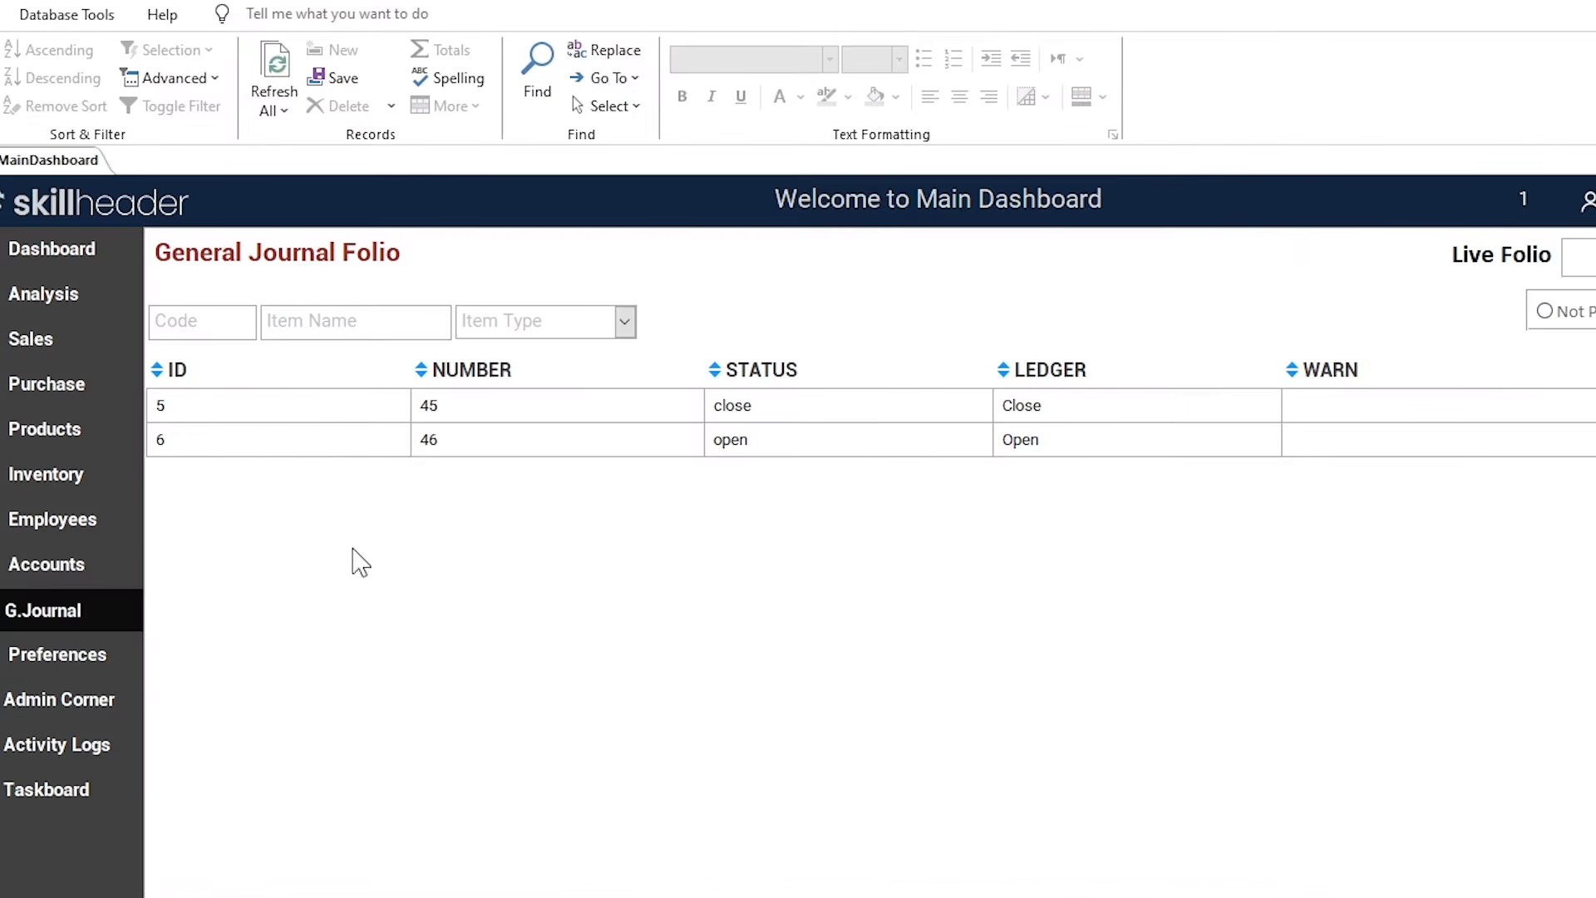
# Close the MainDashboard form and open the tbl_transactions datasheet.
pyautogui.rightClick(89, 166)
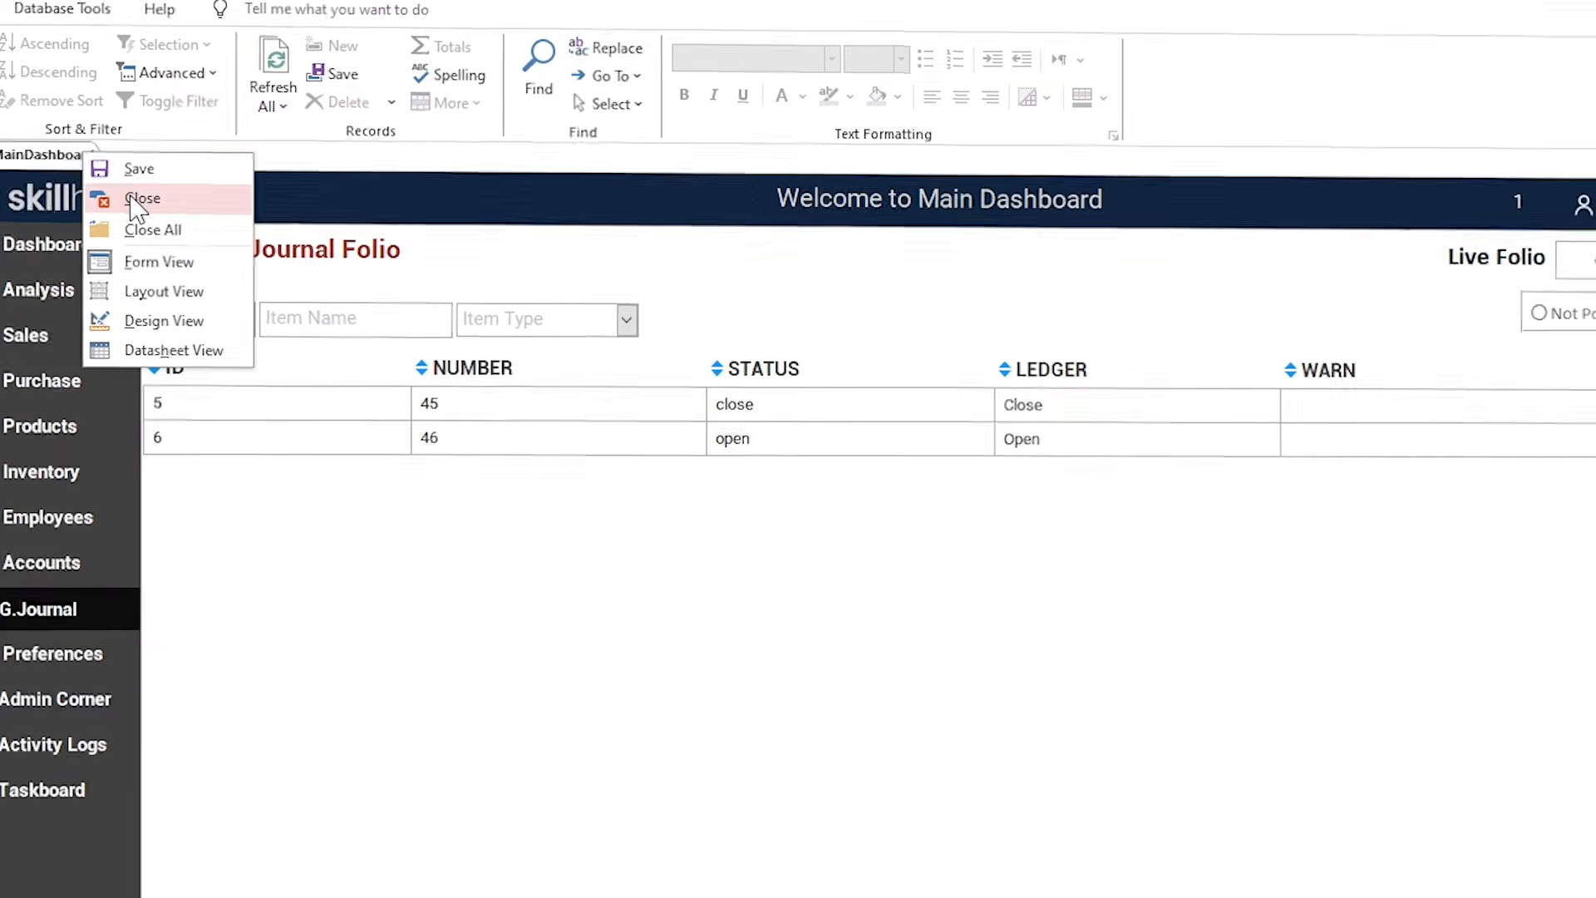
pyautogui.click(140, 197)
pyautogui.doubleClick(162, 819)
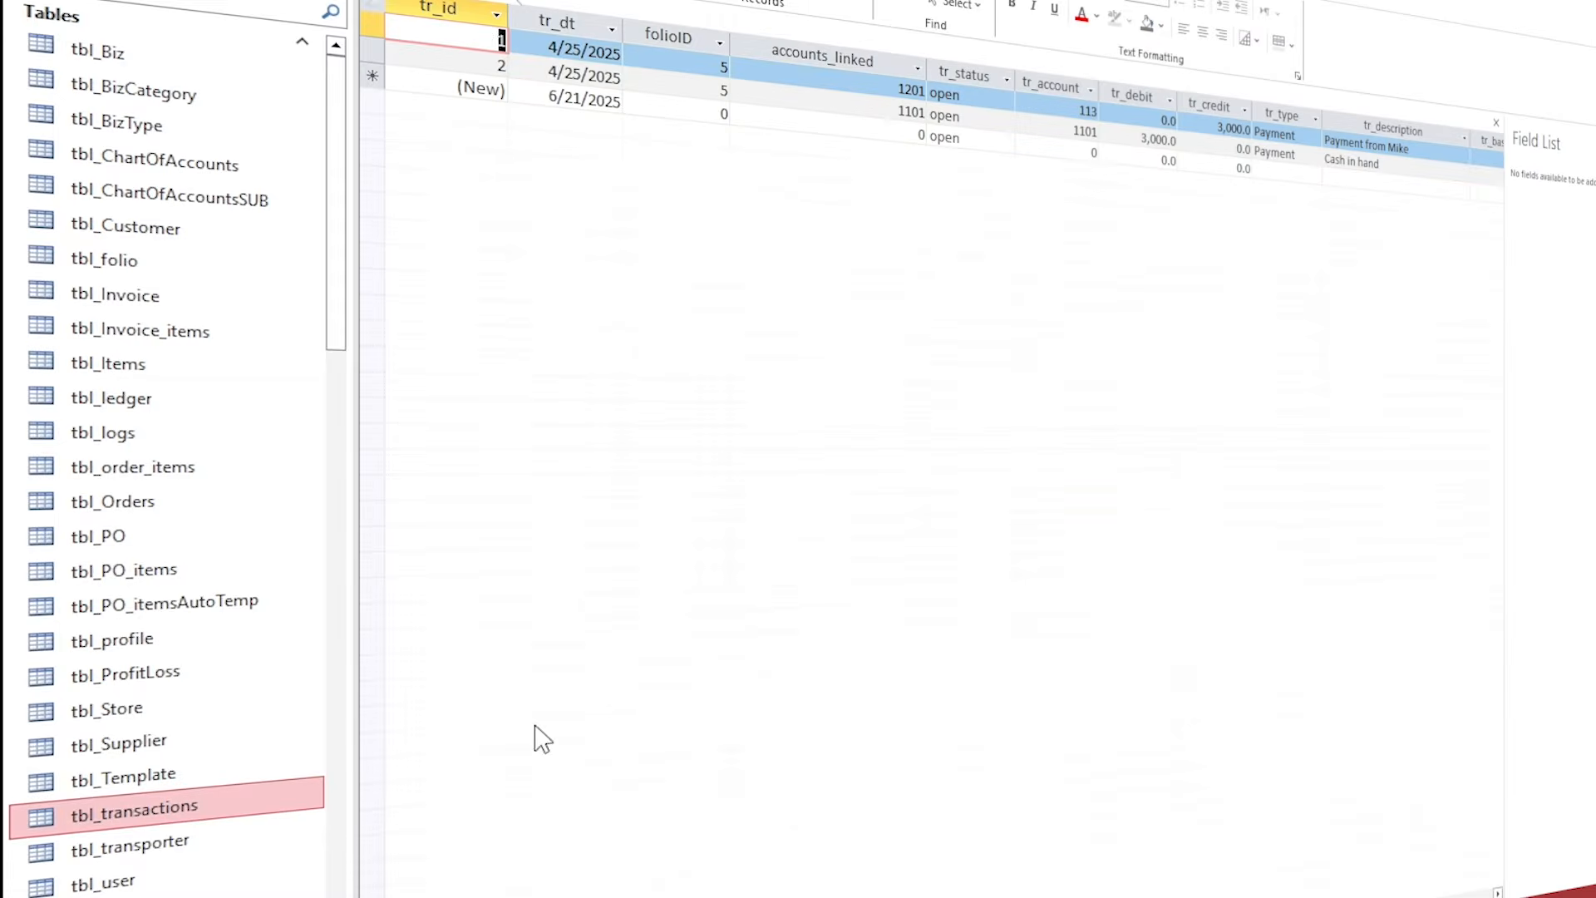
pyautogui.click(1579, 148)
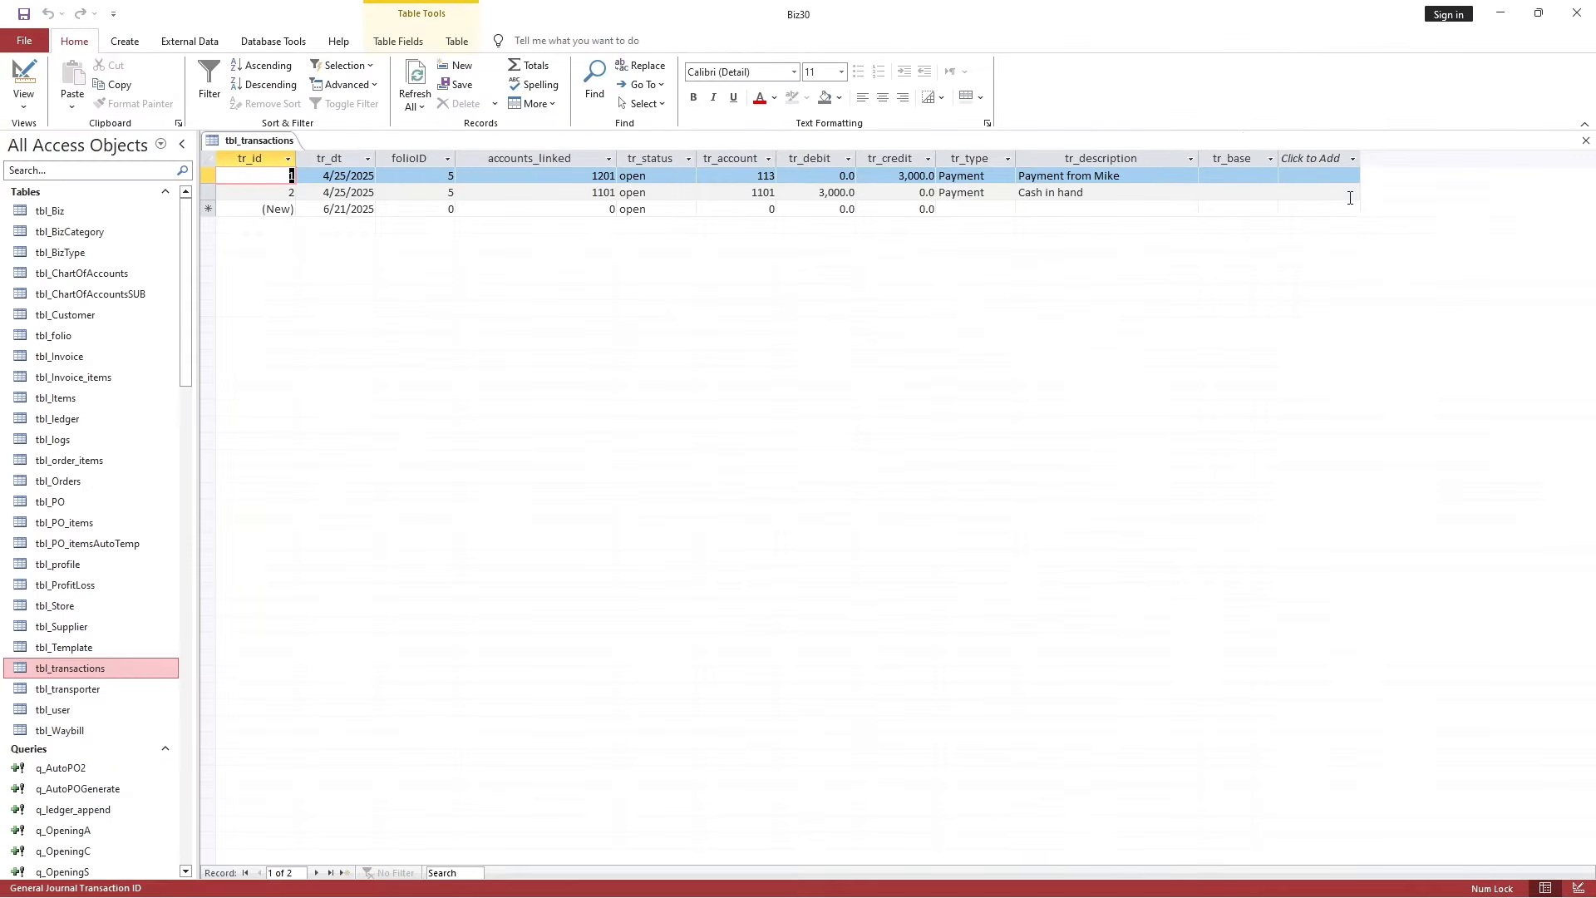
# Inspect the description, tr_type and tr_base values across the tbl_transactions records.
pyautogui.click(1229, 159)
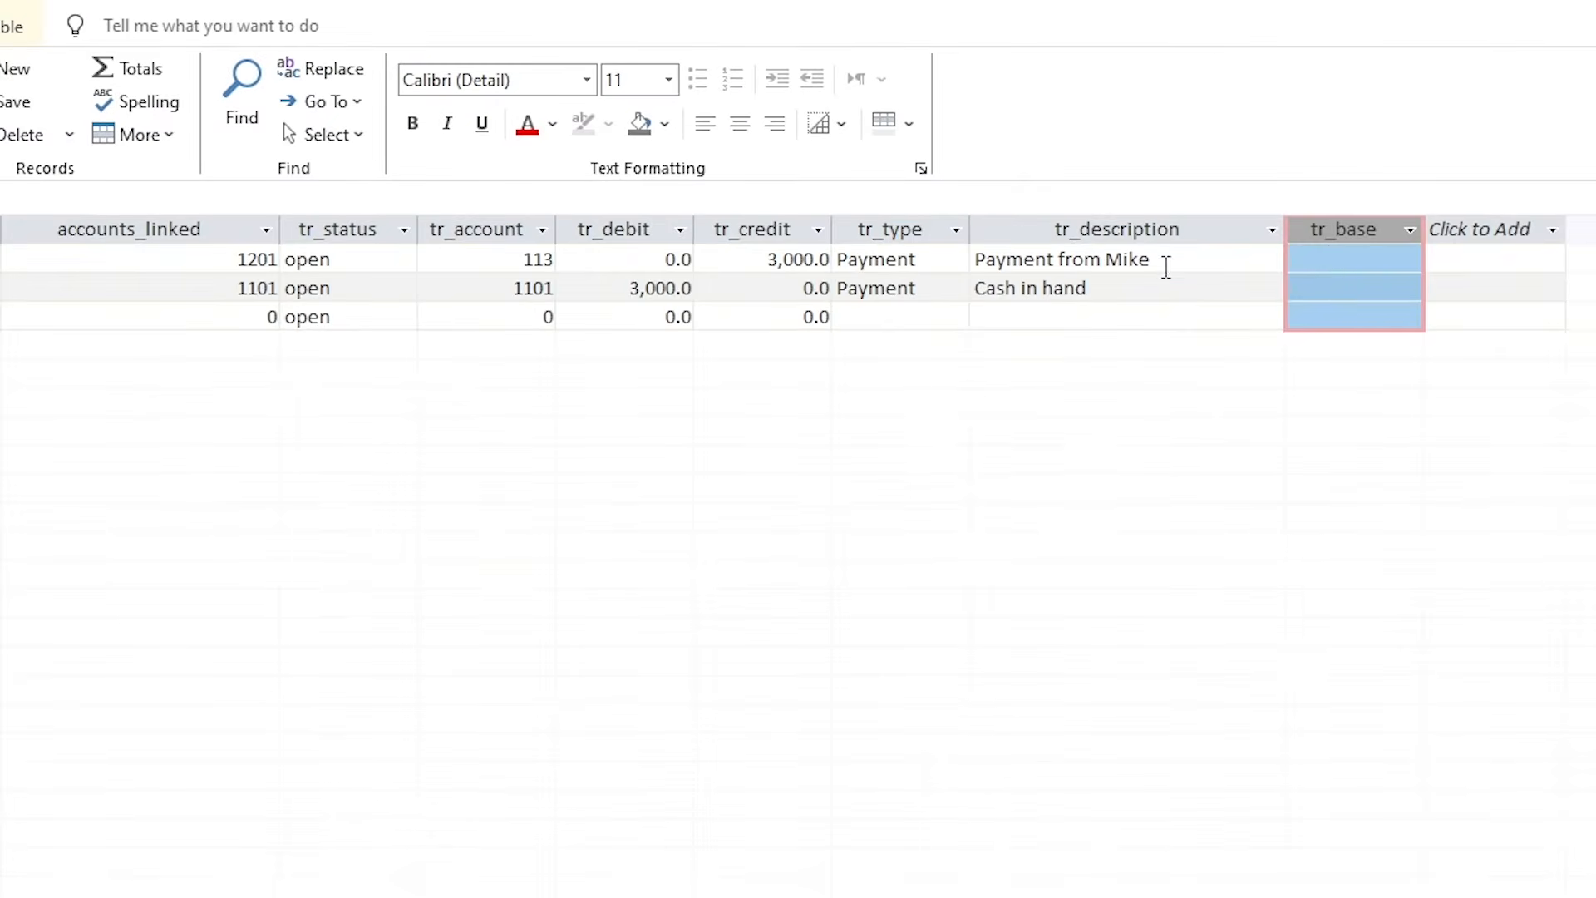
pyautogui.click(1126, 177)
pyautogui.click(884, 258)
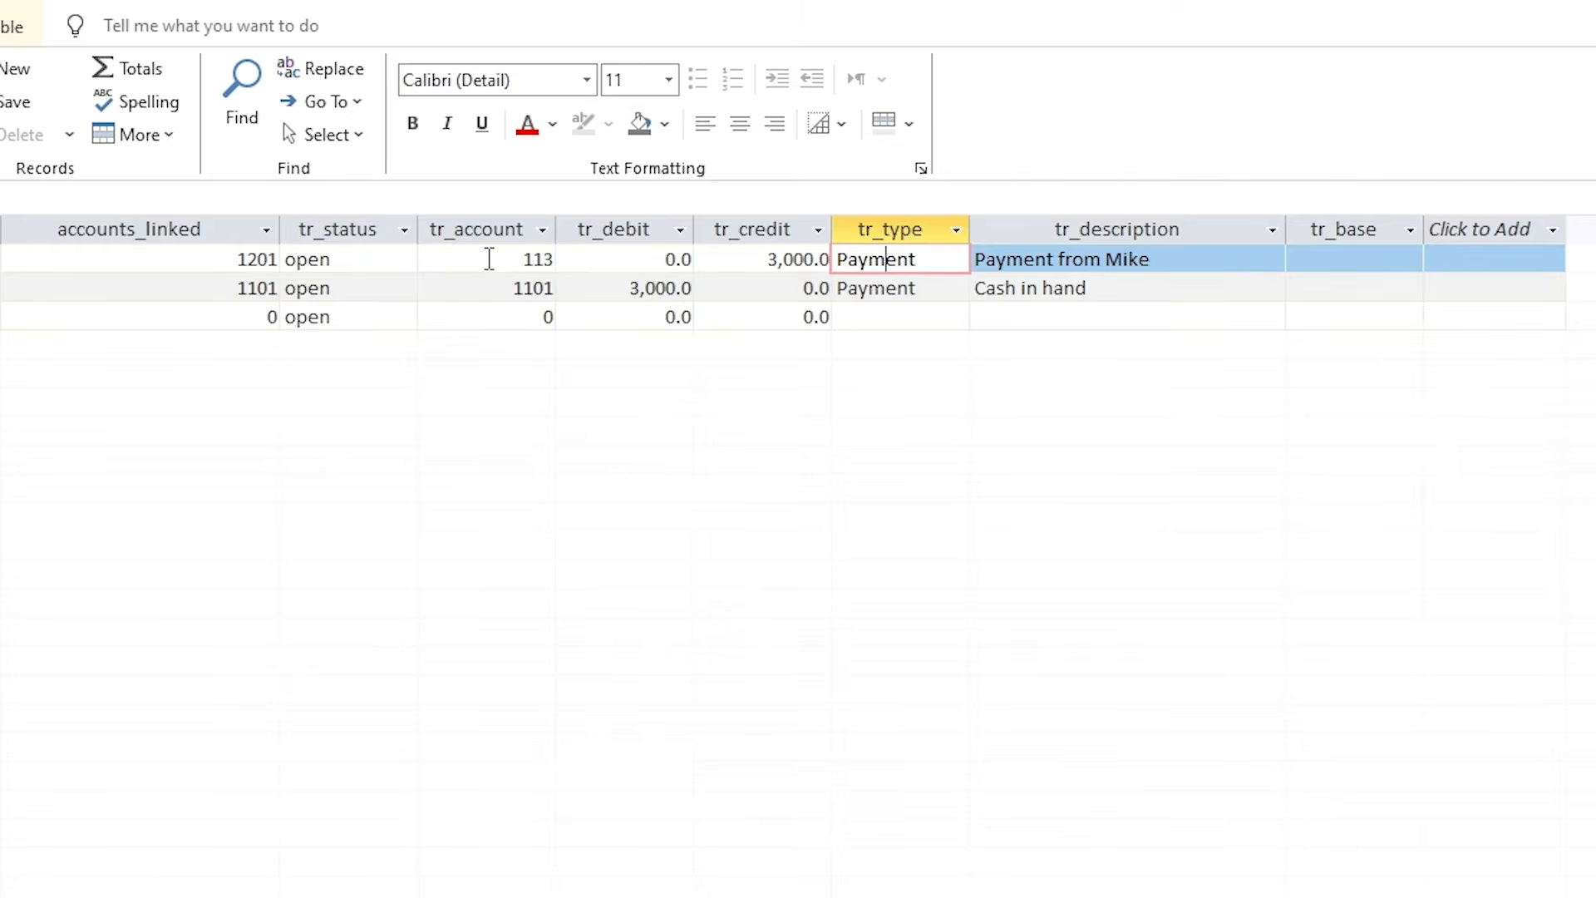
pyautogui.click(1317, 263)
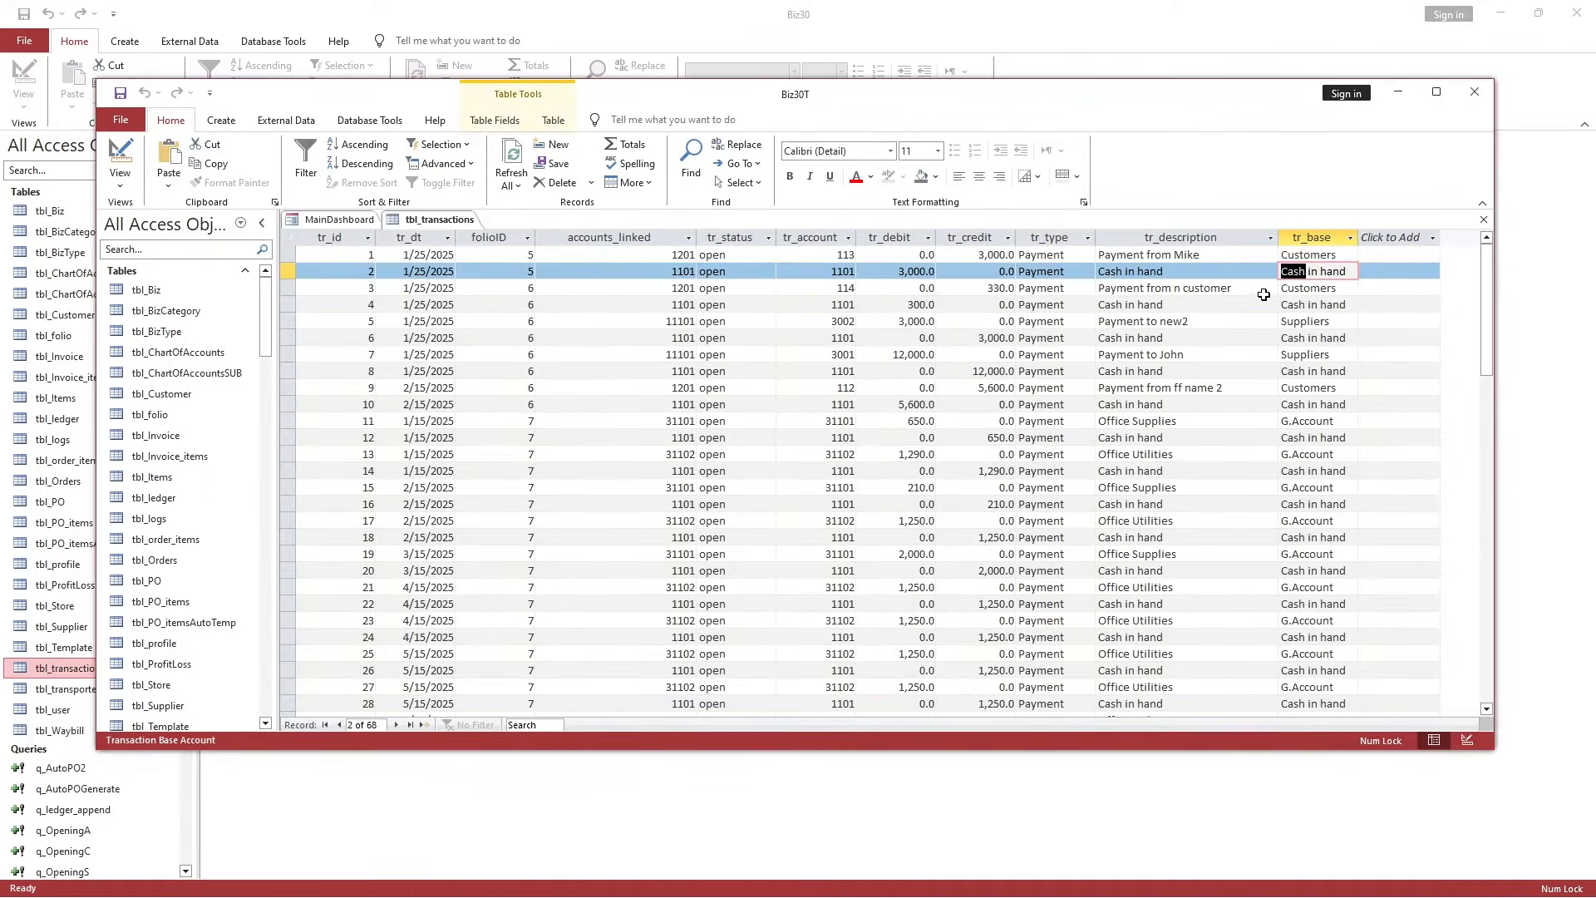
pyautogui.moveTo(1299, 284); pyautogui.dragTo(1307, 312)
pyautogui.click(1325, 354)
pyautogui.click(1321, 237)
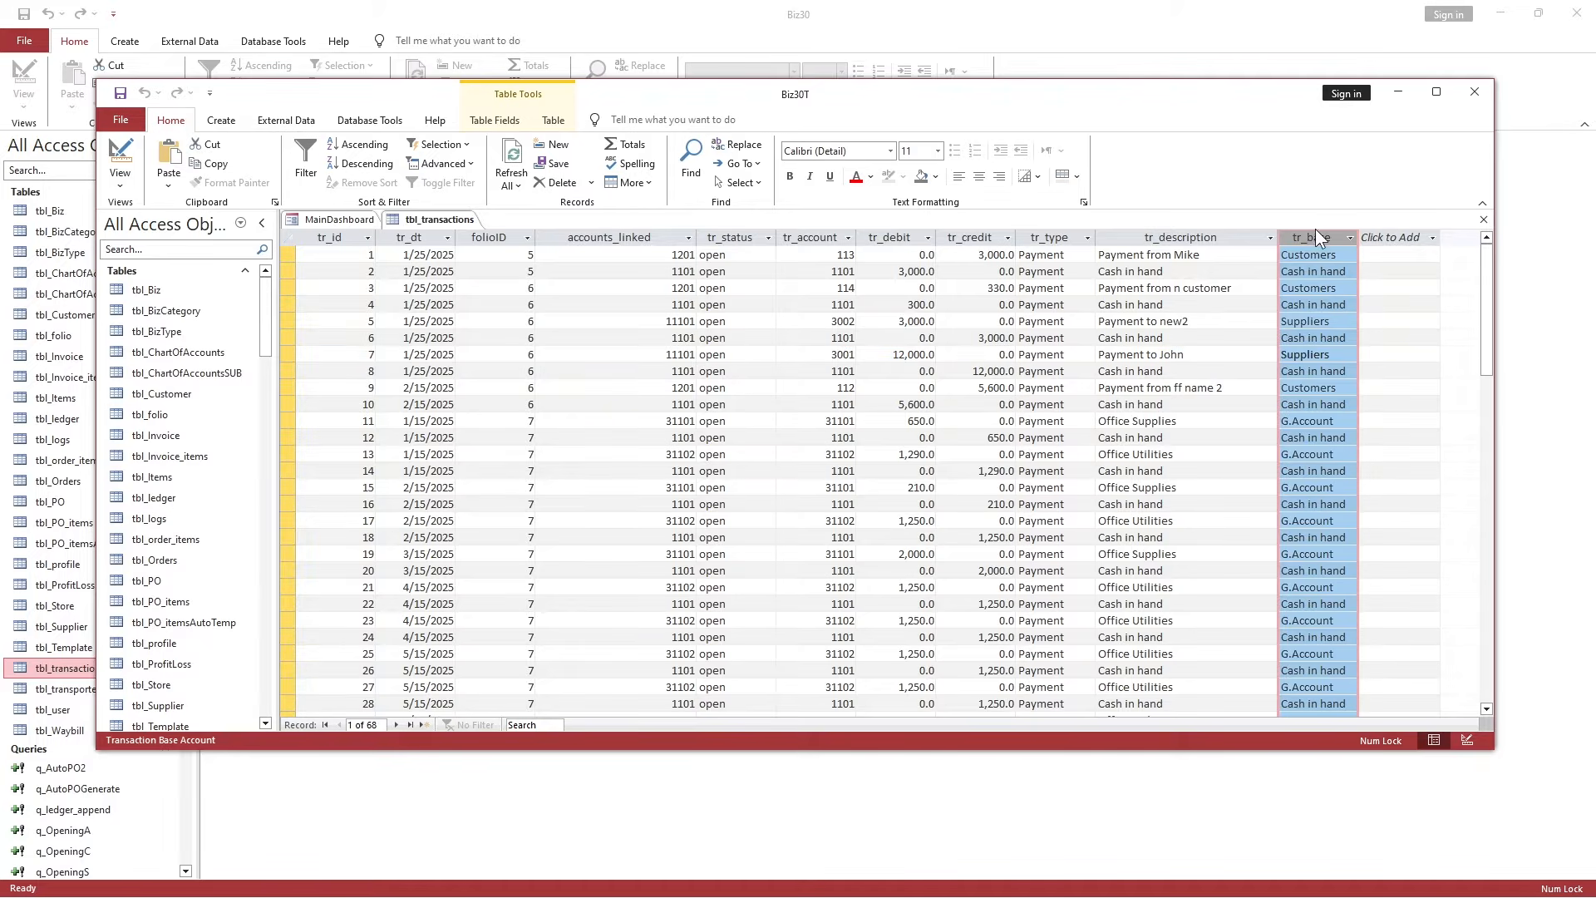
pyautogui.click(1140, 329)
pyautogui.scroll(-18, 1143, 357)
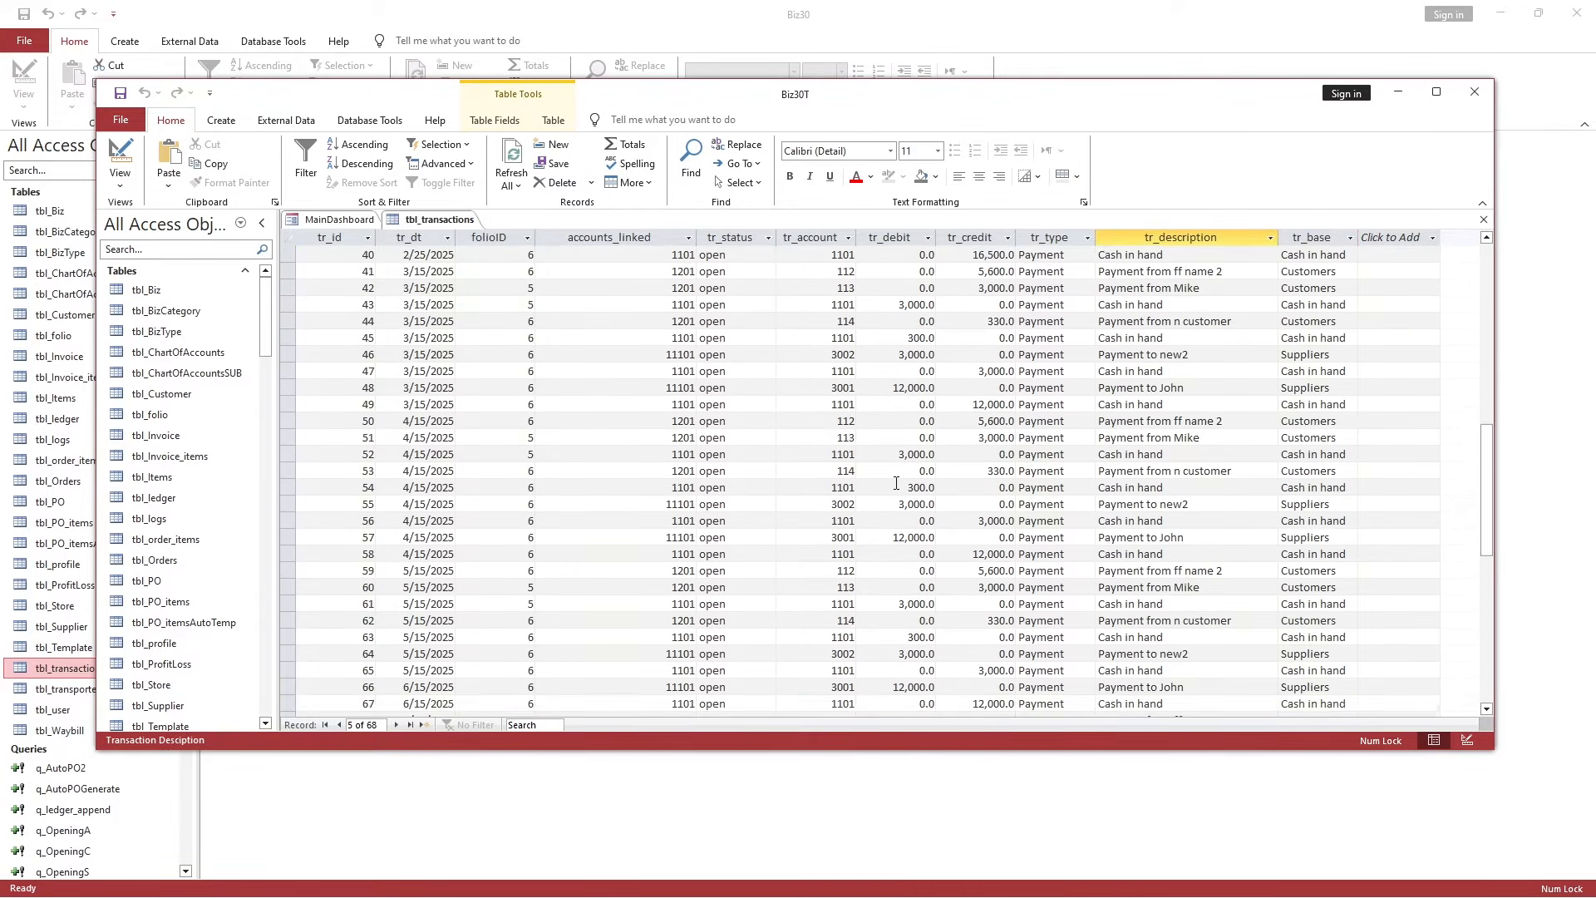
pyautogui.scroll(18, 870, 508)
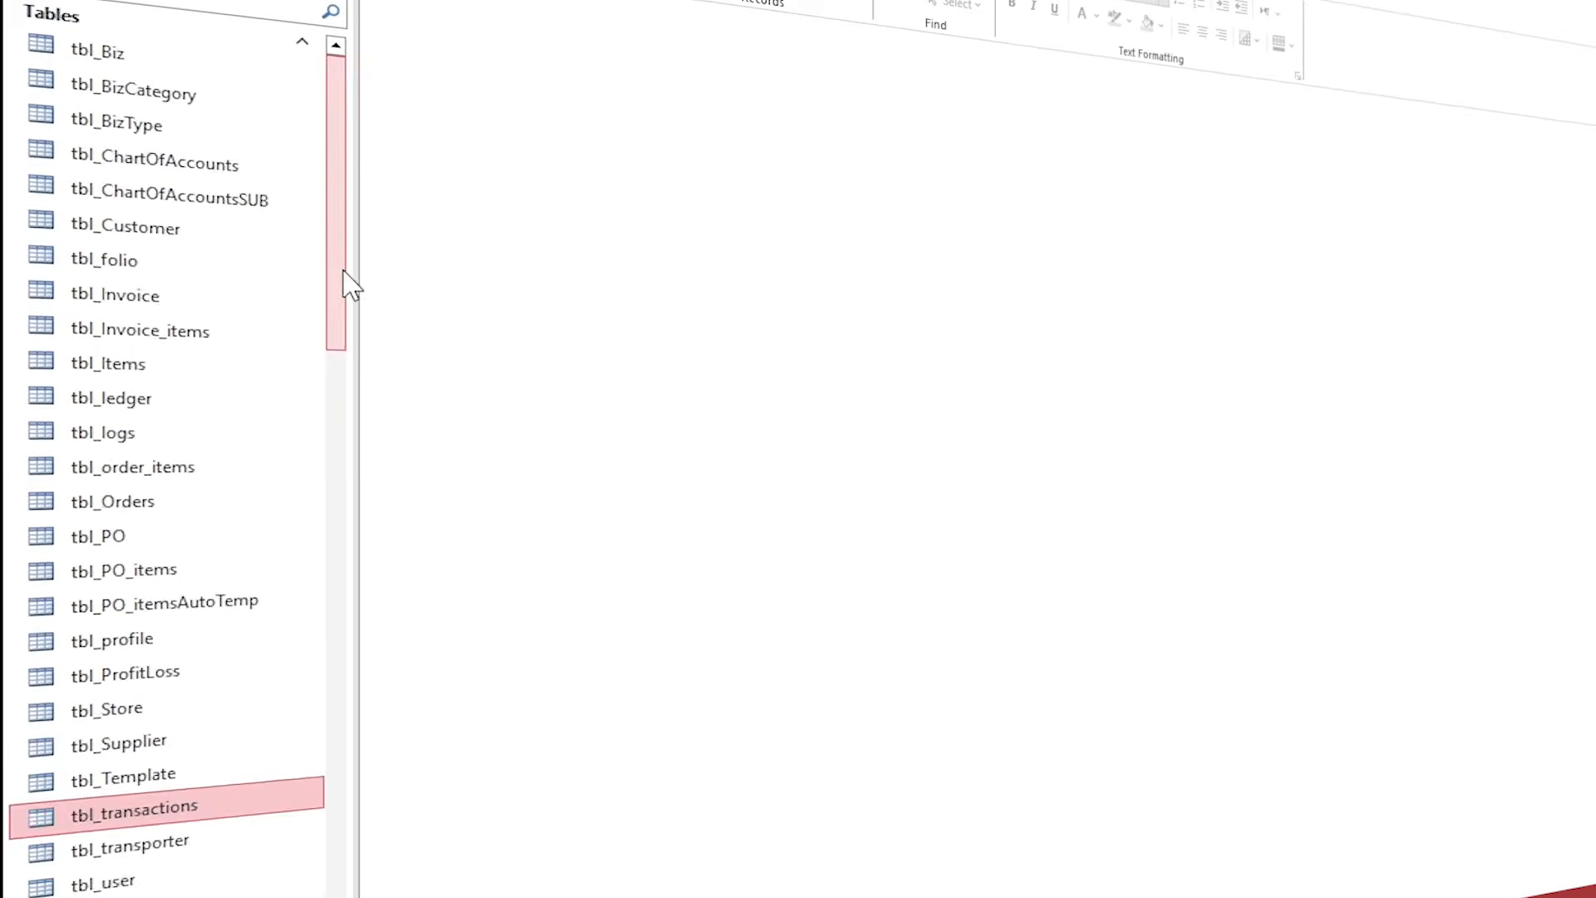
pyautogui.moveTo(186, 345); pyautogui.dragTo(185, 396)
pyautogui.moveTo(339, 391); pyautogui.dragTo(339, 243)
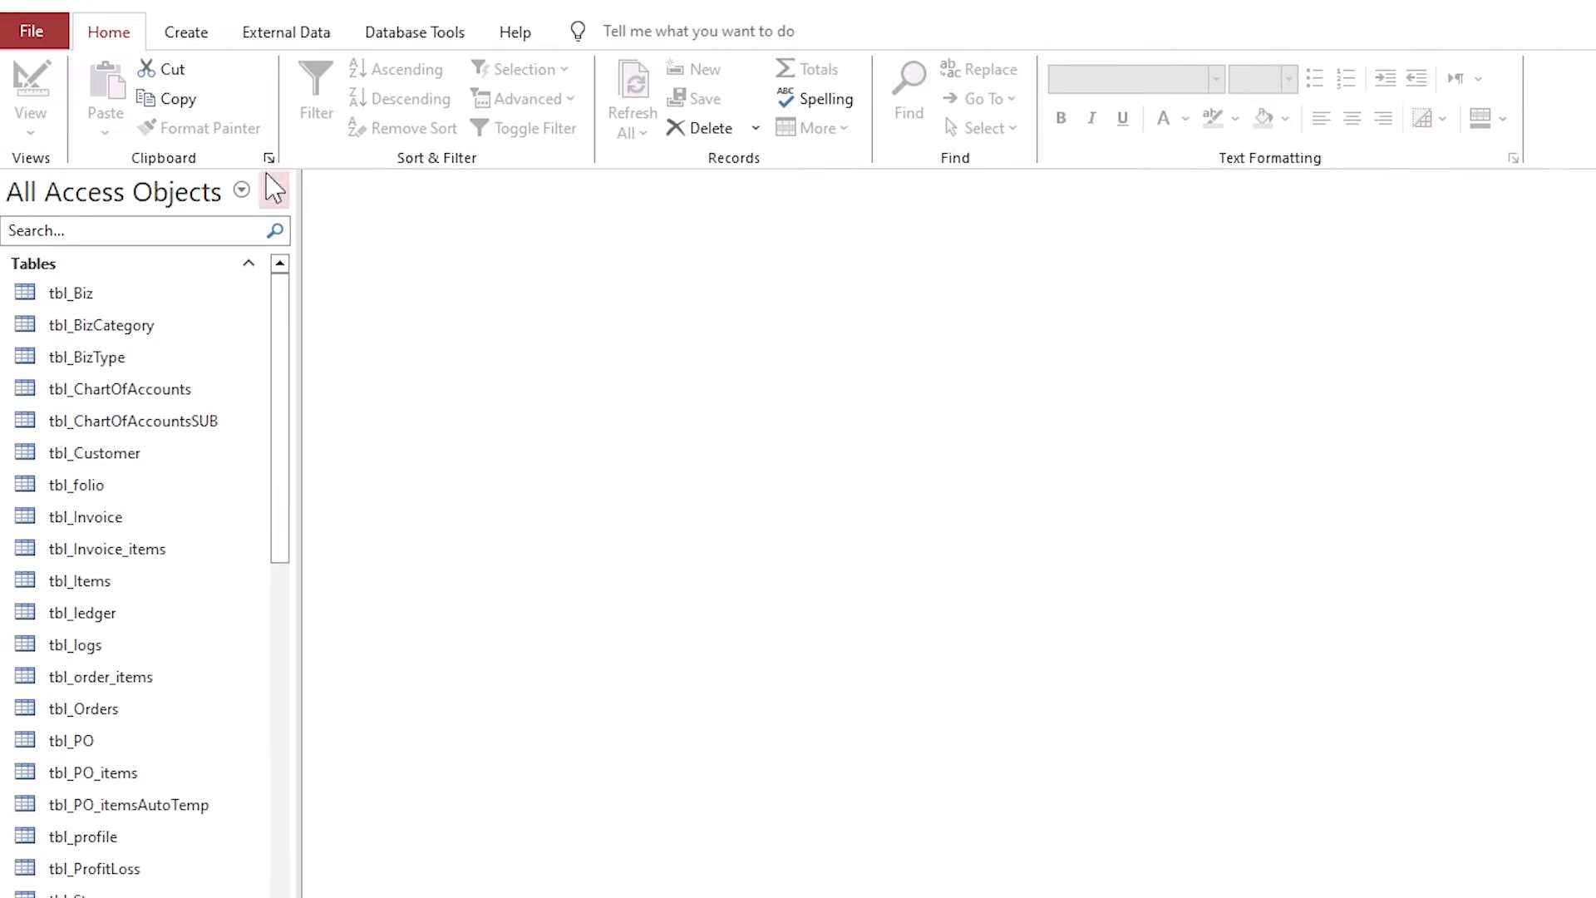
# Start a new query in Design View with tbl_transactions added.
pyautogui.click(249, 36)
pyautogui.click(185, 36)
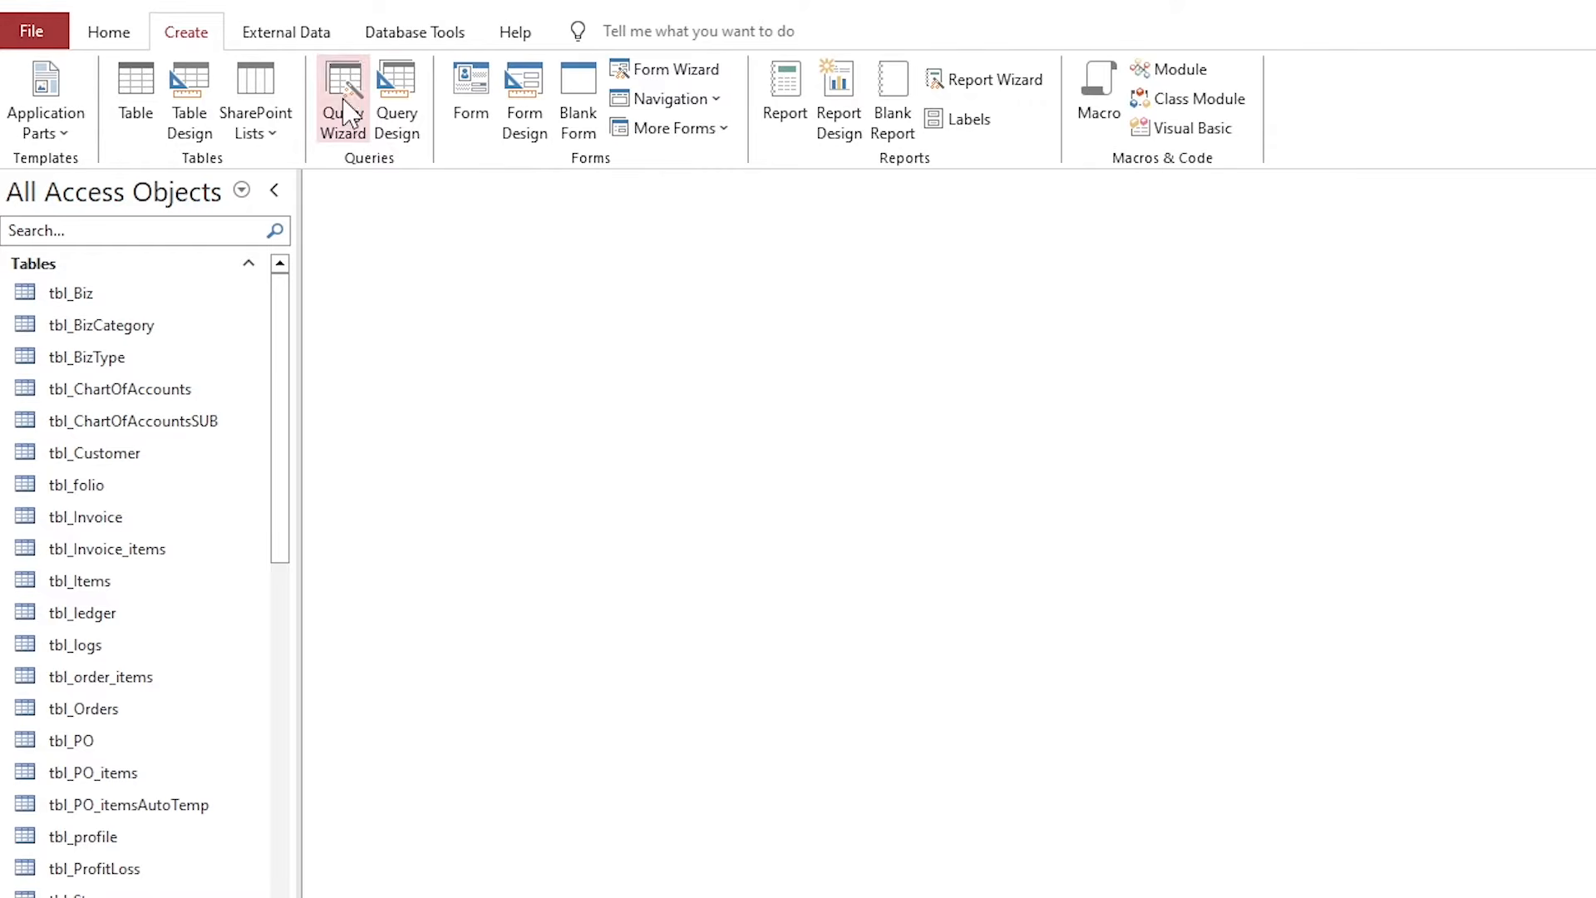
pyautogui.click(397, 116)
pyautogui.moveTo(1066, 677); pyautogui.dragTo(1084, 324)
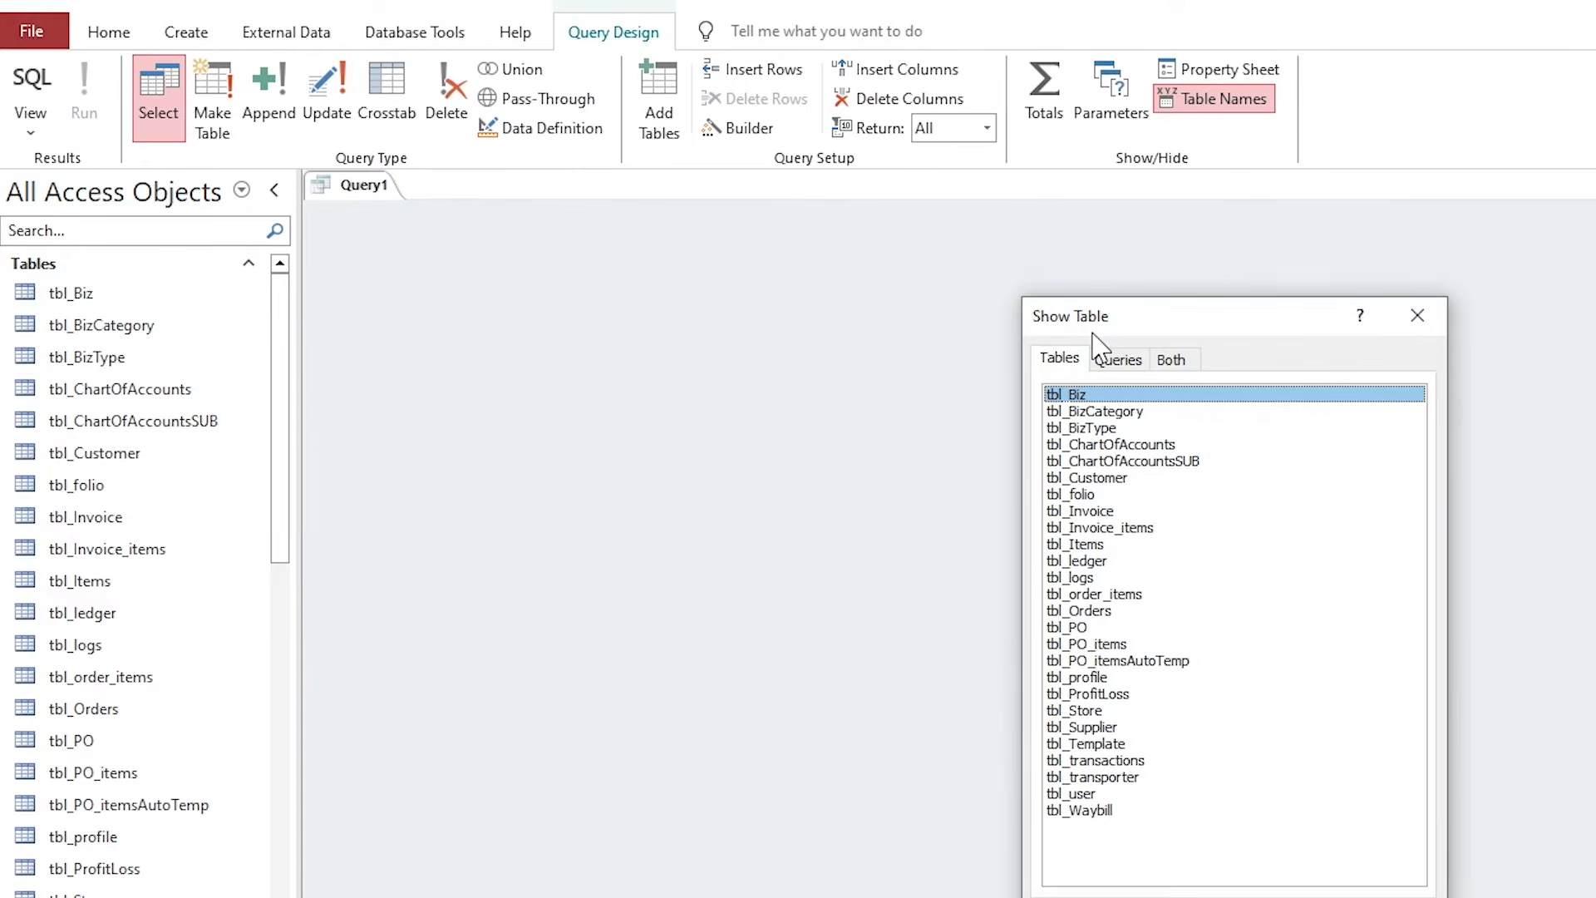
pyautogui.click(1118, 760)
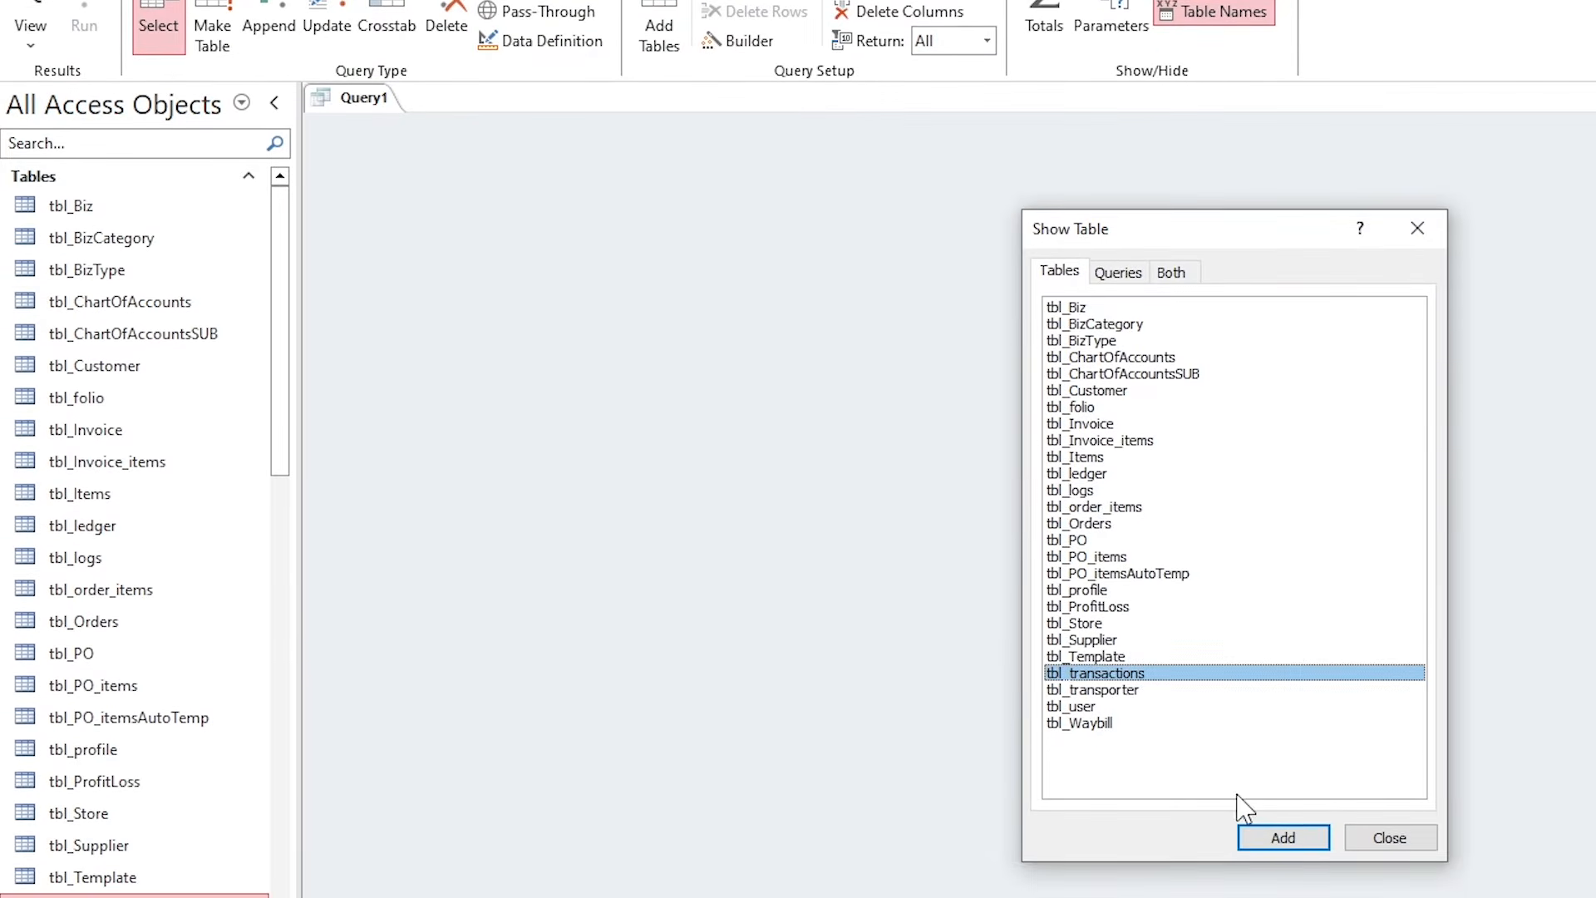
pyautogui.click(1283, 837)
pyautogui.click(1389, 837)
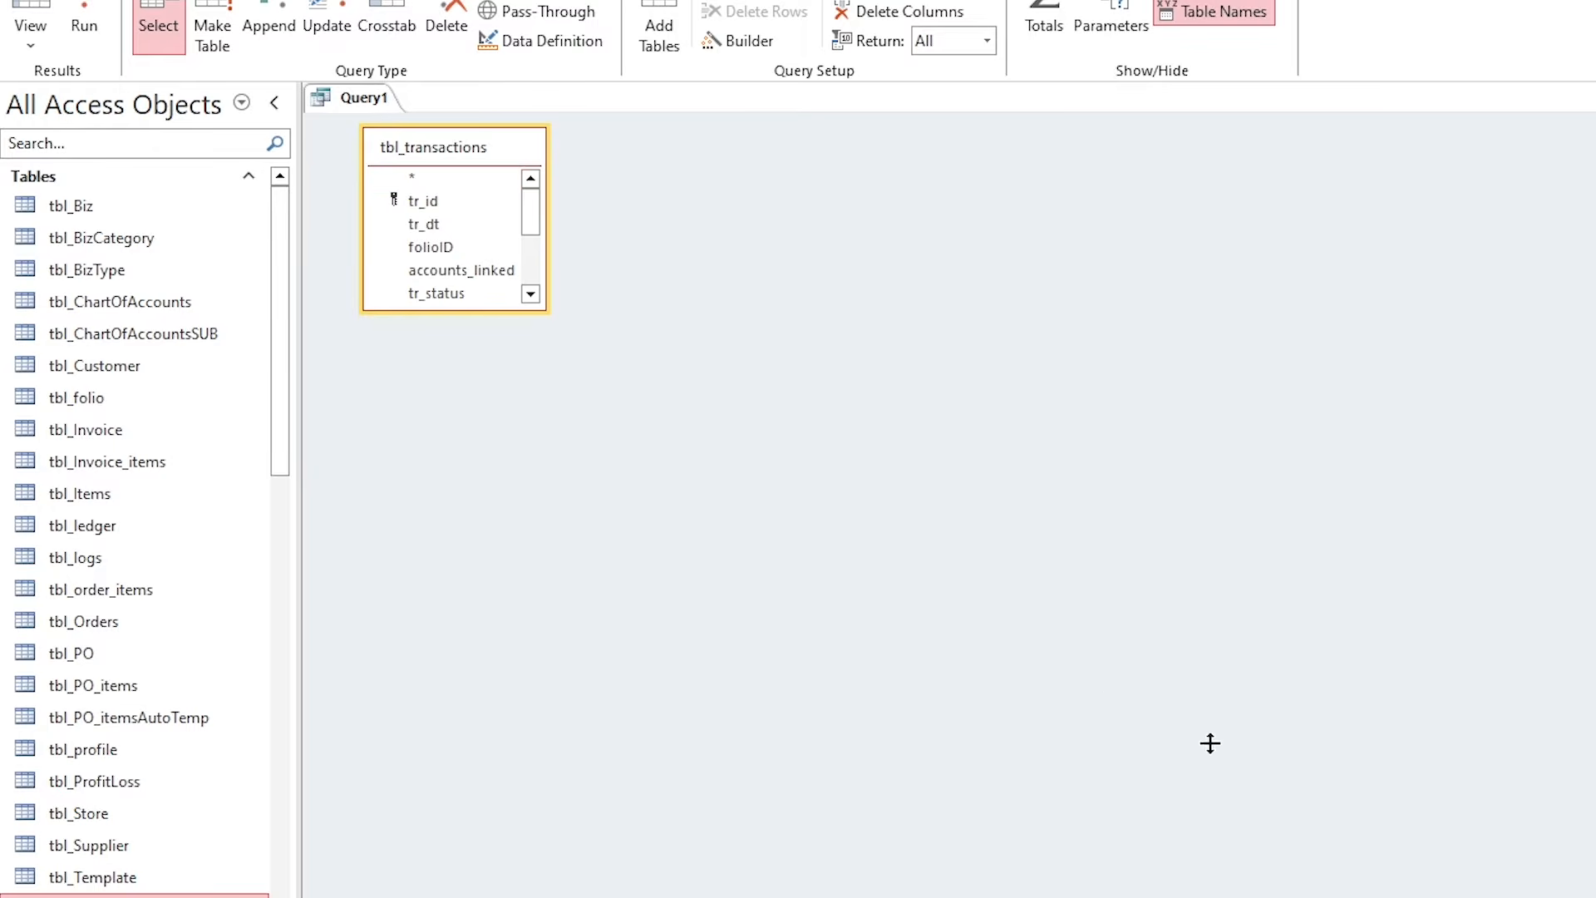
pyautogui.moveTo(432, 313); pyautogui.dragTo(441, 455)
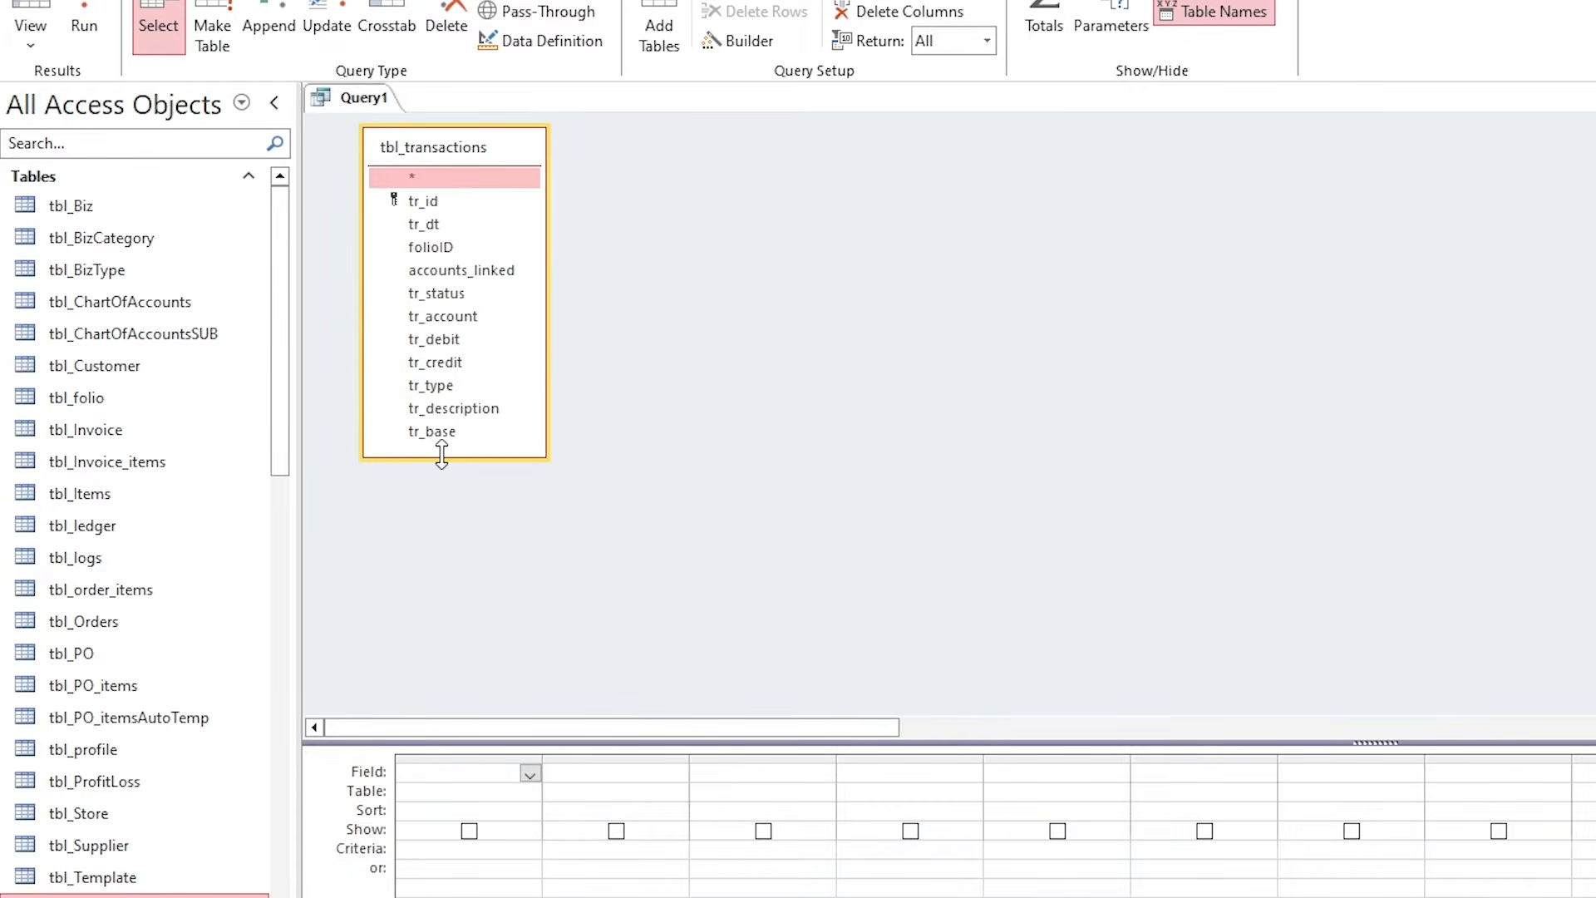
# Add tr_dt, accounts_linked, tr_account, tr_debit, tr_credit and tr_base to the query grid.
pyautogui.click(434, 225)
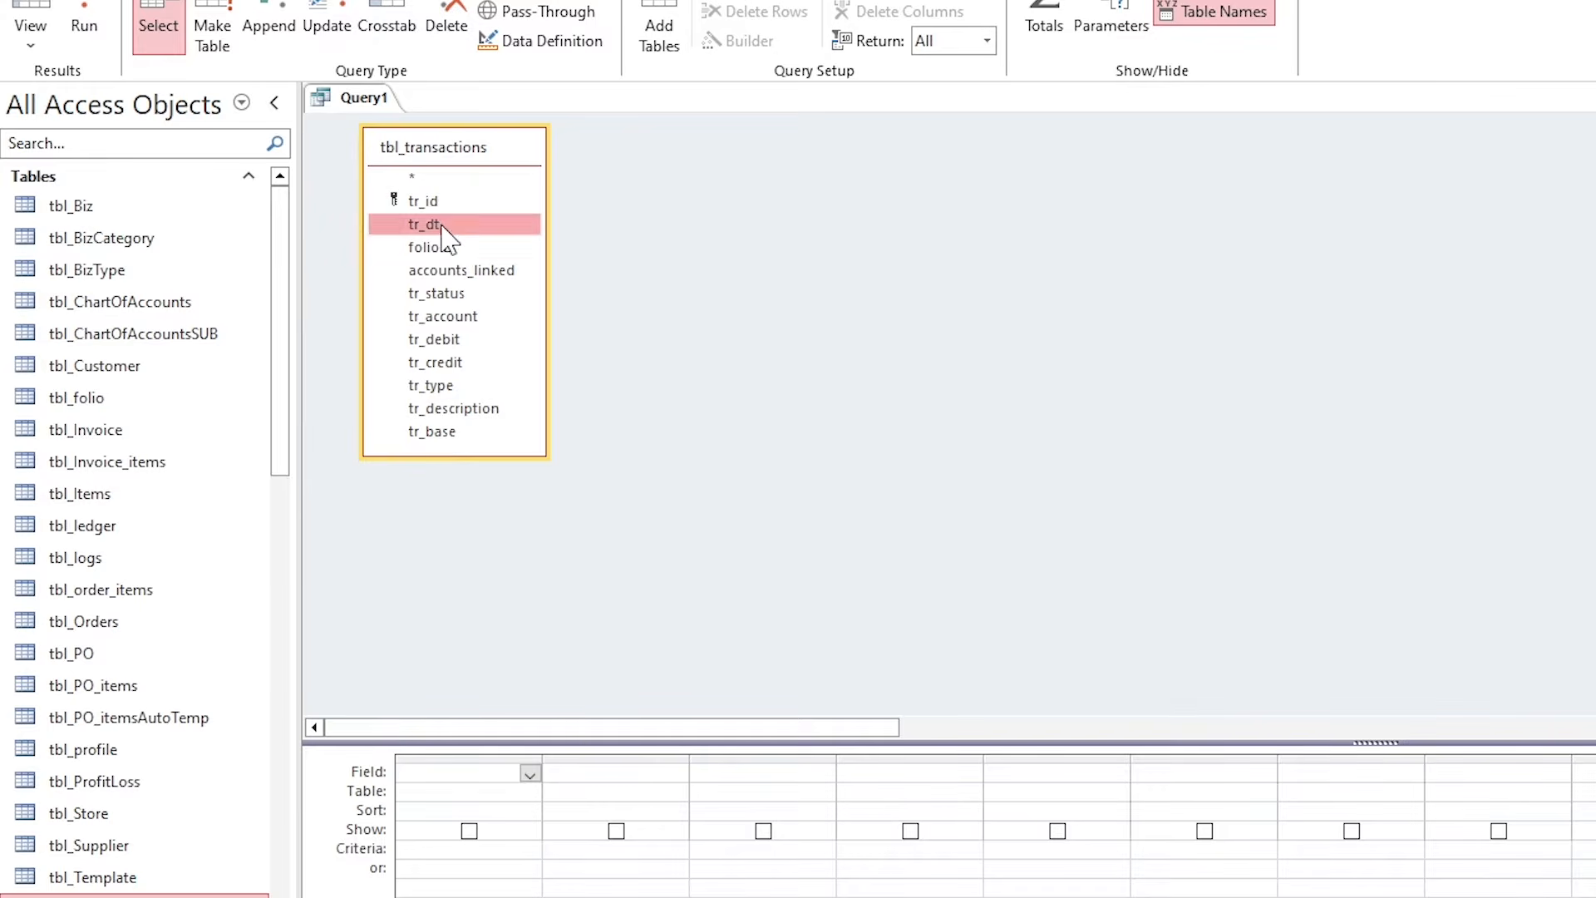
pyautogui.moveTo(572, 741); pyautogui.dragTo(572, 631)
pyautogui.doubleClick(433, 225)
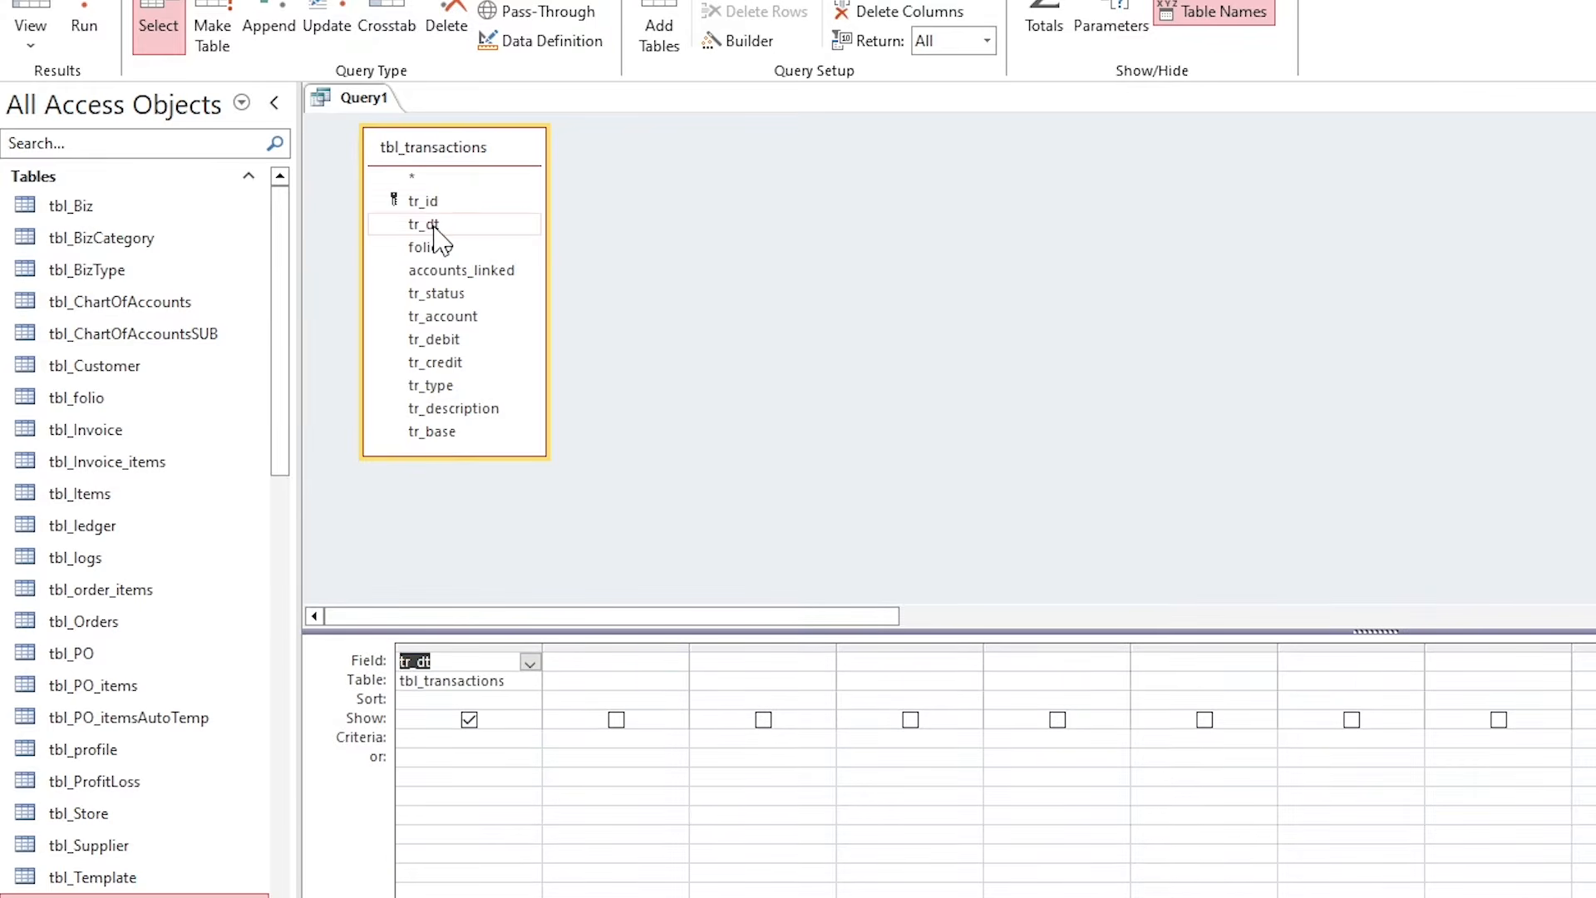
pyautogui.doubleClick(440, 270)
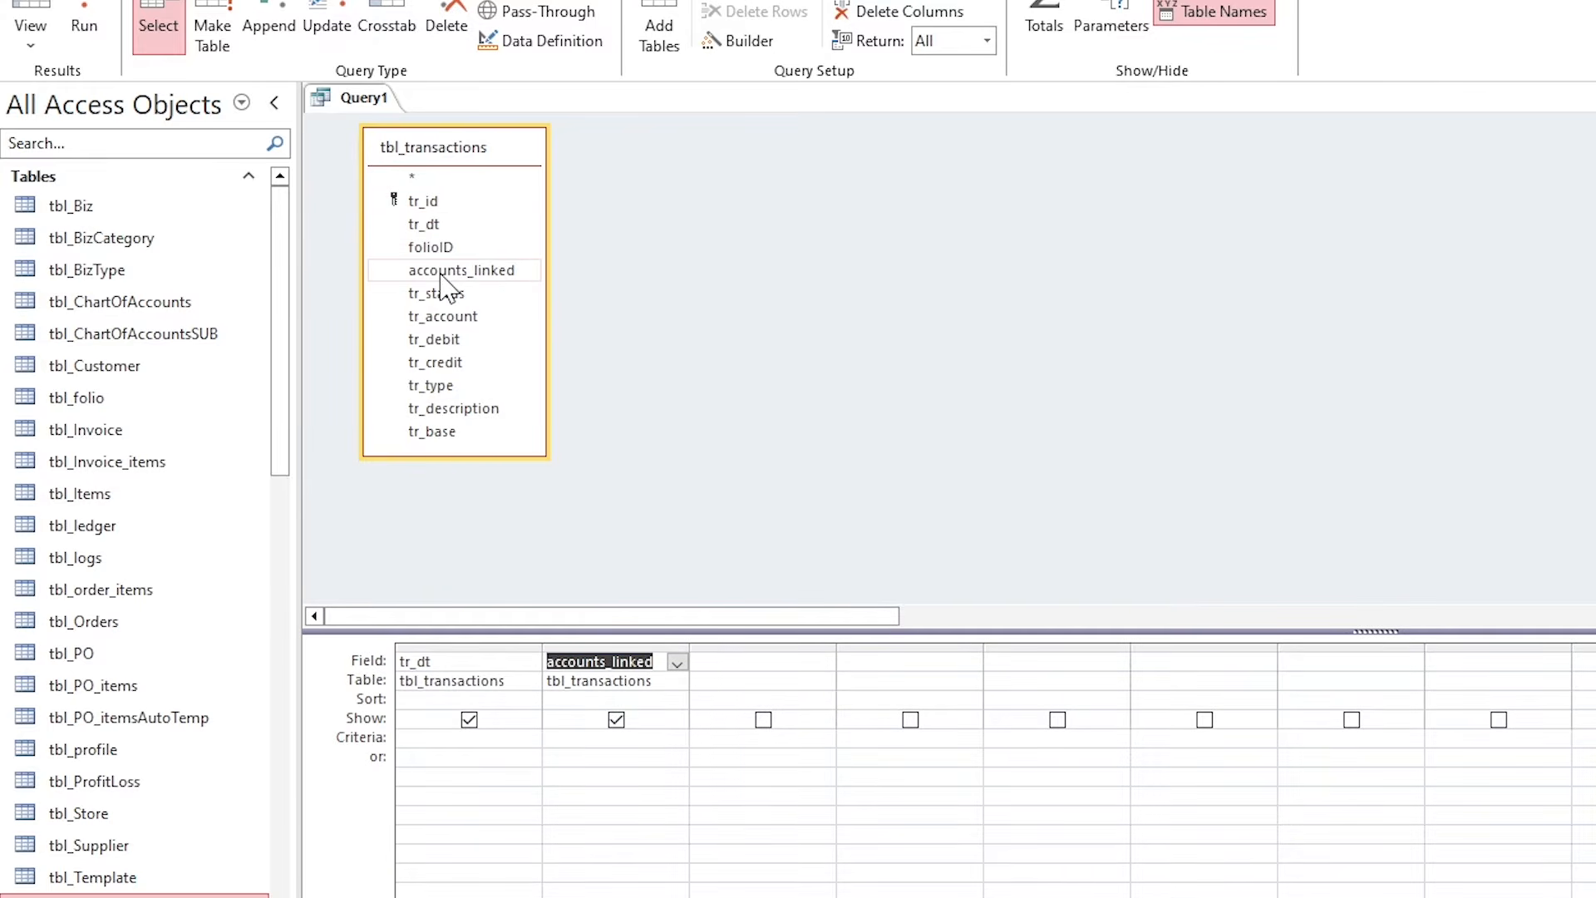
pyautogui.doubleClick(447, 317)
pyautogui.doubleClick(442, 340)
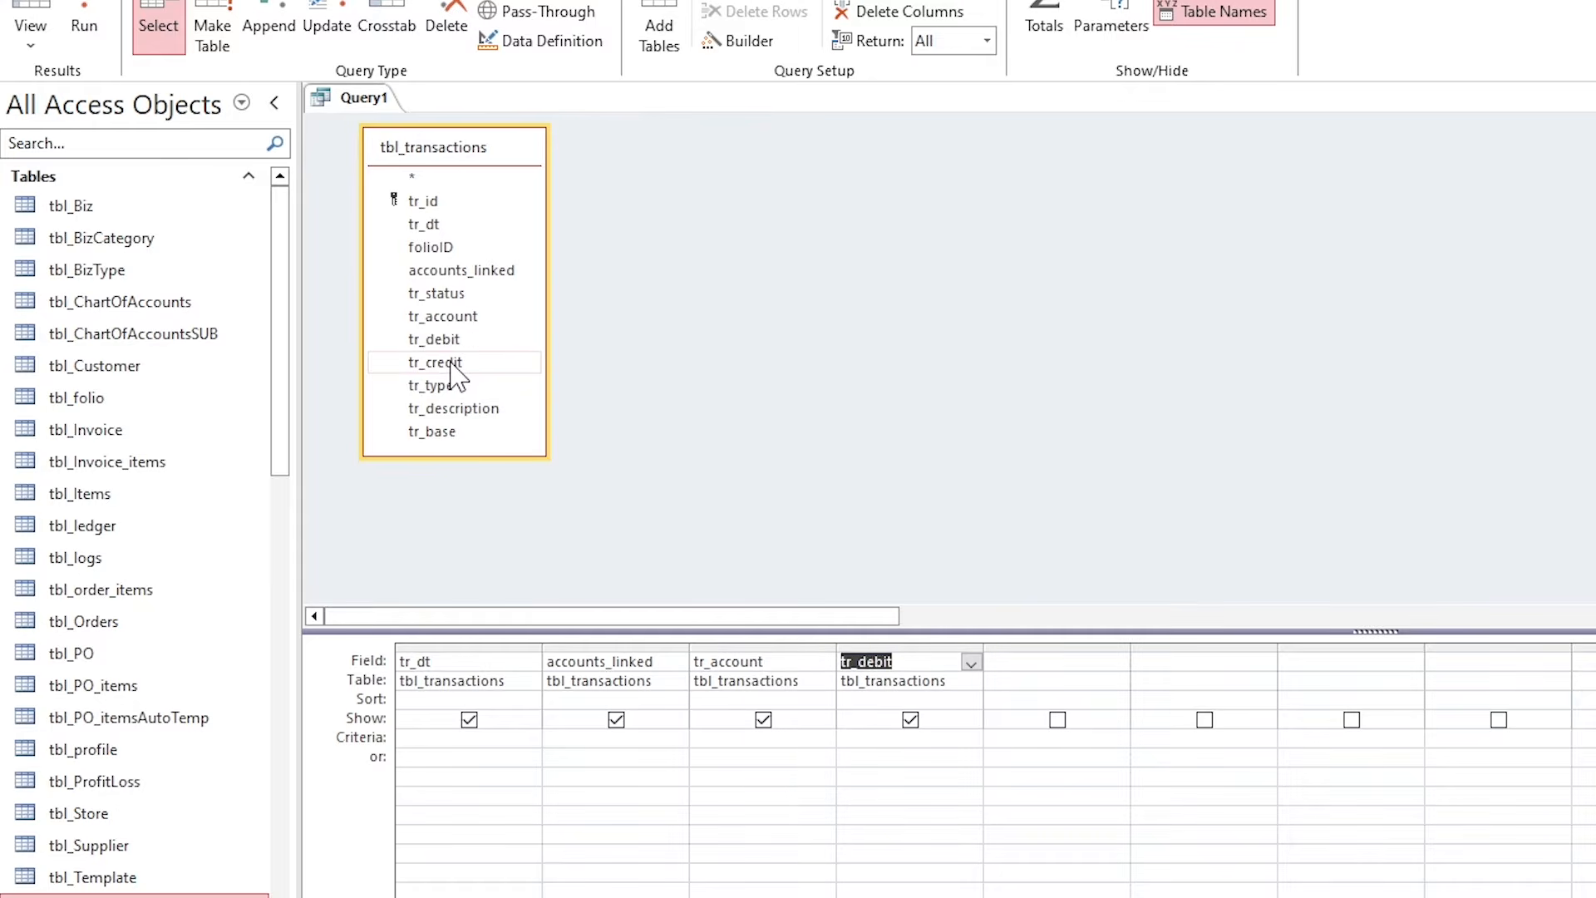
pyautogui.doubleClick(449, 363)
pyautogui.doubleClick(448, 432)
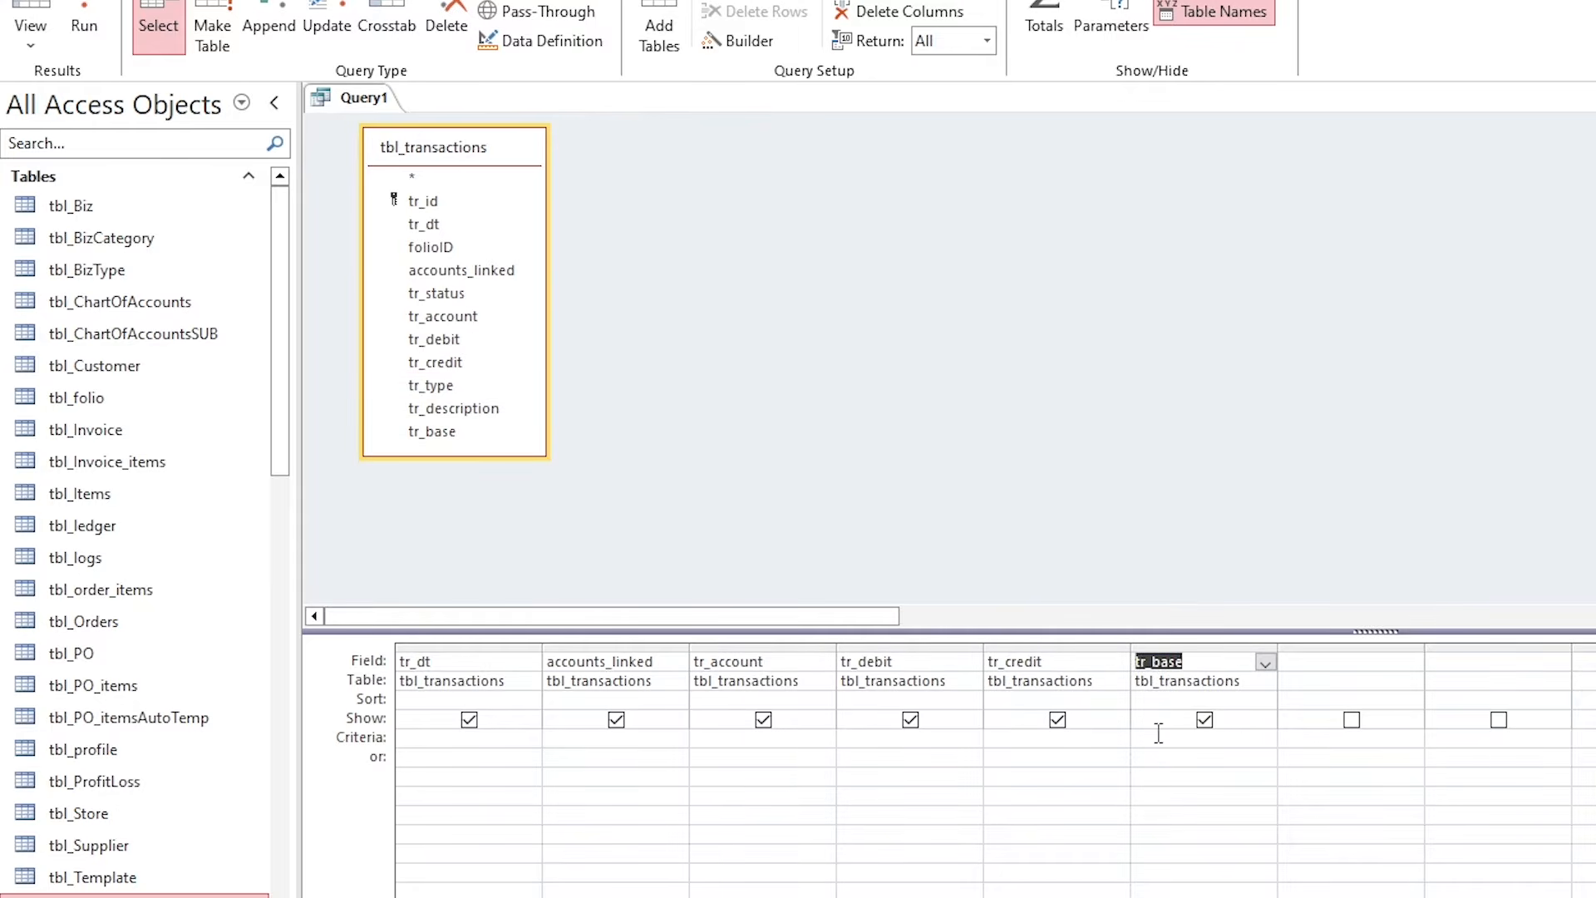
# Set the tr_base criteria to "Cutomers" Or "Suppliers" and widen that column.
pyautogui.click(1168, 769)
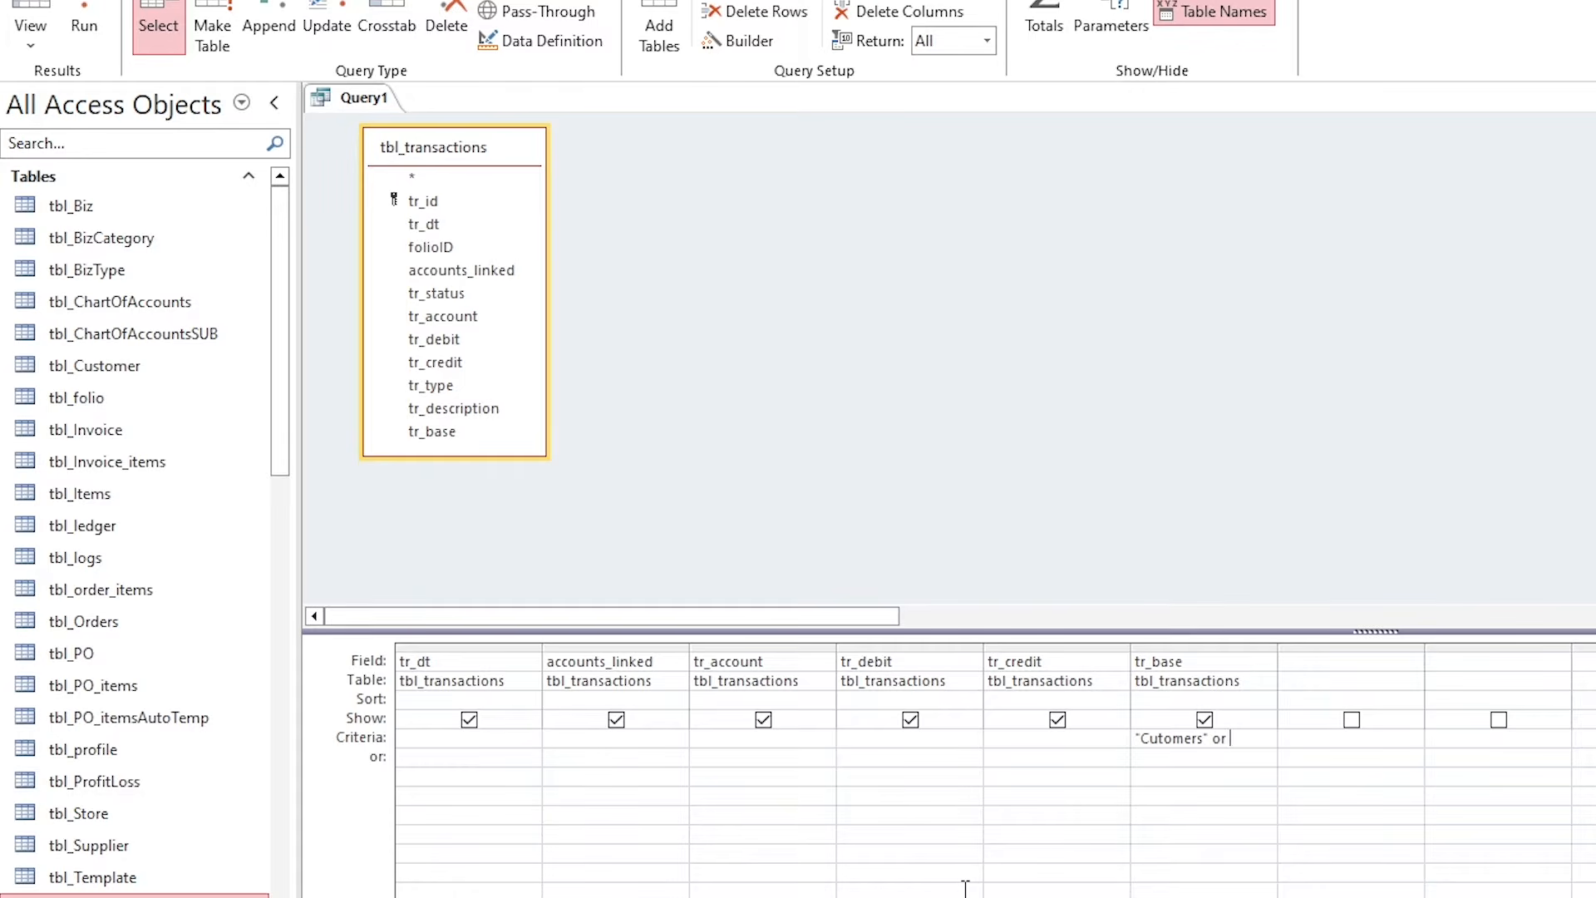
pyautogui.write('"Cutomers" or "Suppliers')
pyautogui.press('Return')
pyautogui.moveTo(1278, 647); pyautogui.dragTo(1334, 657)
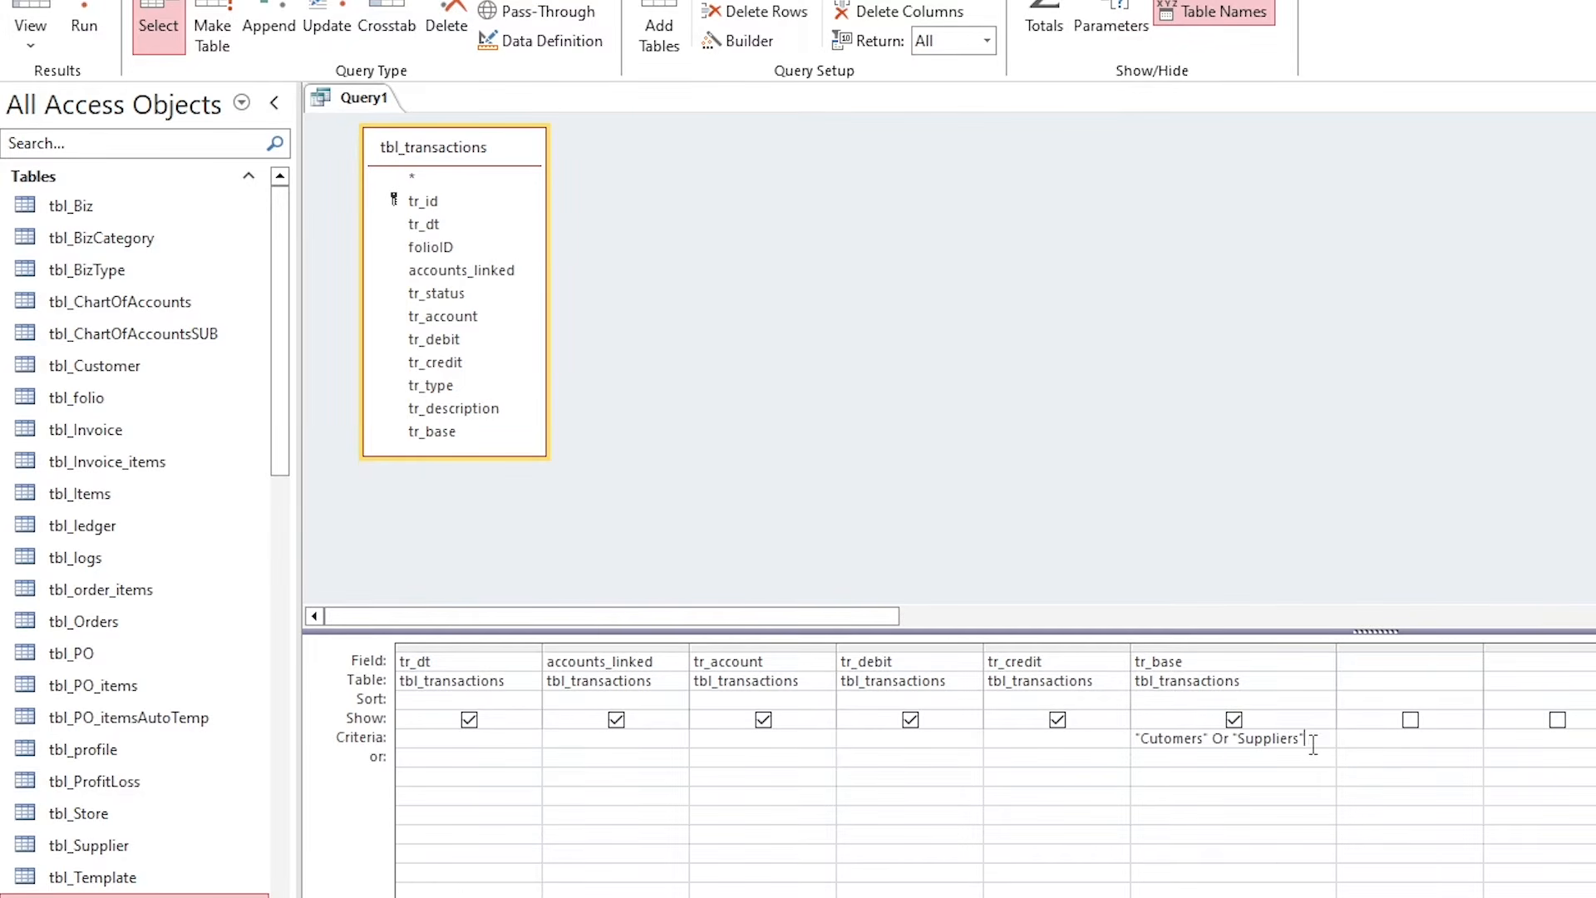
# Save the query as q_analysis_1.
pyautogui.hotkey('ctrl', 's')
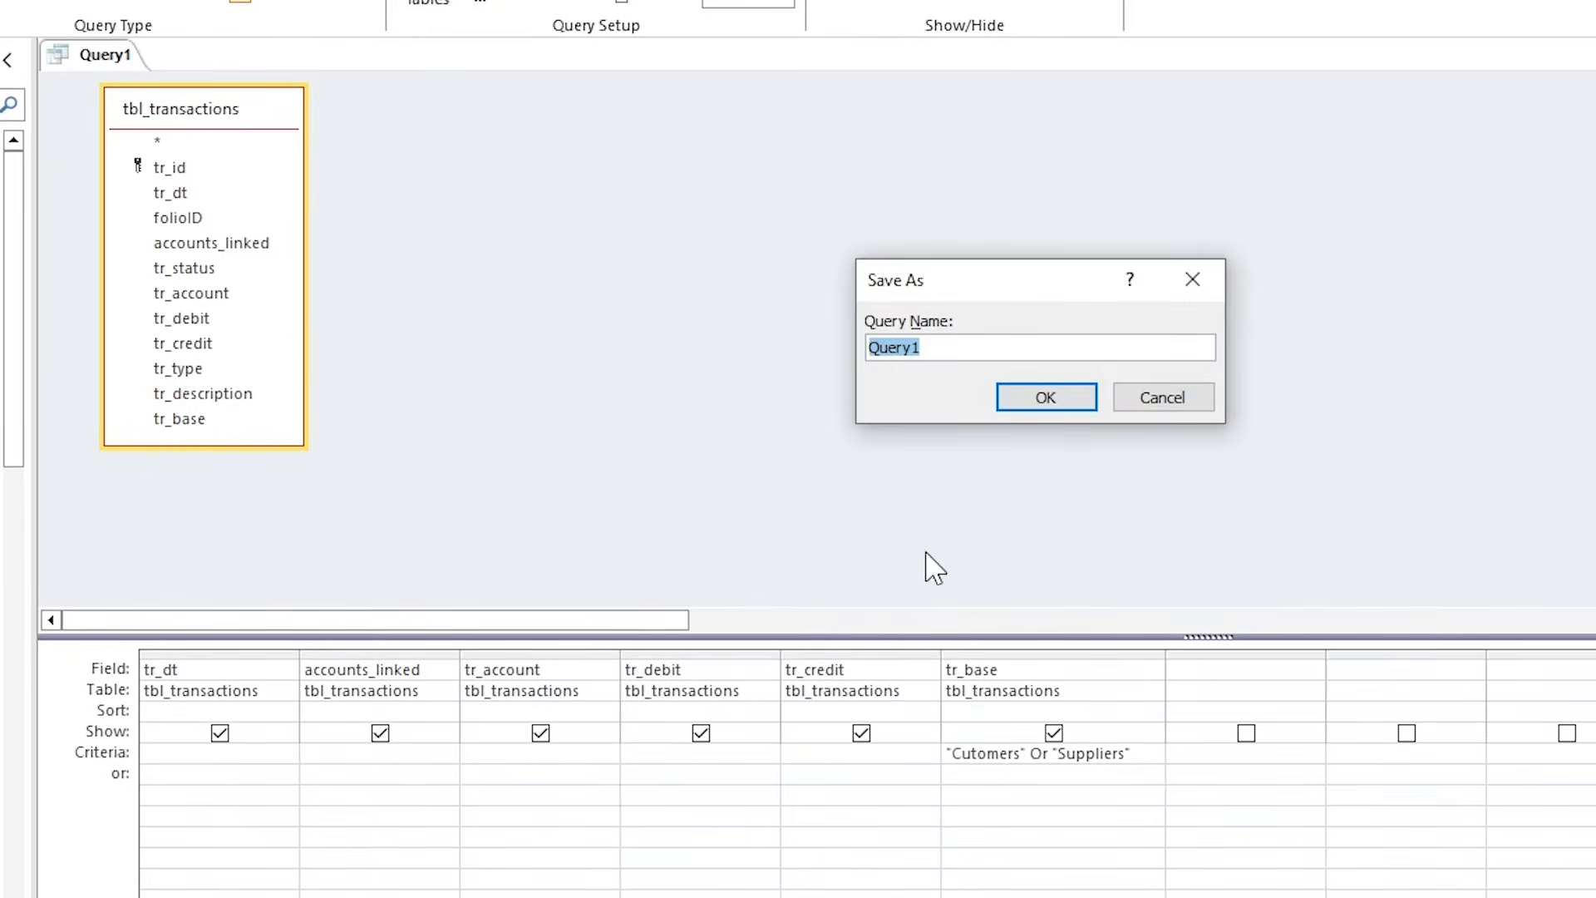
pyautogui.write('q_a')
pyautogui.press('BackSpace')
pyautogui.press('BackSpace')
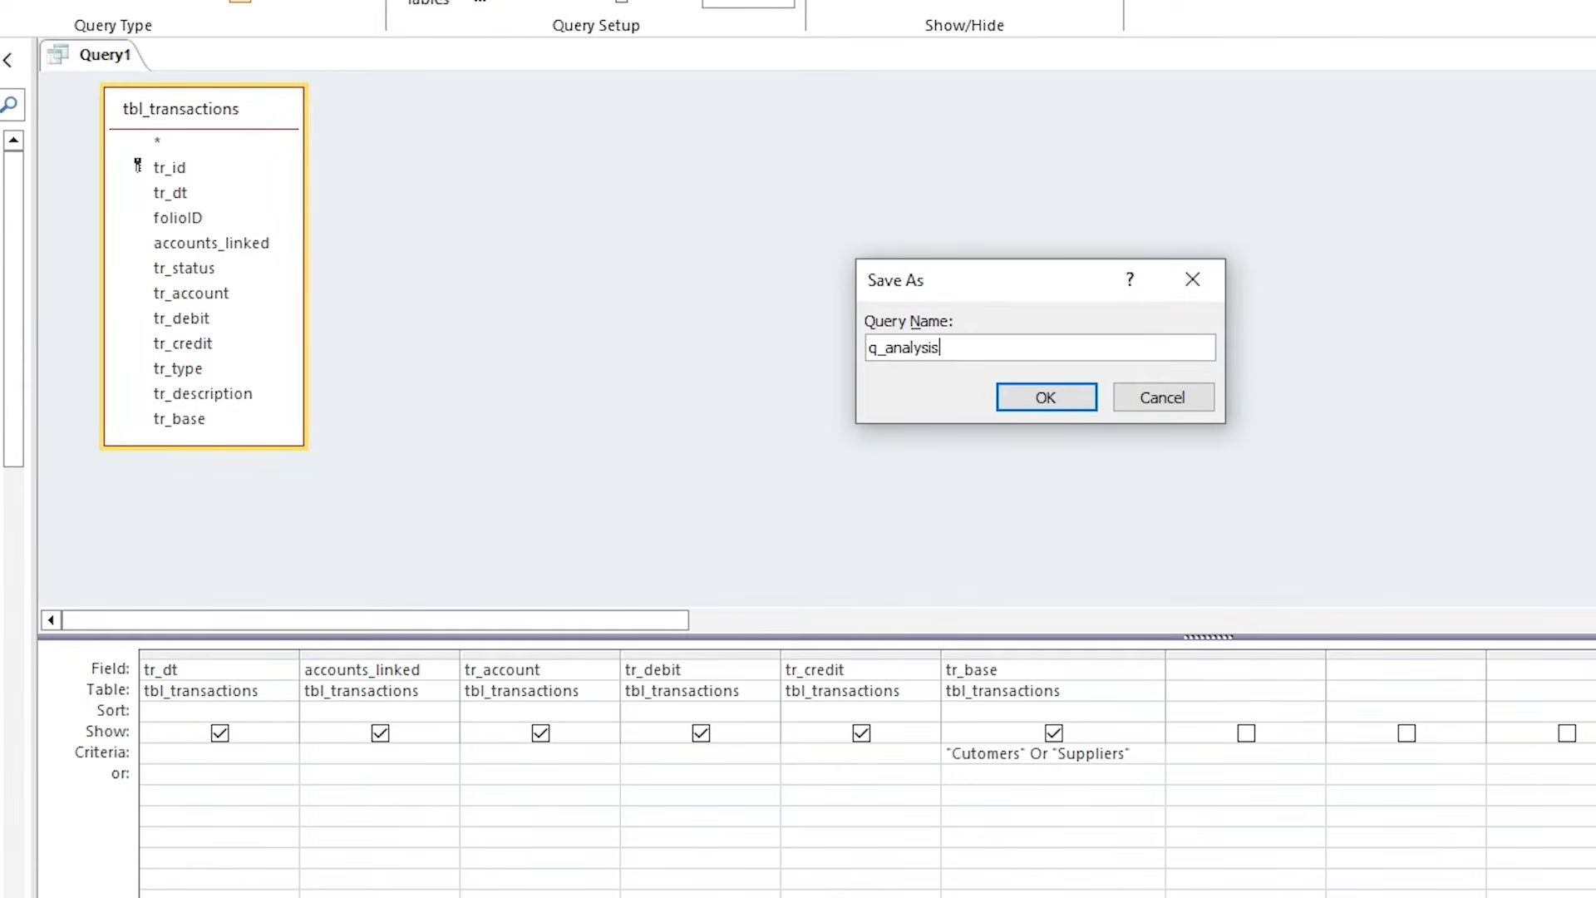
pyautogui.click(1026, 396)
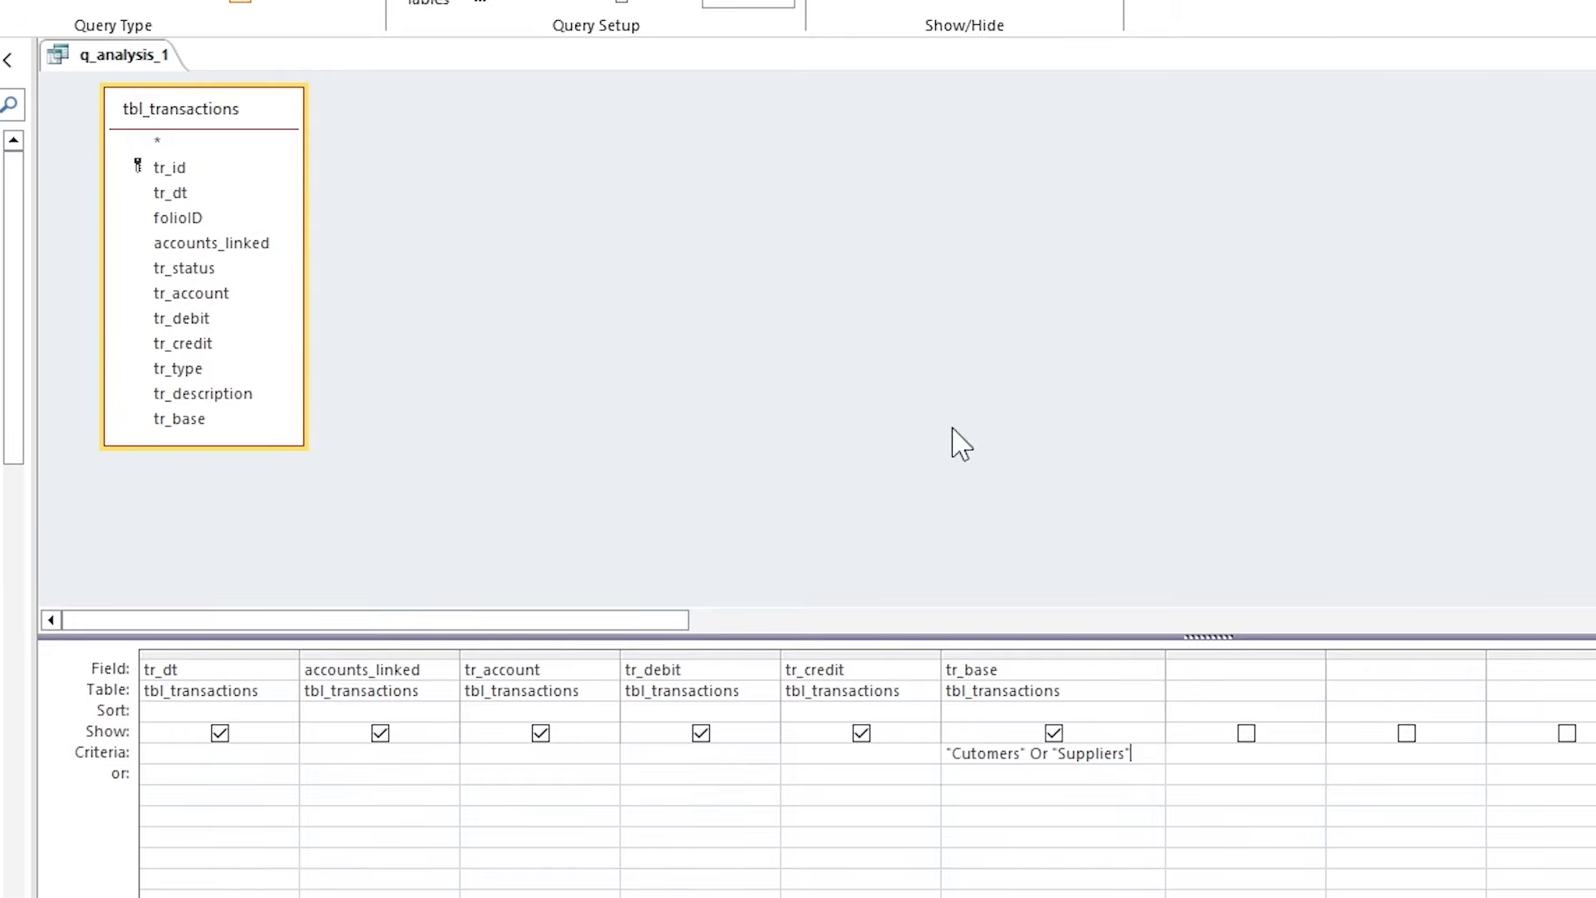
# View q_analysis_1's results, check the Suppliers rows, and go back to Design View.
pyautogui.click(138, 54)
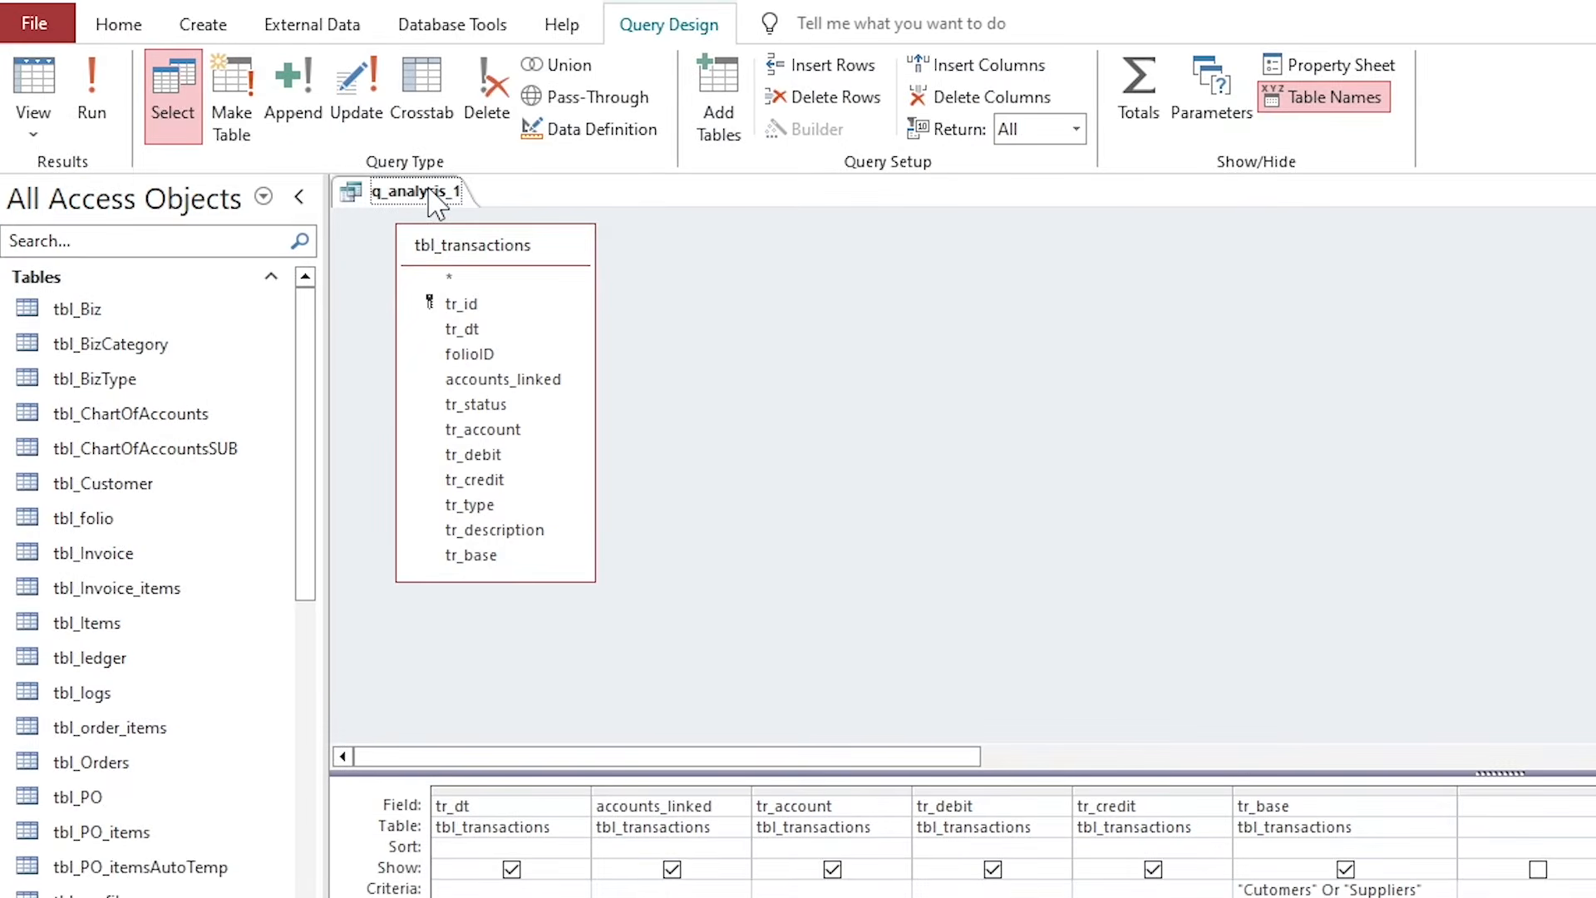
pyautogui.rightClick(422, 197)
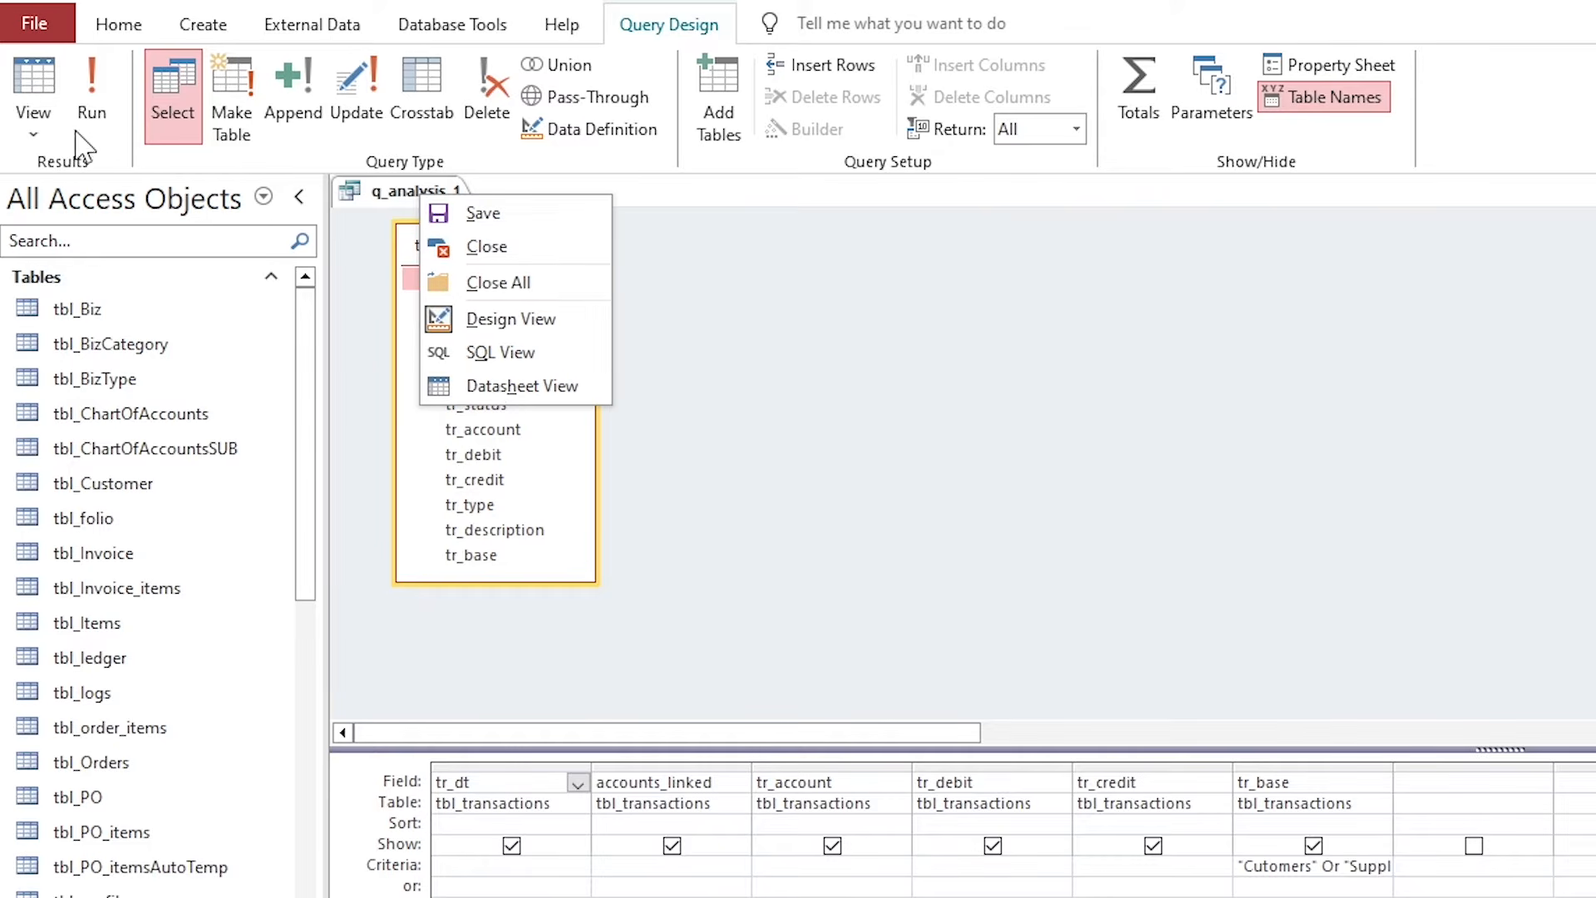
pyautogui.click(35, 95)
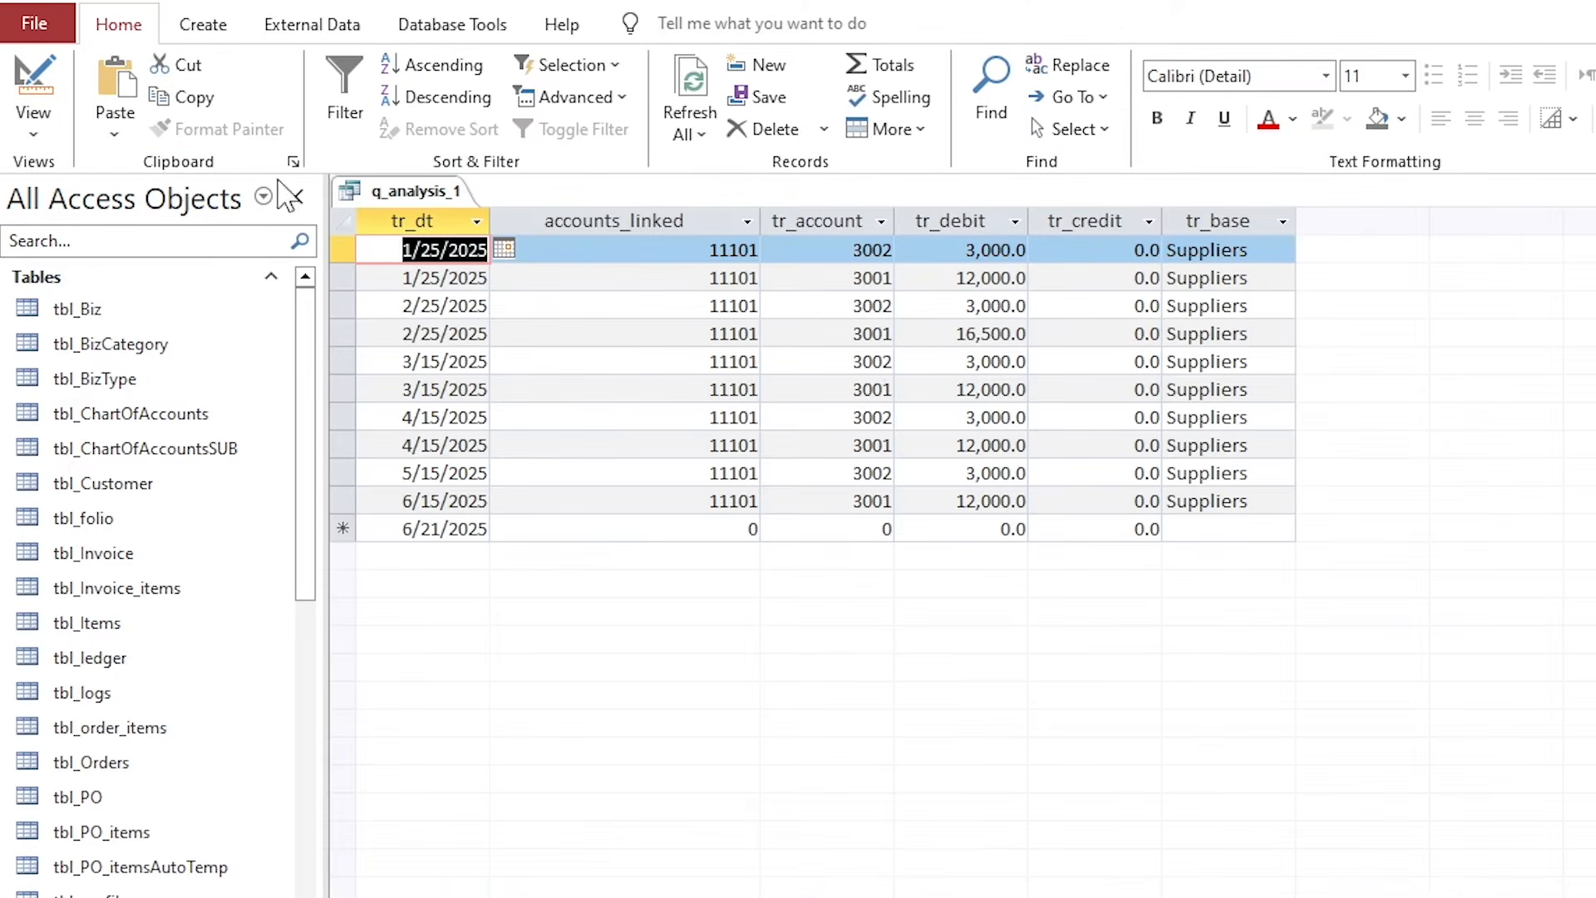
pyautogui.click(1229, 278)
pyautogui.click(1231, 335)
pyautogui.click(1230, 389)
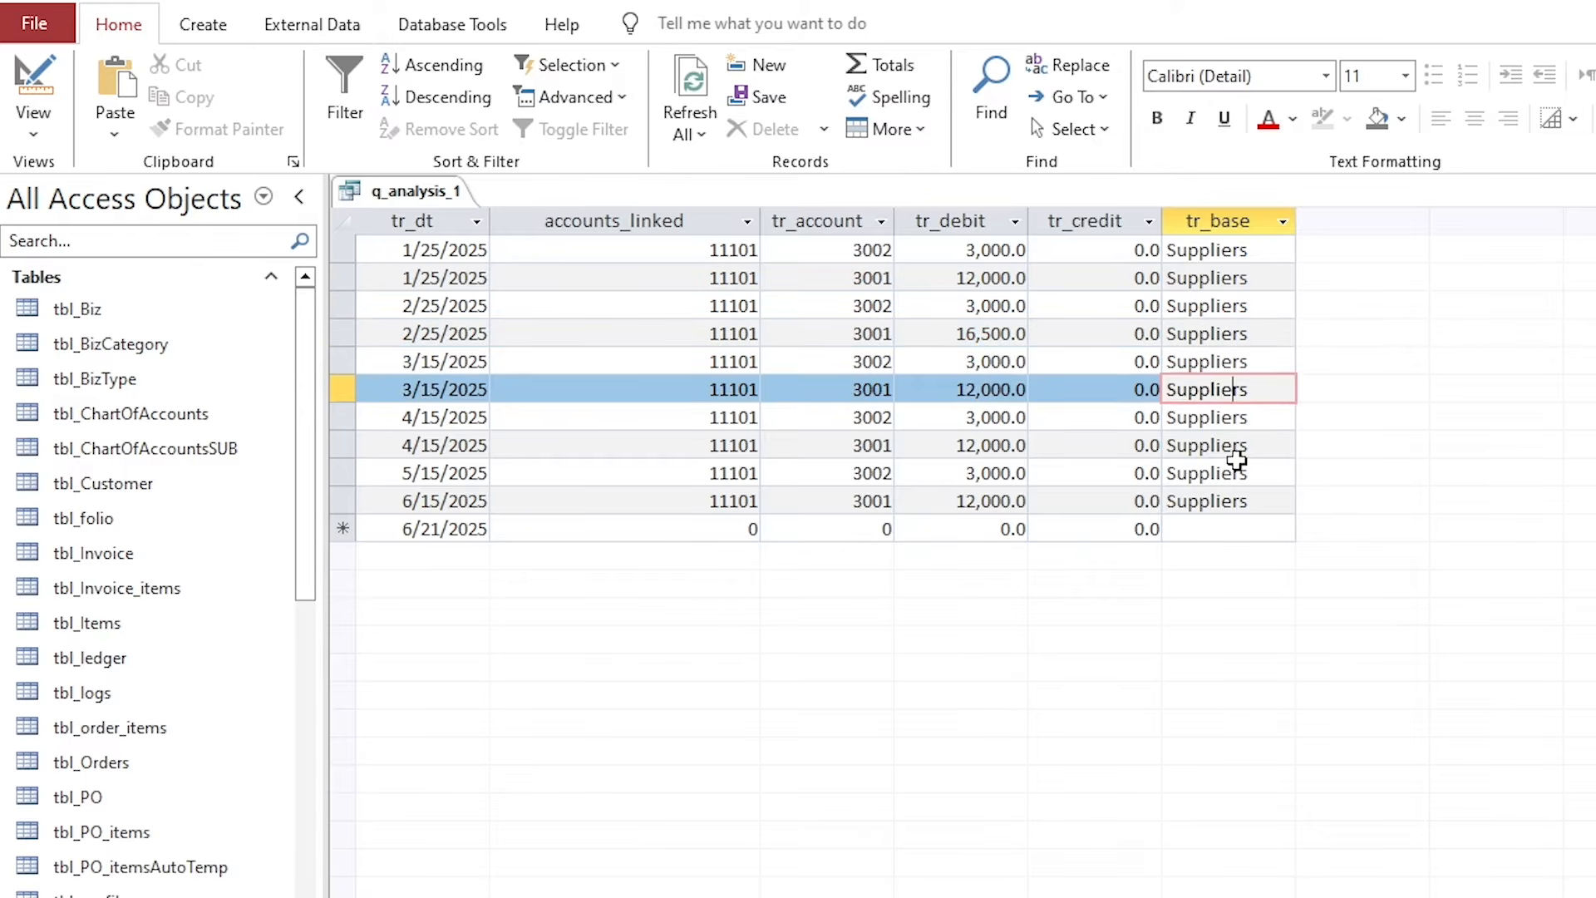
pyautogui.click(1240, 501)
pyautogui.rightClick(445, 200)
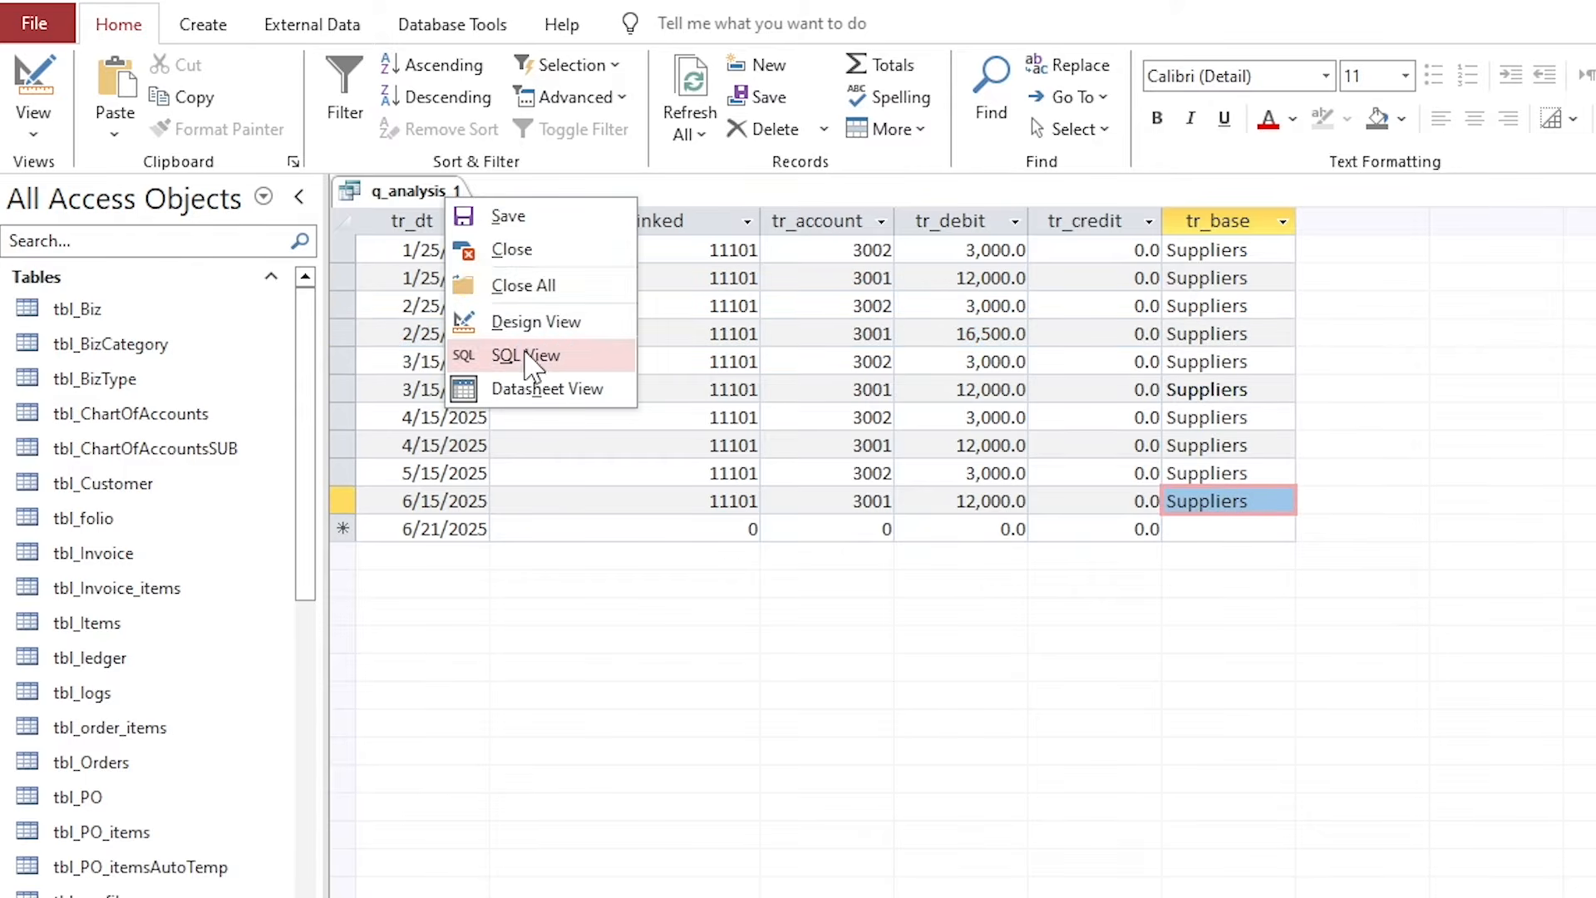
pyautogui.click(535, 322)
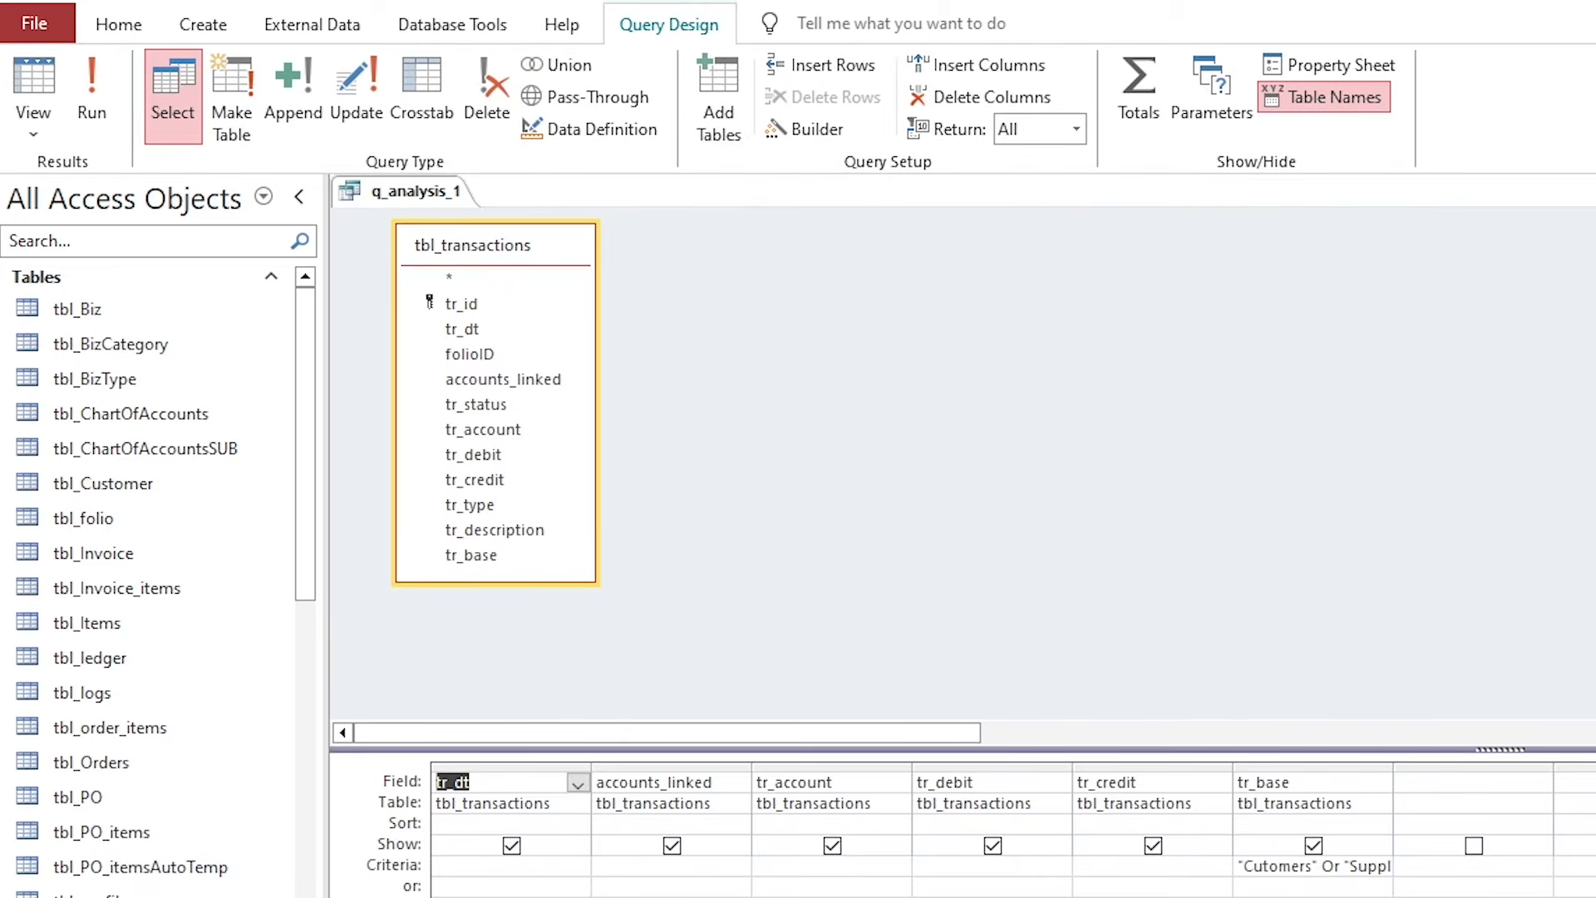
# Correct the tr_base criterion to "Customers" Or "Suppliers" using the expression editor.
pyautogui.click(1293, 867)
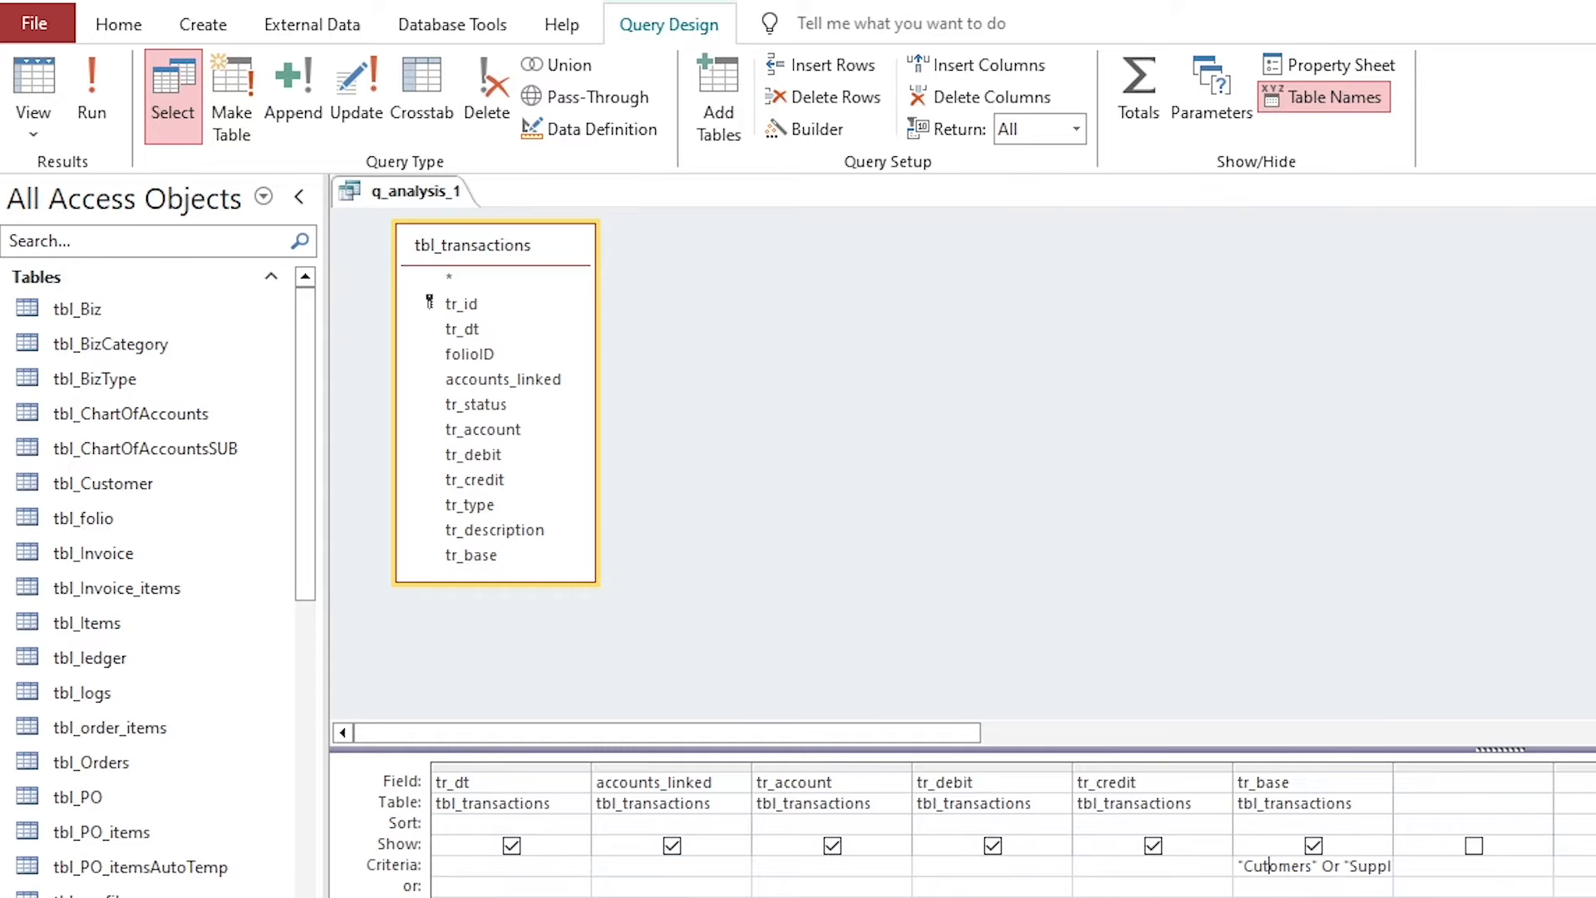
pyautogui.write('s')
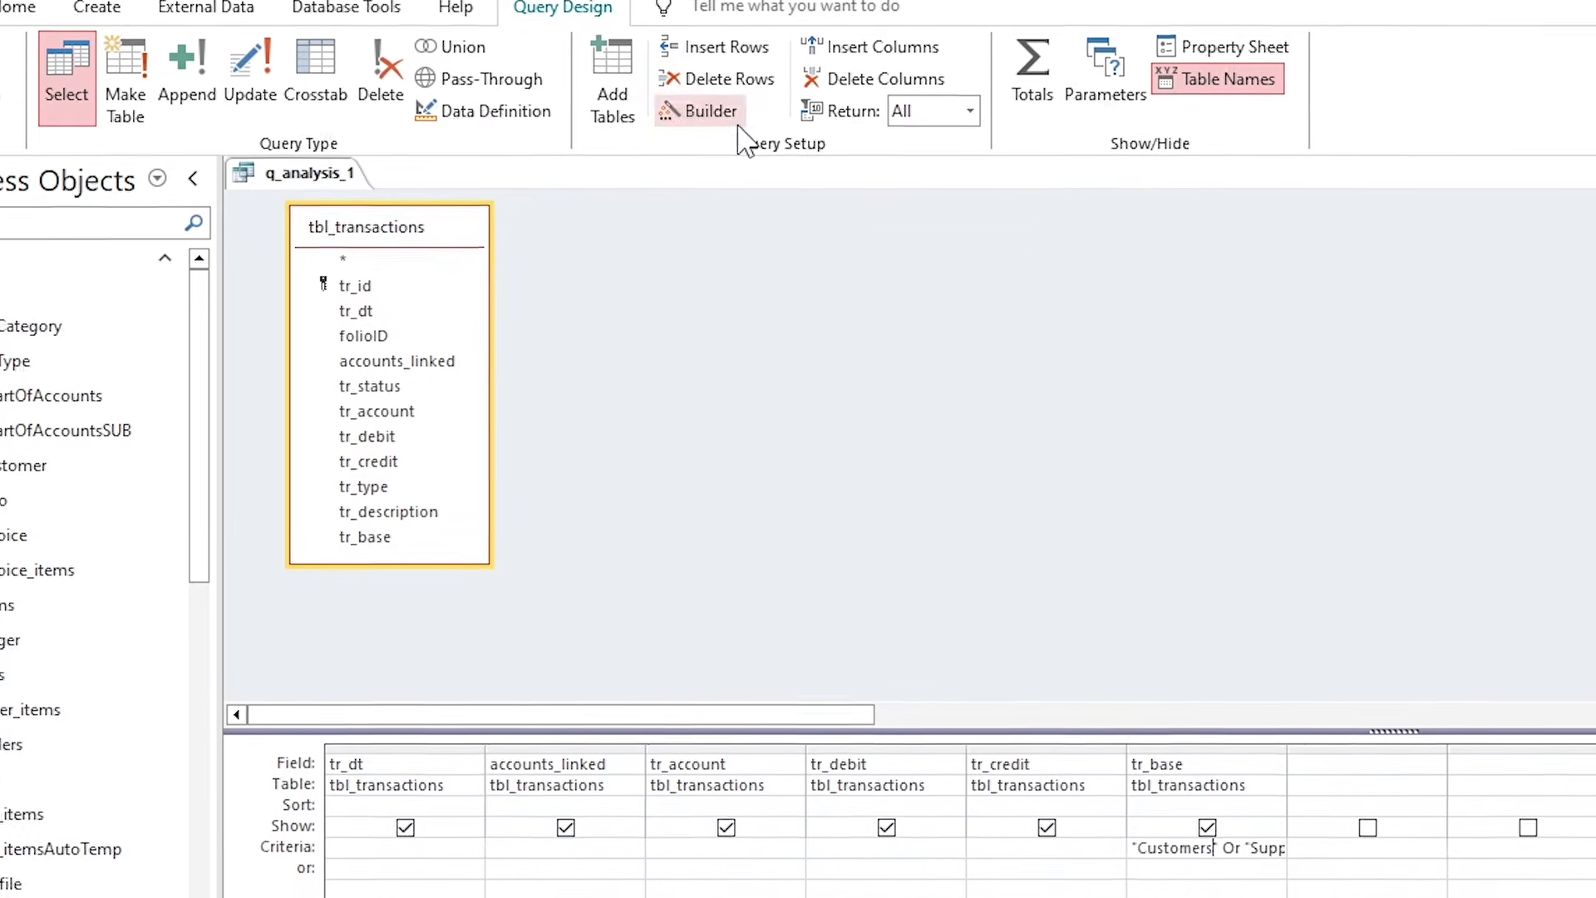
pyautogui.click(810, 131)
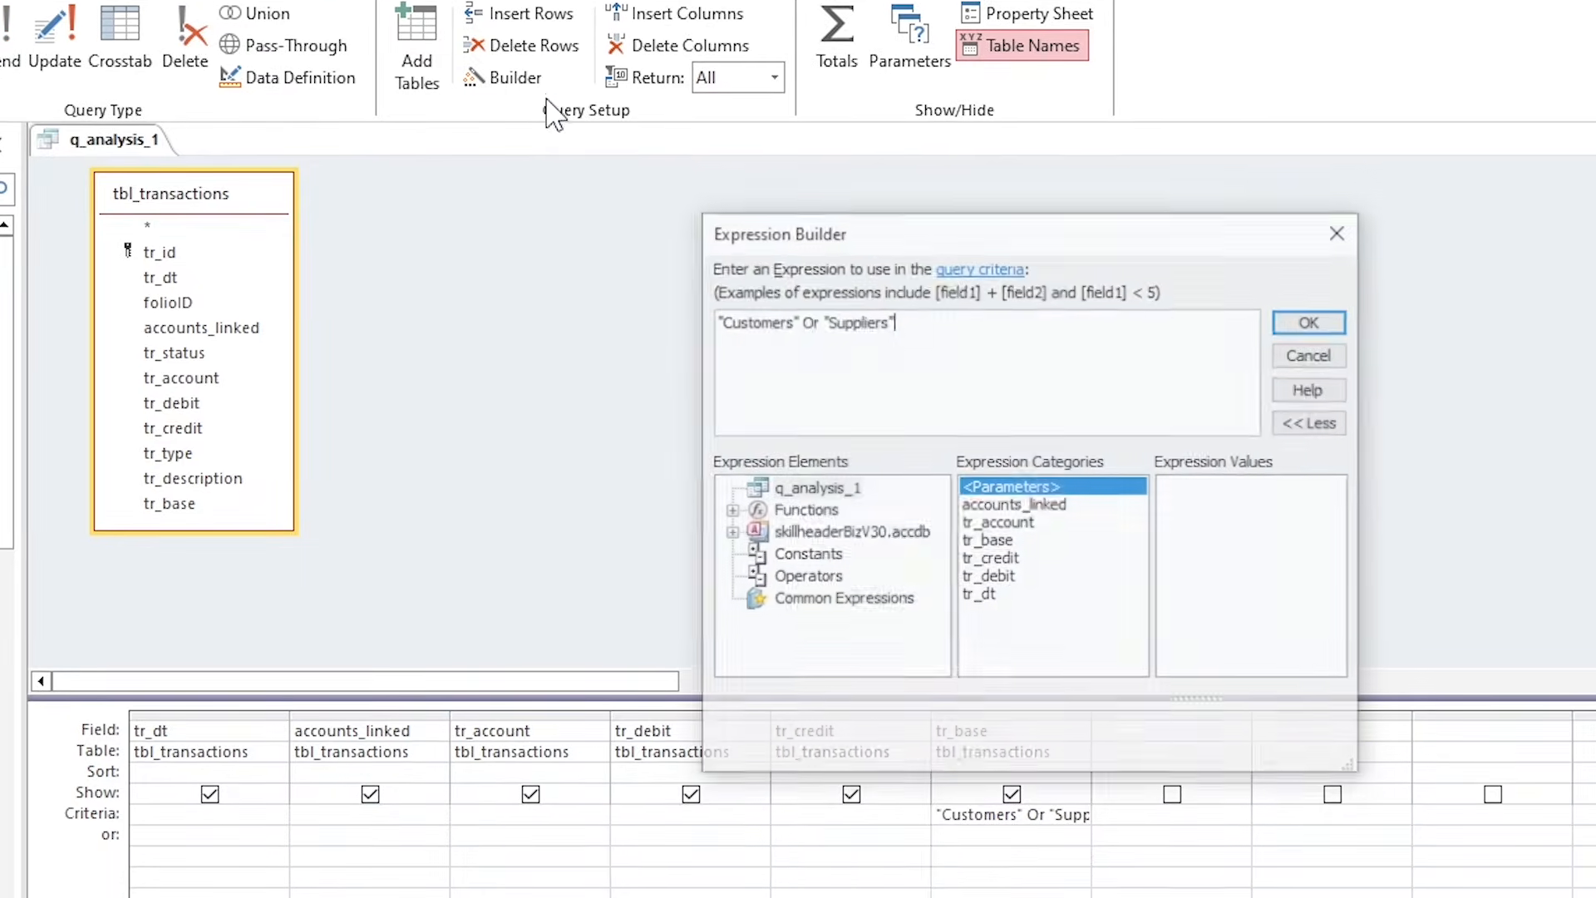
pyautogui.doubleClick(735, 320)
pyautogui.doubleClick(883, 321)
pyautogui.click(985, 322)
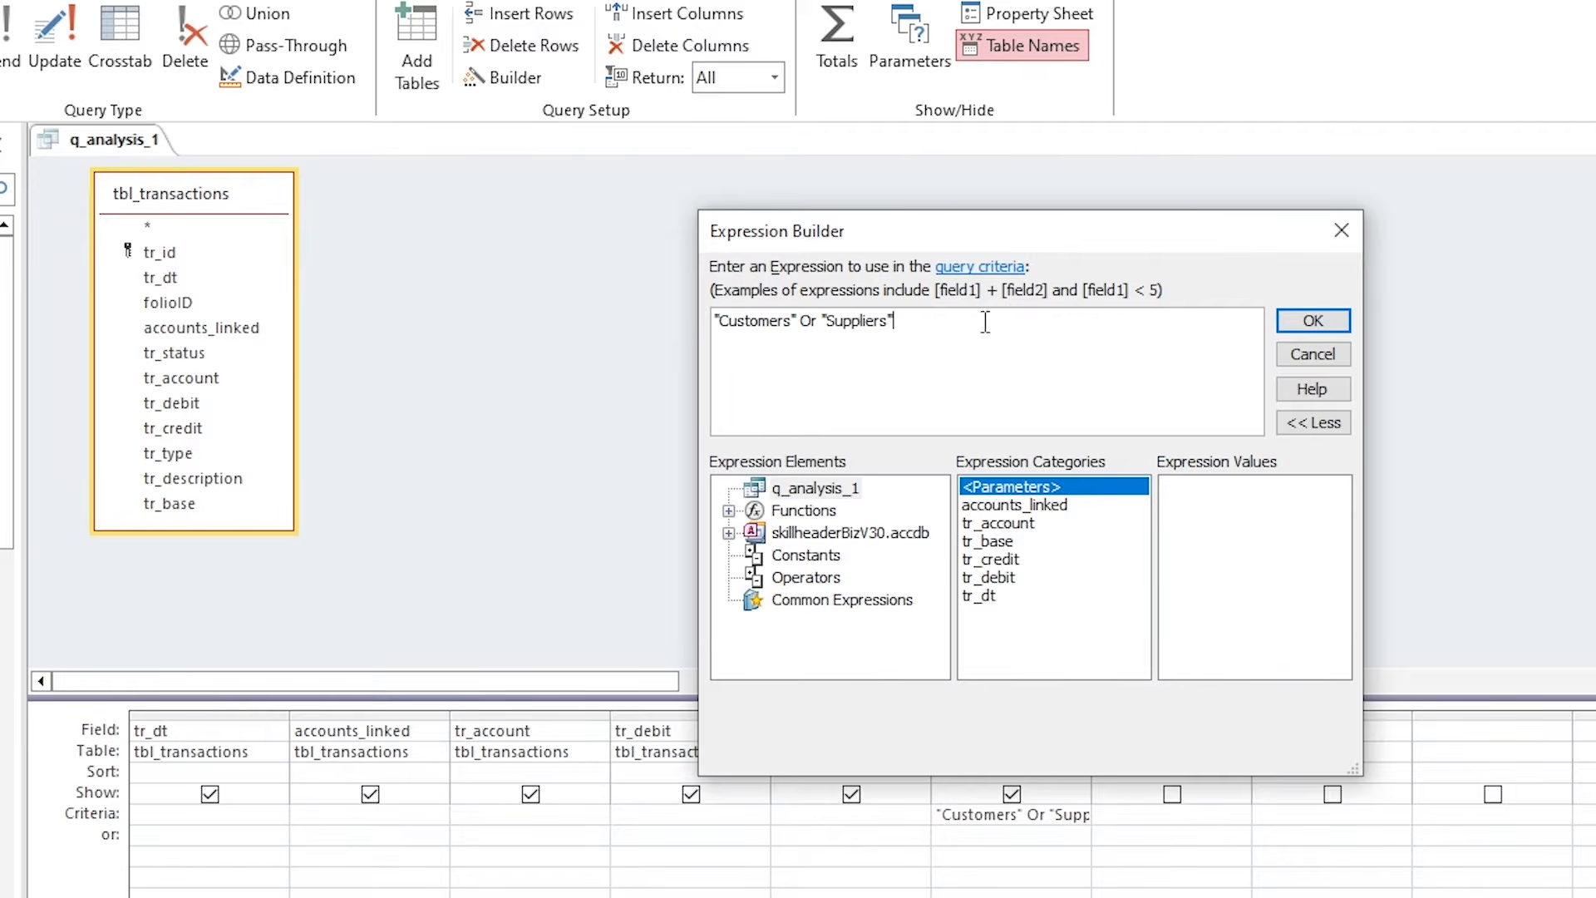
pyautogui.click(1346, 321)
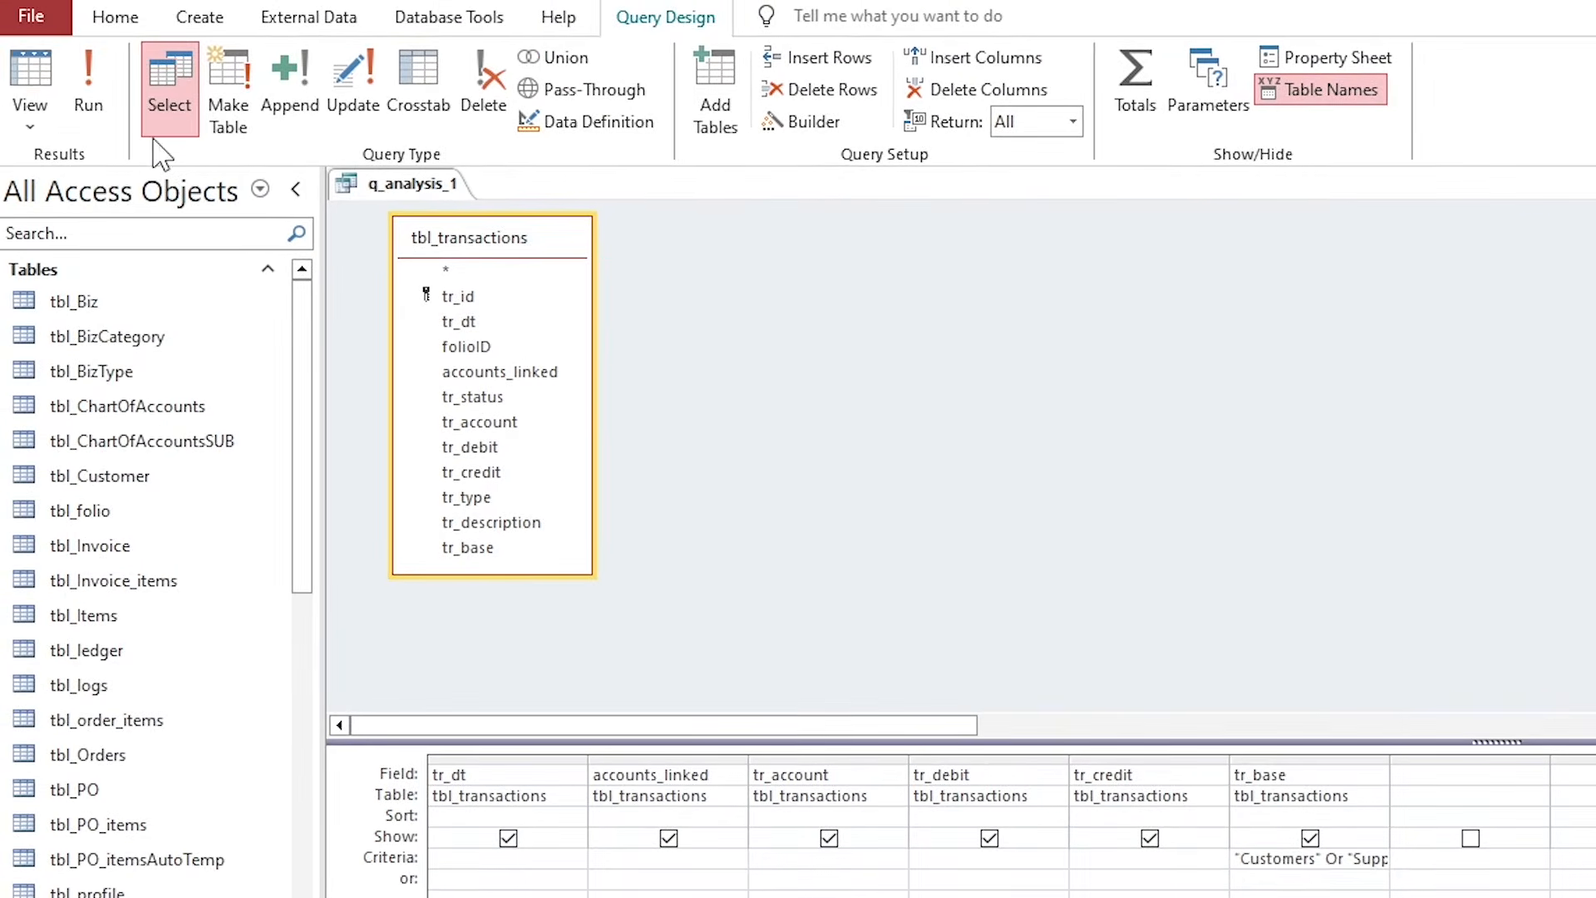
# Run the query and confirm the results now include both Customers and Suppliers rows.
pyautogui.click(88, 83)
pyautogui.click(1230, 466)
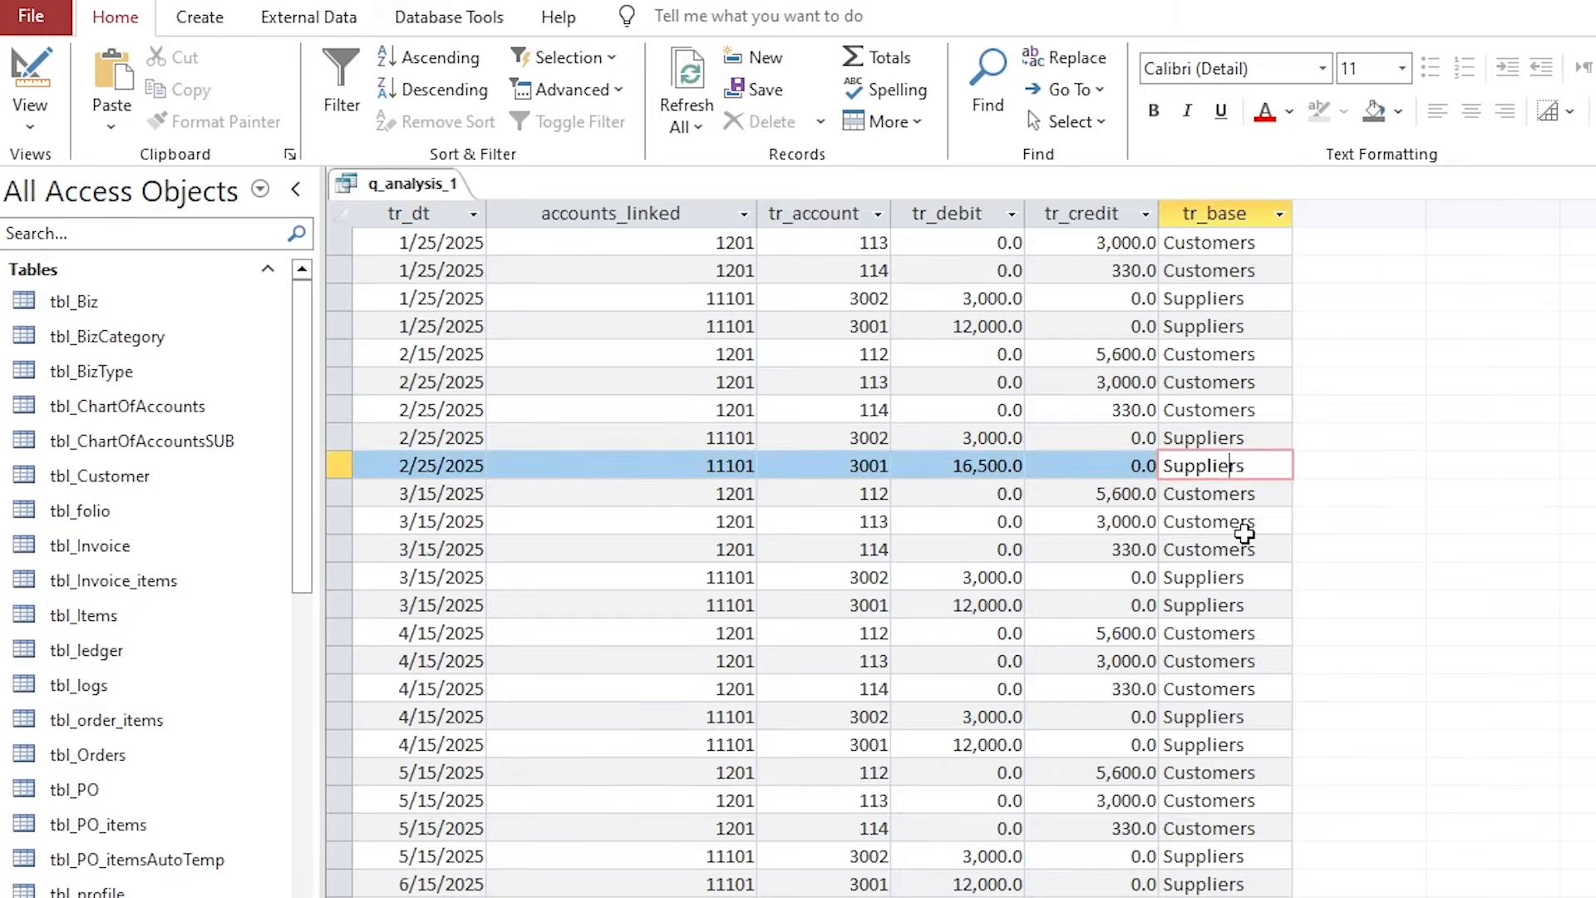
pyautogui.click(1244, 533)
pyautogui.click(1244, 575)
pyautogui.click(1244, 616)
pyautogui.click(1242, 677)
pyautogui.click(1243, 755)
pyautogui.click(1243, 829)
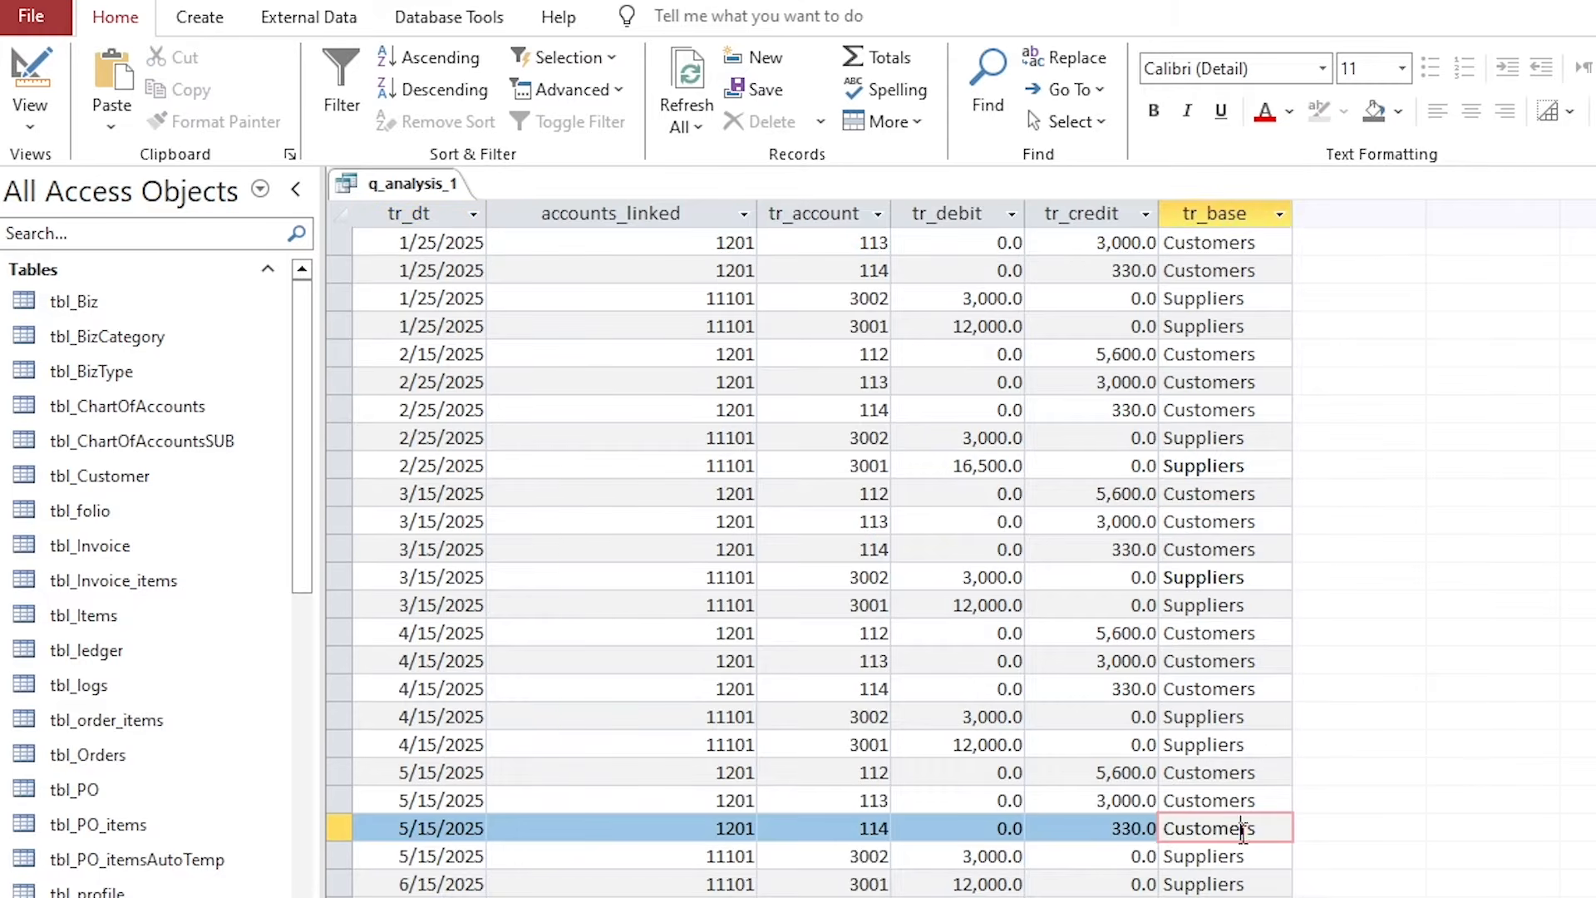
pyautogui.rightClick(420, 187)
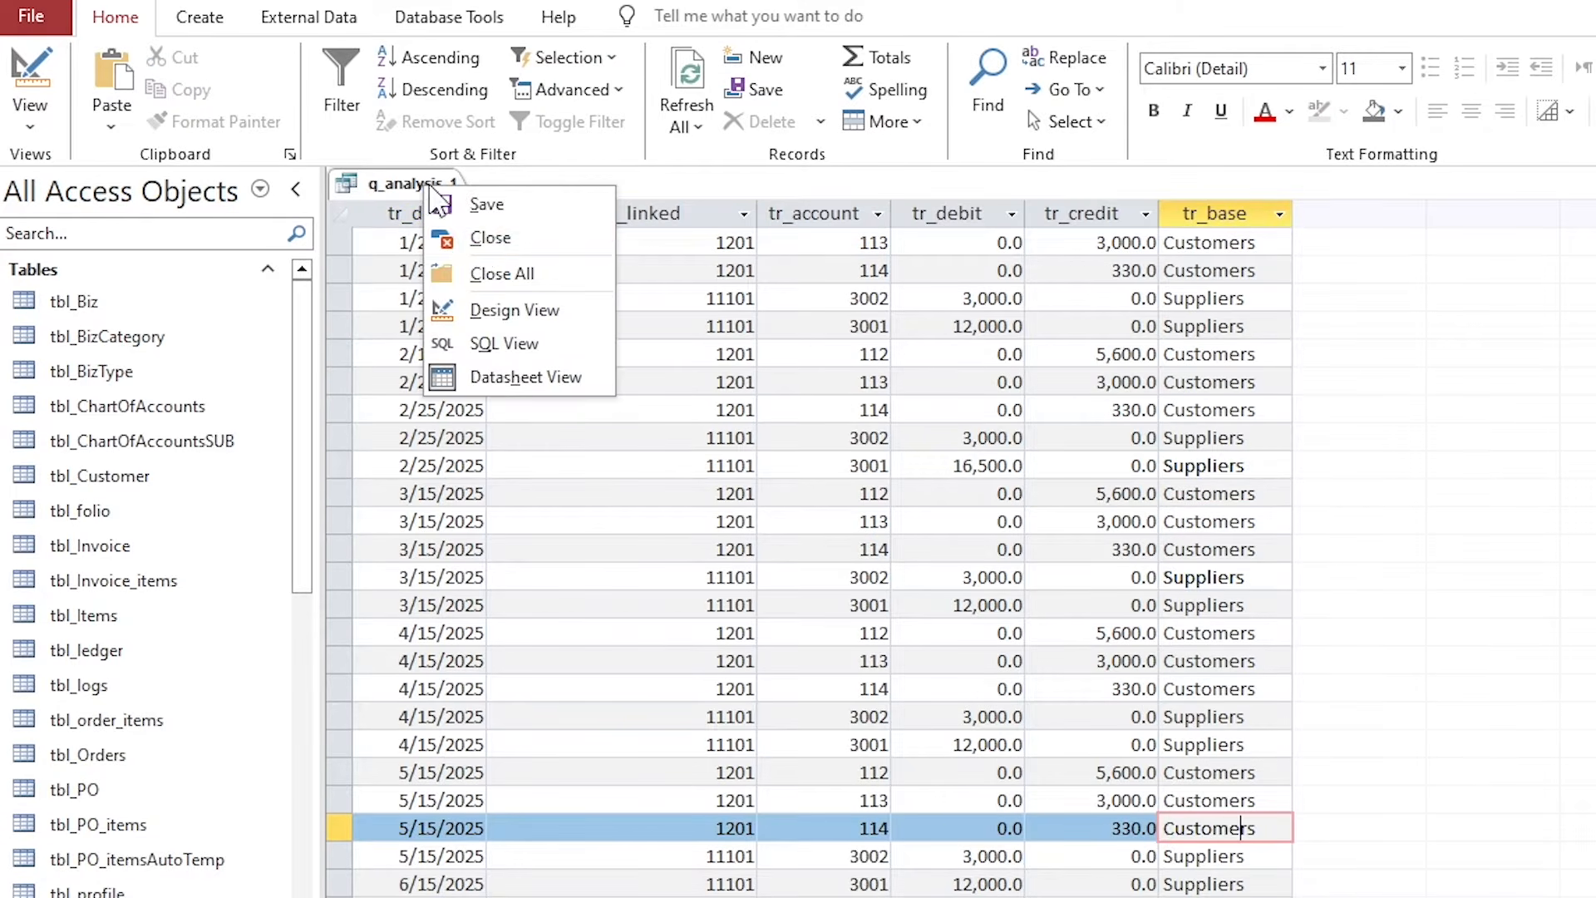
# Close q_analysis_1 and start another query design on tbl_transactions.
pyautogui.click(465, 238)
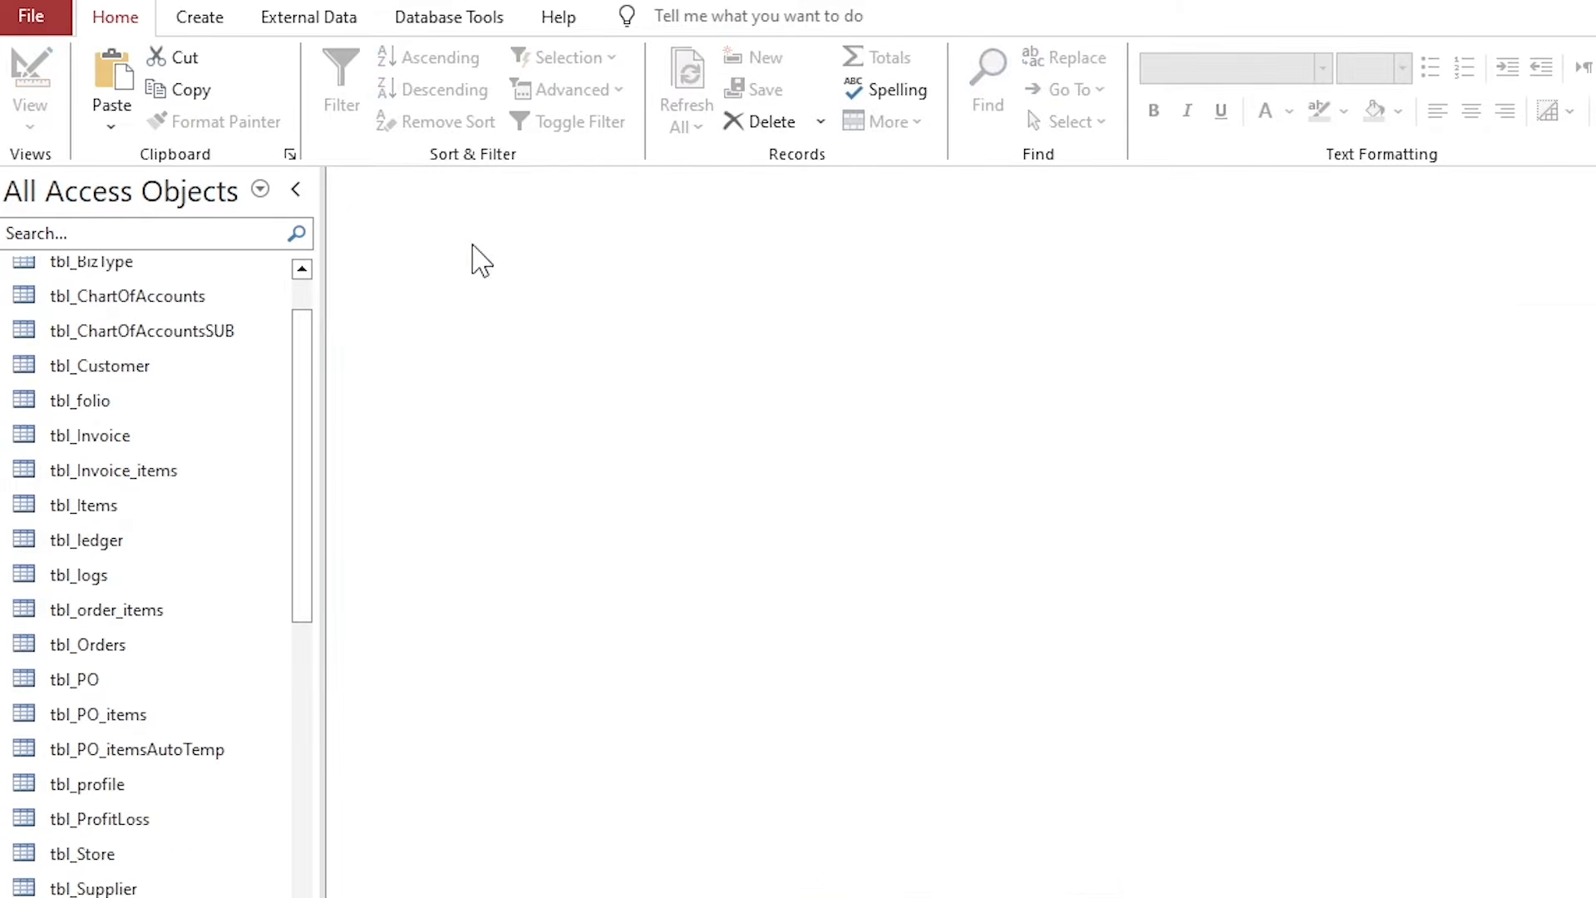
pyautogui.click(332, 18)
pyautogui.click(205, 13)
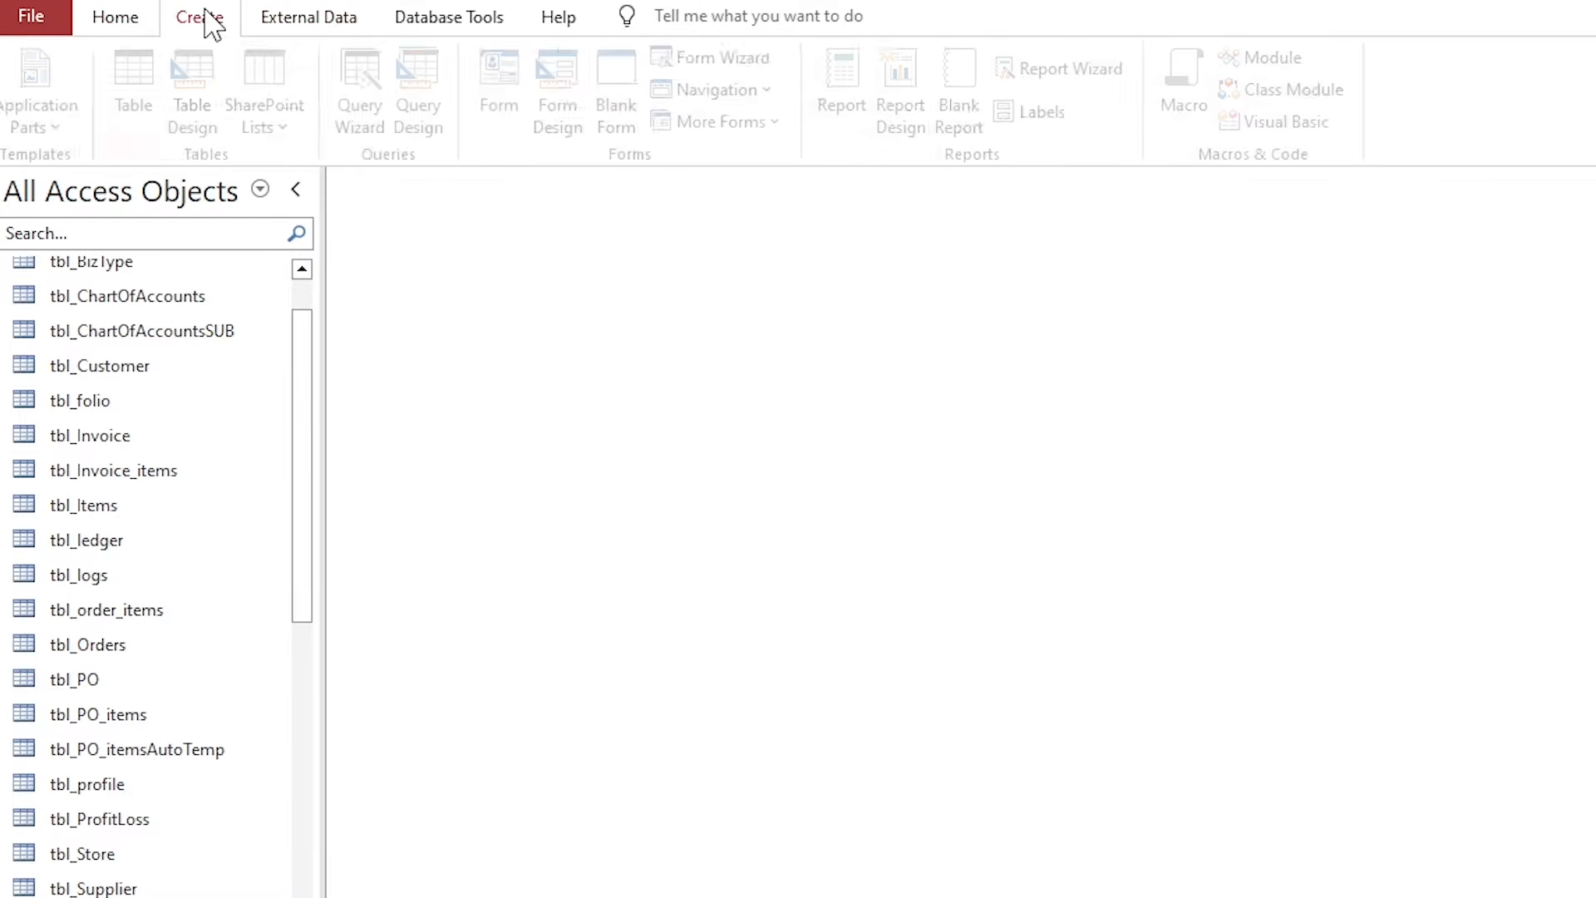
pyautogui.click(449, 129)
pyautogui.moveTo(890, 527); pyautogui.dragTo(682, 183)
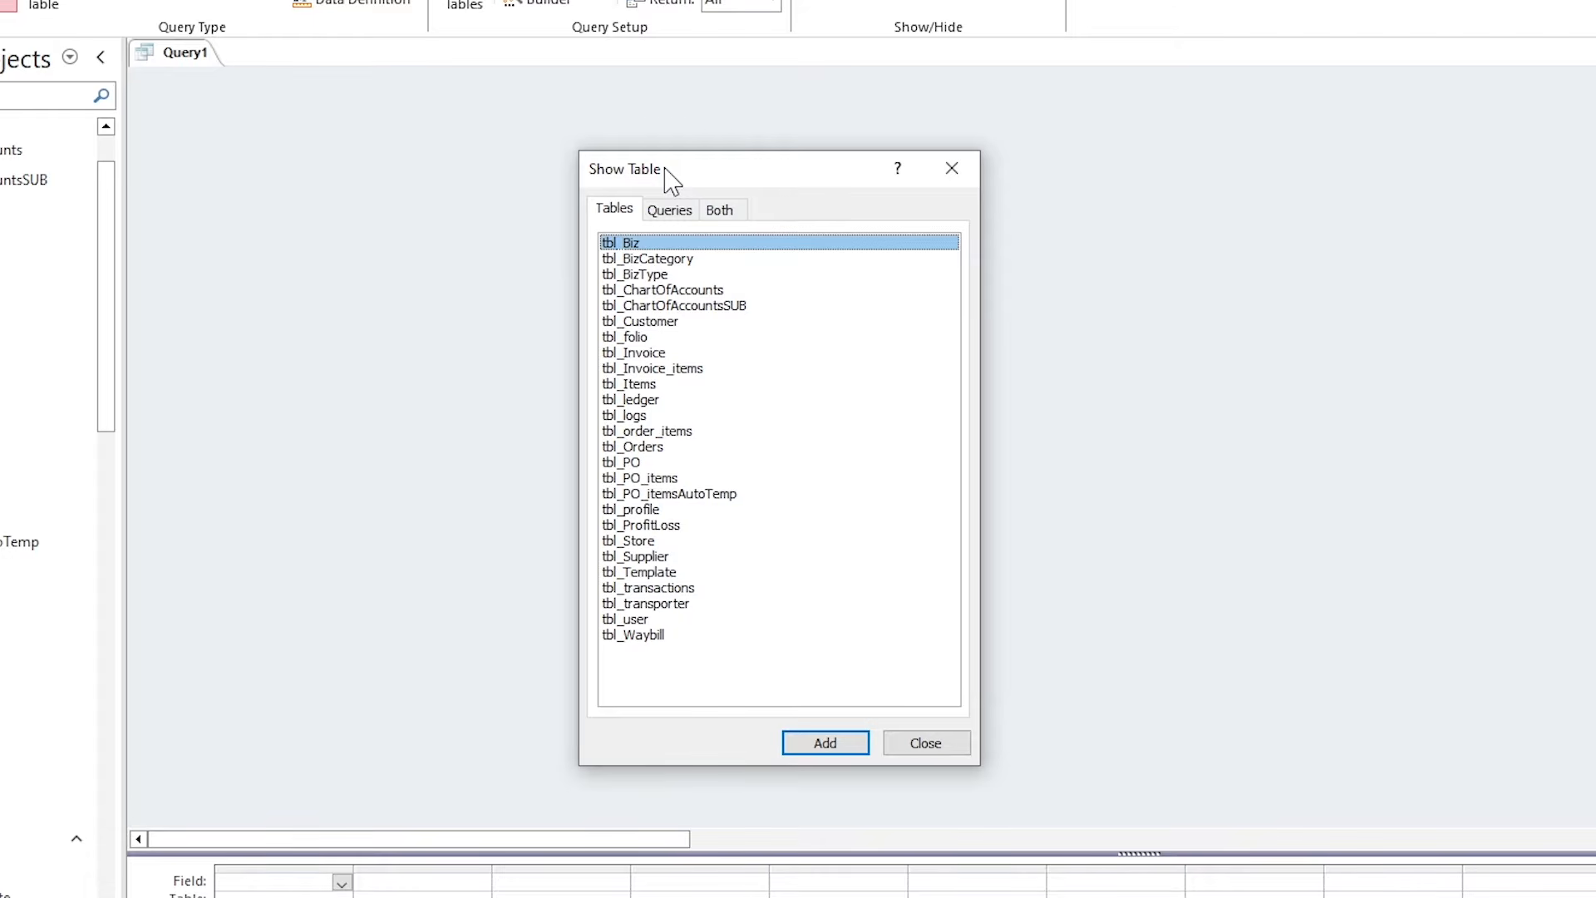
pyautogui.doubleClick(656, 588)
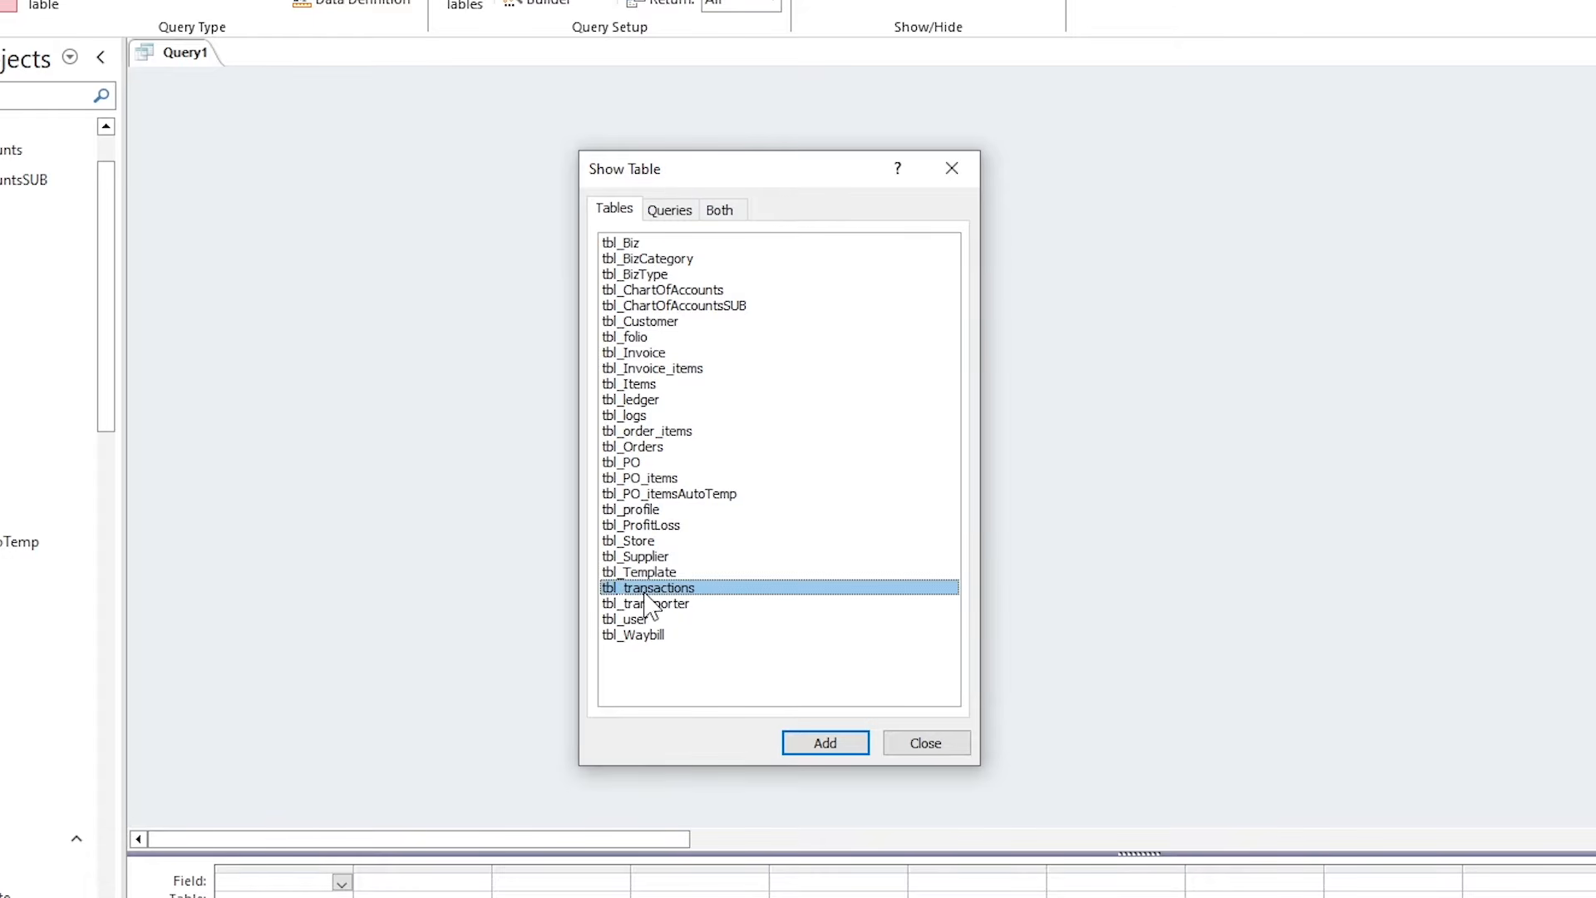
pyautogui.click(925, 744)
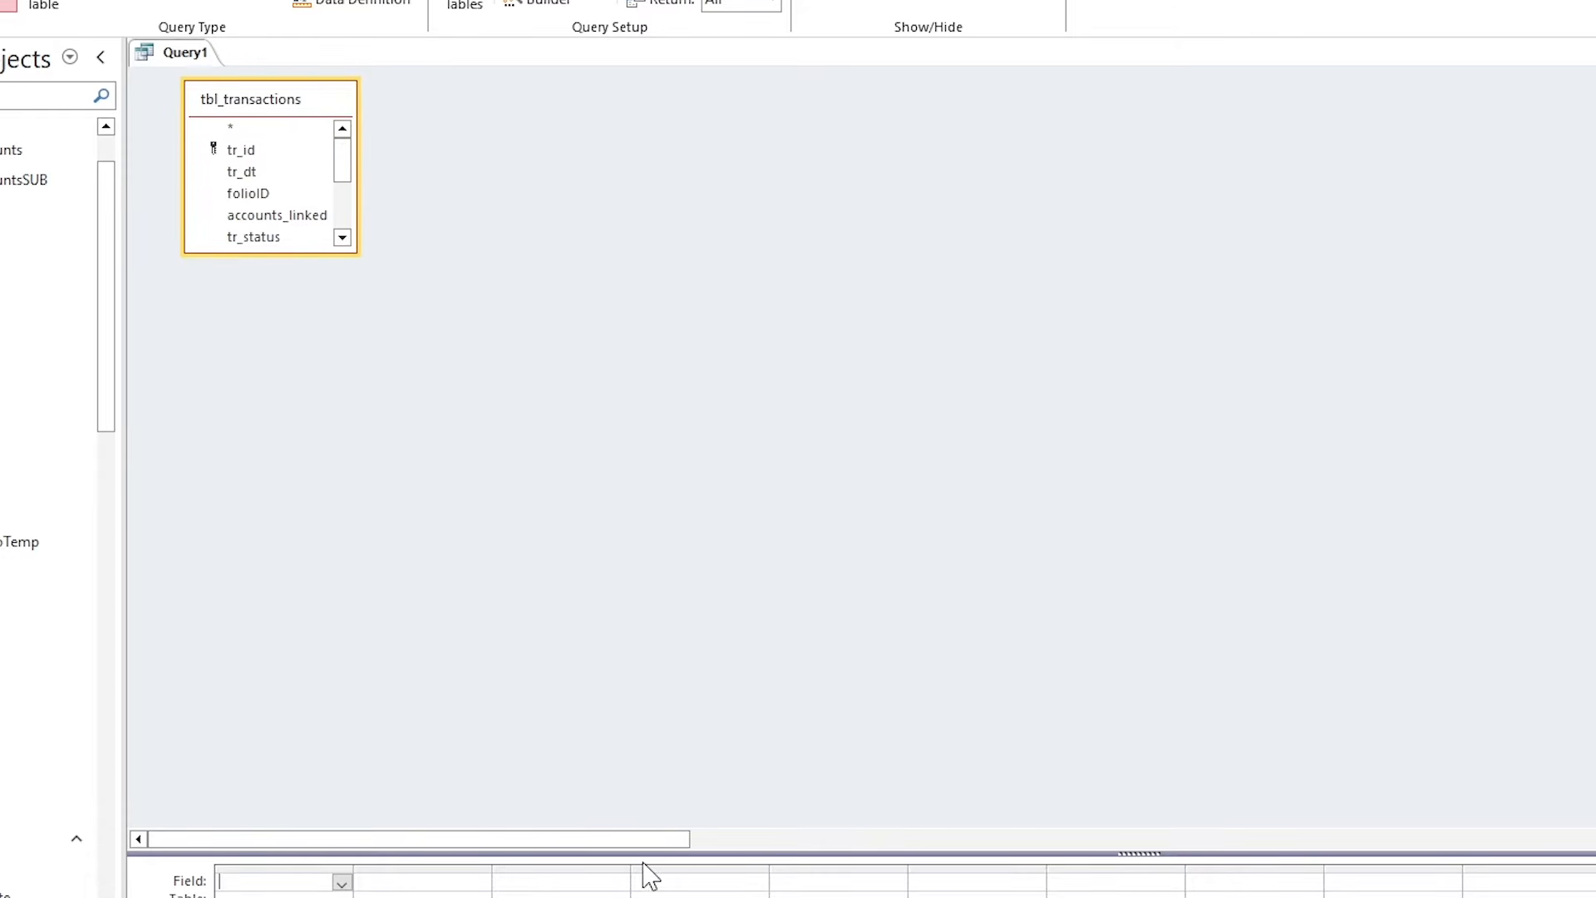
# Add tr_dt, accounts_linked, tr_account, tr_debit, tr_credit and tr_base to the grid.
pyautogui.moveTo(646, 530); pyautogui.dragTo(646, 529)
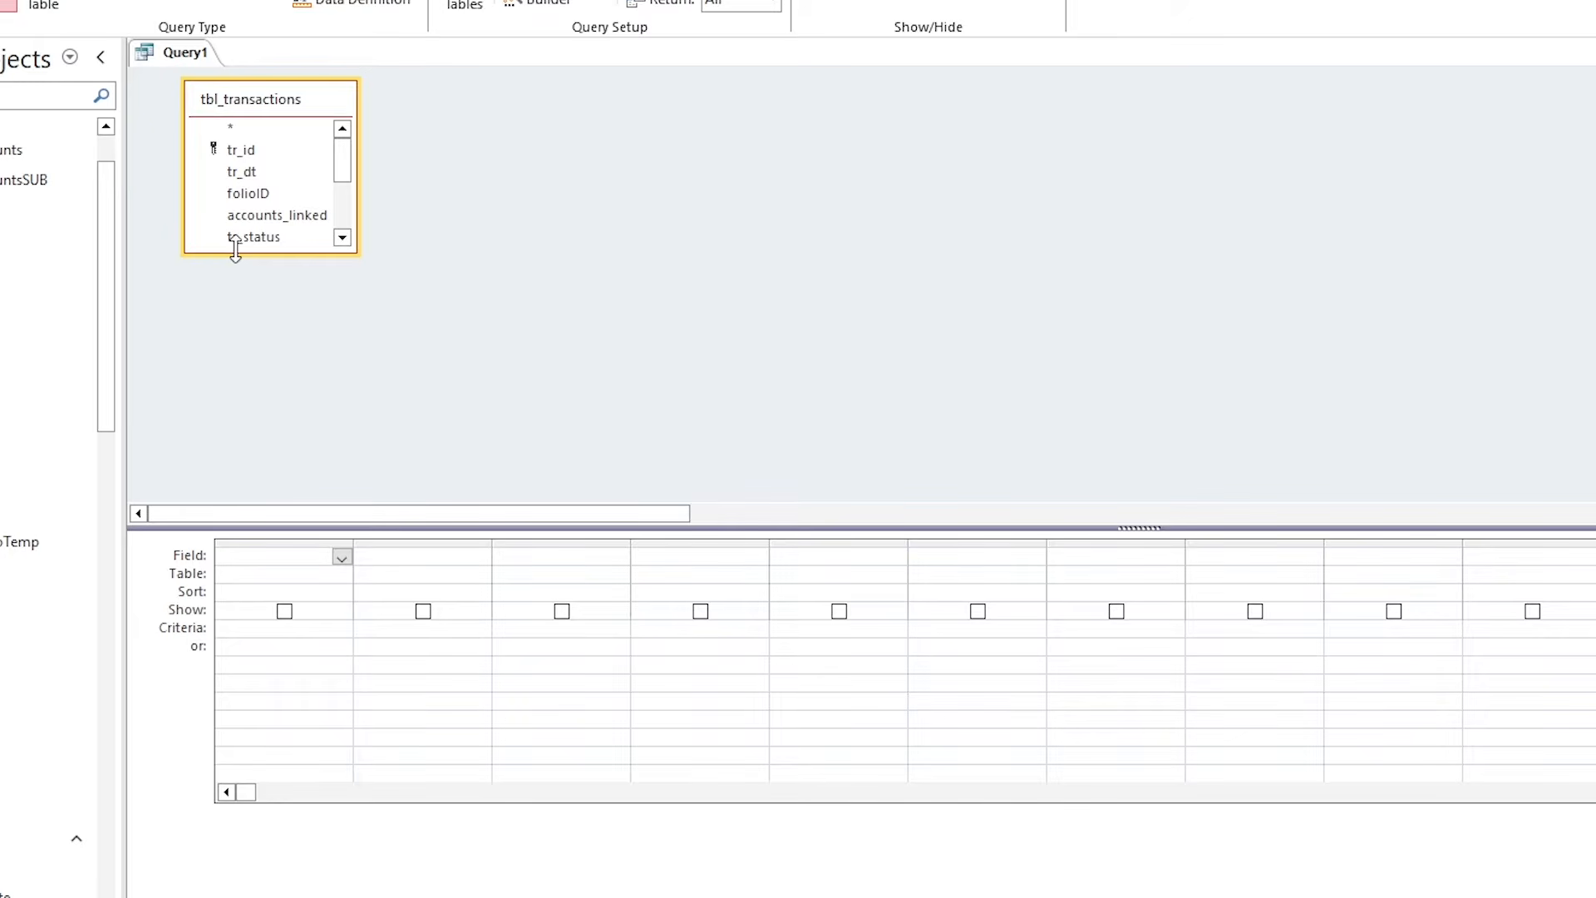
pyautogui.moveTo(235, 253); pyautogui.dragTo(235, 420)
pyautogui.doubleClick(263, 172)
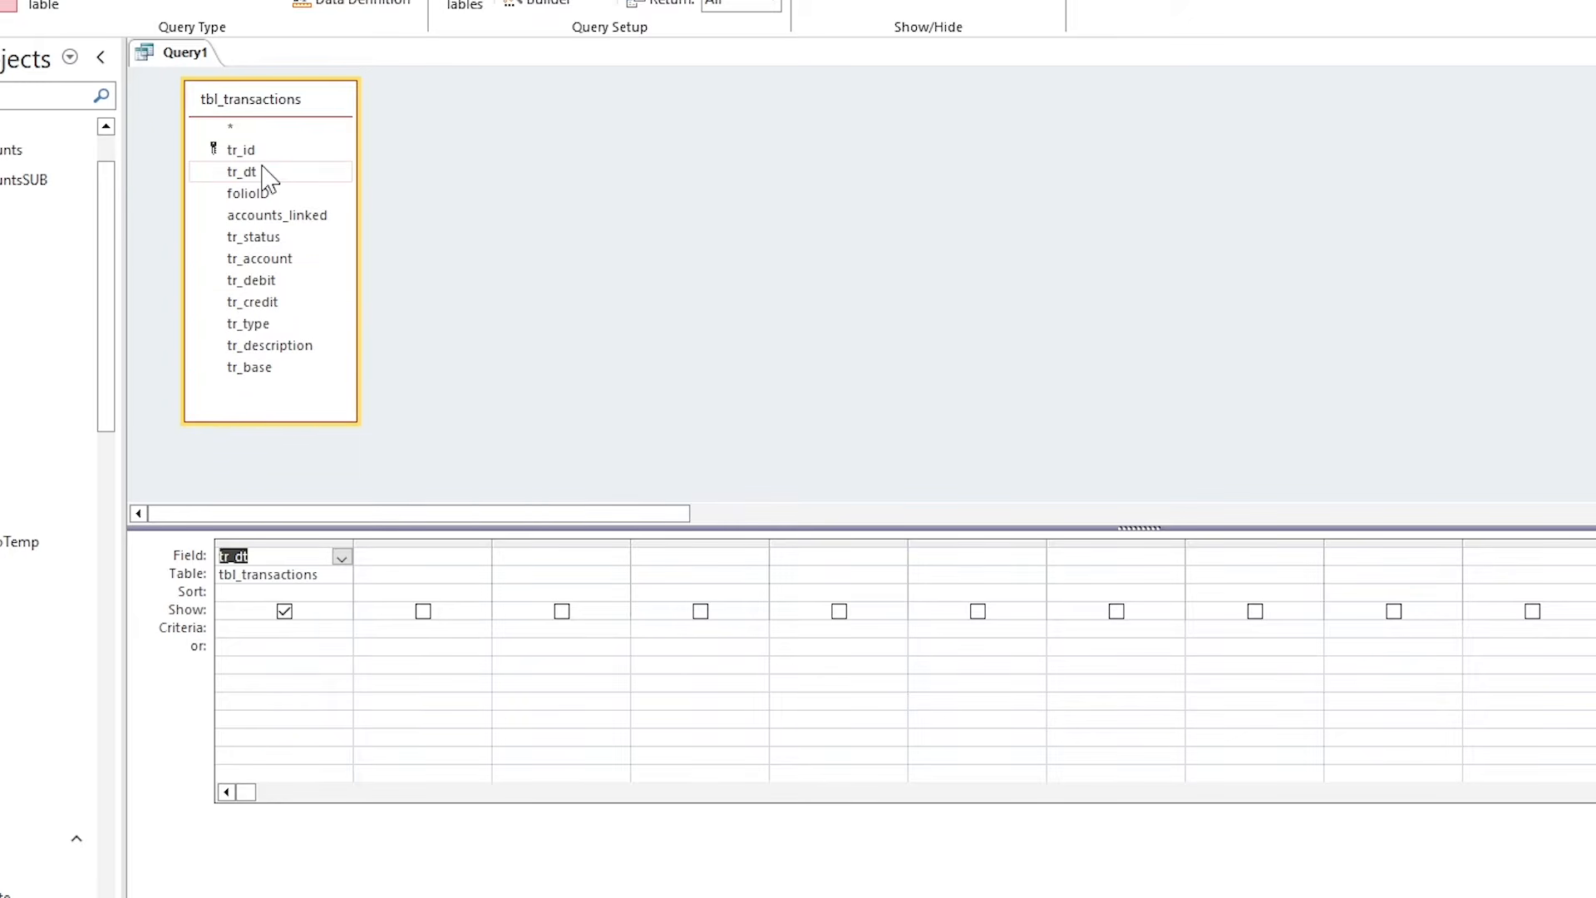
pyautogui.doubleClick(283, 215)
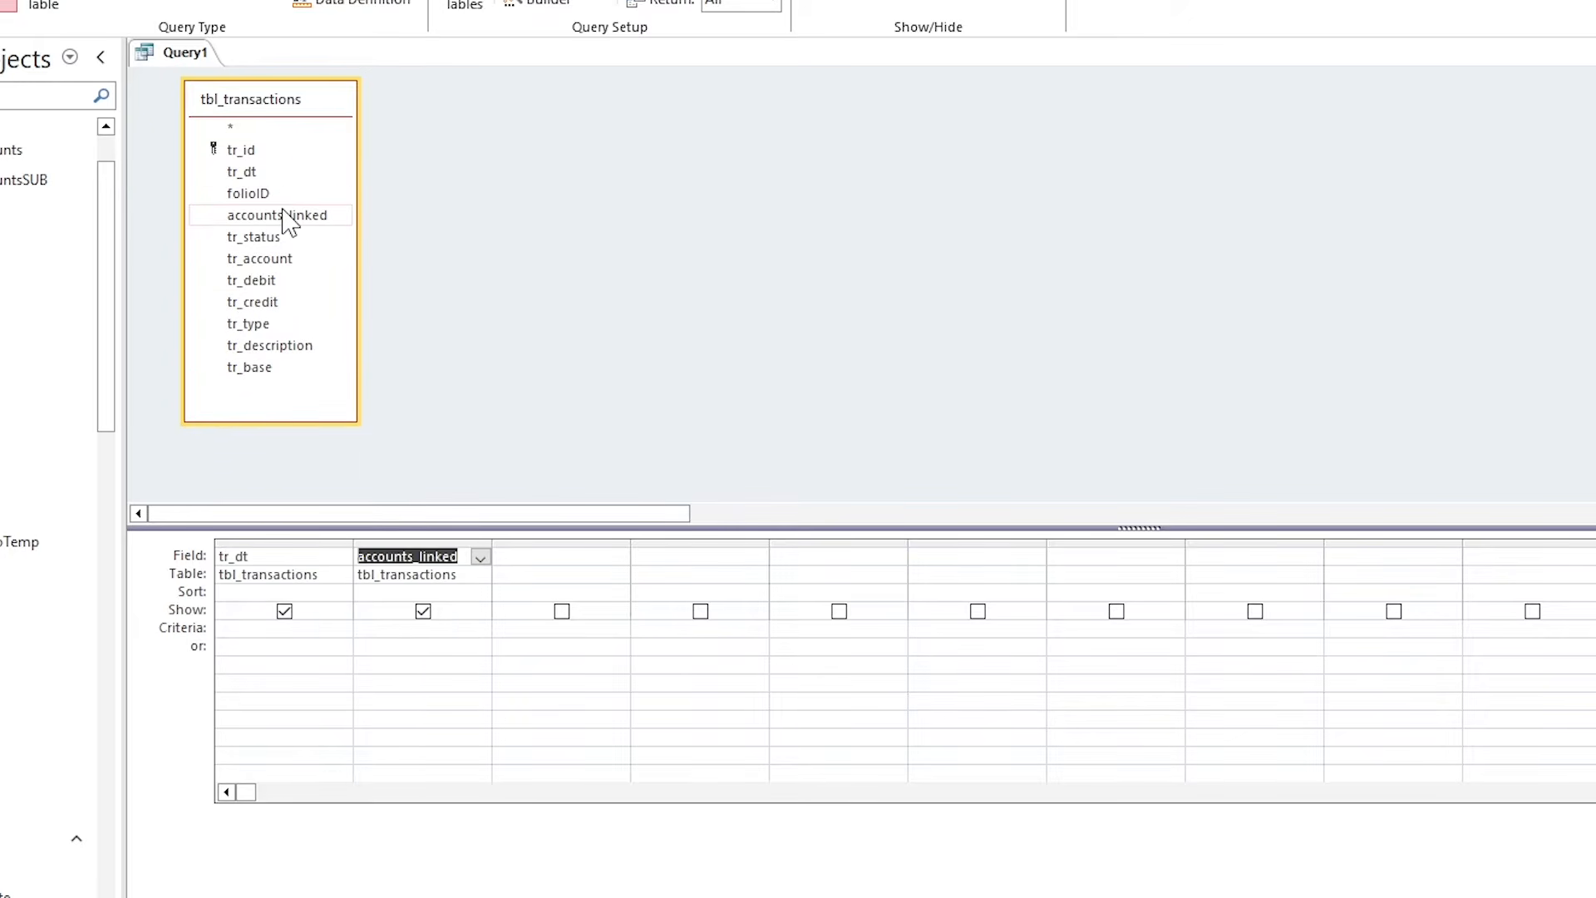
pyautogui.doubleClick(283, 258)
pyautogui.doubleClick(284, 281)
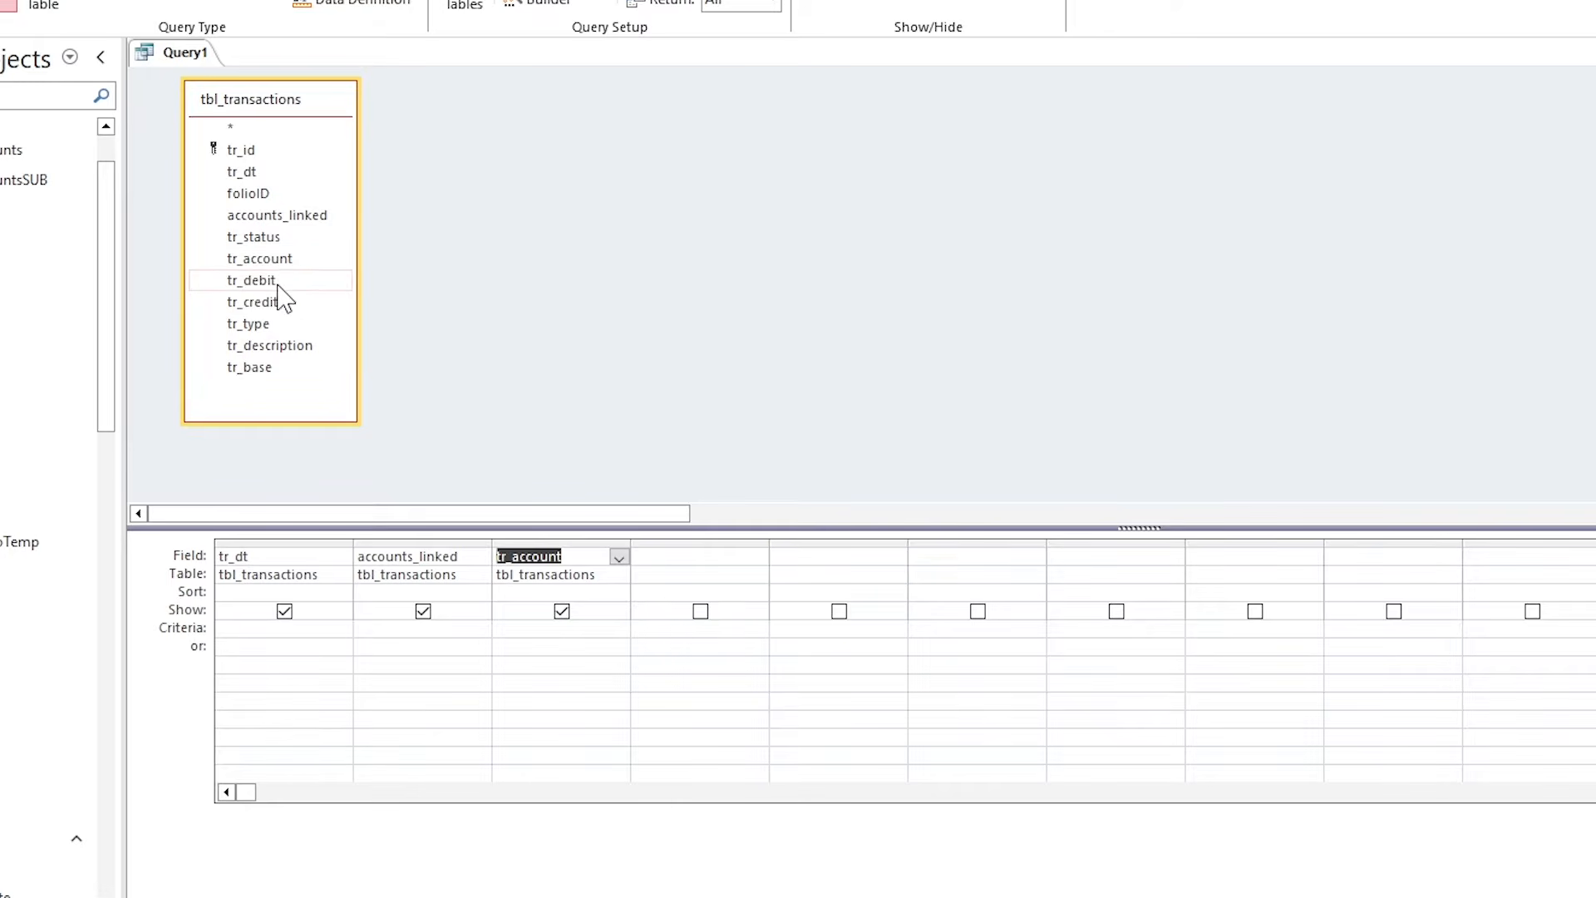
pyautogui.doubleClick(281, 304)
pyautogui.doubleClick(277, 368)
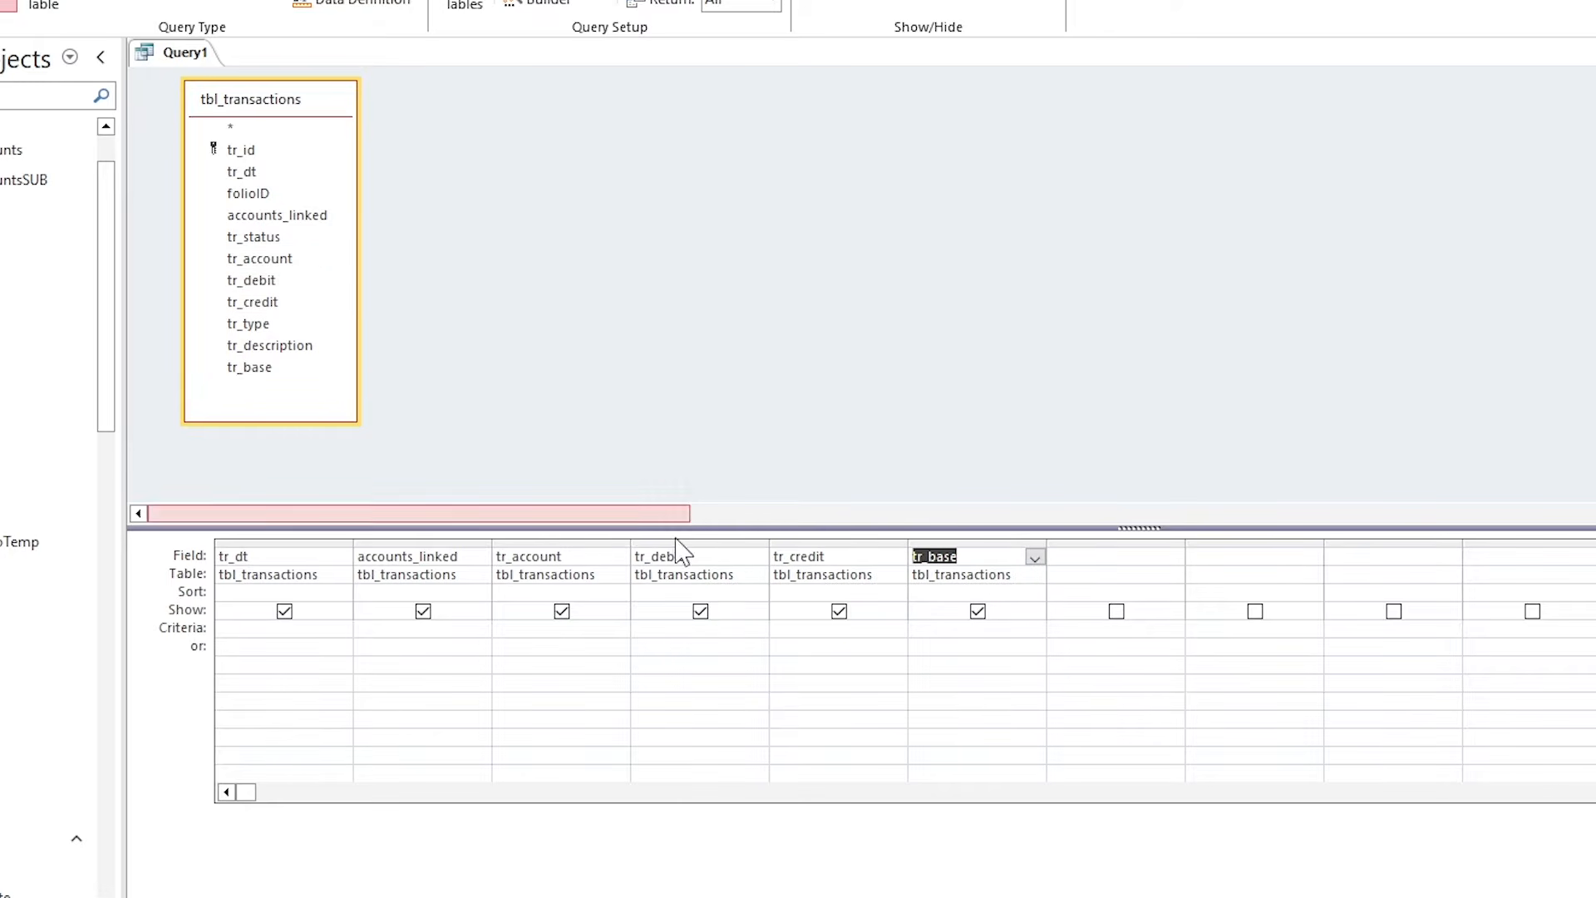
# Set the tr_base criteria to "G.Account" and save the query as q_analysis_2.
pyautogui.click(941, 633)
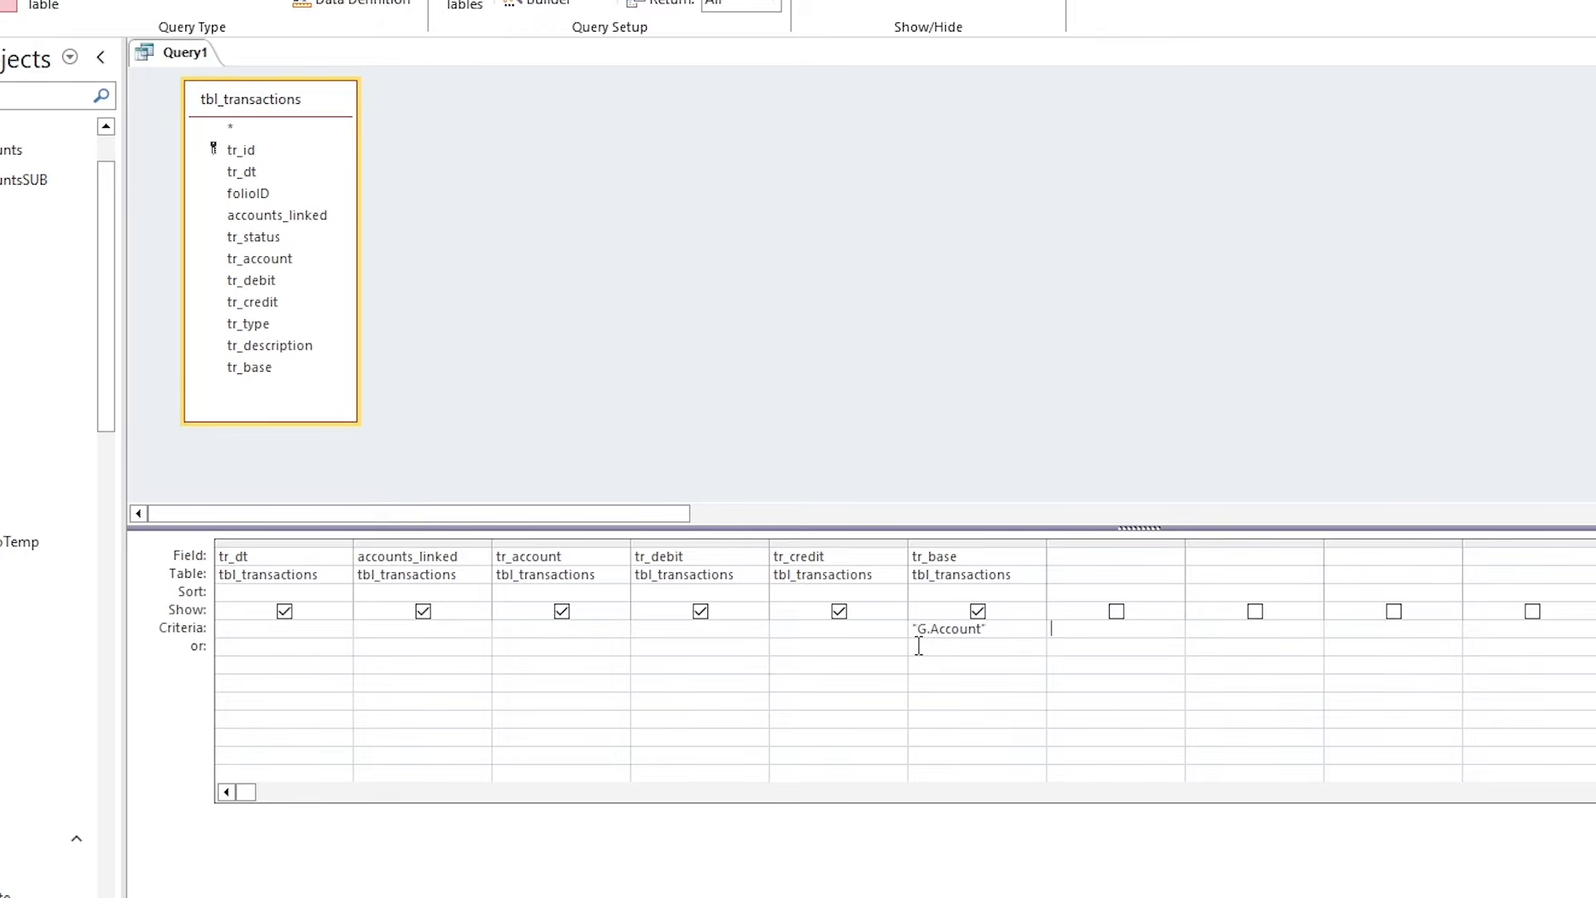
pyautogui.moveTo(1002, 636); pyautogui.dragTo(918, 629)
pyautogui.hotkey('ctrl', 's')
pyautogui.write('q')
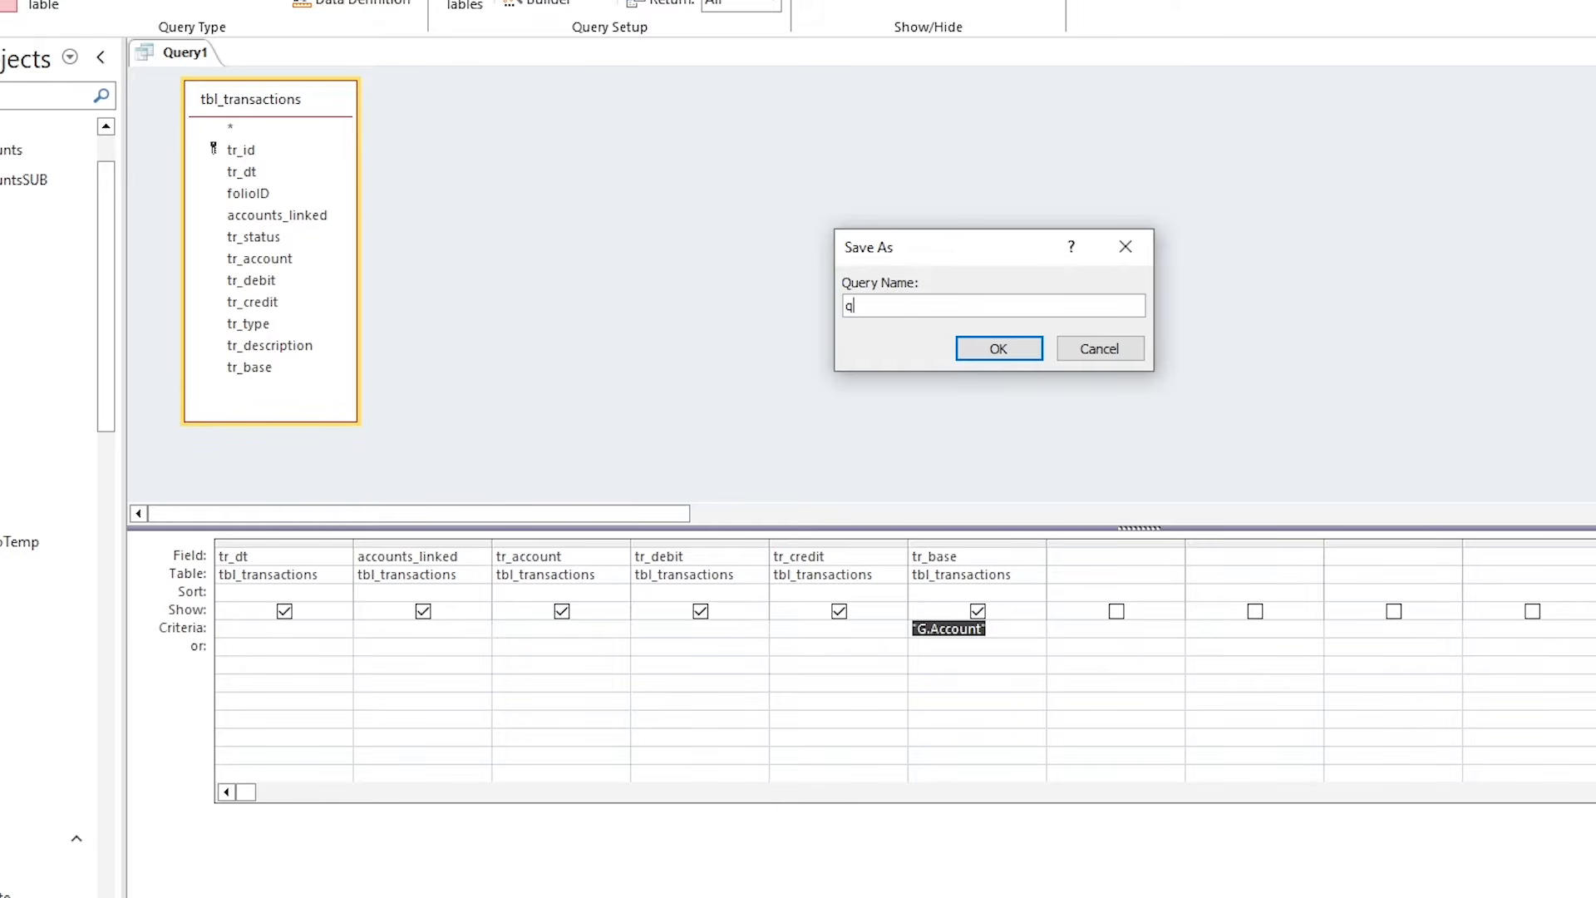
pyautogui.write('_analysis_2')
pyautogui.click(998, 348)
# Run q_analysis_2, check its tr_base values, and close it.
pyautogui.click(21, 81)
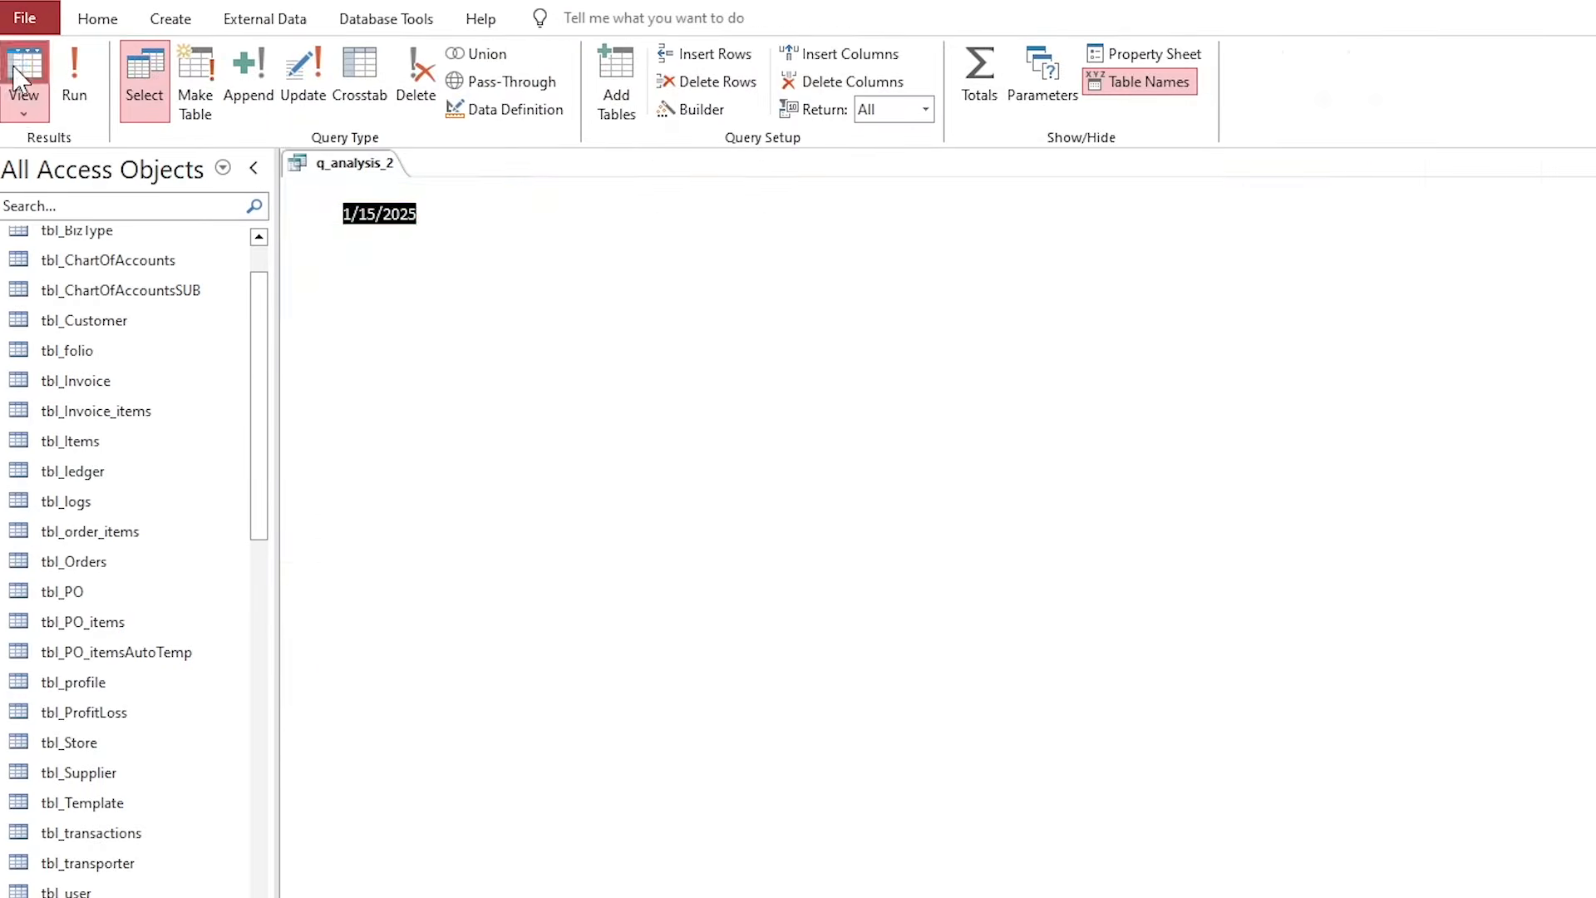
pyautogui.click(1005, 268)
pyautogui.click(1008, 334)
pyautogui.click(1028, 359)
pyautogui.click(1031, 383)
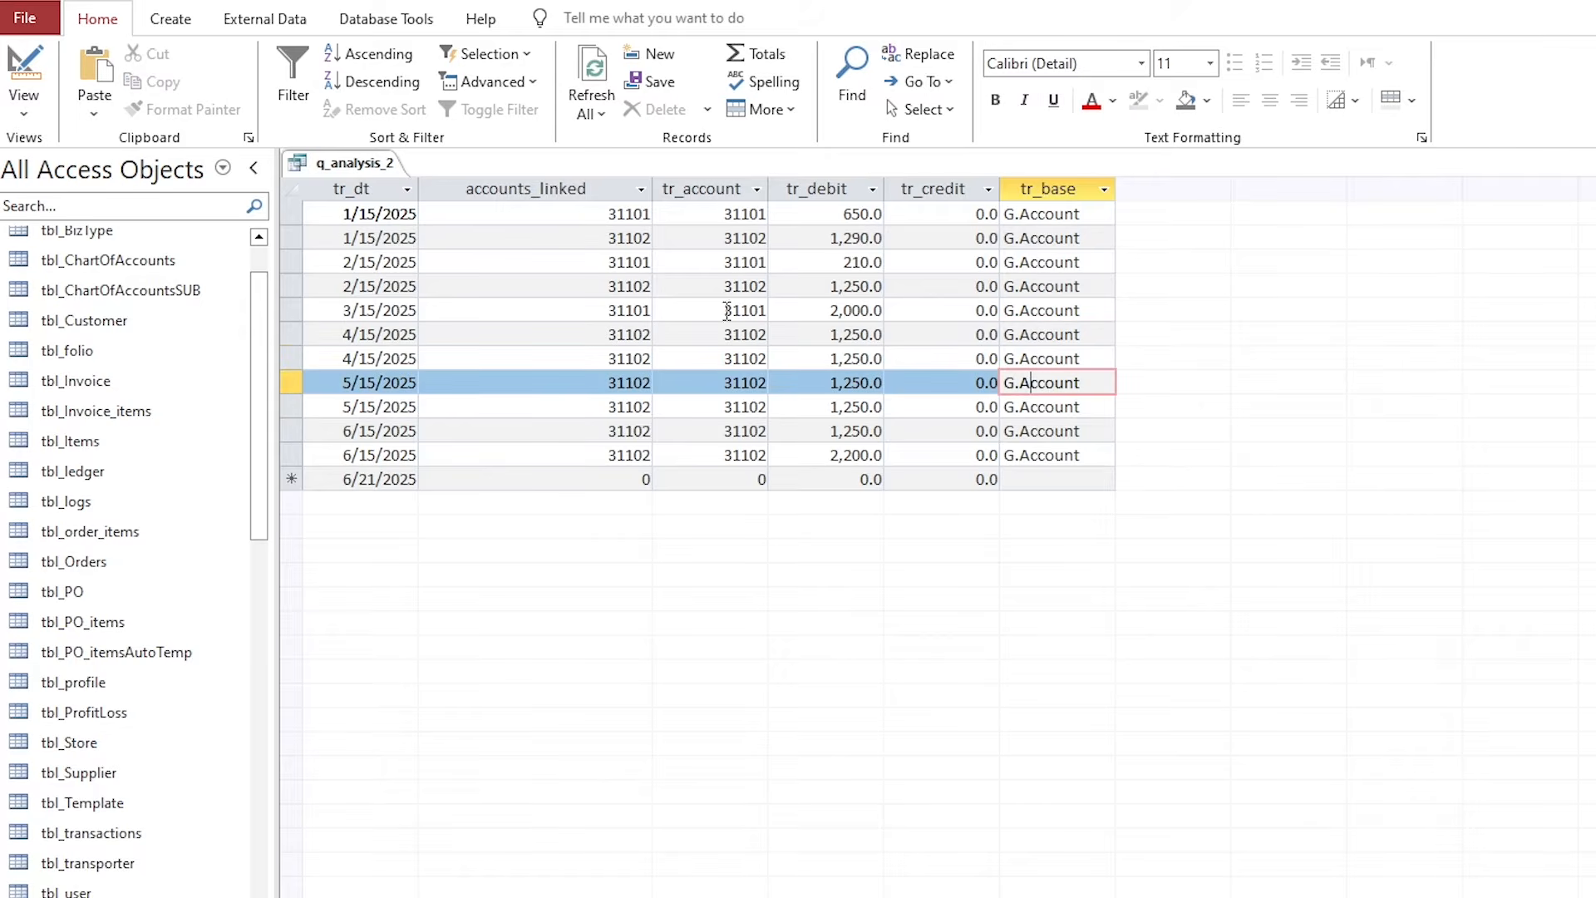
pyautogui.rightClick(385, 166)
pyautogui.click(430, 214)
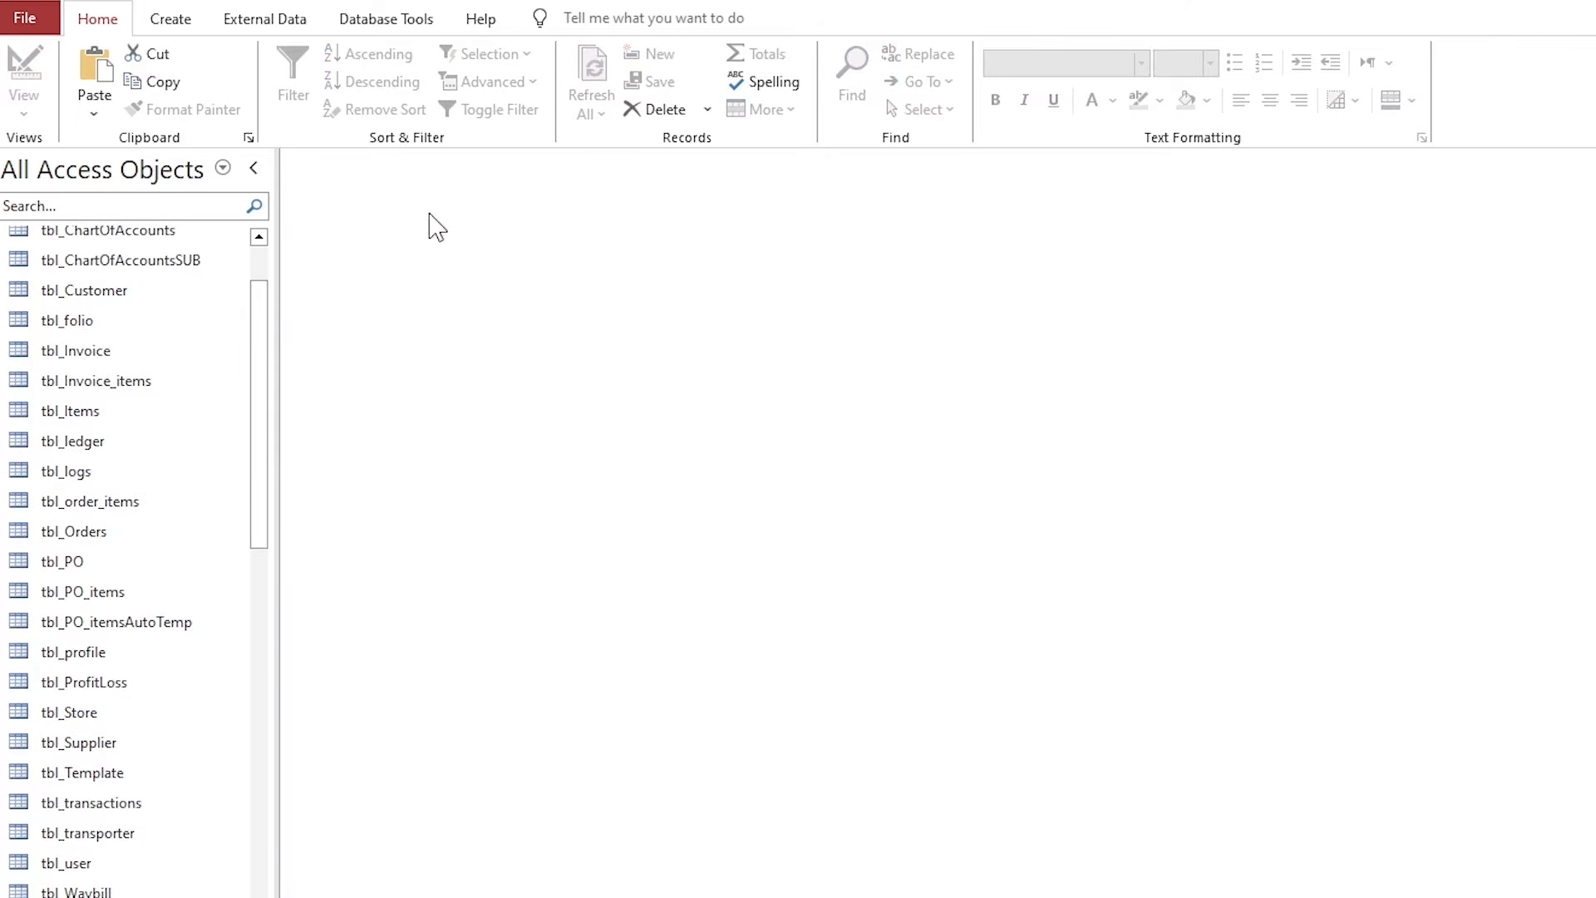
pyautogui.click(267, 23)
# Start a new query on tbl_ChartOfAccountsSUB with the AcSubNm and AcSubBalance fields.
pyautogui.click(191, 20)
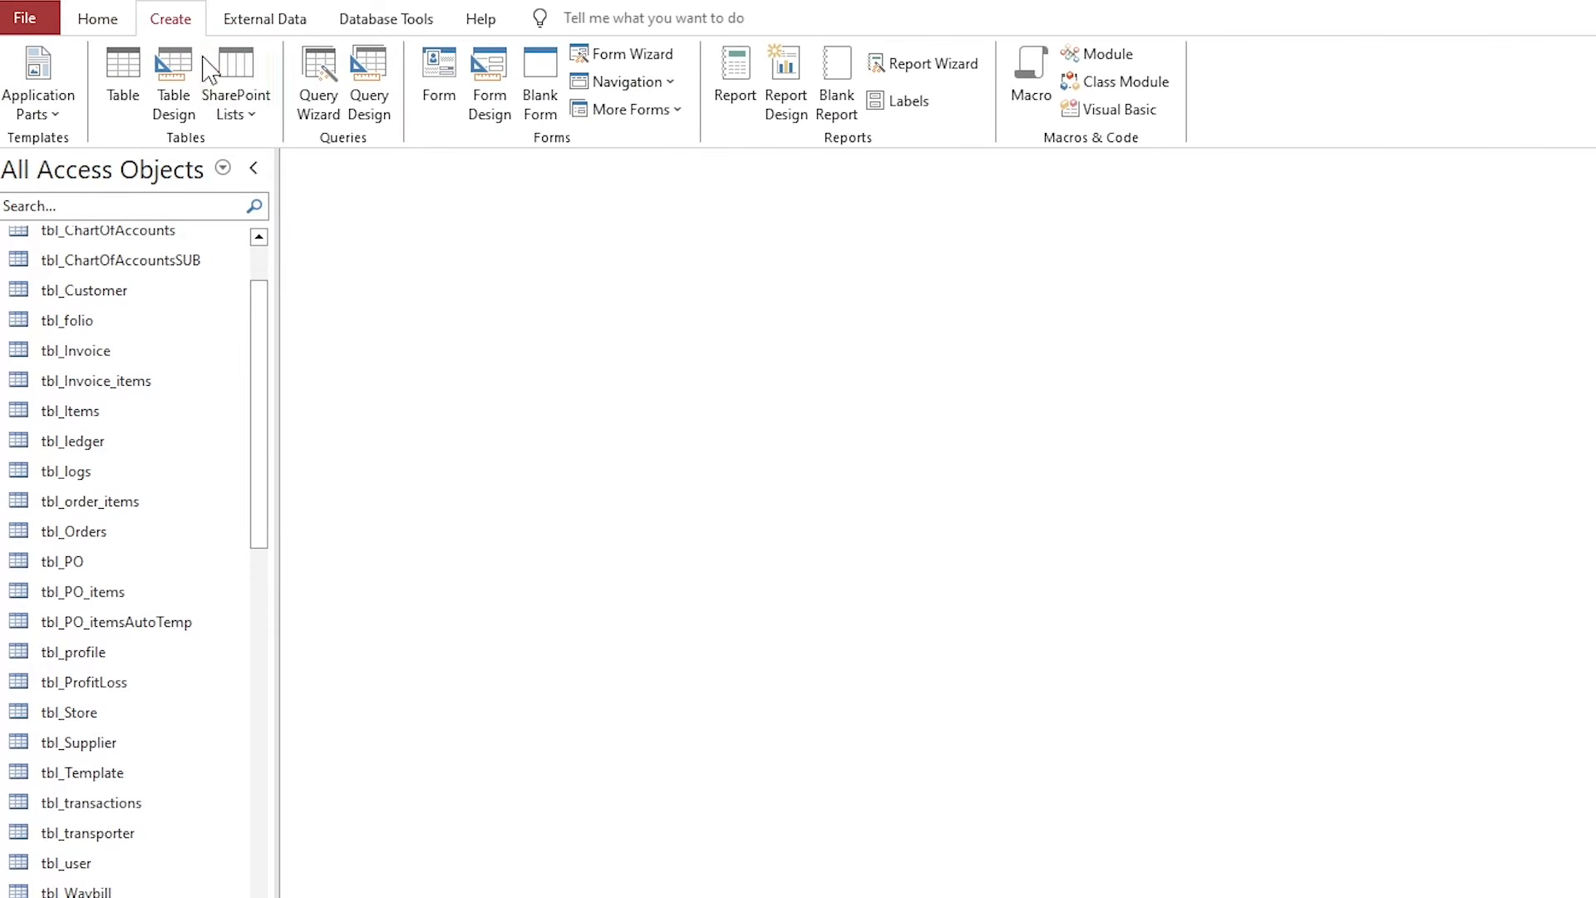
pyautogui.click(367, 79)
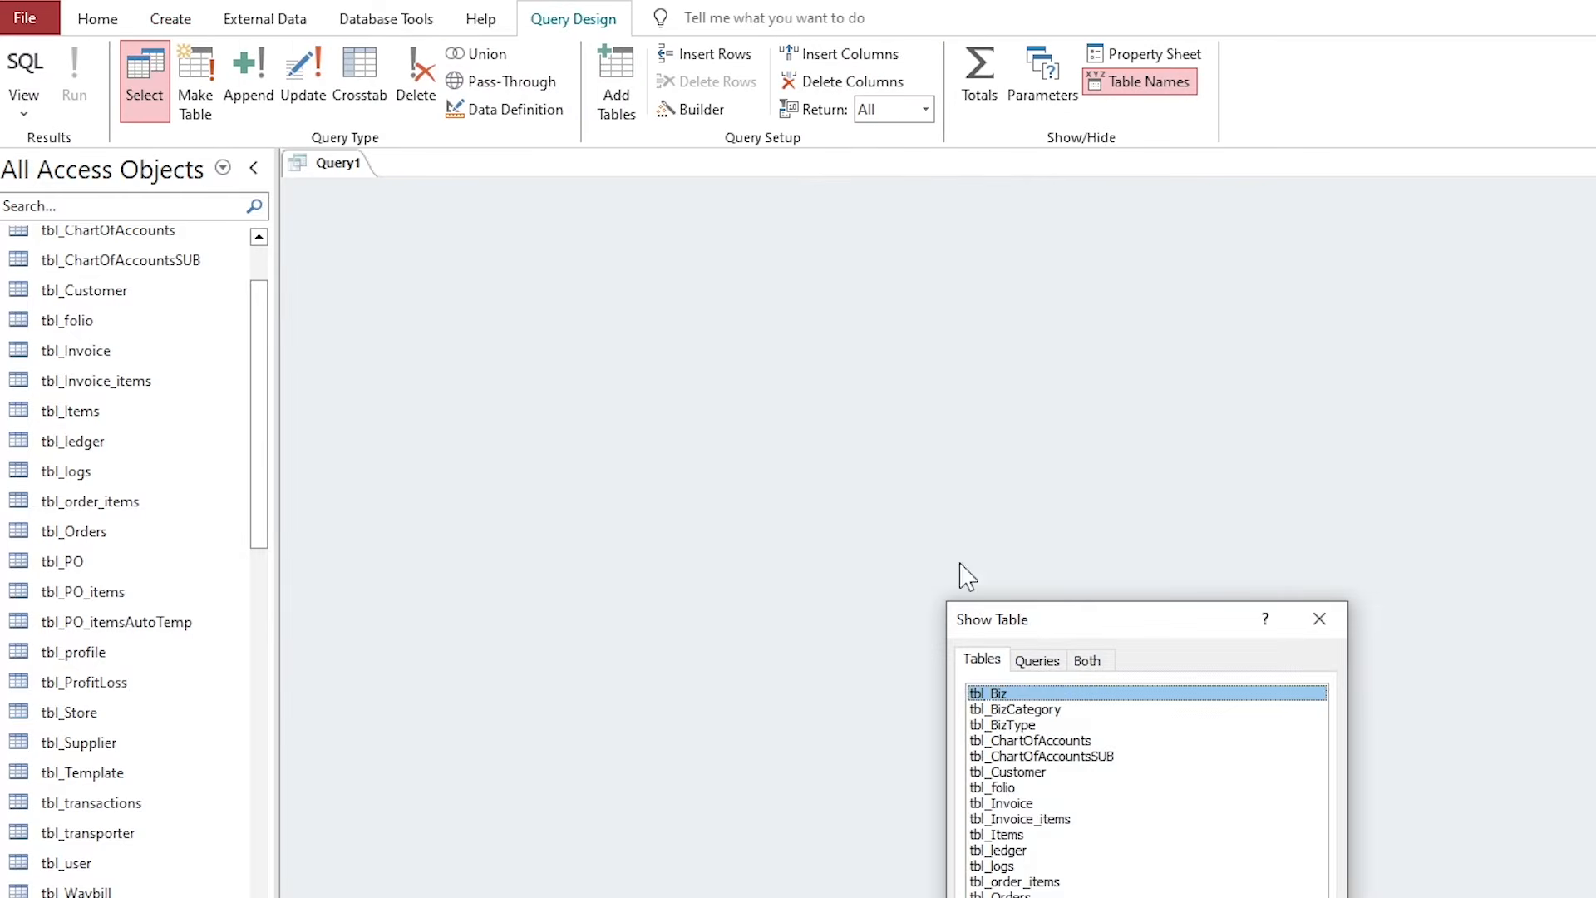
pyautogui.moveTo(1022, 623); pyautogui.dragTo(783, 320)
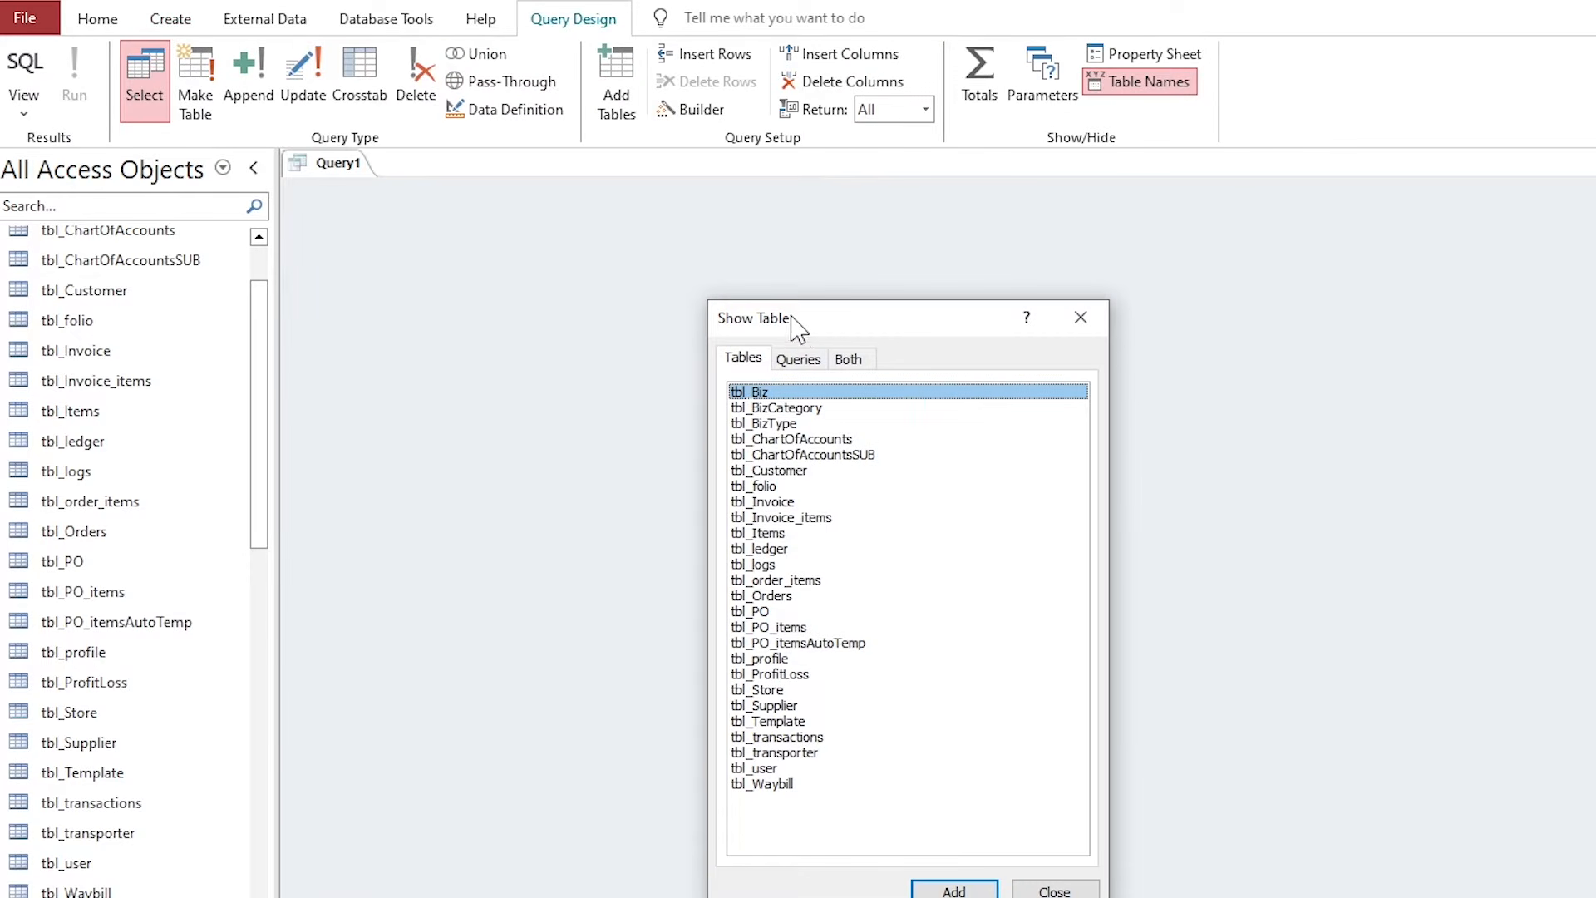
pyautogui.moveTo(796, 407); pyautogui.dragTo(798, 459)
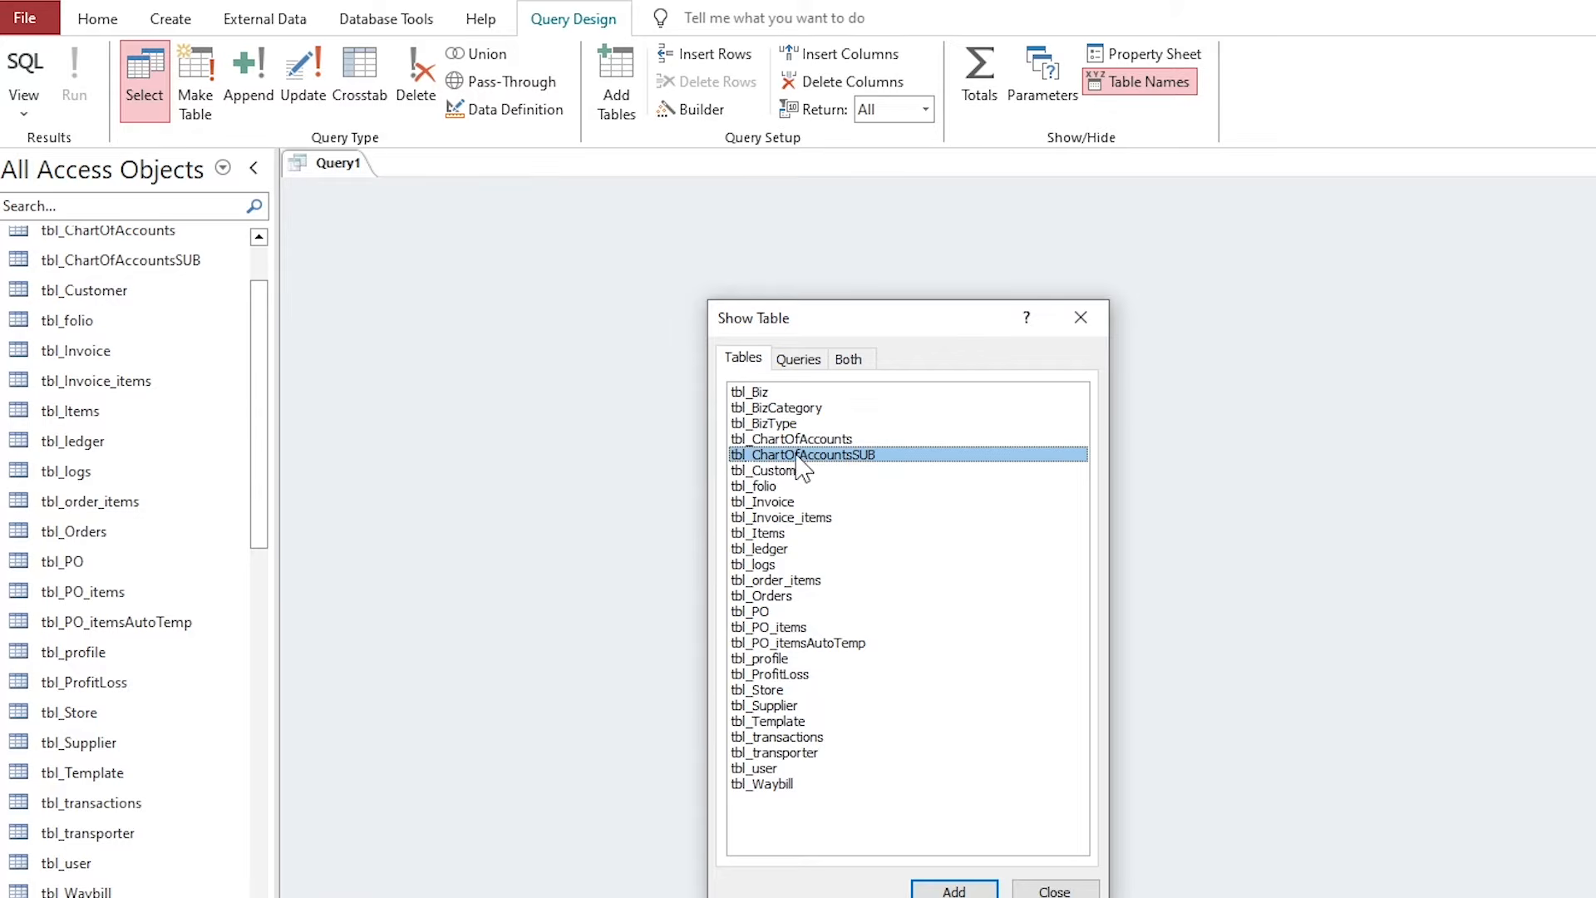
pyautogui.doubleClick(826, 457)
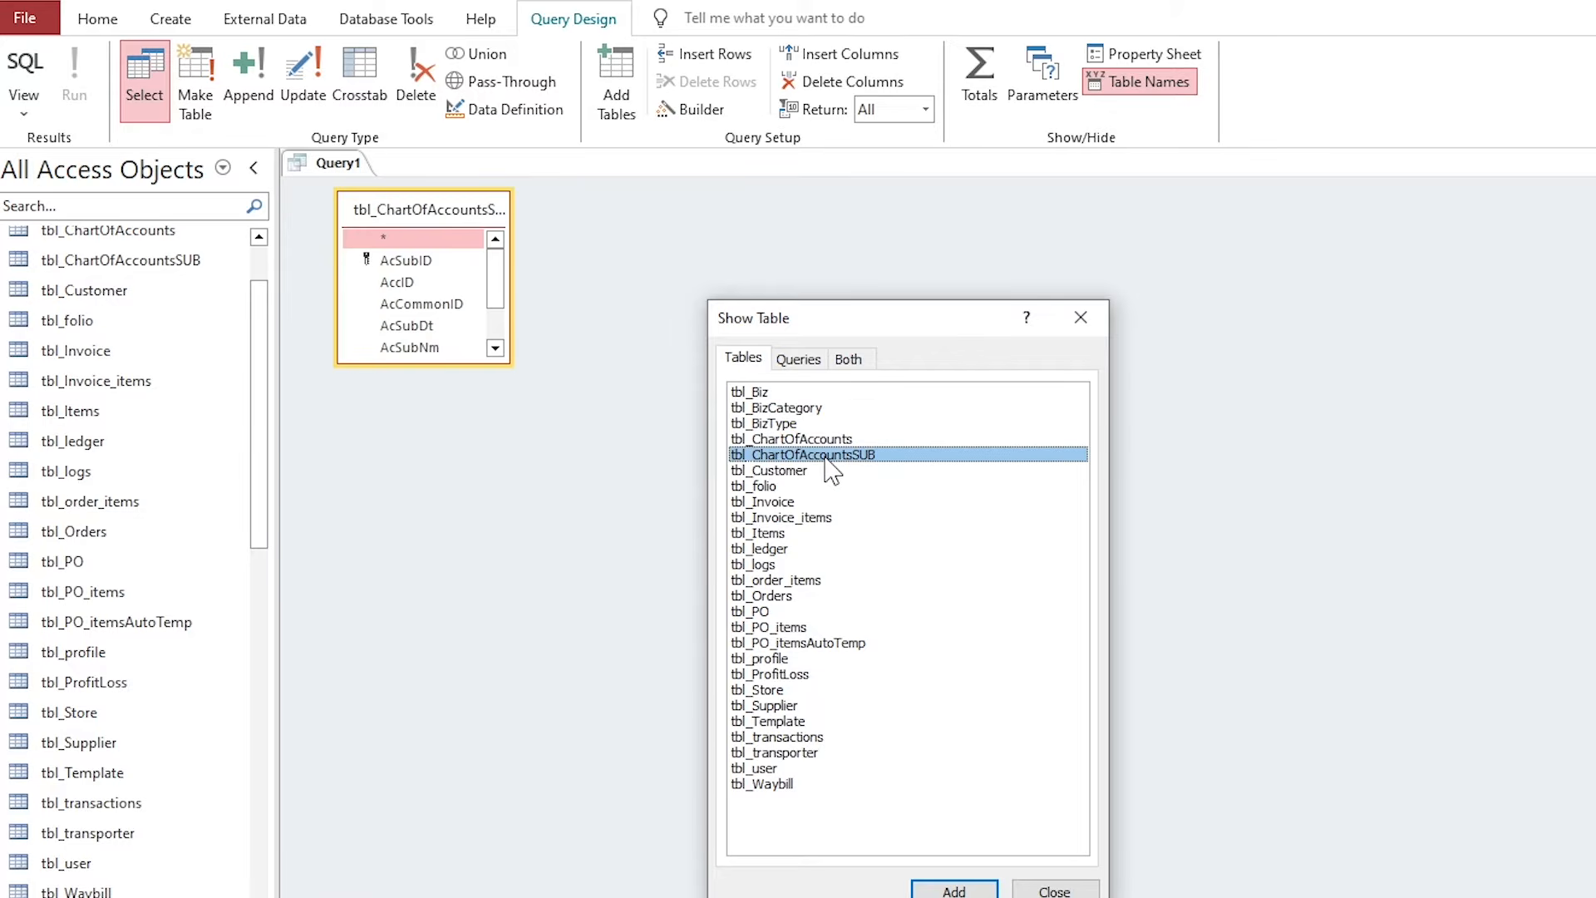
pyautogui.click(1023, 888)
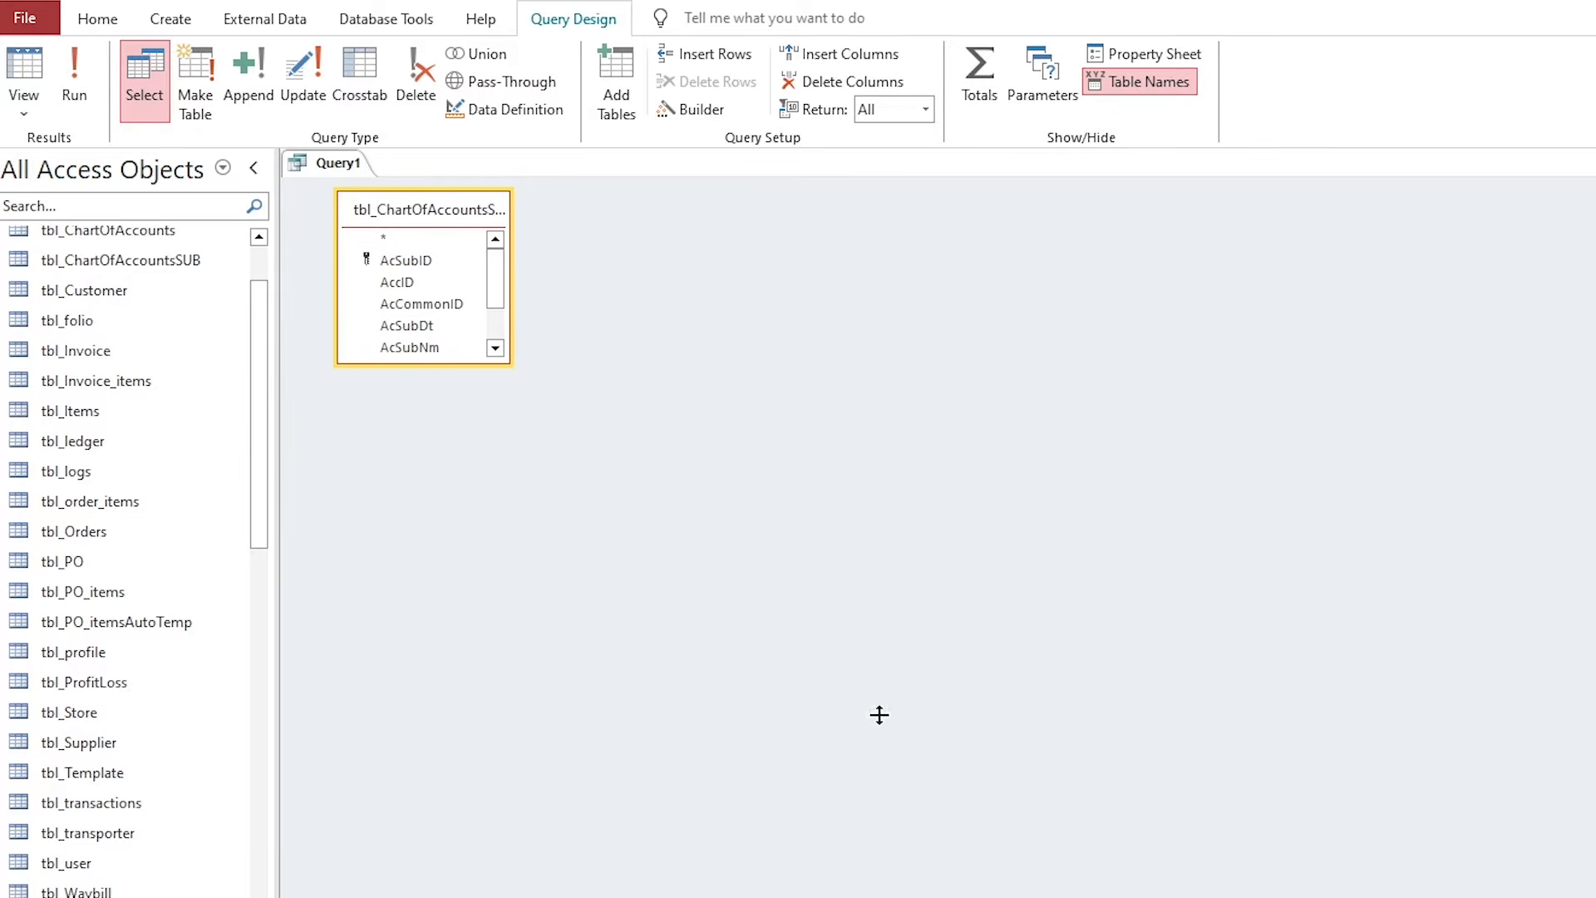
pyautogui.moveTo(879, 715); pyautogui.dragTo(879, 652)
pyautogui.moveTo(503, 364); pyautogui.dragTo(504, 441)
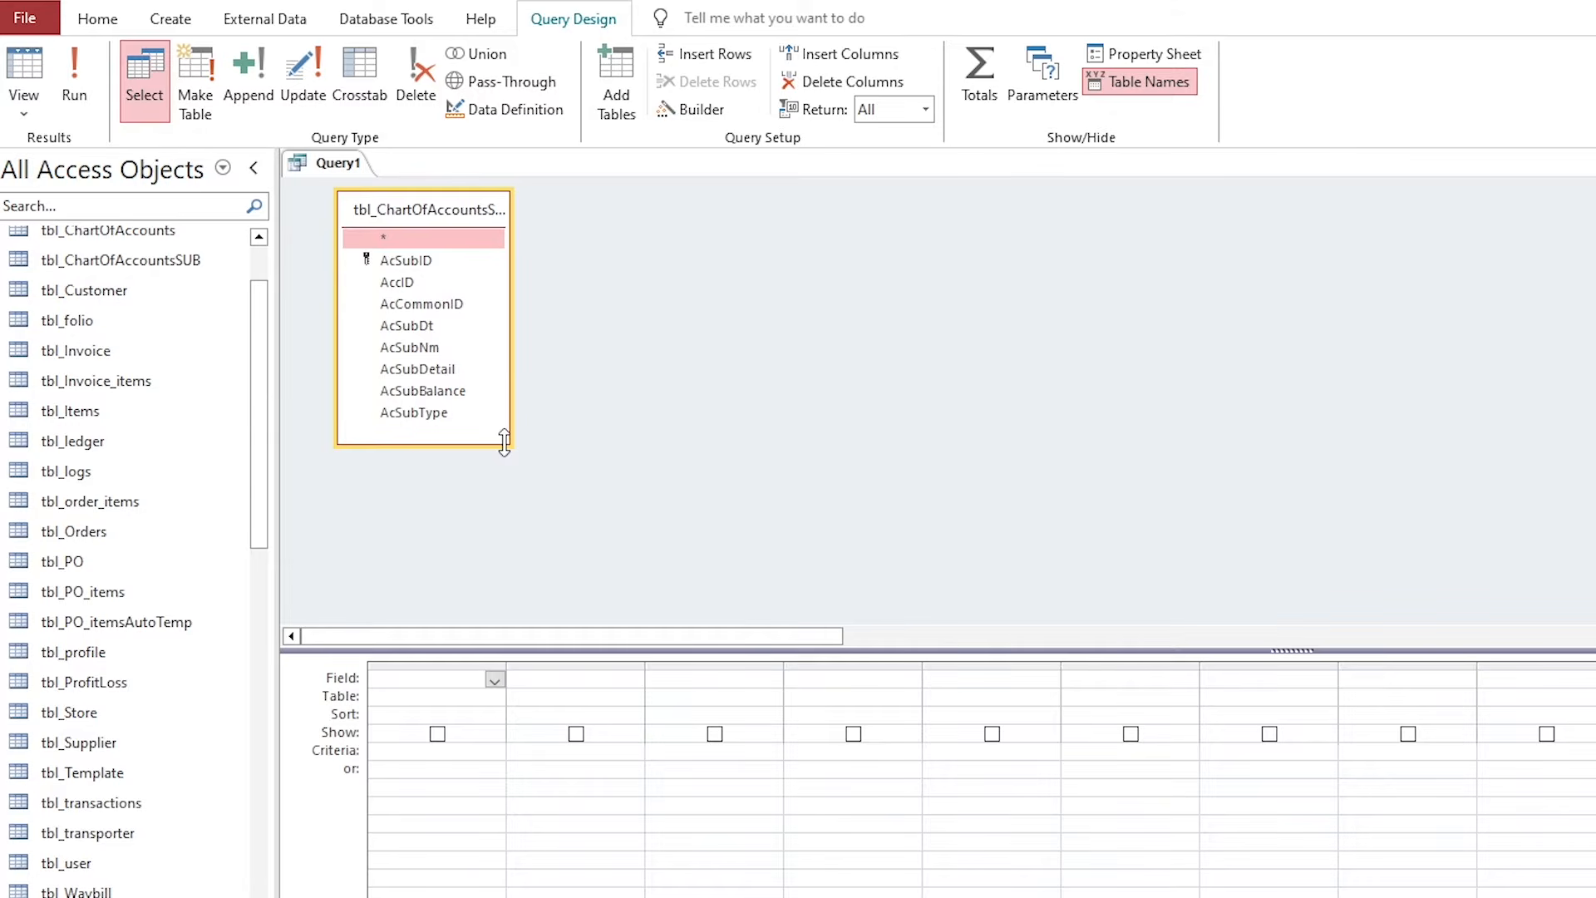
pyautogui.click(437, 346)
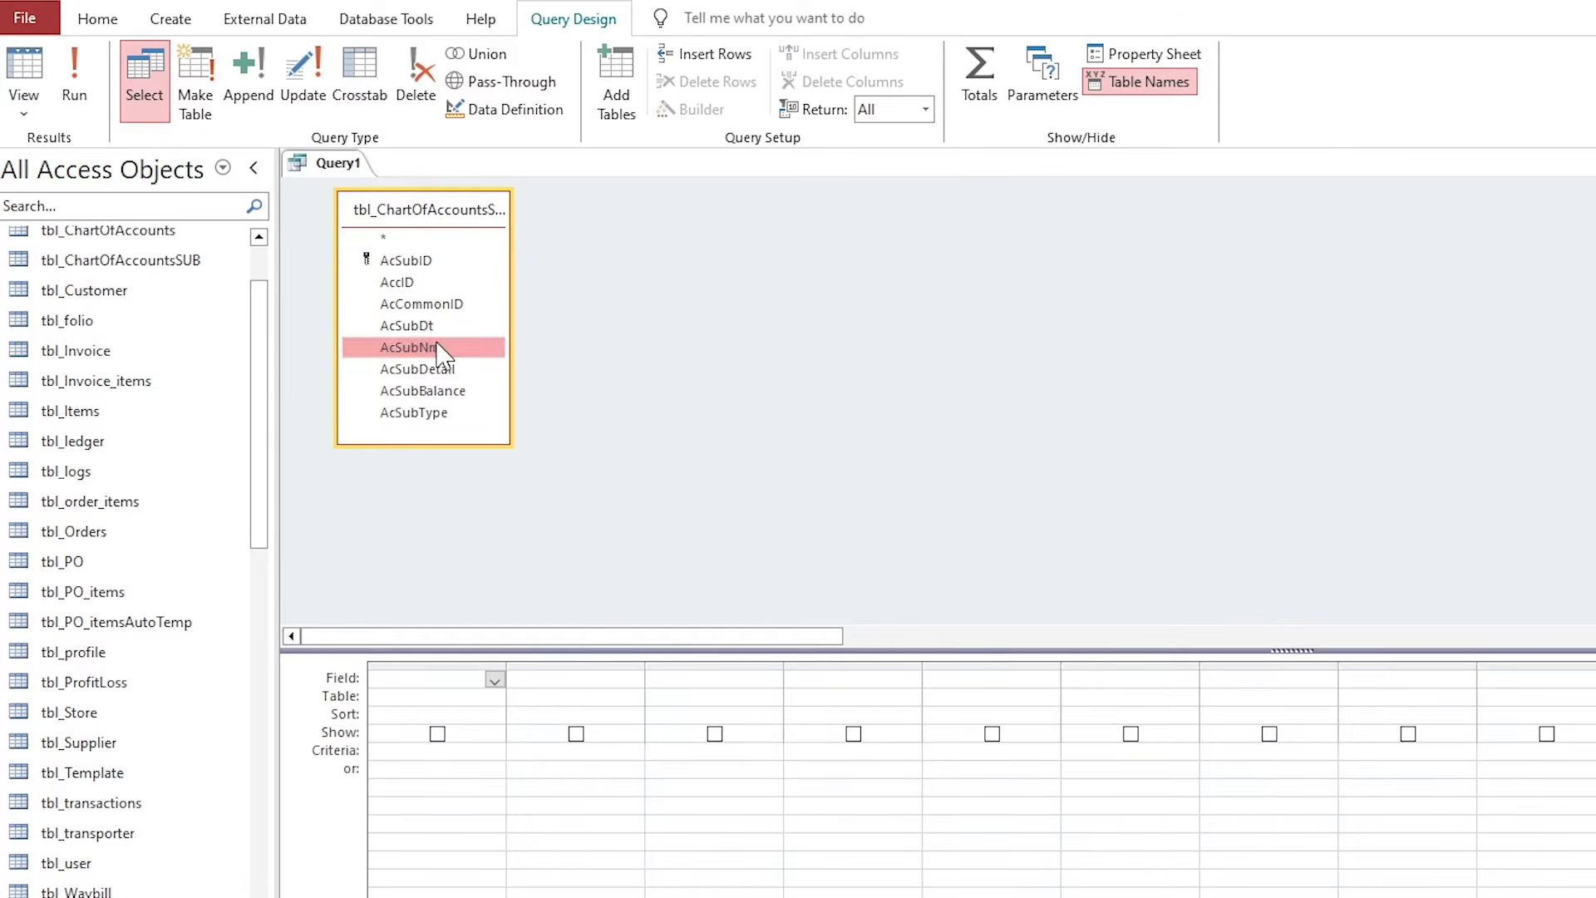
pyautogui.doubleClick(437, 346)
pyautogui.doubleClick(438, 390)
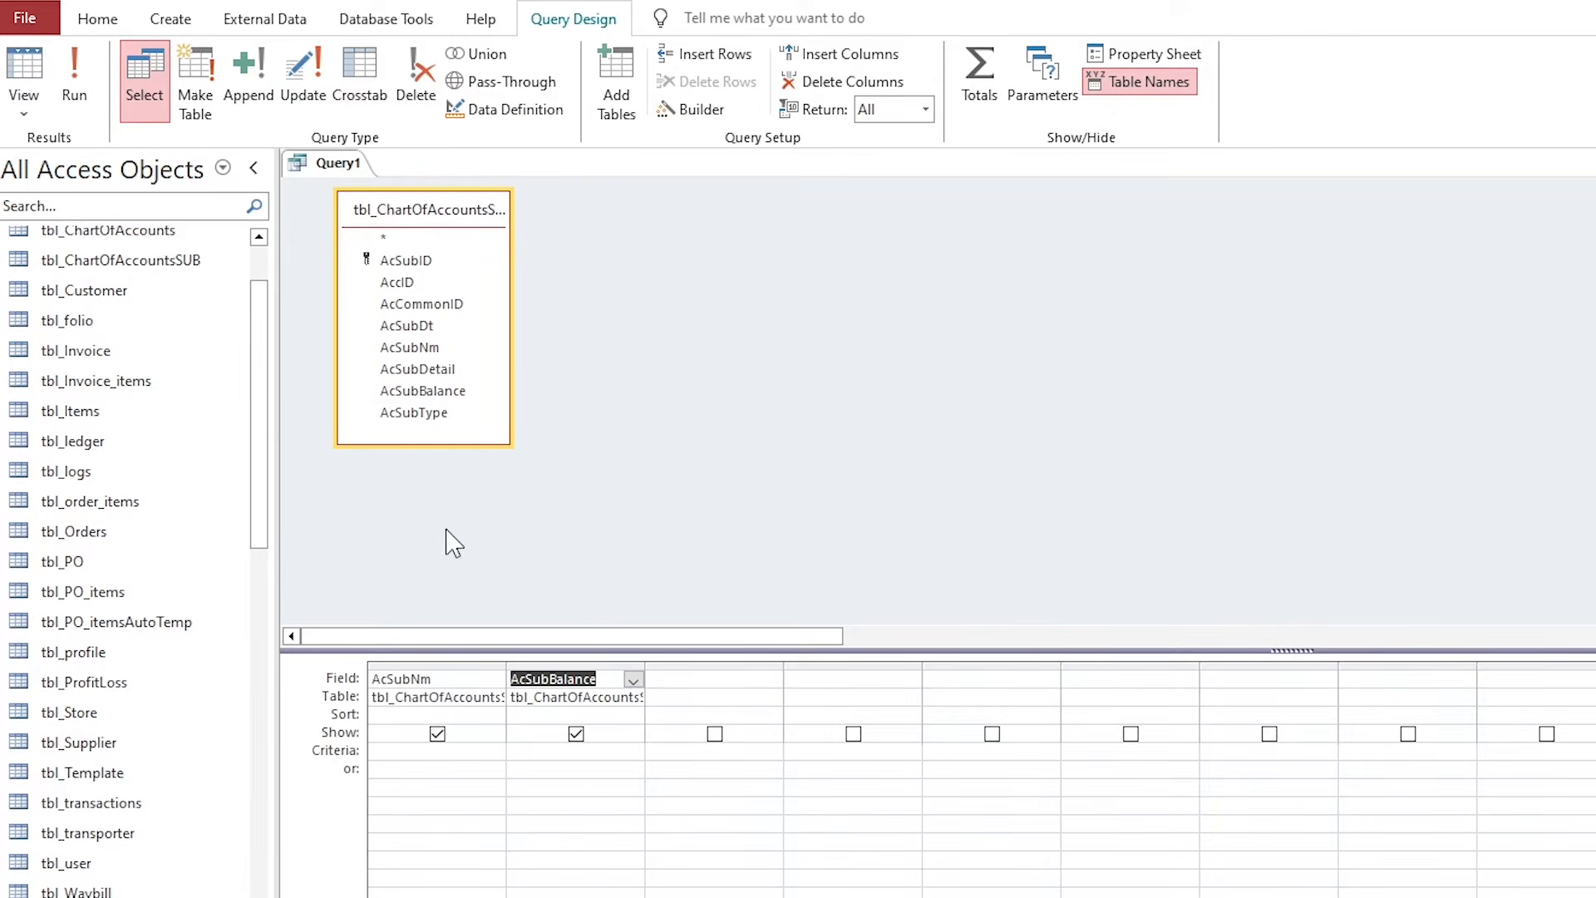
# Set the AcSubNm criteria to "Customers" Or "Suppliers".
pyautogui.click(390, 750)
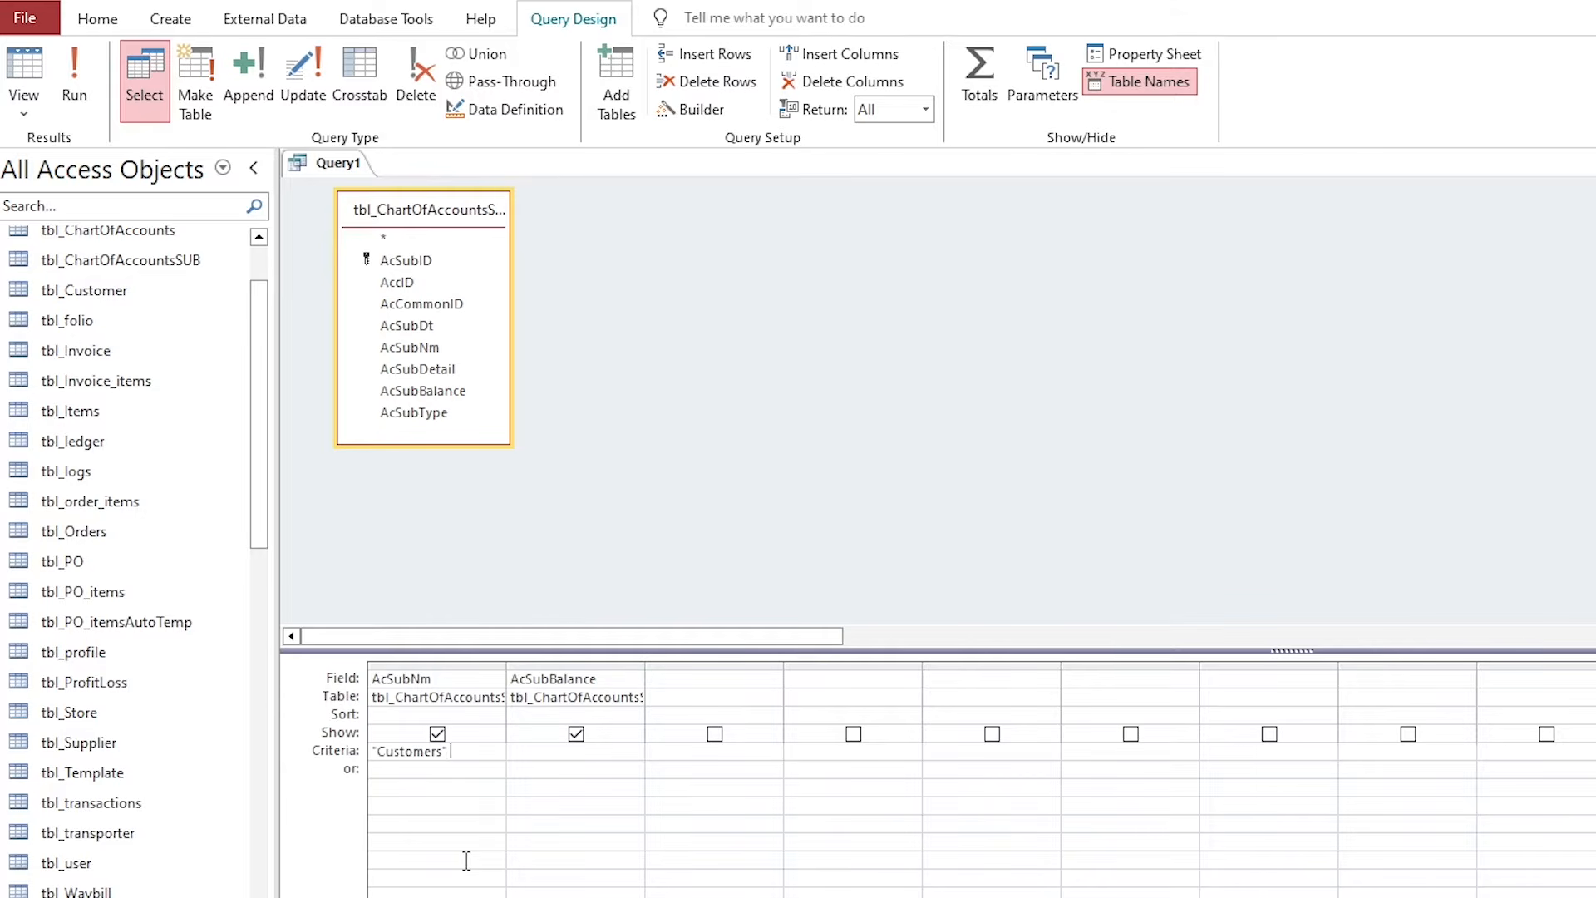
pyautogui.write('"Customers" or "Suppliers" or "Suppliers')
pyautogui.press('Tab')
pyautogui.doubleClick(421, 750)
pyautogui.doubleClick(499, 751)
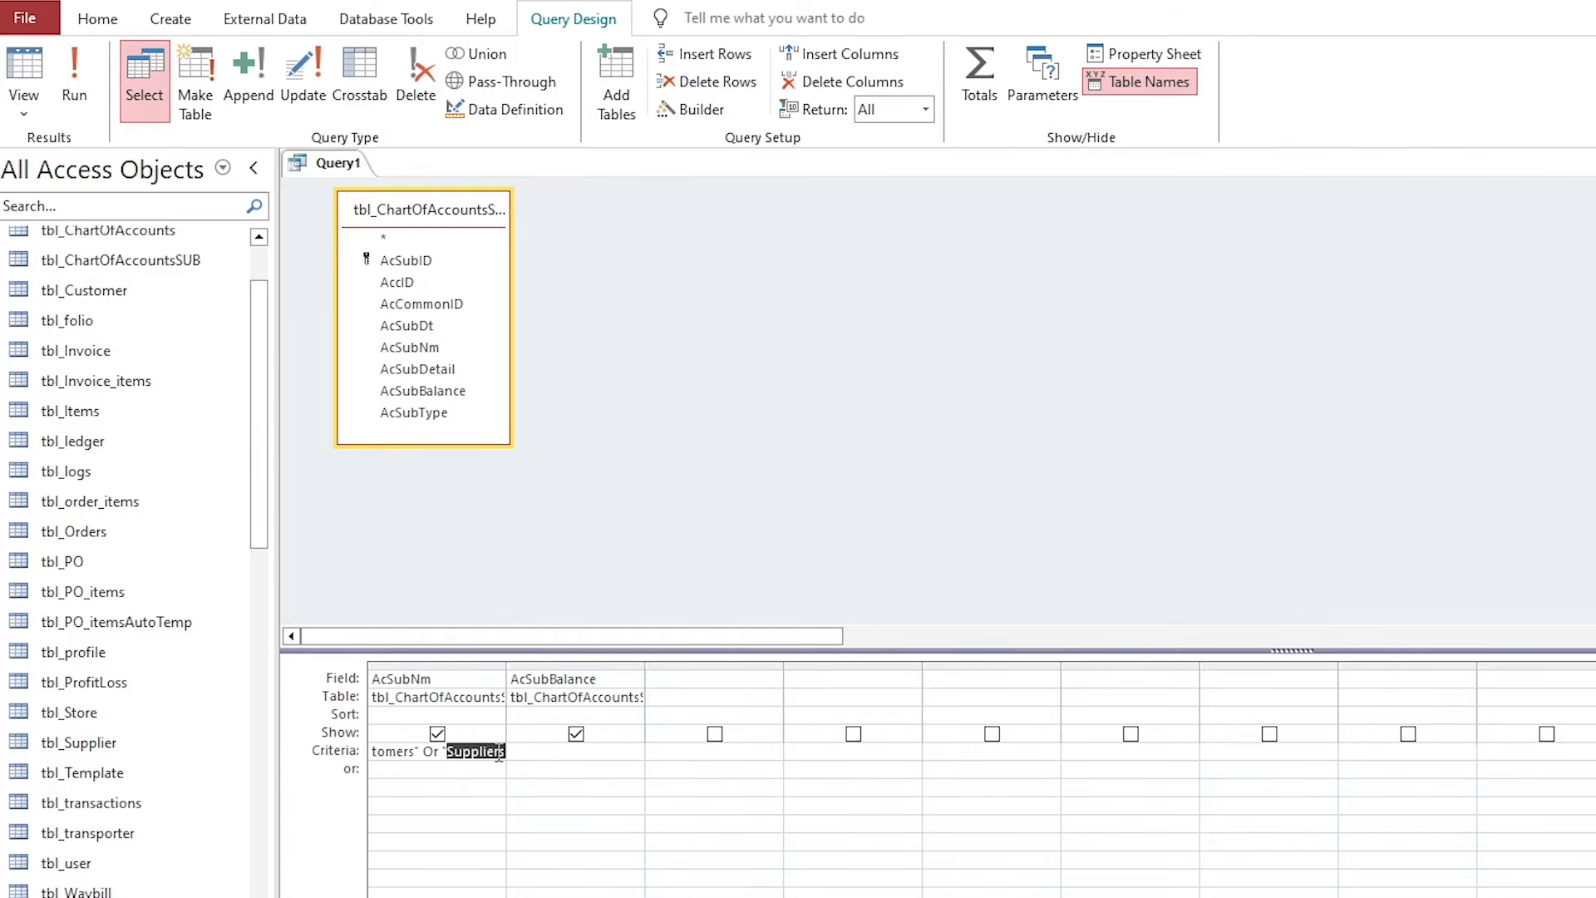
# Save the query as q_analysis_3 and run it, showing Customers 13,210.0 and Suppliers 18,155.0.
pyautogui.hotkey('ctrl', 's')
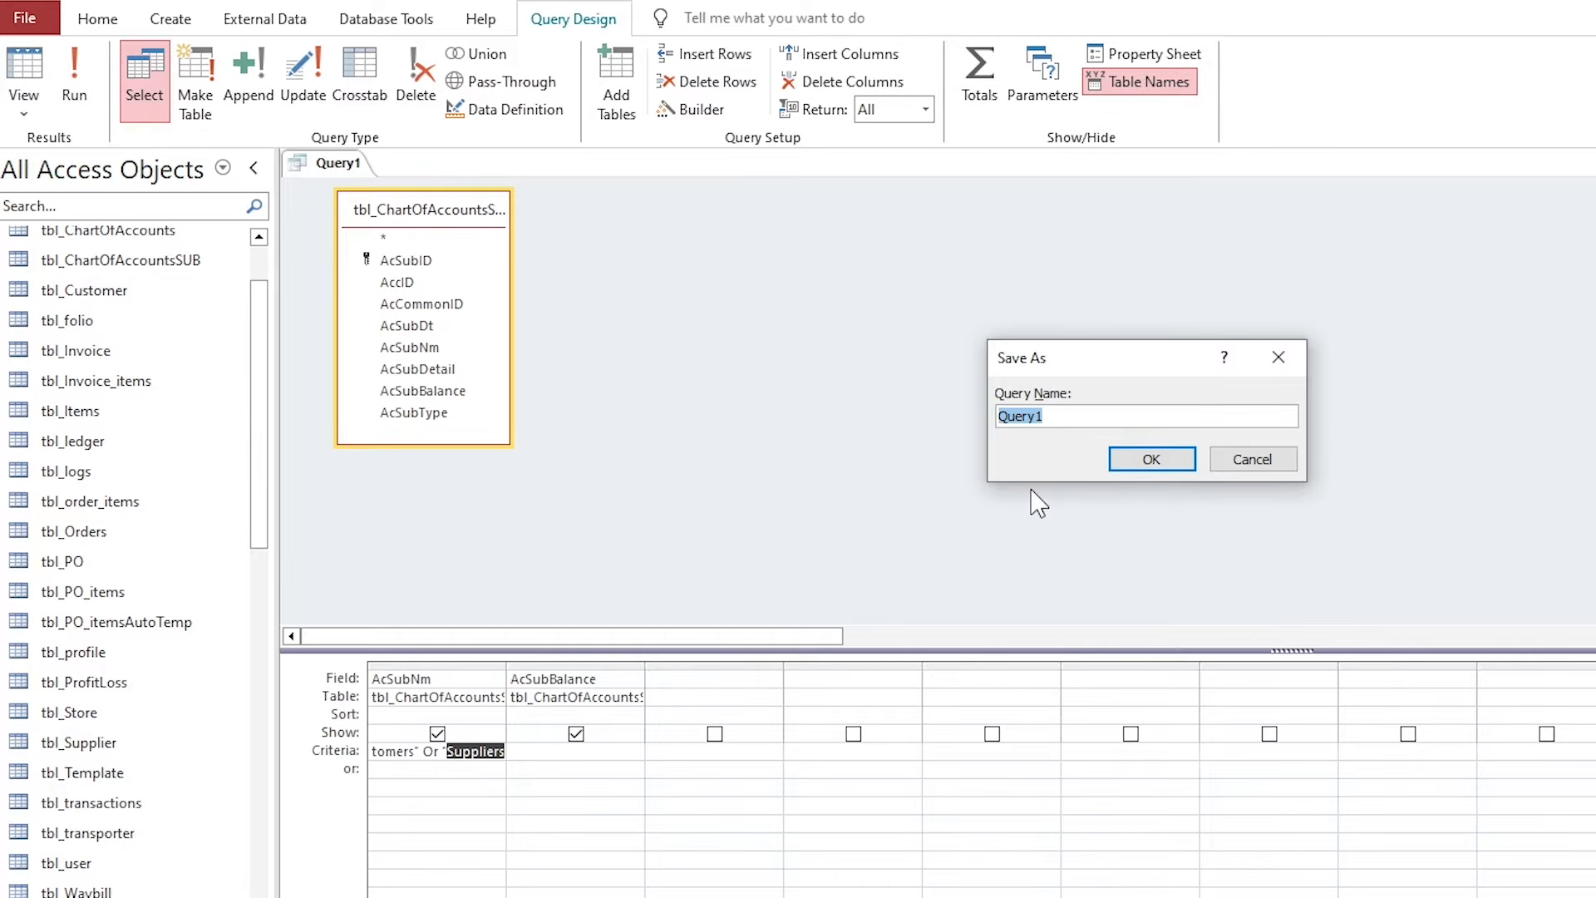
pyautogui.write('q_analysis_3')
pyautogui.click(1150, 459)
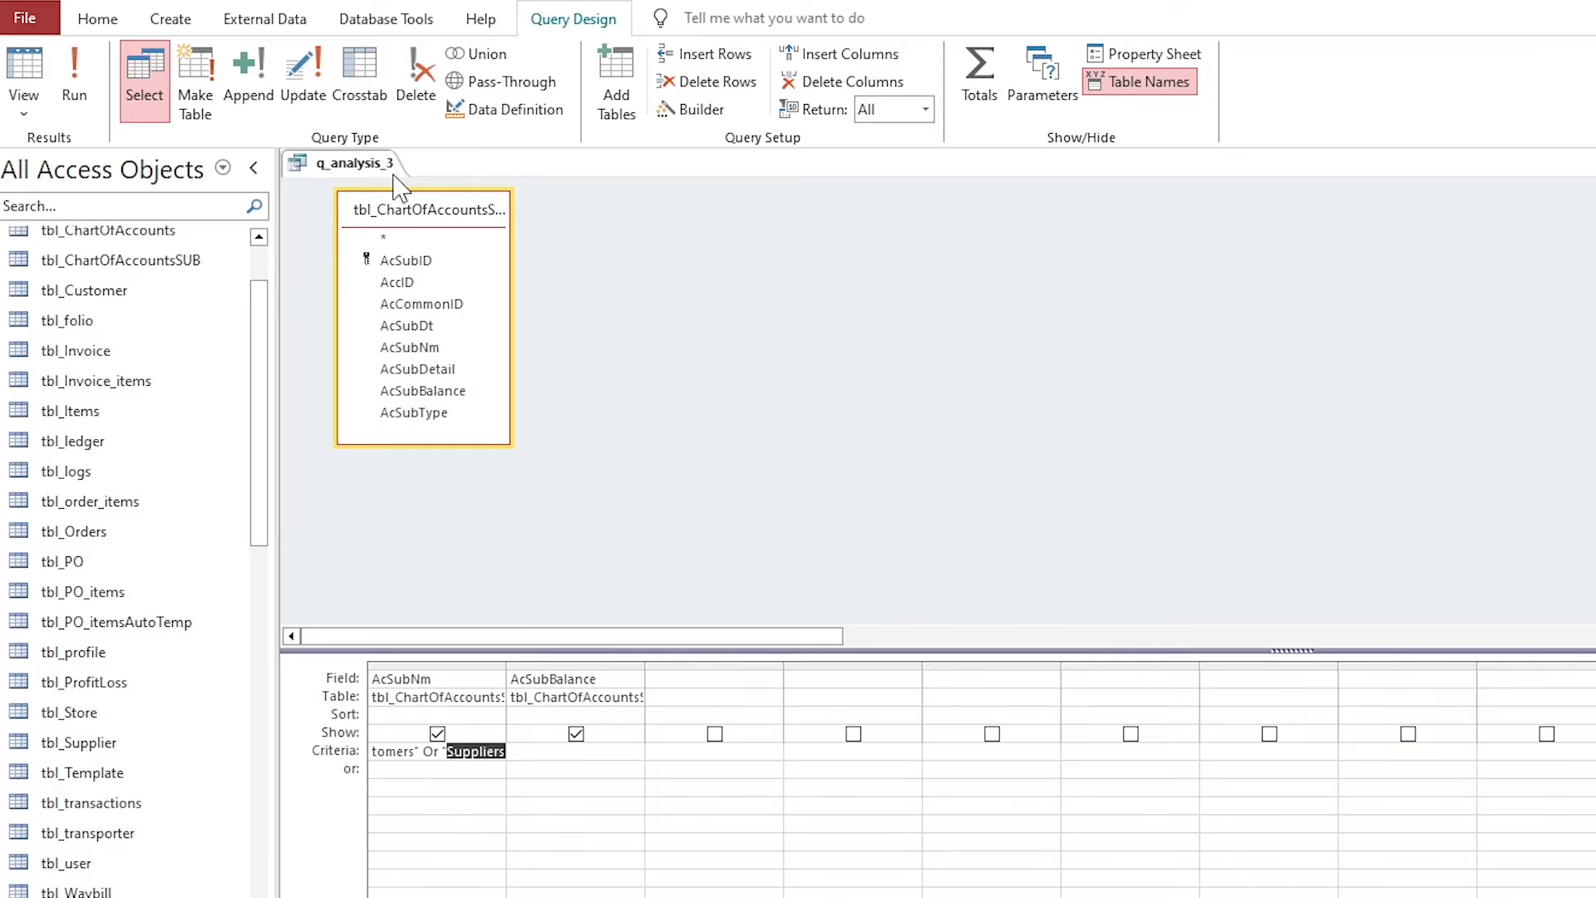
pyautogui.click(74, 79)
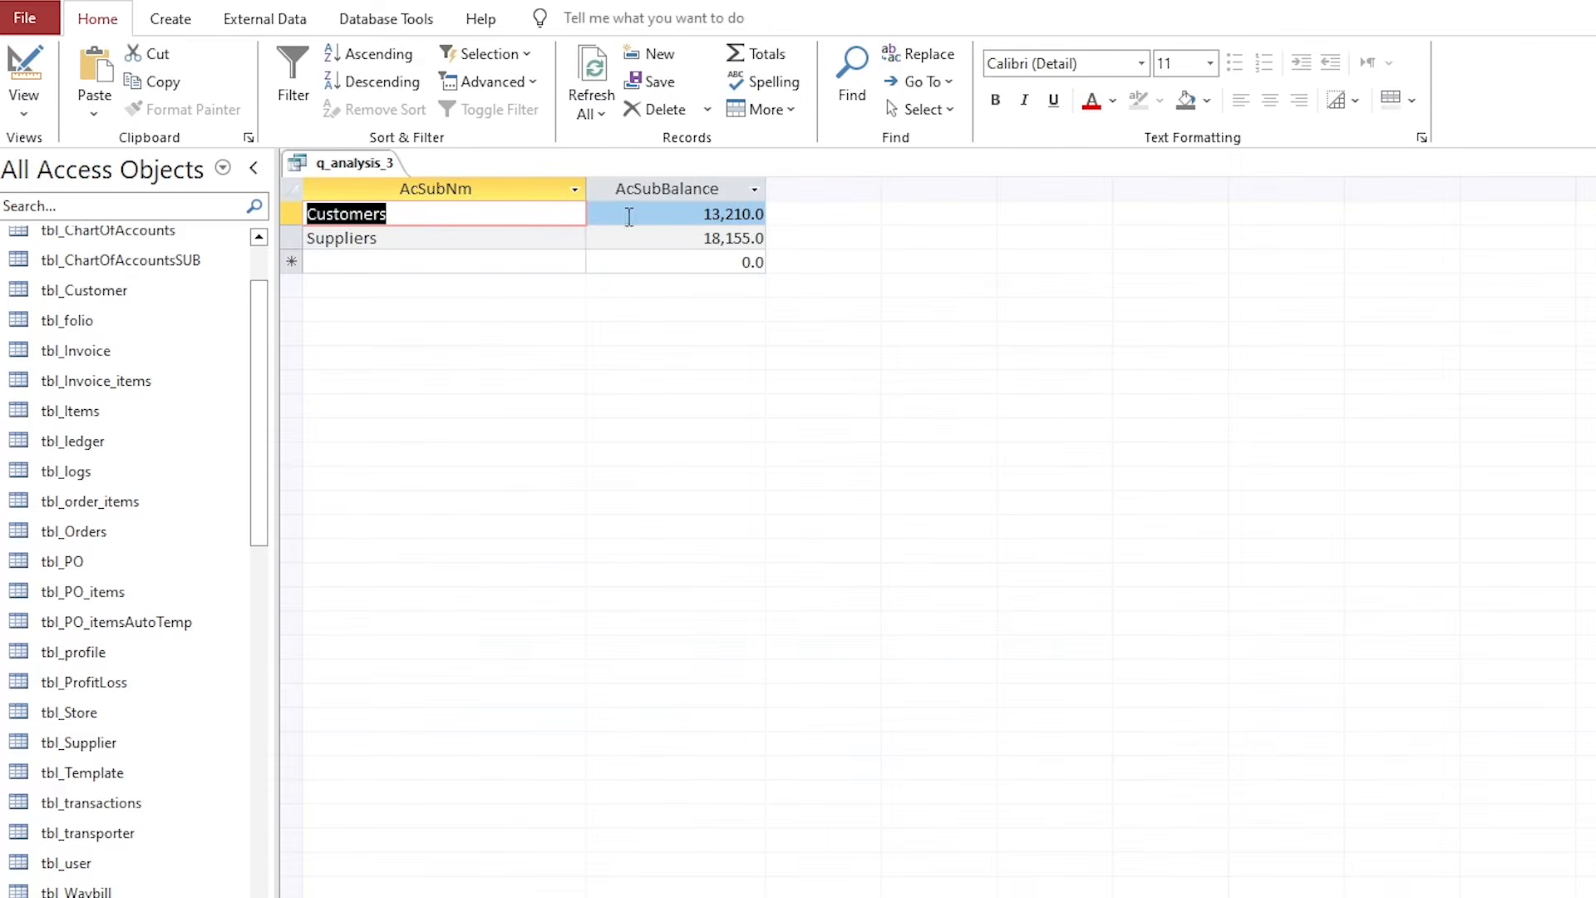
pyautogui.moveTo(629, 217); pyautogui.dragTo(766, 215)
pyautogui.click(679, 195)
pyautogui.moveTo(675, 245); pyautogui.dragTo(547, 208)
# Open tbl_ChartOfAccountsSUB and confirm the Customers 13,210.0 and Suppliers 18,155.0 balances.
pyautogui.rightClick(378, 175)
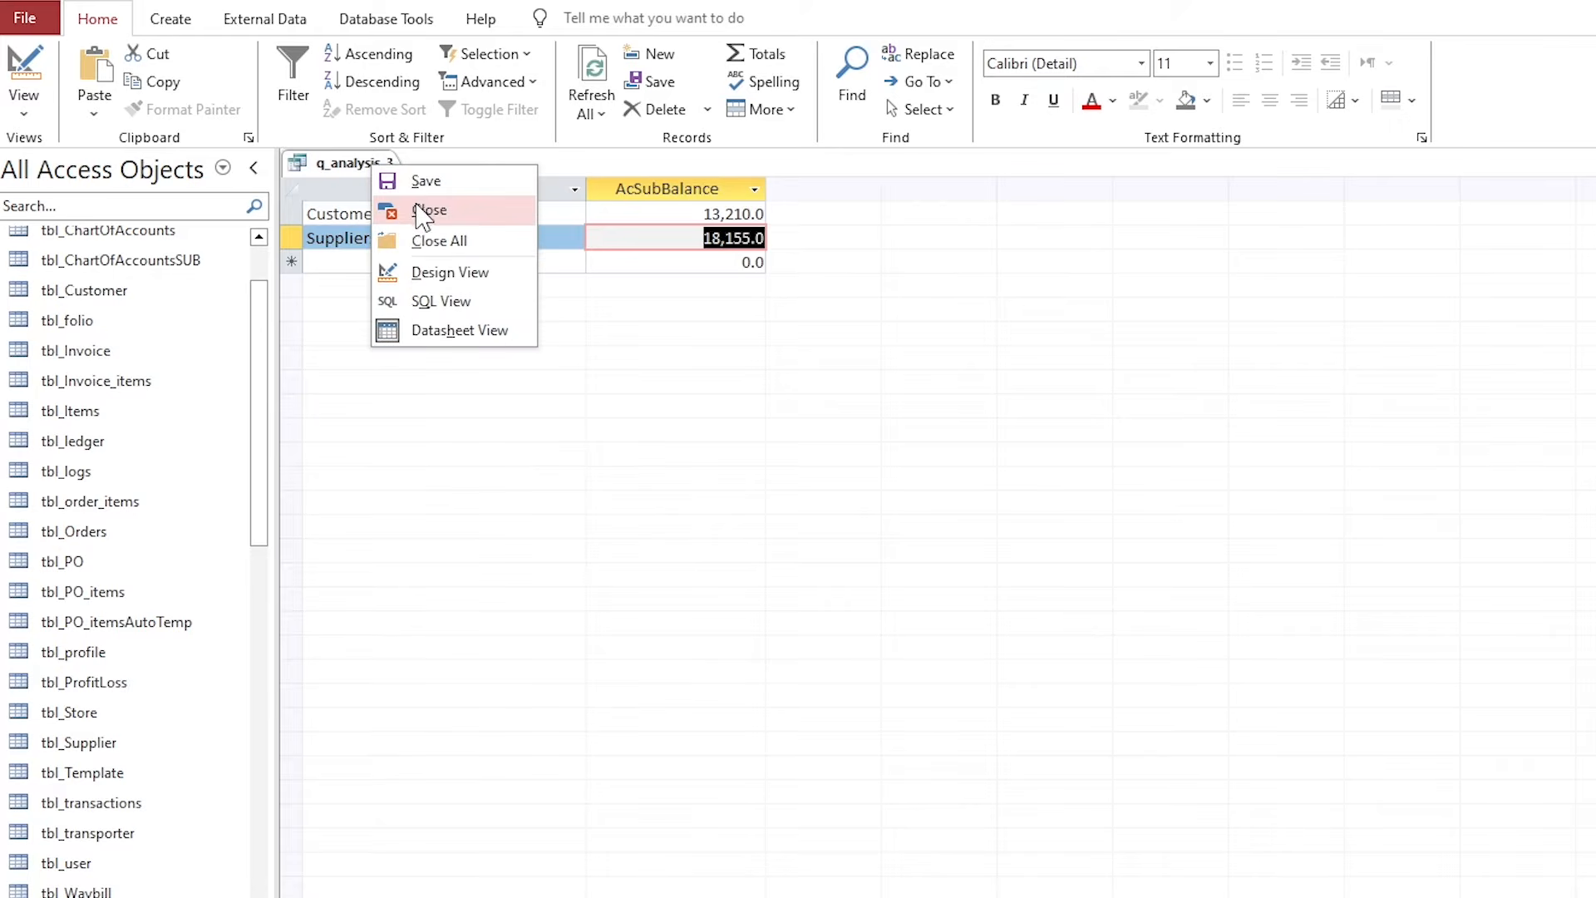
pyautogui.click(392, 408)
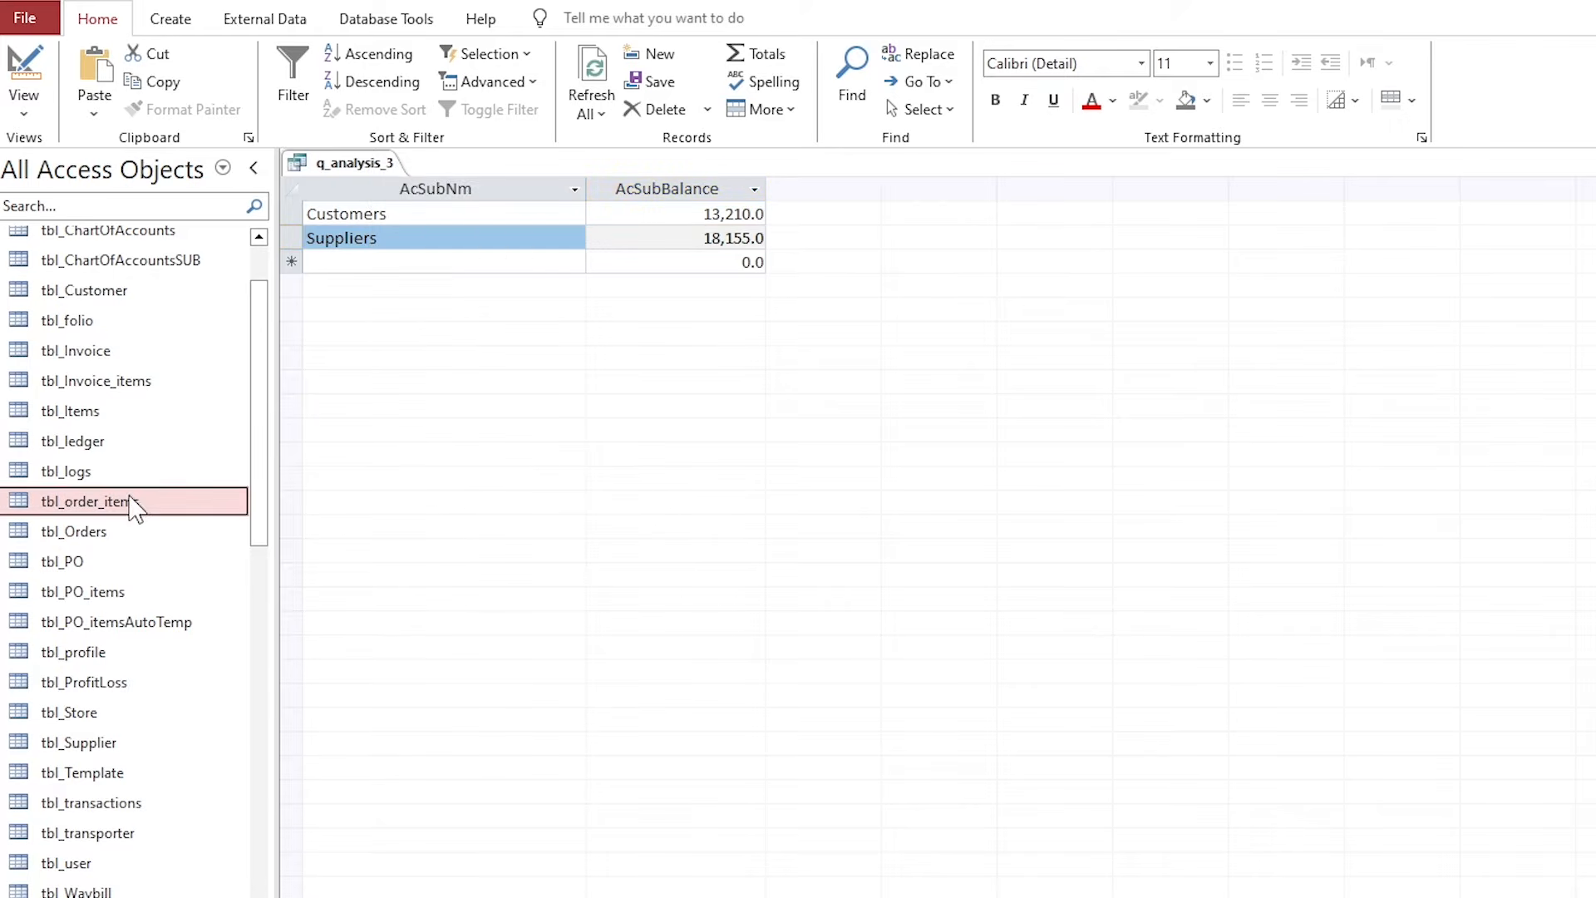
pyautogui.scroll(2, 116, 499)
pyautogui.doubleClick(137, 385)
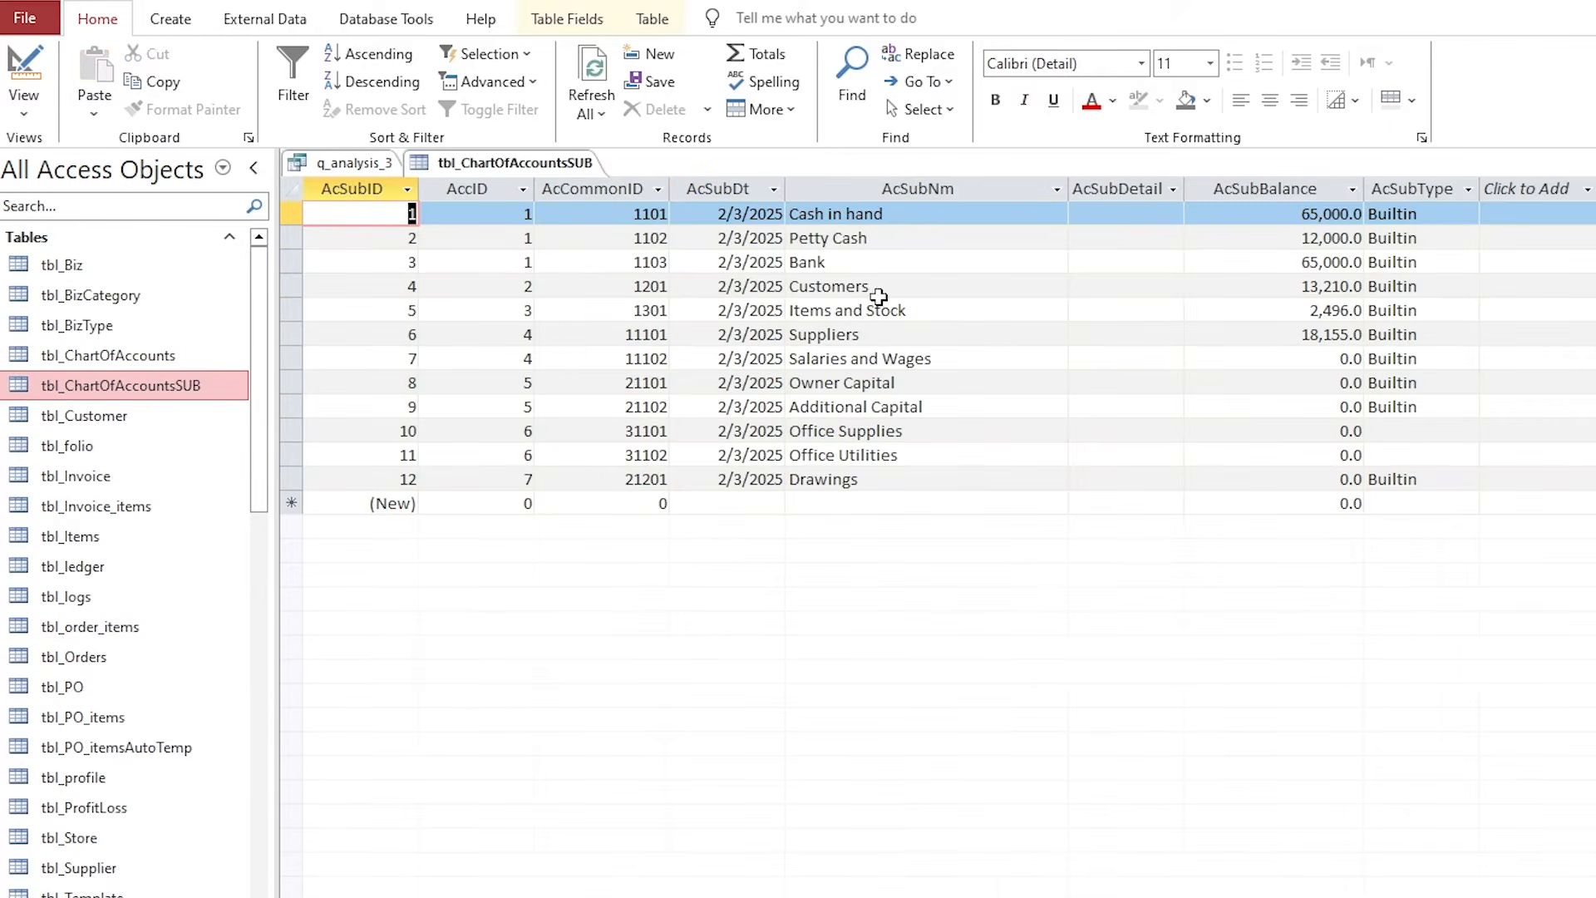
pyautogui.click(818, 296)
pyautogui.click(1324, 281)
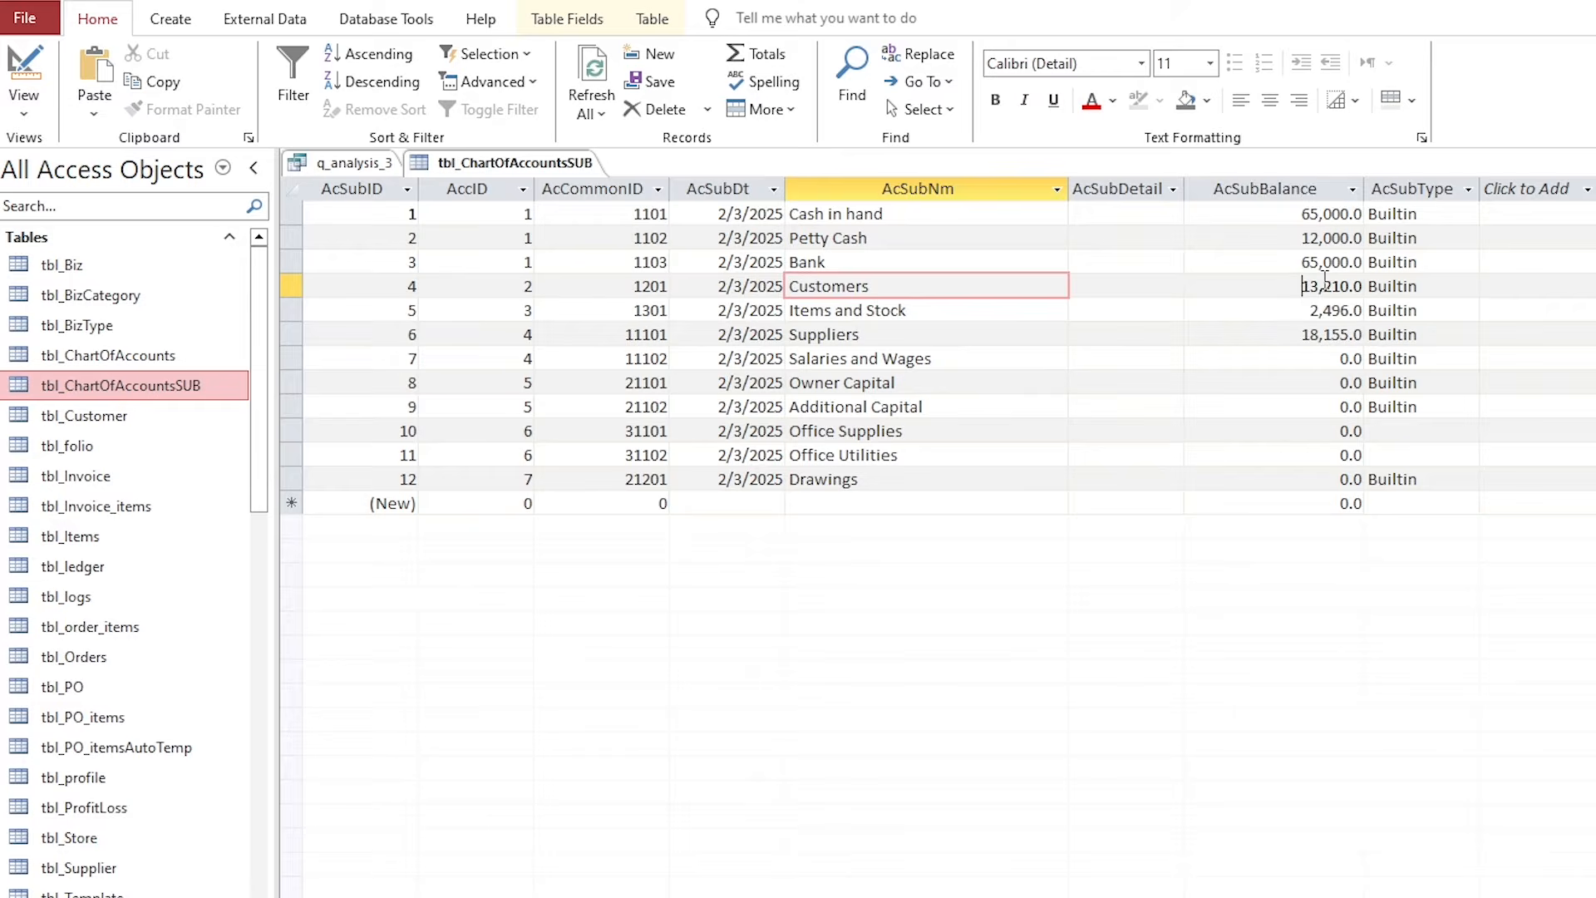
pyautogui.click(932, 337)
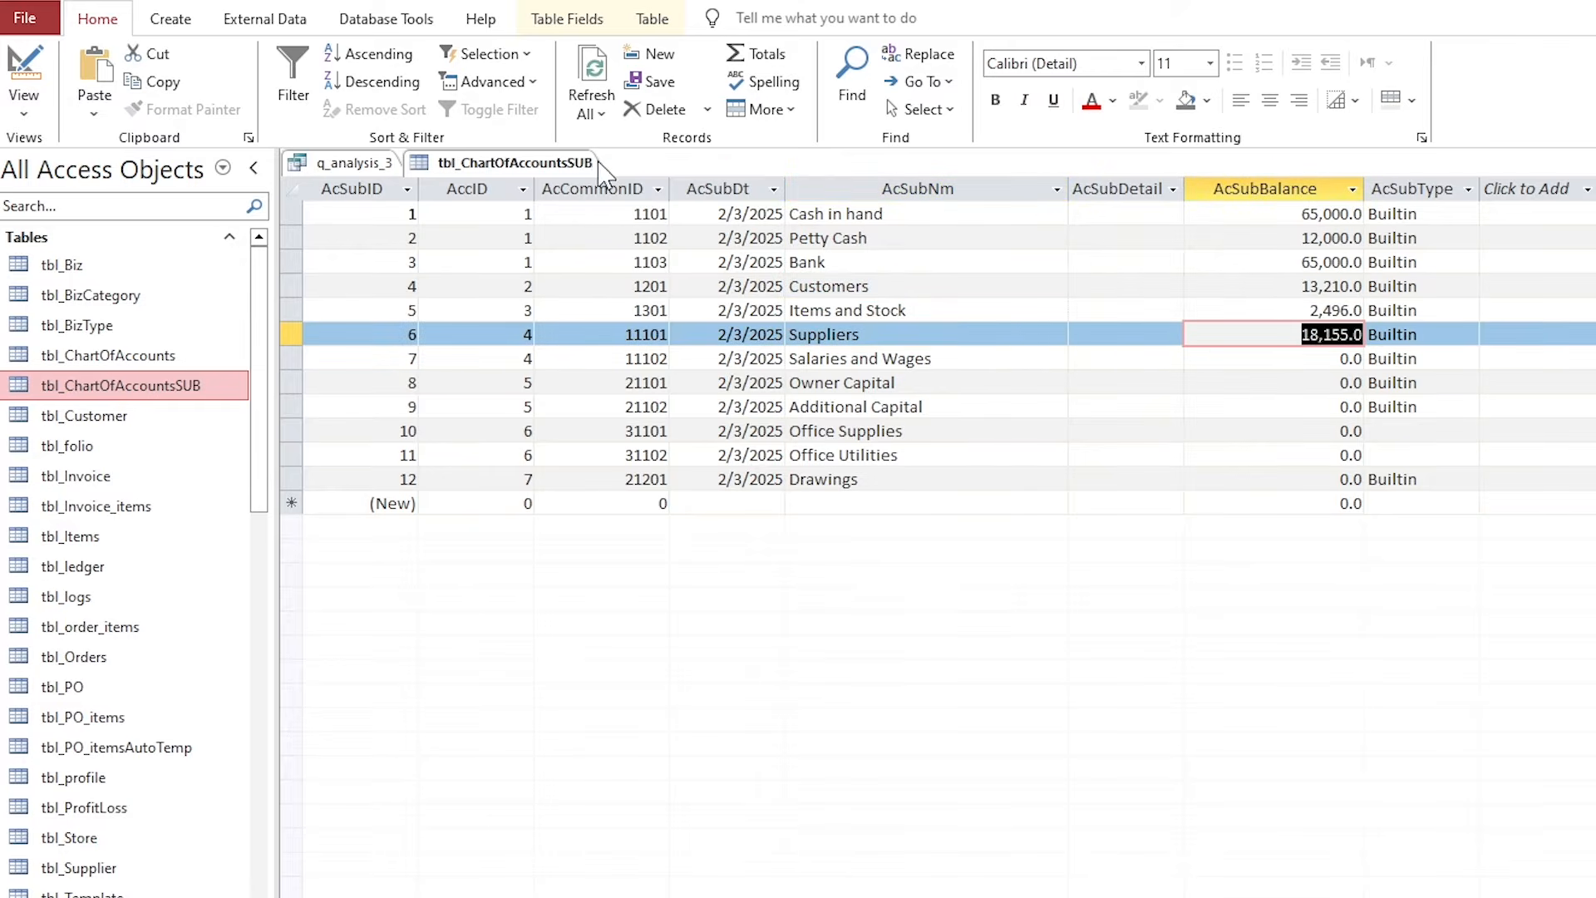
# Close the tbl_ChartOfAccountsSUB table and the q_analysis_3 query.
pyautogui.rightClick(569, 164)
pyautogui.click(590, 204)
pyautogui.rightClick(364, 183)
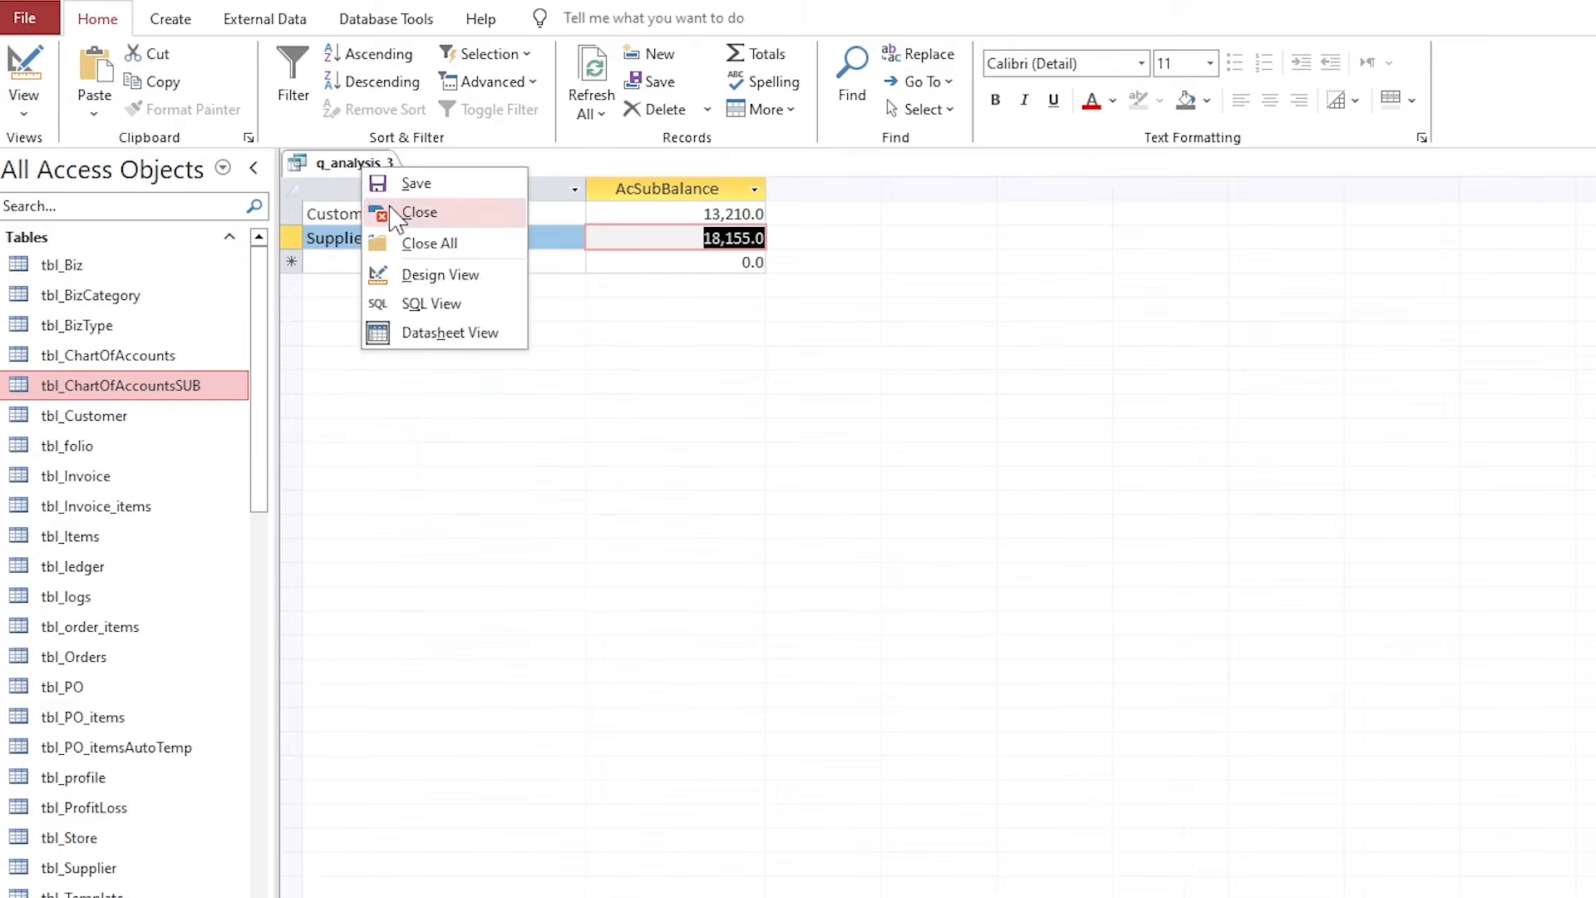
pyautogui.click(396, 212)
pyautogui.click(252, 30)
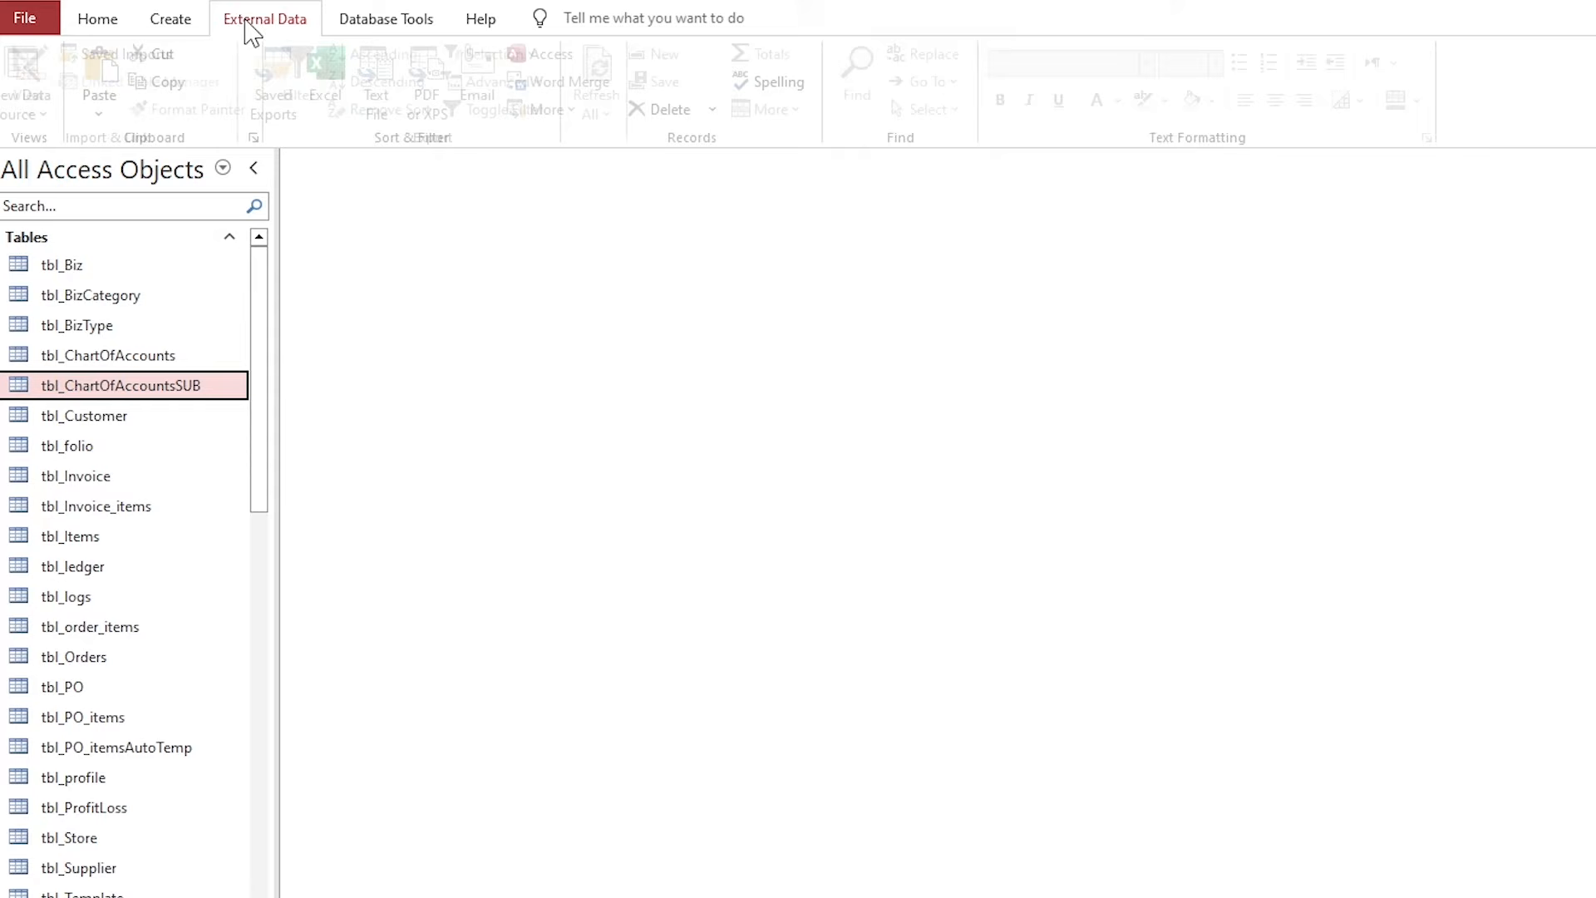
pyautogui.click(199, 25)
# Create a new design-view query with tbl_ledger as its source table.
pyautogui.click(370, 100)
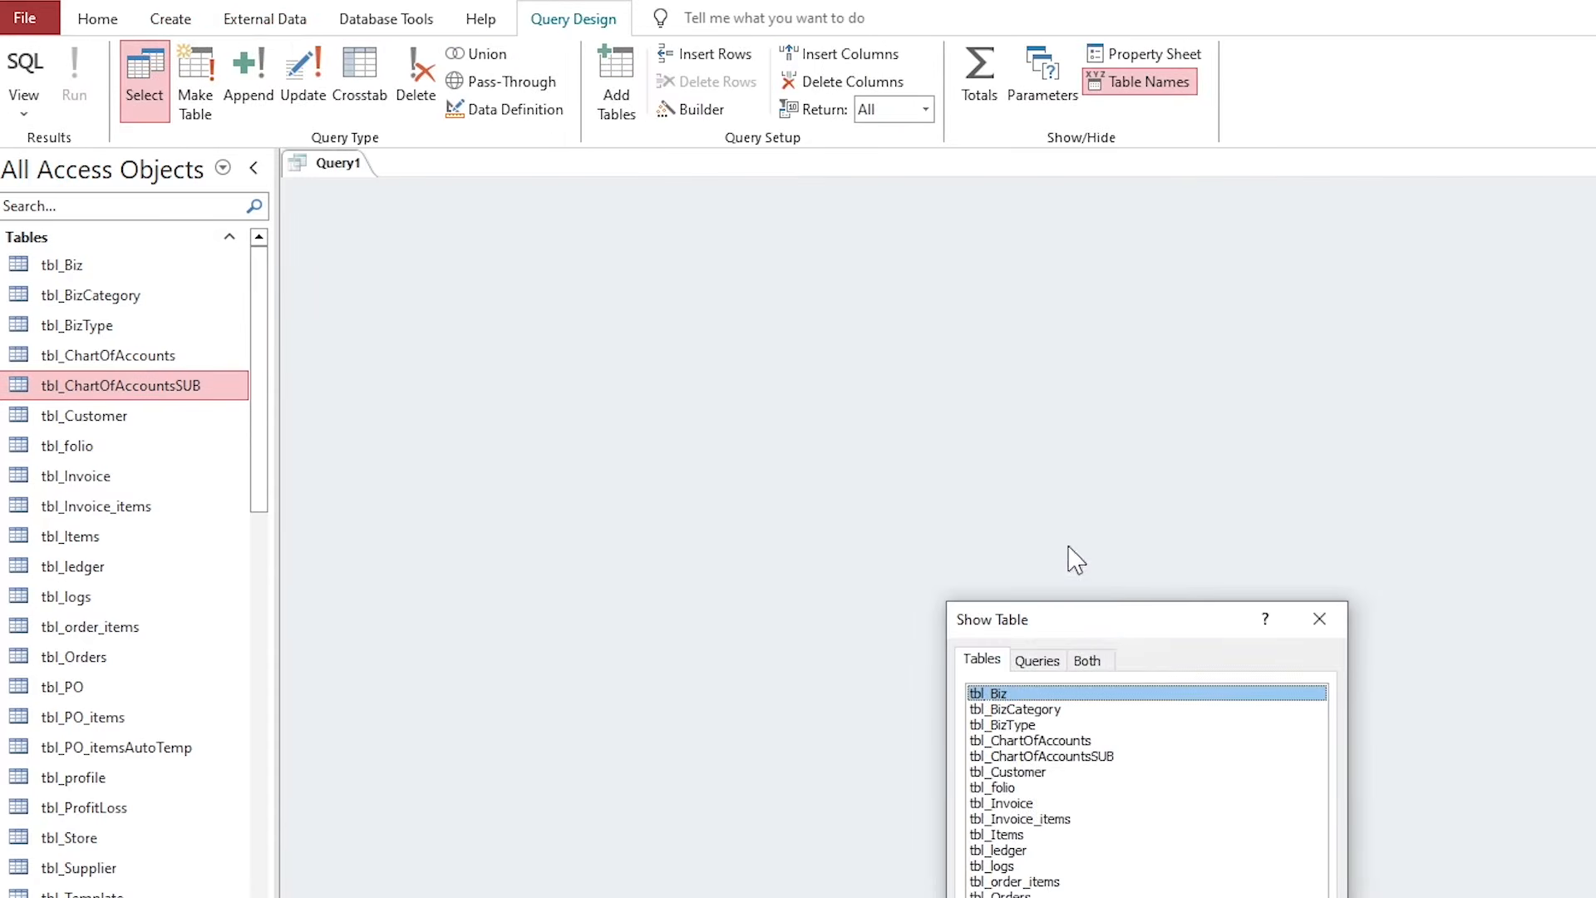
pyautogui.moveTo(1104, 628); pyautogui.dragTo(884, 331)
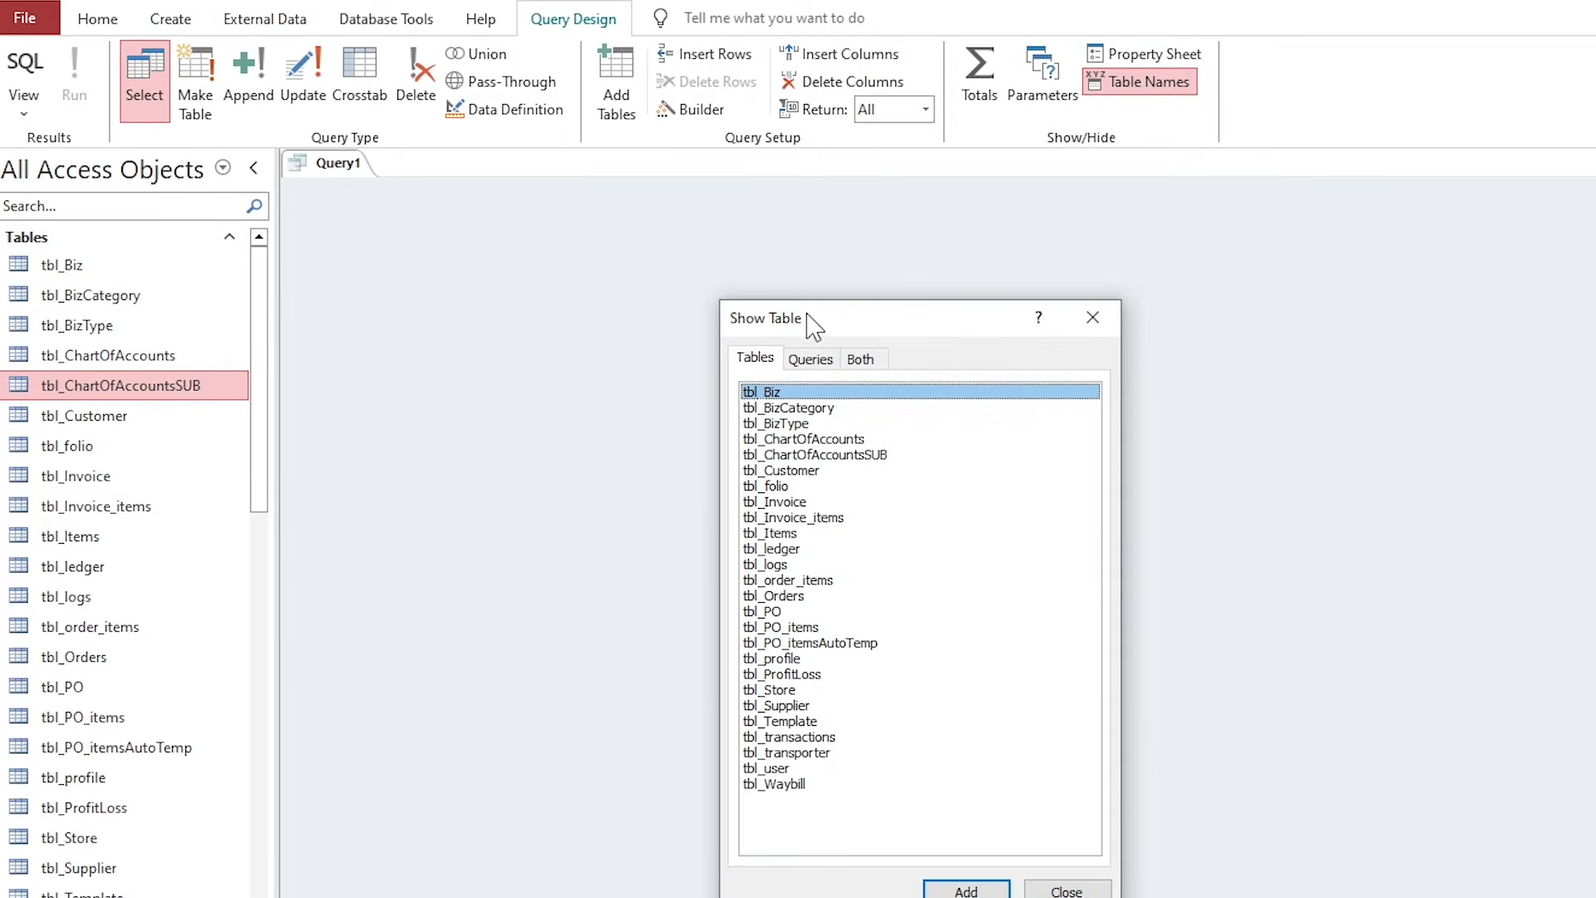
pyautogui.click(785, 550)
pyautogui.click(960, 888)
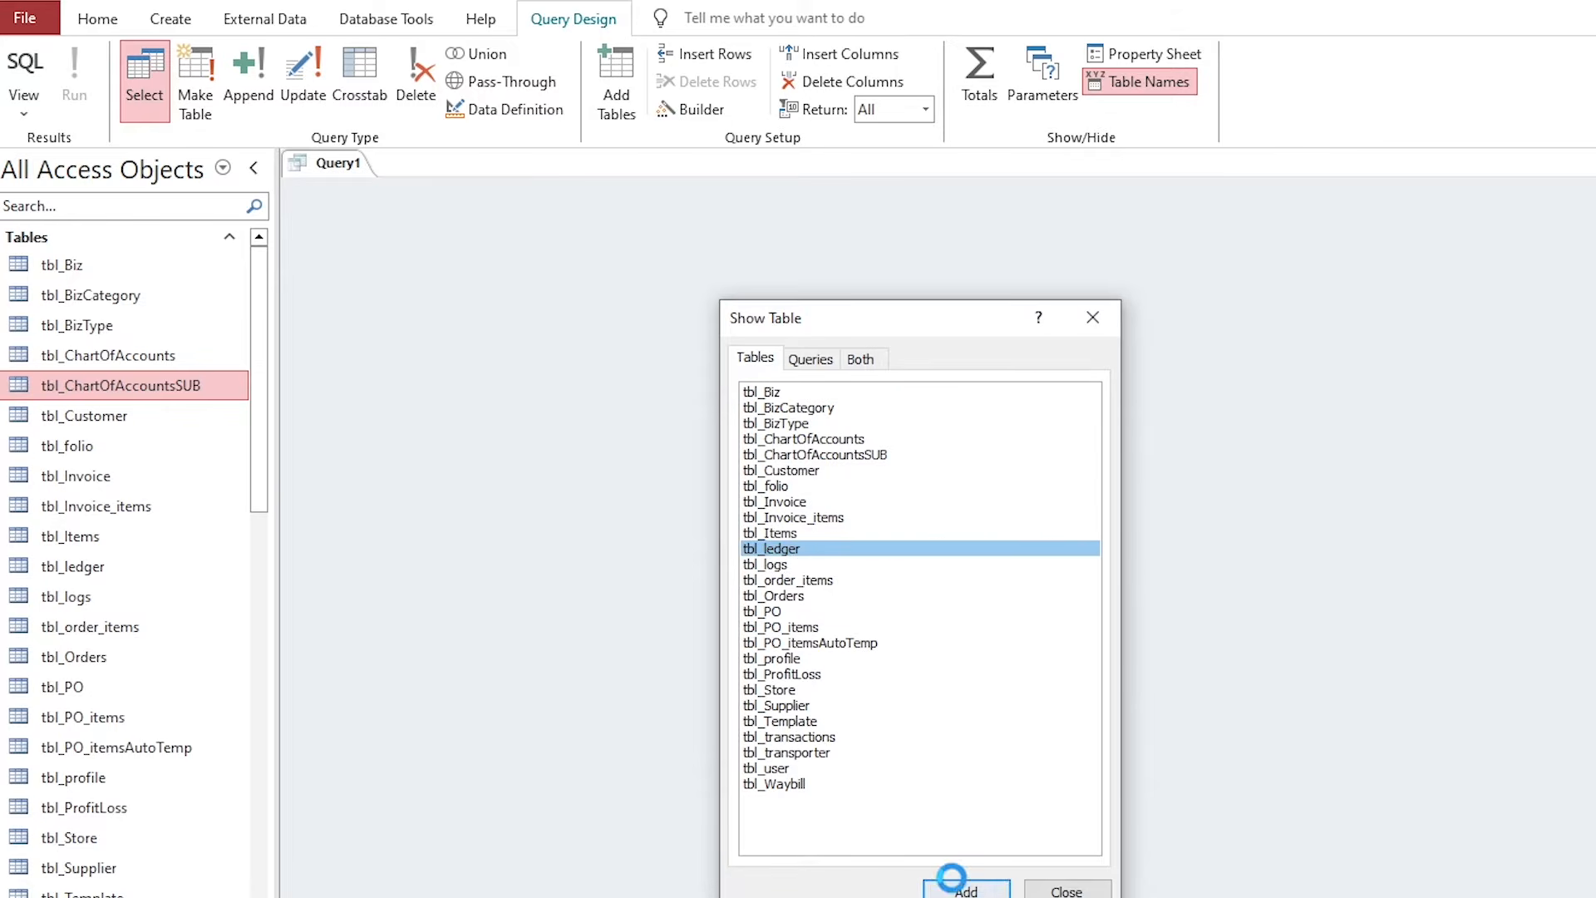
pyautogui.click(1064, 888)
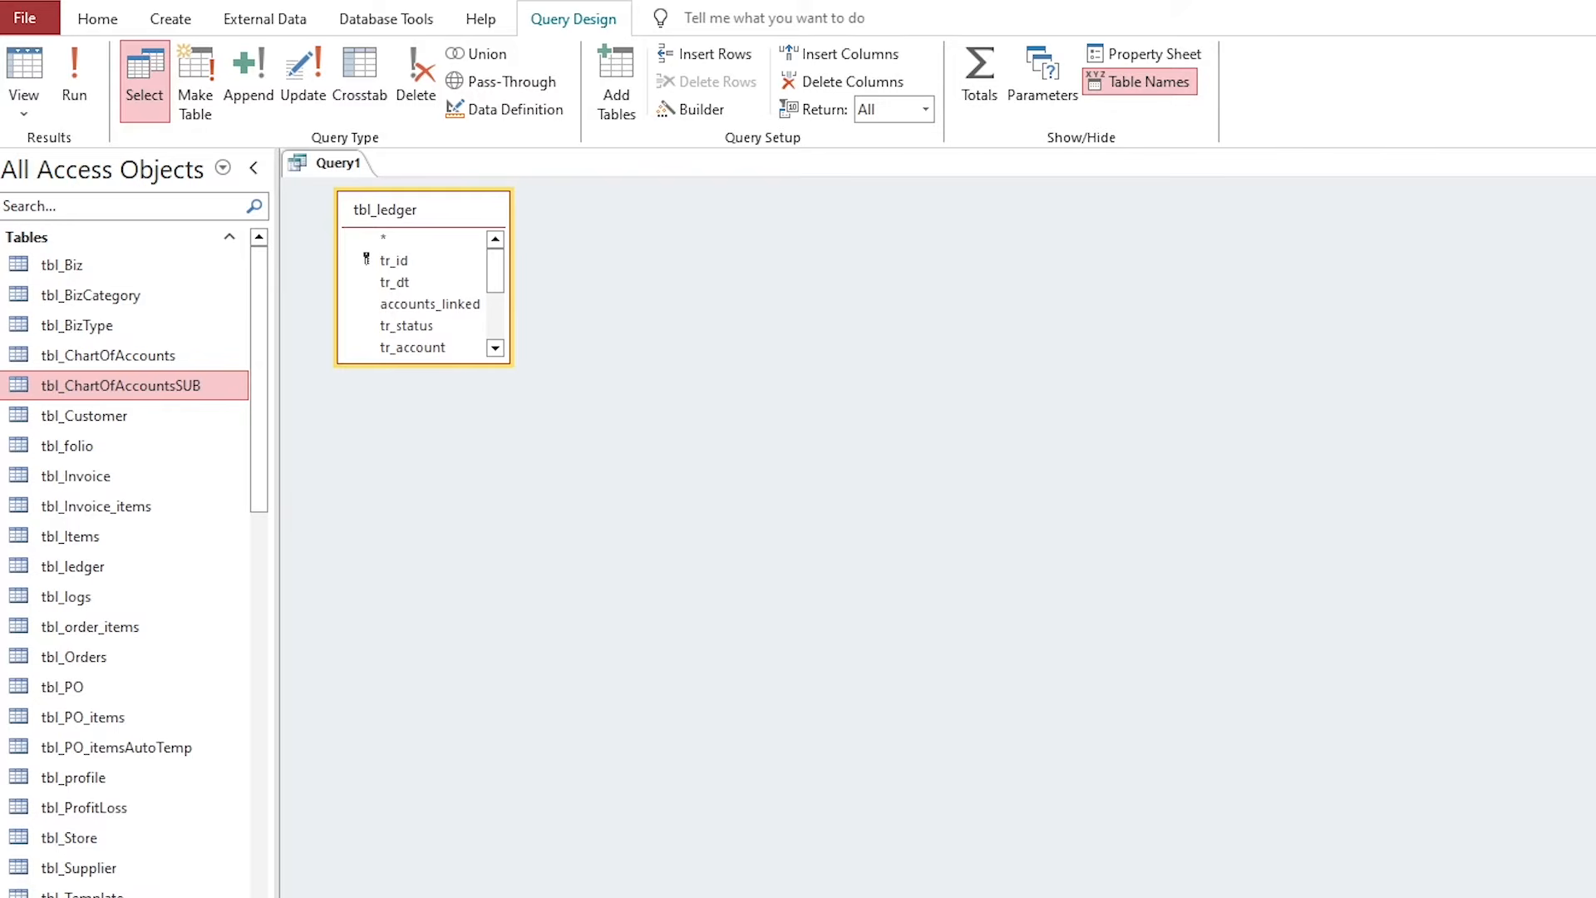
# Place tr_dt and tr_type as the query's first two columns.
pyautogui.moveTo(452, 364); pyautogui.dragTo(467, 531)
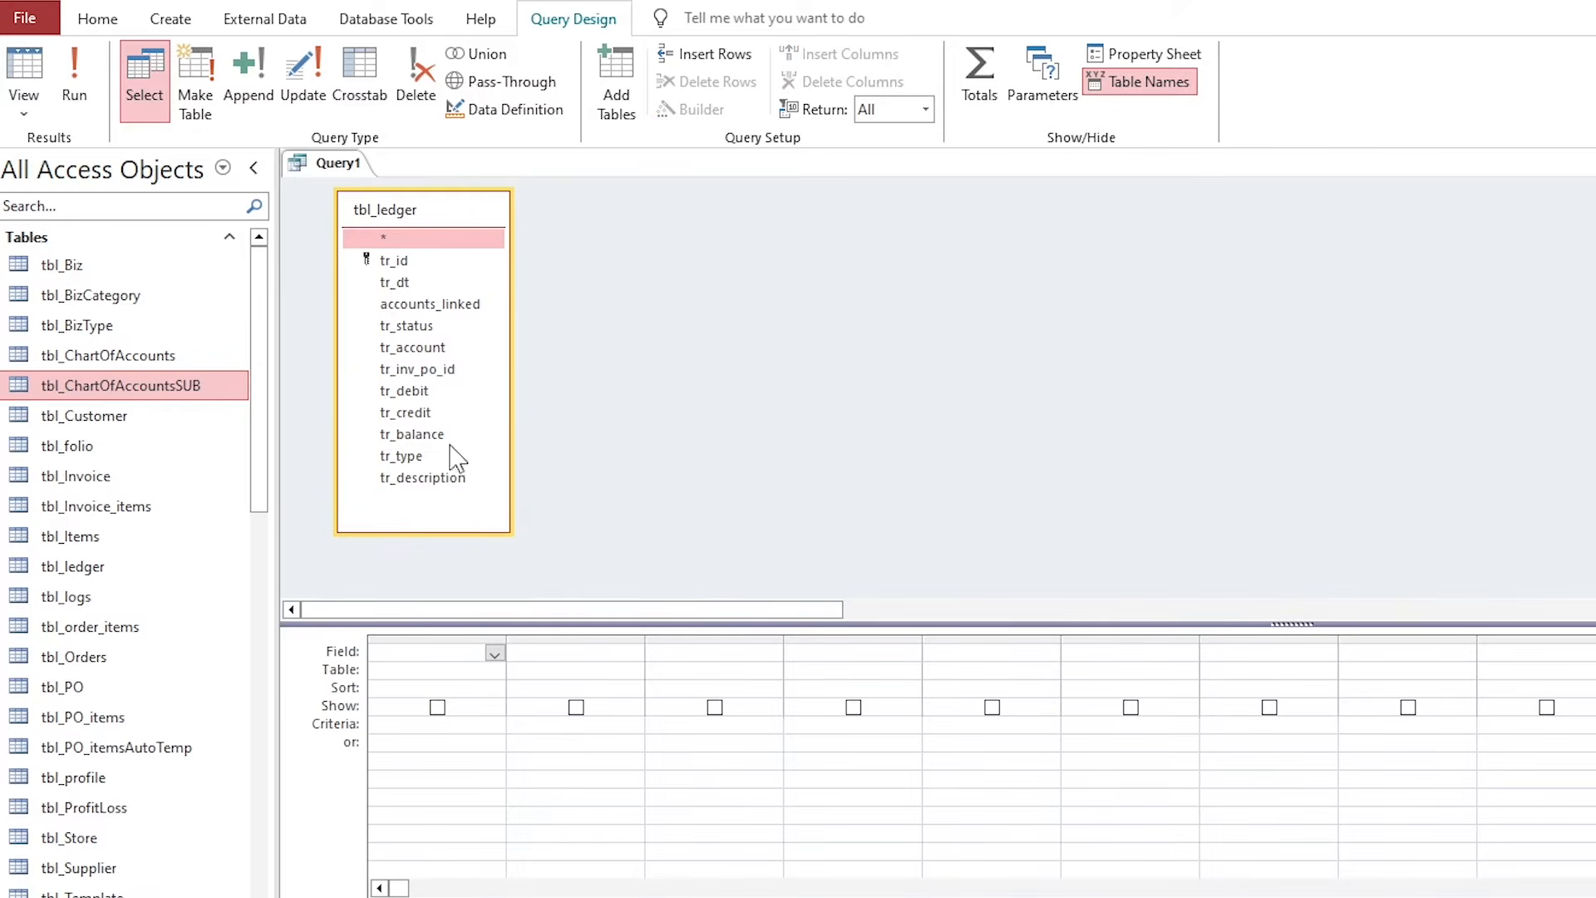
pyautogui.click(385, 284)
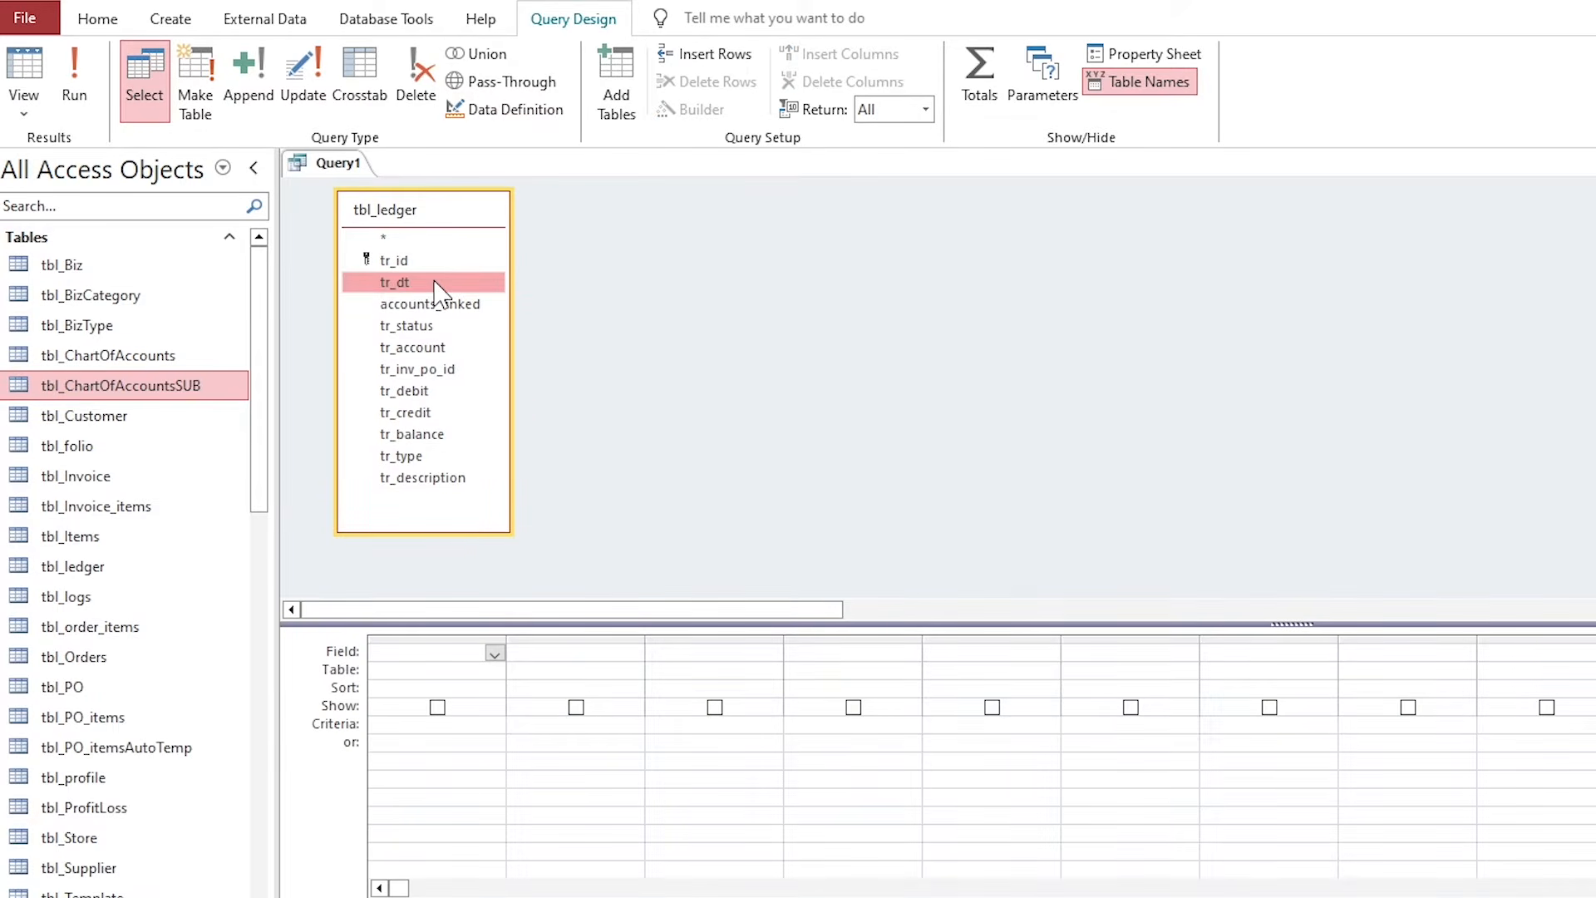
pyautogui.doubleClick(430, 287)
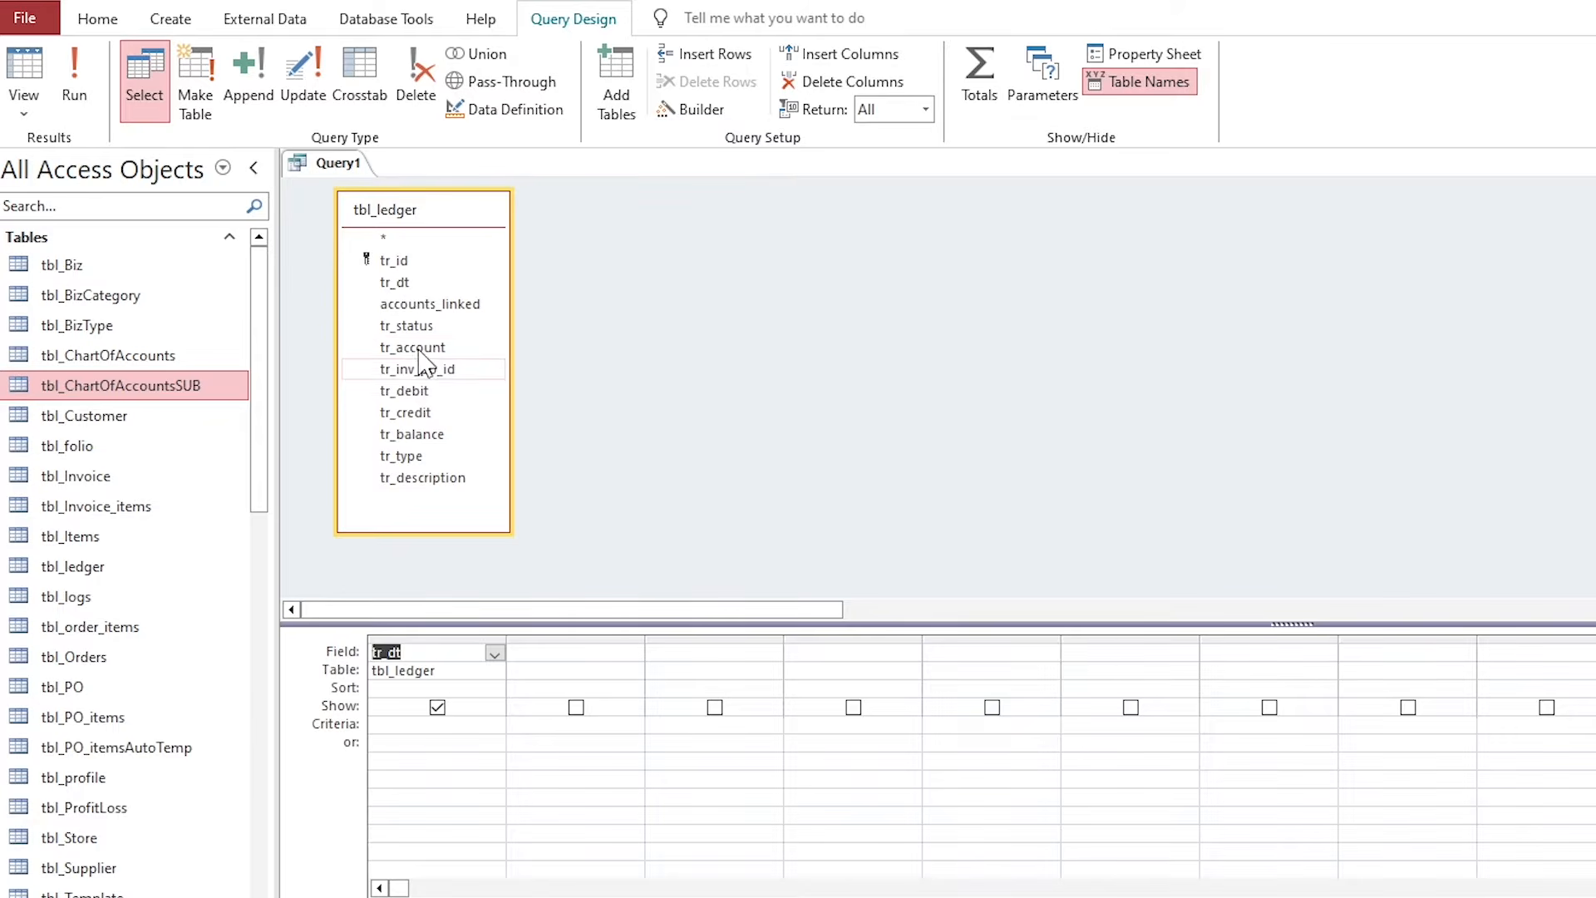
pyautogui.doubleClick(418, 457)
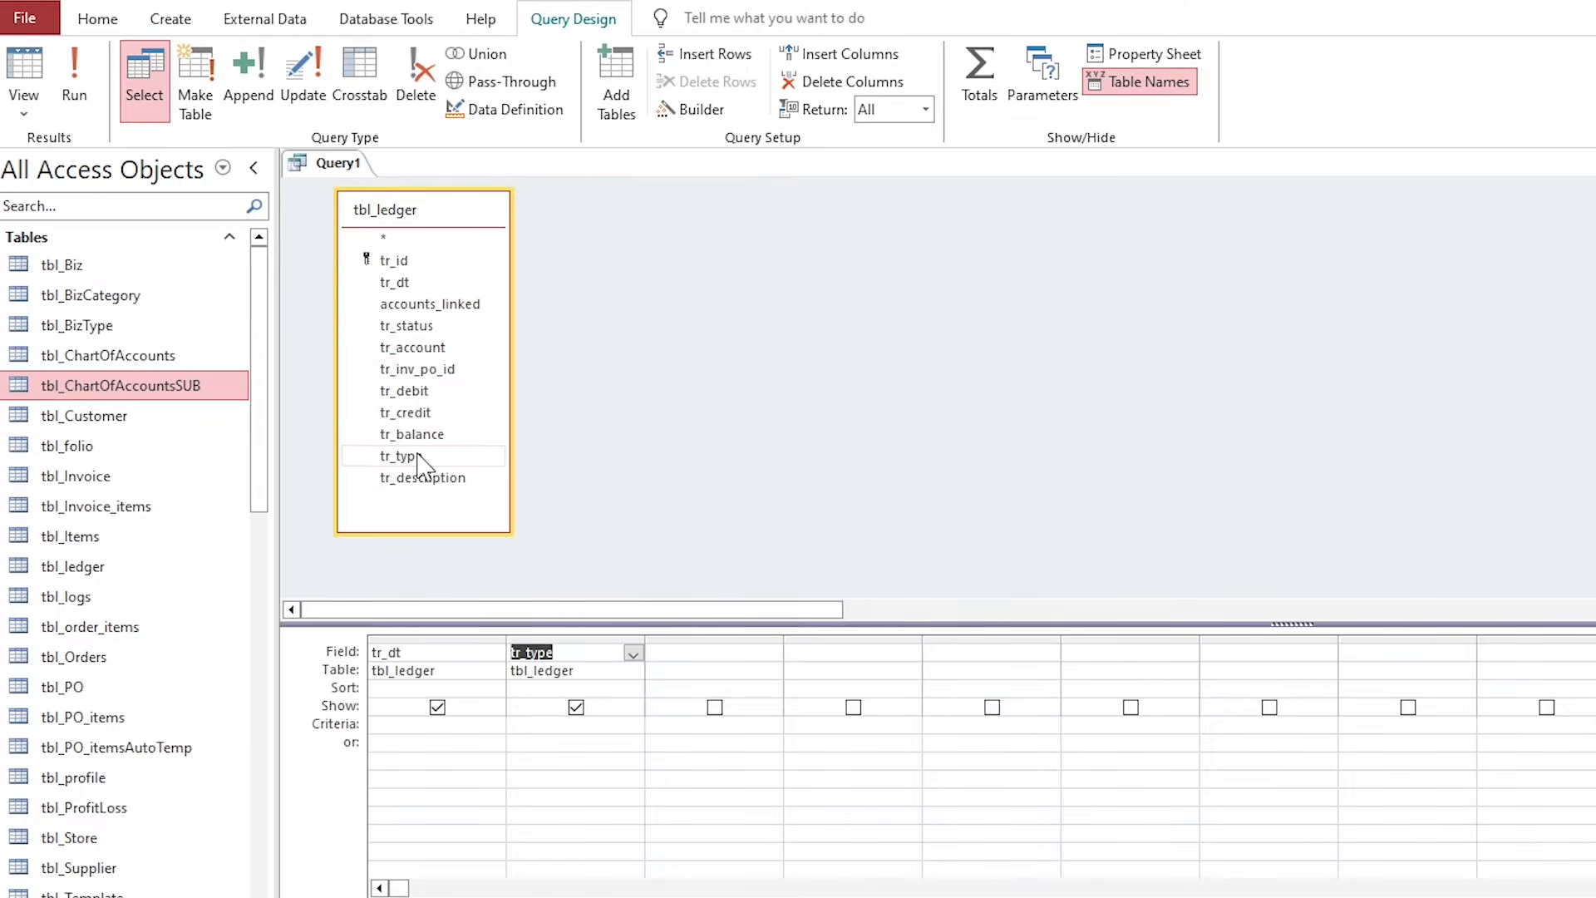
pyautogui.click(427, 645)
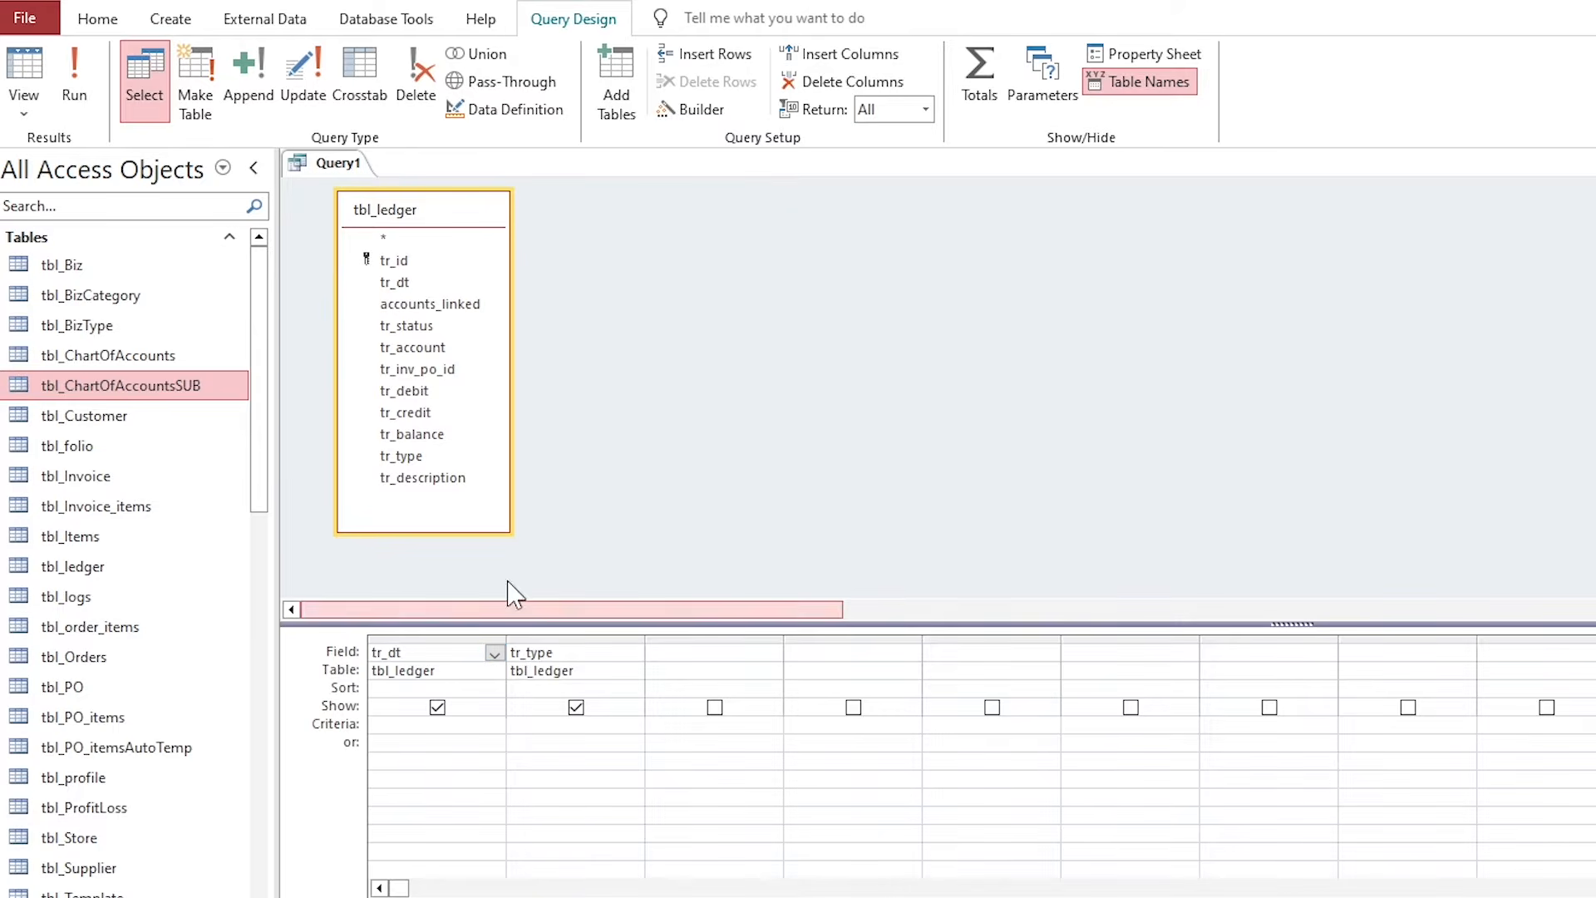
# Replace the tr_dt column with the expression Month: format([tr_dt],"mmm-yy").
pyautogui.click(698, 108)
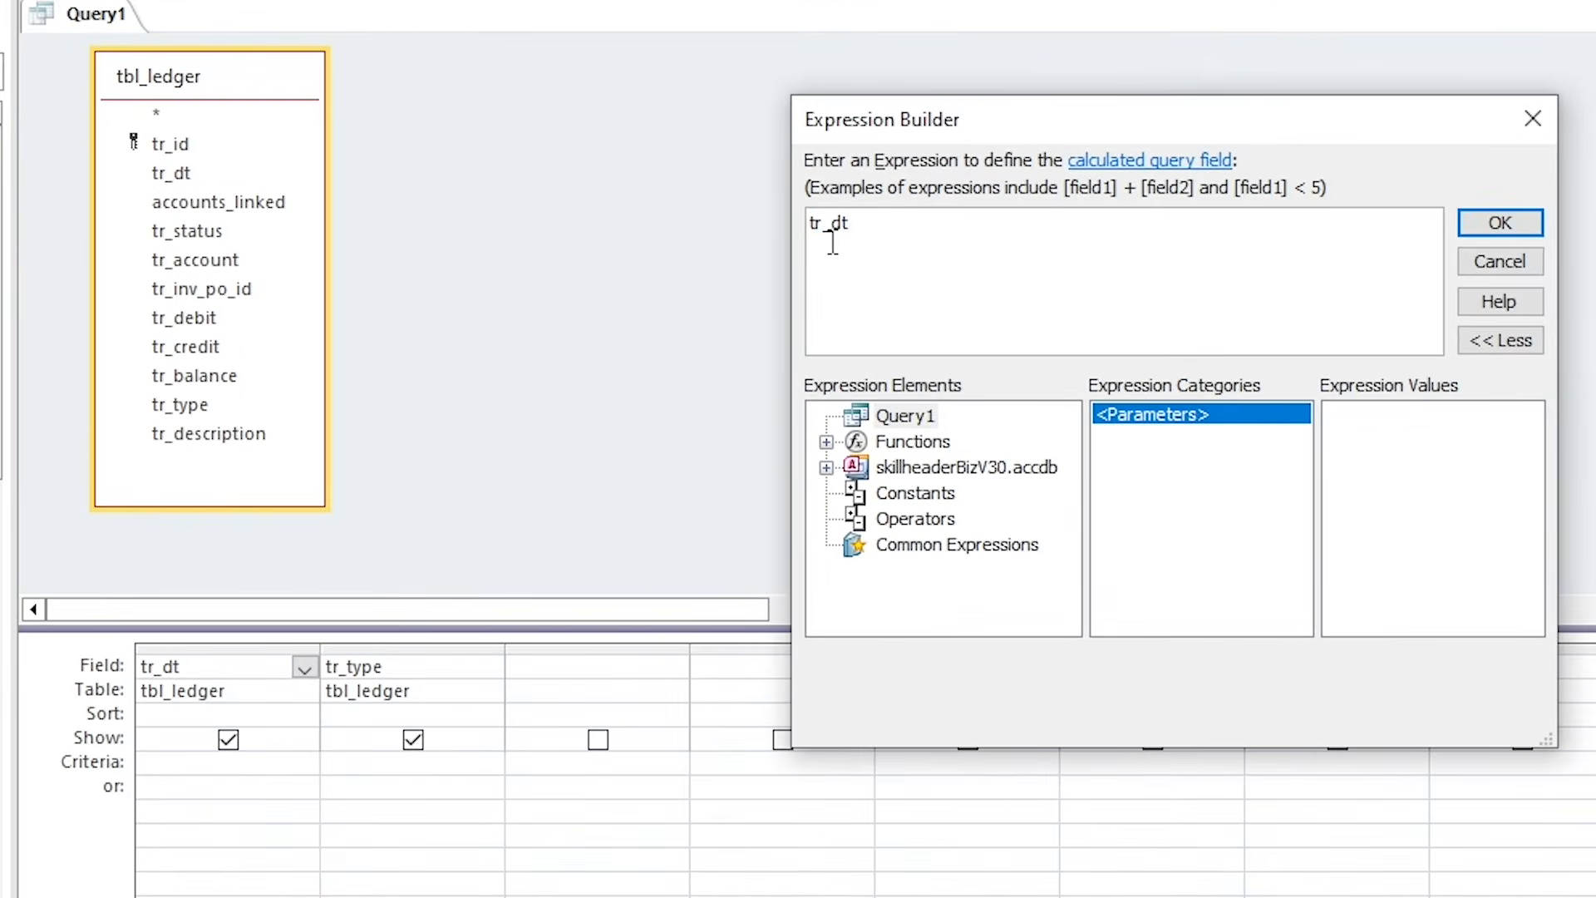
pyautogui.doubleClick(889, 332)
pyautogui.click(890, 332)
pyautogui.write('Month: ')
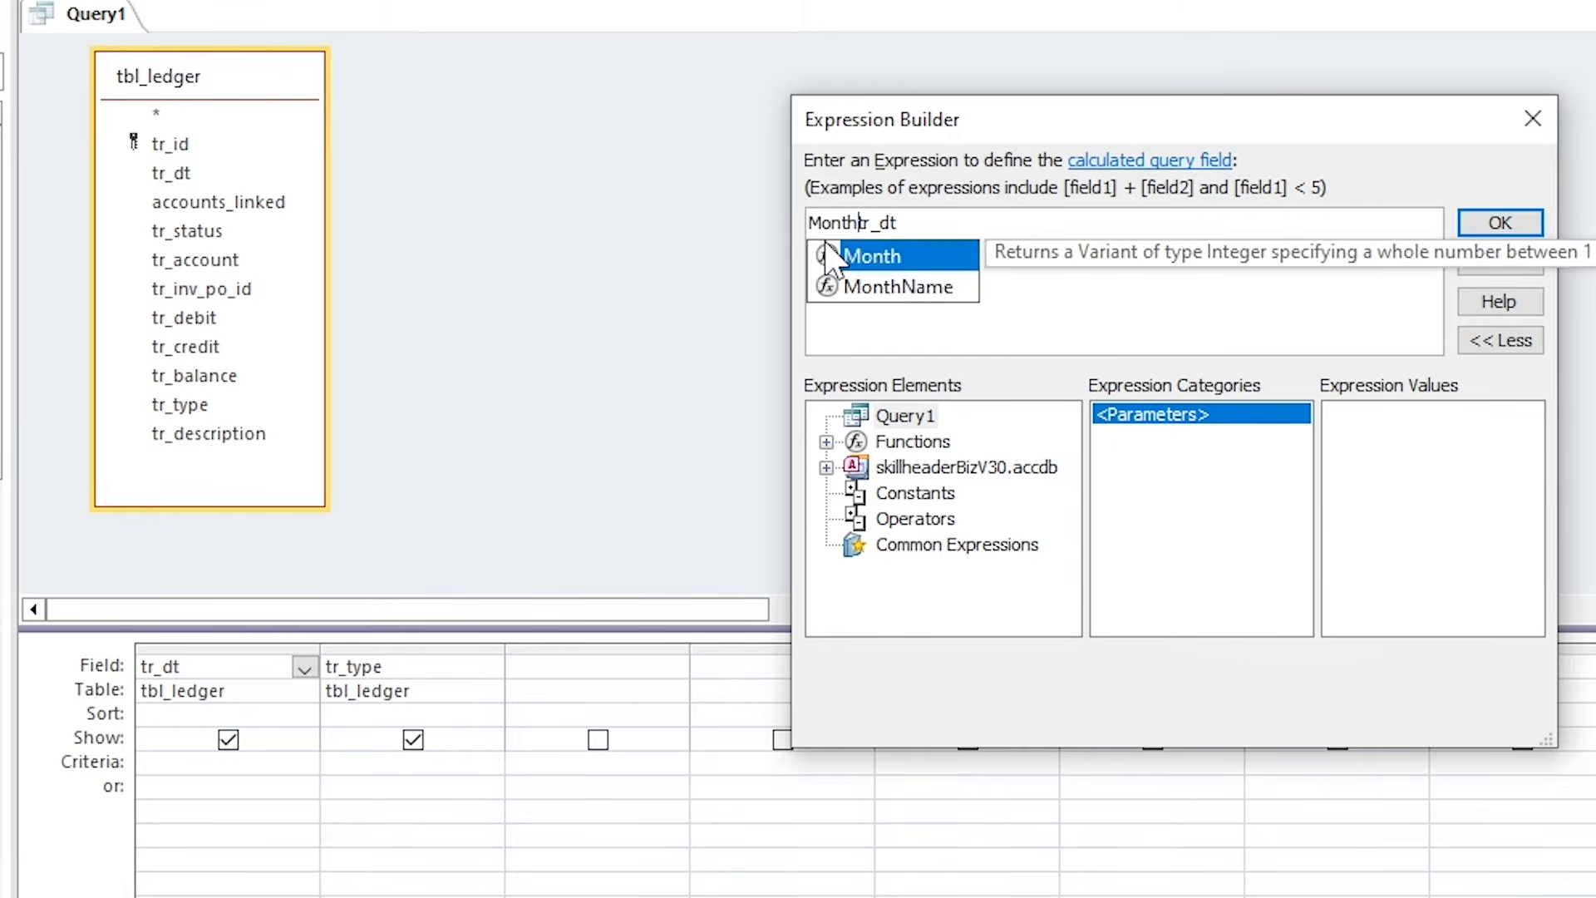
pyautogui.write('format(')
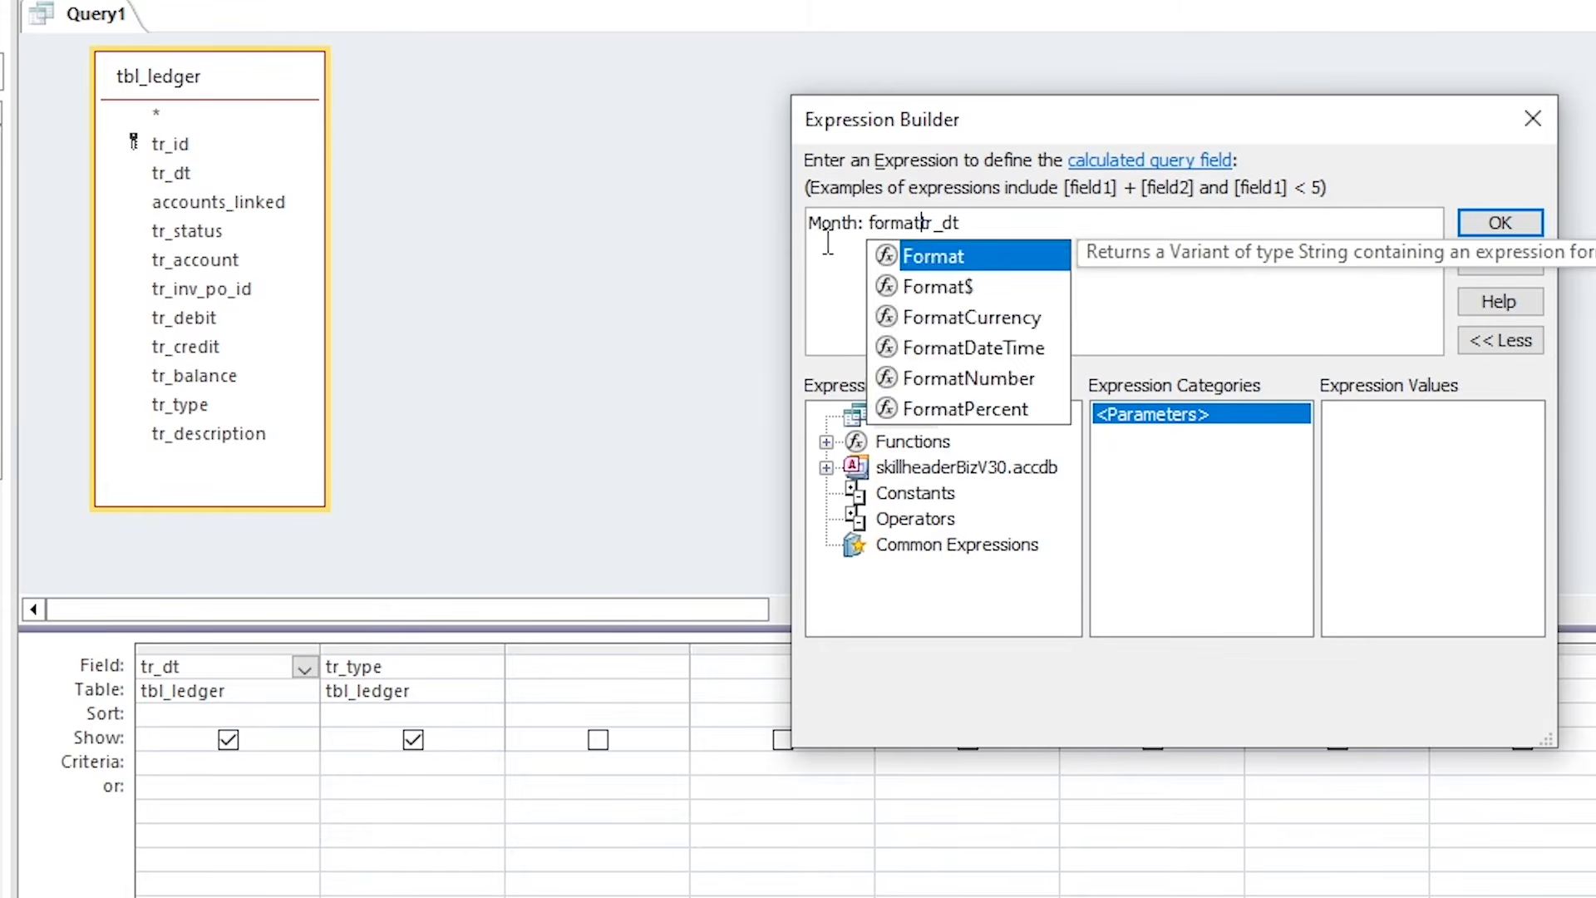
pyautogui.write('[tr_dt')
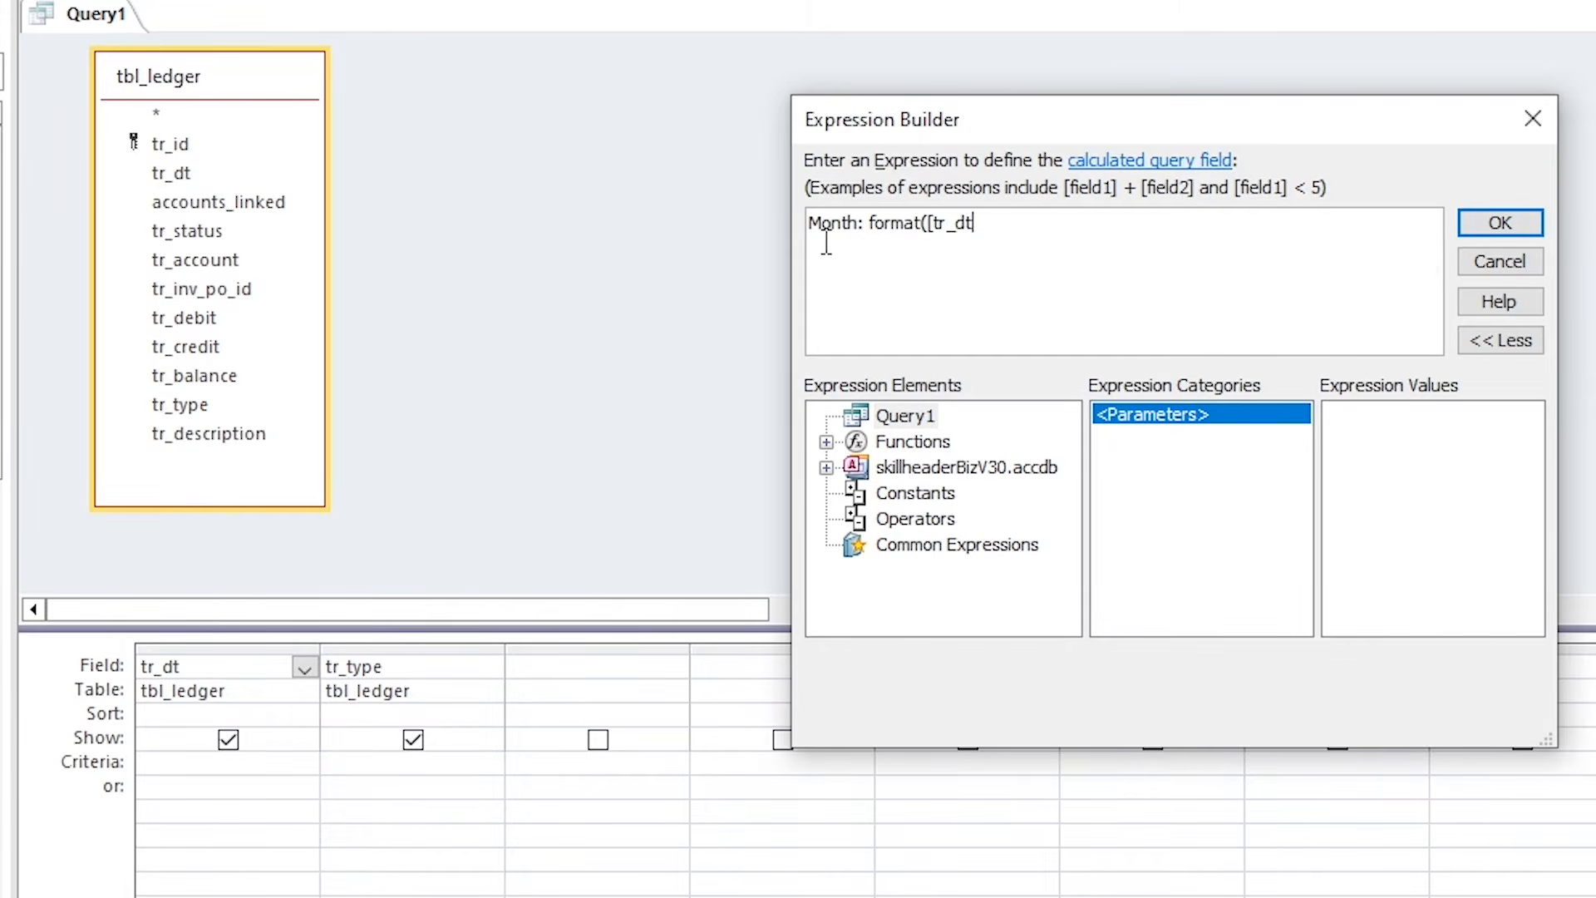
pyautogui.write('],"m')
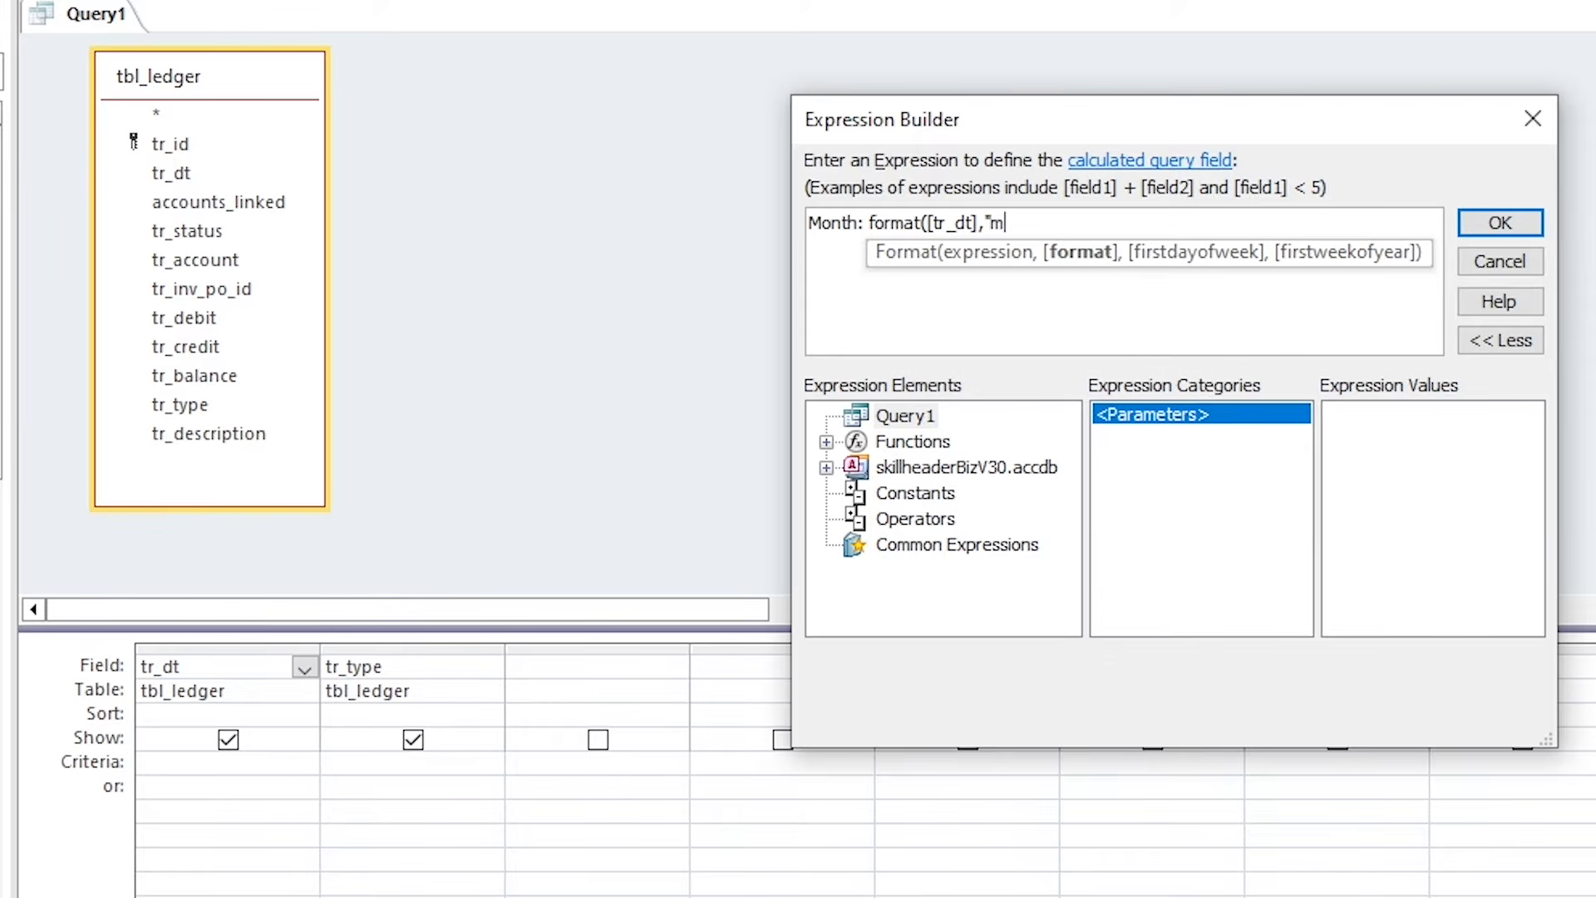
pyautogui.write('mm-yy")')
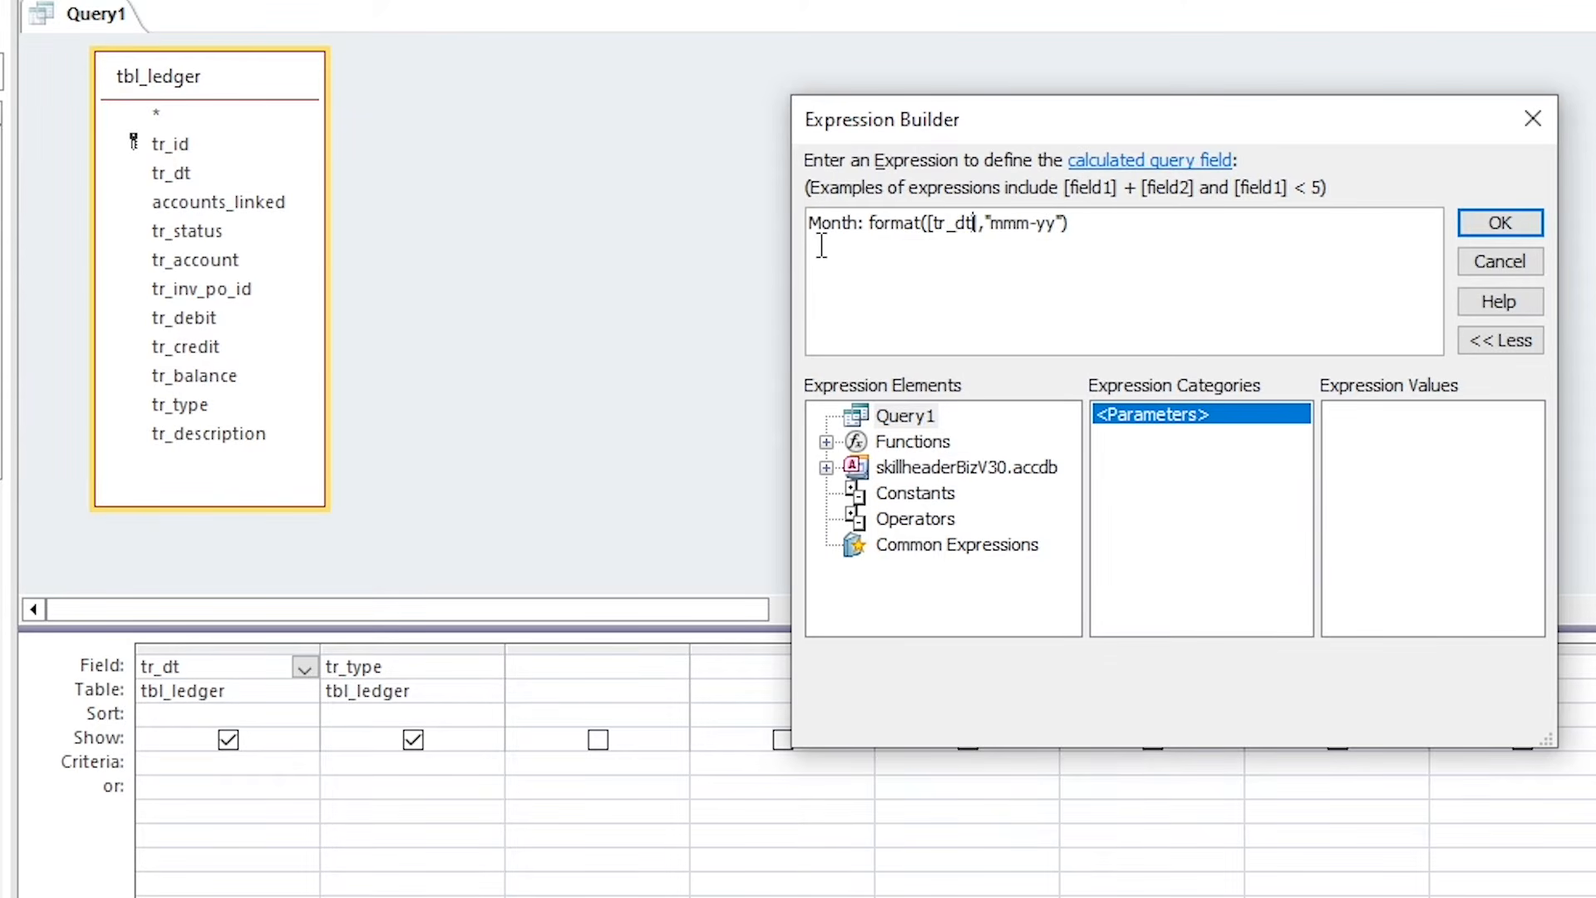
pyautogui.click(1500, 223)
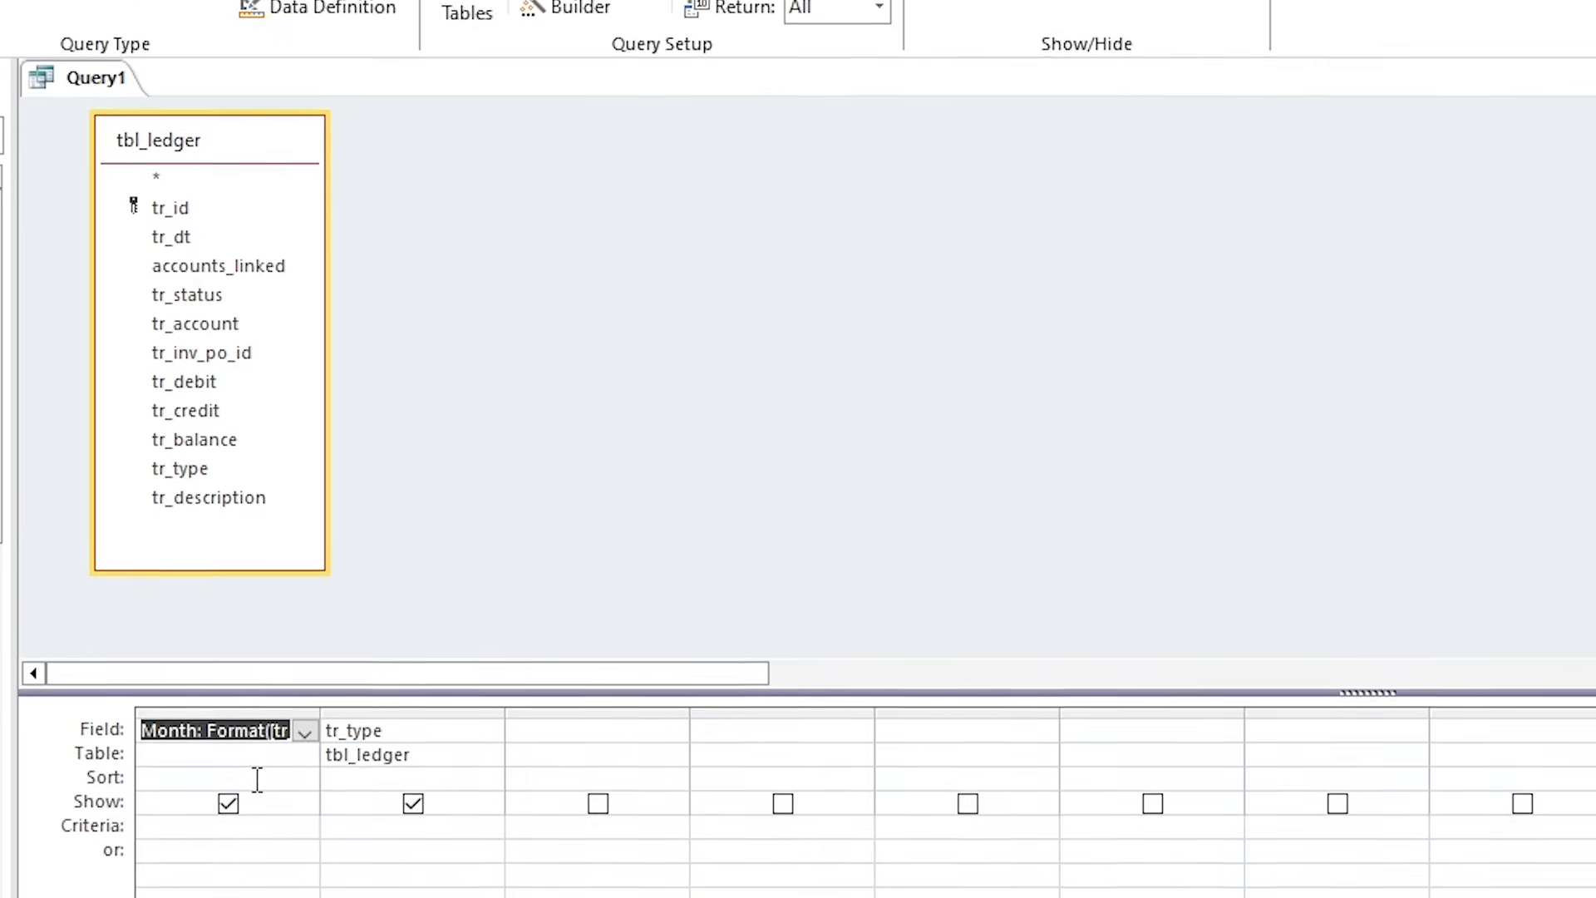
# Set the Month column's criteria to format(date(),"mmm-yy") for the current month.
pyautogui.press('Down')
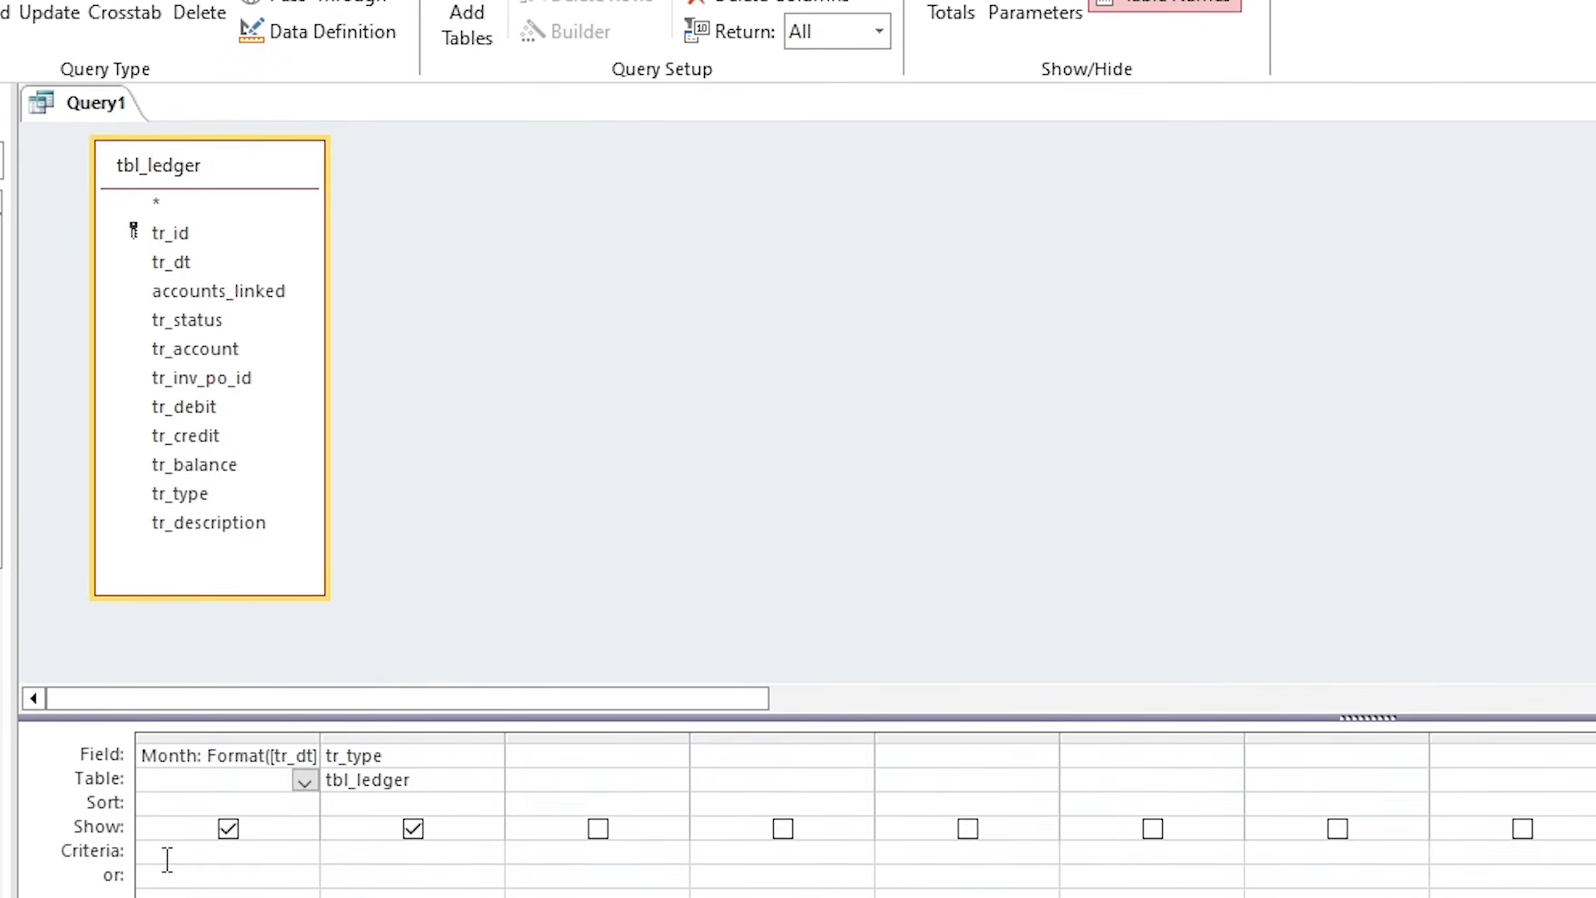
pyautogui.click(167, 860)
pyautogui.click(556, 41)
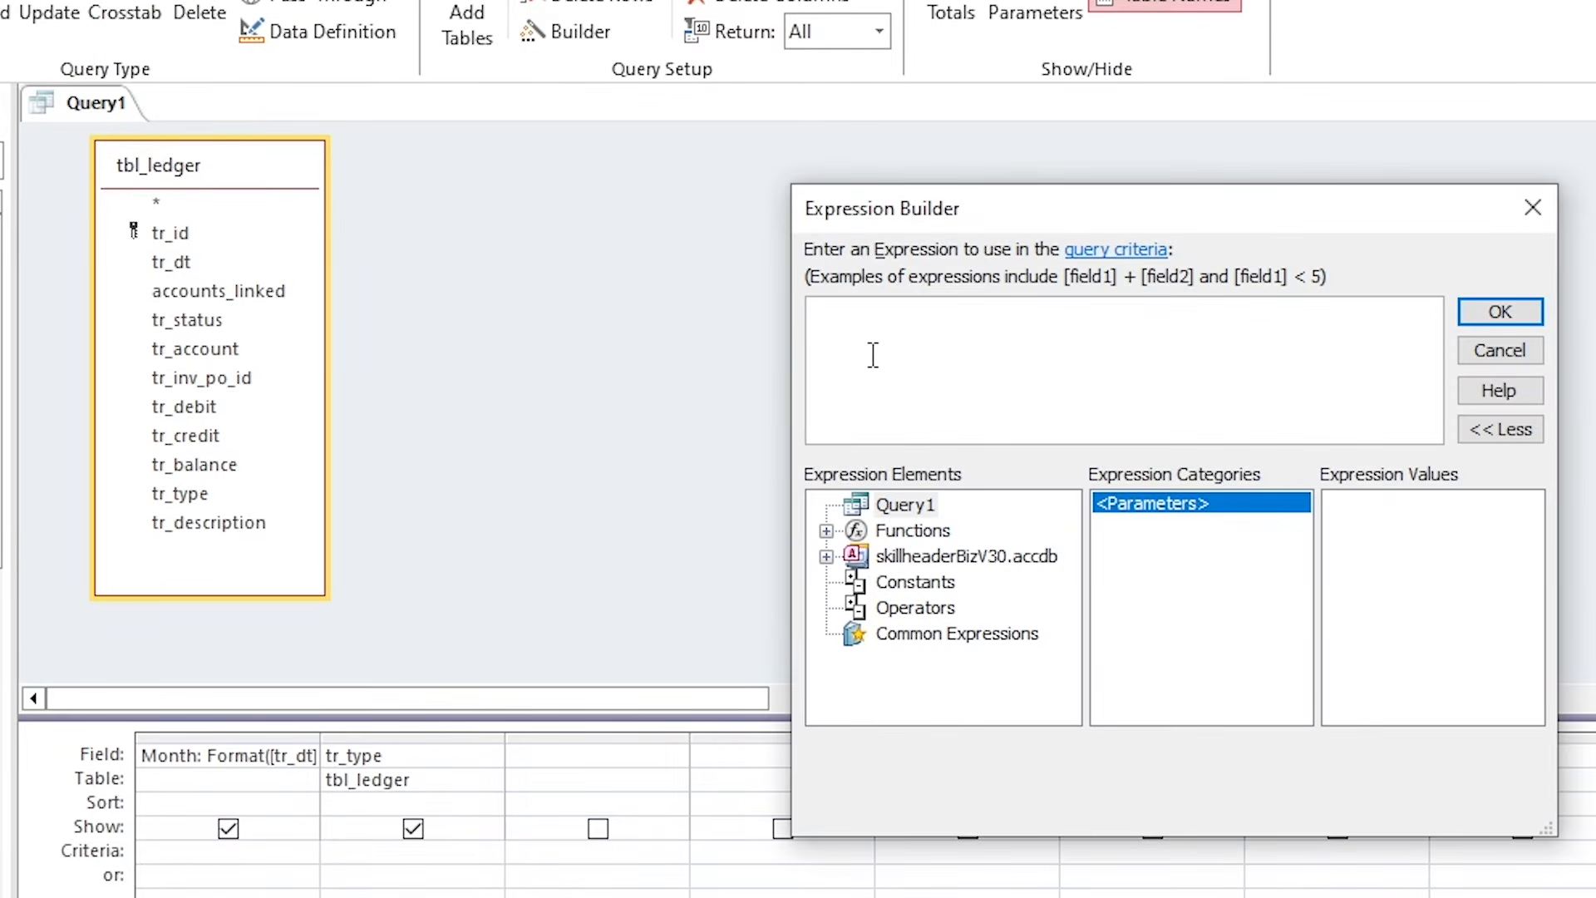
pyautogui.write('format')
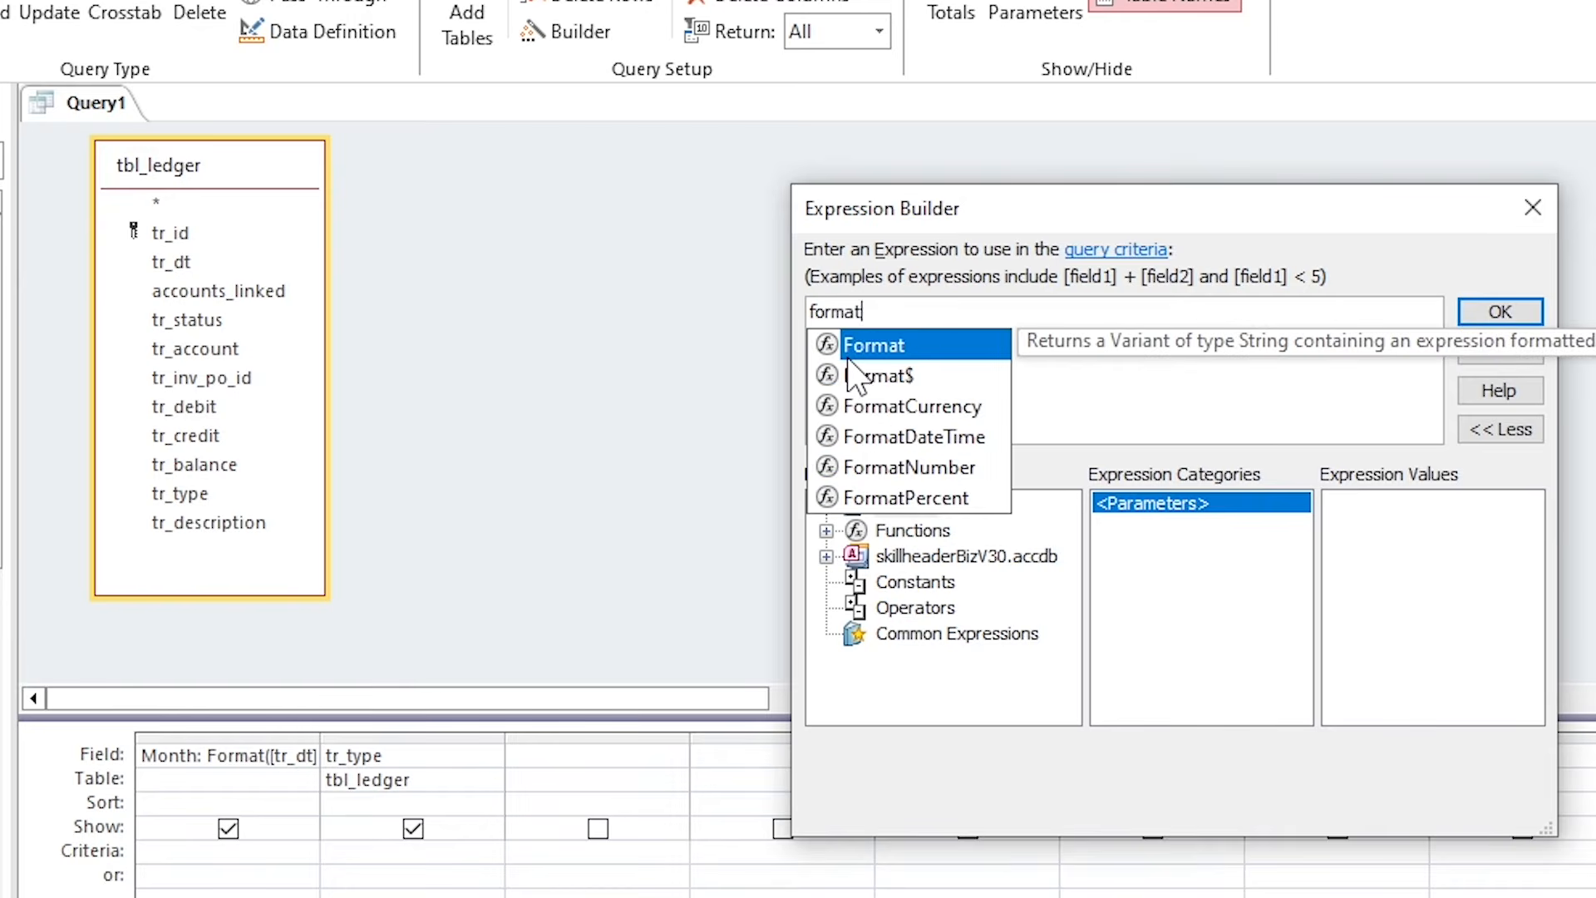
pyautogui.write('(date()')
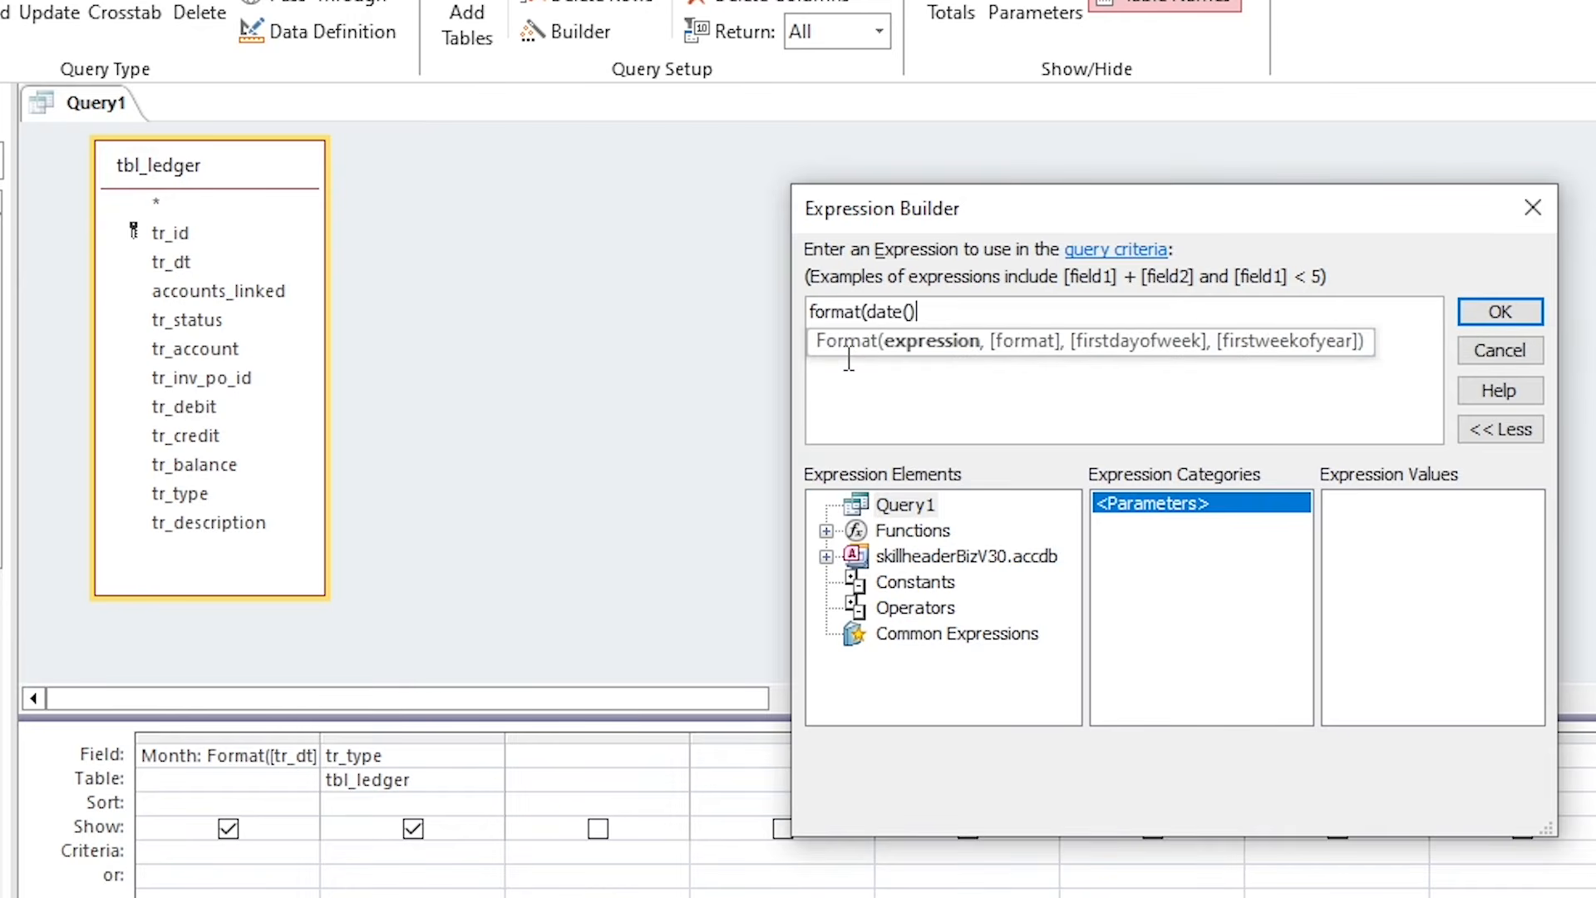
pyautogui.write(',"mmm-')
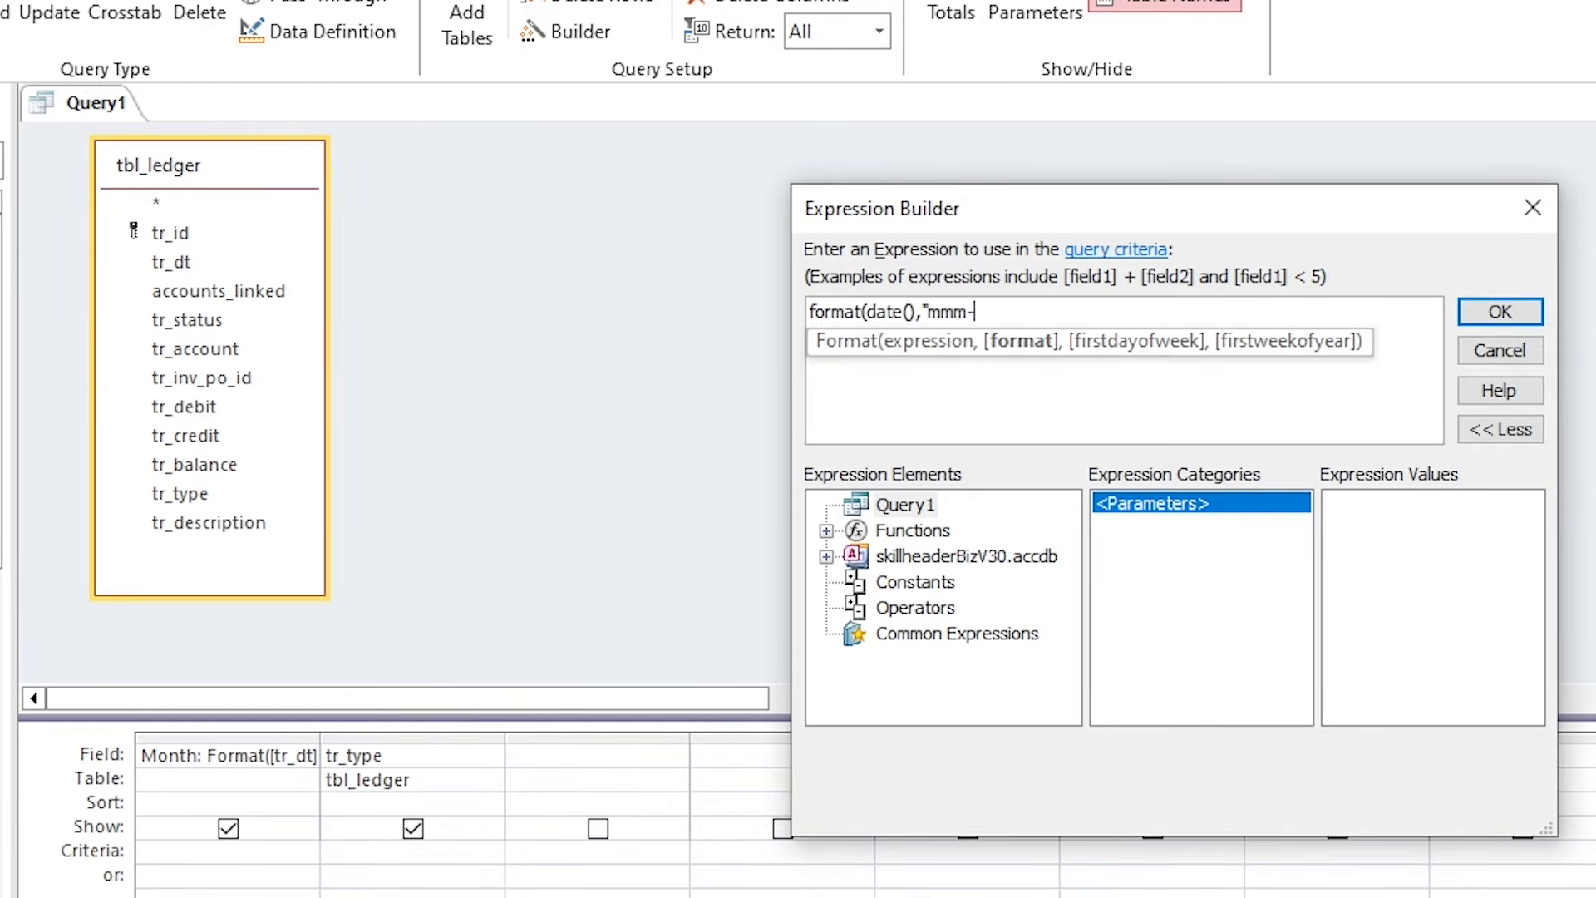
pyautogui.write('yy")')
pyautogui.doubleClick(885, 312)
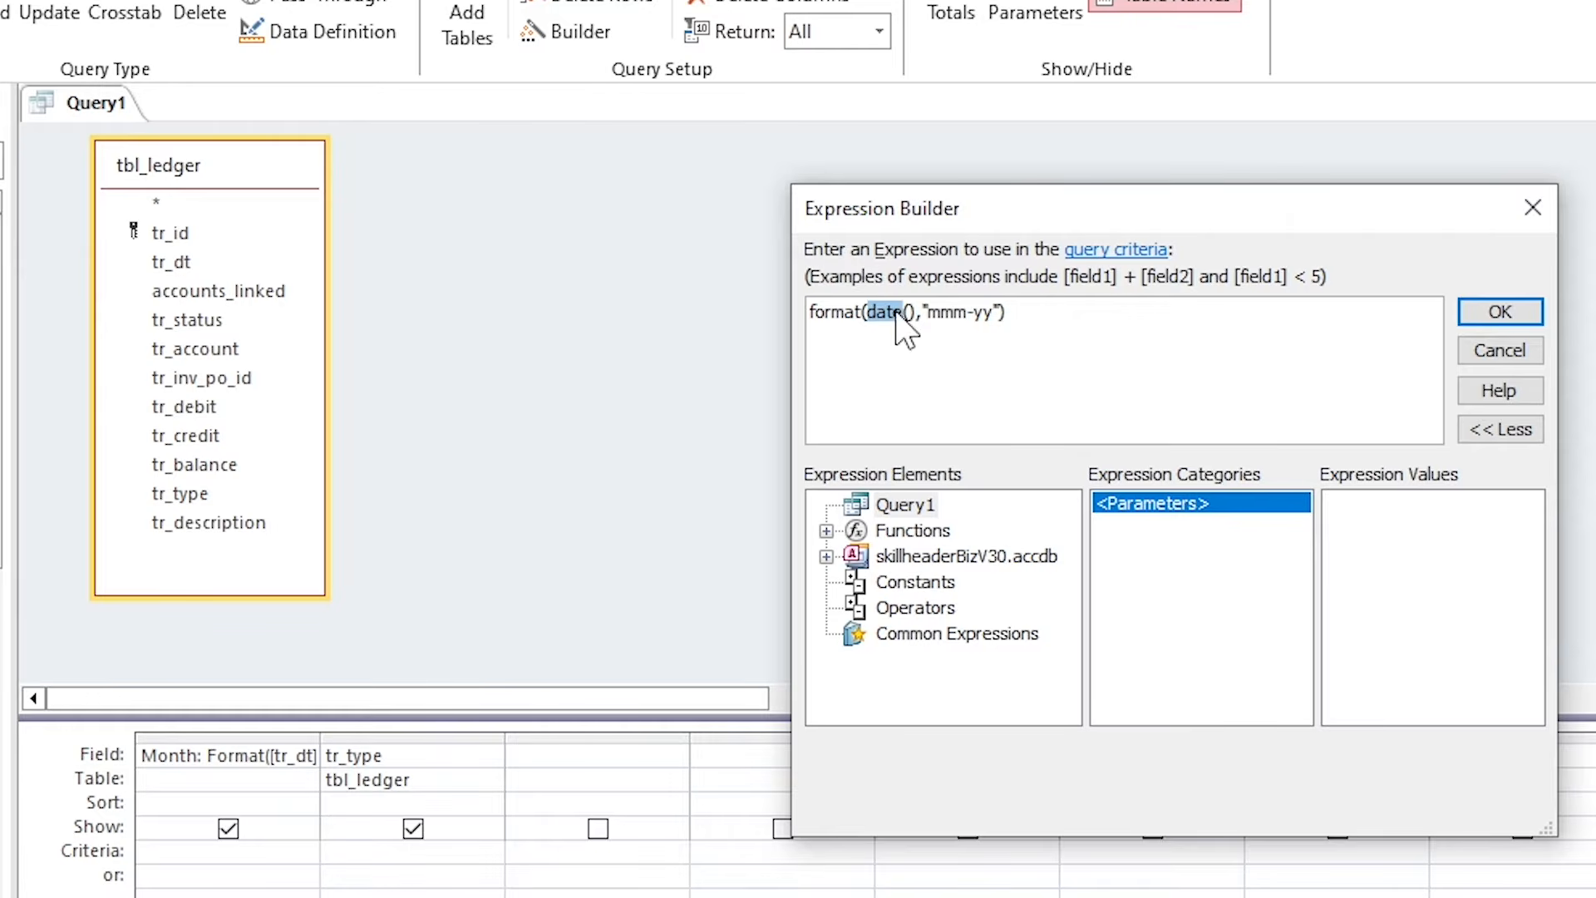
pyautogui.hotkey('ctrl', 'a')
pyautogui.click(1500, 313)
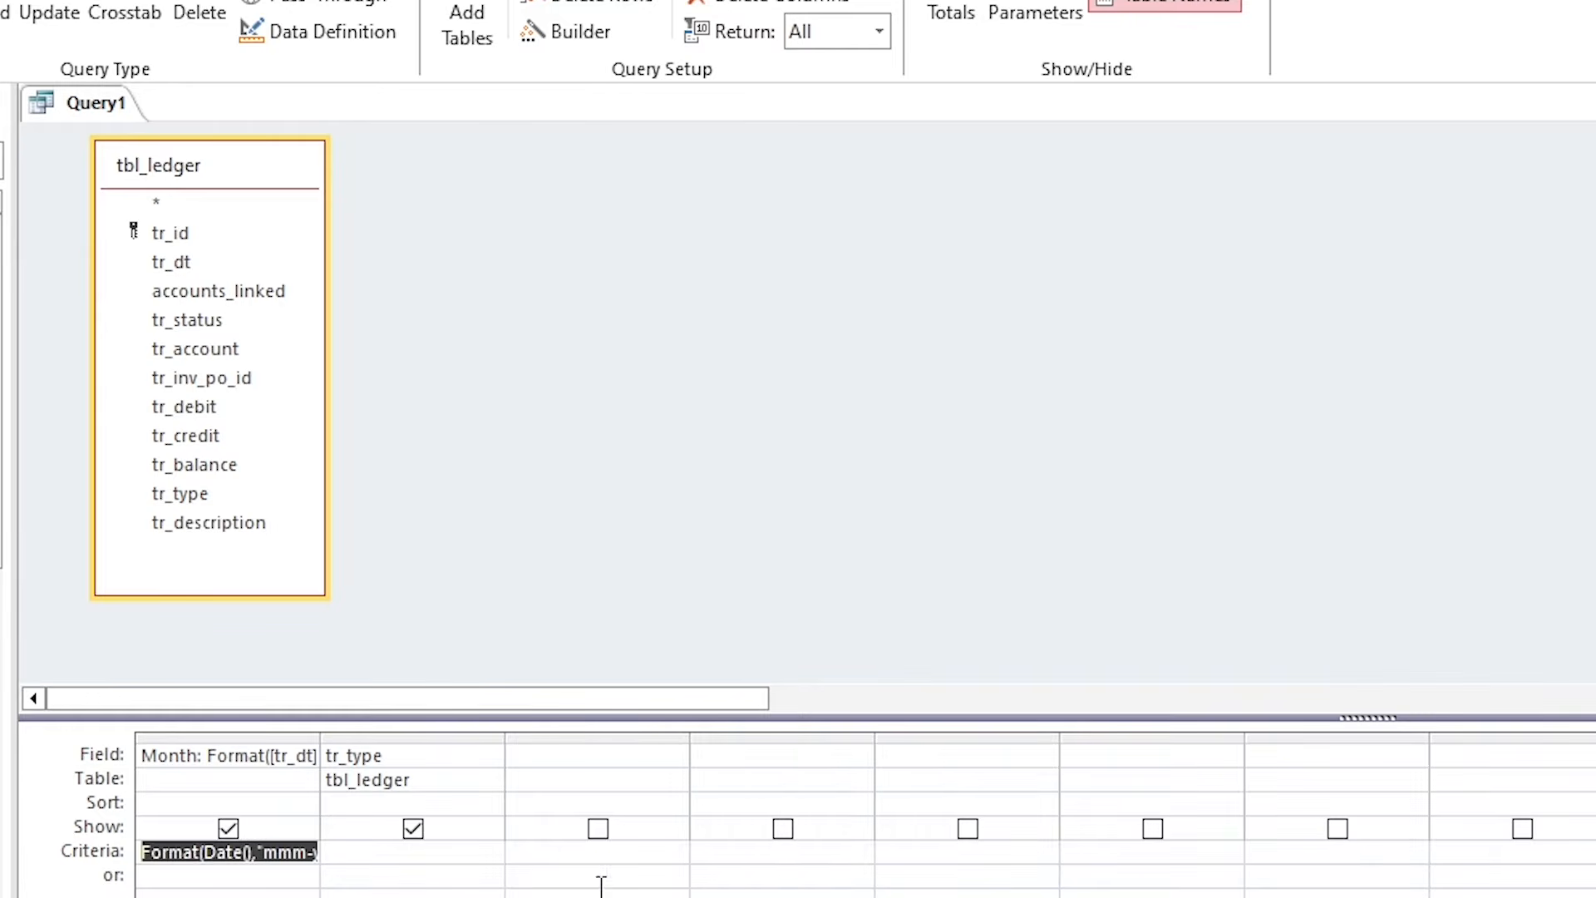
# Add a third column Bal: IIf([tr_balance]<0,[tr_balance]*-1,[tr_balance]) and begin saving the query.
pyautogui.click(344, 857)
pyautogui.click(552, 759)
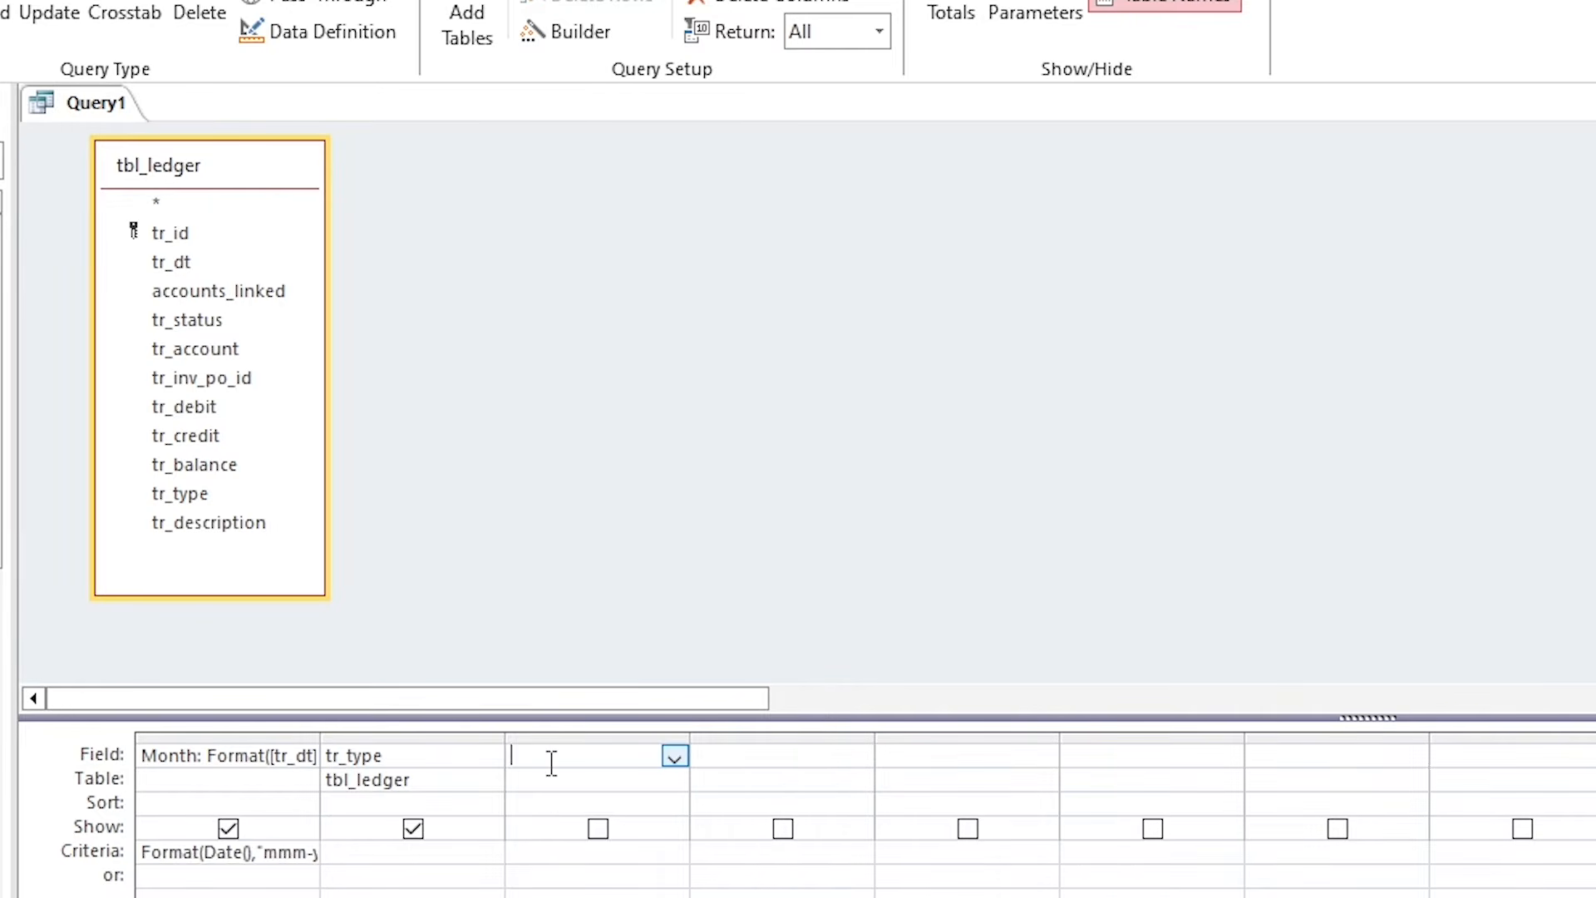
pyautogui.click(561, 38)
pyautogui.moveTo(880, 215); pyautogui.dragTo(780, 234)
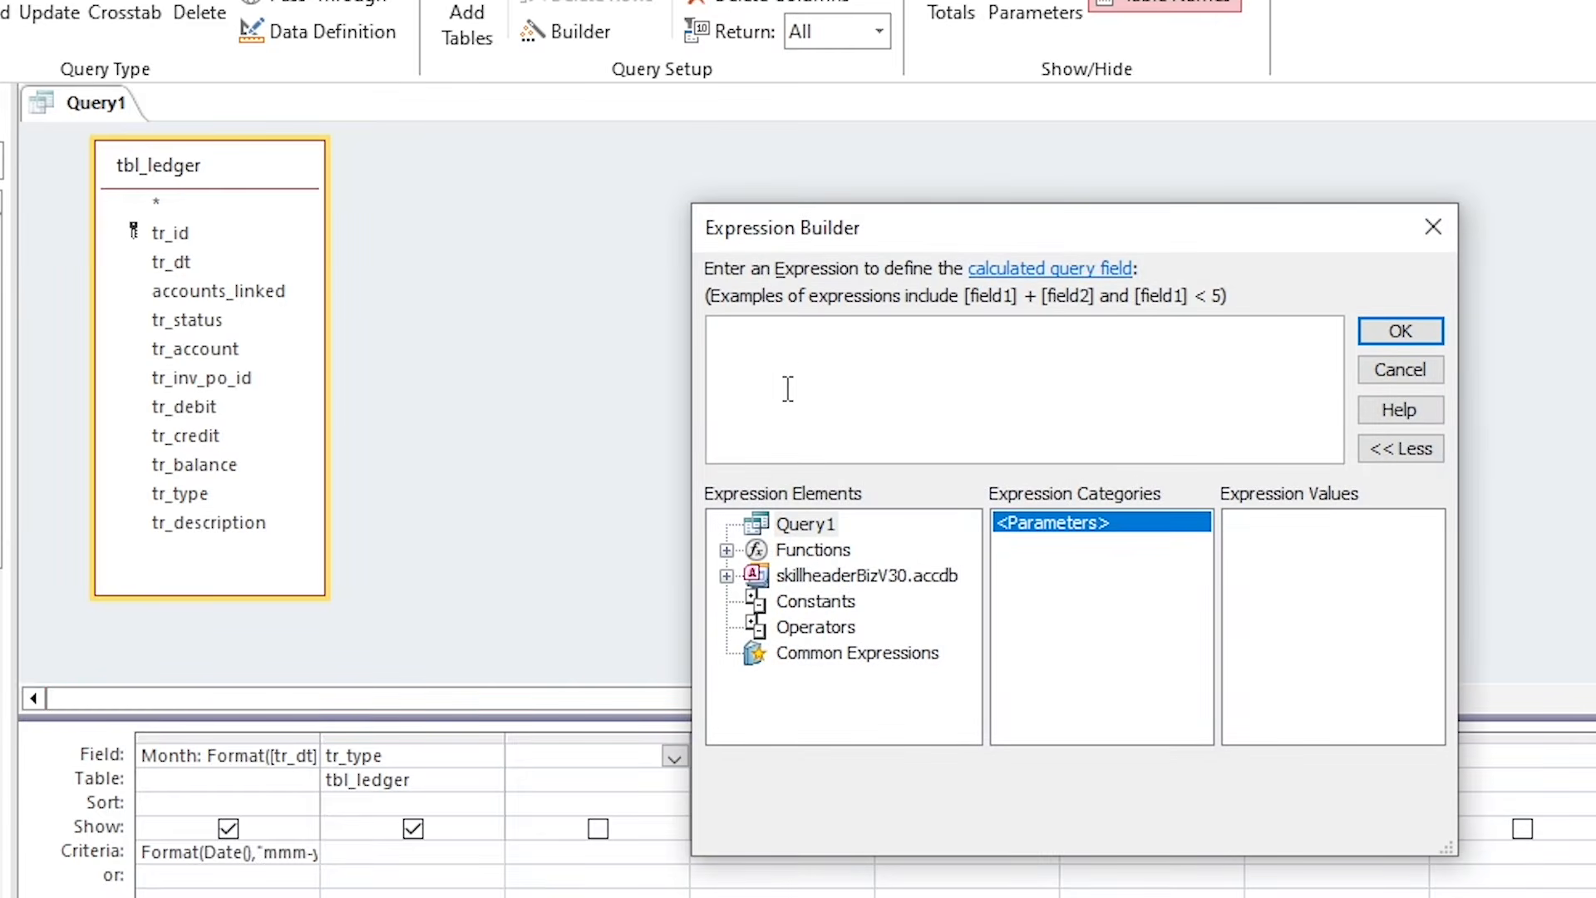
pyautogui.write('Bal: iif([')
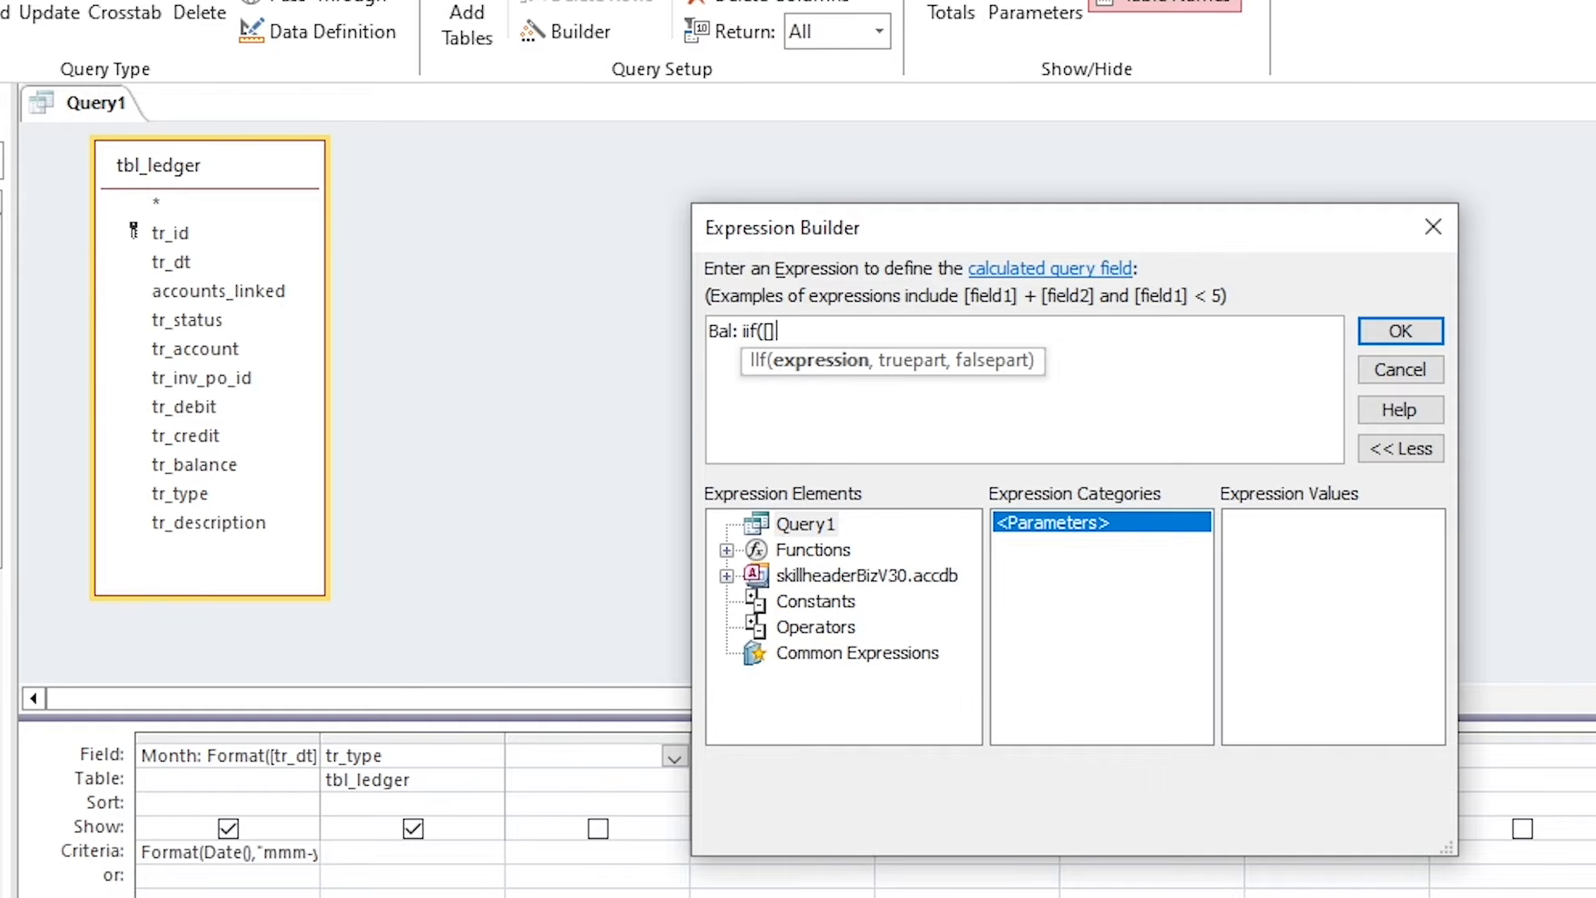
pyautogui.press('Left')
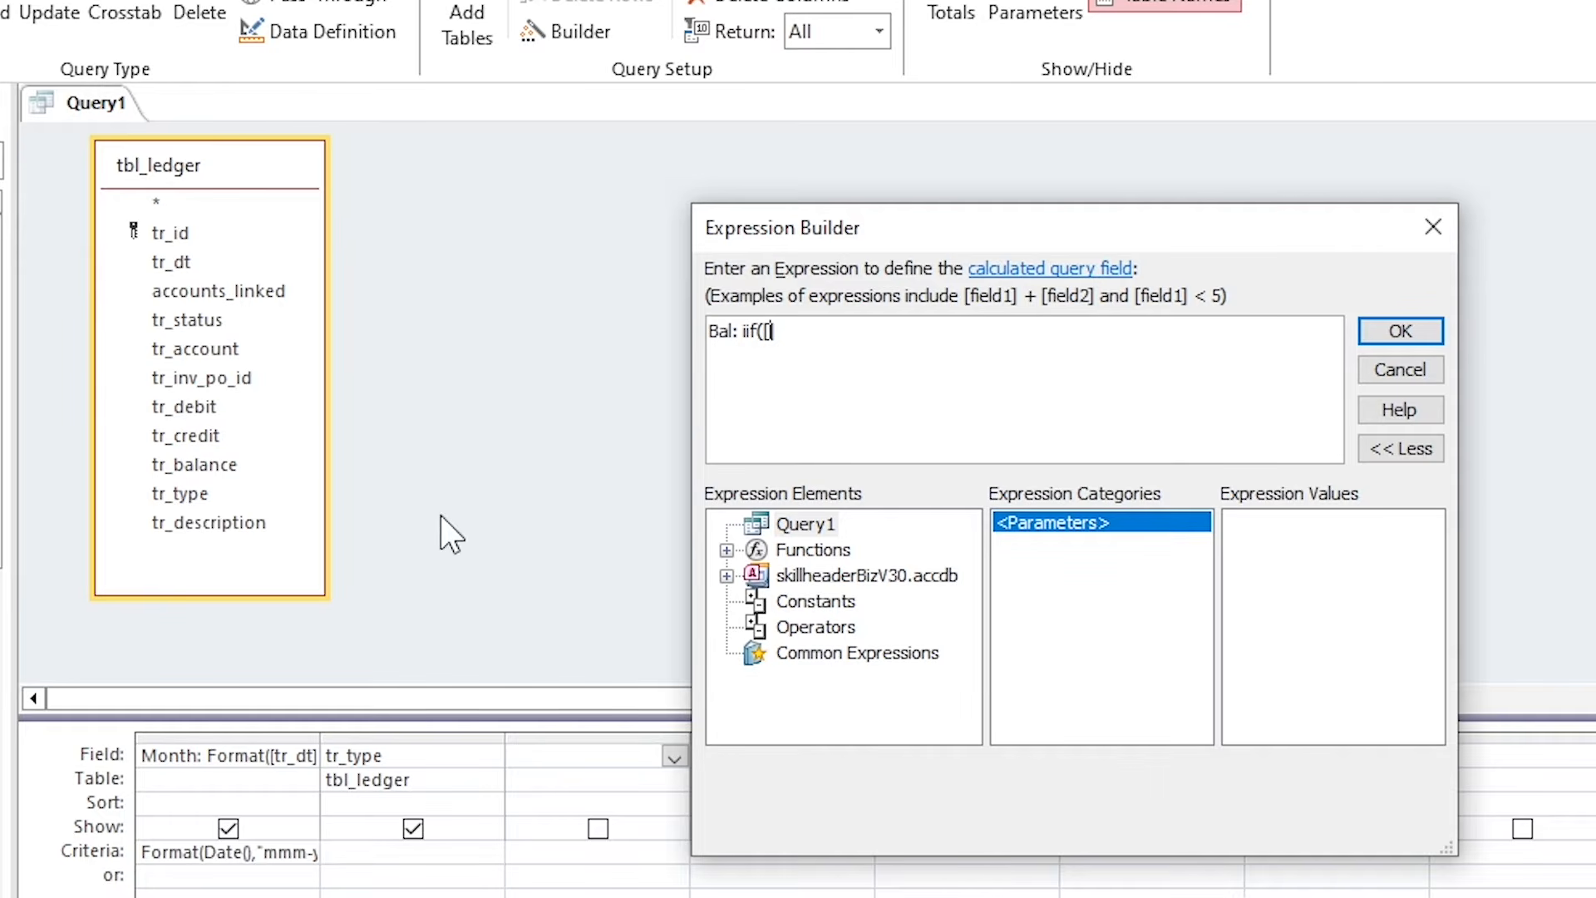
pyautogui.write('tr_balance]')
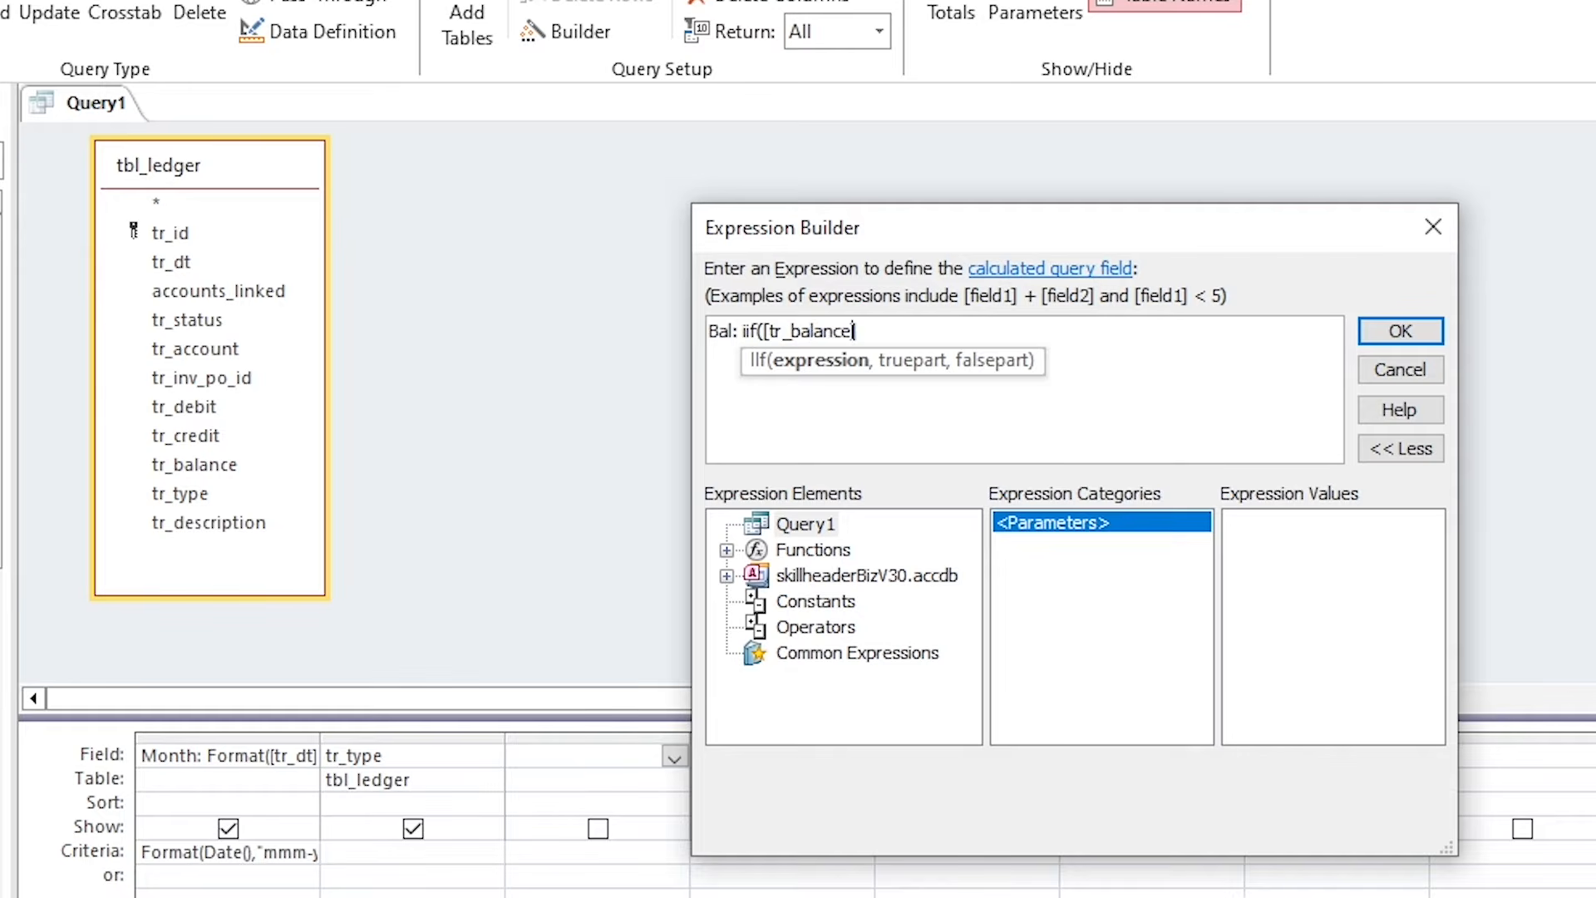
pyautogui.write(' <0,')
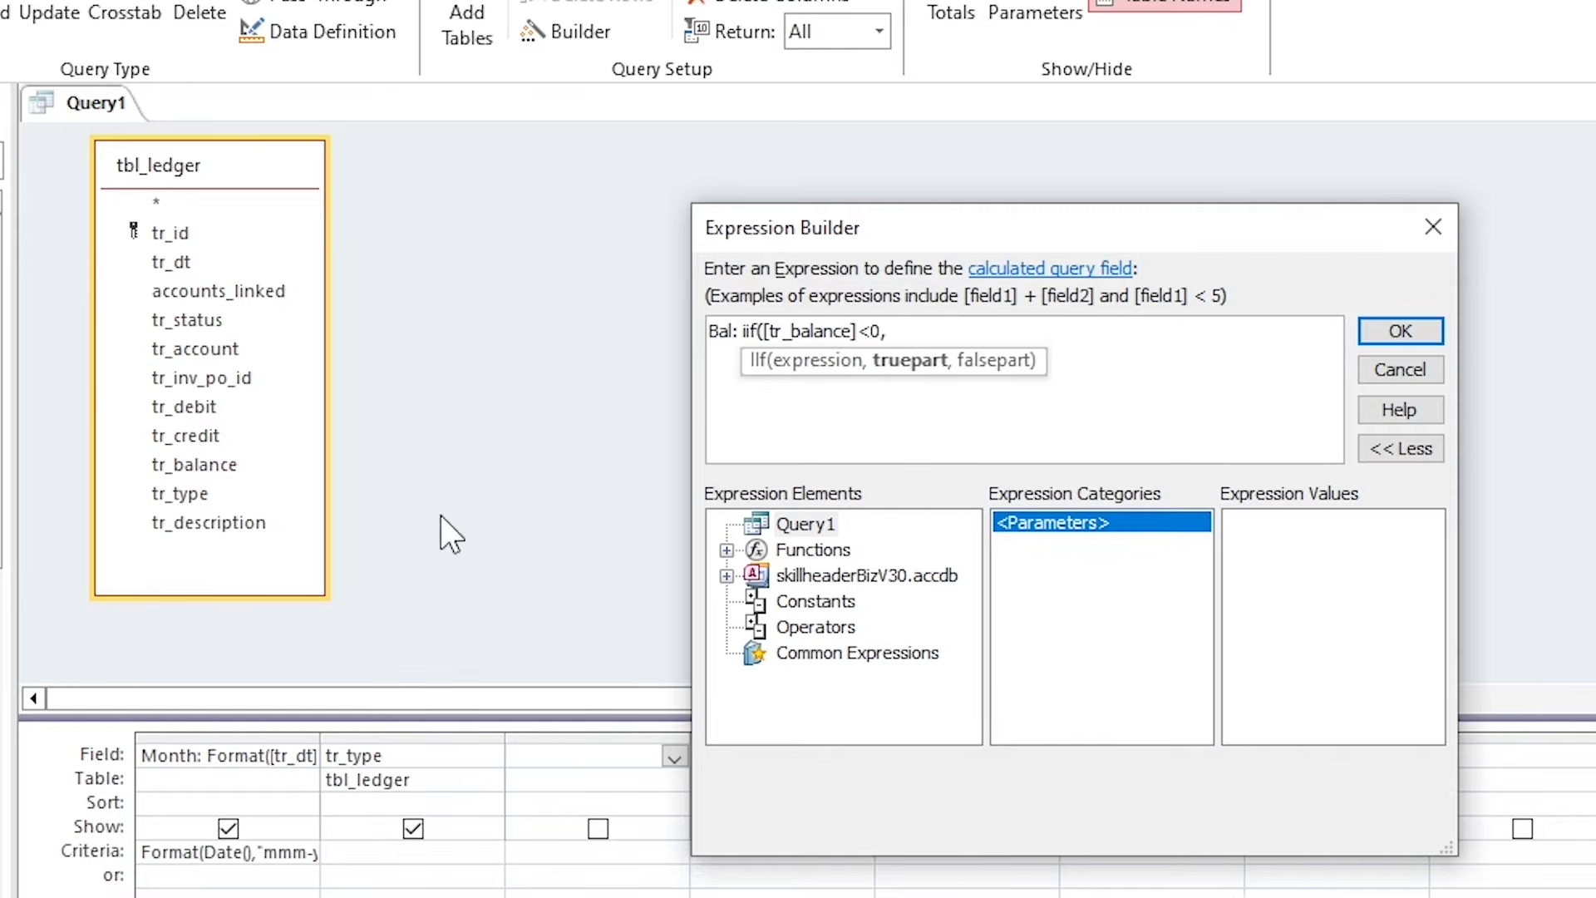
pyautogui.write('[tr_balance')
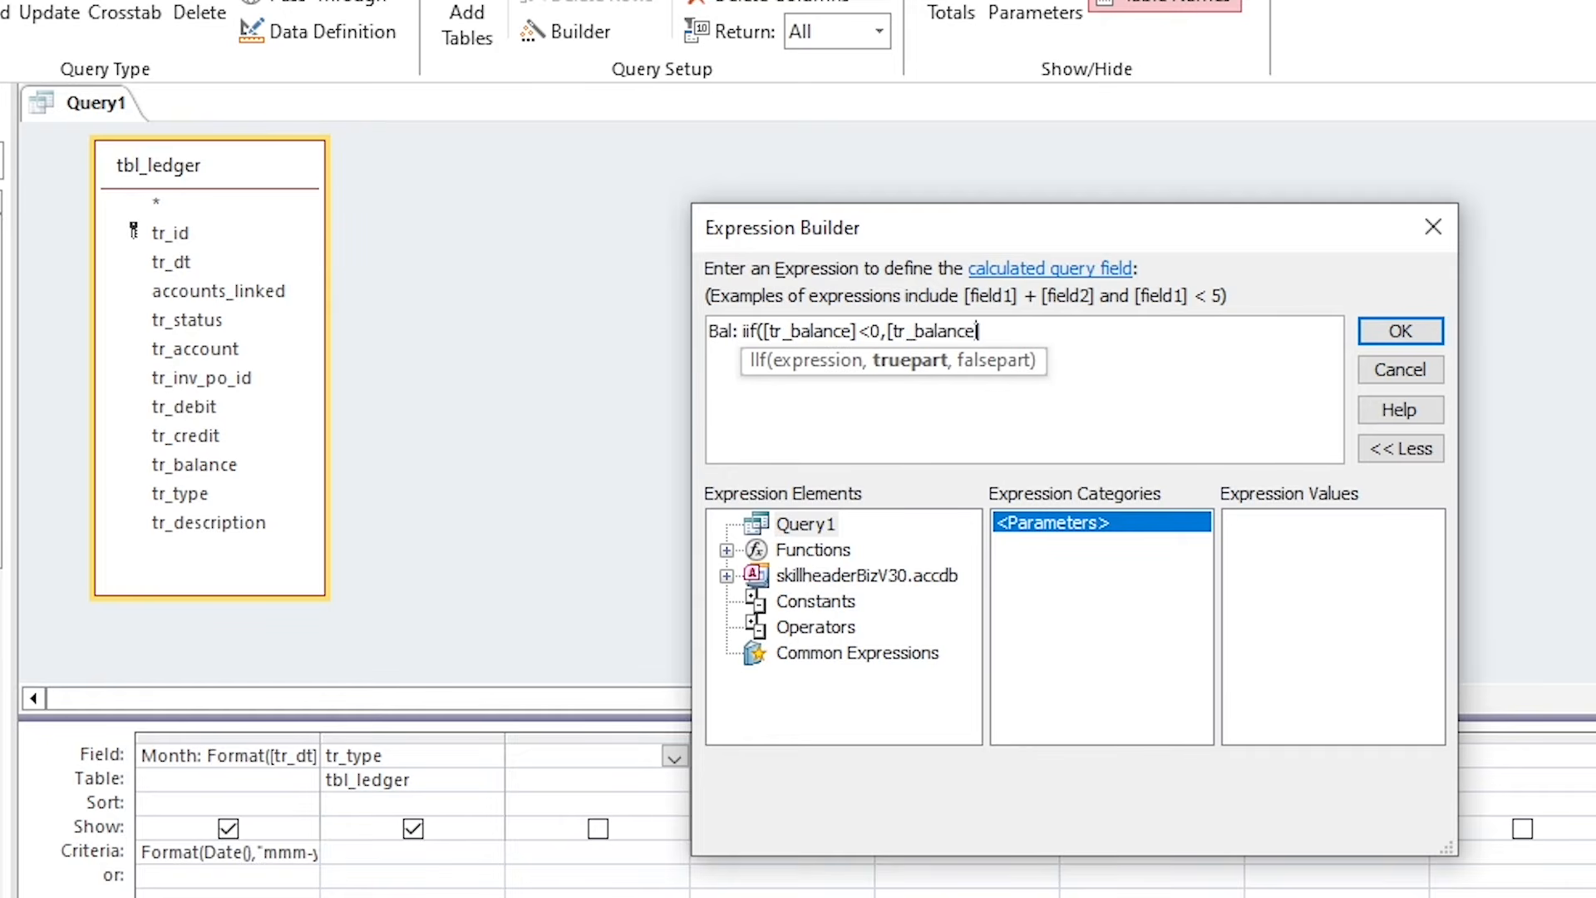
pyautogui.write(']')
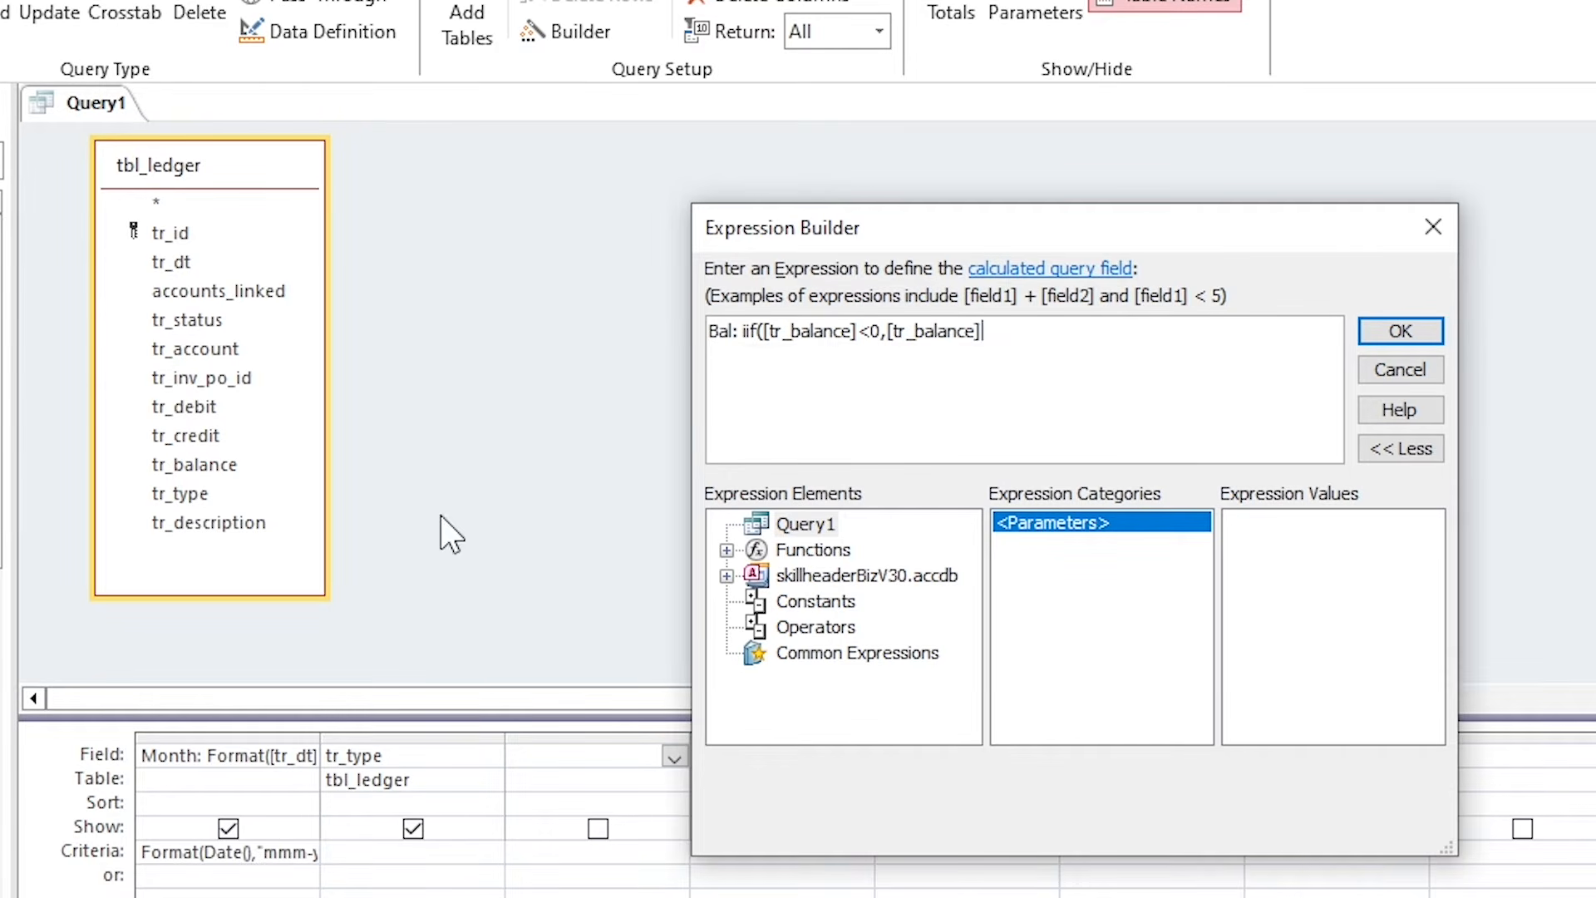
pyautogui.write('*-1,')
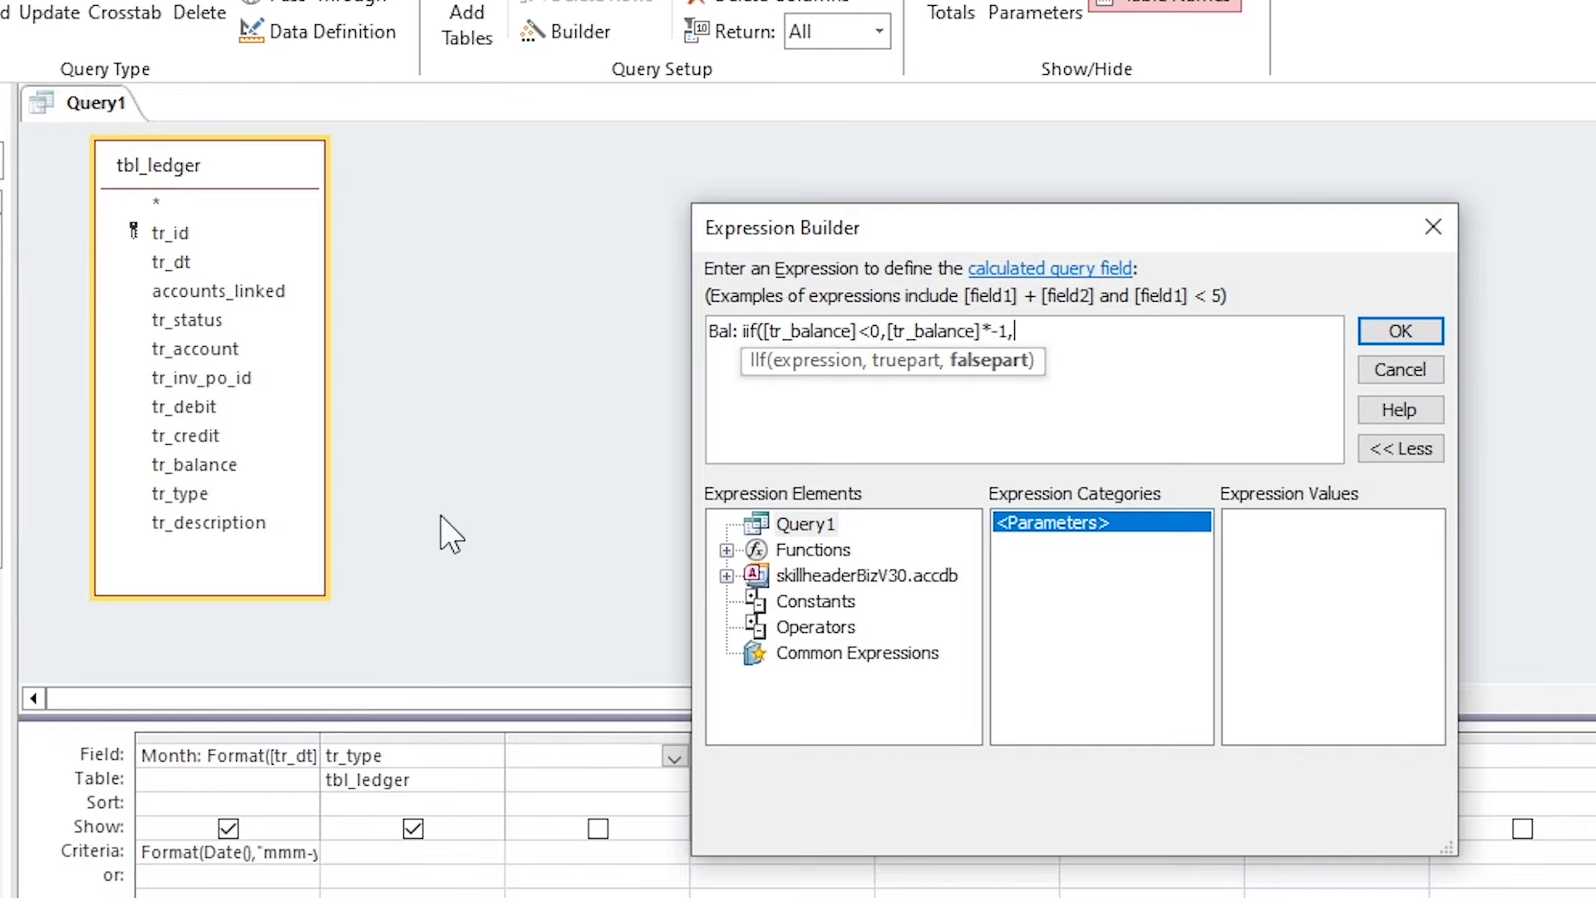
pyautogui.write('[tr_balance])')
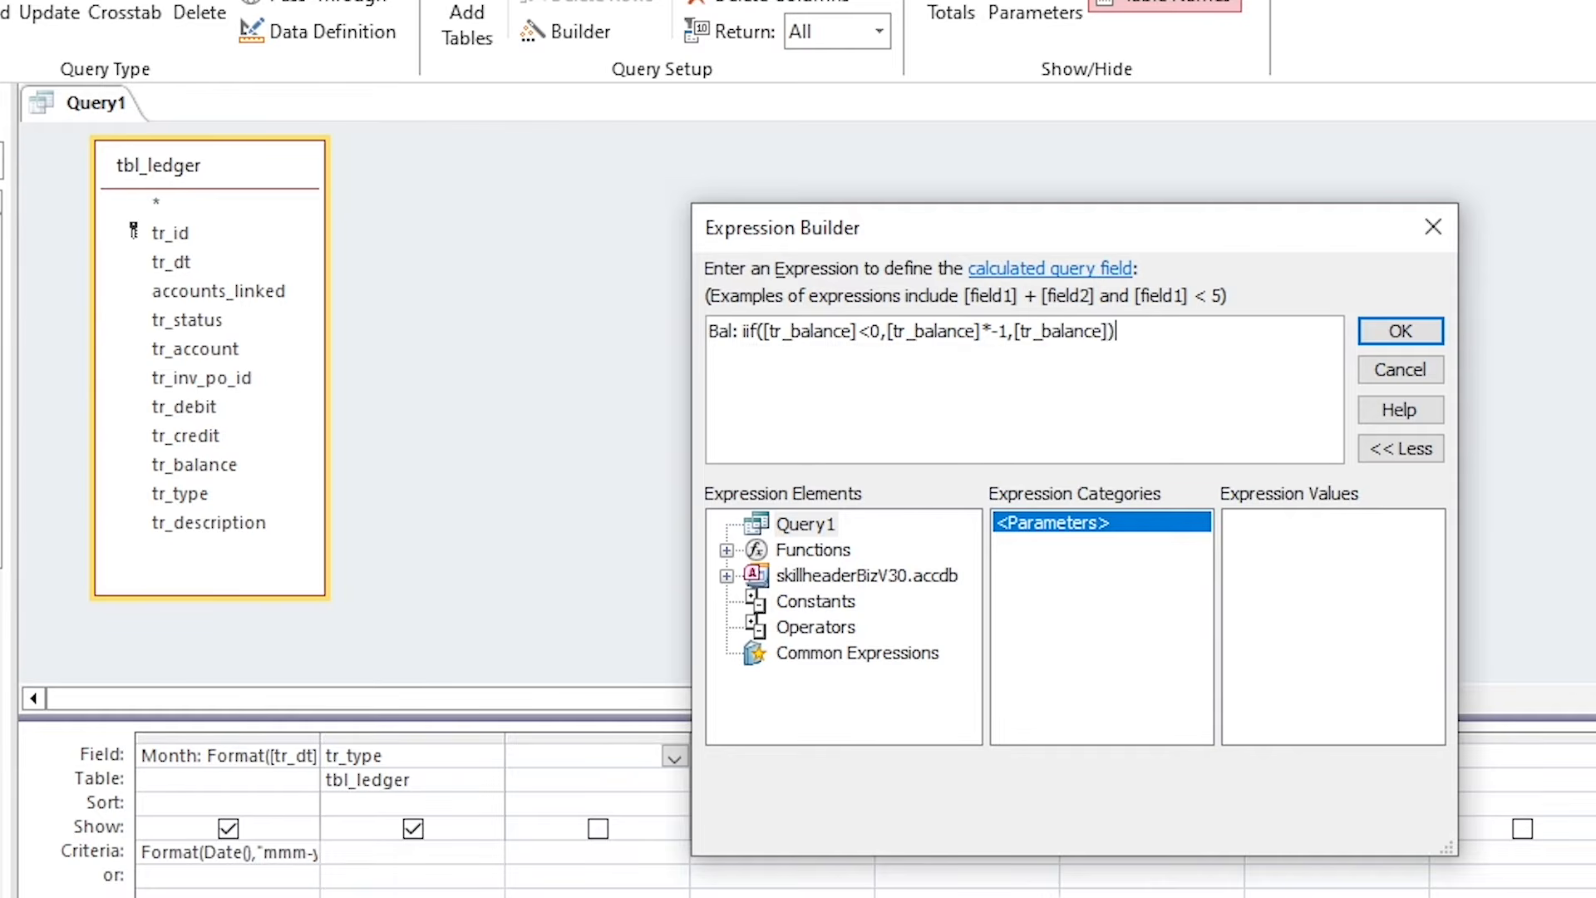
pyautogui.moveTo(766, 332); pyautogui.dragTo(1135, 331)
pyautogui.click(1138, 330)
pyautogui.click(1400, 331)
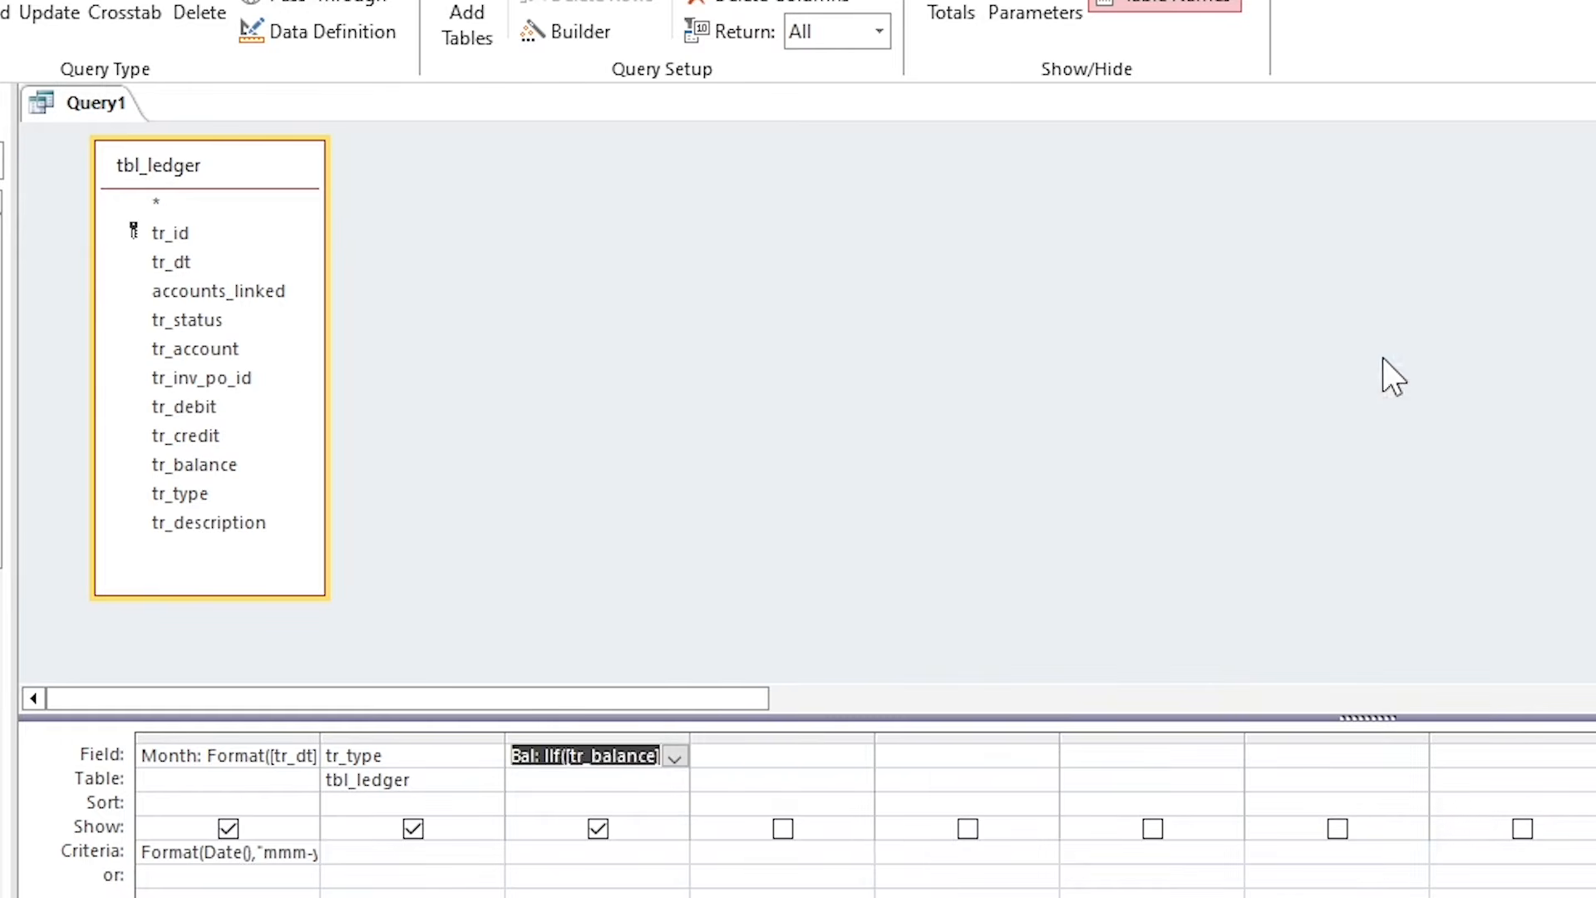
pyautogui.click(623, 754)
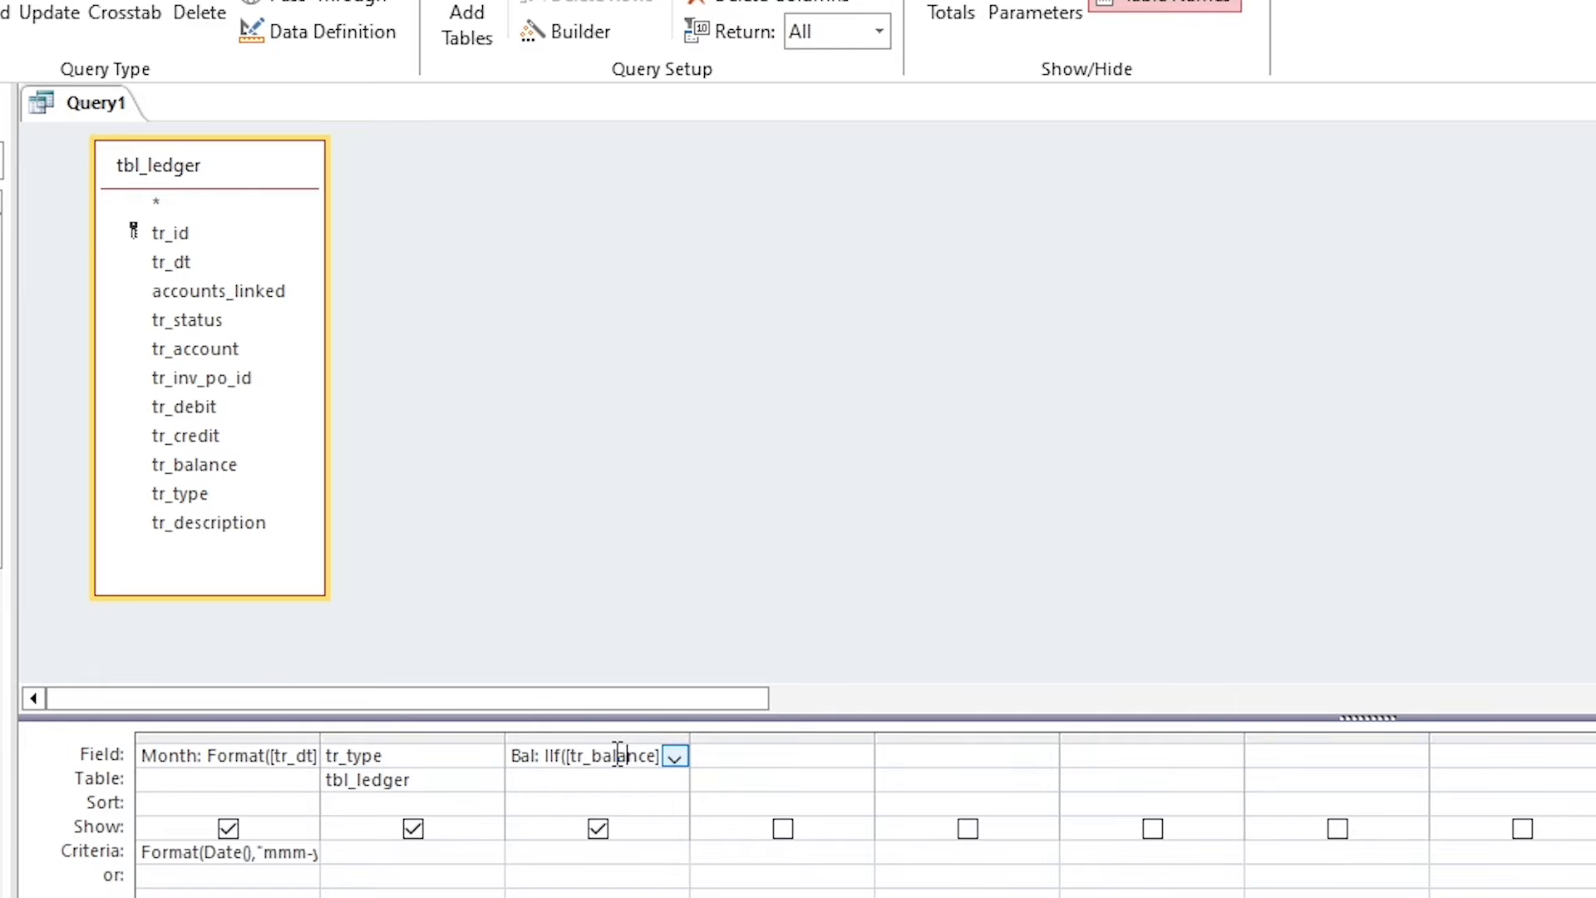
pyautogui.hotkey('ctrl', 's')
# Name the query q_analysis_4 and run it to check the Jun-25 rows' positive Bal amounts.
pyautogui.write('q_an')
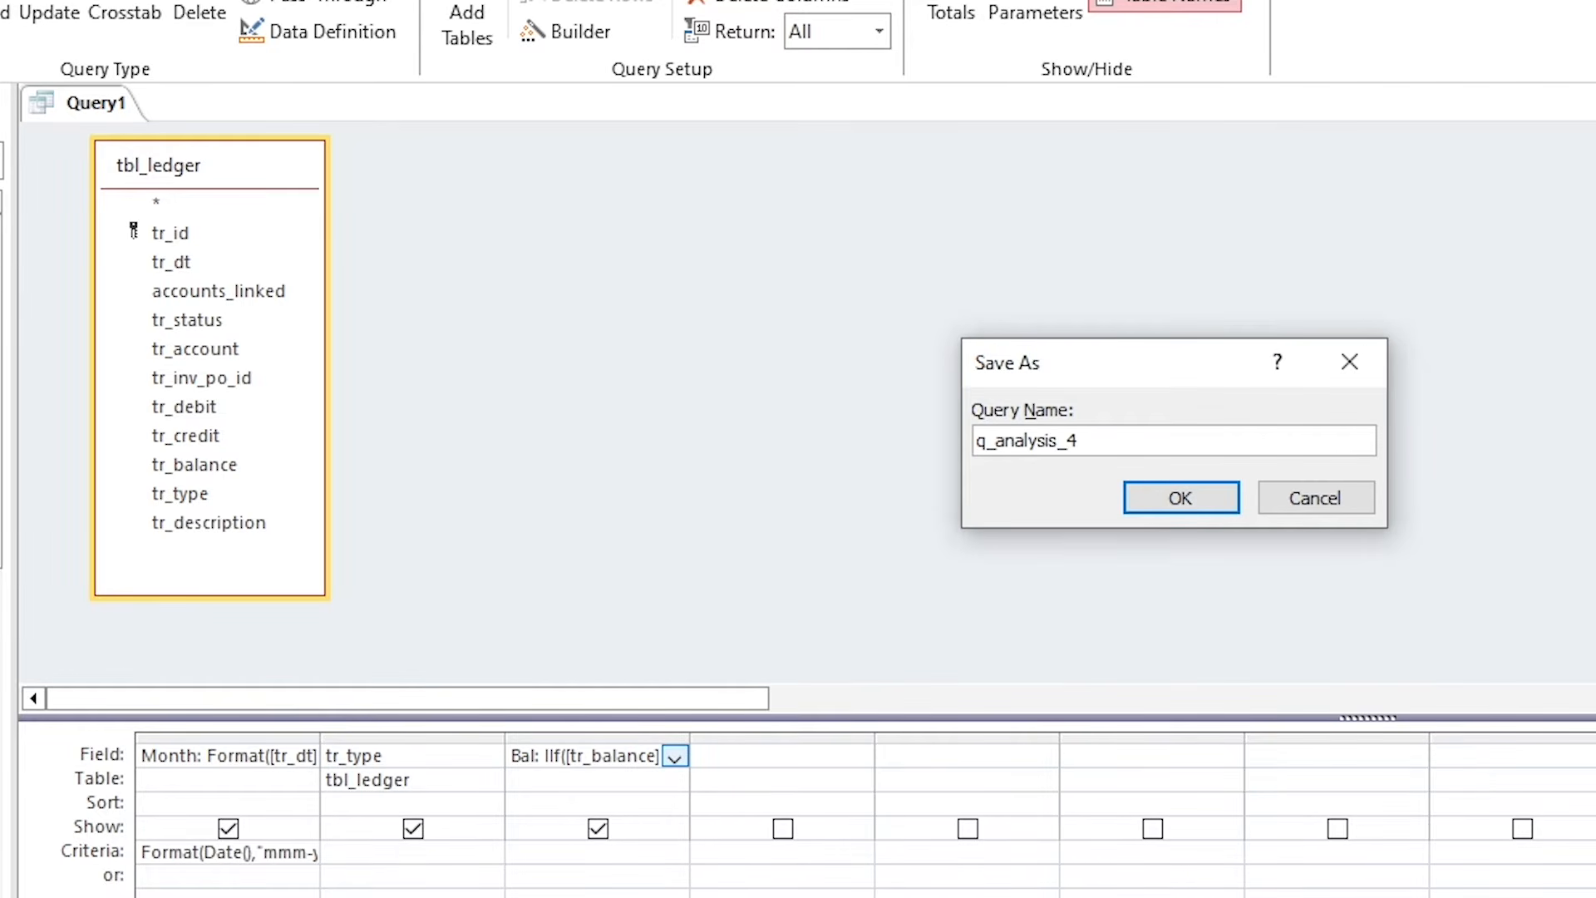
pyautogui.write('alysis_4')
pyautogui.click(1180, 497)
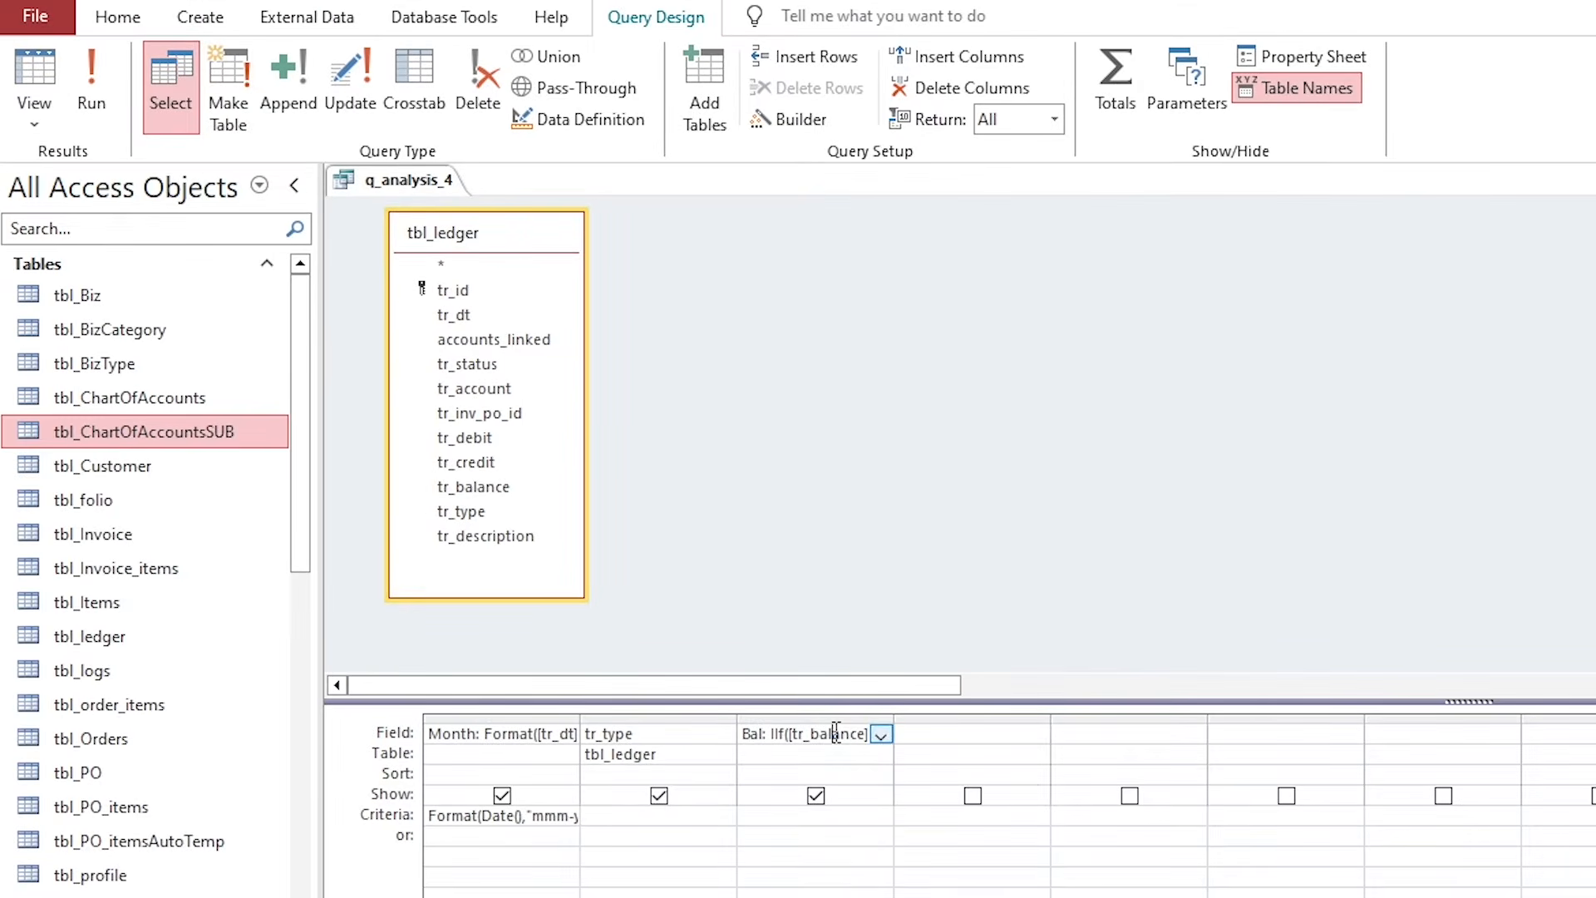
pyautogui.click(34, 79)
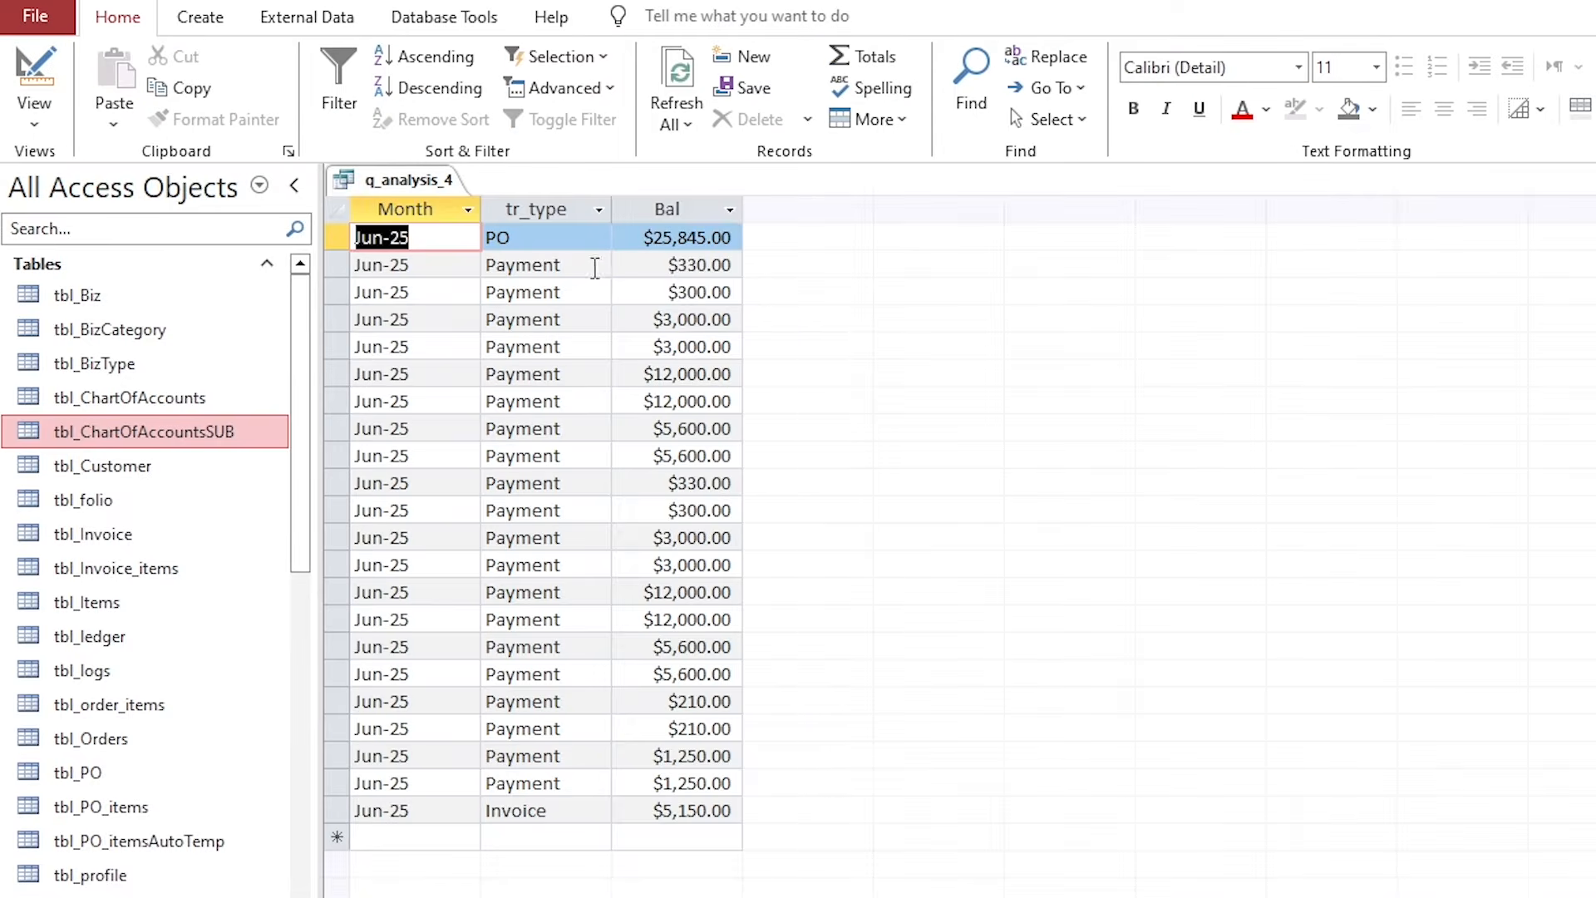
pyautogui.click(680, 267)
pyautogui.click(674, 319)
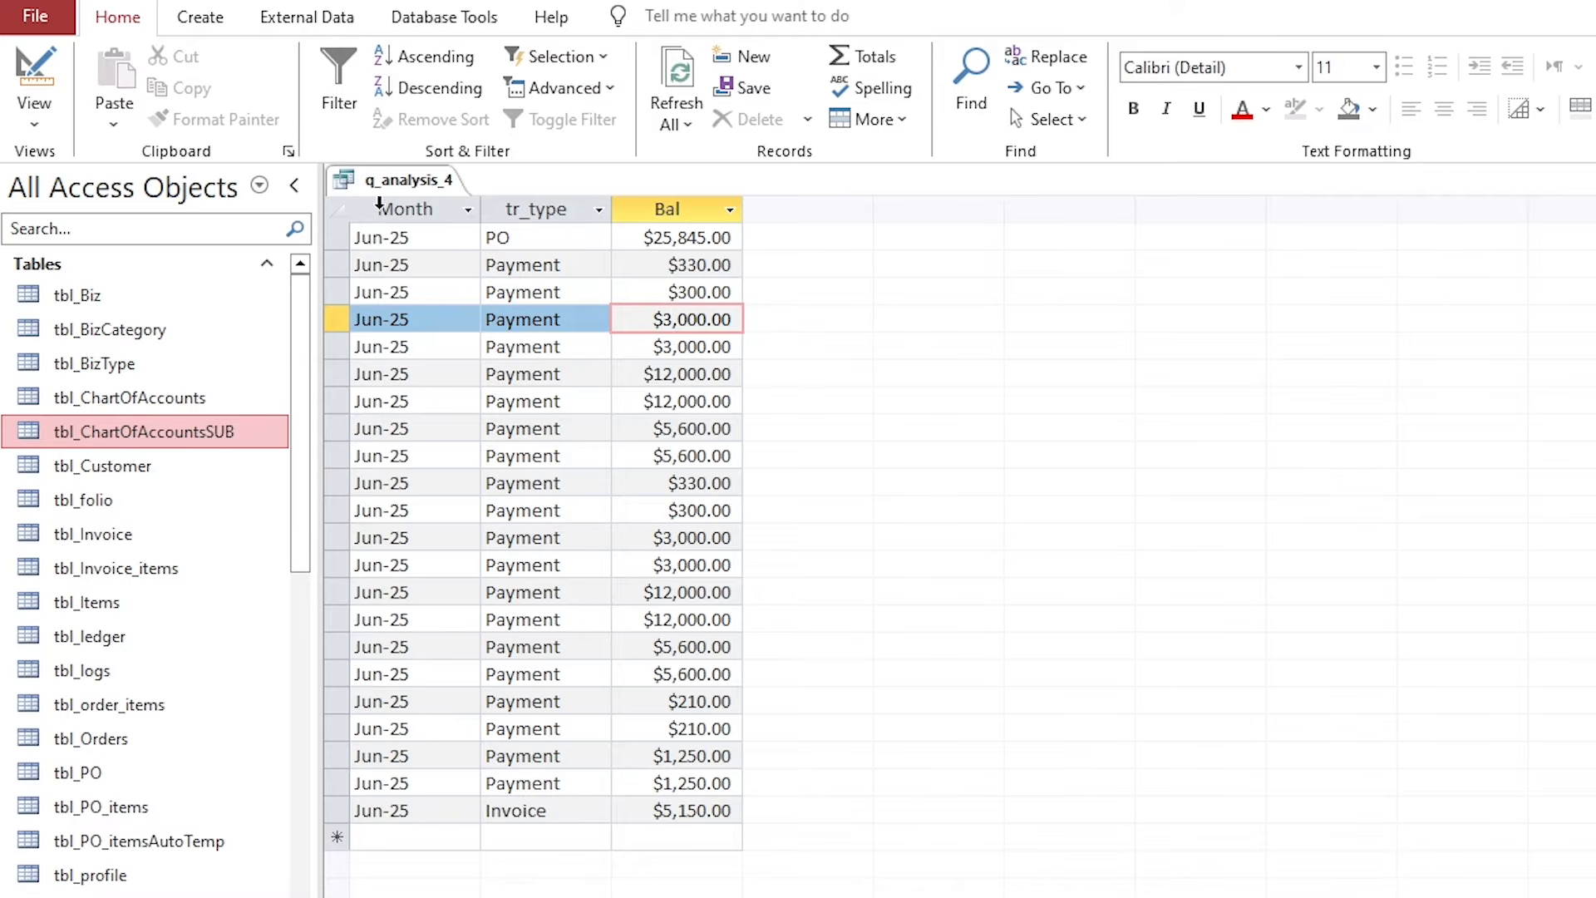
pyautogui.rightClick(414, 183)
# Turn on Totals so Month, tr_type and Bal use Group By, and verify the nine Jun-25 rows.
pyautogui.click(481, 308)
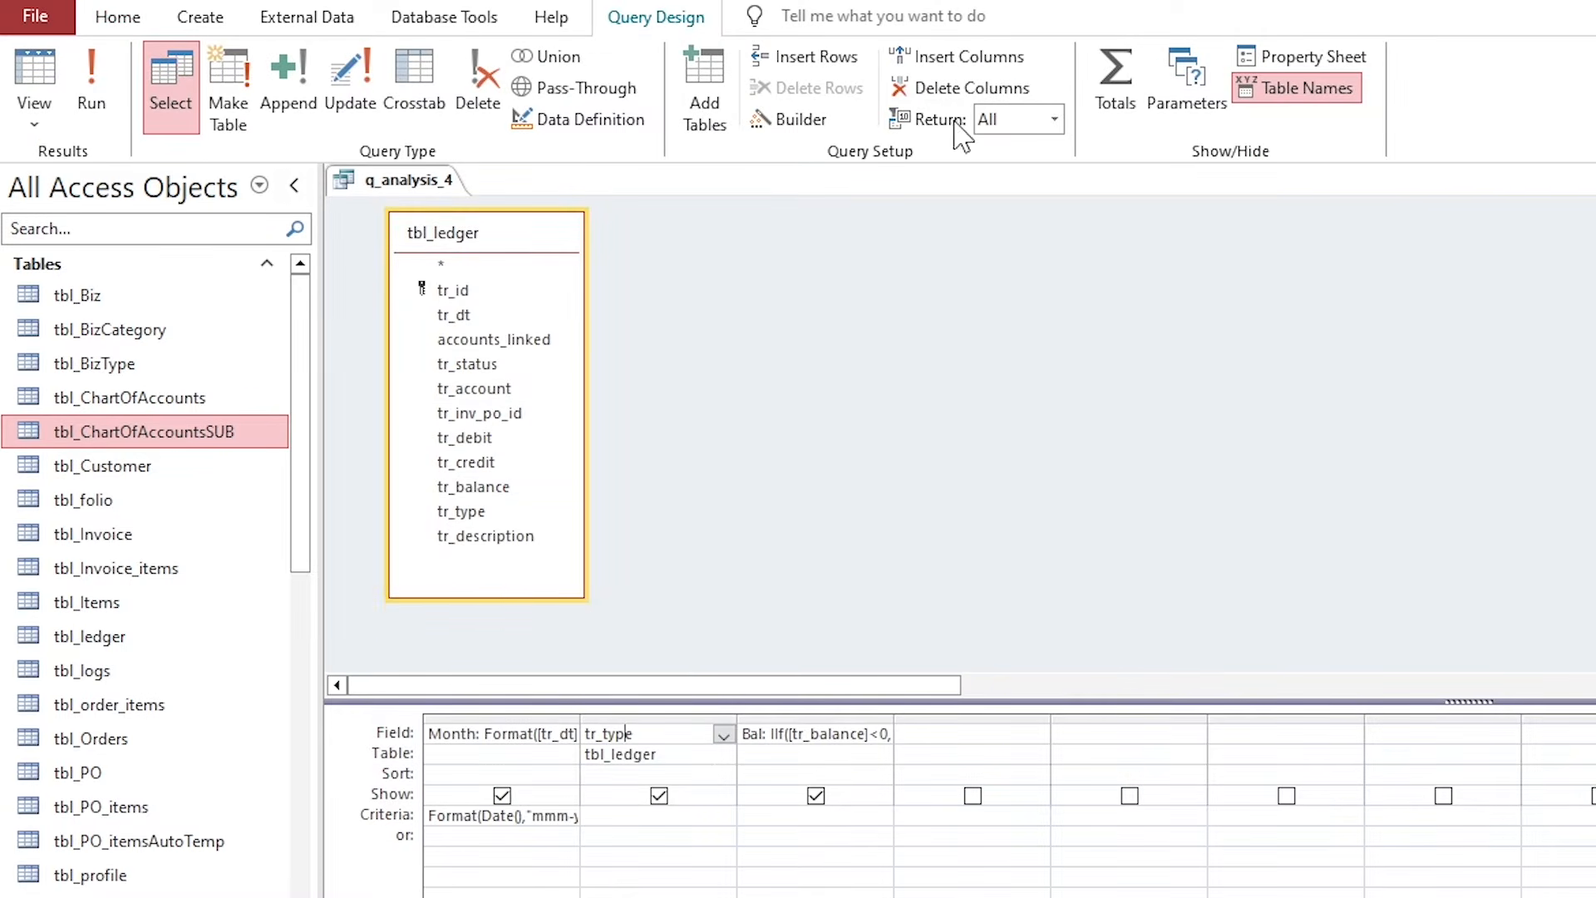
pyautogui.click(1115, 91)
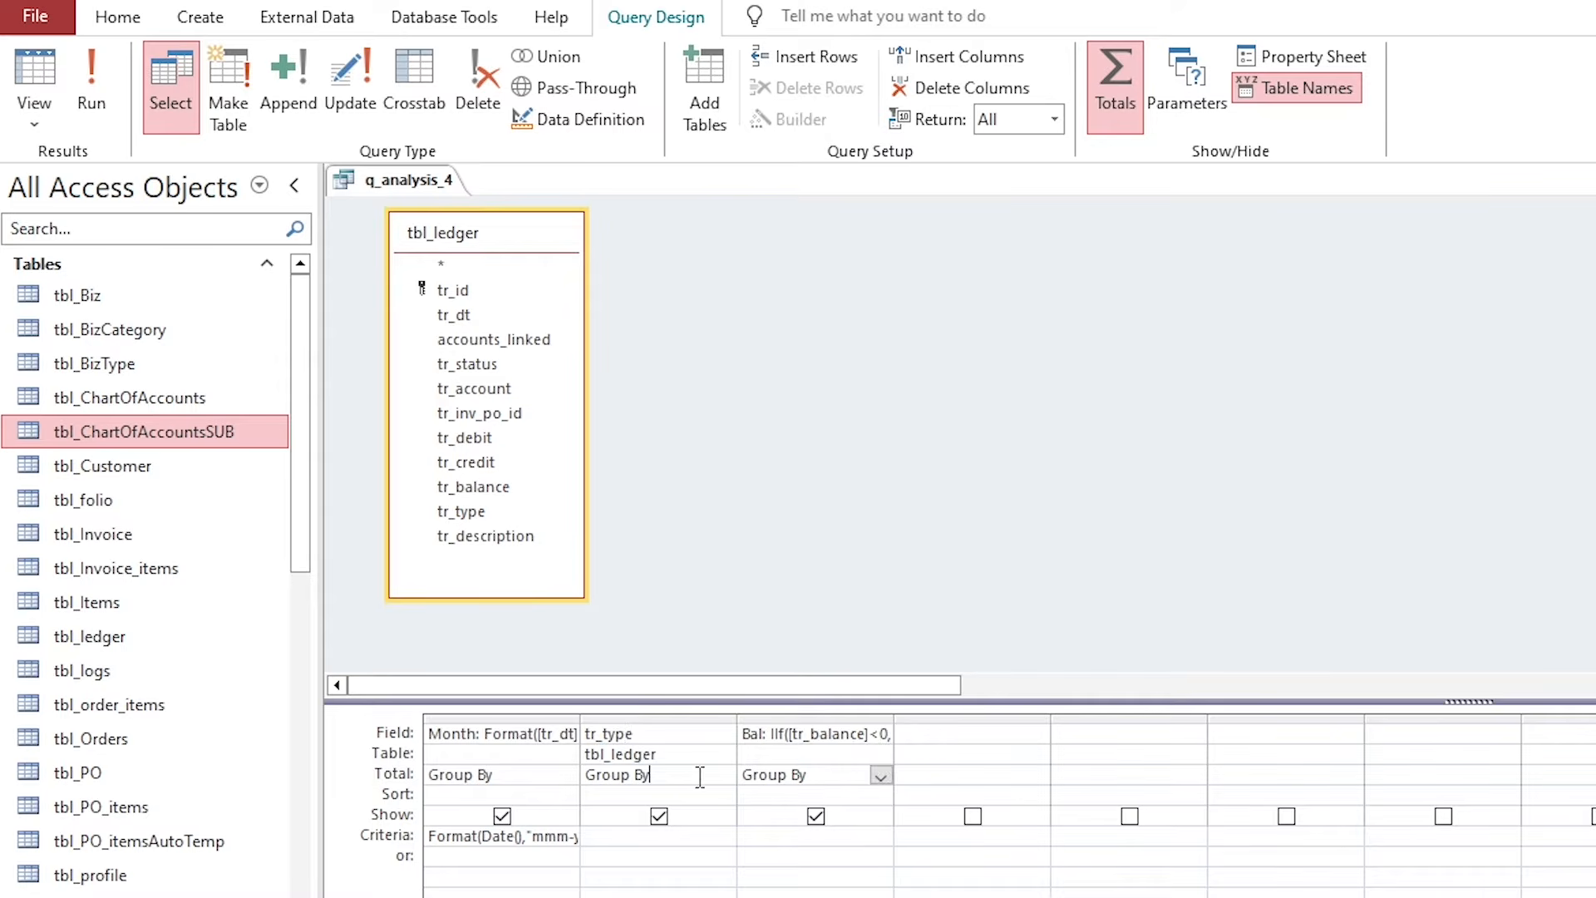
pyautogui.click(712, 777)
pyautogui.click(38, 83)
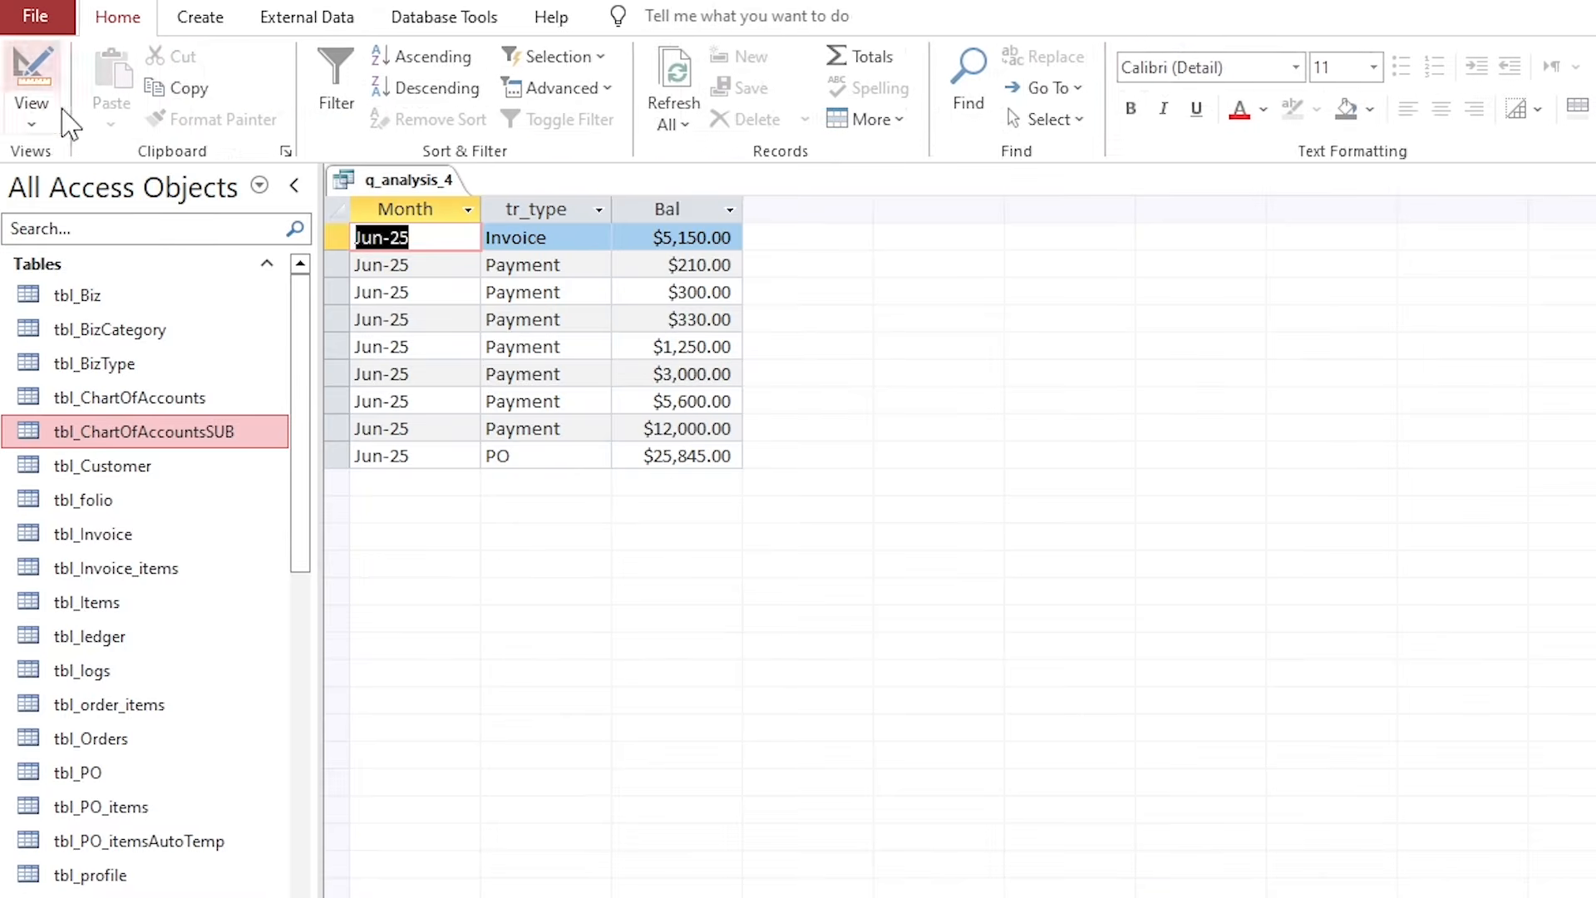
pyautogui.click(421, 238)
pyautogui.click(420, 292)
pyautogui.click(436, 346)
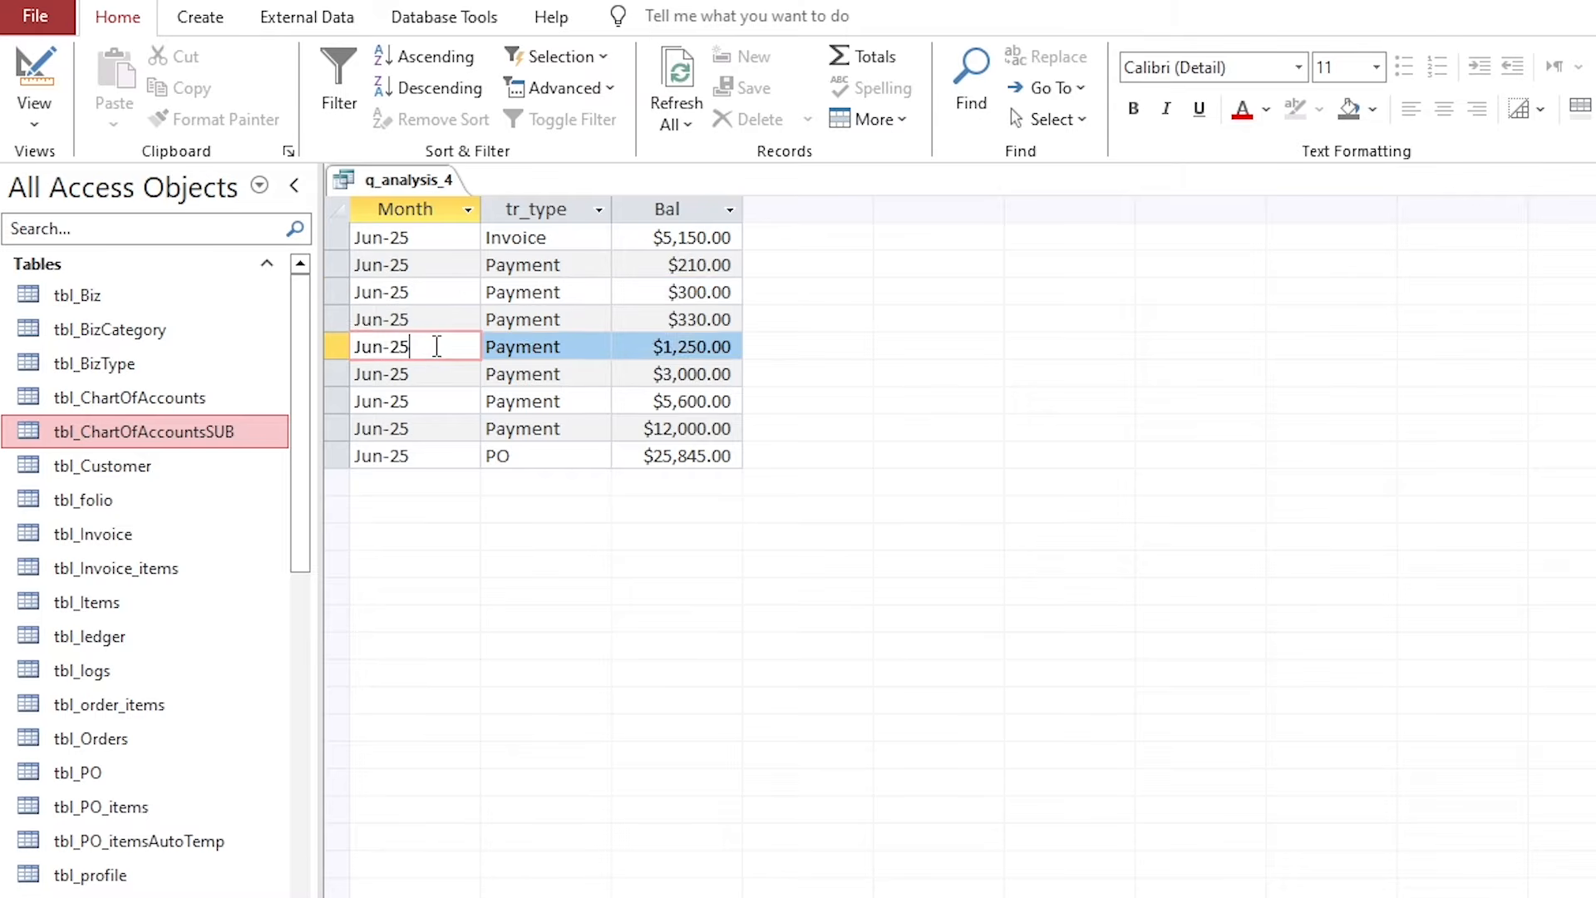
pyautogui.click(438, 376)
pyautogui.click(439, 428)
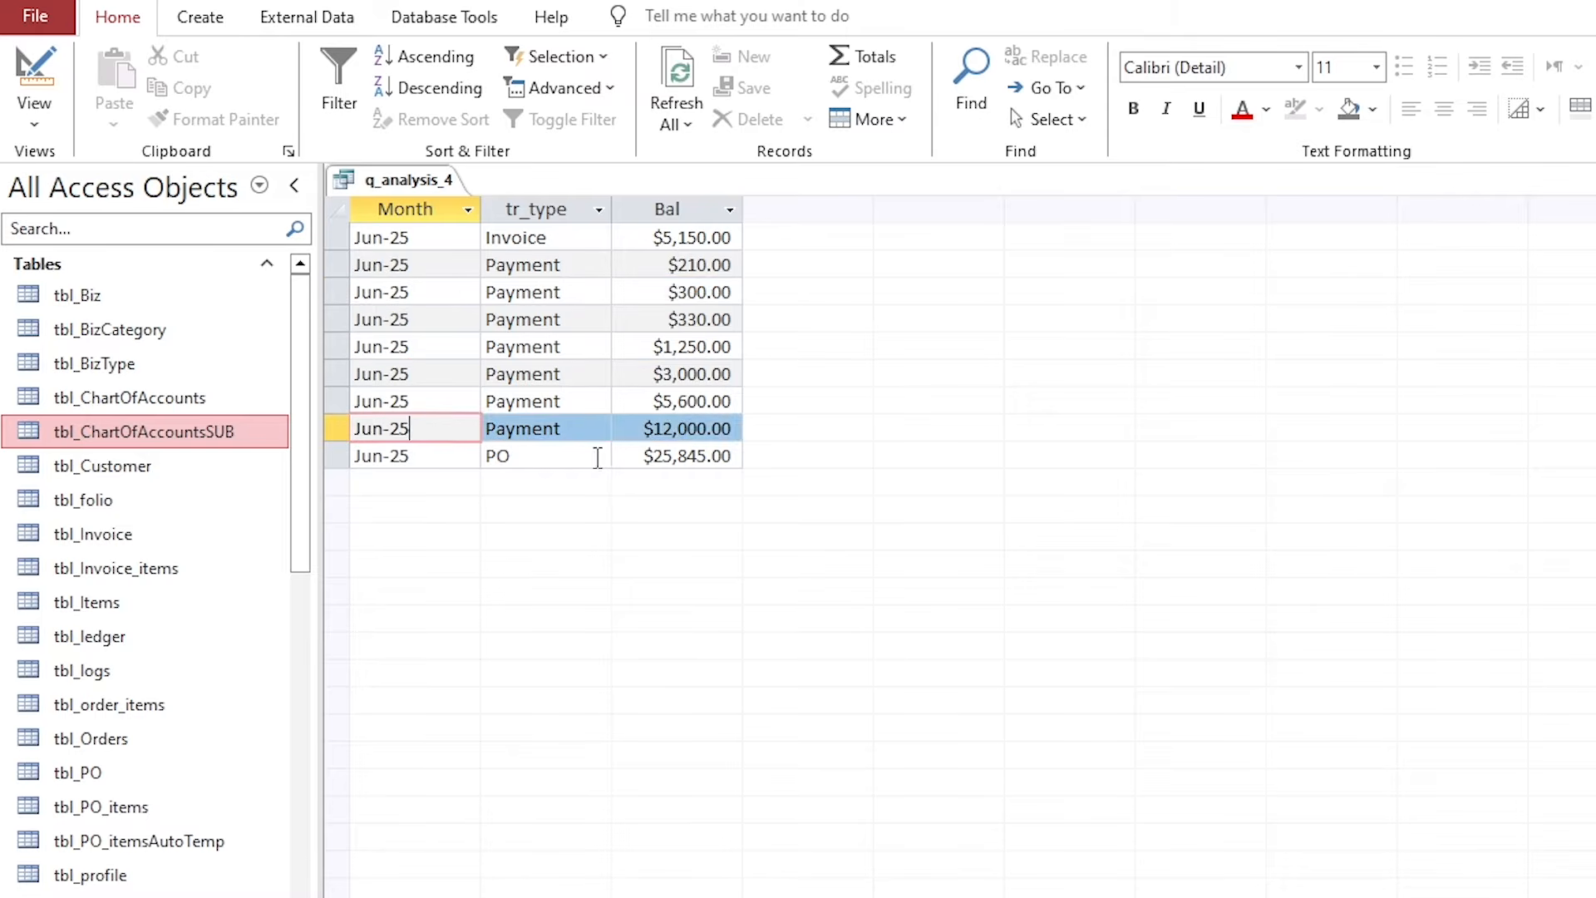
pyautogui.rightClick(423, 184)
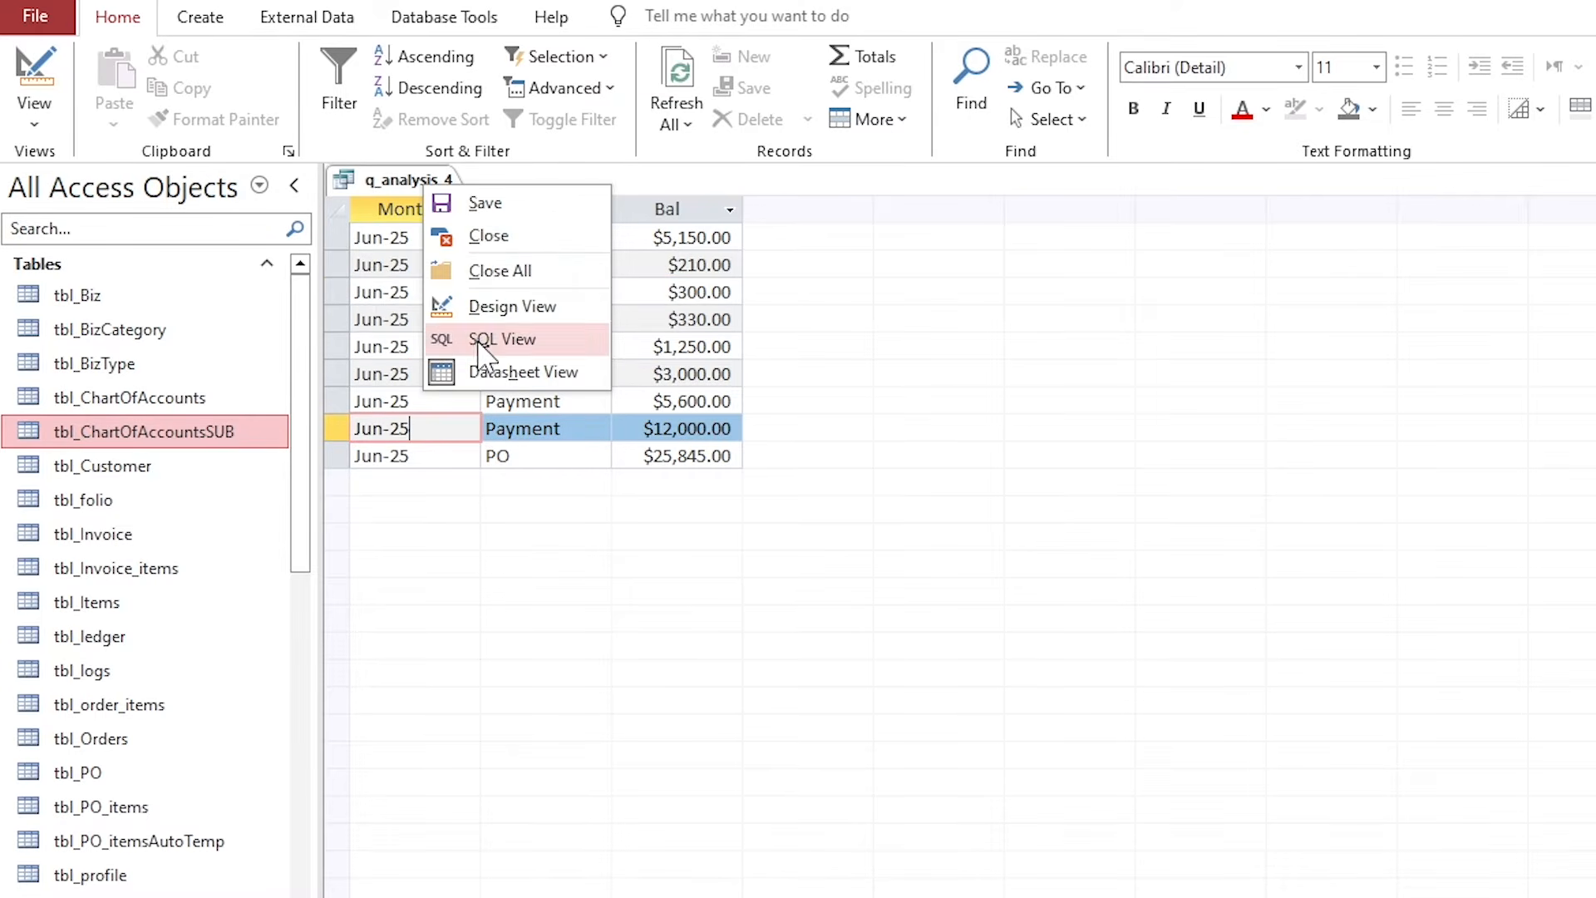
pyautogui.click(499, 307)
# Limit tr_type to "PO" Or "Invoice" and confirm the Invoice $5,150.00 and PO $25,845.00 rows.
pyautogui.click(654, 753)
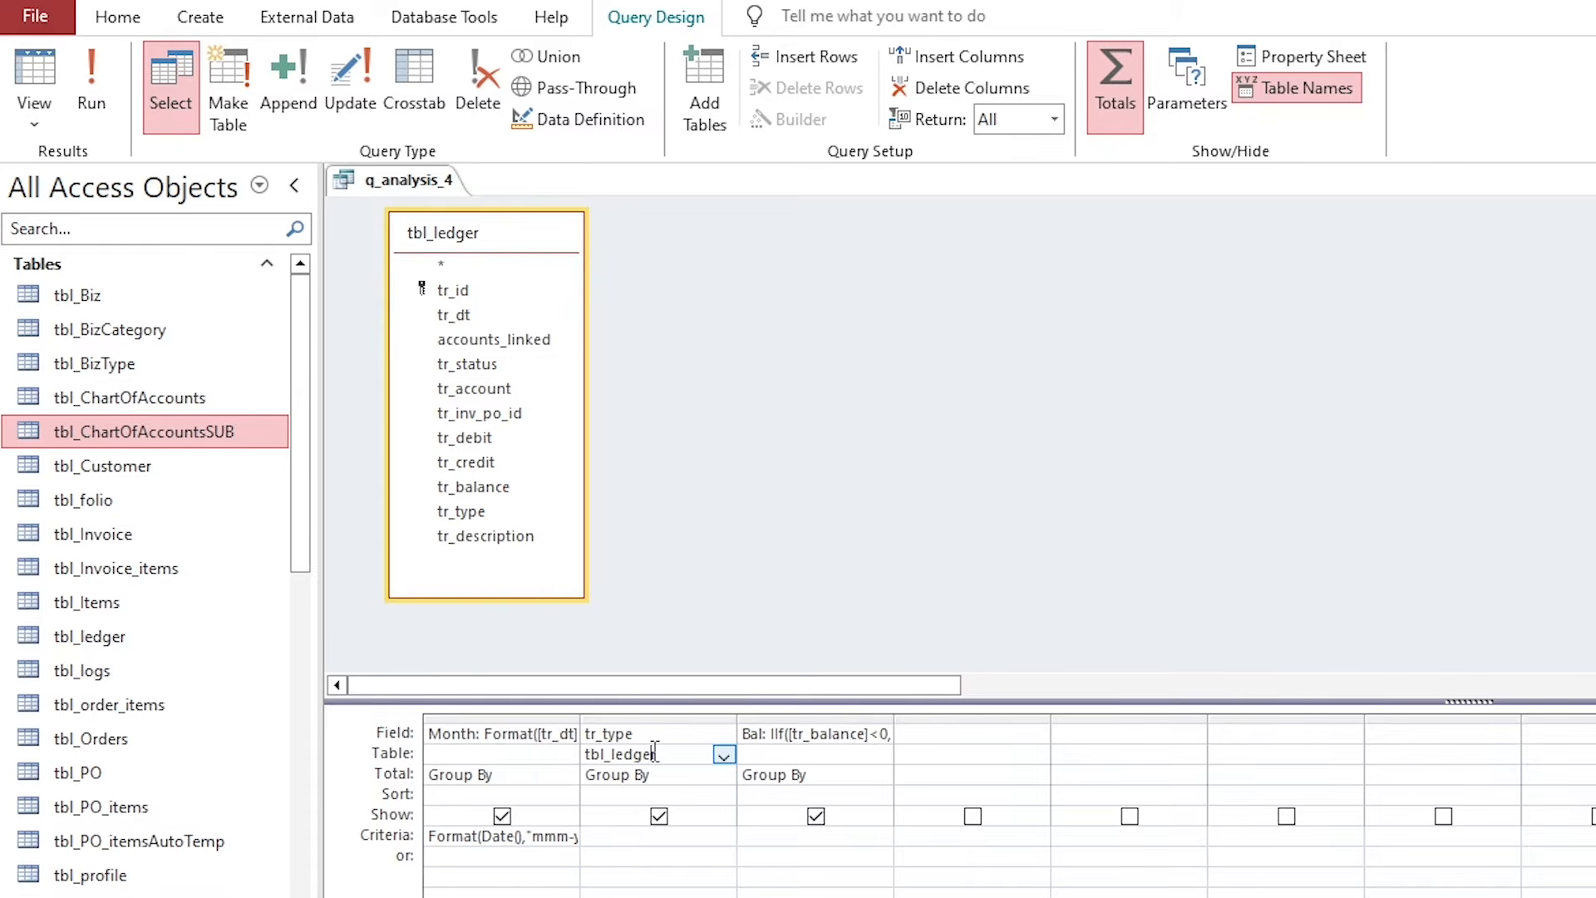
pyautogui.click(620, 841)
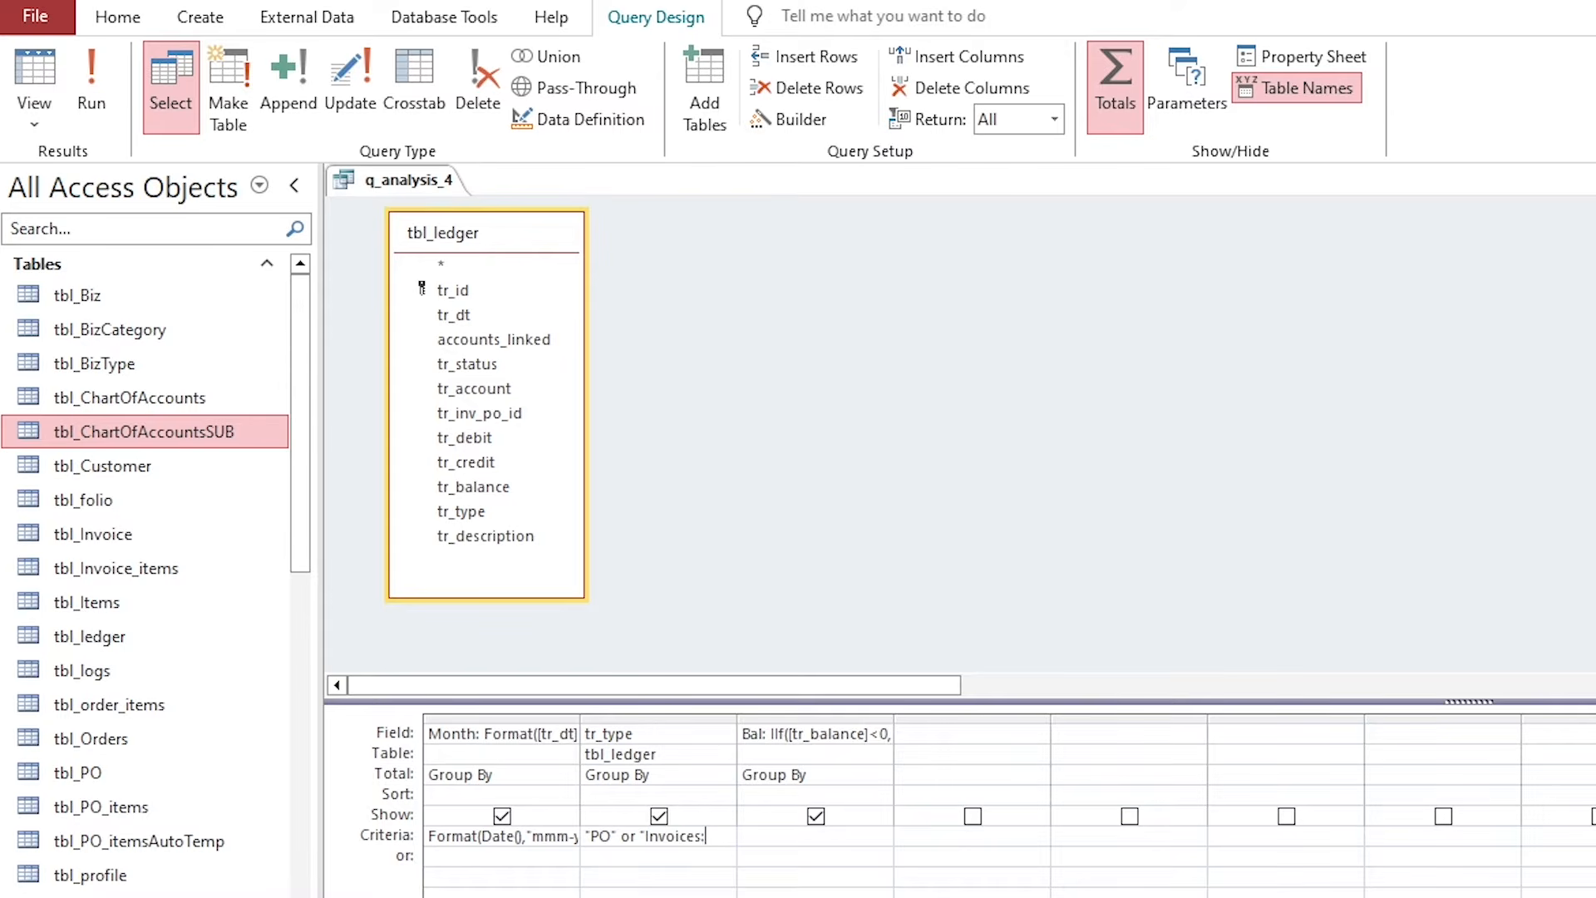
pyautogui.hotkey('shift', 'Tab')
pyautogui.click(682, 836)
pyautogui.click(34, 73)
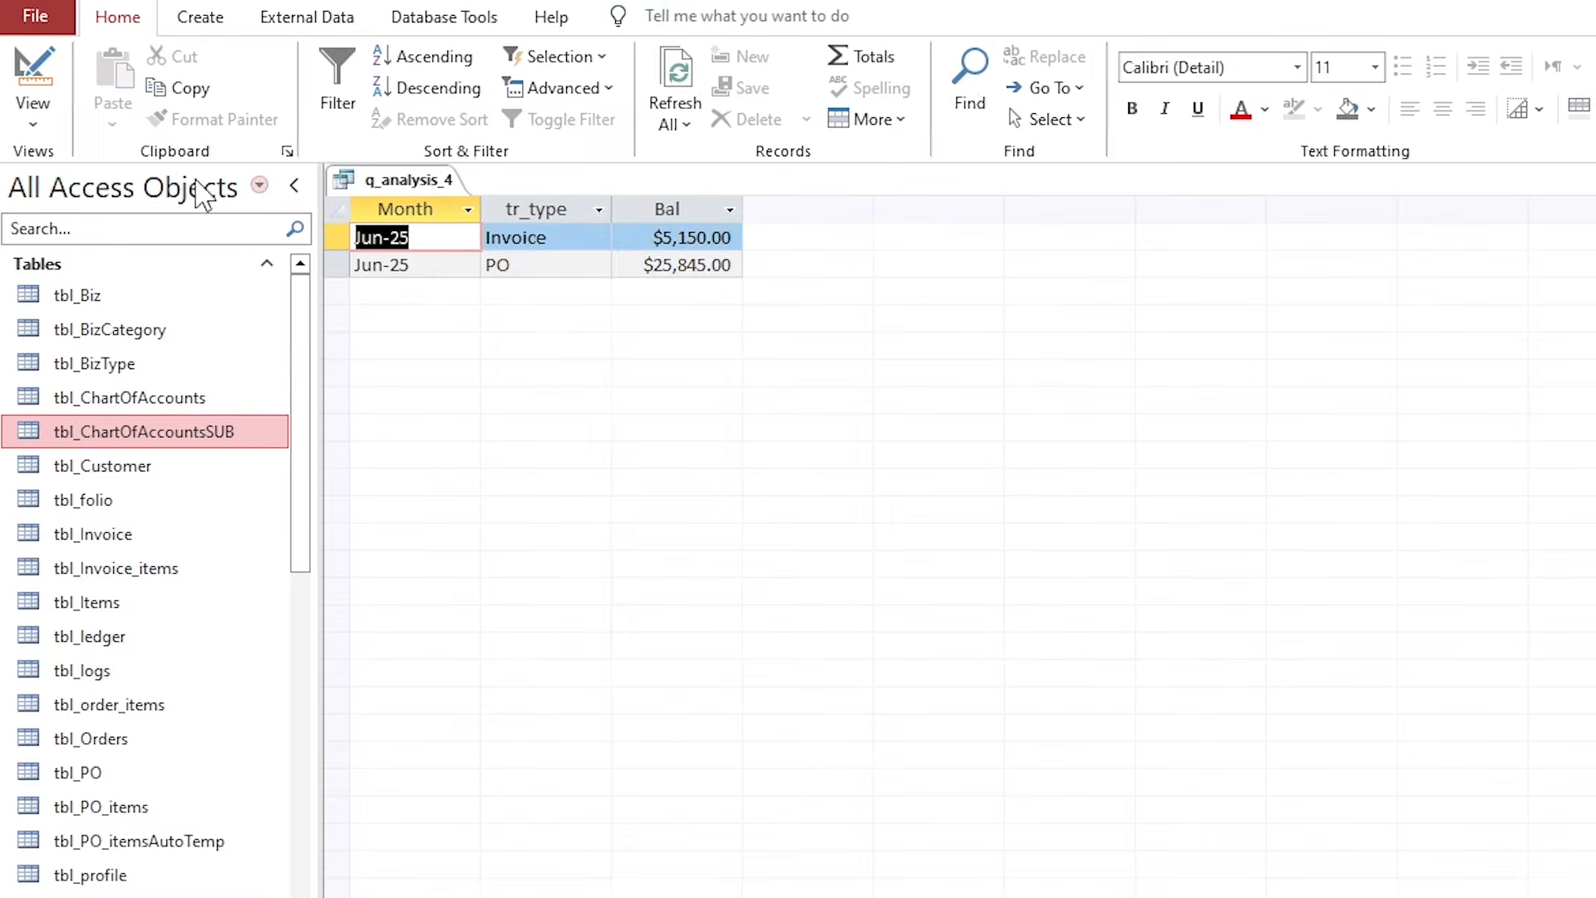
pyautogui.click(470, 268)
pyautogui.doubleClick(587, 236)
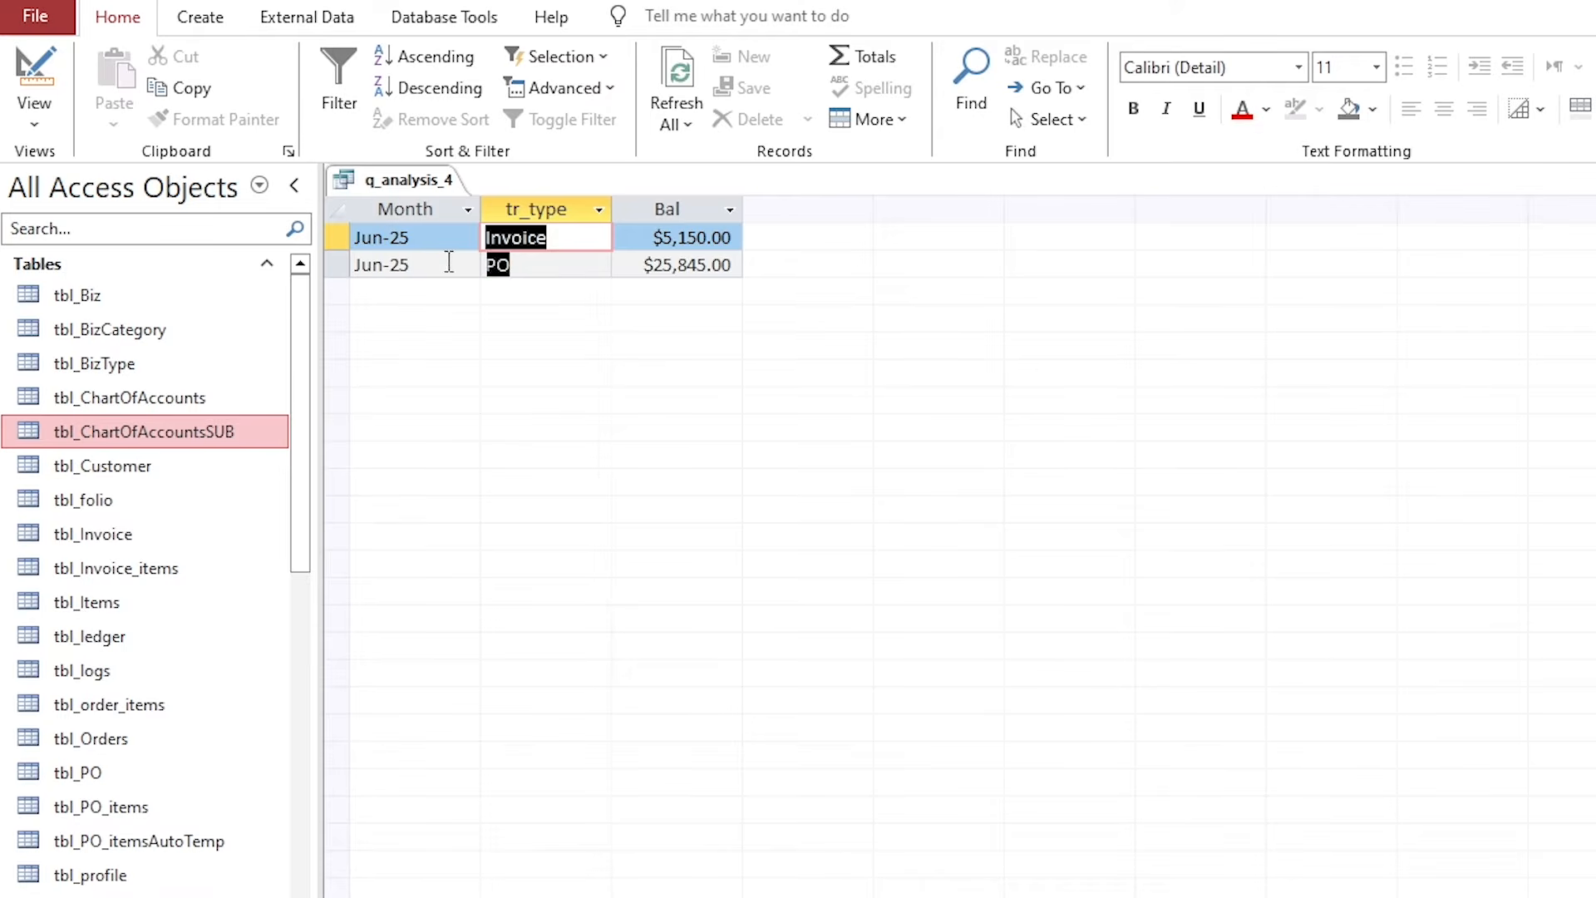
pyautogui.click(549, 262)
pyautogui.click(555, 242)
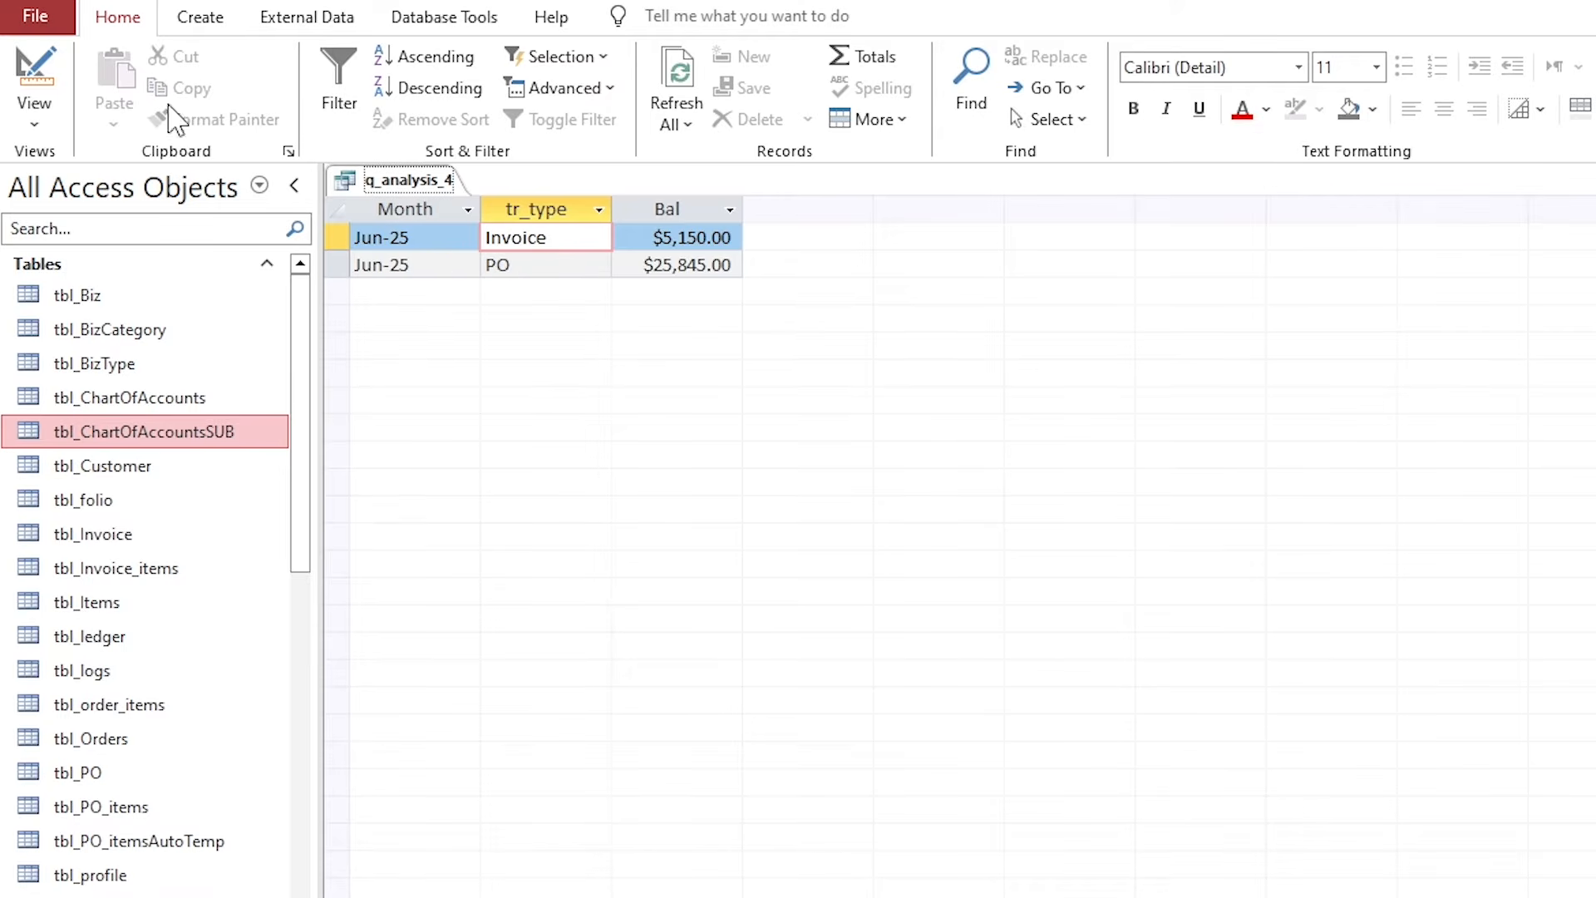
pyautogui.click(34, 75)
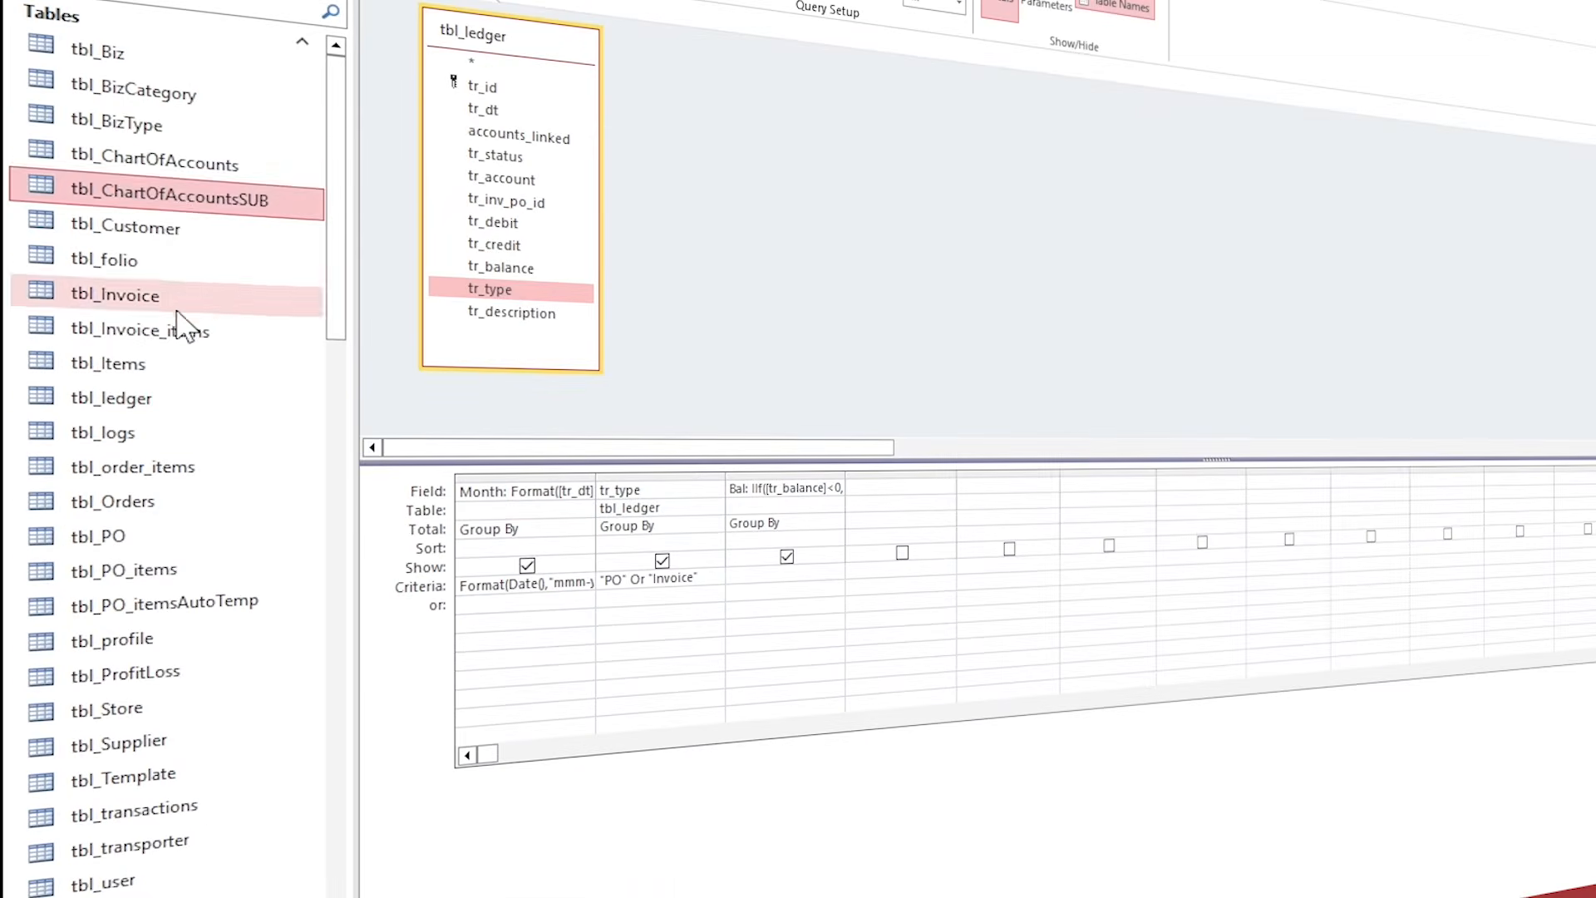
# Open tbl_ledger and cross-check the Invoice and ($25,845.0) PO balances.
pyautogui.click(125, 428)
pyautogui.doubleClick(125, 399)
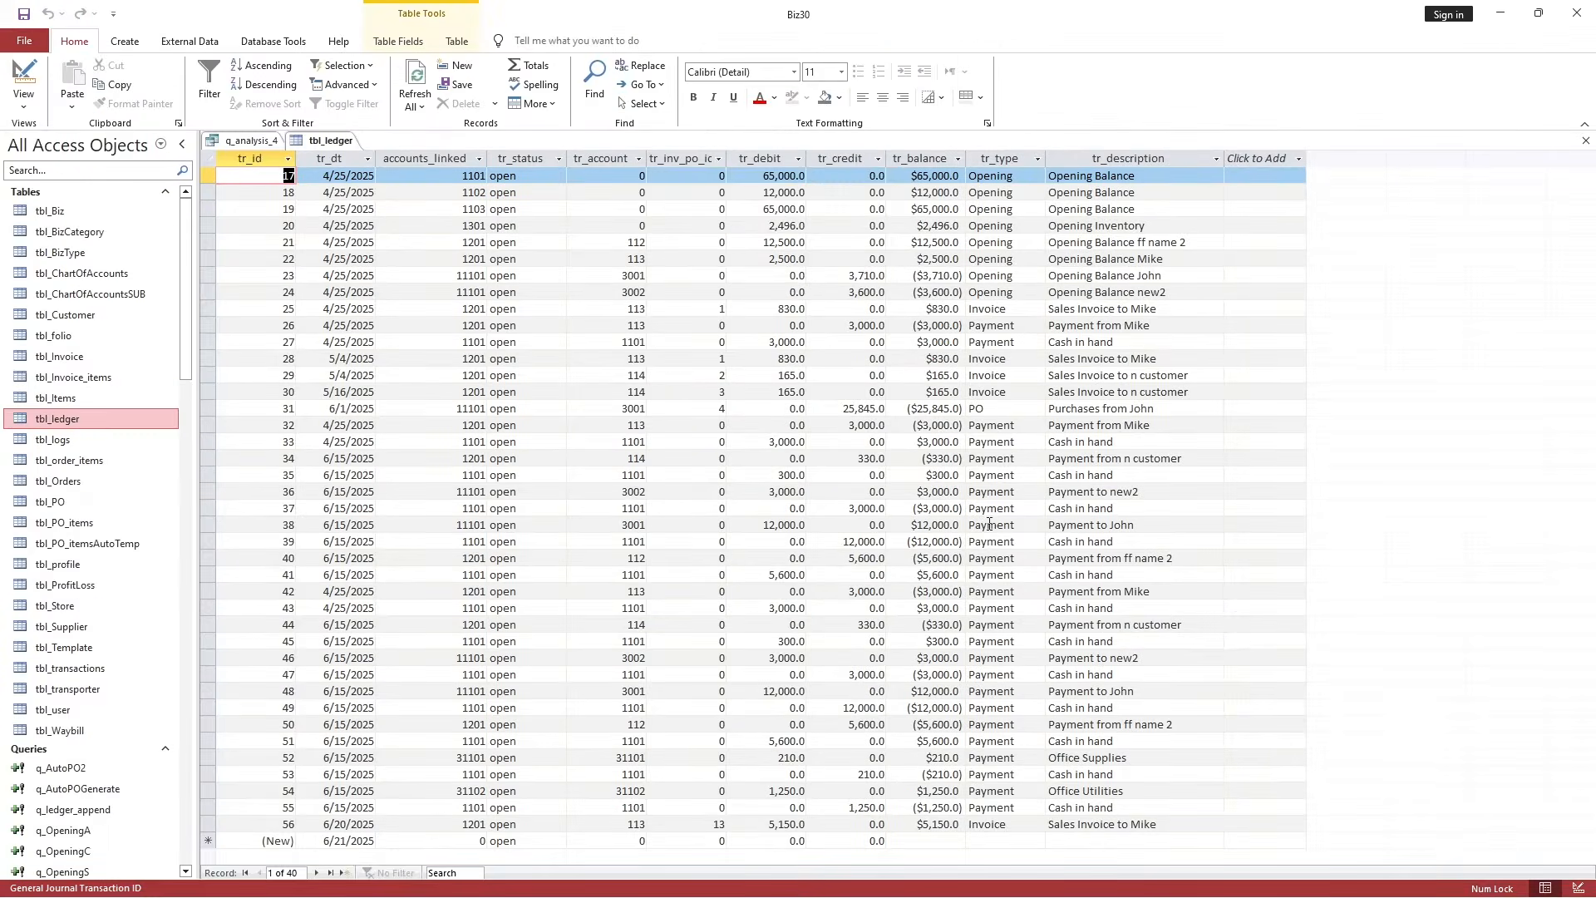
pyautogui.click(969, 384)
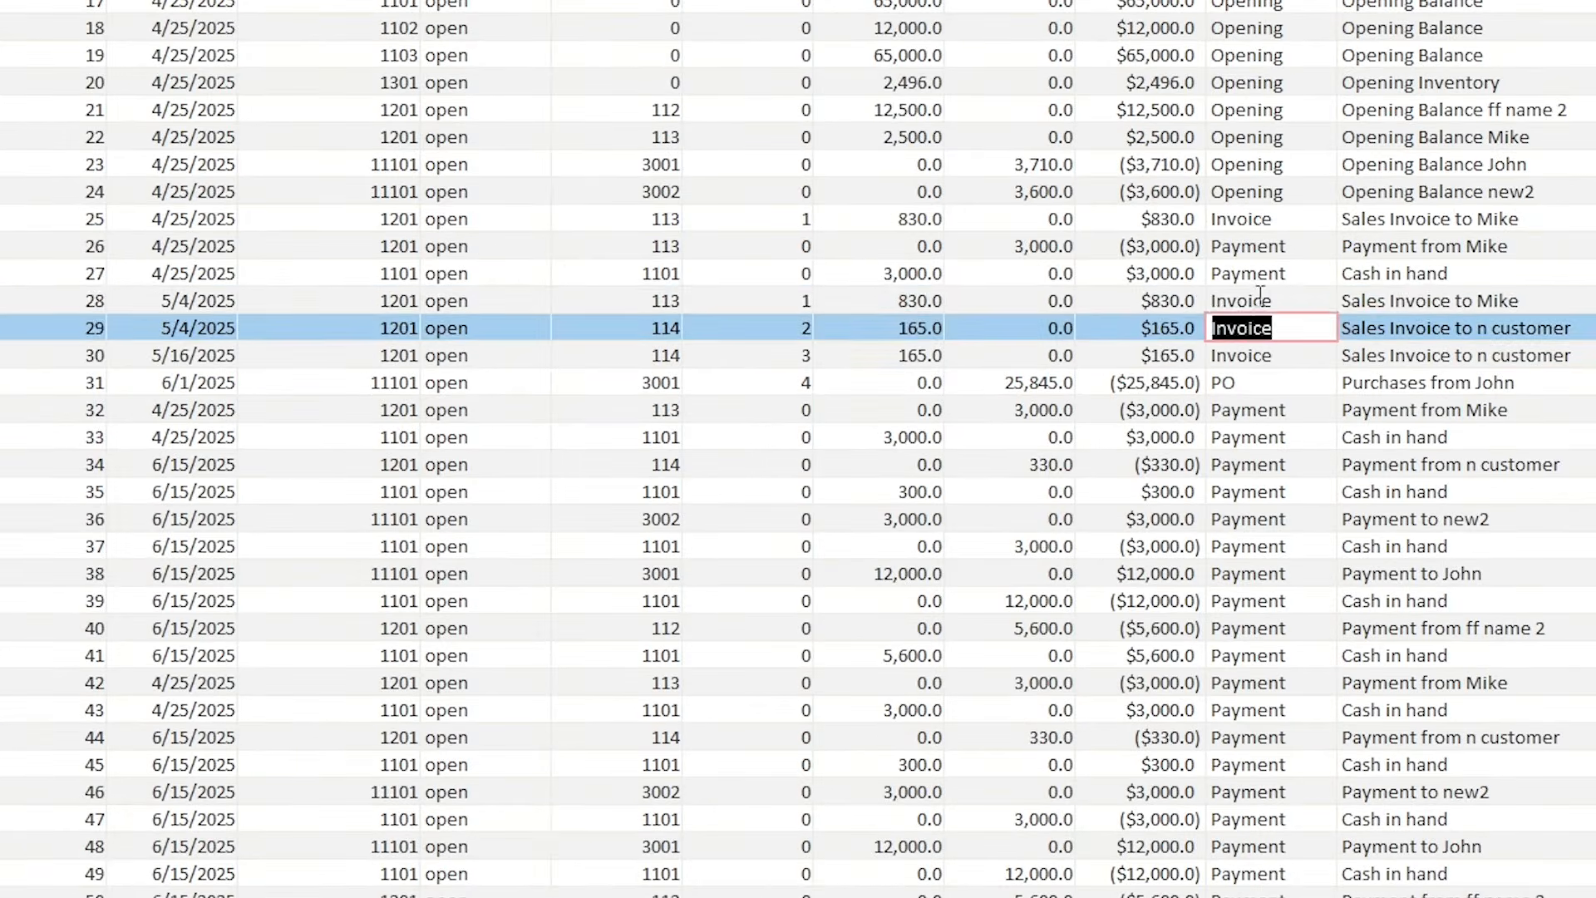
pyautogui.moveTo(1261, 297); pyautogui.dragTo(1184, 295)
pyautogui.click(1171, 328)
pyautogui.click(1174, 384)
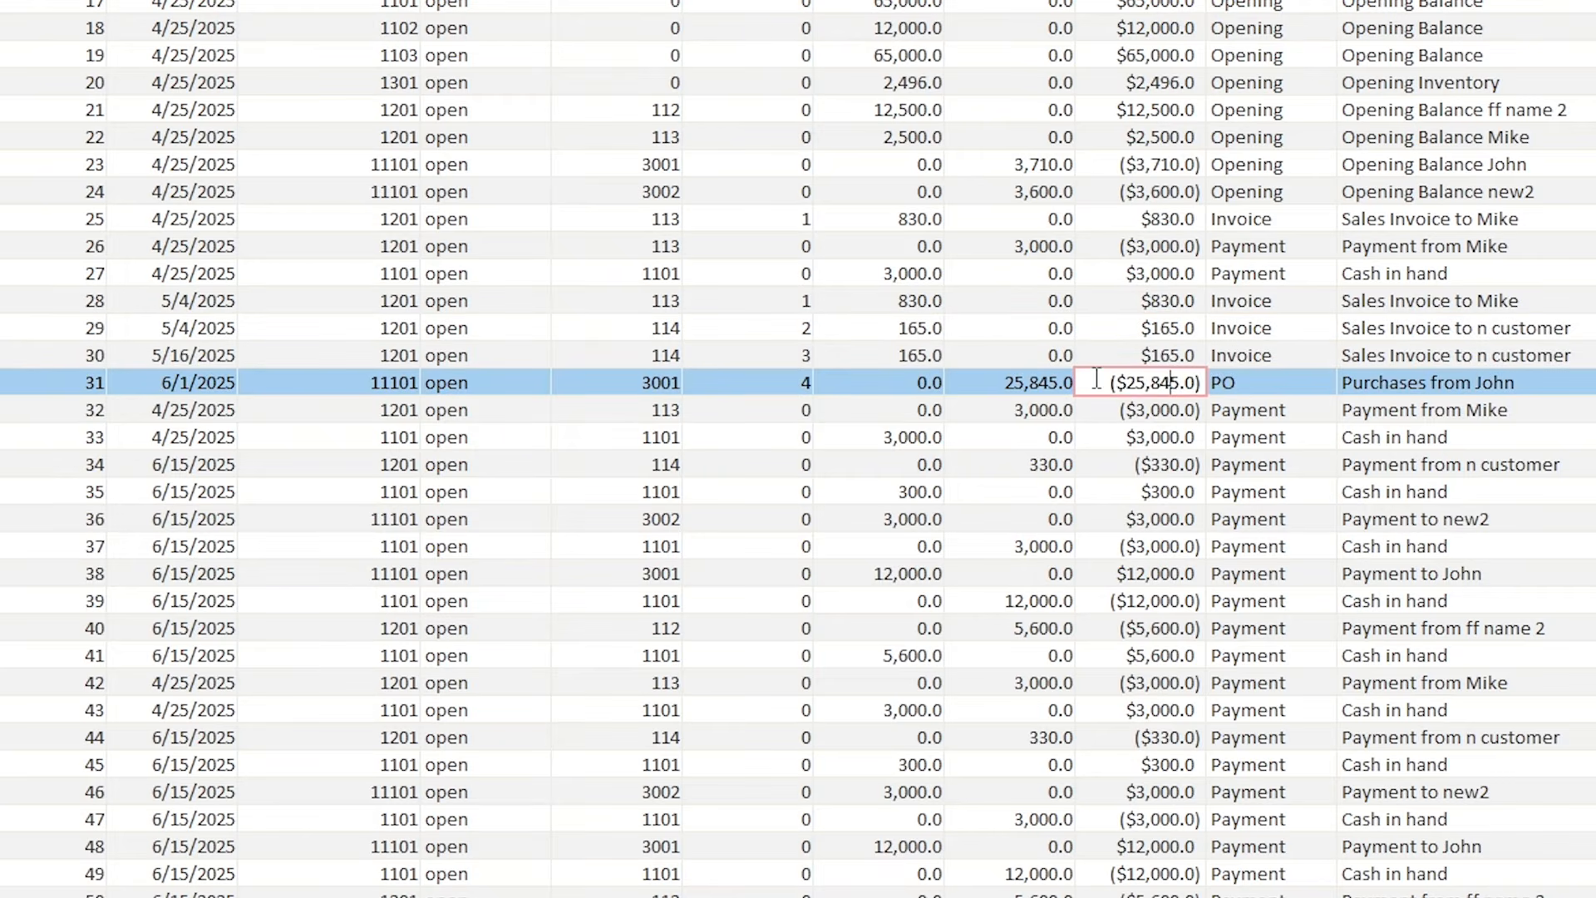
pyautogui.moveTo(1096, 379); pyautogui.dragTo(1215, 382)
pyautogui.click(1218, 380)
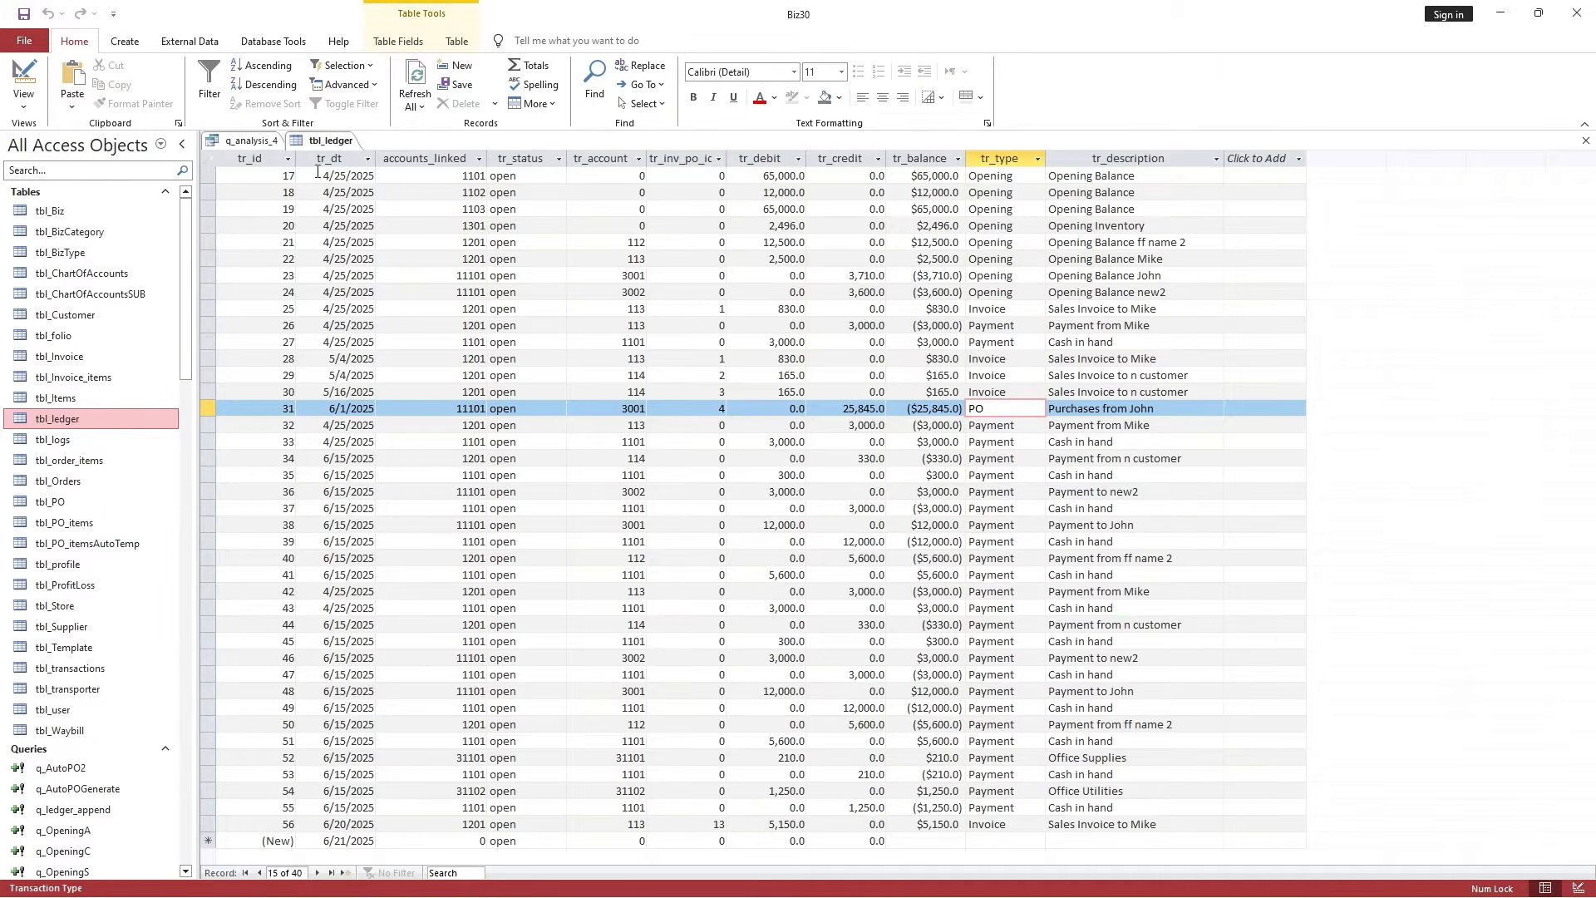
# Close tbl_ledger, recheck q_analysis_4's Bal values in Datasheet View, then close the query.
pyautogui.rightClick(328, 141)
pyautogui.click(365, 166)
pyautogui.click(503, 493)
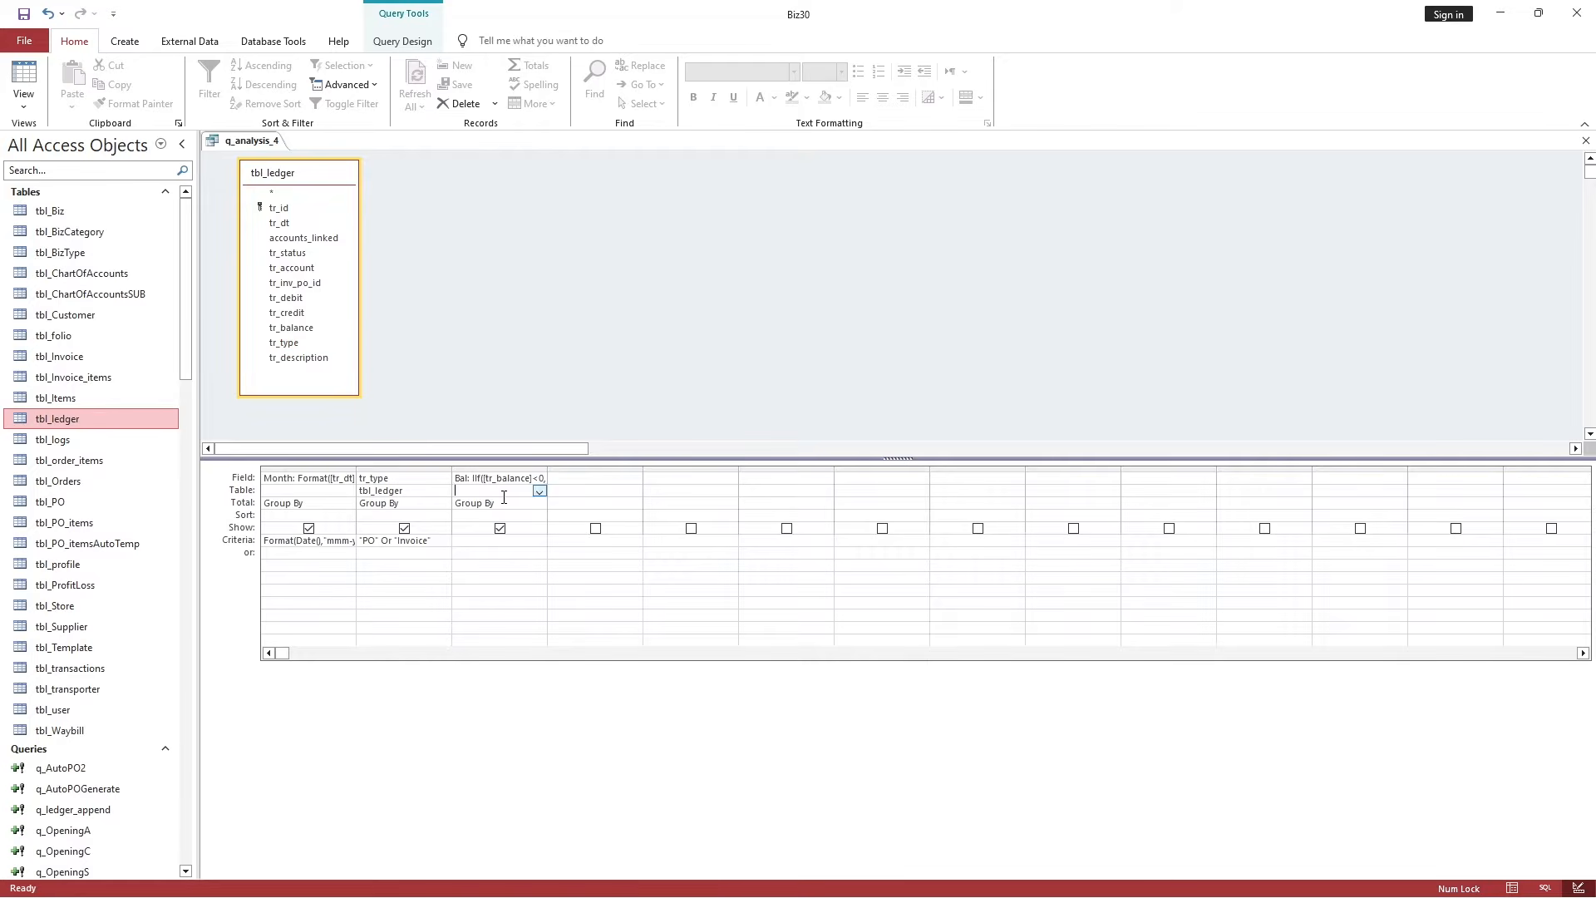
pyautogui.click(23, 83)
pyautogui.click(406, 158)
pyautogui.click(397, 184)
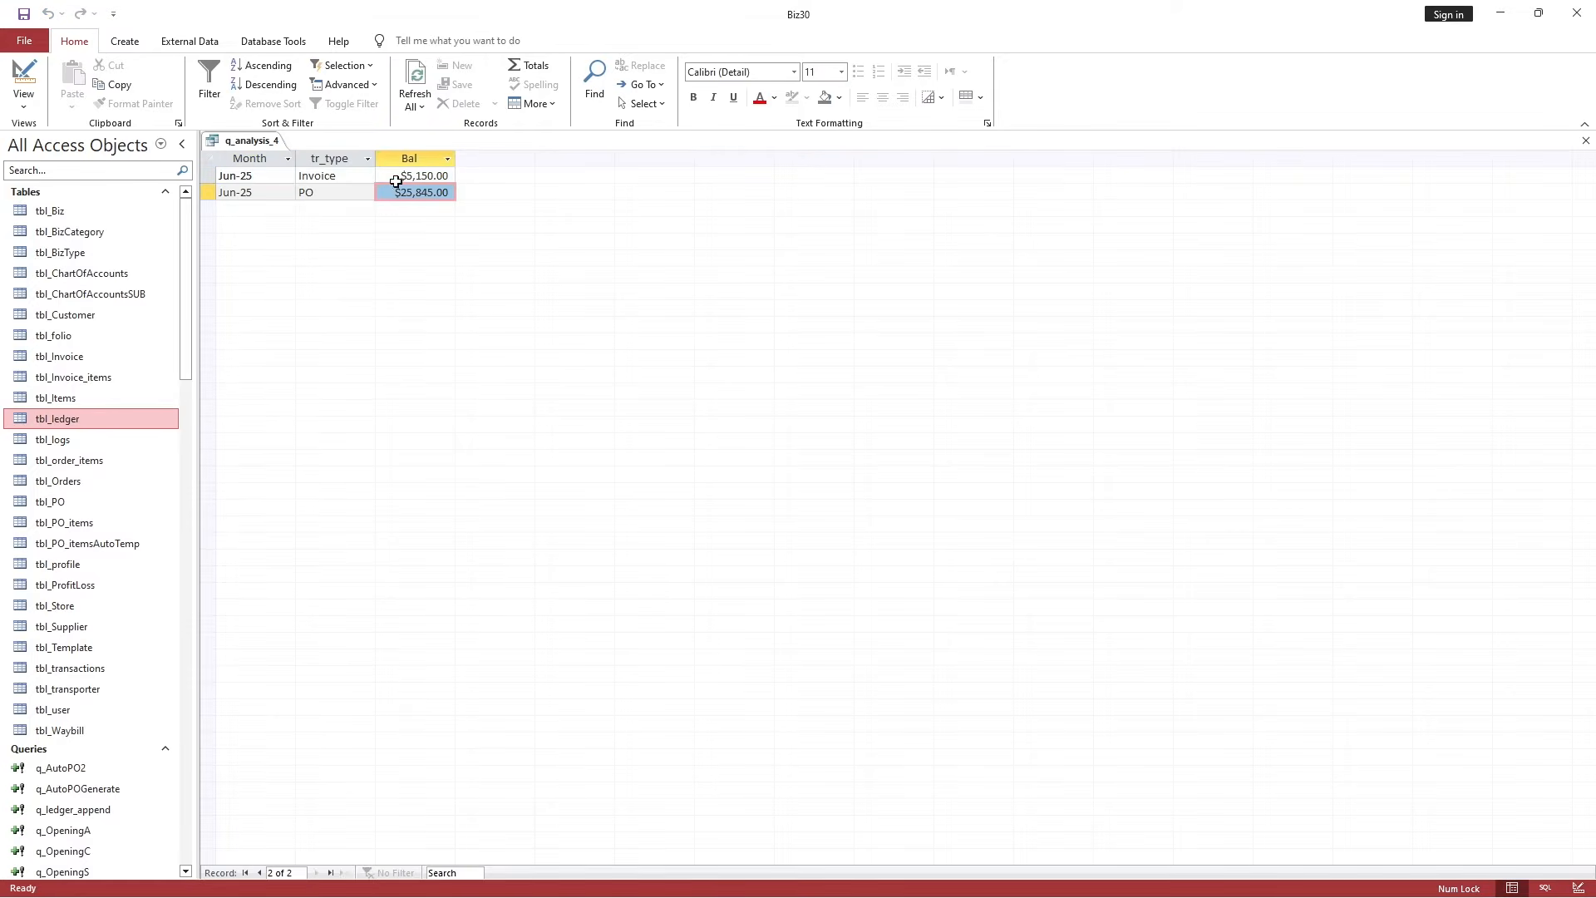
pyautogui.rightClick(249, 141)
pyautogui.click(276, 166)
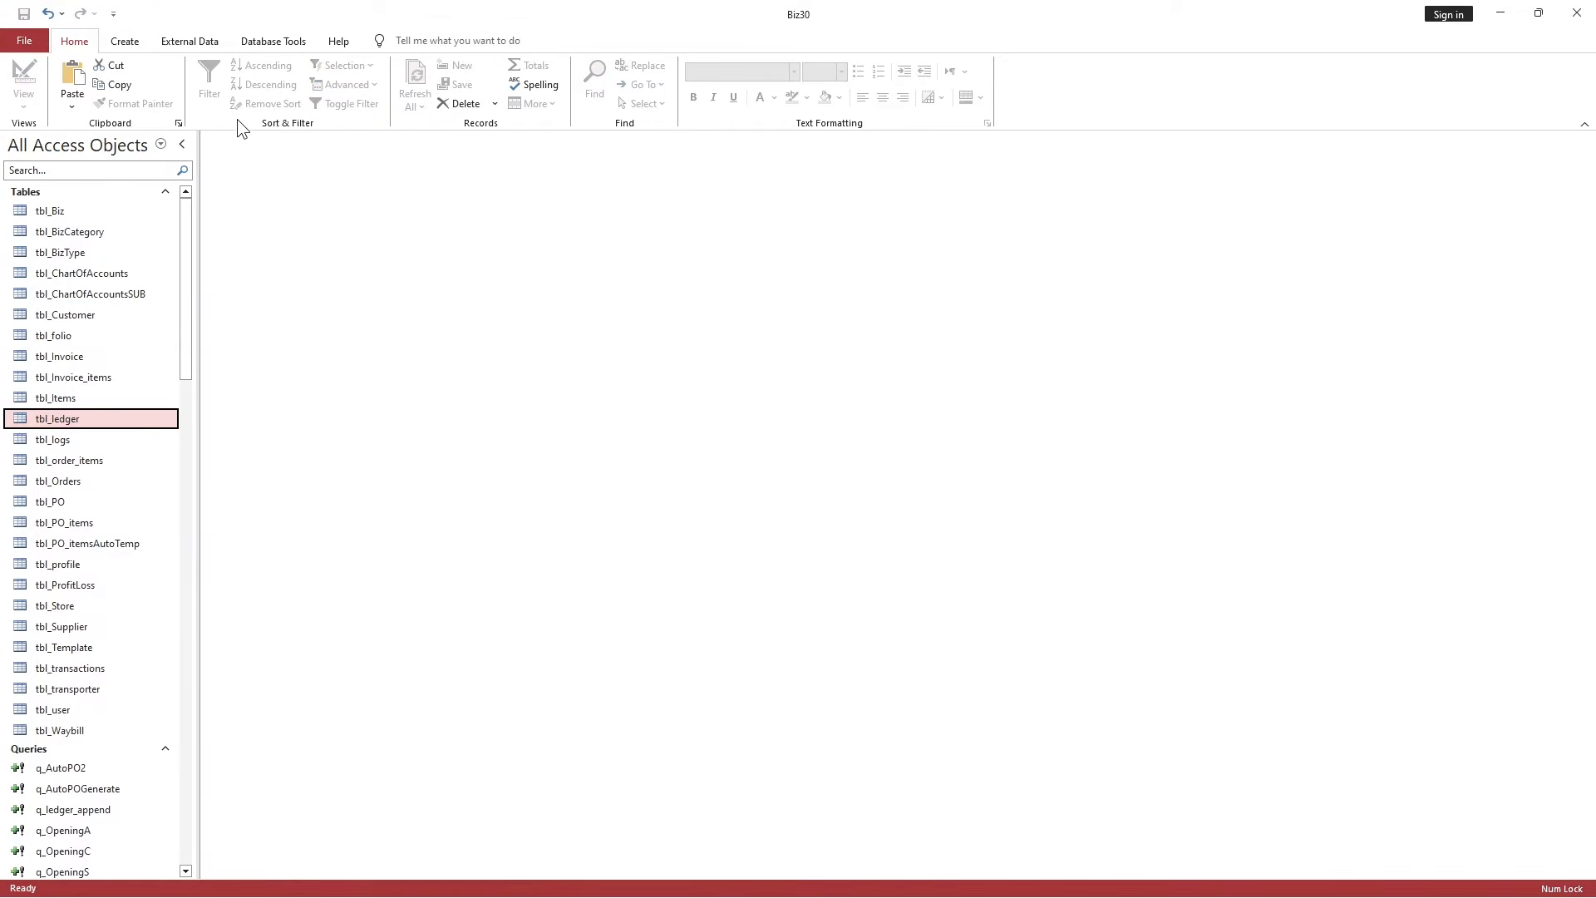
# Start a new blank form in Design view and show its Format properties.
pyautogui.click(206, 39)
pyautogui.click(124, 41)
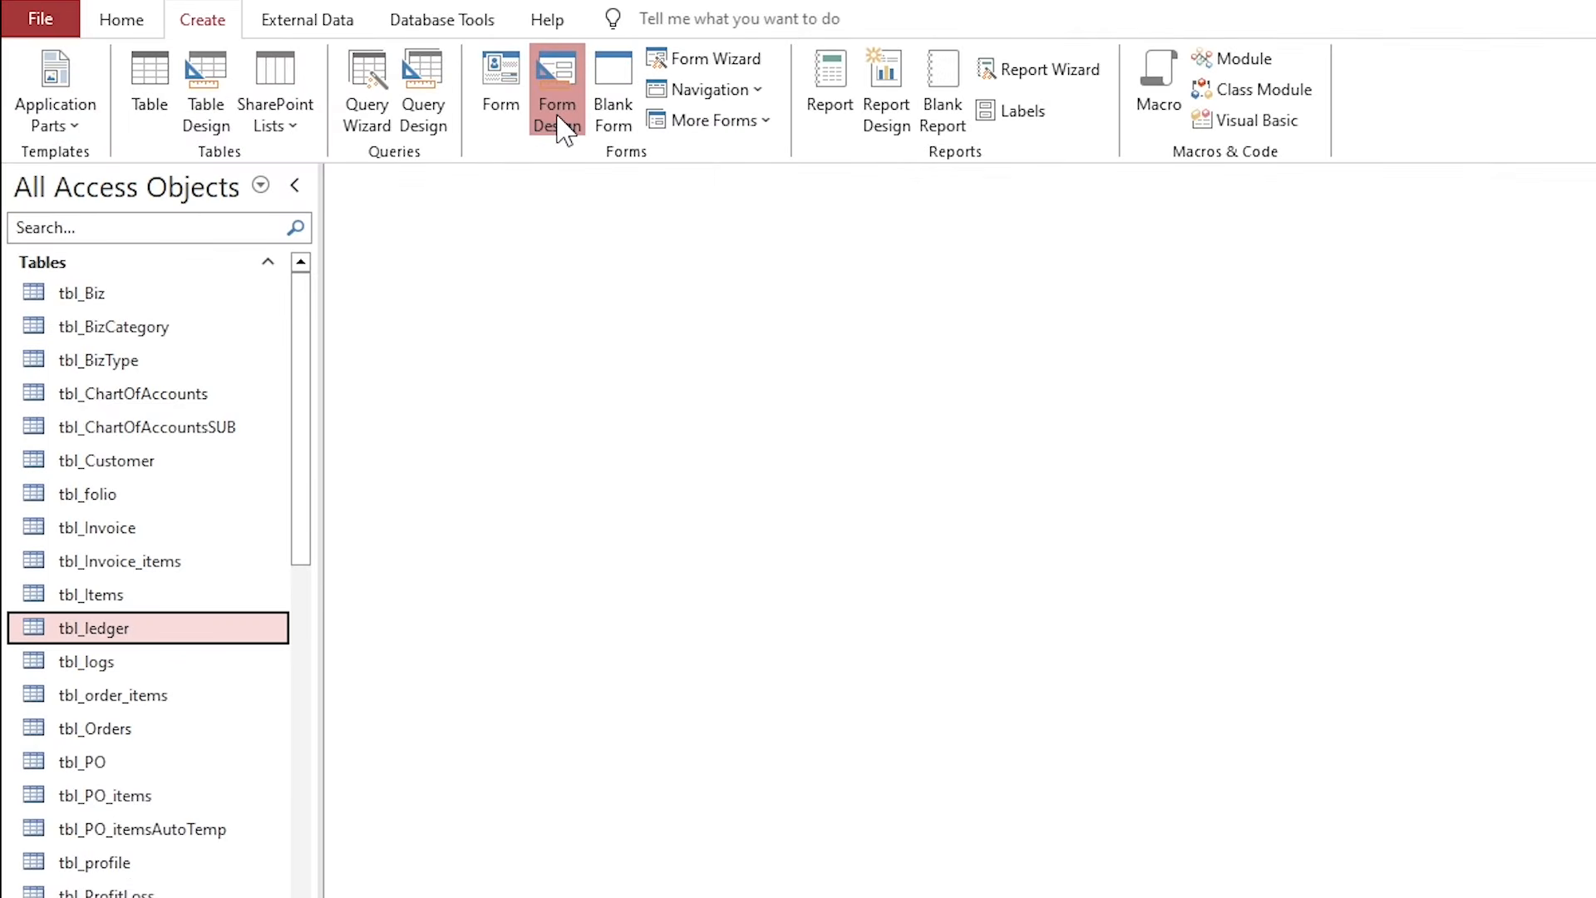
pyautogui.click(557, 116)
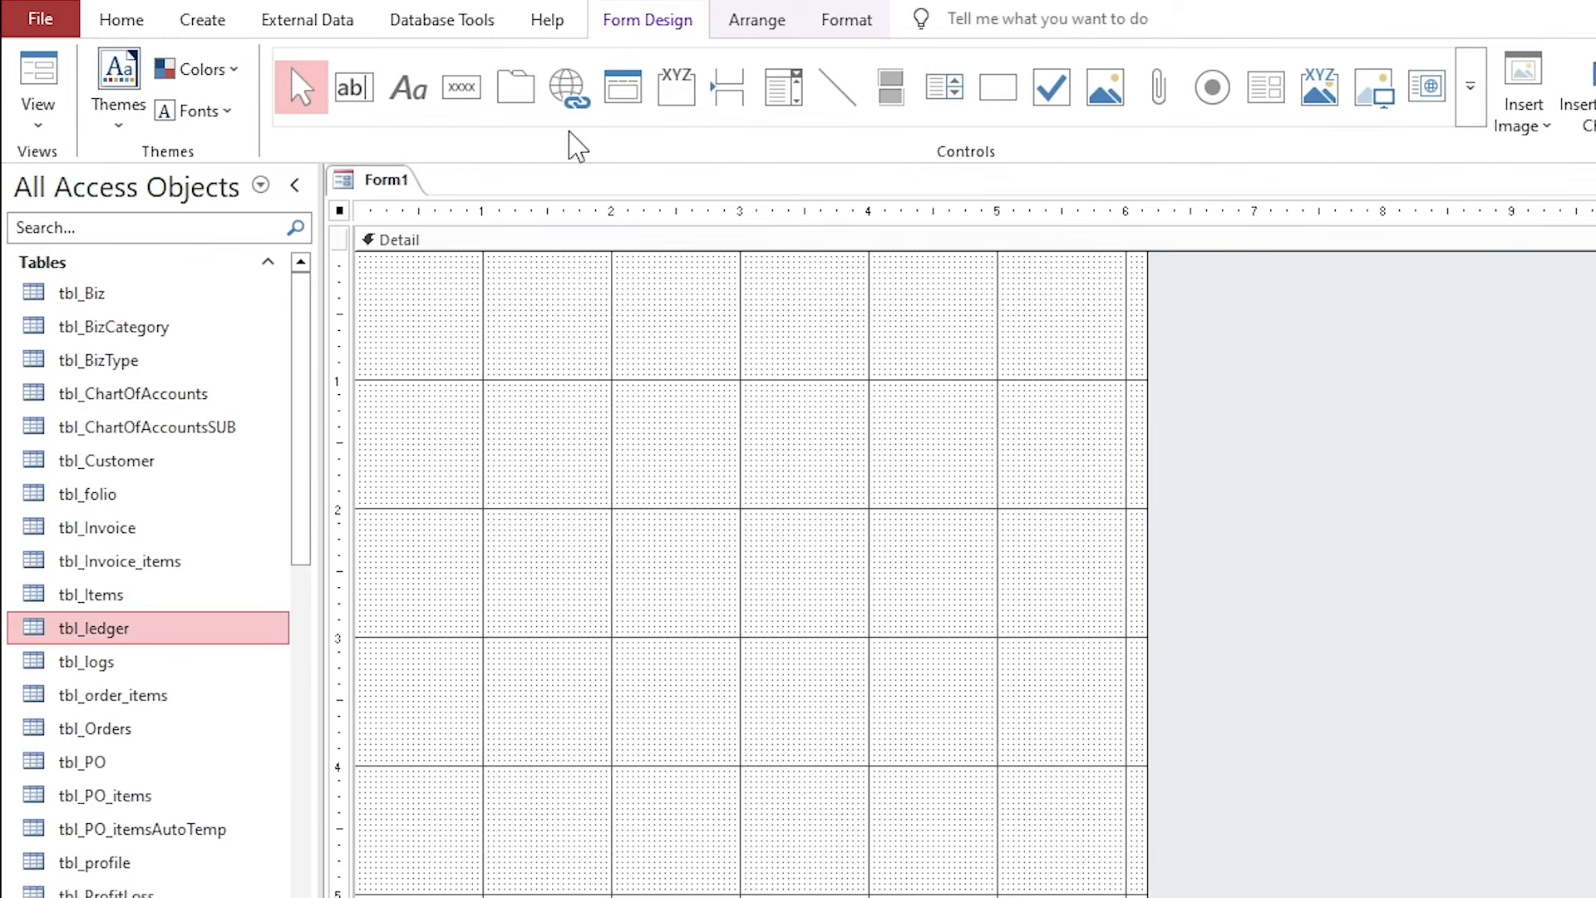
pyautogui.click(340, 210)
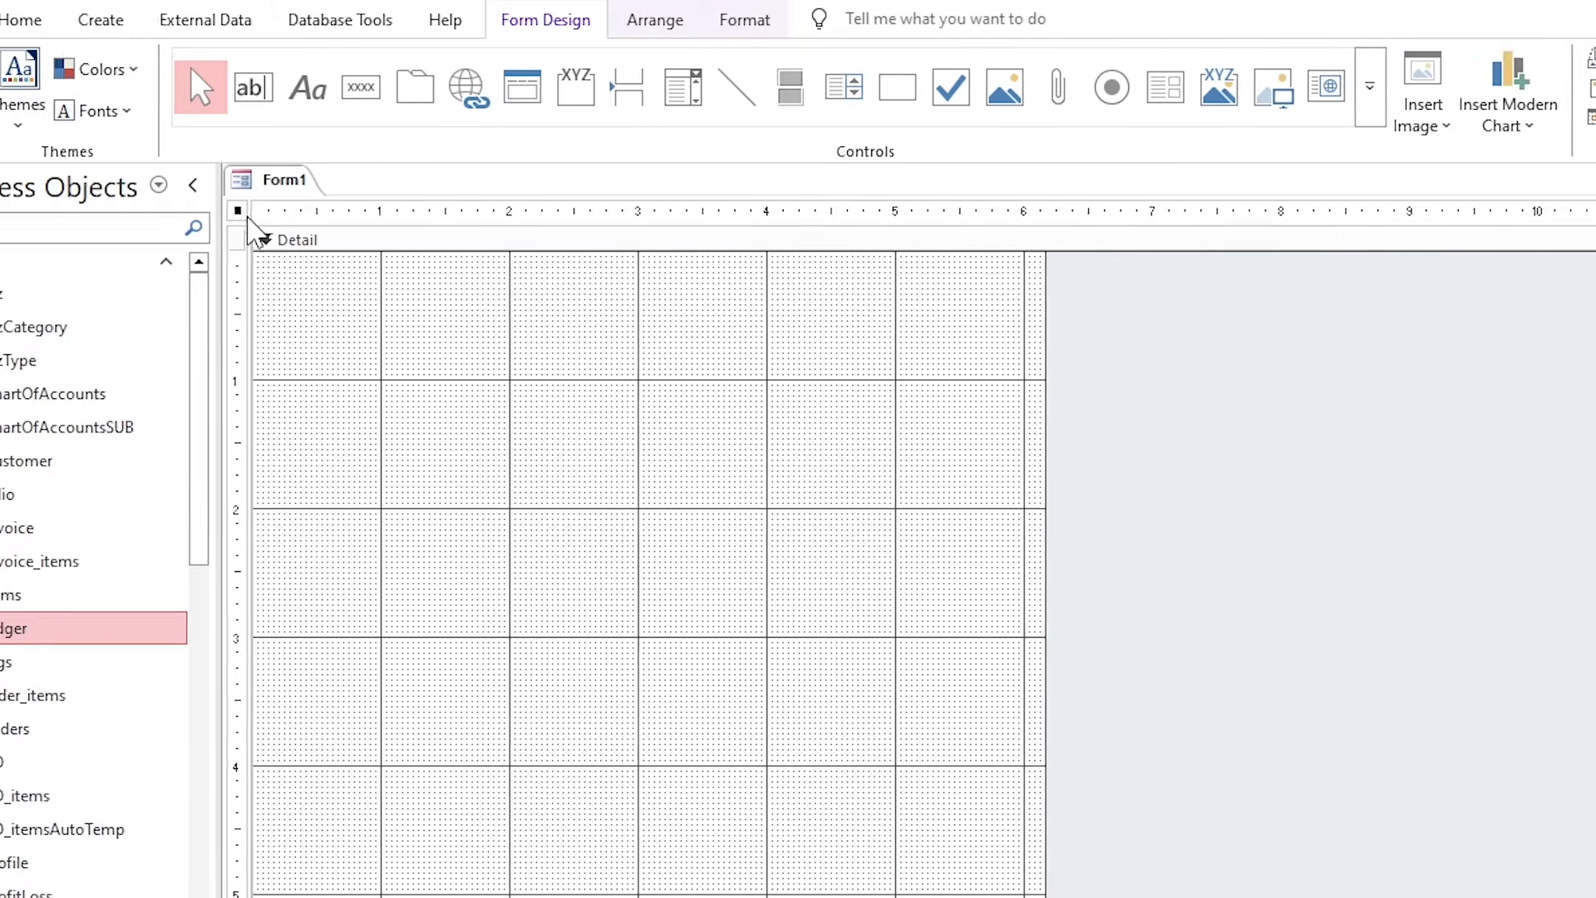
pyautogui.click(979, 117)
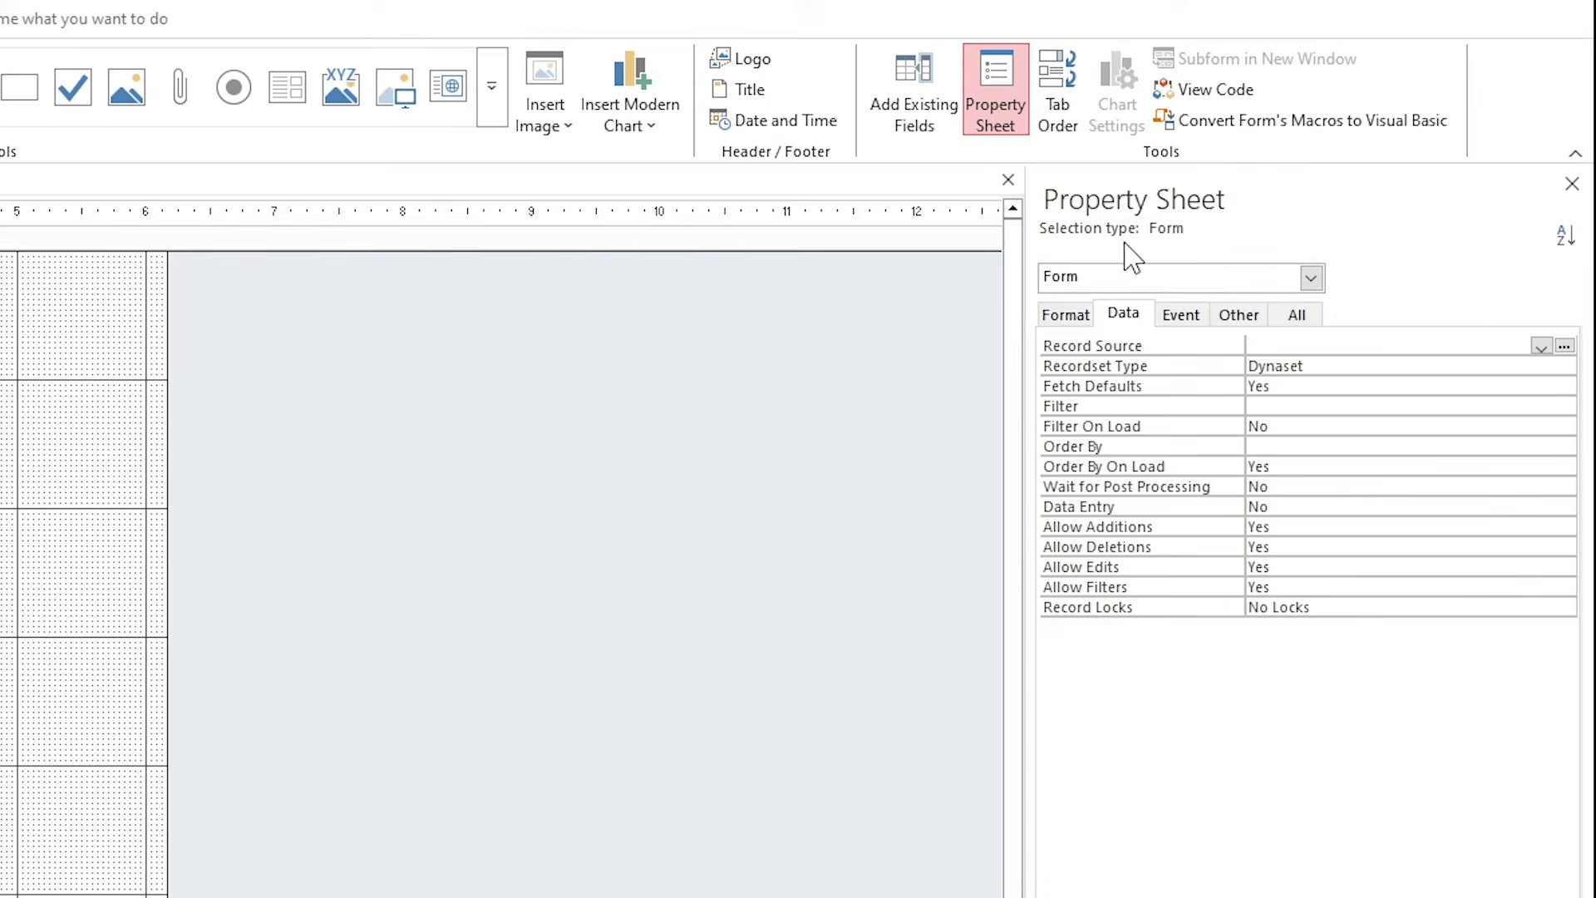
pyautogui.moveTo(1125, 253); pyautogui.dragTo(78, 271)
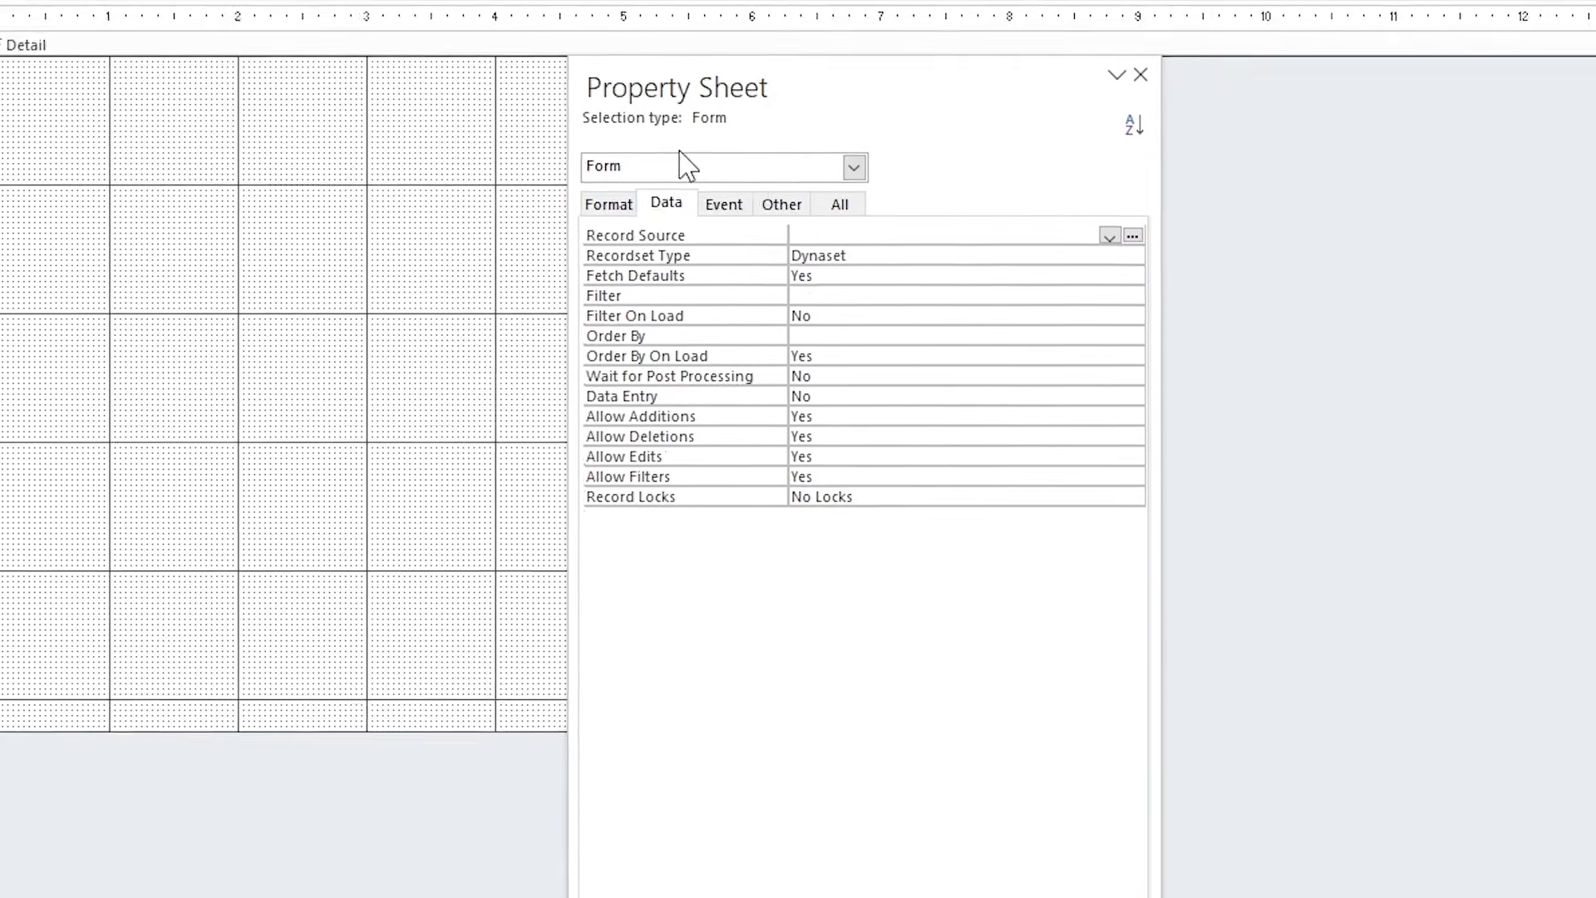
pyautogui.click(608, 204)
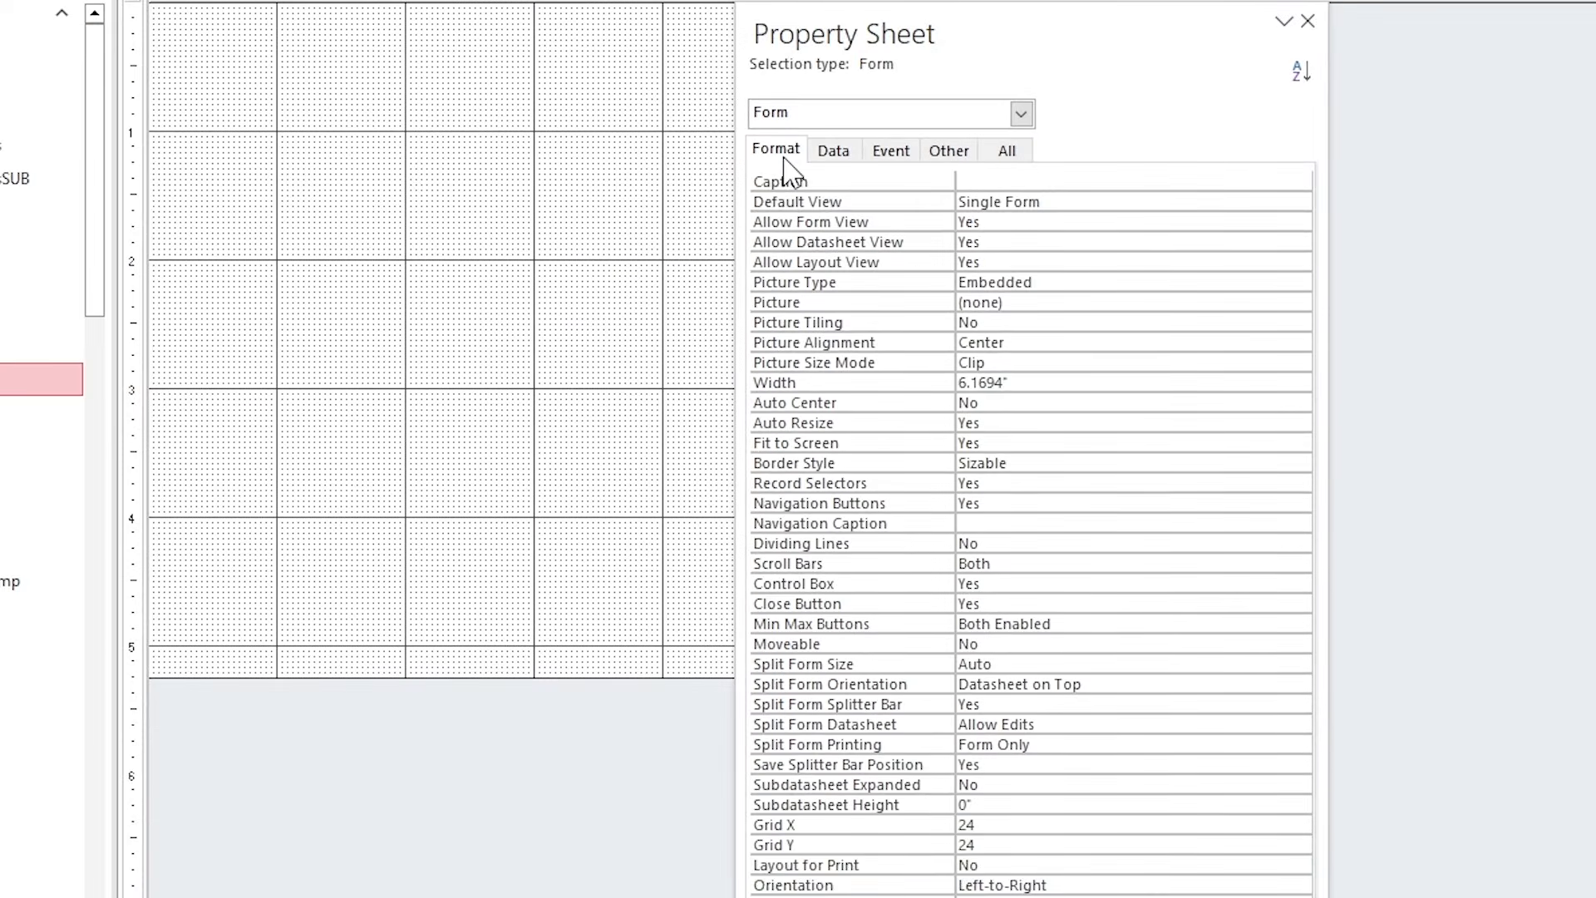
# Set Auto Center to Yes and Border Style to None, and turn off record selectors.
pyautogui.click(857, 404)
pyautogui.click(1300, 403)
pyautogui.click(1250, 422)
pyautogui.click(1257, 424)
pyautogui.click(1301, 423)
pyautogui.click(832, 440)
pyautogui.click(1264, 462)
pyautogui.click(1300, 463)
pyautogui.click(1198, 482)
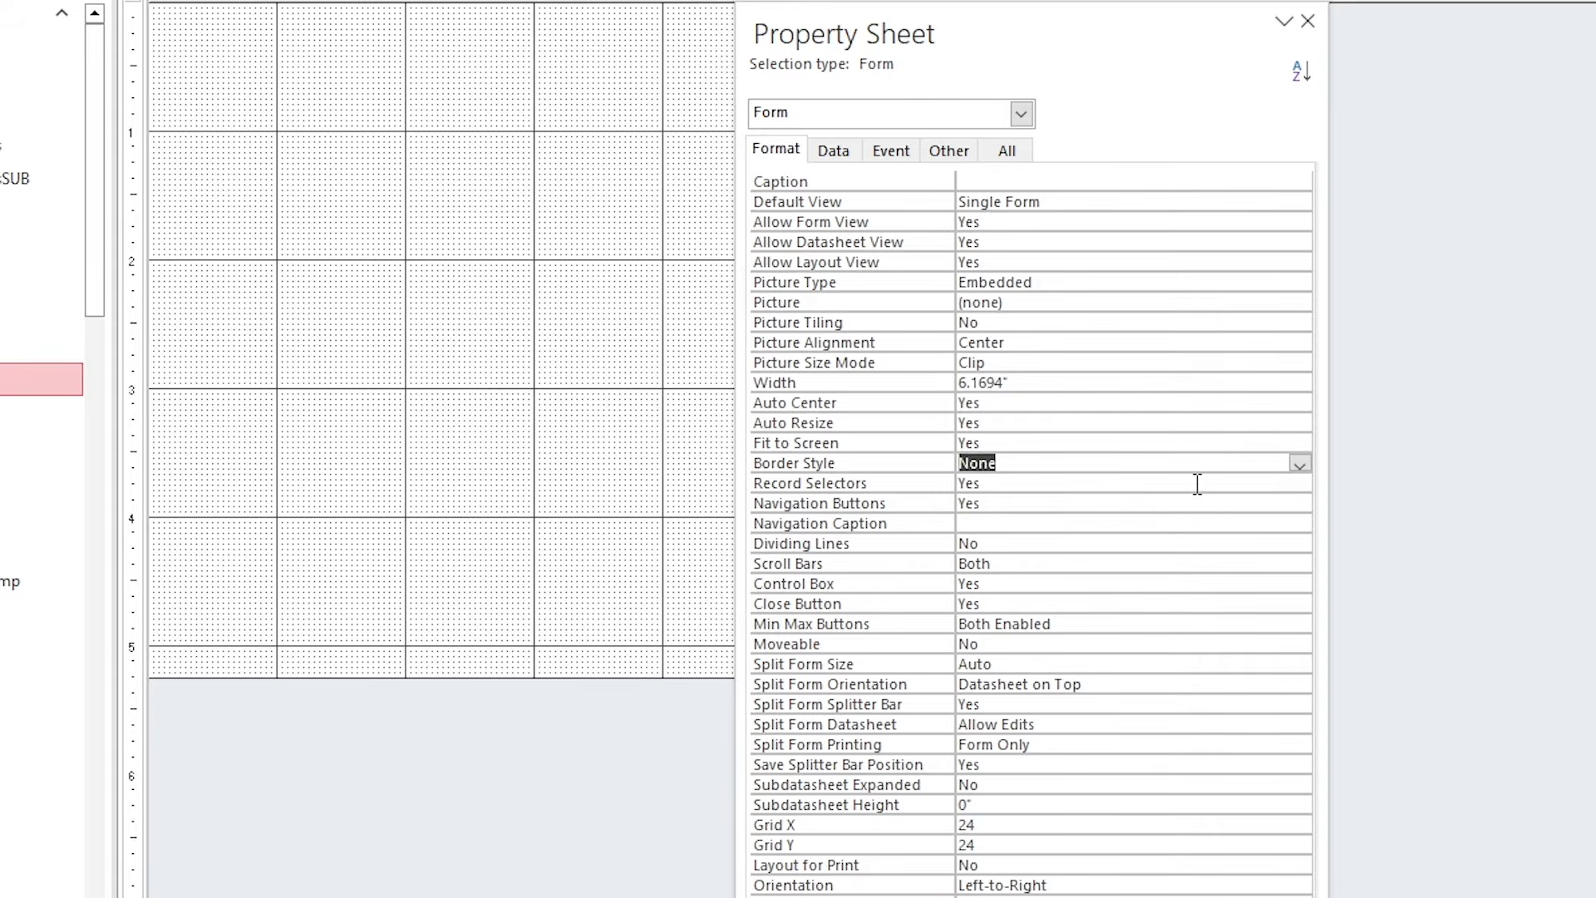
pyautogui.click(1300, 483)
# Turn off navigation buttons, scroll bars, control box, close button and min/max buttons.
pyautogui.click(1223, 522)
pyautogui.click(1300, 503)
pyautogui.click(1272, 541)
pyautogui.click(1300, 562)
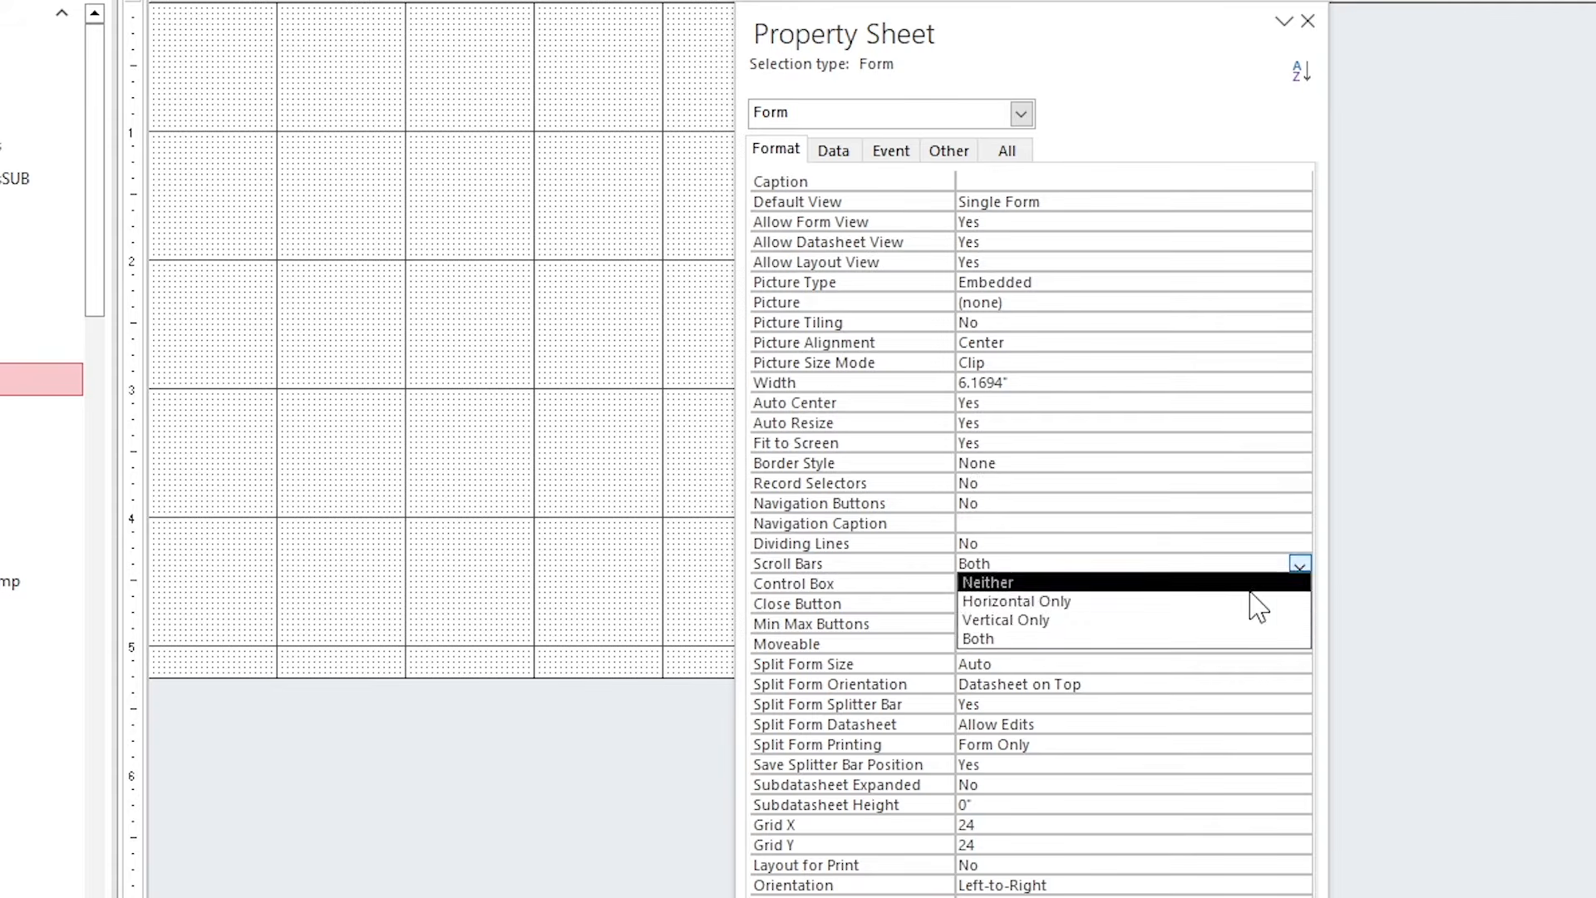
pyautogui.click(1272, 581)
pyautogui.click(1300, 585)
pyautogui.click(1236, 608)
pyautogui.click(1272, 582)
pyautogui.click(1300, 585)
pyautogui.click(1221, 621)
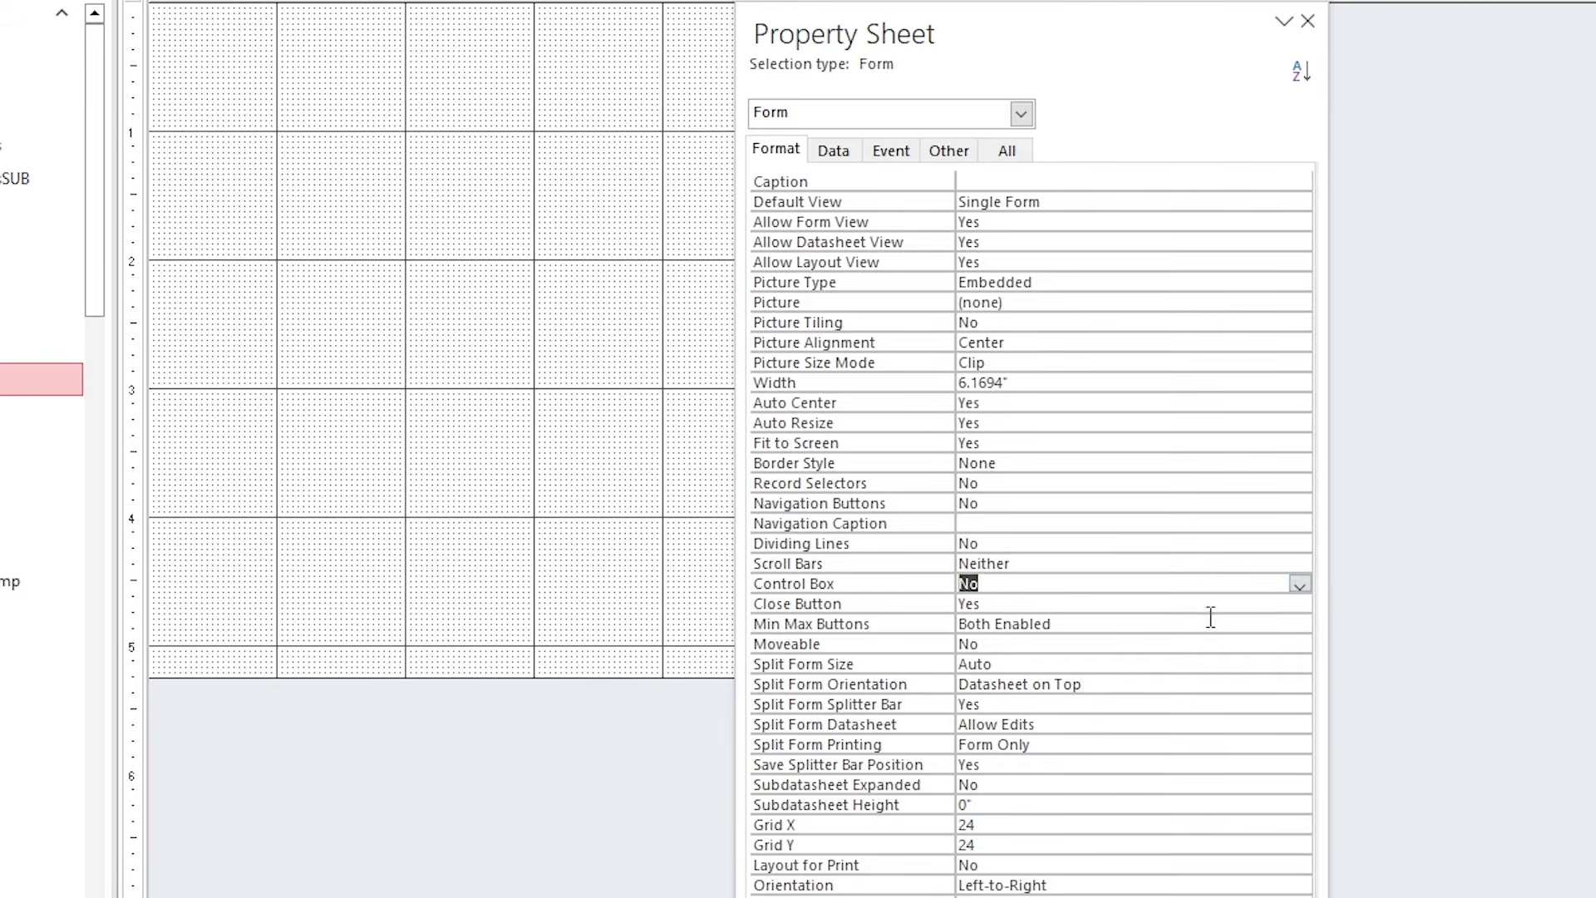
pyautogui.click(1264, 605)
pyautogui.click(1298, 605)
pyautogui.click(1264, 641)
pyautogui.click(1277, 621)
pyautogui.click(1300, 623)
pyautogui.click(1155, 648)
pyautogui.click(1114, 665)
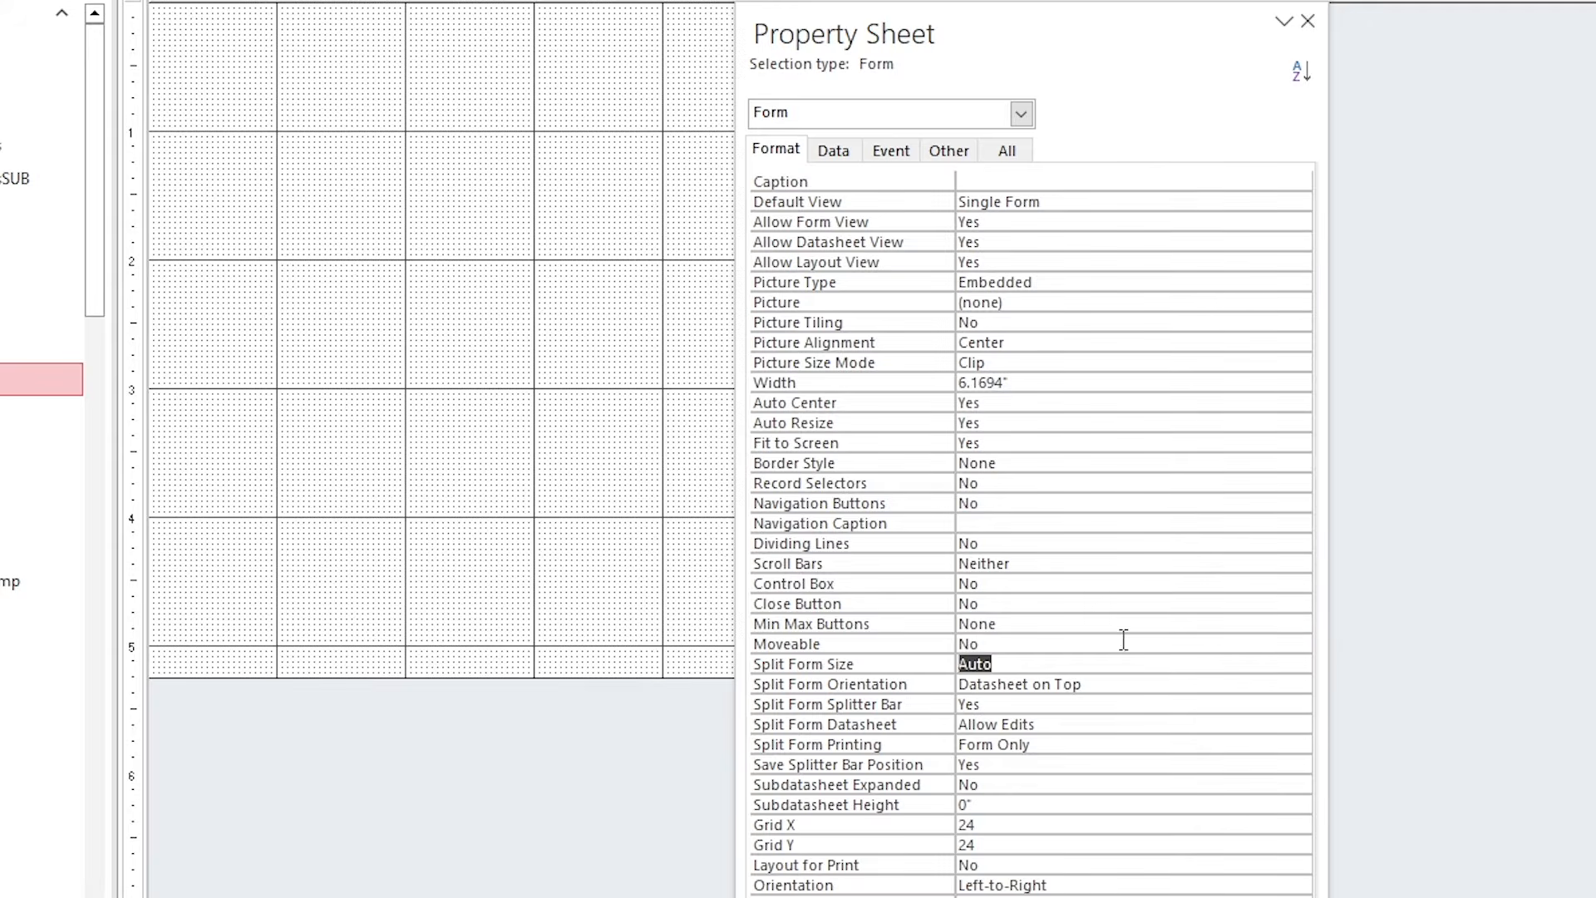
# Save the new form as frm_analysis.
pyautogui.hotkey('ctrl', 's')
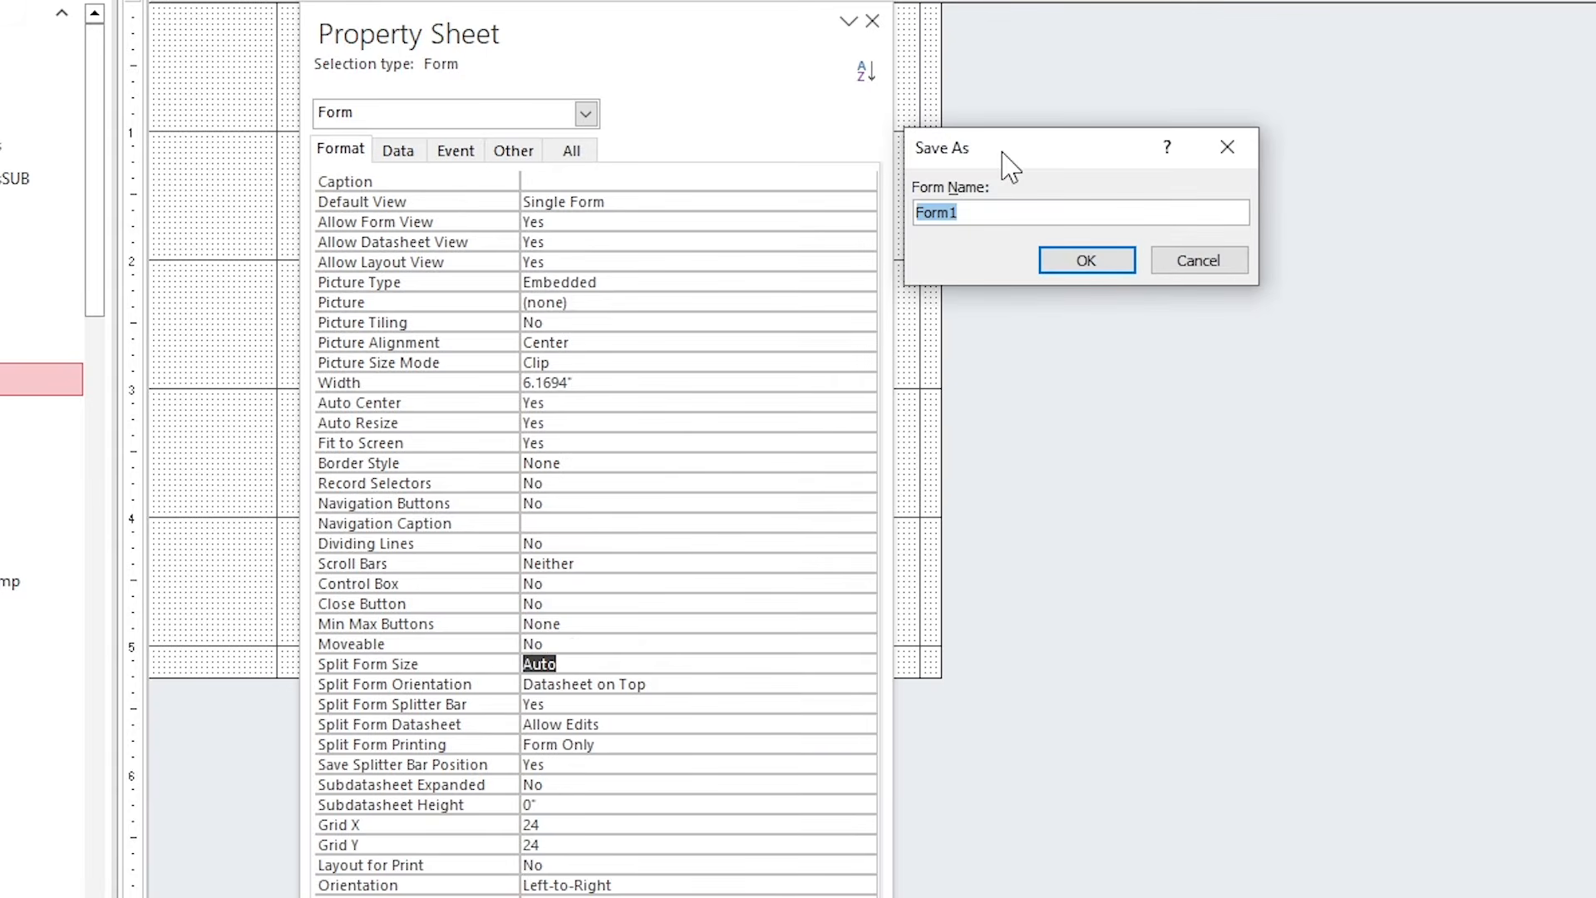
pyautogui.moveTo(1004, 154); pyautogui.dragTo(1014, 237)
pyautogui.write('frm_analysis')
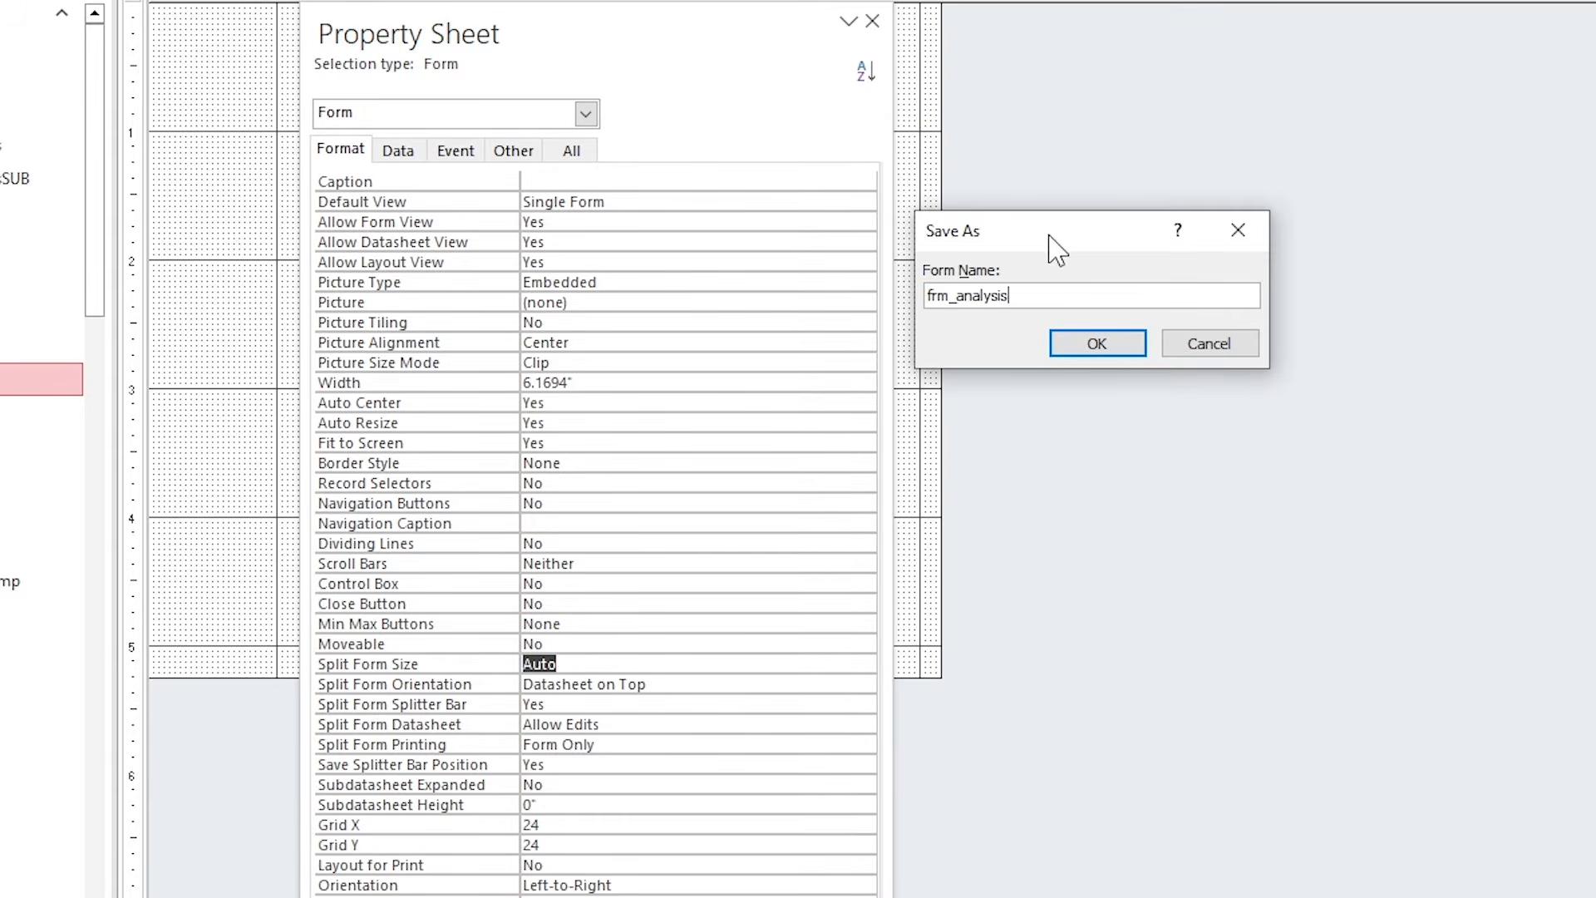
pyautogui.click(1089, 344)
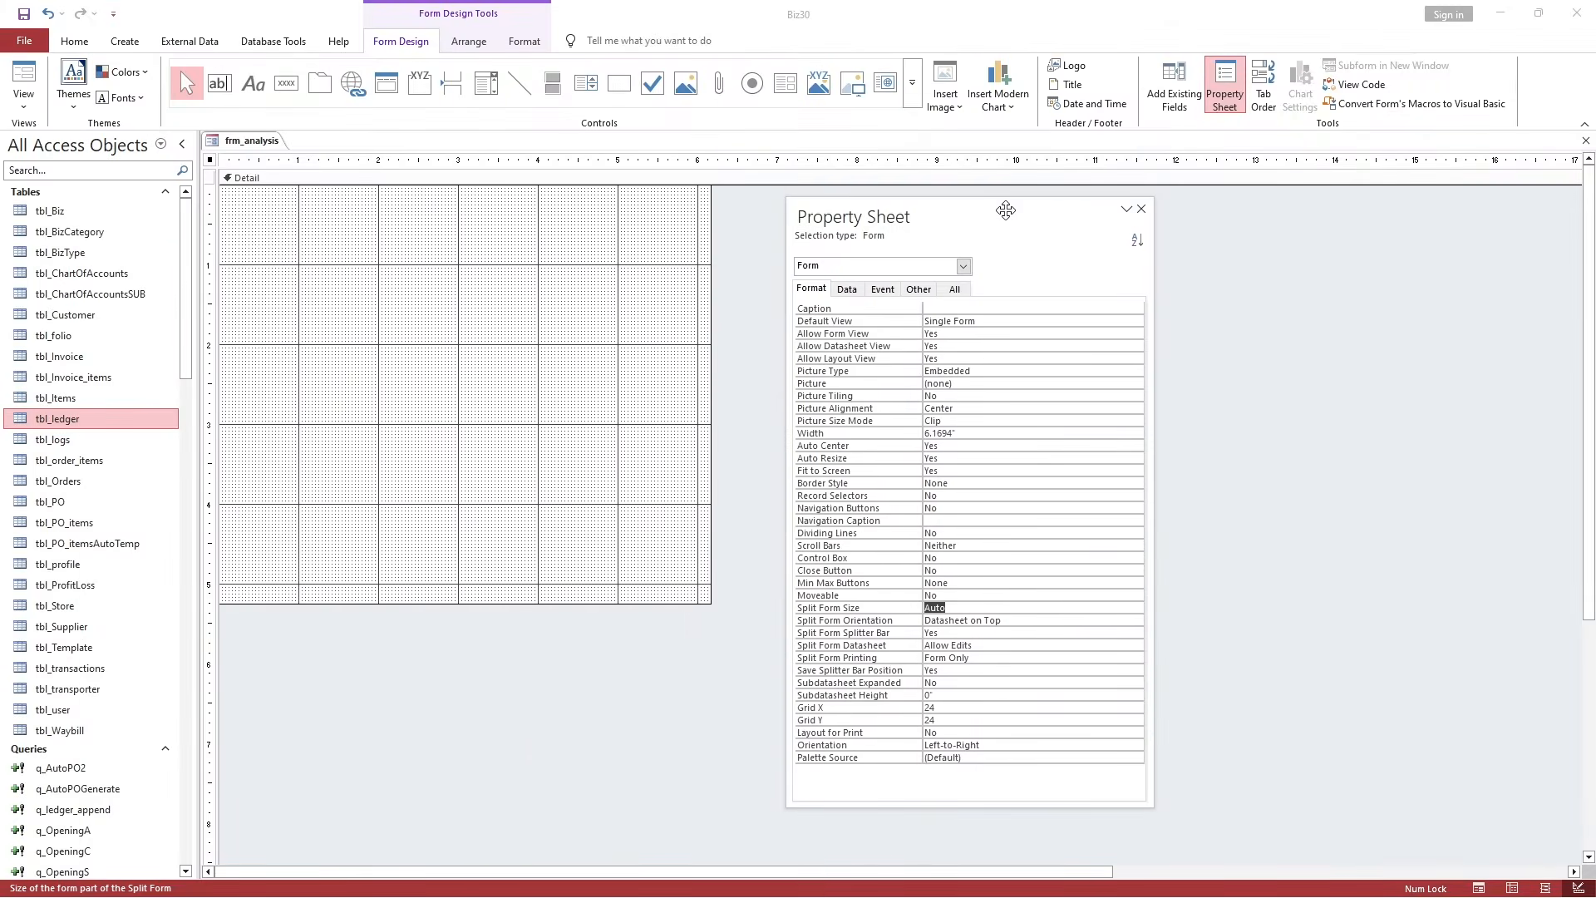
pyautogui.moveTo(1005, 210); pyautogui.dragTo(1033, 207)
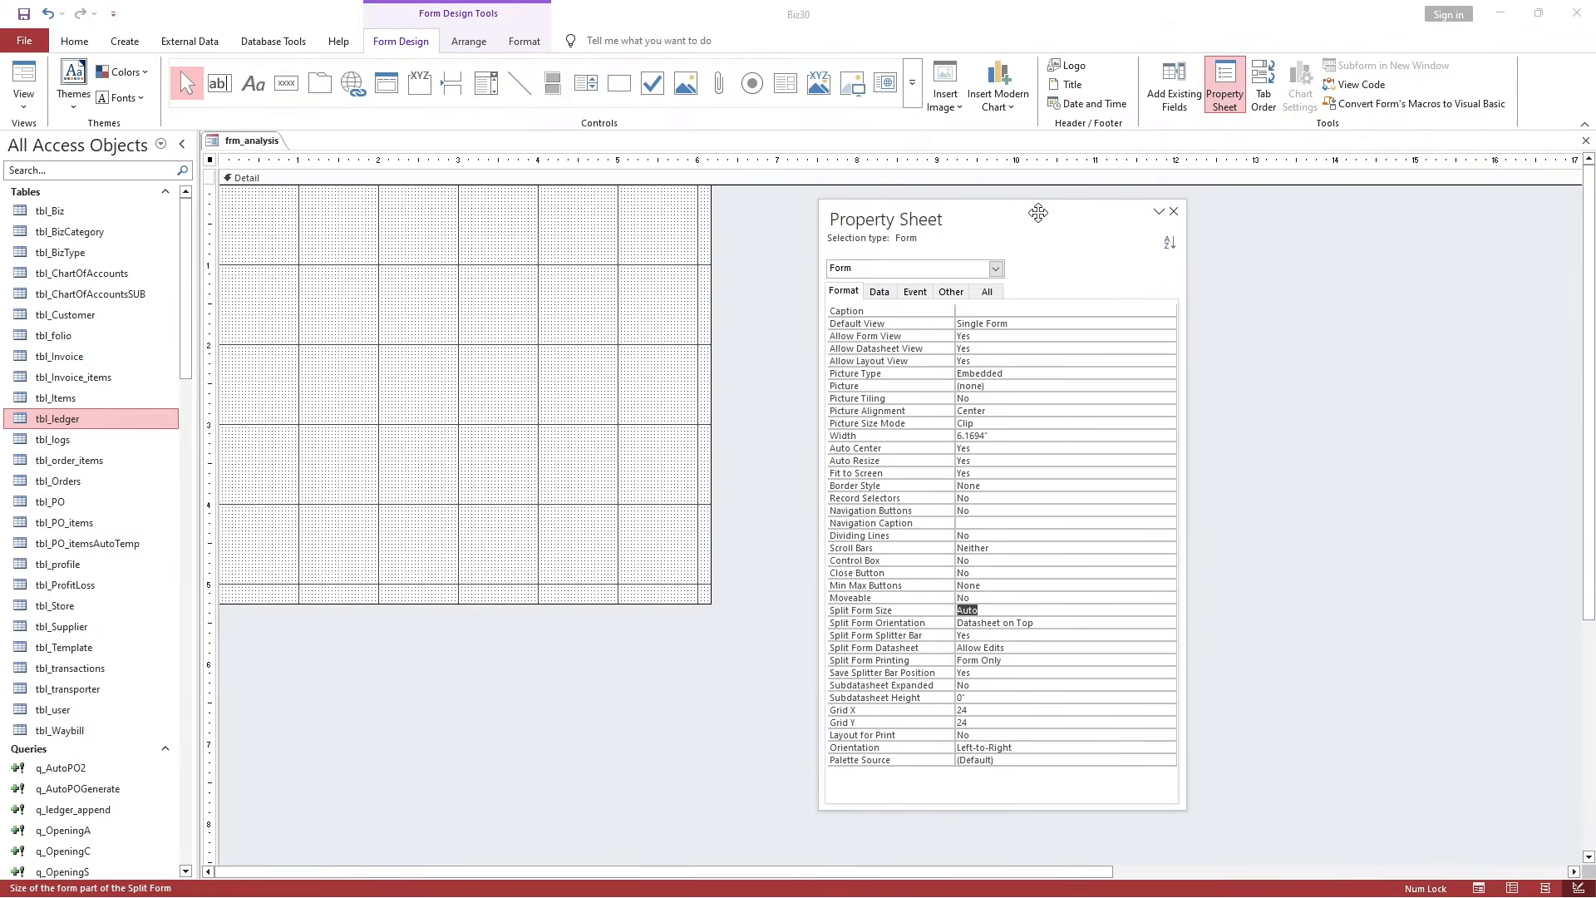
# Open frm_customers in Design view and select its Customers Management title label.
pyautogui.click(427, 248)
pyautogui.scroll(-10, 145, 428)
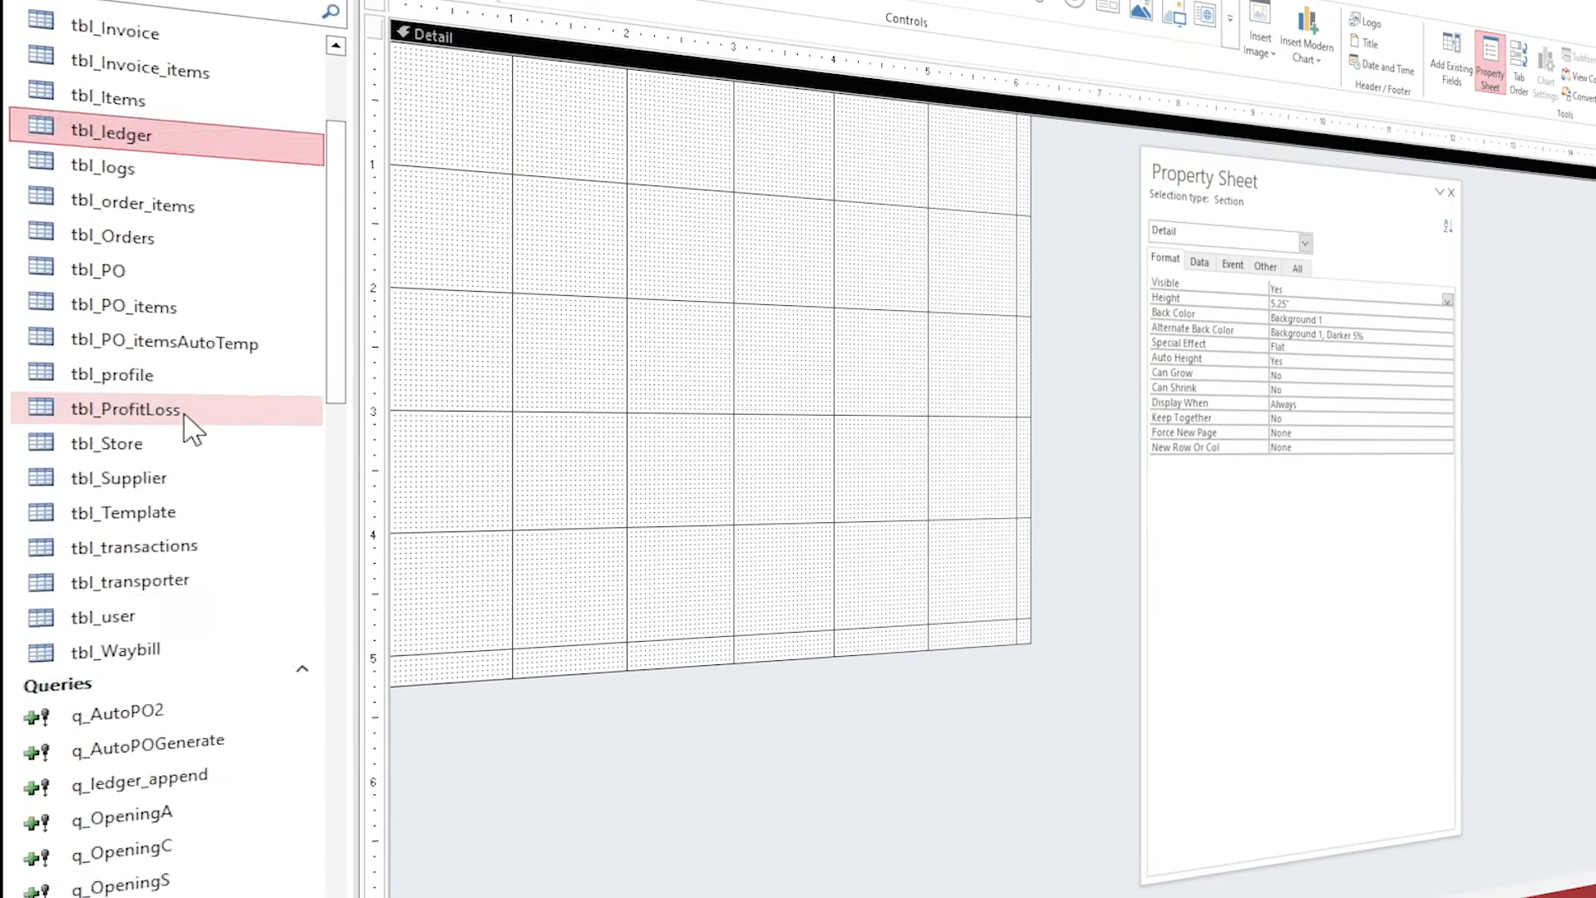
pyautogui.scroll(-5, 171, 572)
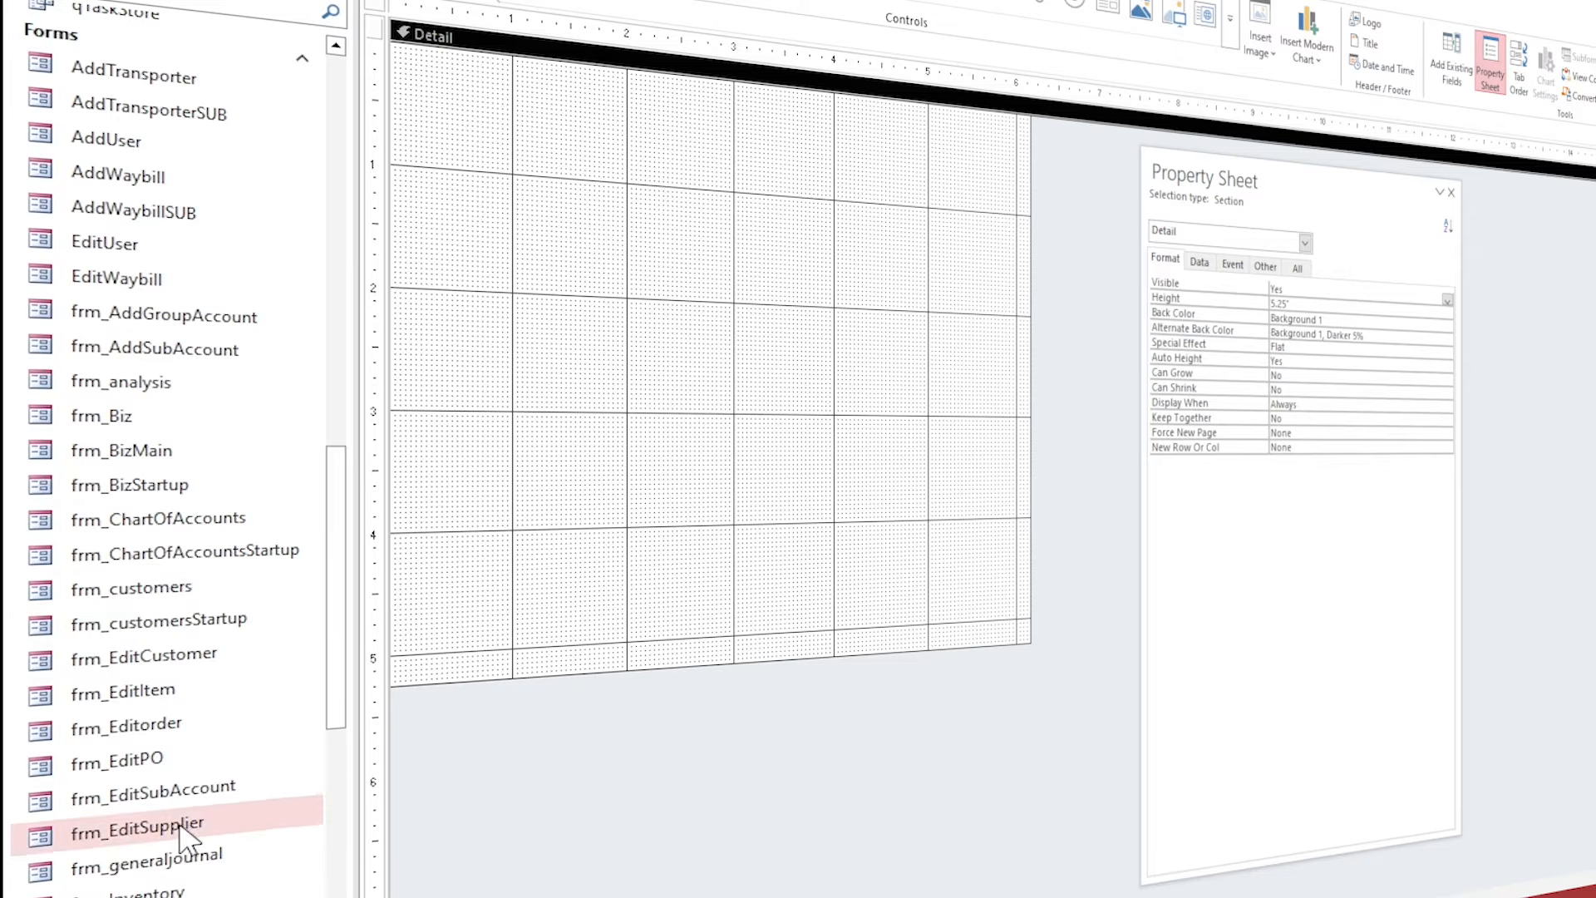
pyautogui.click(178, 384)
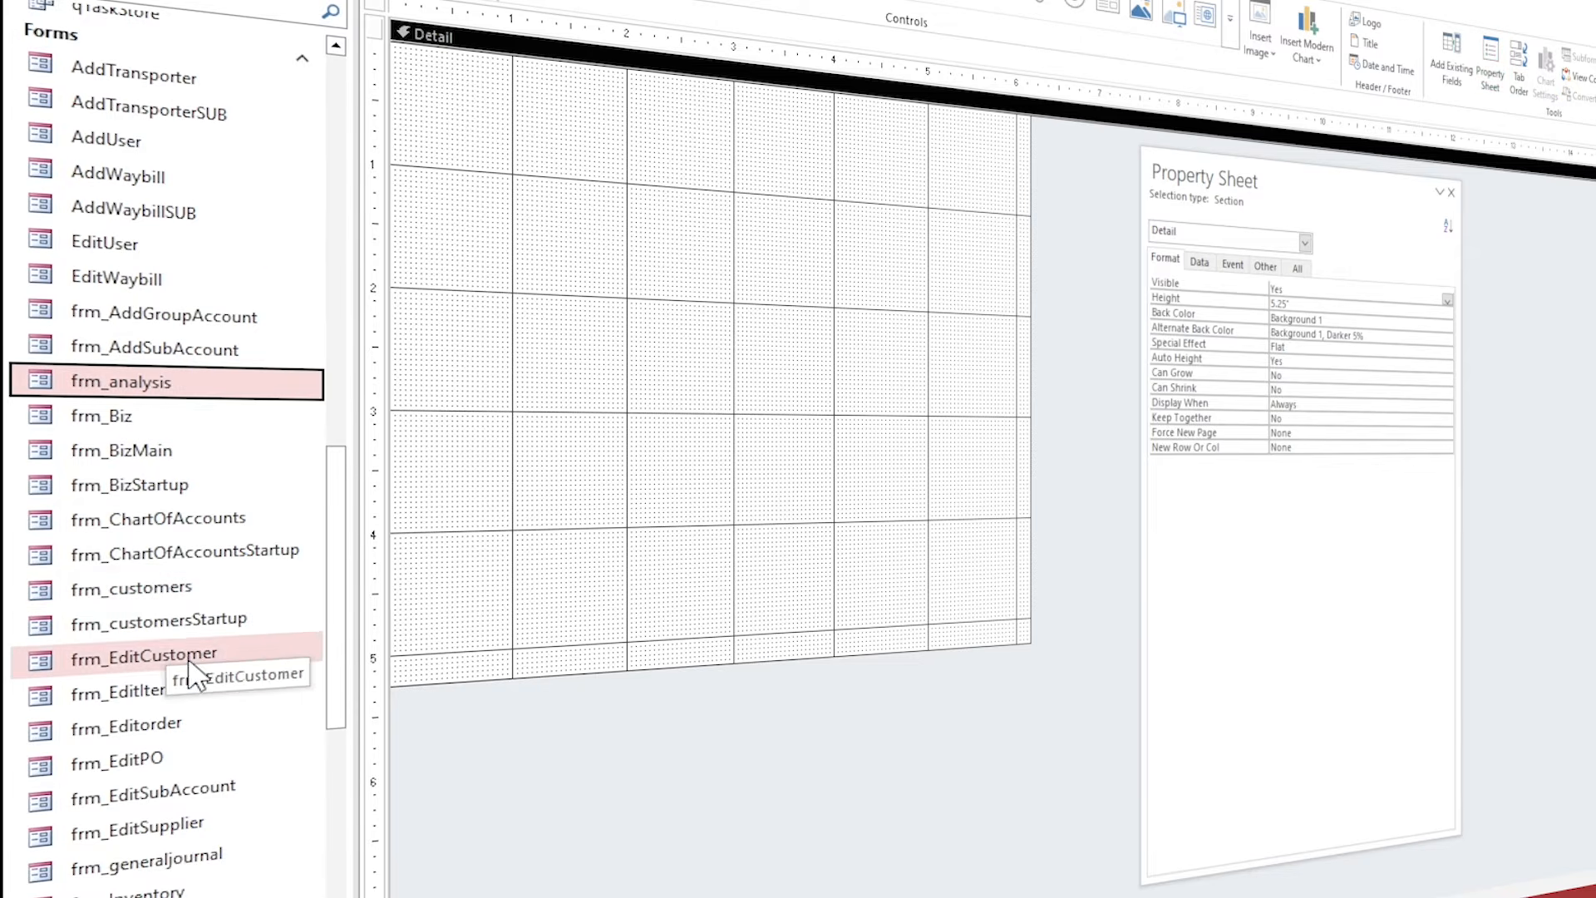
pyautogui.rightClick(171, 587)
pyautogui.click(242, 657)
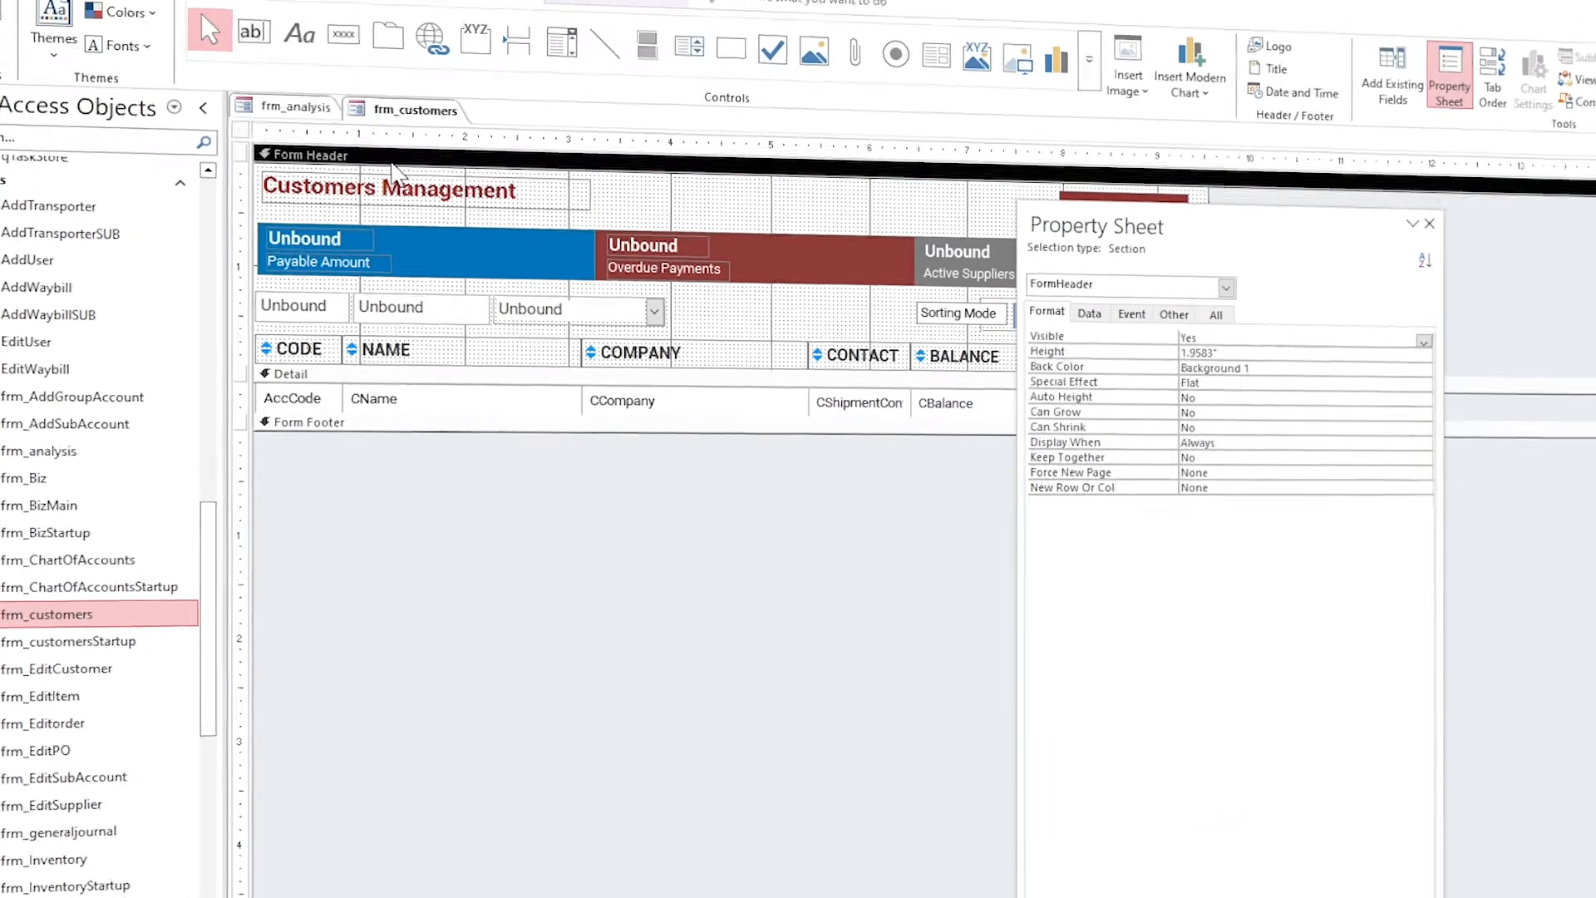
pyautogui.click(417, 191)
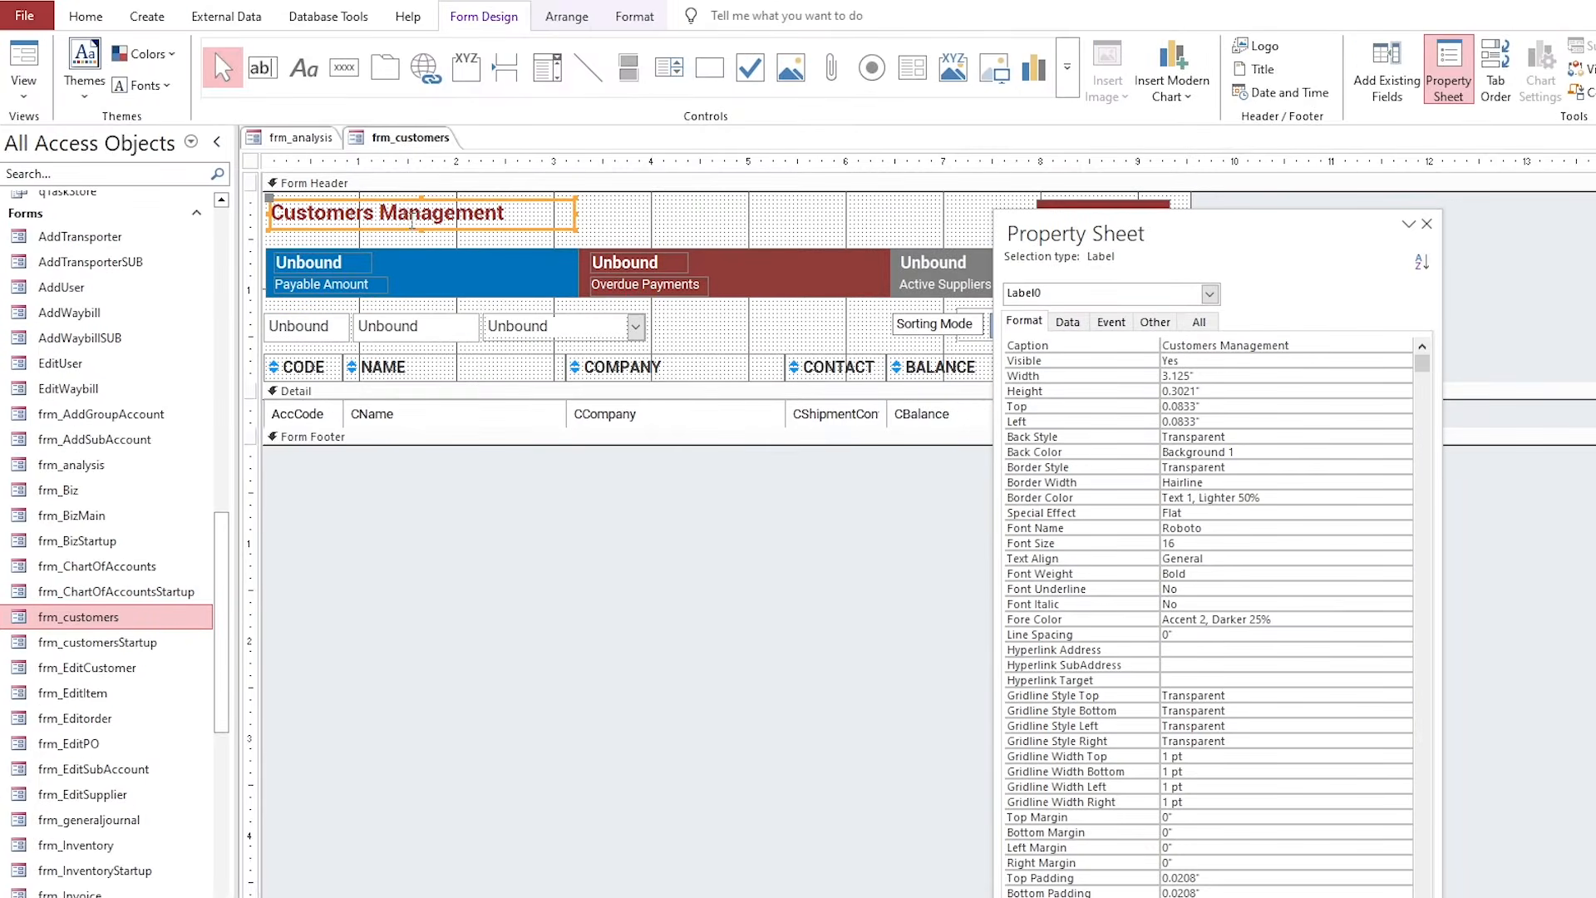
# Paste the title onto frm_analysis and change its caption to Business Analysis.
pyautogui.click(301, 108)
pyautogui.hotkey('ctrl', 'v')
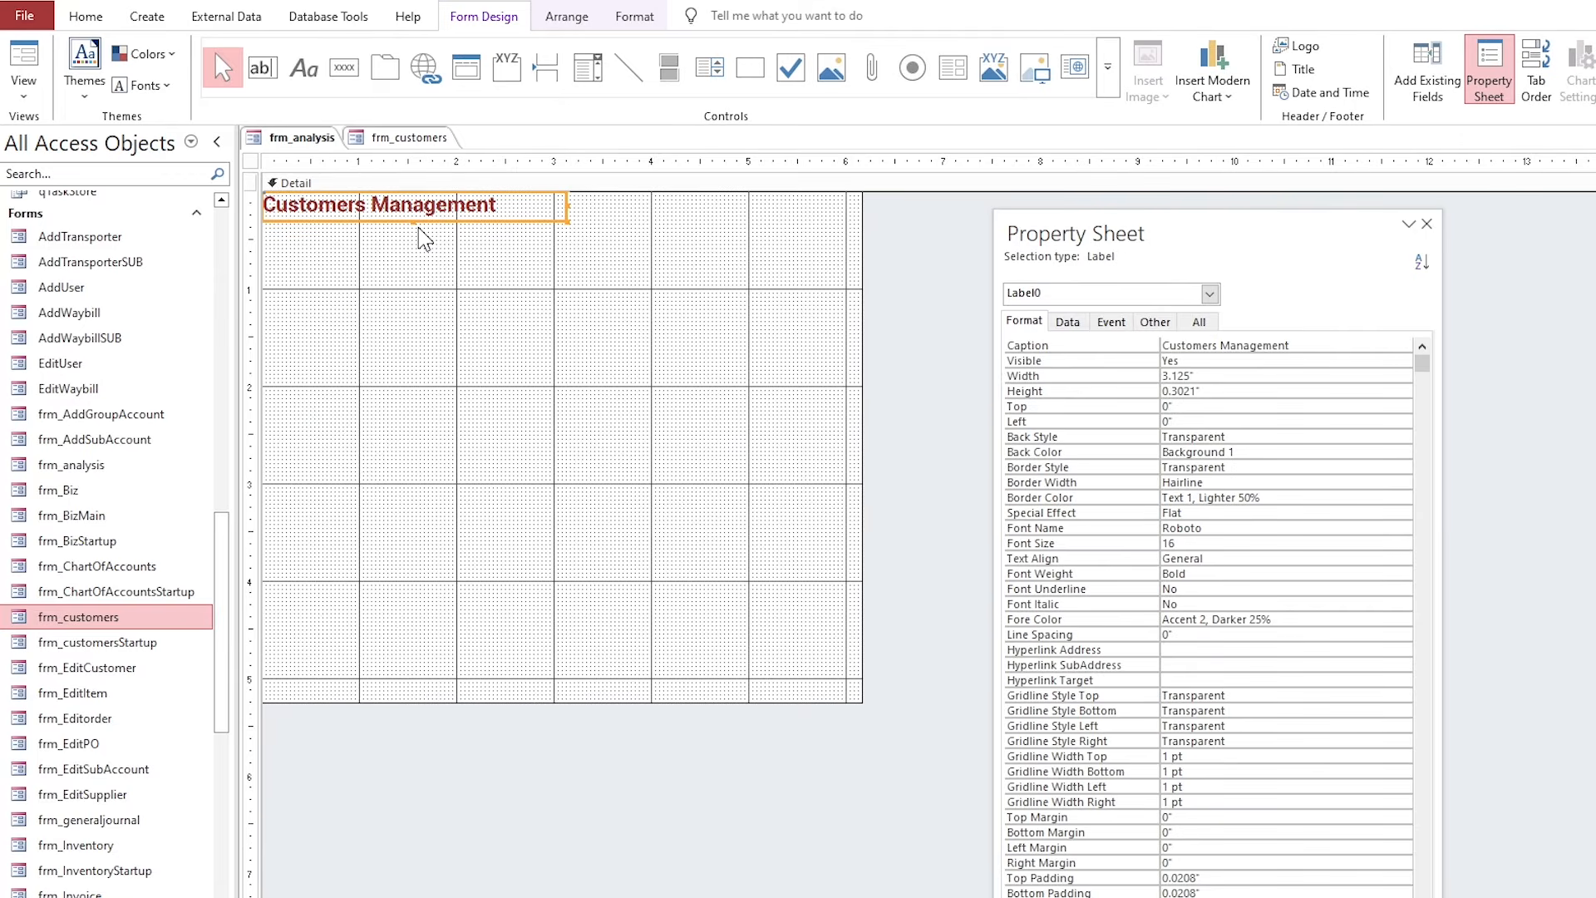
pyautogui.press('Right')
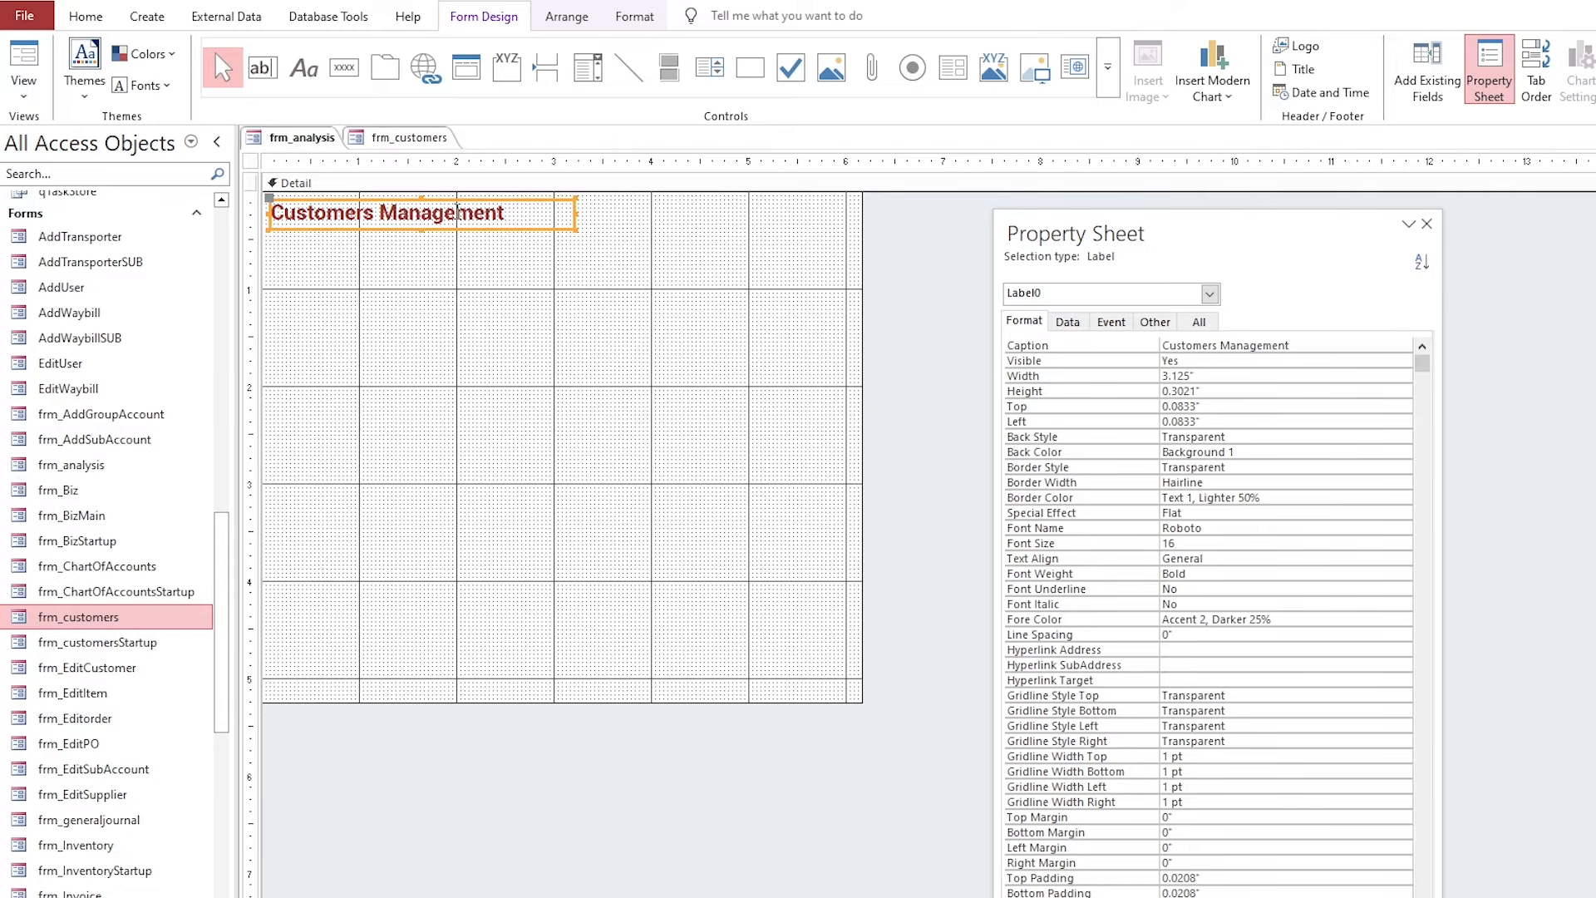
pyautogui.moveTo(555, 213); pyautogui.dragTo(284, 218)
pyautogui.write('Business Analysis')
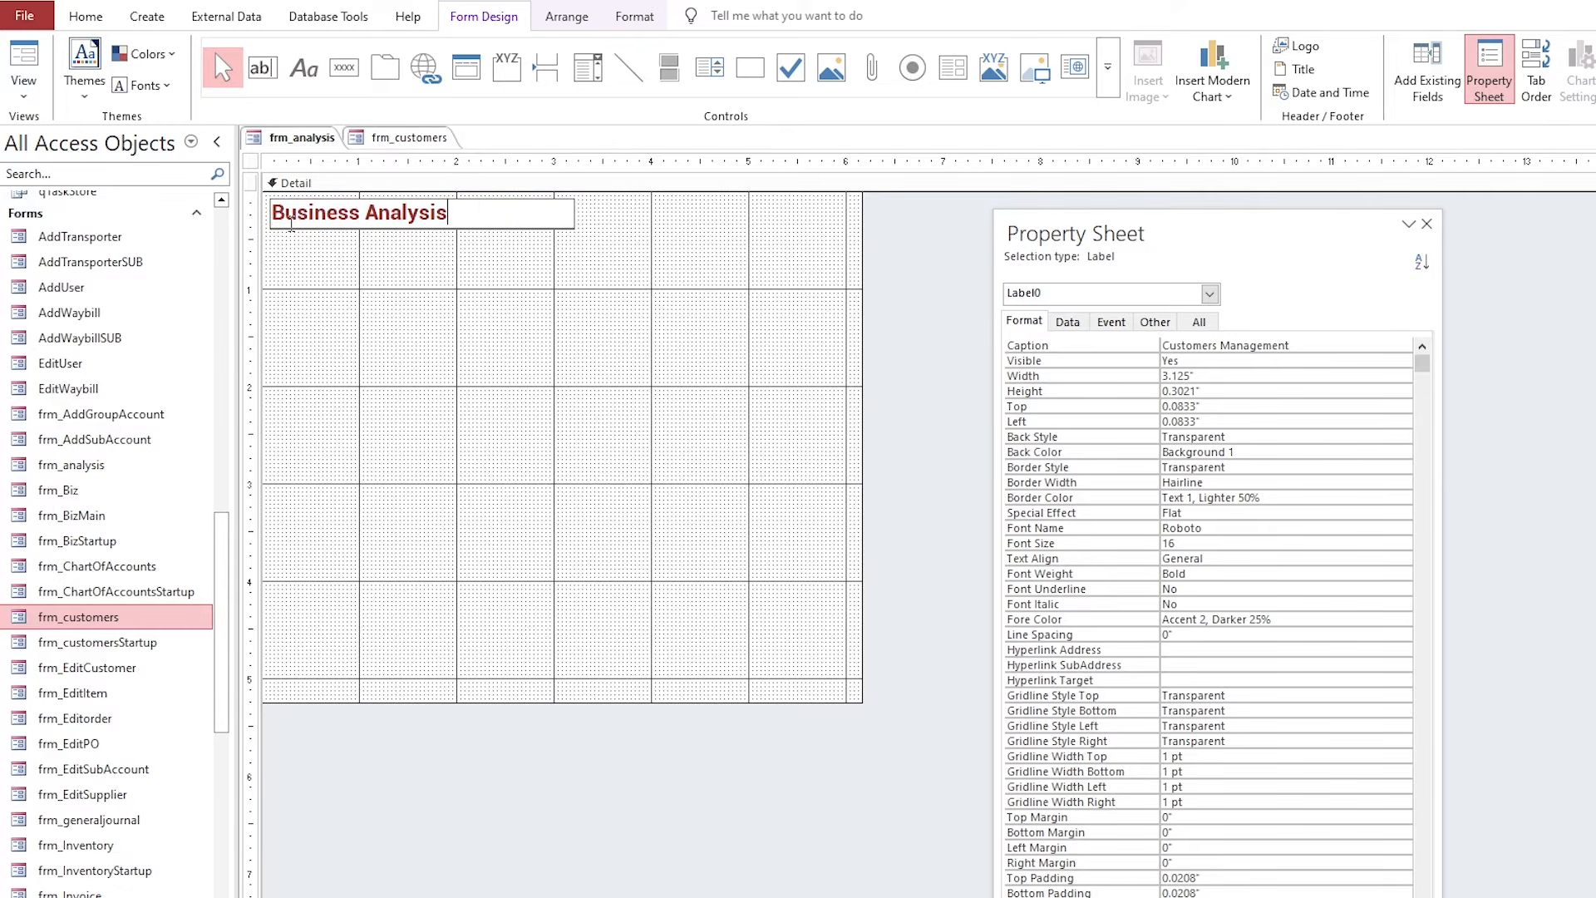
pyautogui.click(282, 281)
pyautogui.click(682, 278)
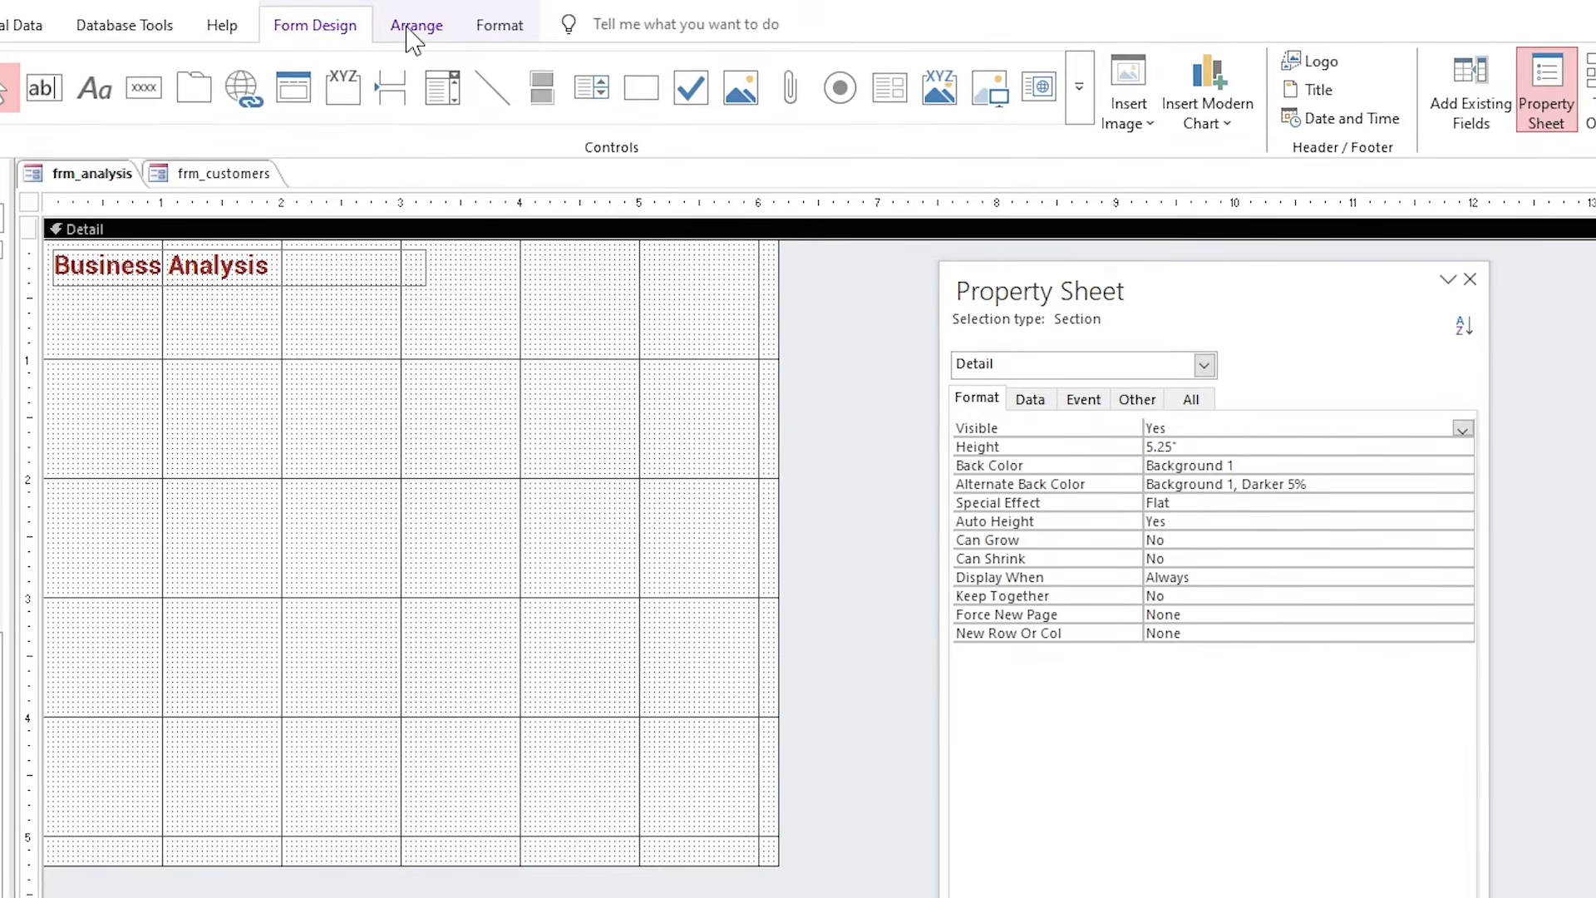
# Draw a rectangle box below the Business Analysis title.
pyautogui.click(565, 25)
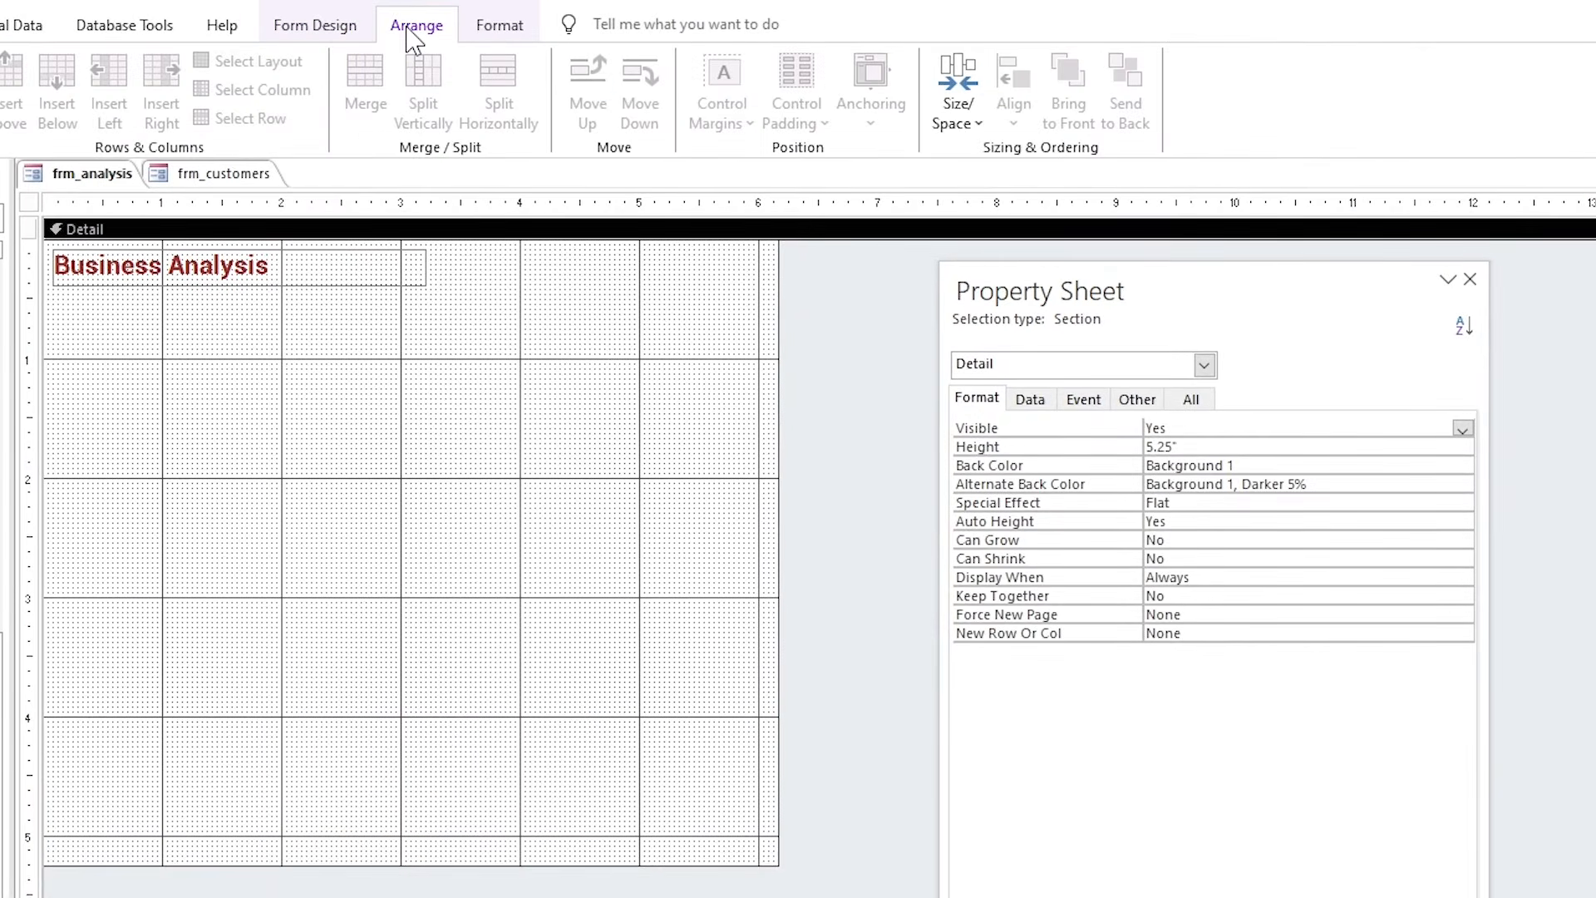
pyautogui.click(336, 29)
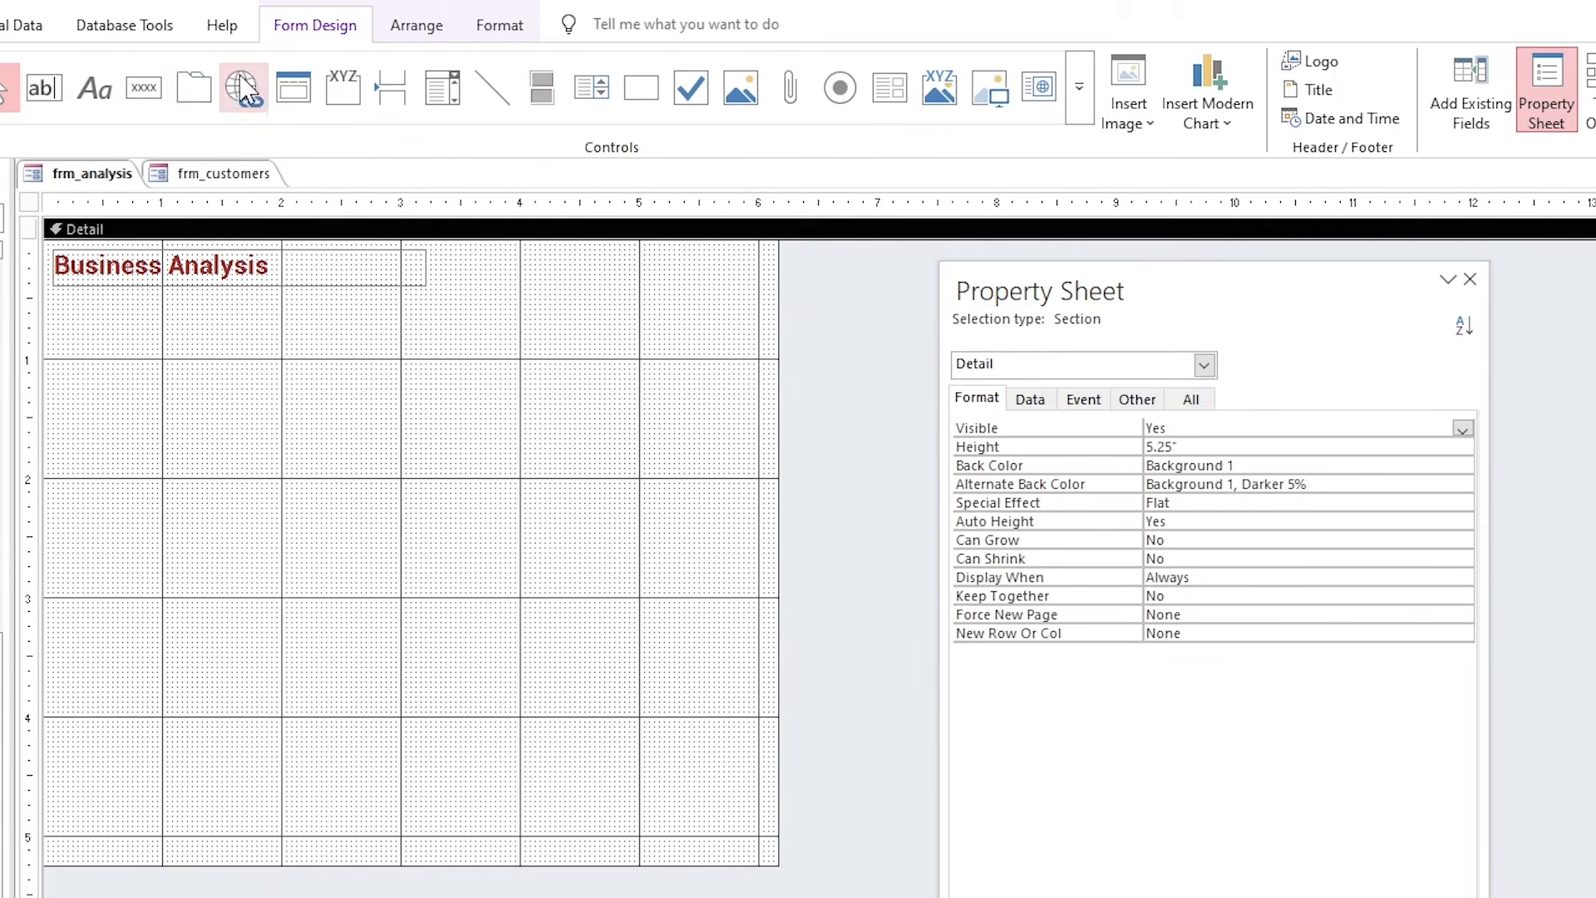
pyautogui.click(641, 93)
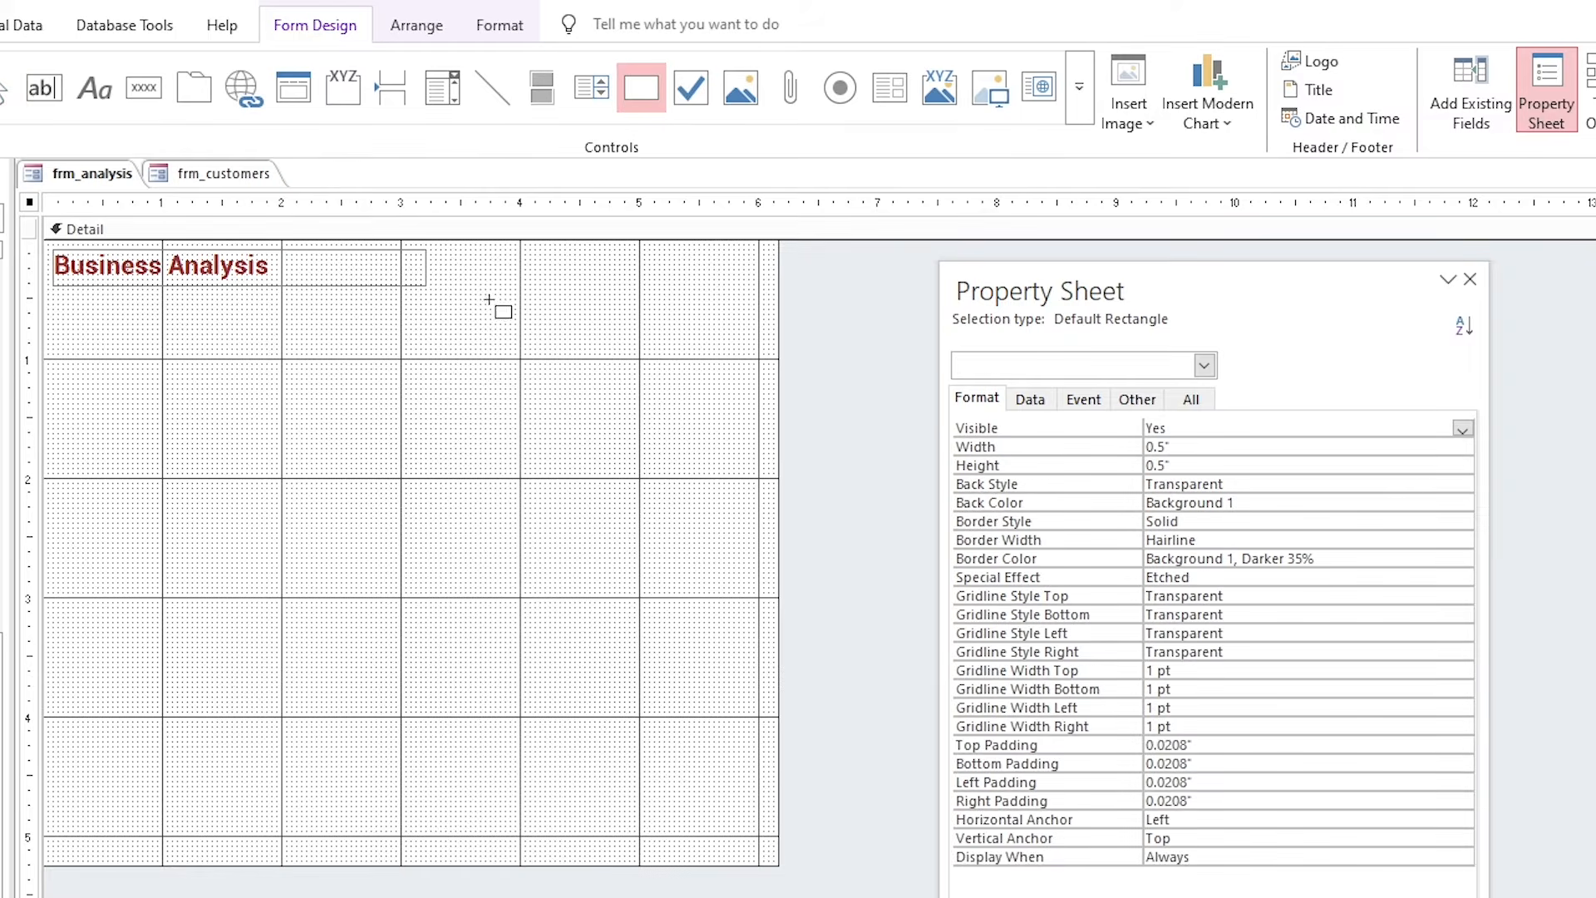
pyautogui.moveTo(56, 298); pyautogui.dragTo(315, 369)
# Give the rectangle a white fill, transparent outline and Shadowed special effect.
pyautogui.click(500, 25)
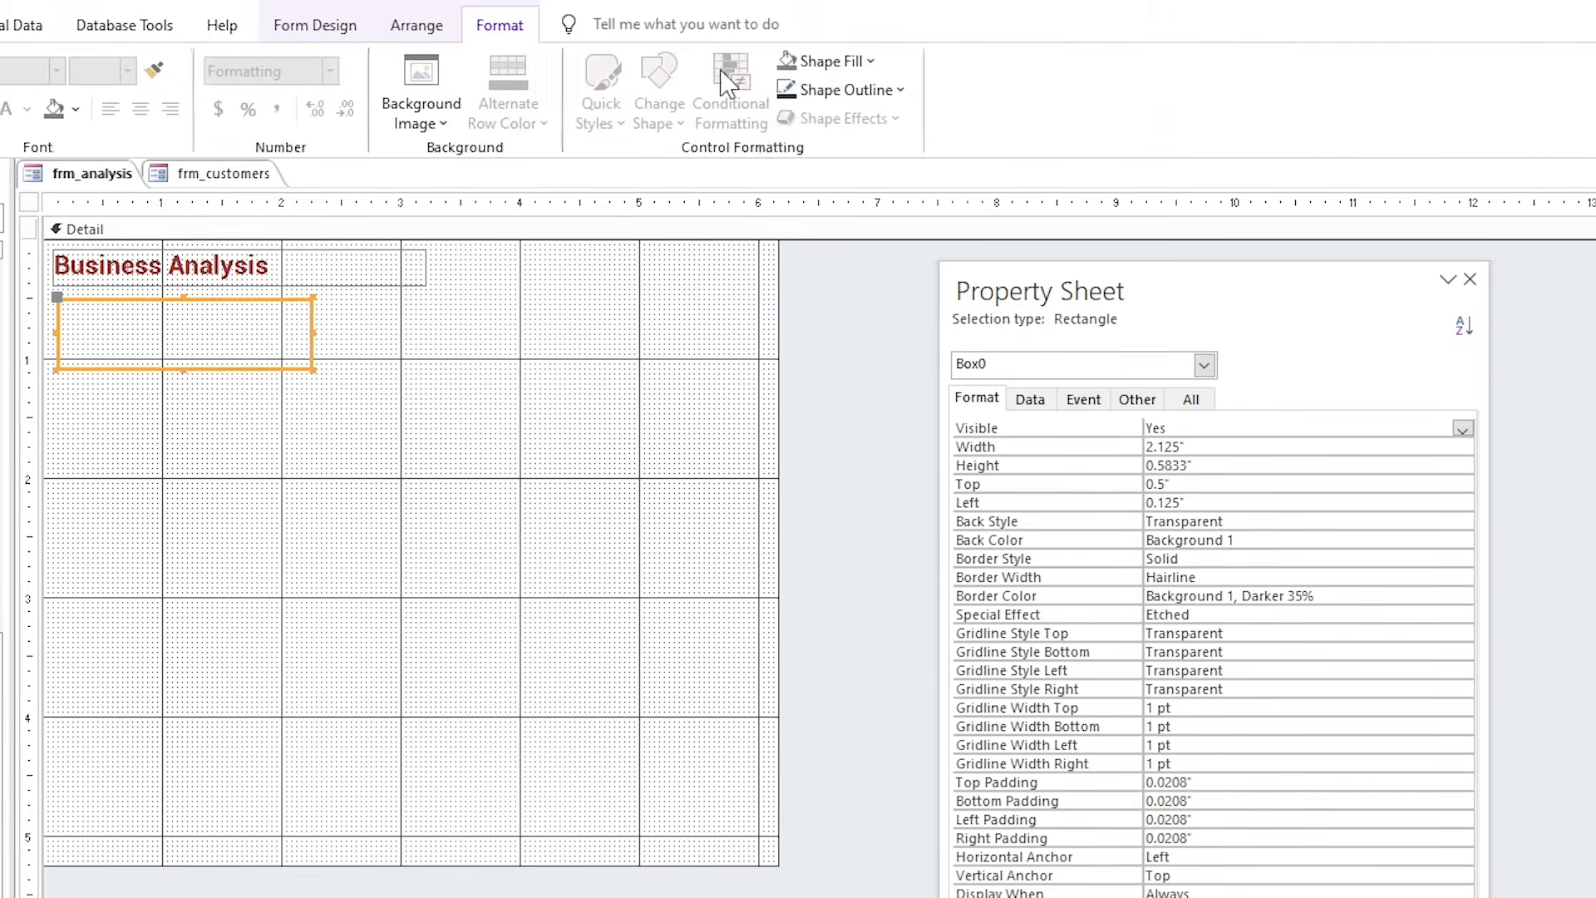
pyautogui.click(823, 60)
pyautogui.click(817, 154)
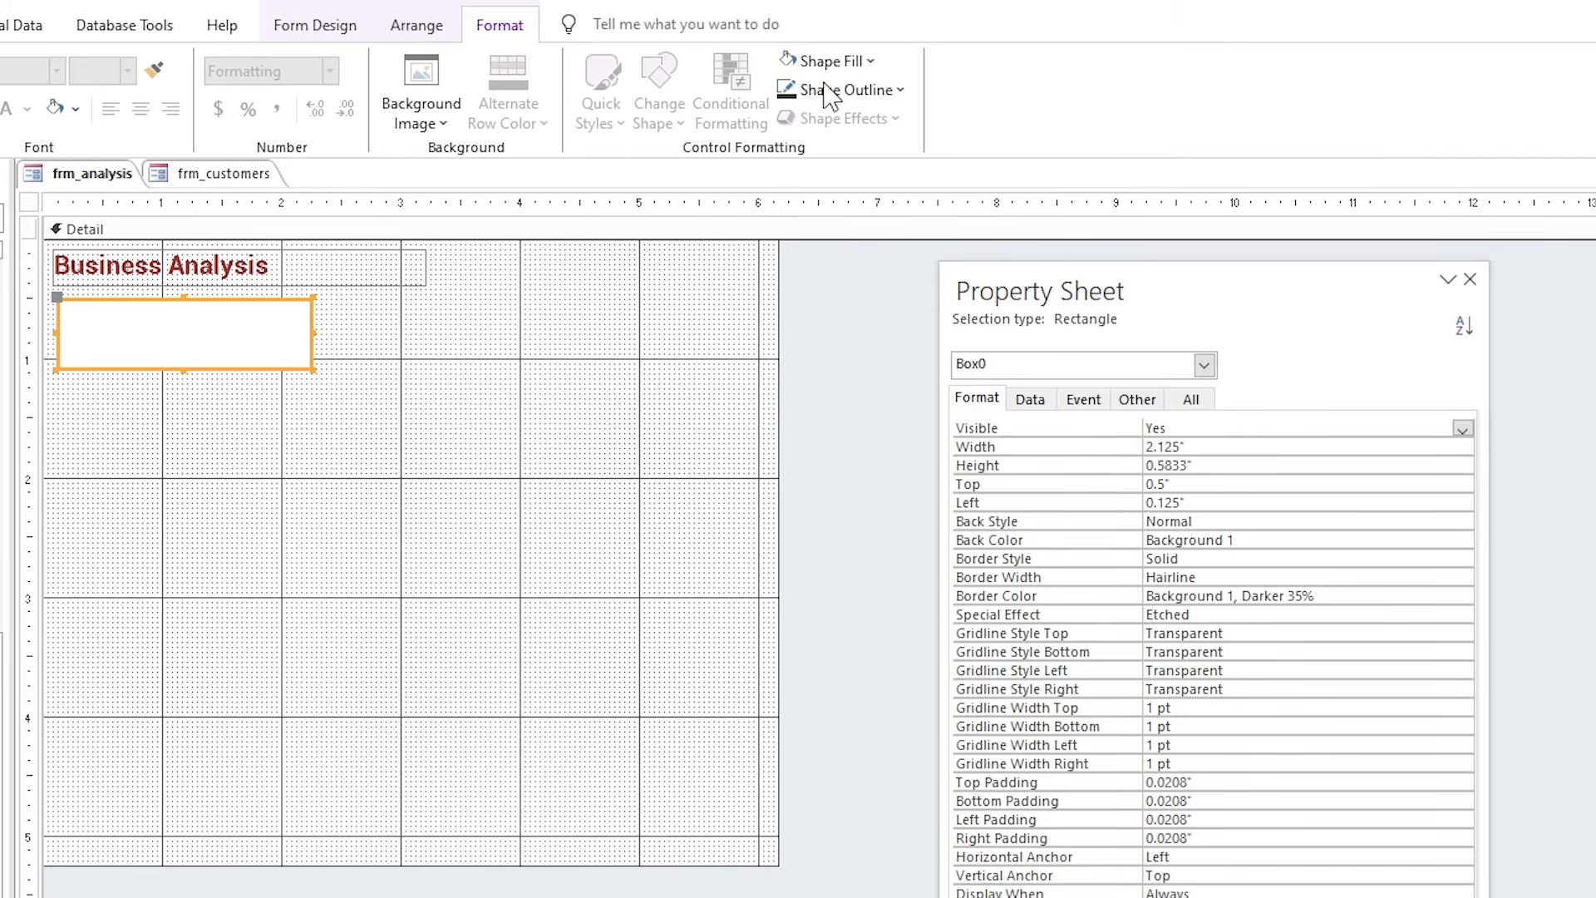
pyautogui.click(840, 89)
pyautogui.click(854, 707)
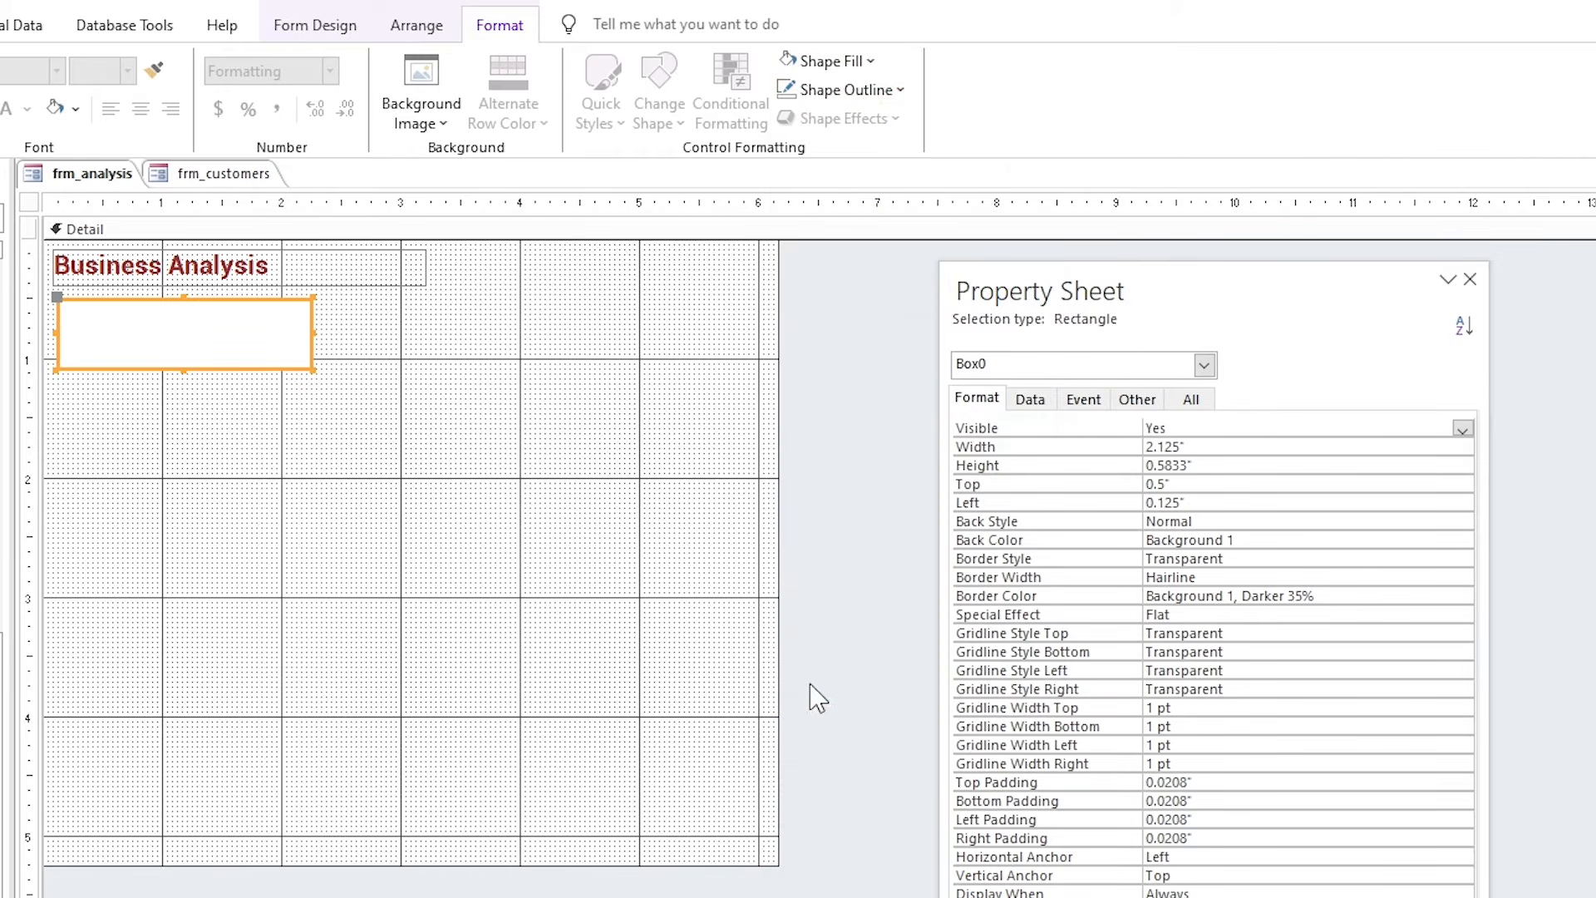
pyautogui.rightClick(252, 317)
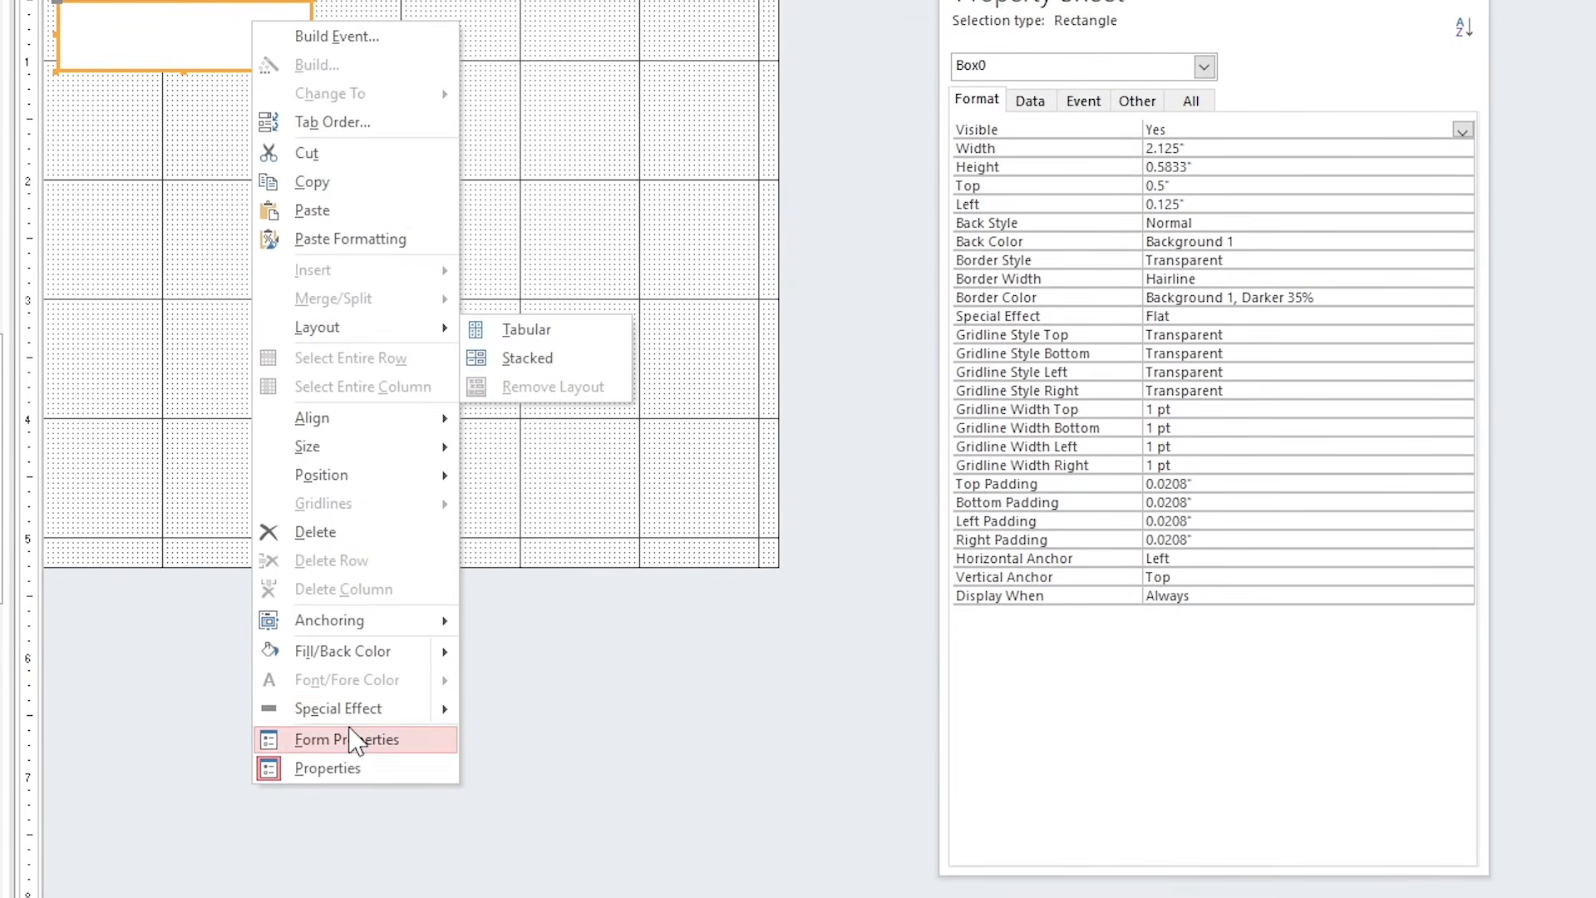
pyautogui.moveTo(356, 708)
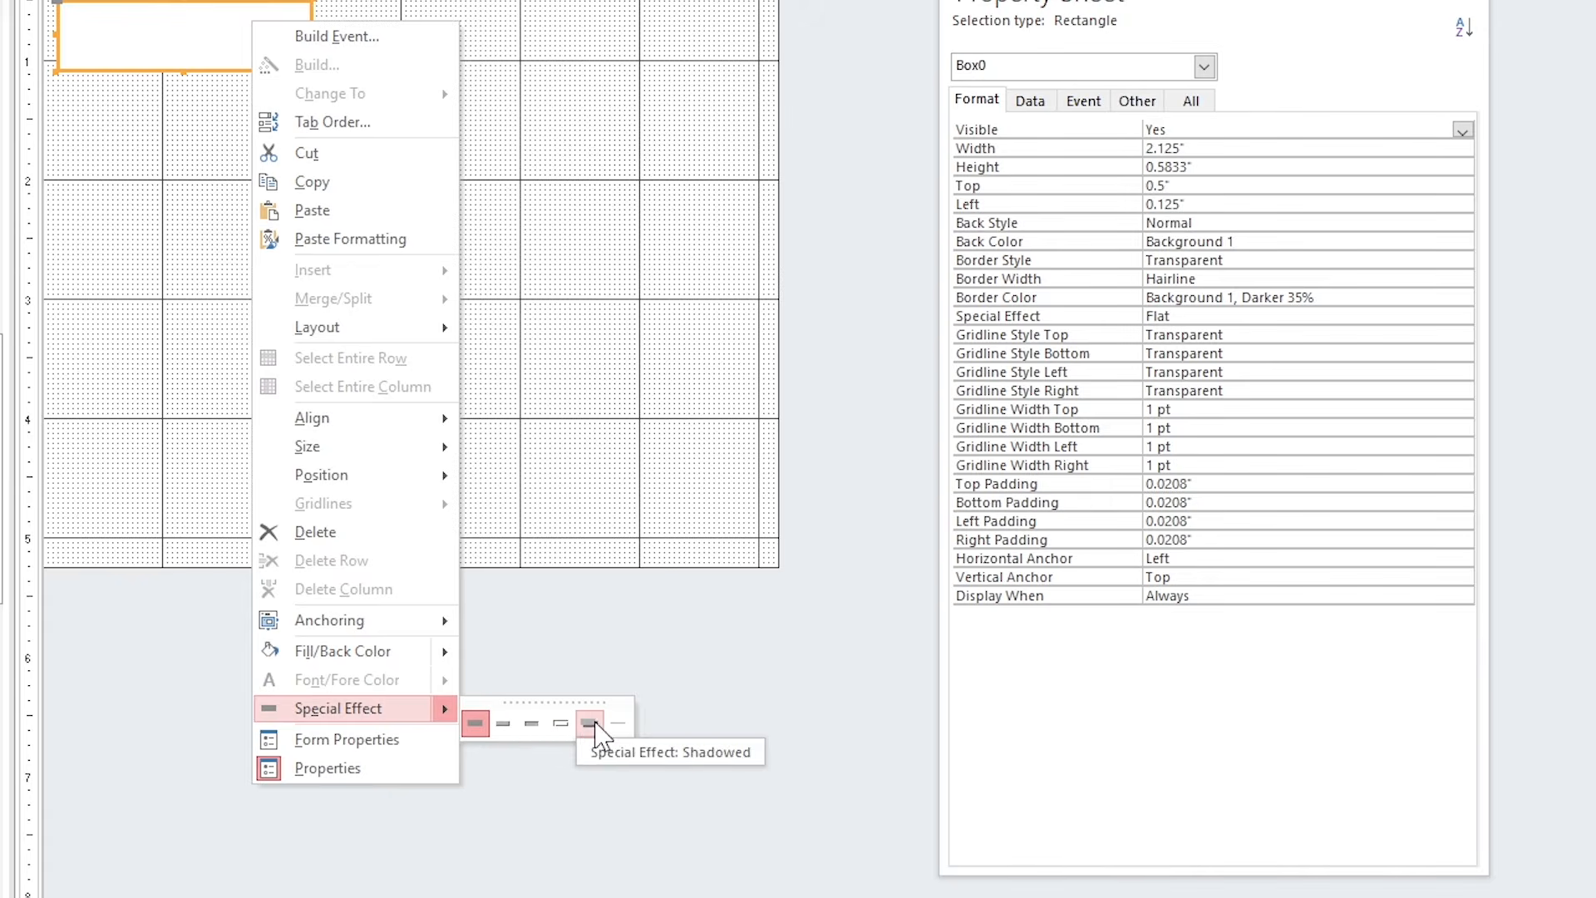
pyautogui.click(590, 723)
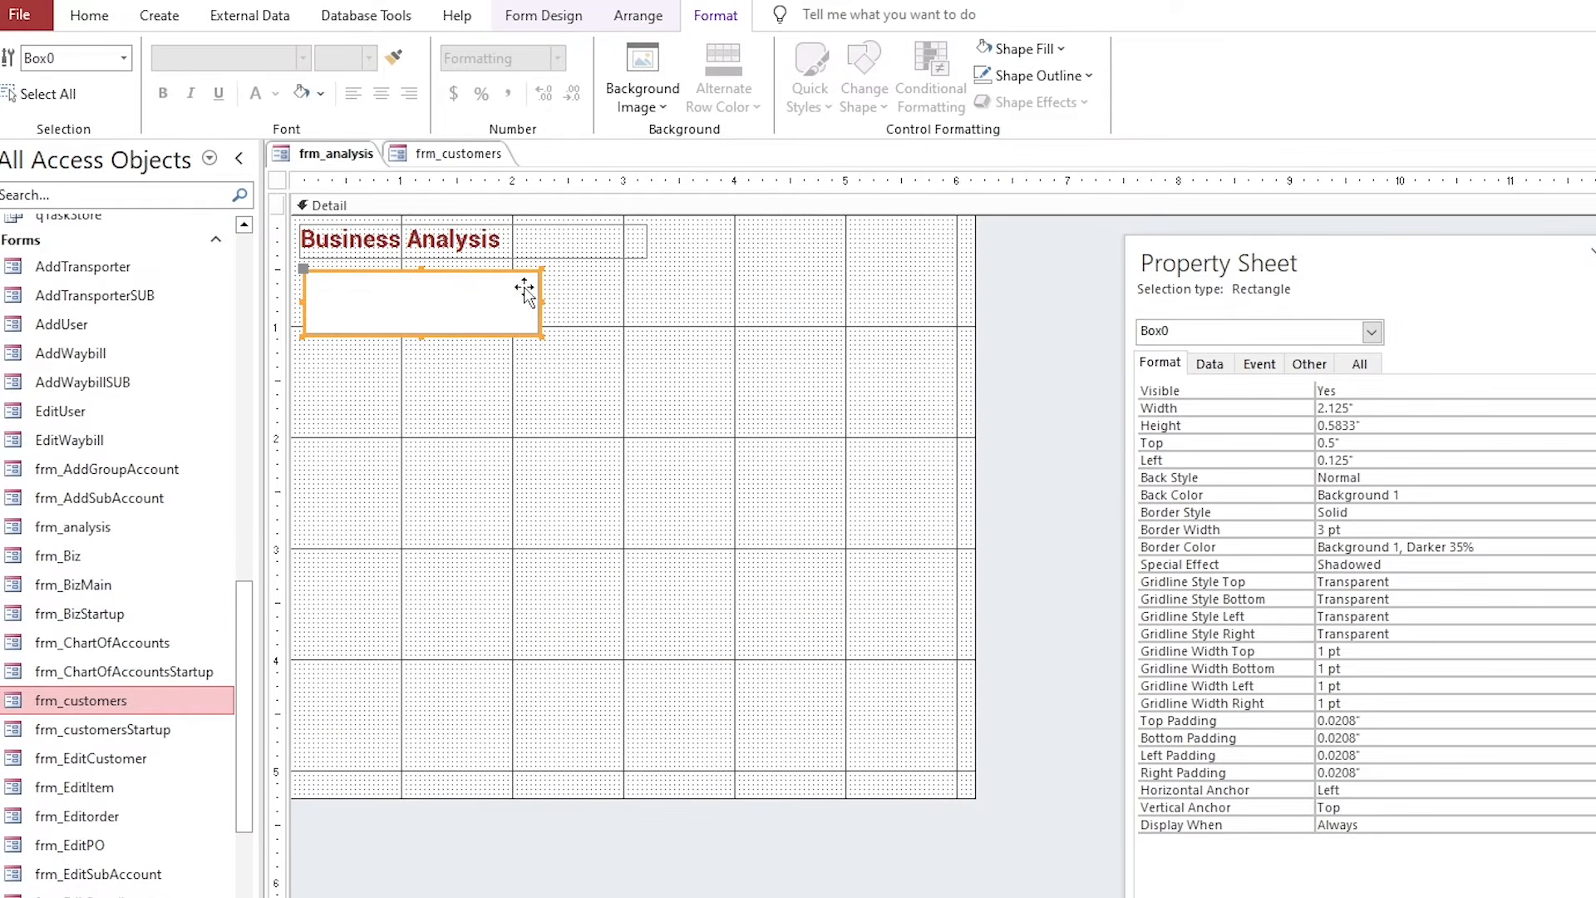
pyautogui.click(540, 16)
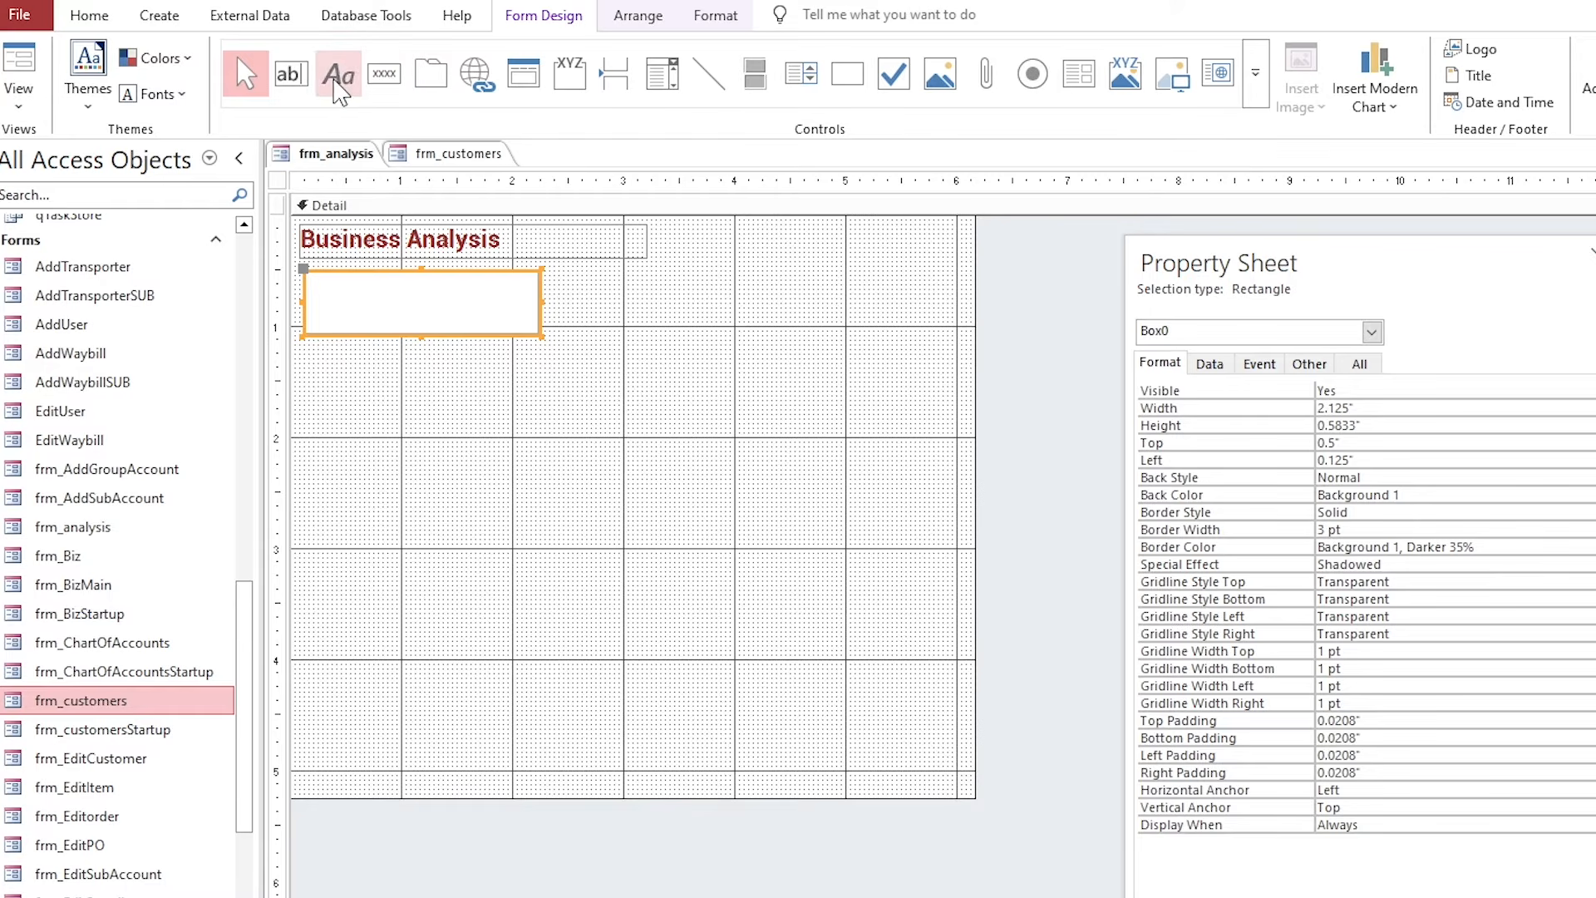
# Add a labelled text box, place the Text1 label above it, and set both to Roboto.
pyautogui.click(290, 73)
pyautogui.click(512, 364)
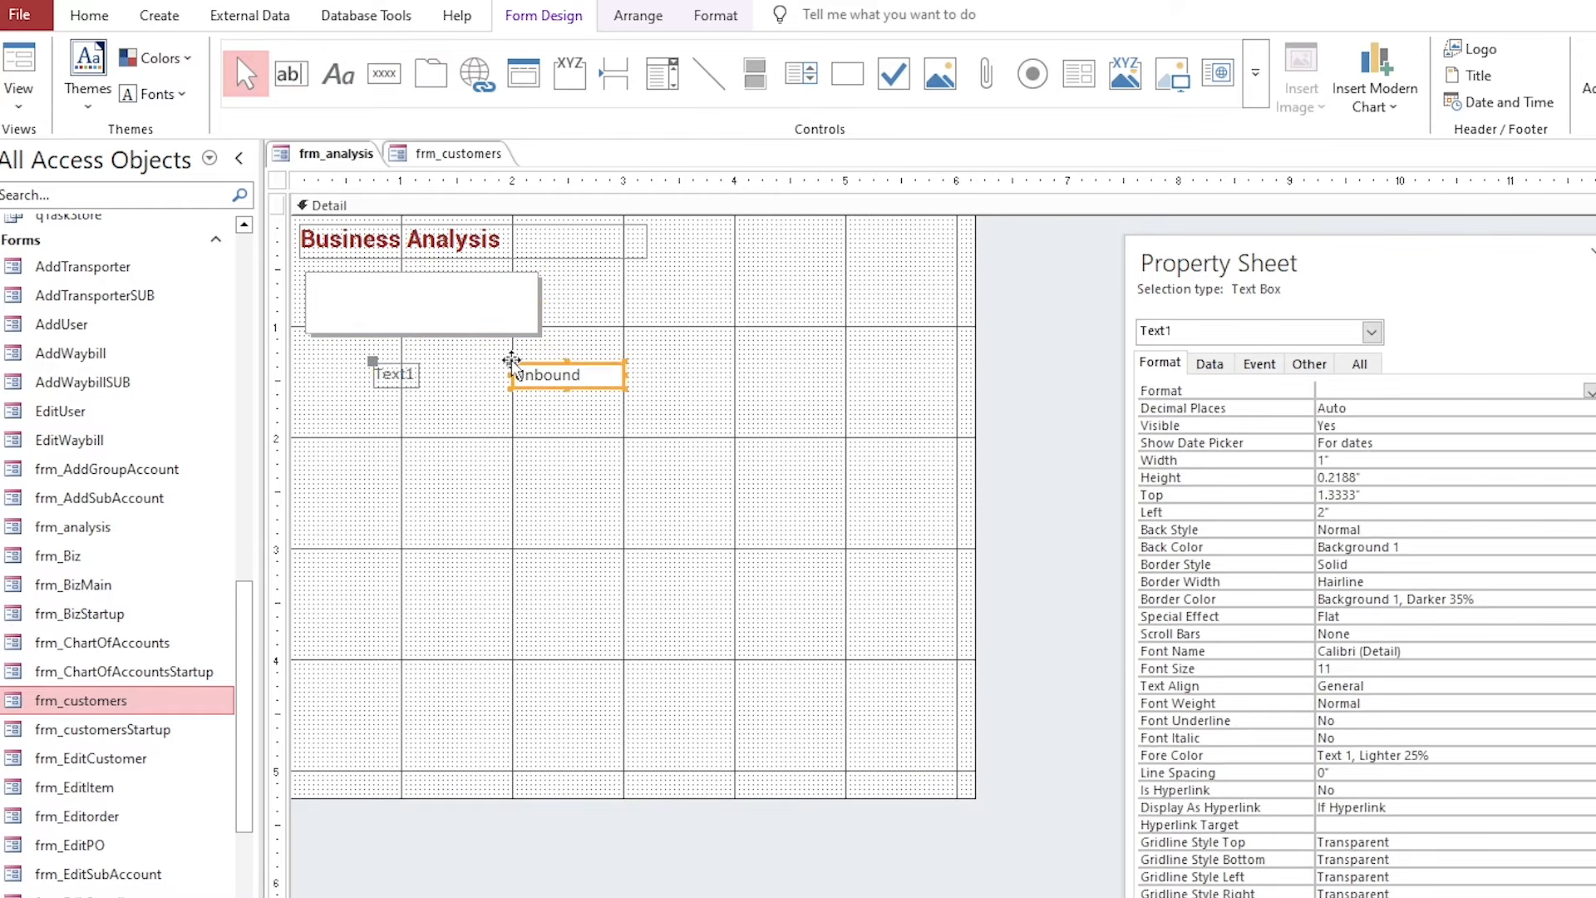
pyautogui.click(387, 370)
pyautogui.moveTo(388, 366); pyautogui.dragTo(620, 352)
pyautogui.keyDown('shift'); pyautogui.click(579, 374); pyautogui.keyUp('shift')
pyautogui.click(705, 18)
pyautogui.click(225, 59)
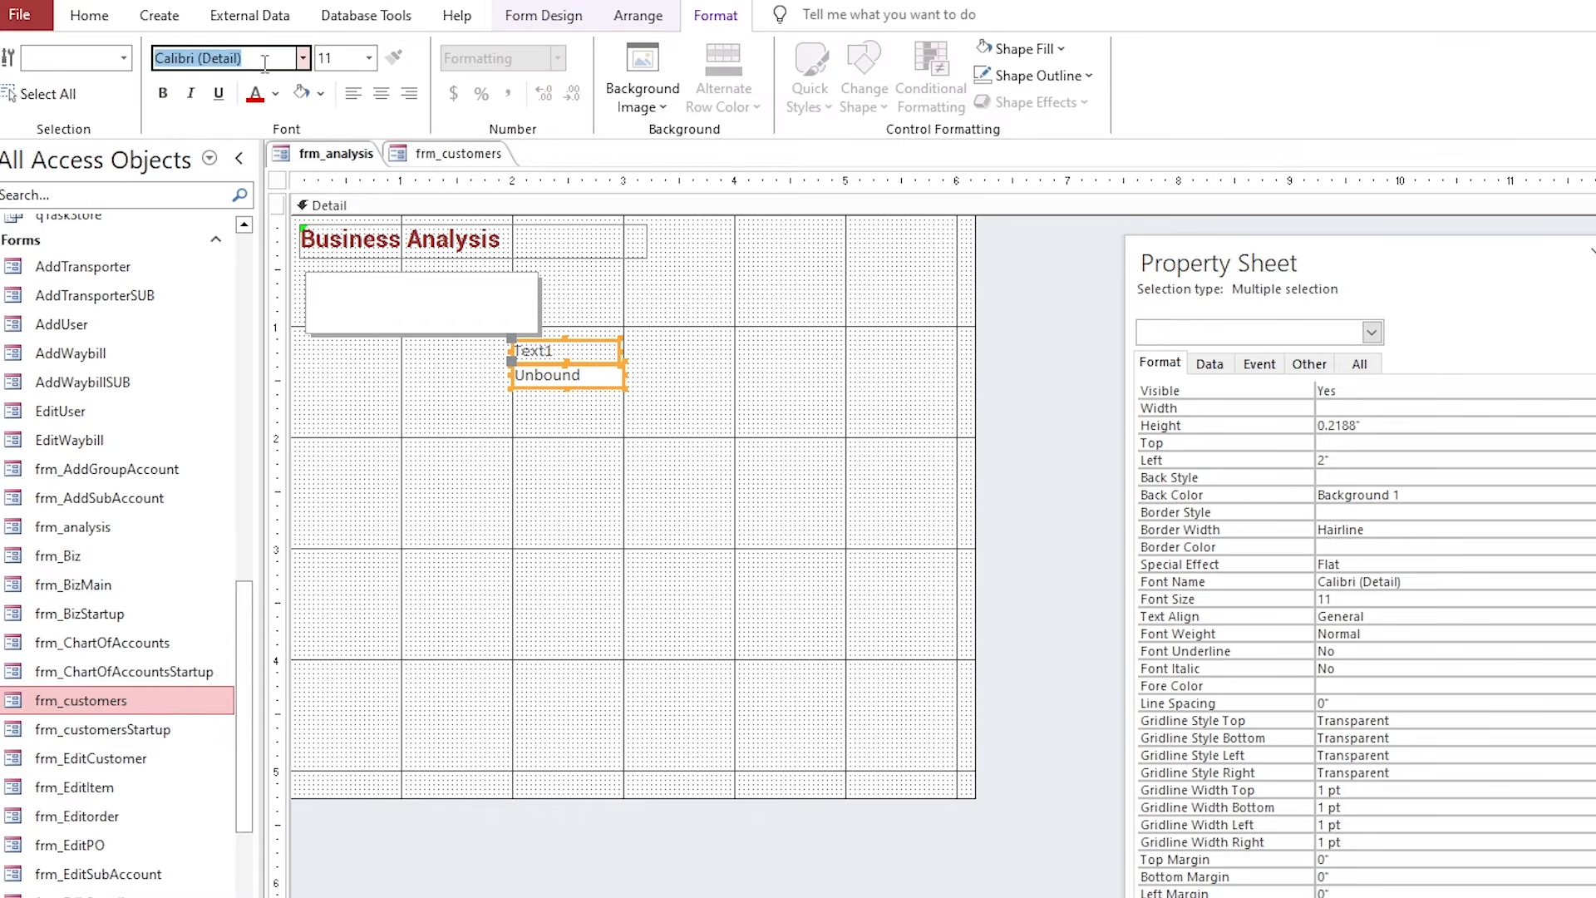
pyautogui.write('Roboto')
pyautogui.press('Return')
# Give the label 10 pt coloured text, the box Text 1 colour, and move both into the rectangle.
pyautogui.click(520, 347)
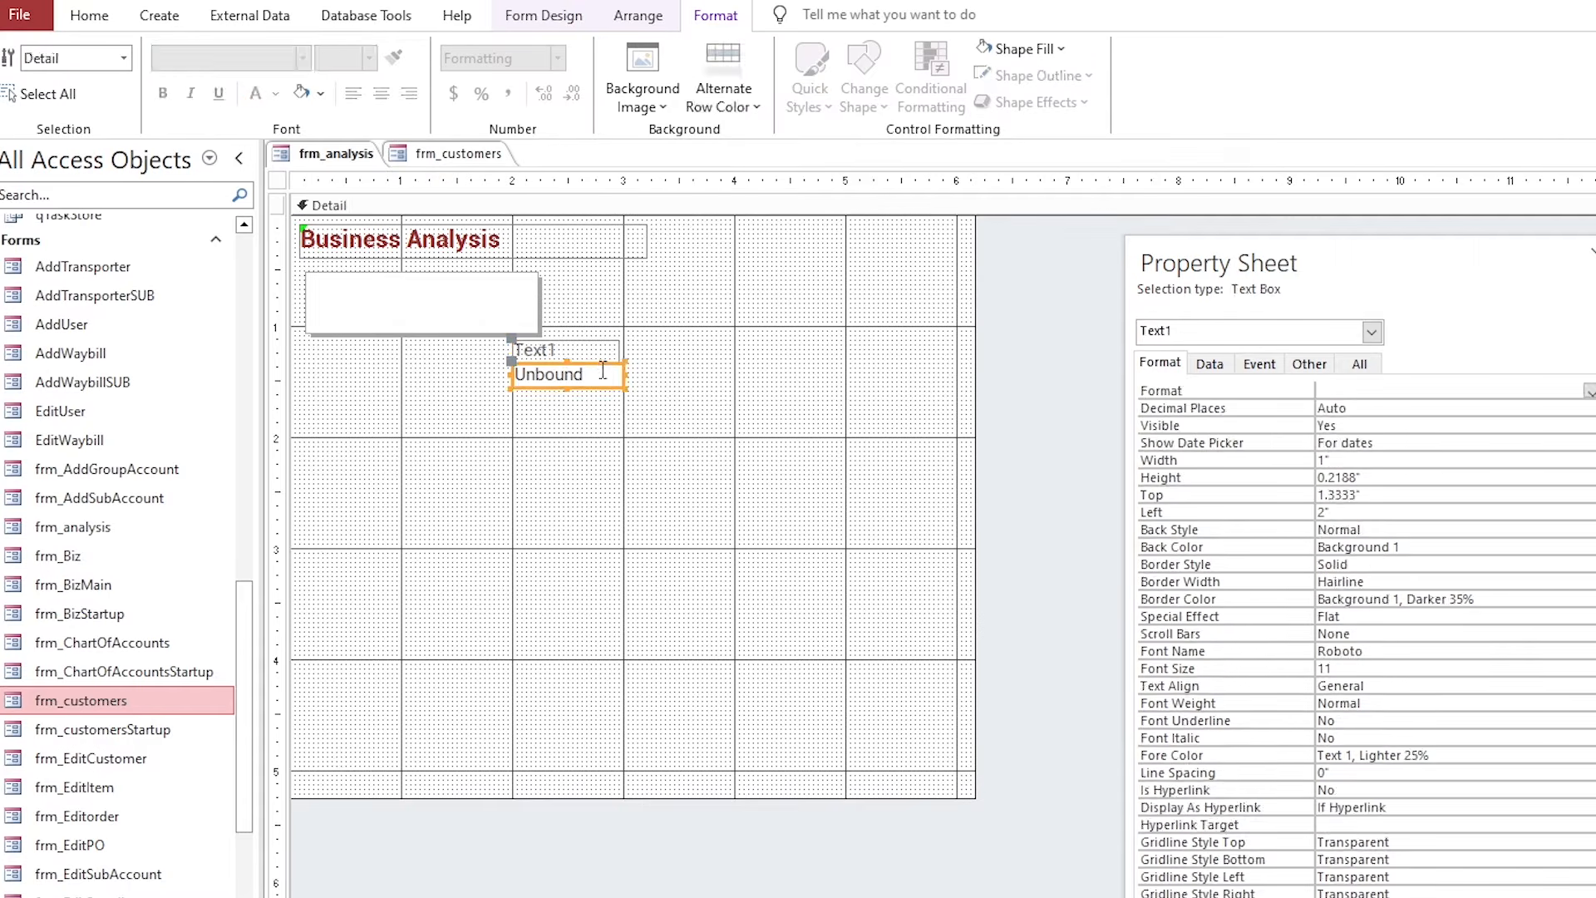
pyautogui.click(369, 58)
pyautogui.click(360, 131)
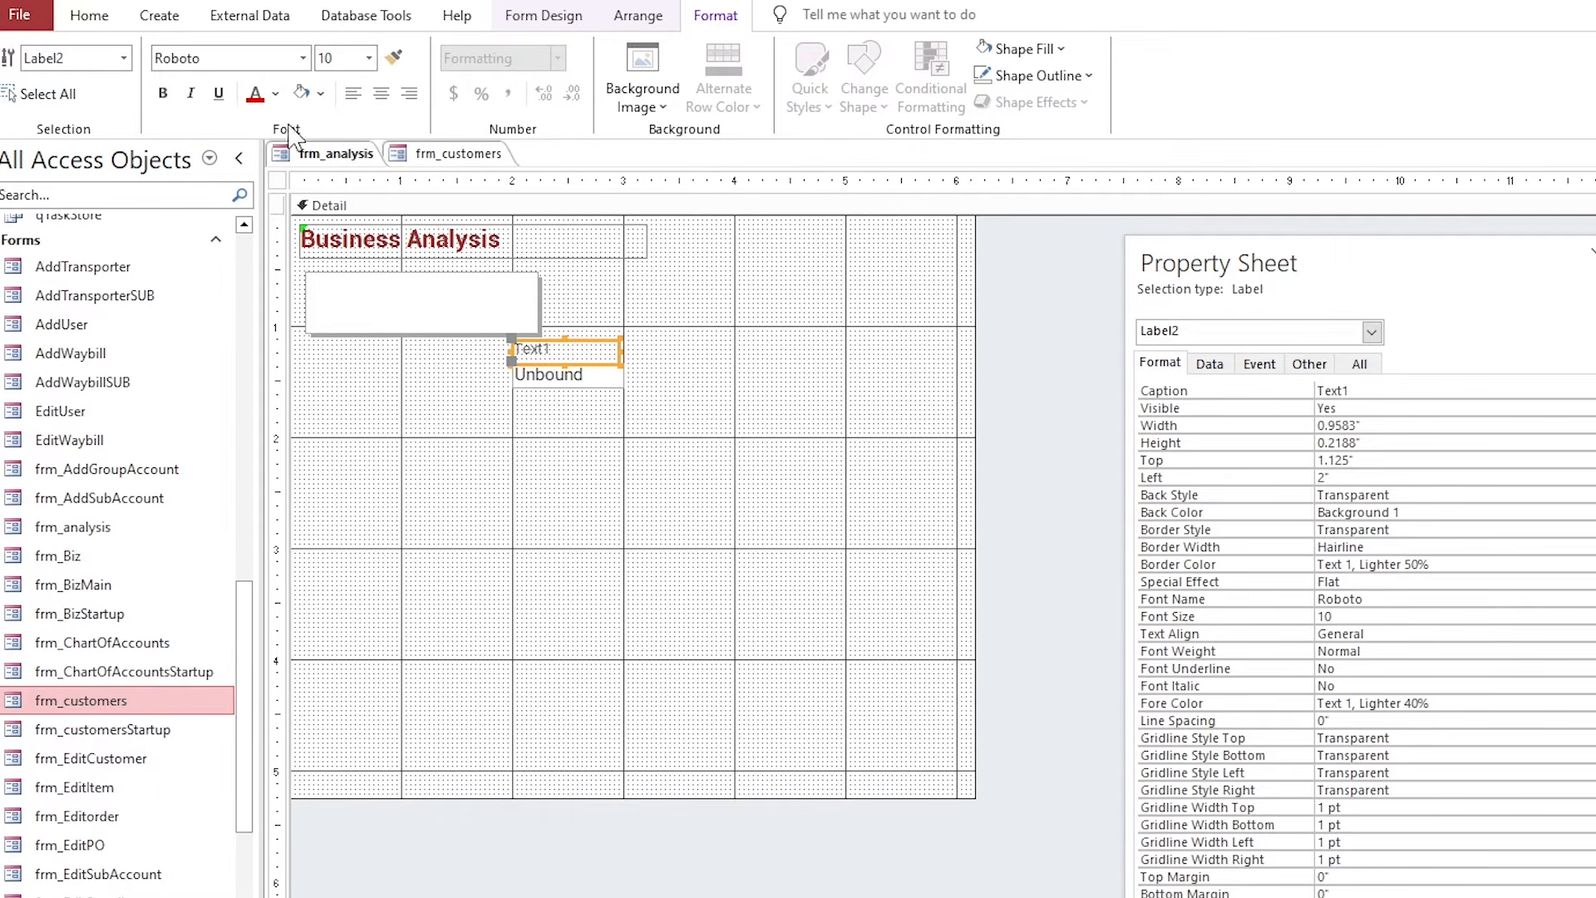
pyautogui.click(275, 93)
pyautogui.click(490, 579)
pyautogui.click(576, 379)
pyautogui.click(275, 93)
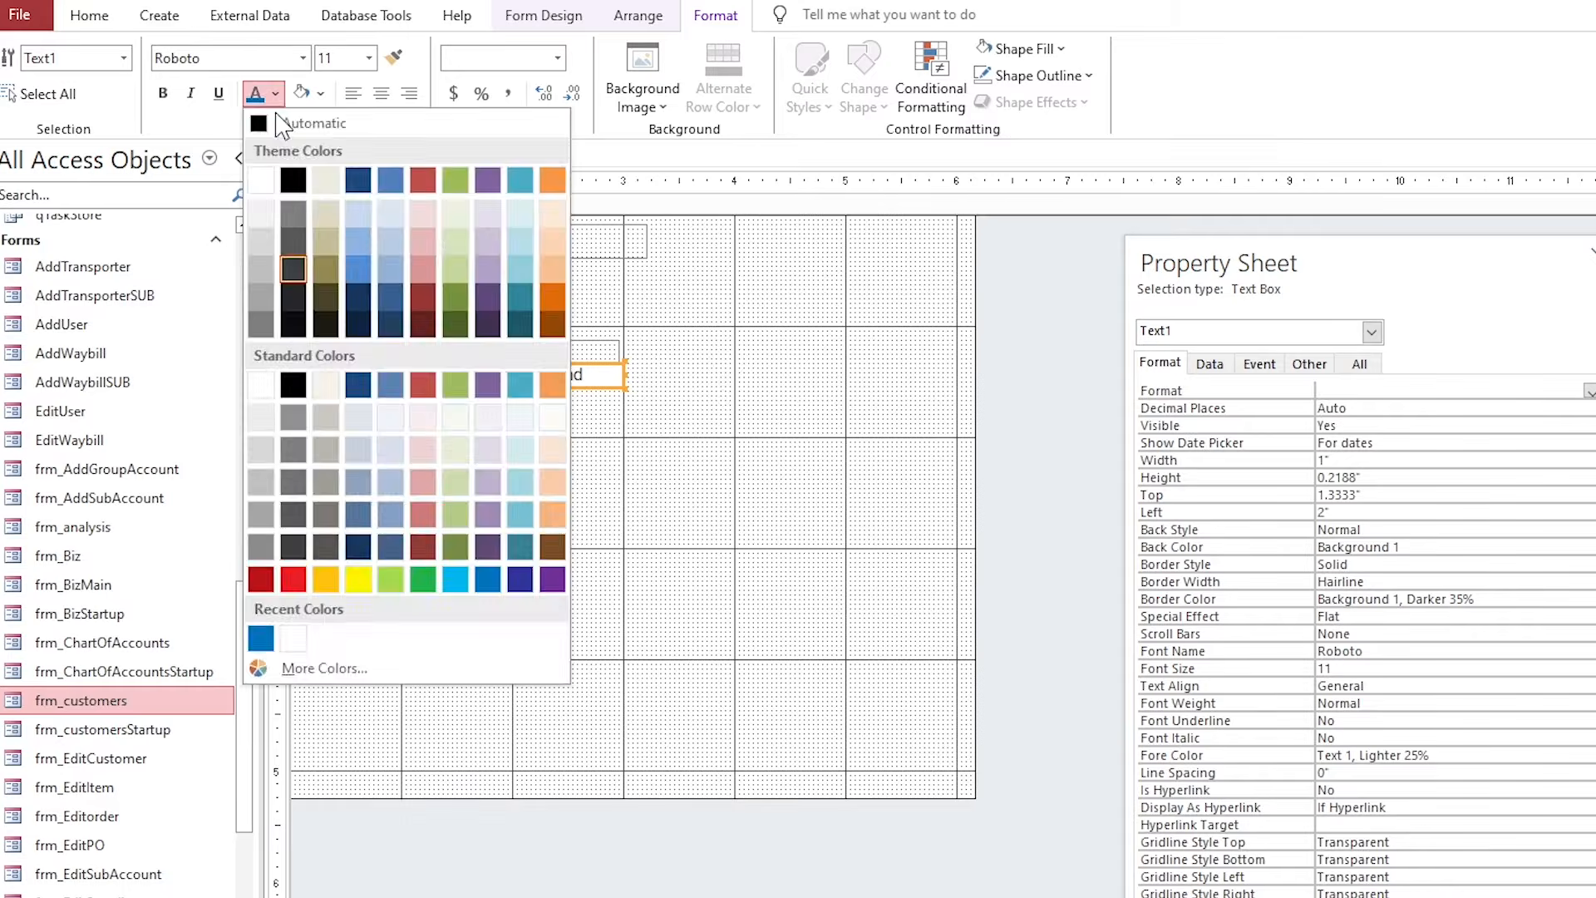
pyautogui.click(282, 123)
pyautogui.moveTo(545, 375); pyautogui.dragTo(347, 316)
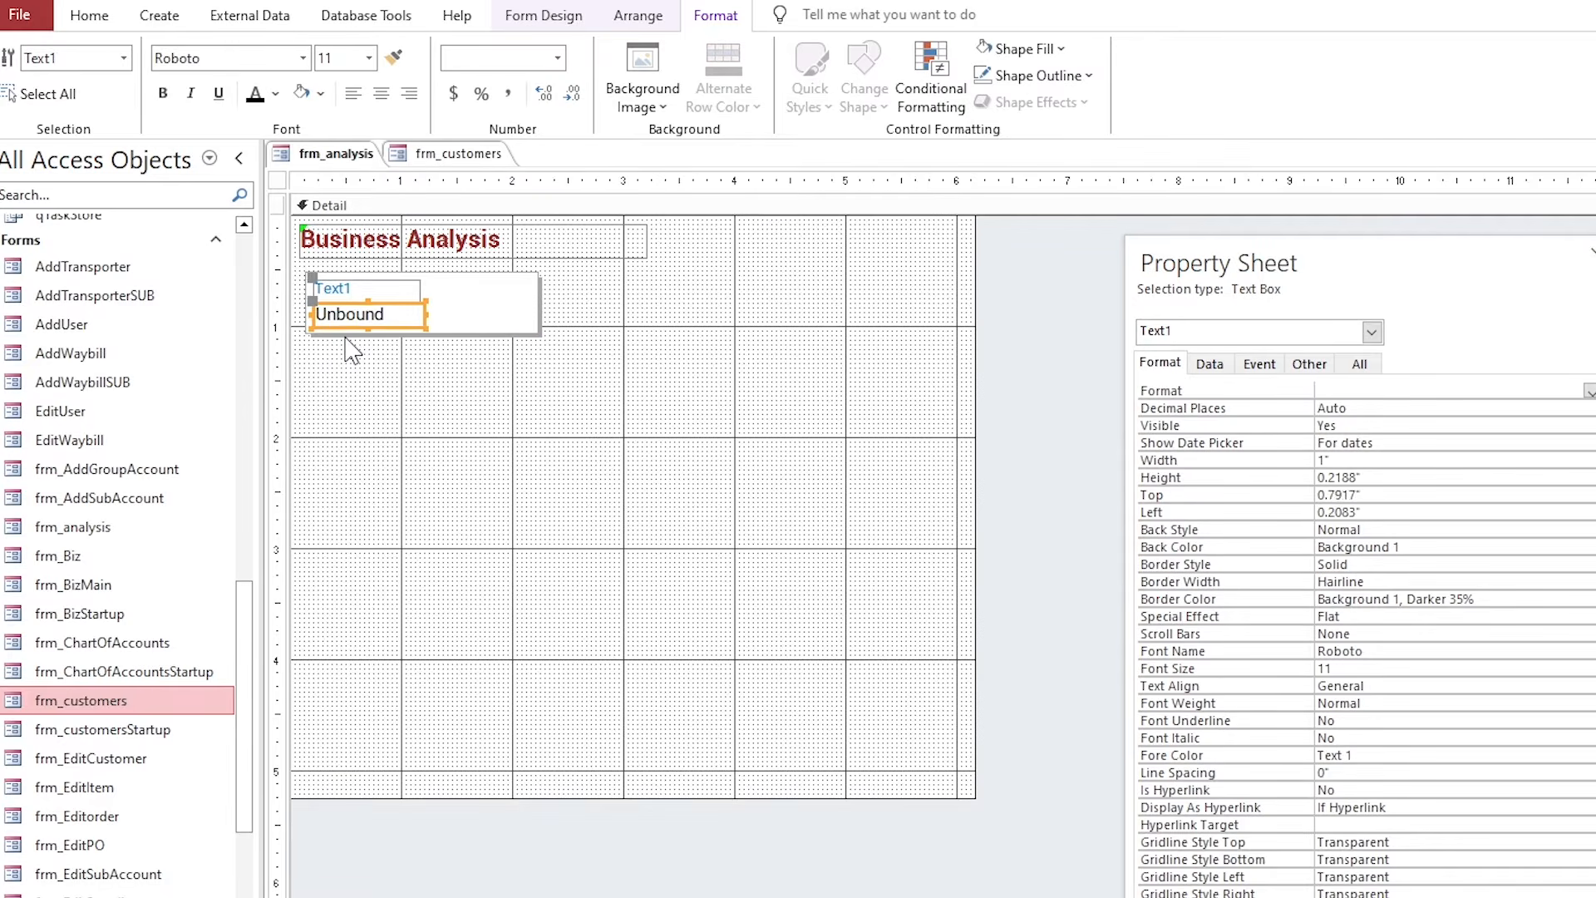
pyautogui.press('Up')
# Enlarge the rectangle and the value box, and make the label and box outlines transparent.
pyautogui.click(387, 386)
pyautogui.click(396, 318)
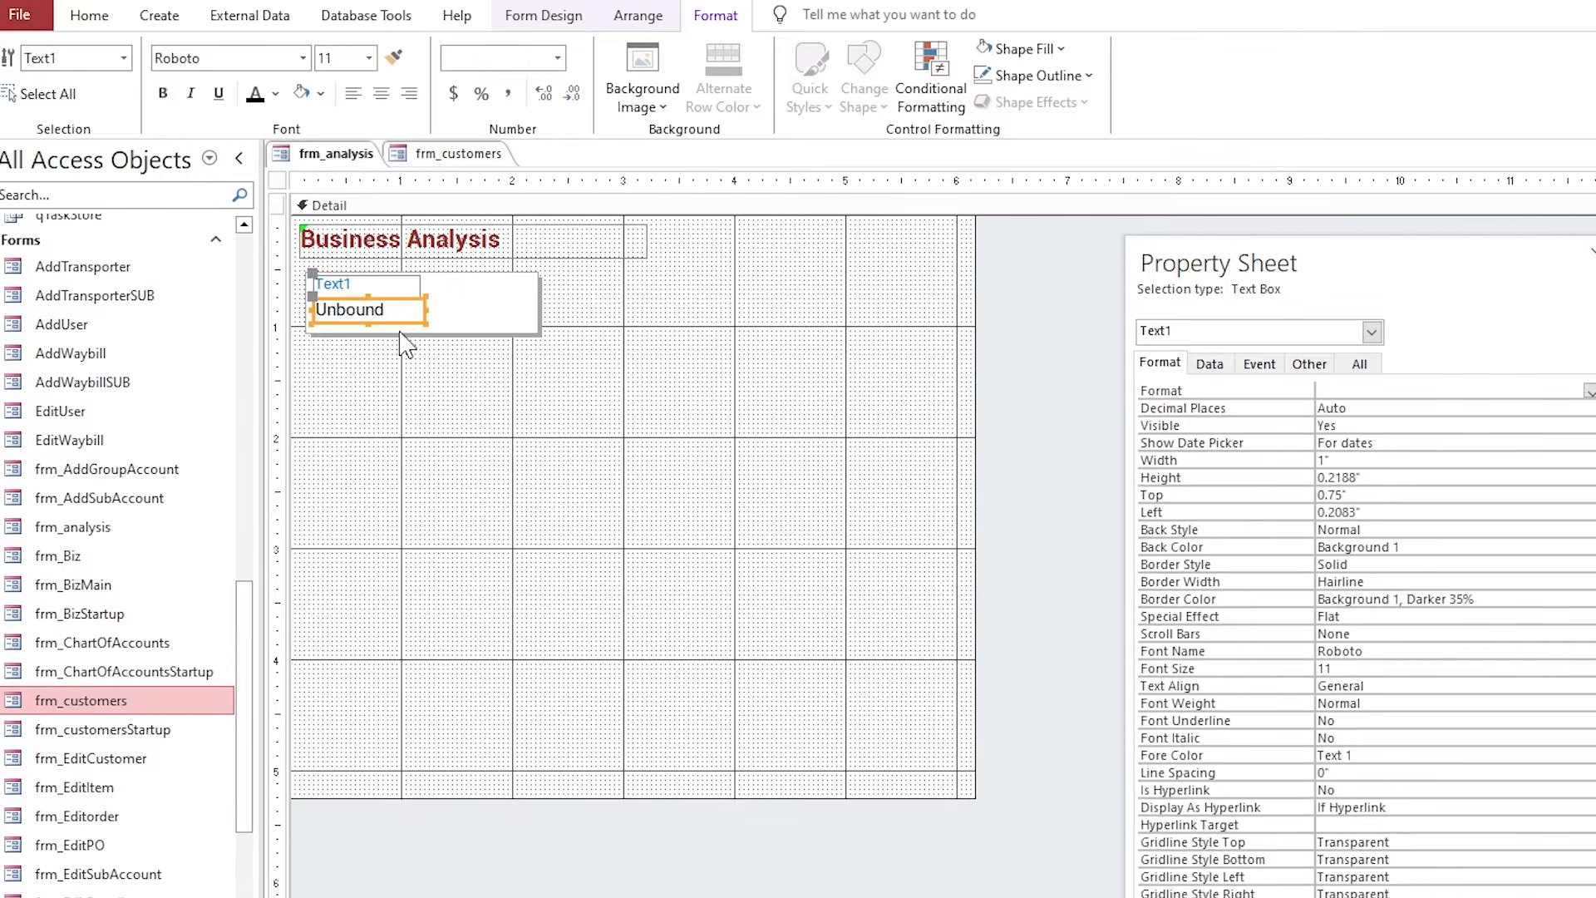
pyautogui.click(405, 332)
pyautogui.click(422, 340)
pyautogui.click(423, 334)
pyautogui.moveTo(421, 335); pyautogui.dragTo(421, 347)
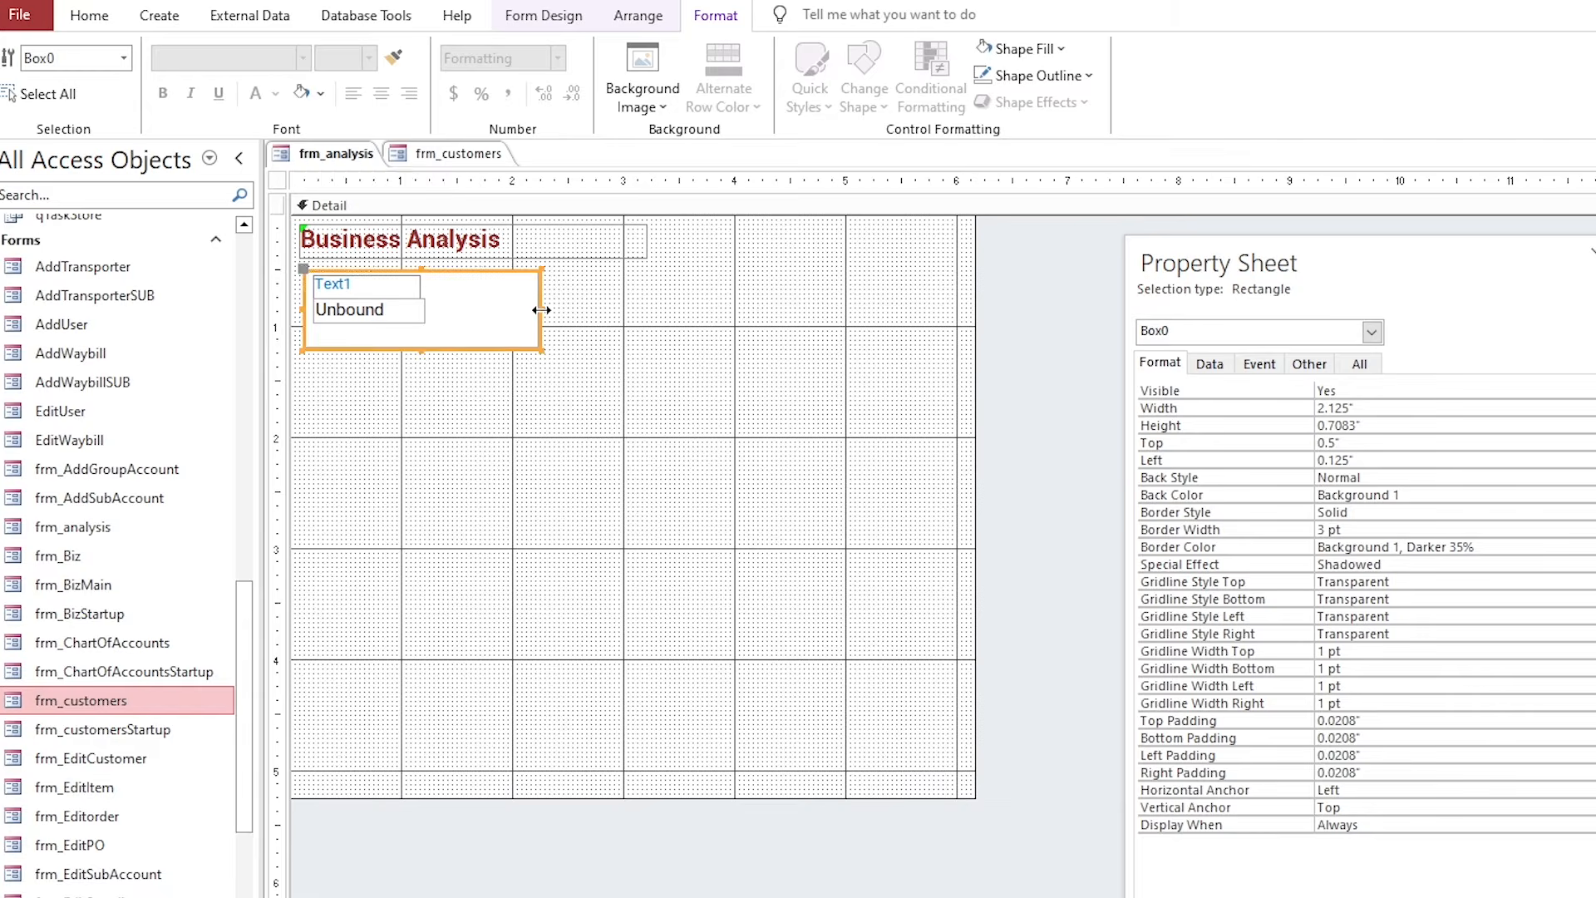
pyautogui.moveTo(541, 306); pyautogui.dragTo(595, 305)
pyautogui.click(371, 331)
pyautogui.click(371, 324)
pyautogui.moveTo(371, 324); pyautogui.dragTo(510, 320)
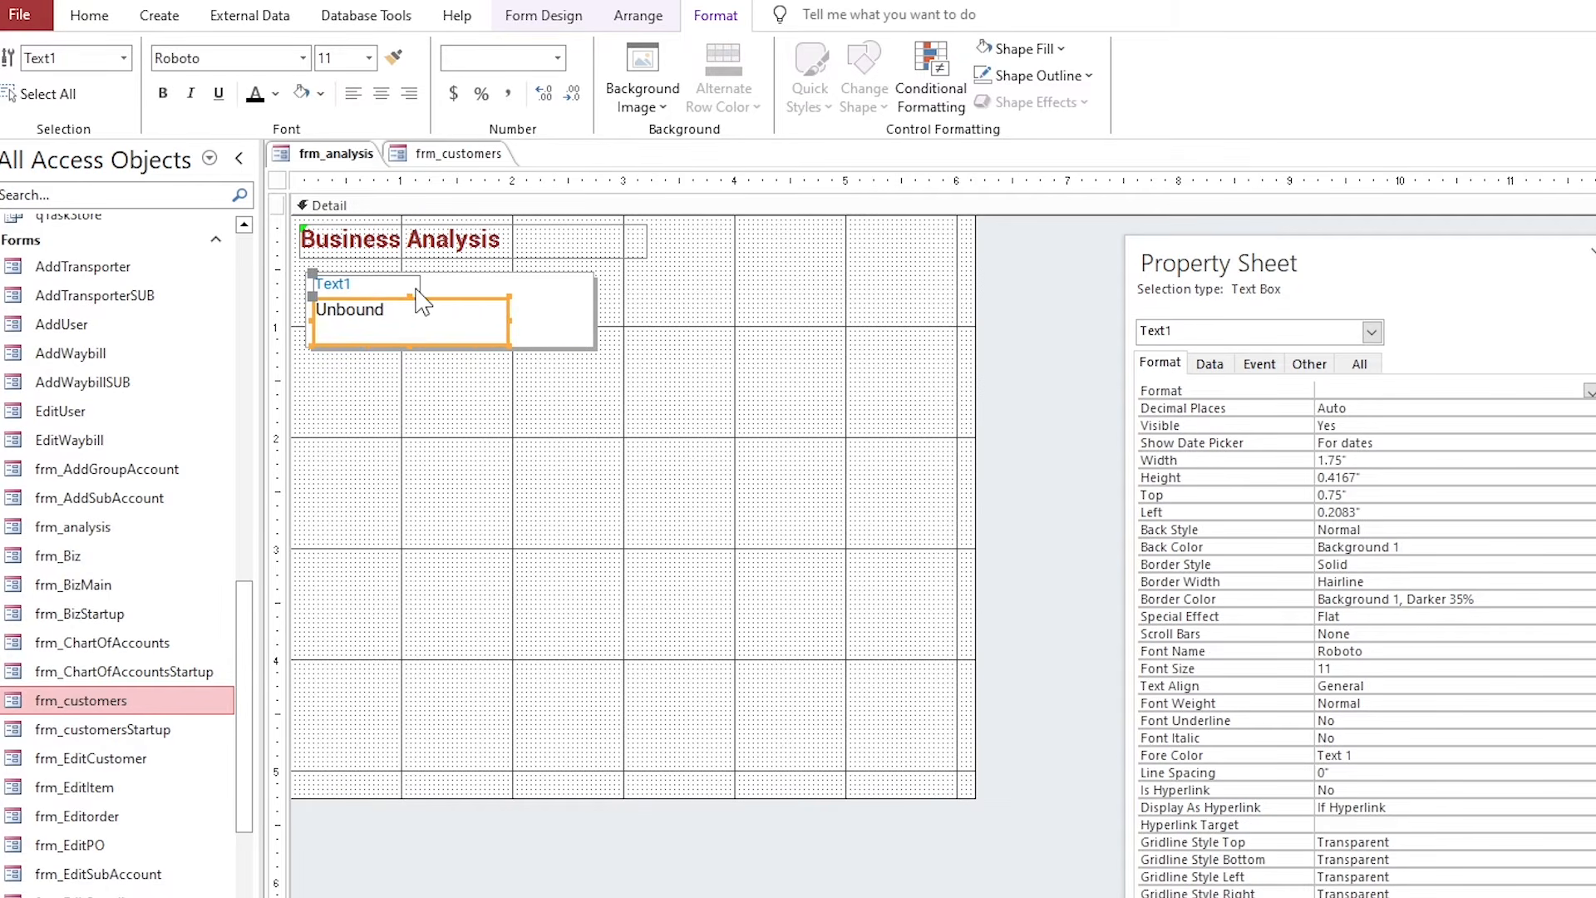
pyautogui.keyDown('shift'); pyautogui.click(416, 290); pyautogui.keyUp('shift')
pyautogui.click(1016, 79)
pyautogui.click(989, 647)
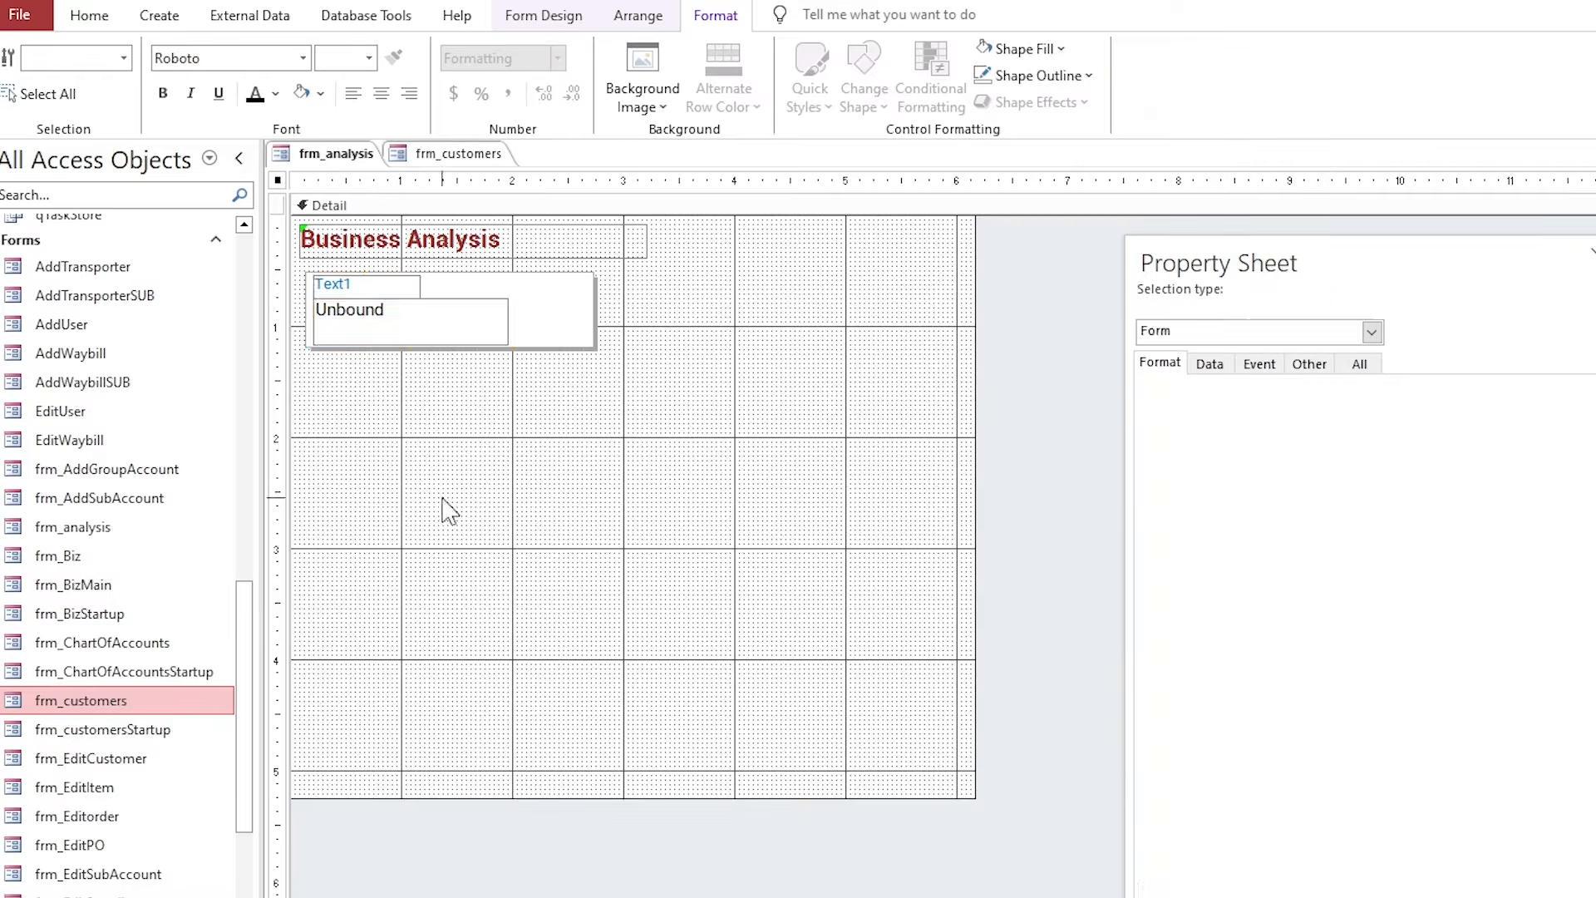
pyautogui.click(446, 509)
# Set the value box to 20 pt text with Wide control margins.
pyautogui.click(370, 328)
pyautogui.click(368, 57)
pyautogui.click(349, 272)
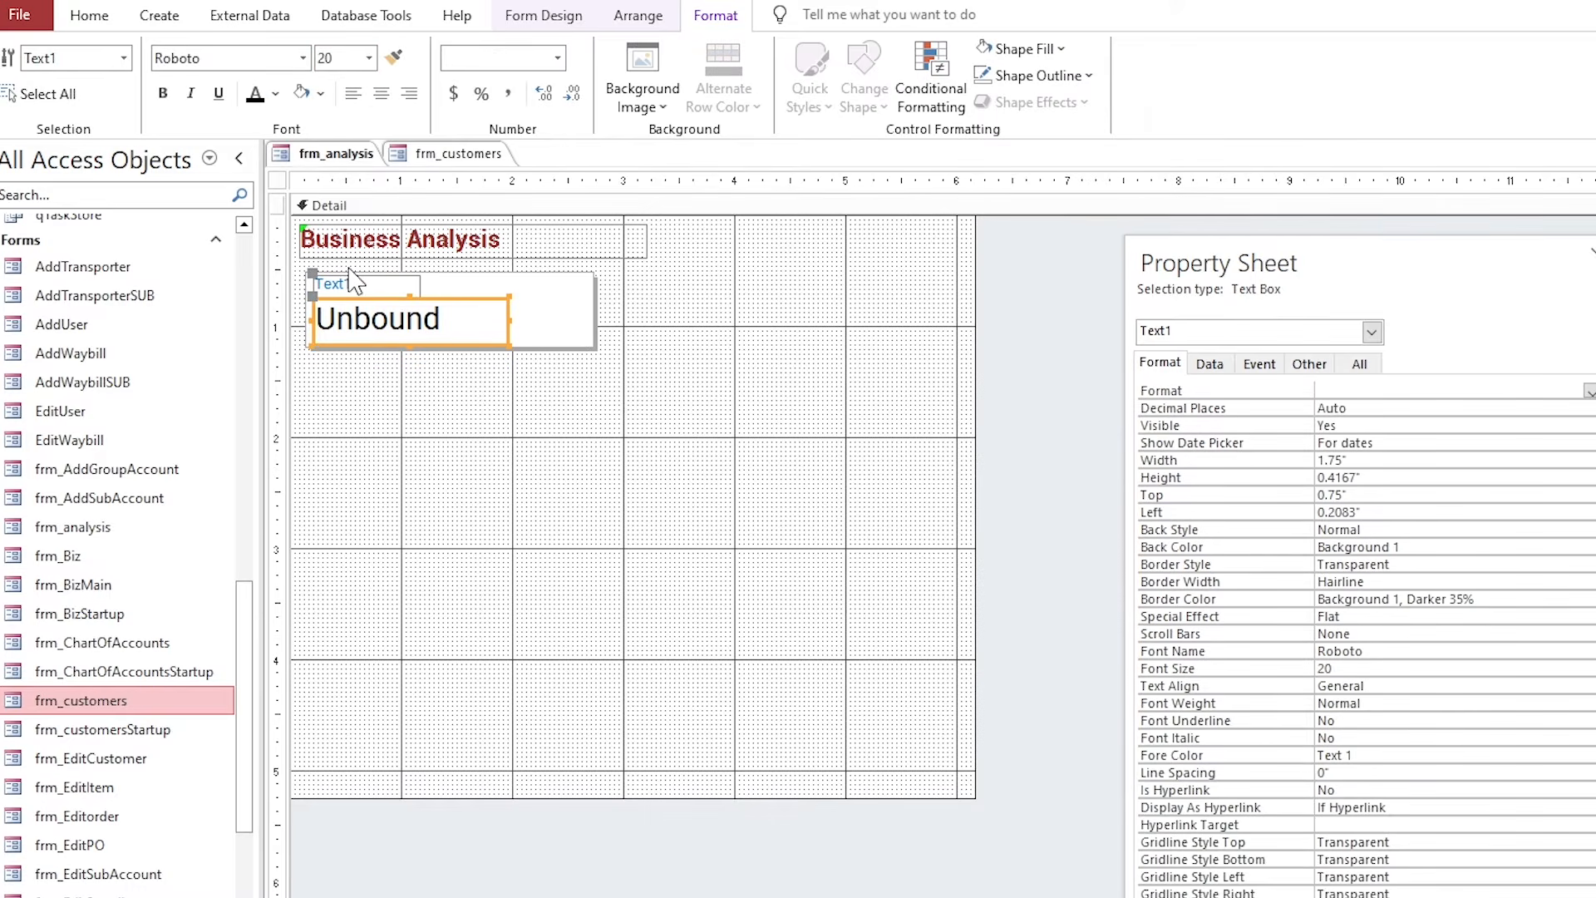
pyautogui.click(560, 23)
pyautogui.click(638, 15)
pyautogui.click(923, 91)
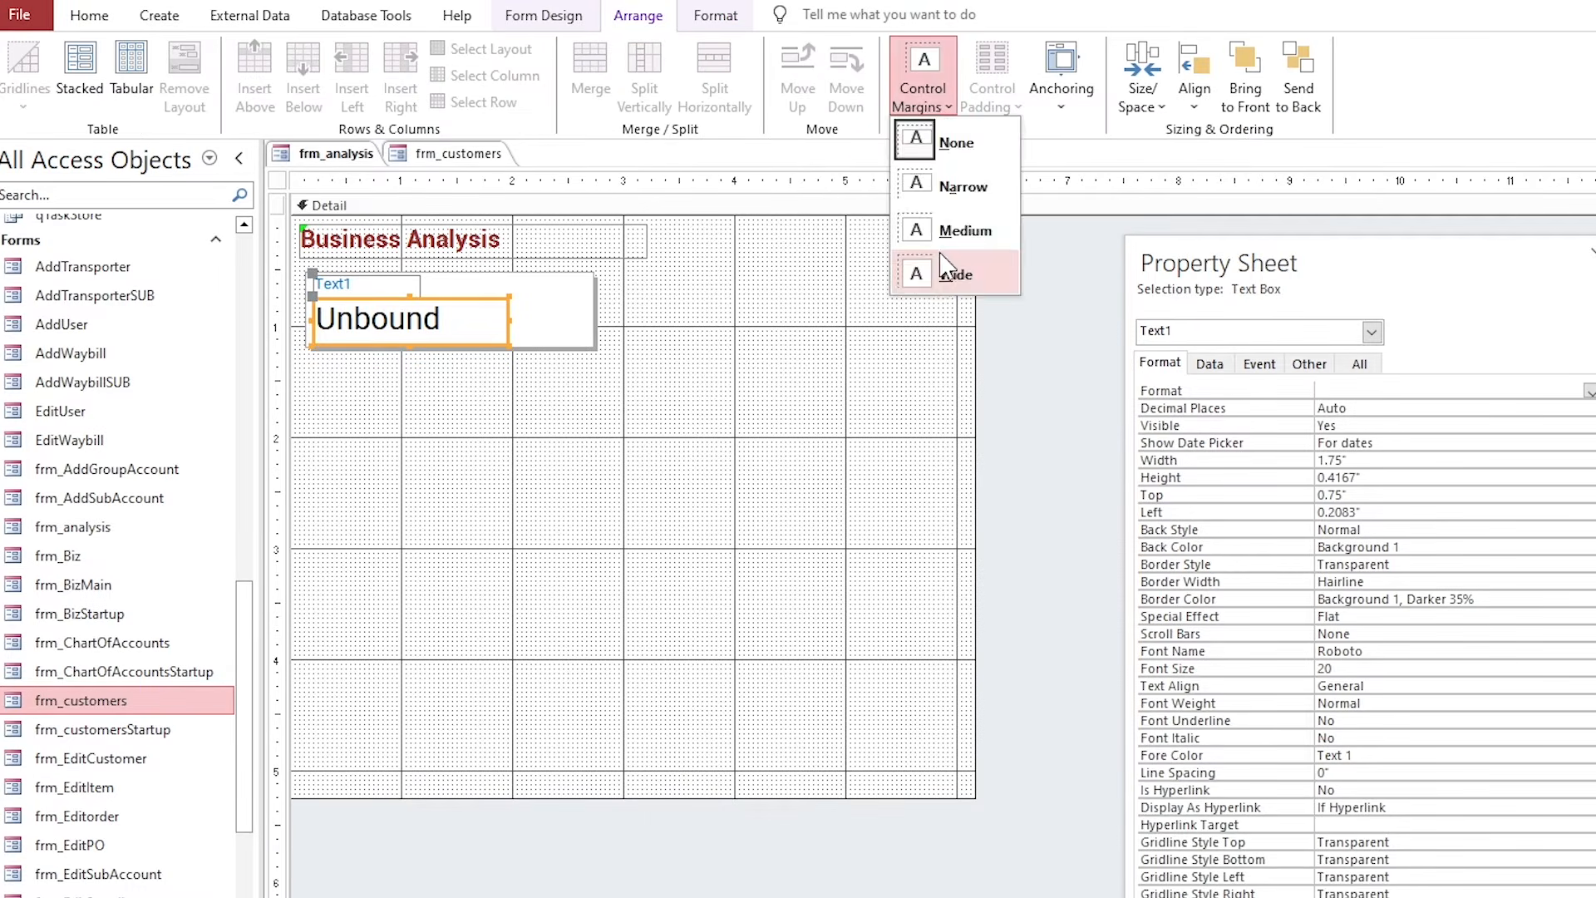
pyautogui.click(946, 267)
pyautogui.click(385, 289)
pyautogui.click(392, 325)
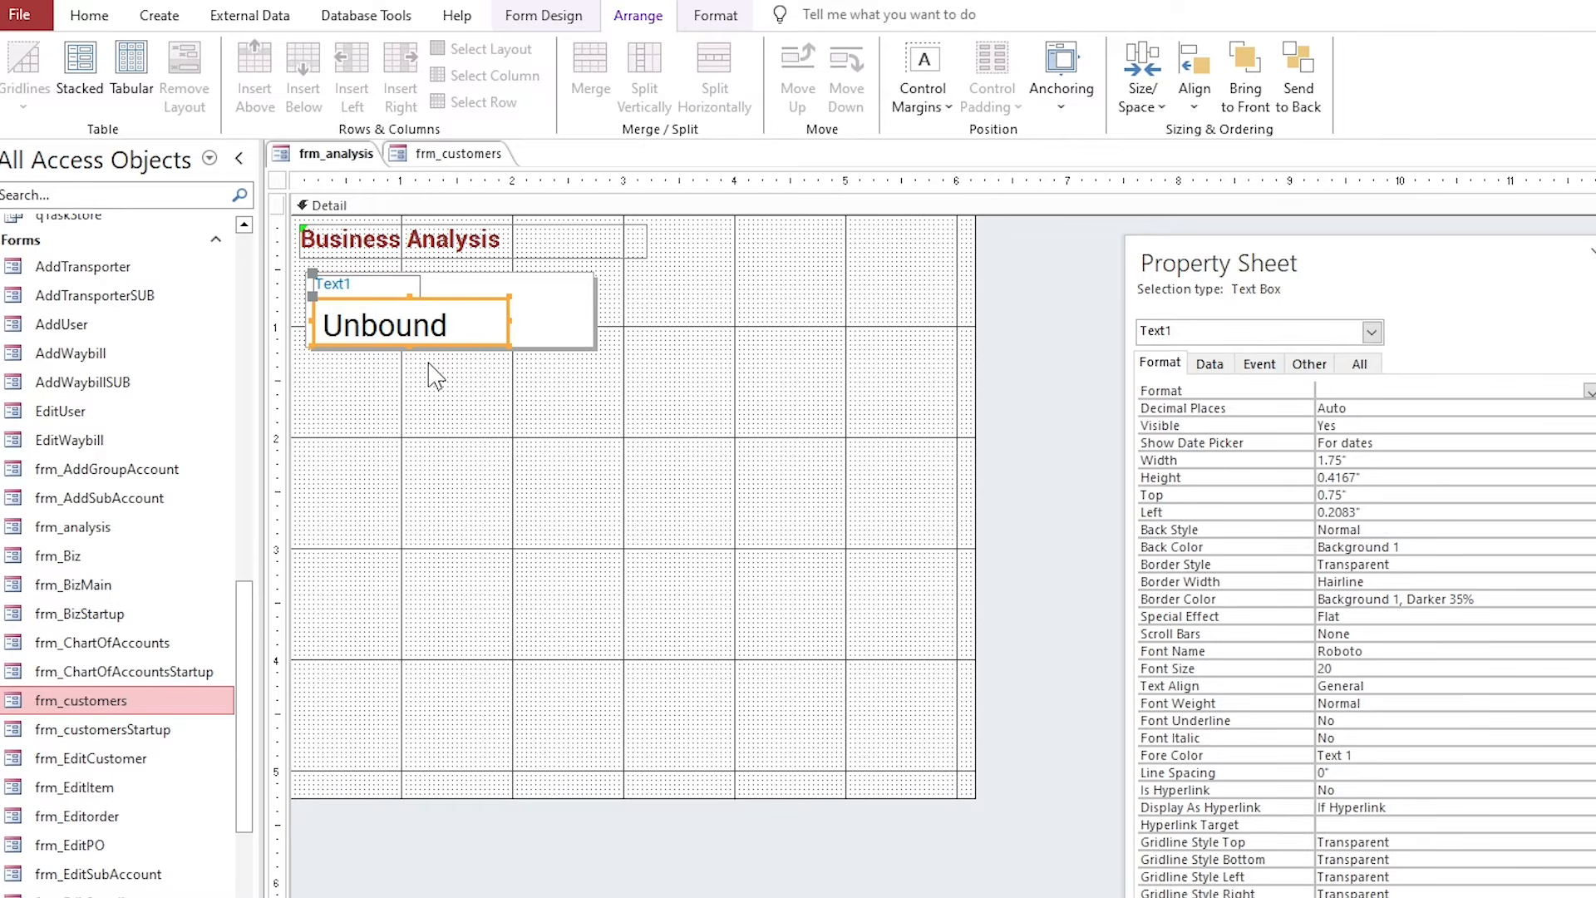
pyautogui.click(395, 291)
# Change the Text1 label's caption to Cash in hand.
pyautogui.doubleClick(357, 285)
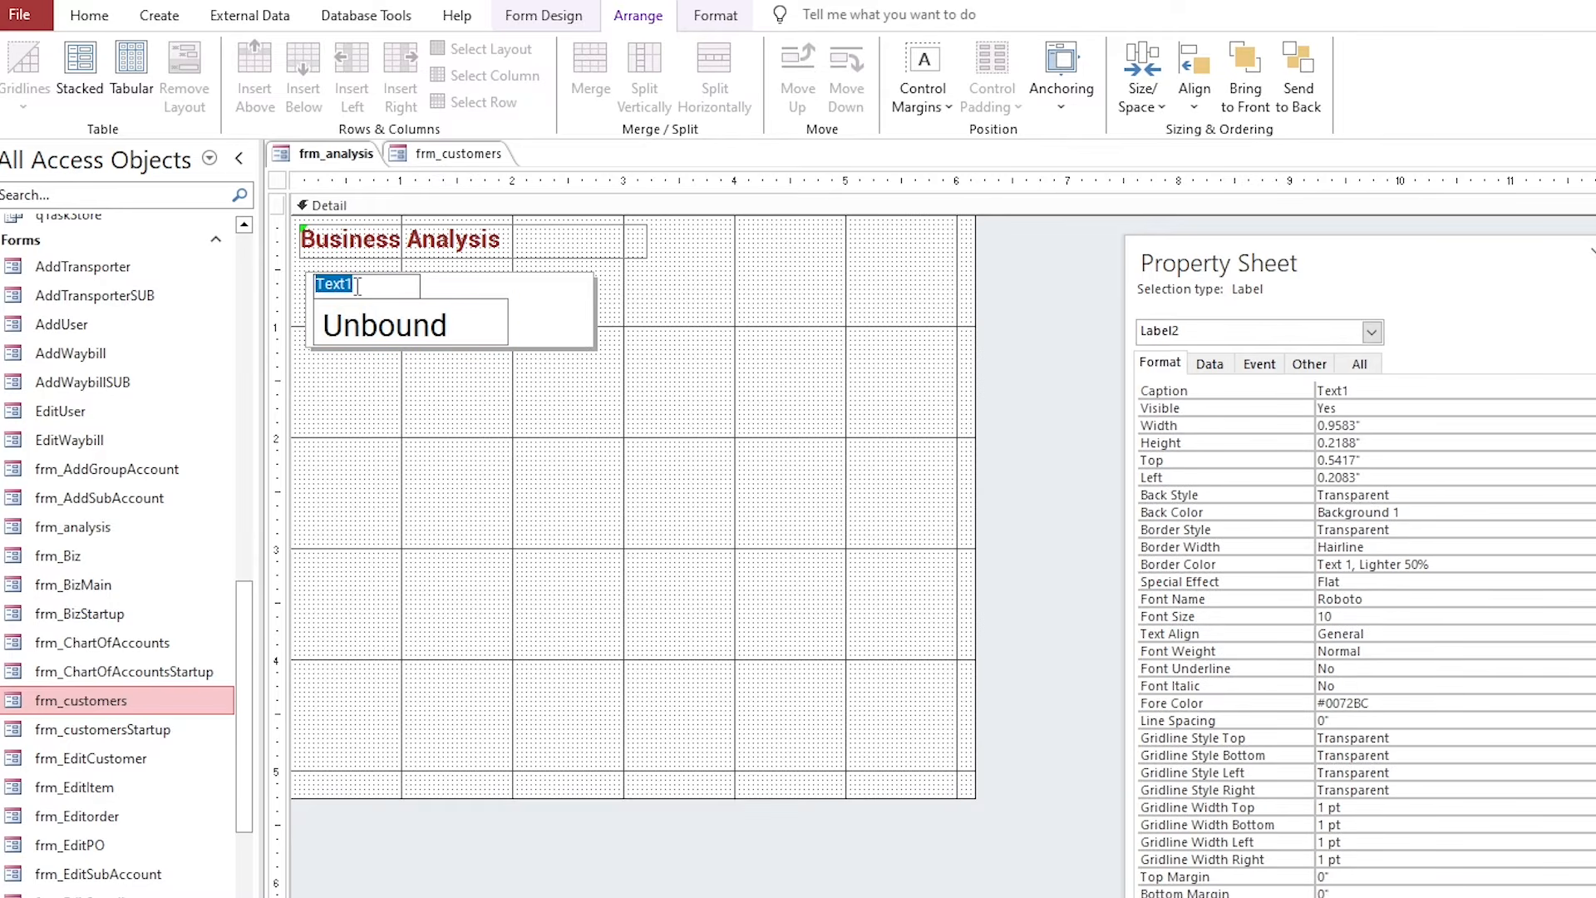
pyautogui.doubleClick(366, 290)
pyautogui.write('Cash in hand')
pyautogui.press('Return')
# Rename the text box to txtCashinhand in its Other properties.
pyautogui.click(420, 335)
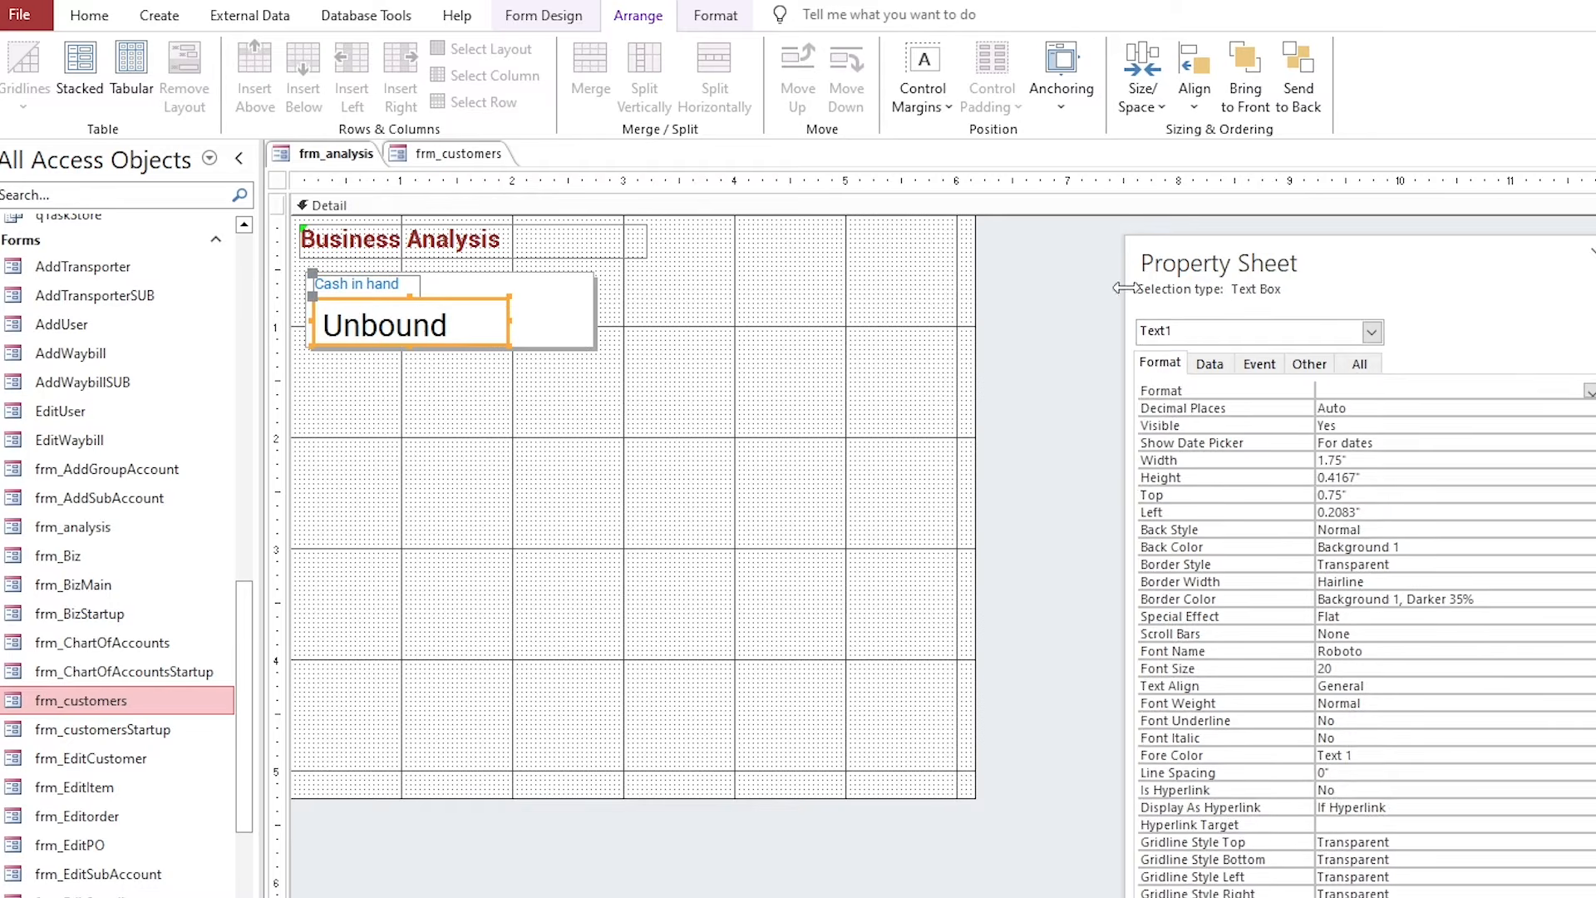
pyautogui.moveTo(1301, 262); pyautogui.dragTo(1094, 256)
pyautogui.click(1092, 364)
pyautogui.click(1040, 389)
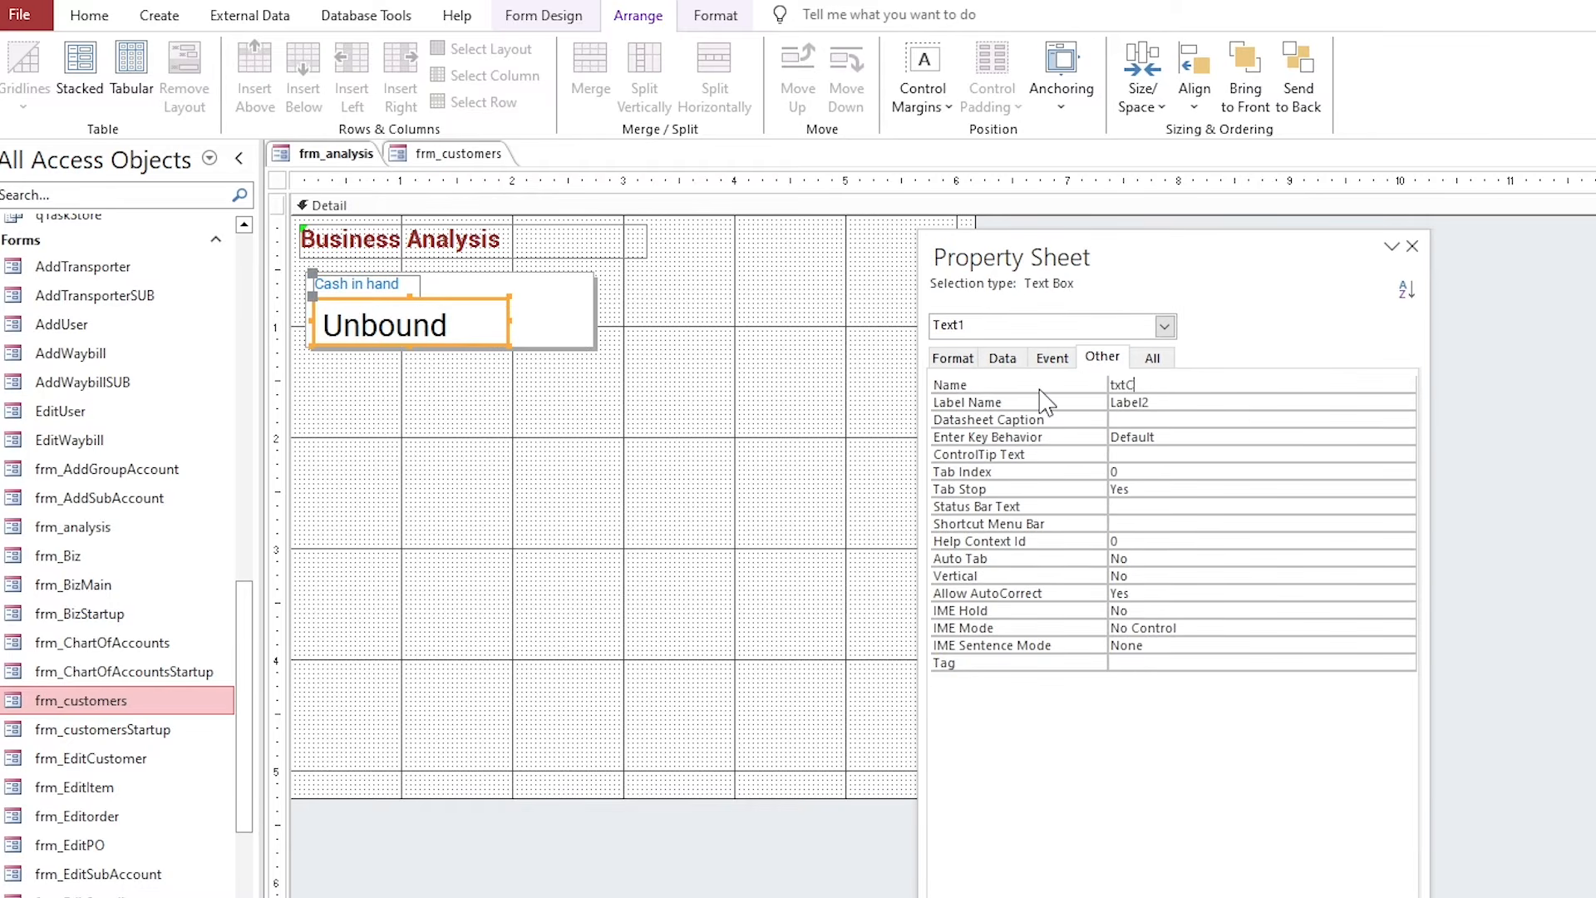
pyautogui.press('Return')
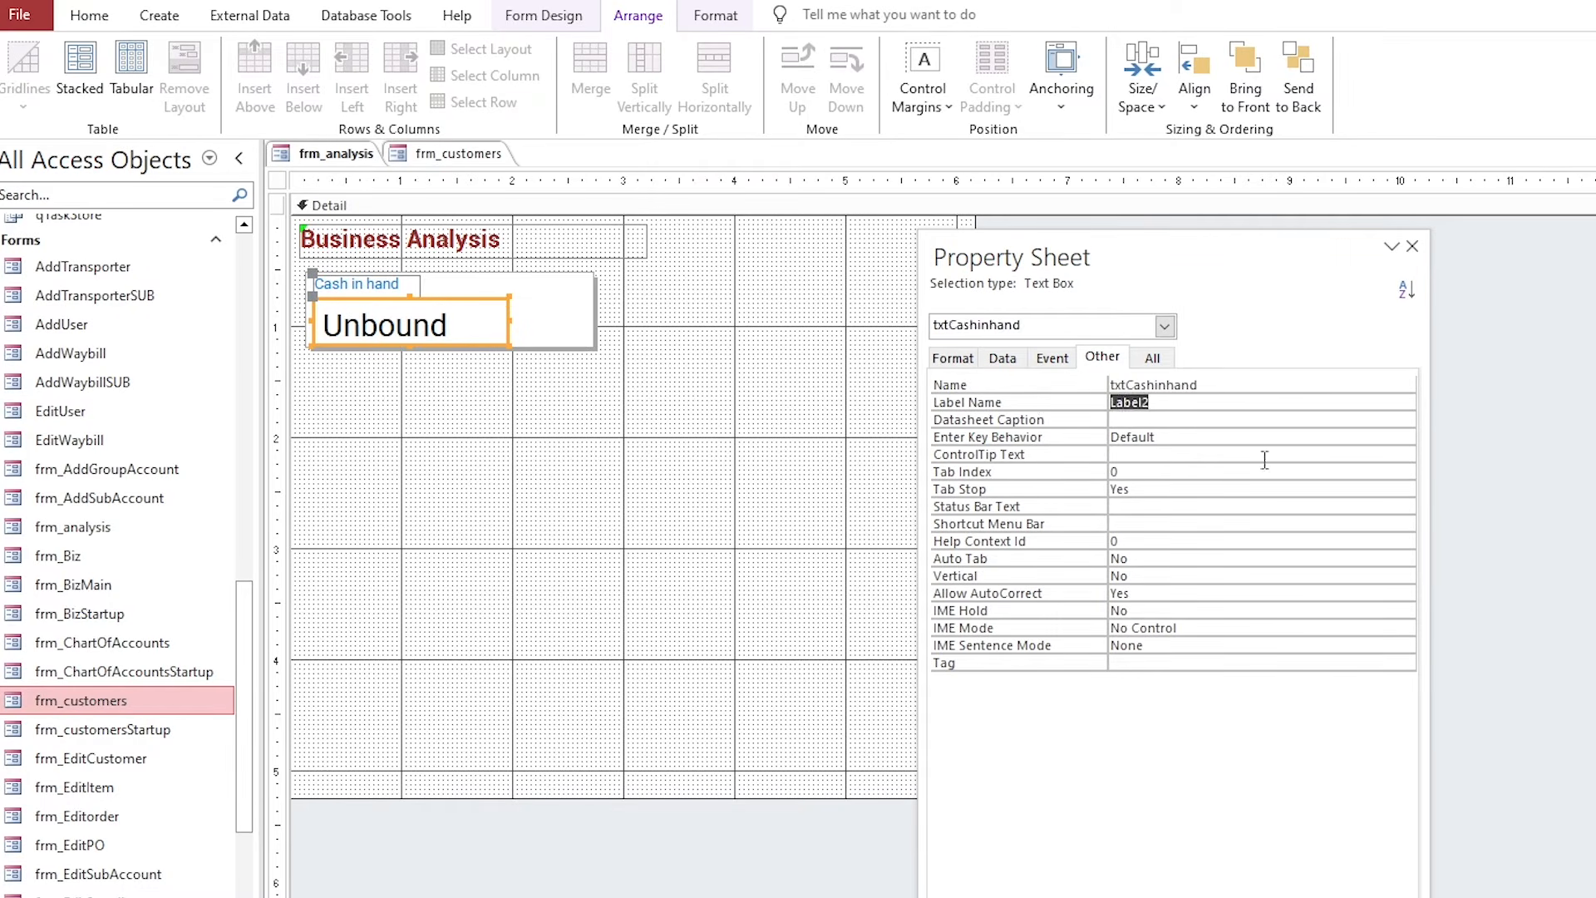
pyautogui.click(689, 385)
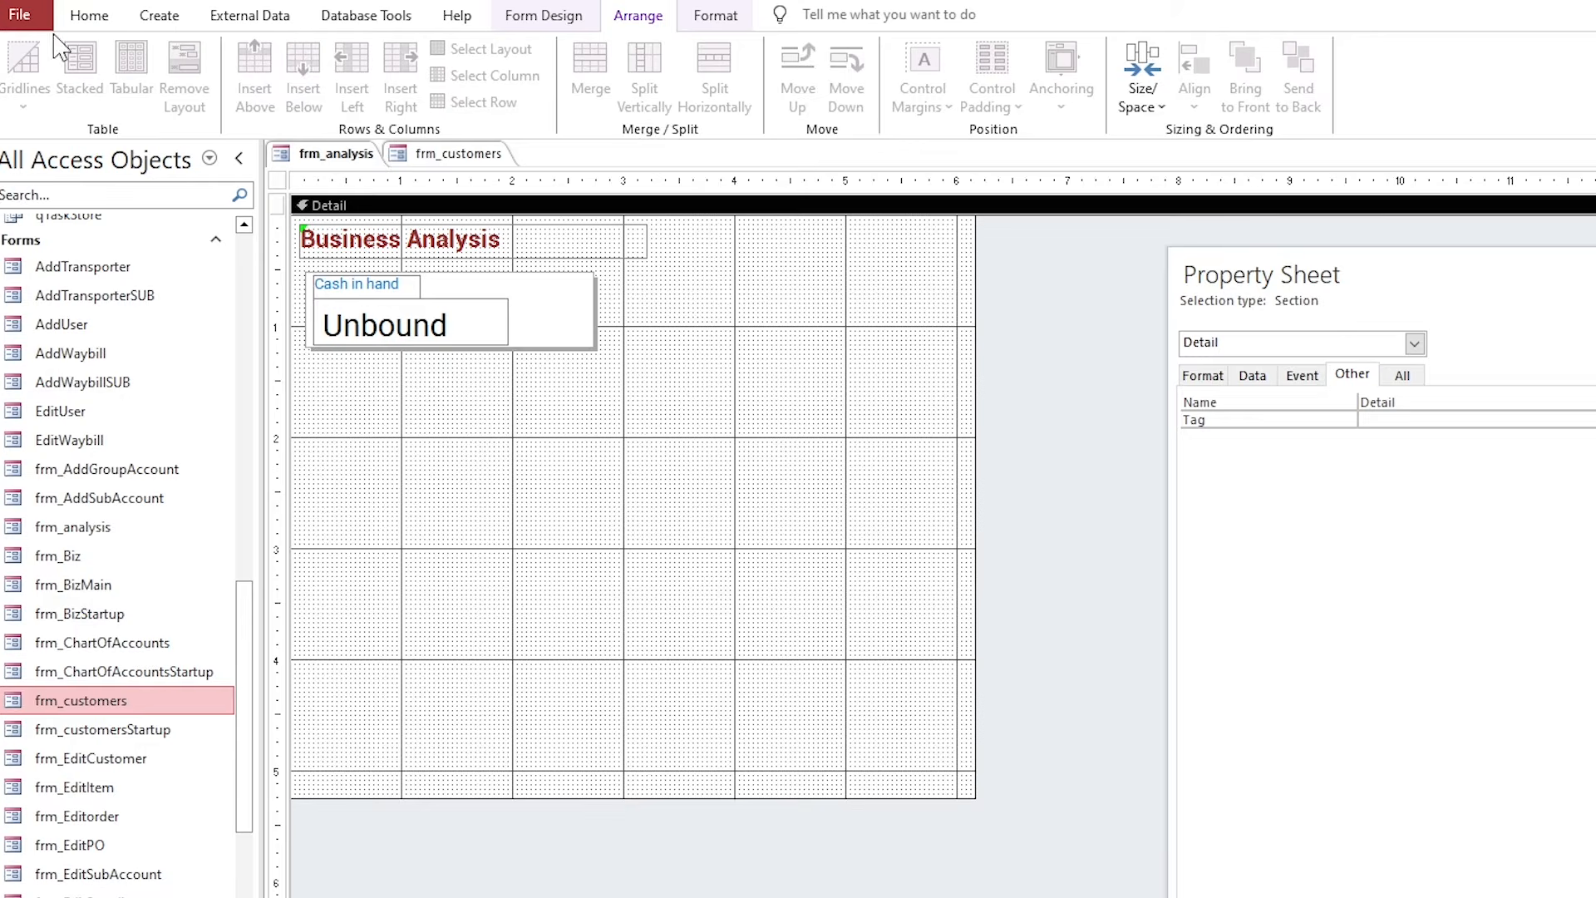
# Preview the form in Form view, then return to Design view.
pyautogui.click(89, 15)
pyautogui.click(18, 67)
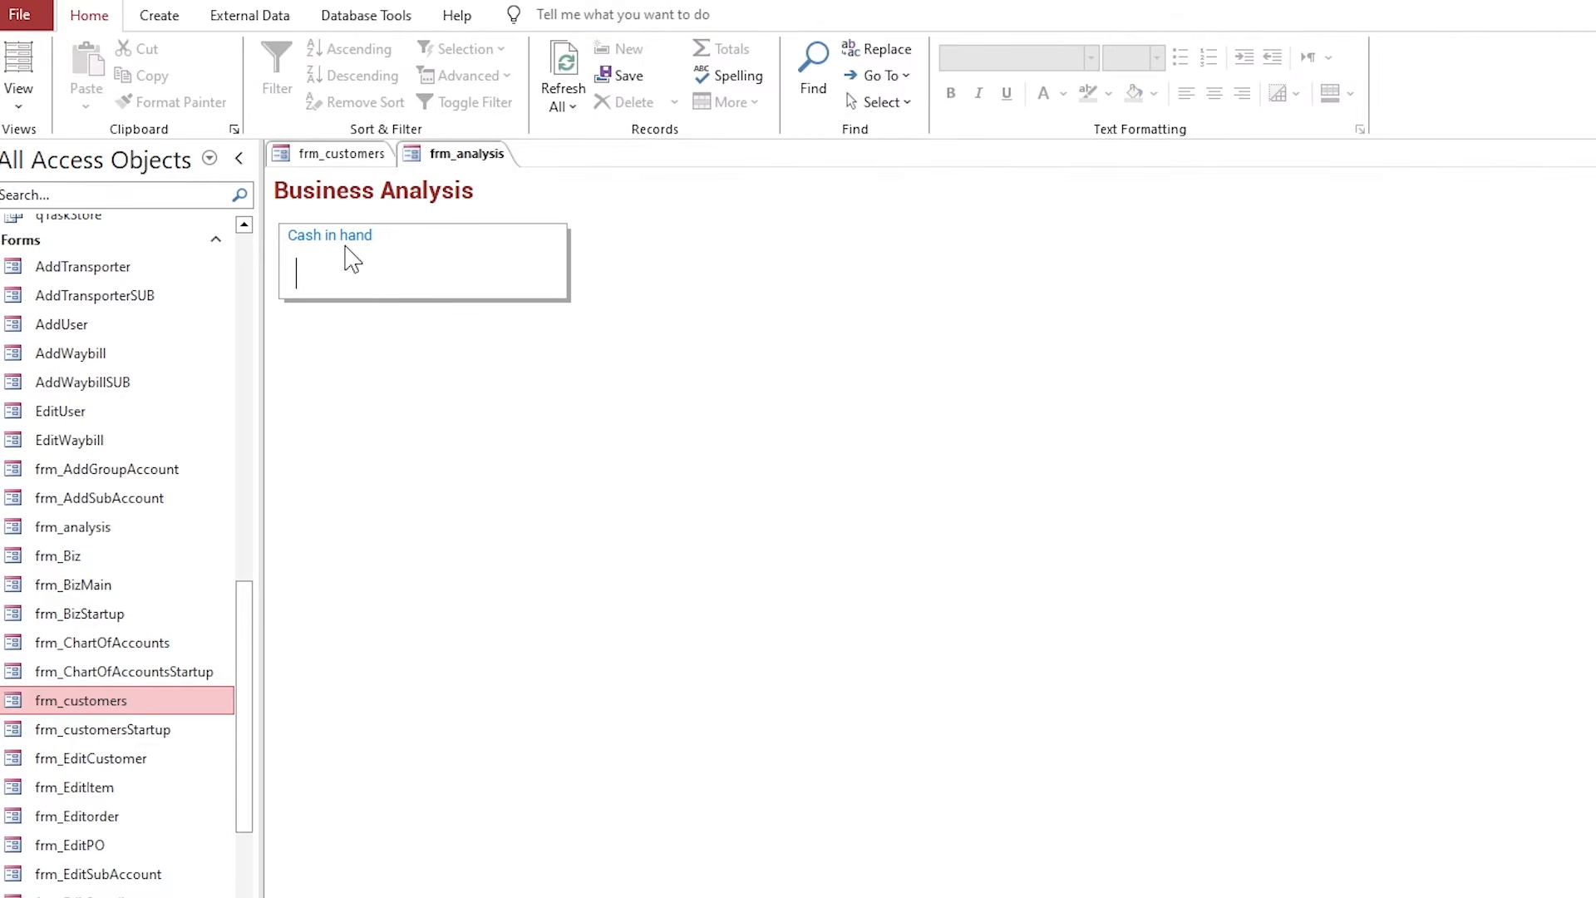
pyautogui.rightClick(433, 158)
pyautogui.click(480, 318)
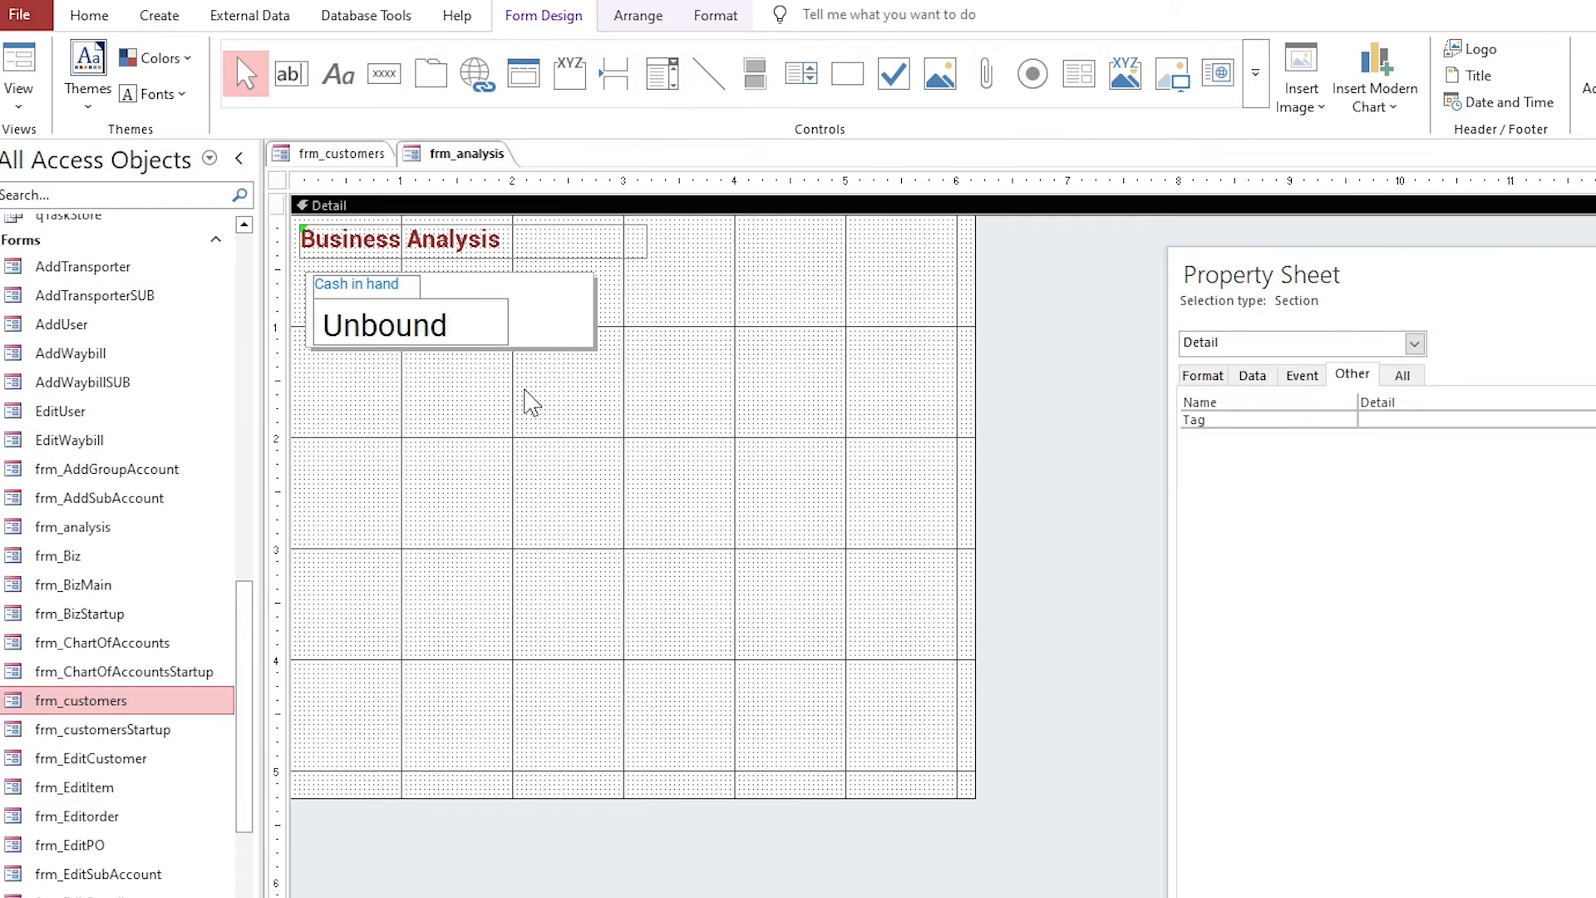
# Widen the Cash in hand rectangle.
pyautogui.moveTo(548, 392); pyautogui.dragTo(402, 287)
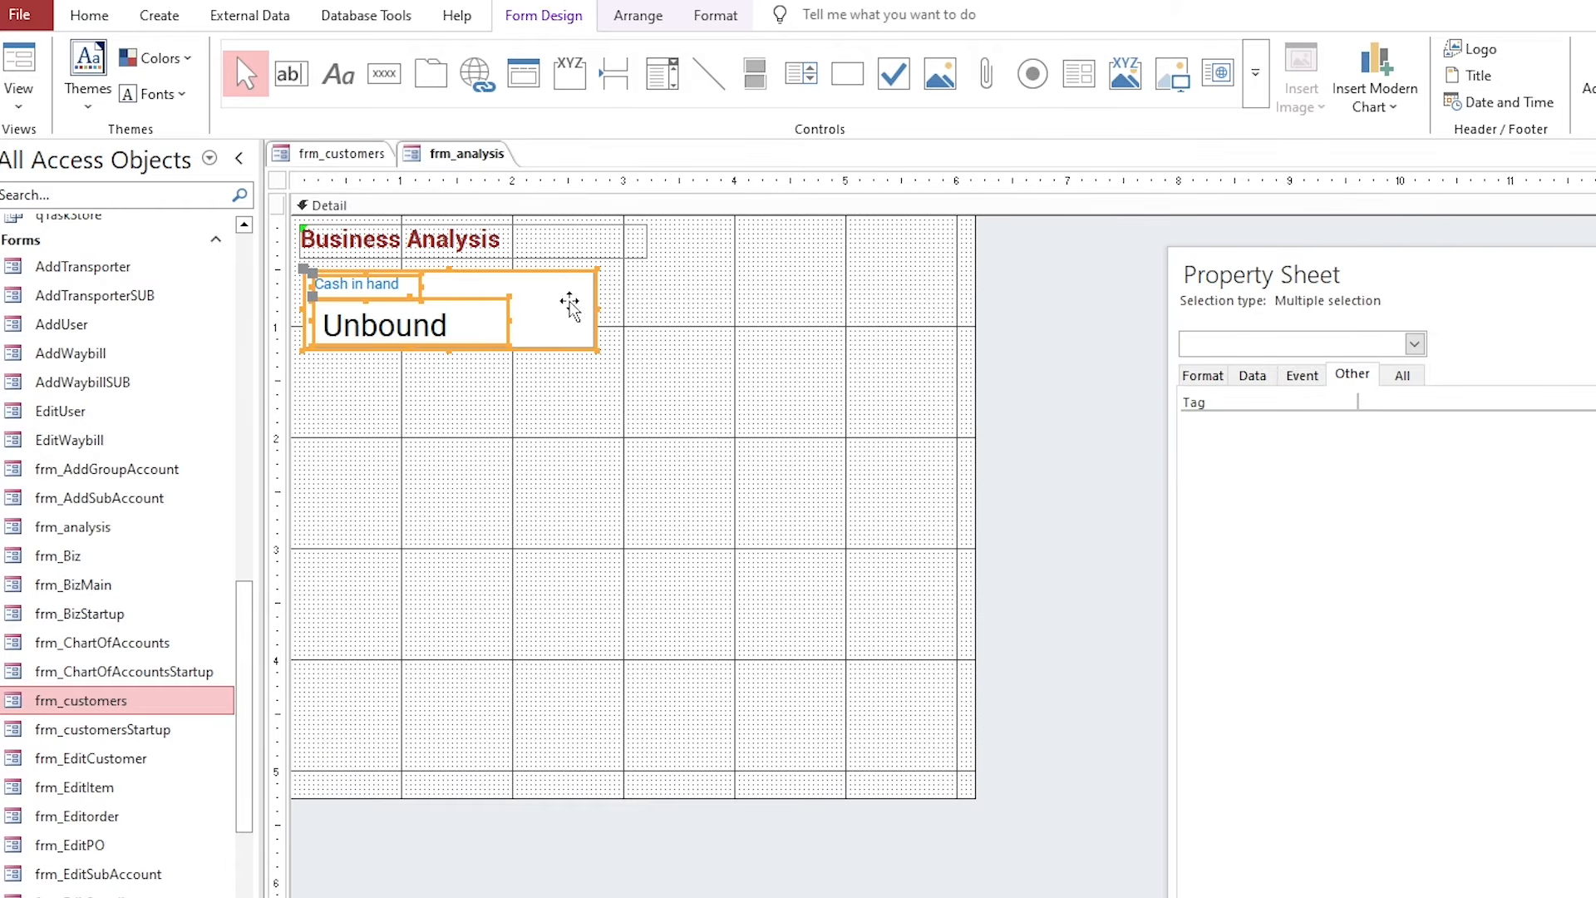
pyautogui.click(598, 308)
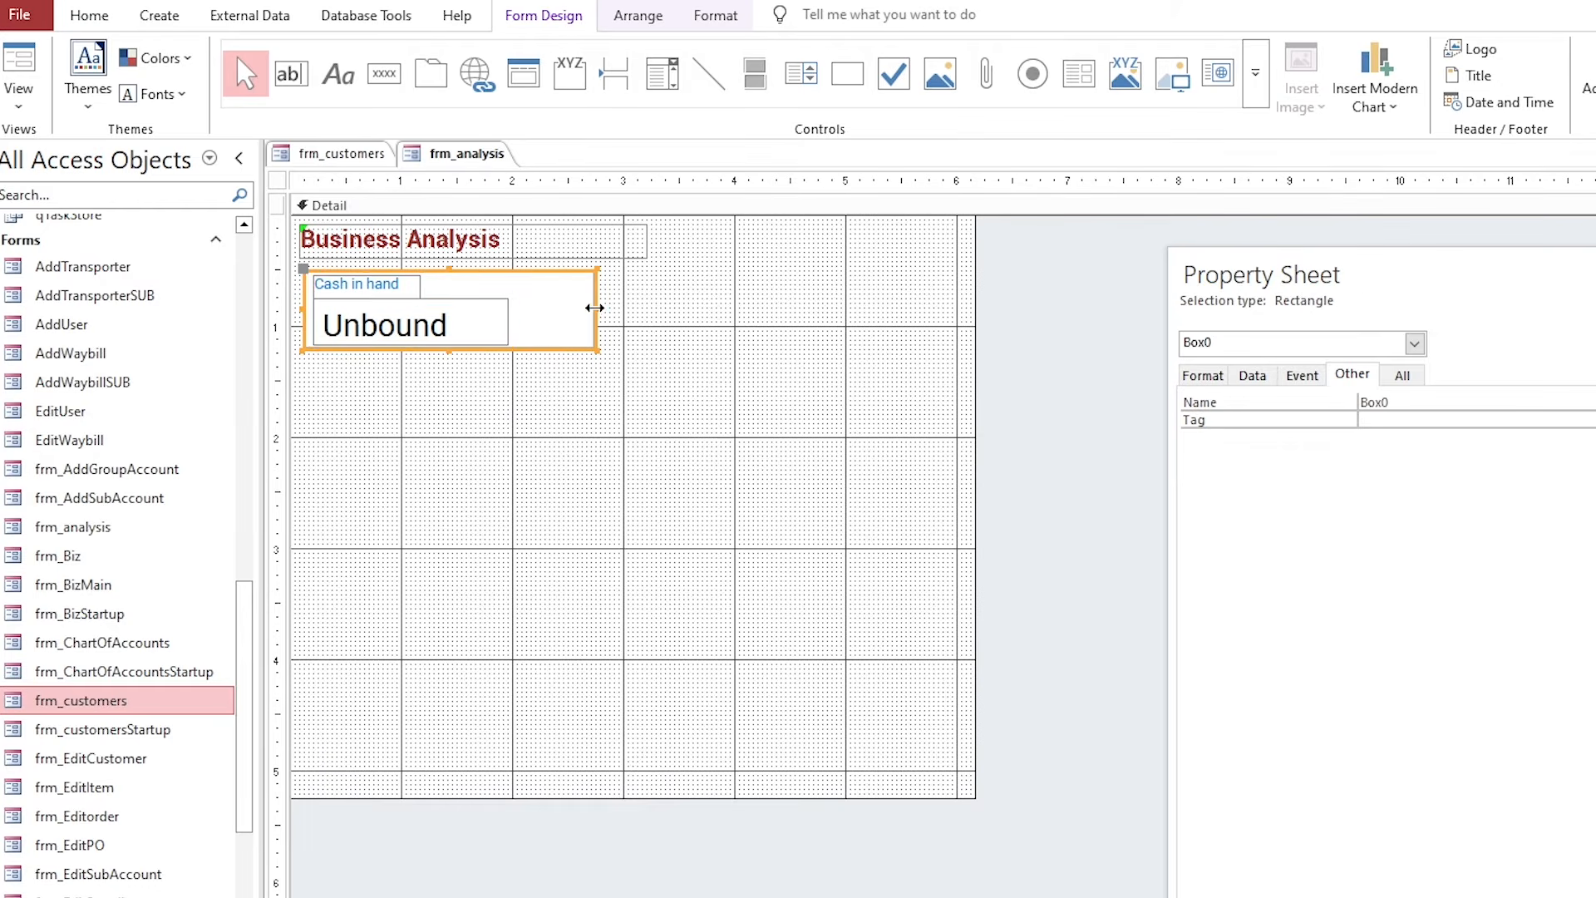
pyautogui.moveTo(598, 309); pyautogui.dragTo(641, 307)
pyautogui.click(637, 383)
# Copy the Cash in hand group and paste copies side by side along the row.
pyautogui.click(277, 320)
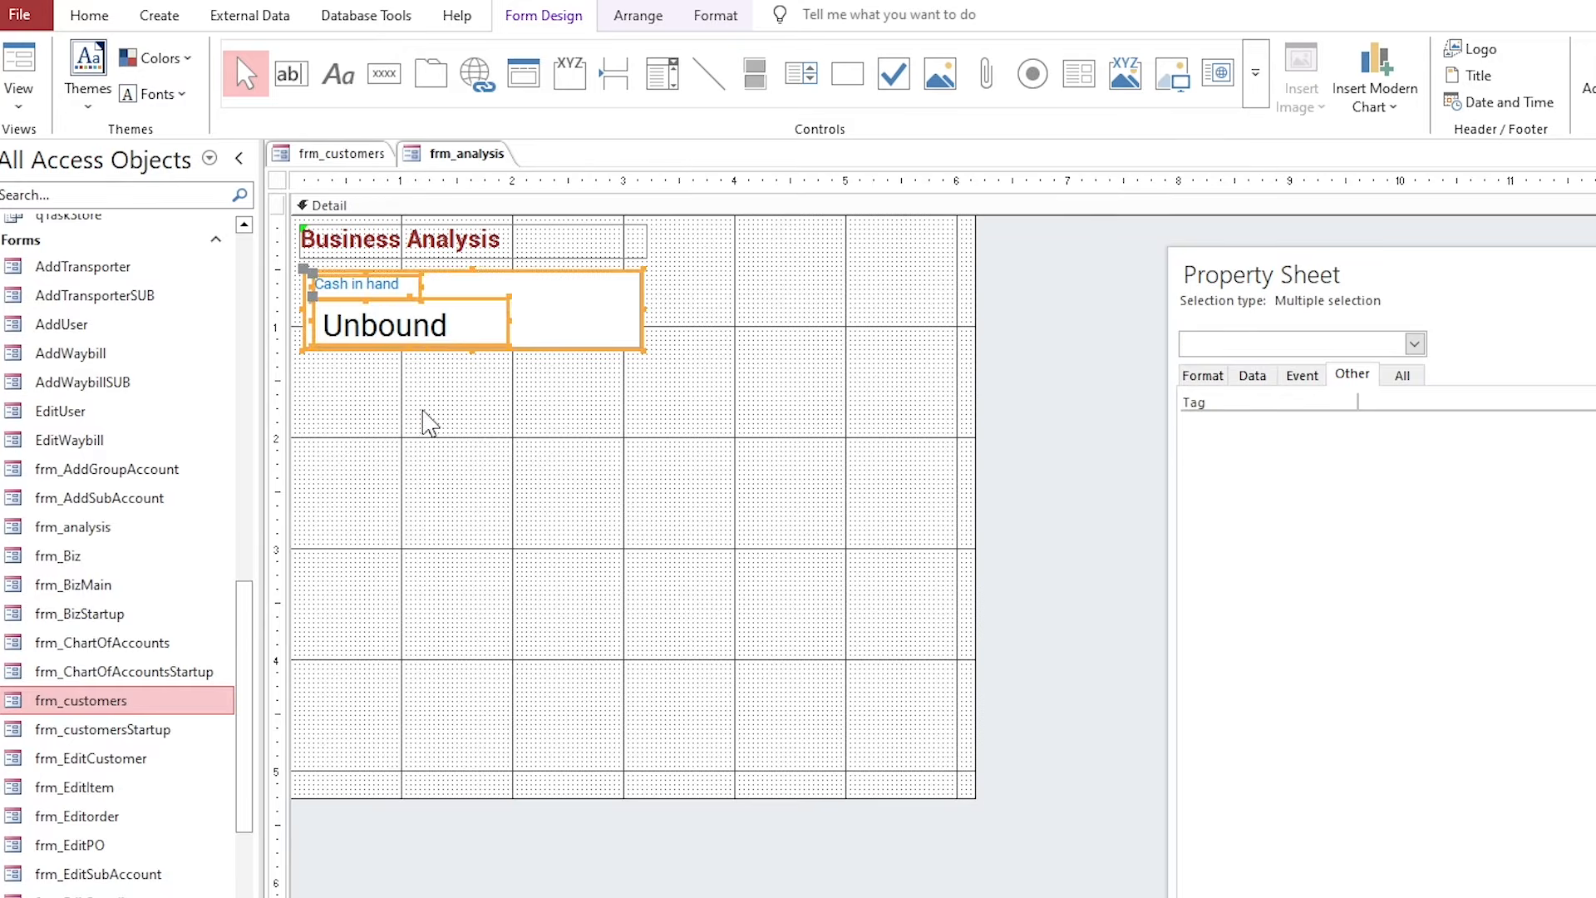
pyautogui.hotkey('ctrl', 'c')
pyautogui.hotkey('ctrl', 'v')
pyautogui.moveTo(434, 431); pyautogui.dragTo(781, 345)
pyautogui.hotkey('ctrl', 'v')
pyautogui.hotkey('ctrl', 'v')
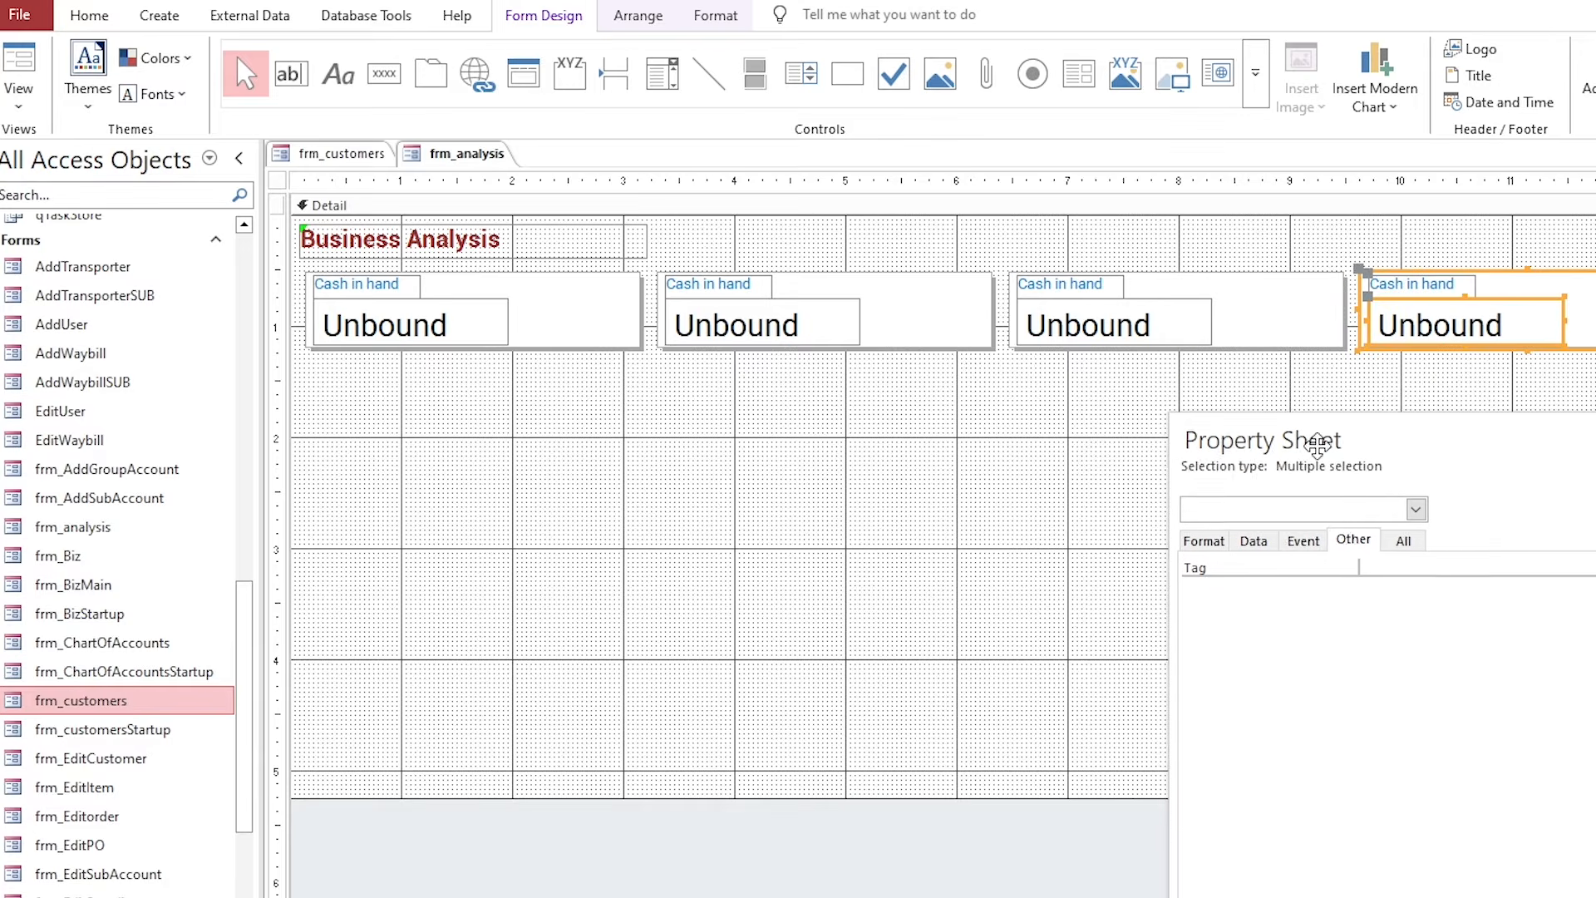
# Caption the second, third and fourth boxes Petty Cash, Bank and Inventory.
pyautogui.click(802, 421)
pyautogui.doubleClick(705, 283)
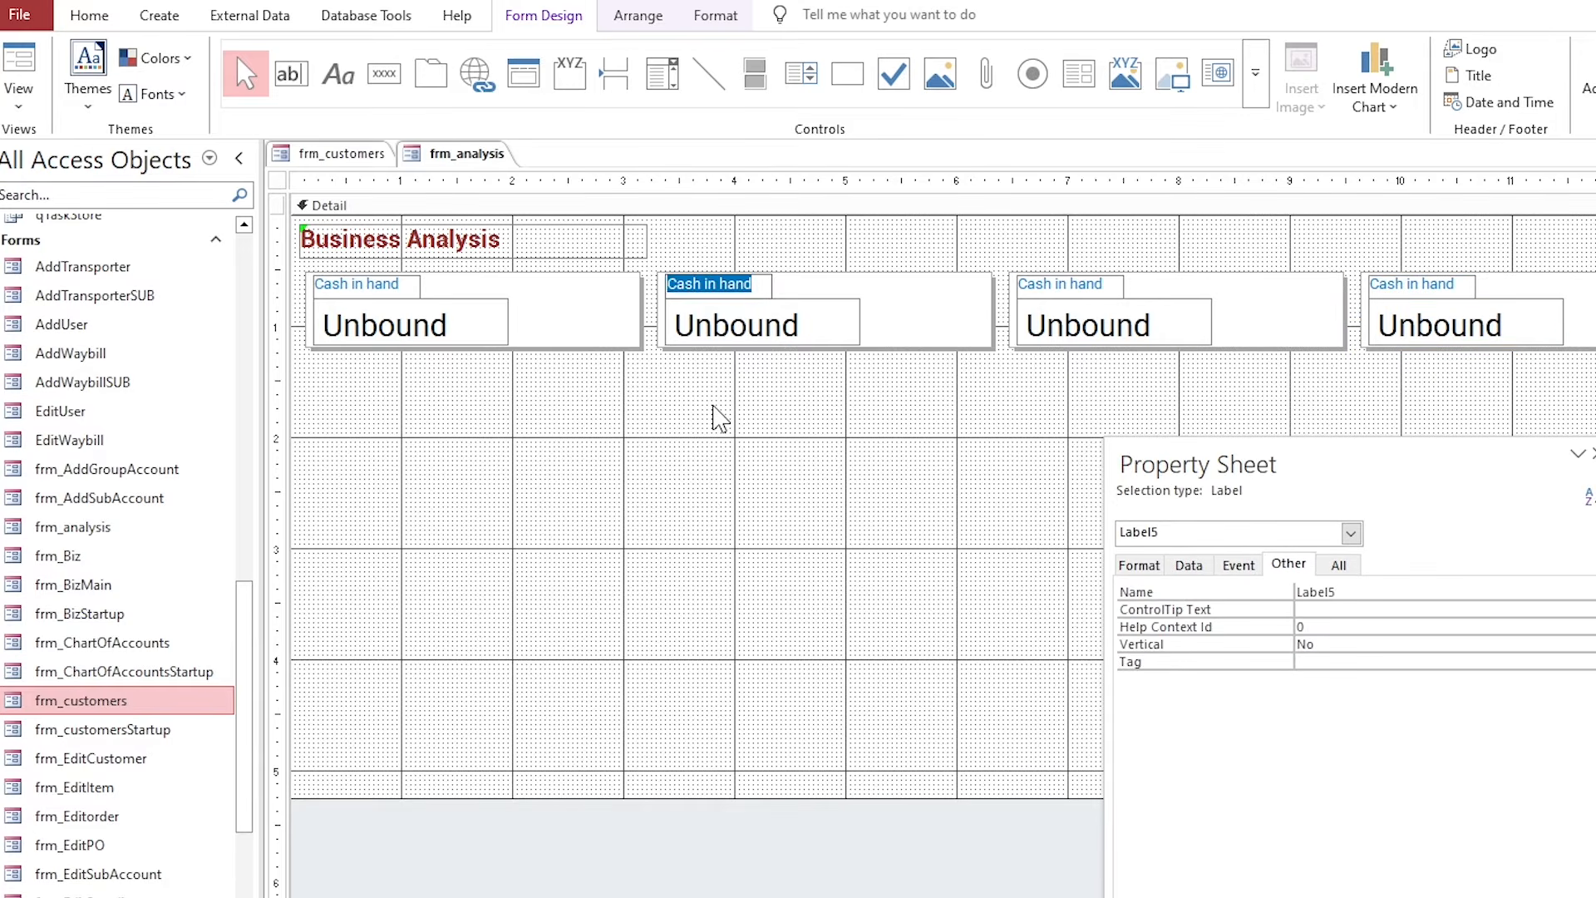
pyautogui.write('Petty Cash')
pyautogui.click(1113, 285)
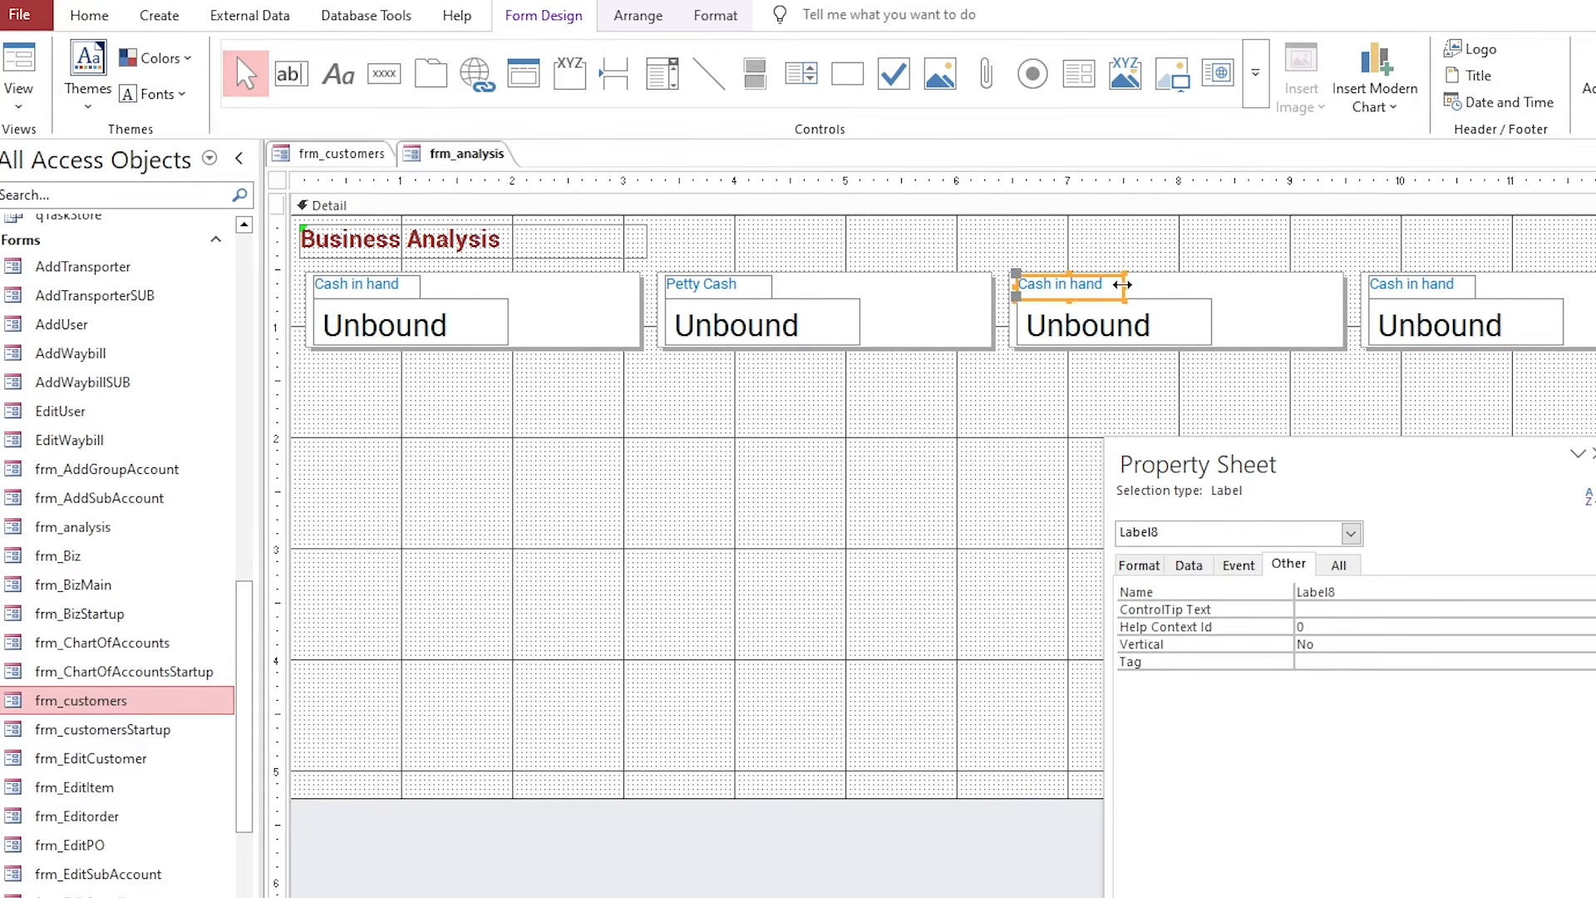
pyautogui.doubleClick(1060, 284)
pyautogui.write('Bank')
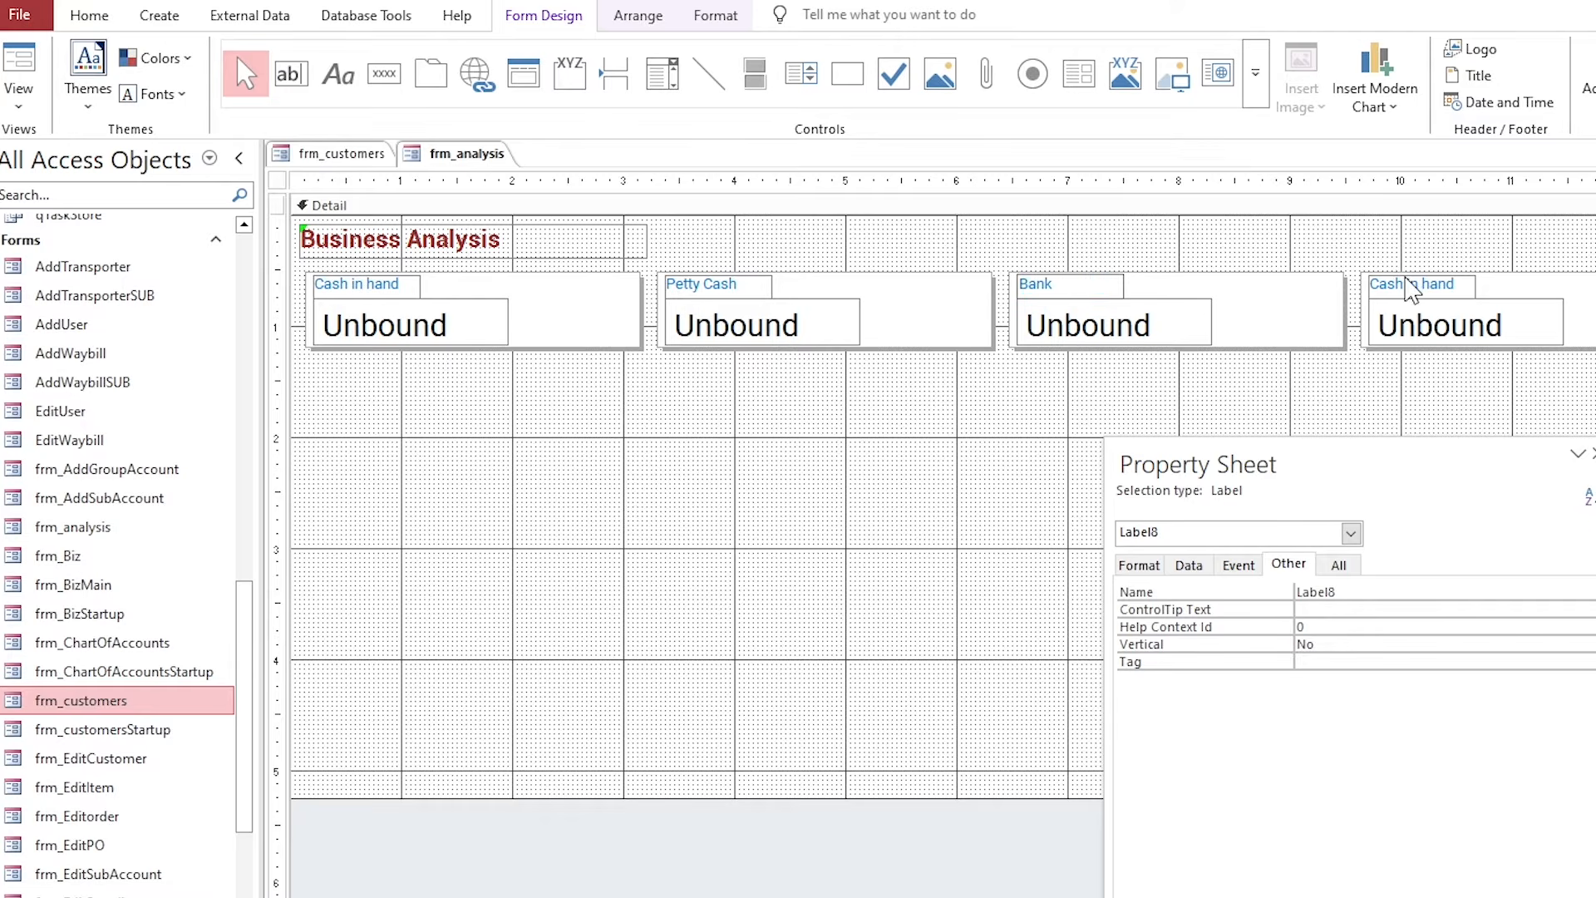
pyautogui.click(1410, 286)
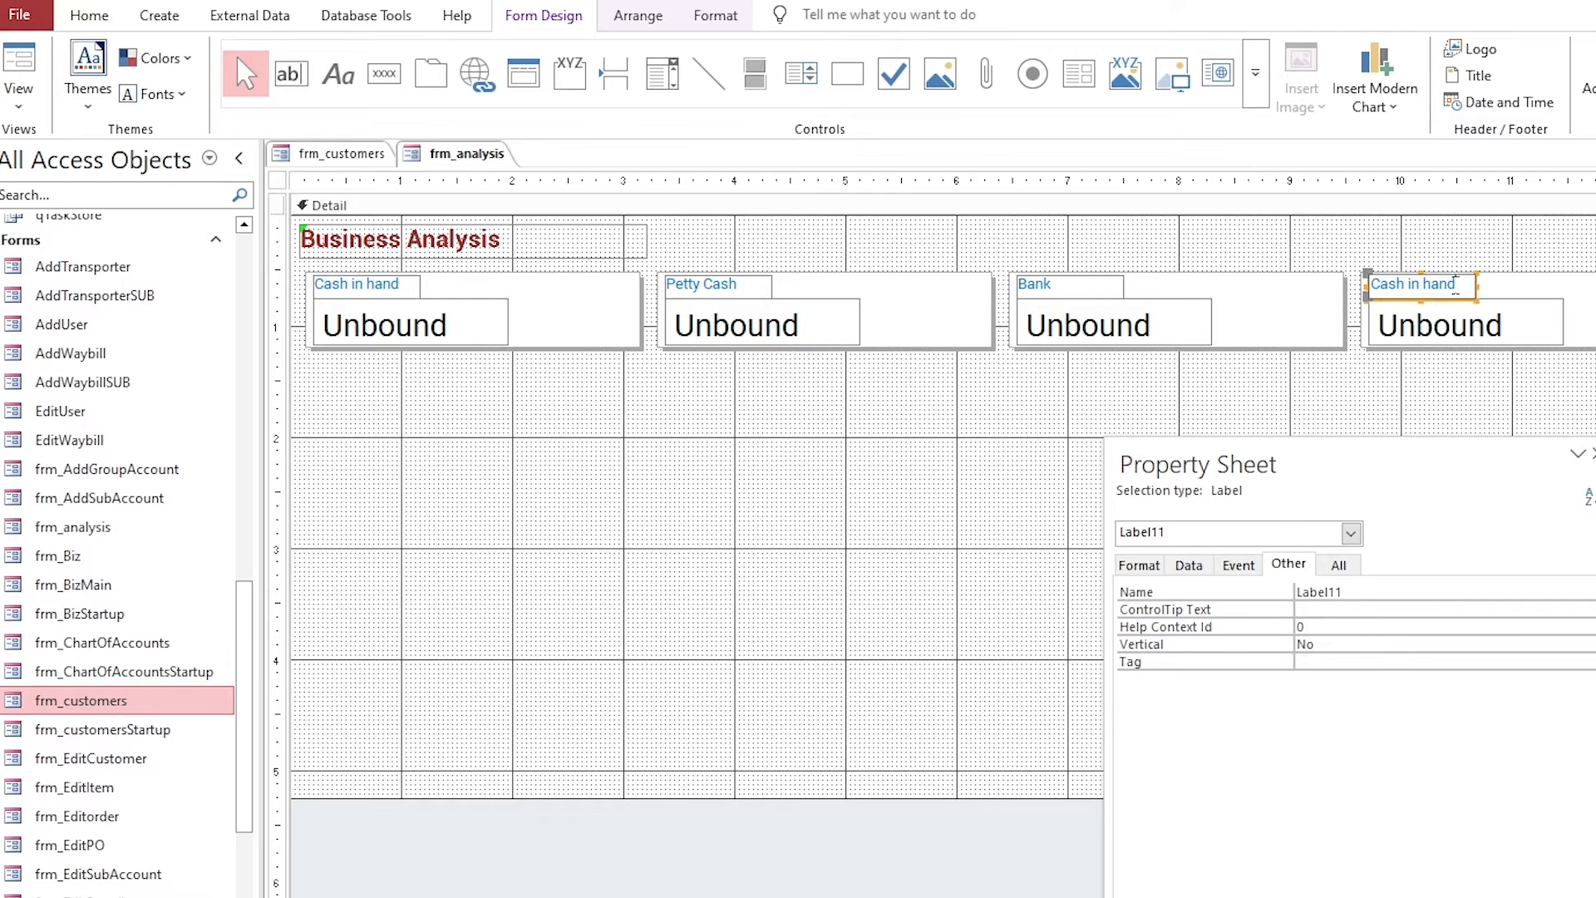
pyautogui.doubleClick(1413, 284)
pyautogui.write('Inventory')
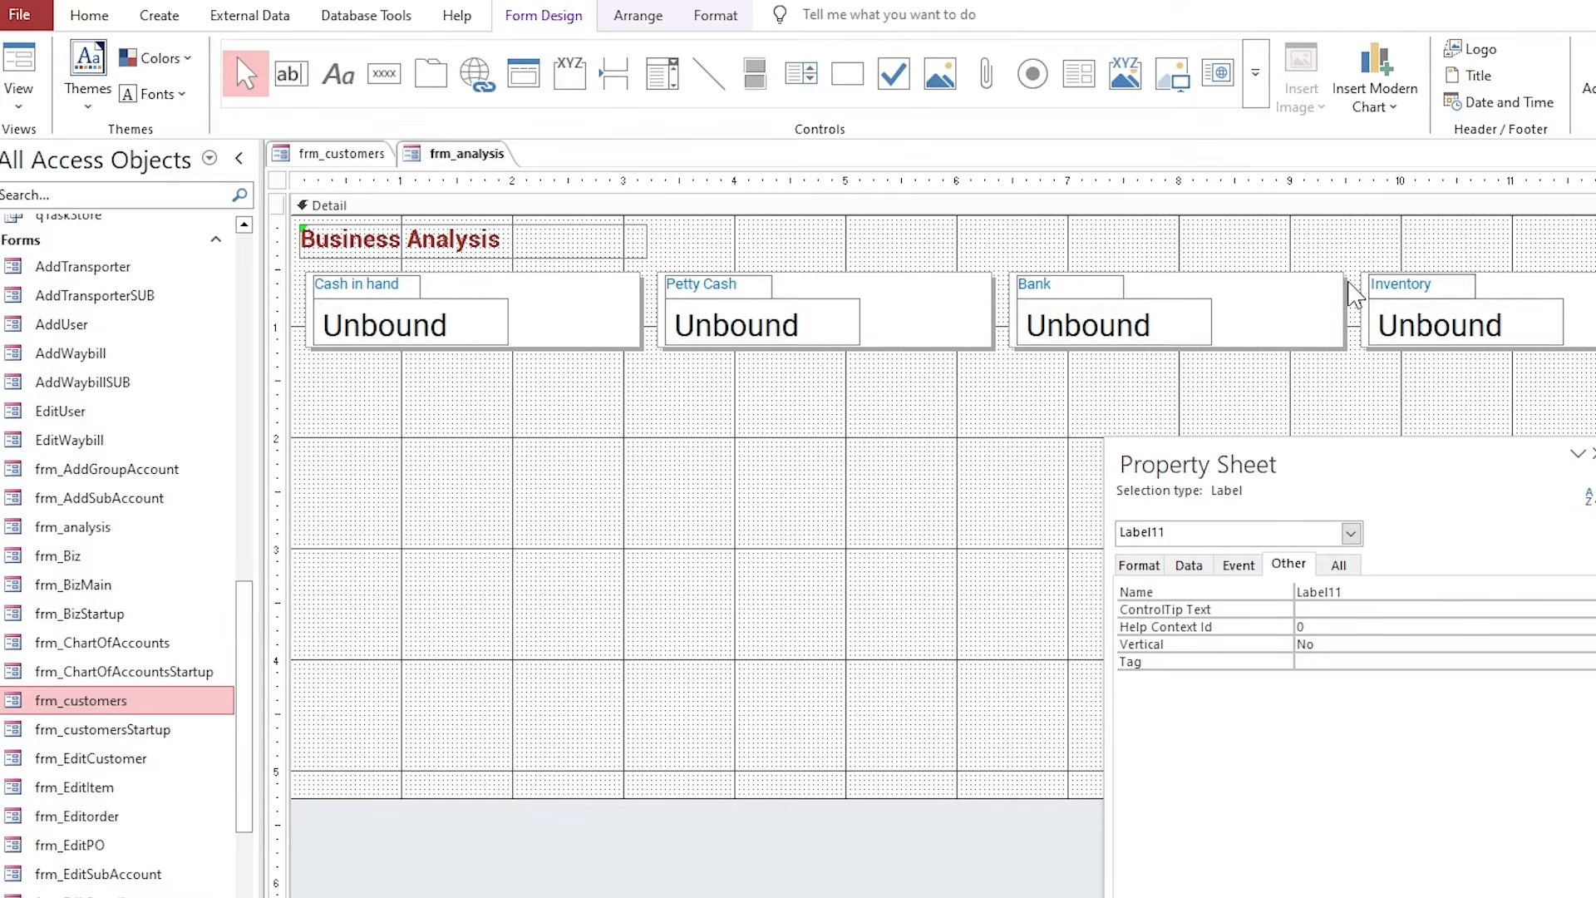
pyautogui.click(585, 373)
# Name the Petty Cash, Bank and Inventory value boxes txtpettycash, txtbank and txtinventory.
pyautogui.click(761, 326)
pyautogui.moveTo(1222, 468); pyautogui.dragTo(1122, 362)
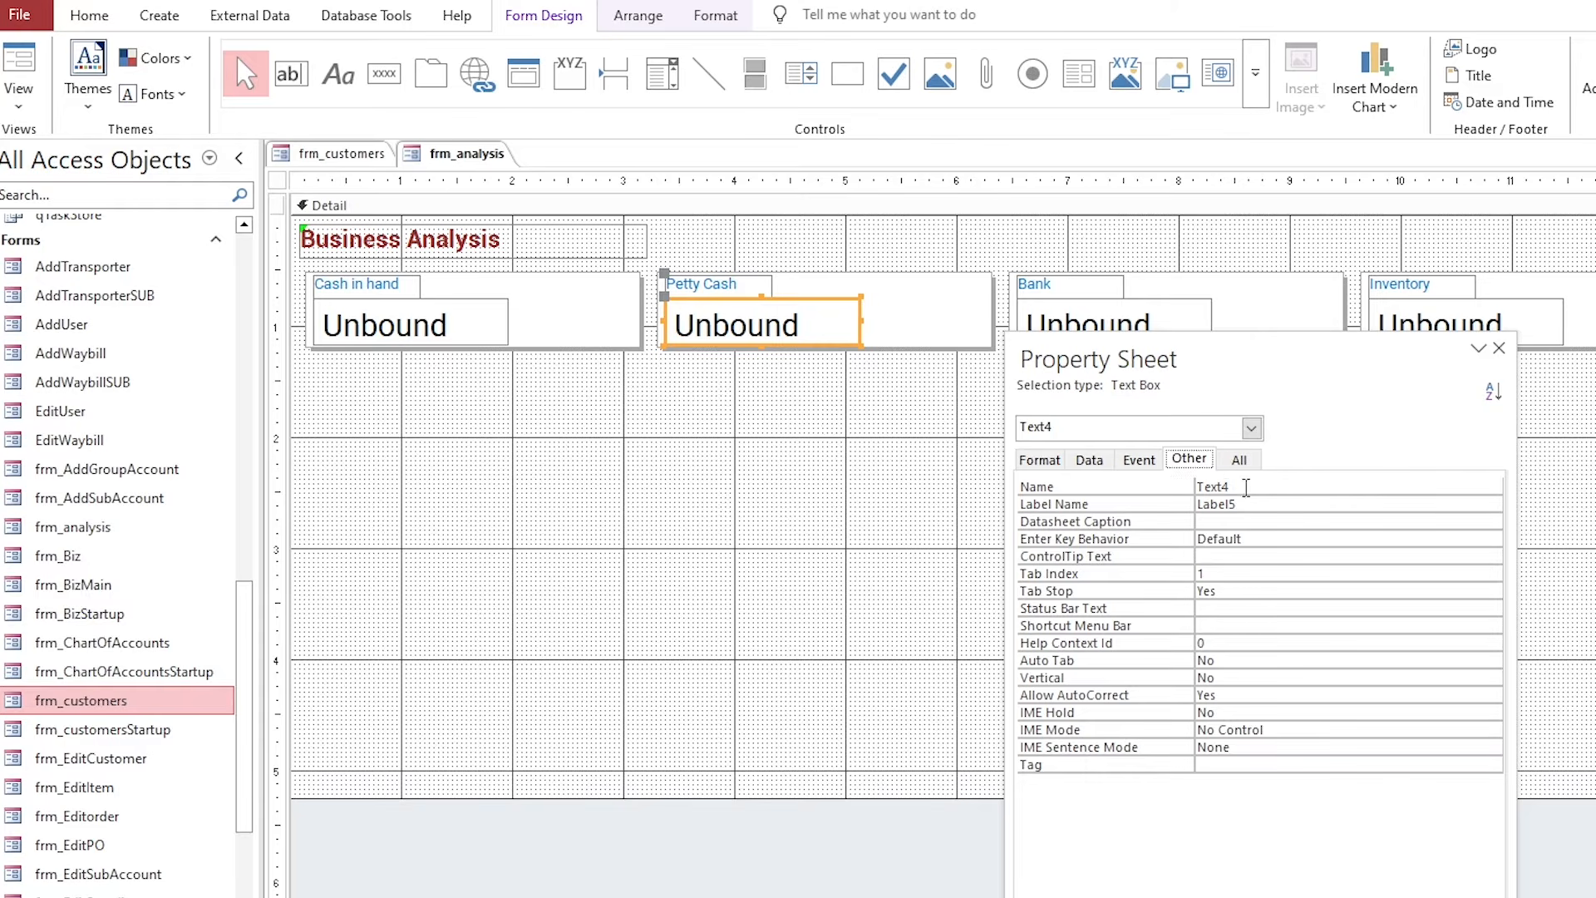
pyautogui.click(1155, 488)
pyautogui.write('txtpettycash')
pyautogui.press('Return')
pyautogui.click(1144, 320)
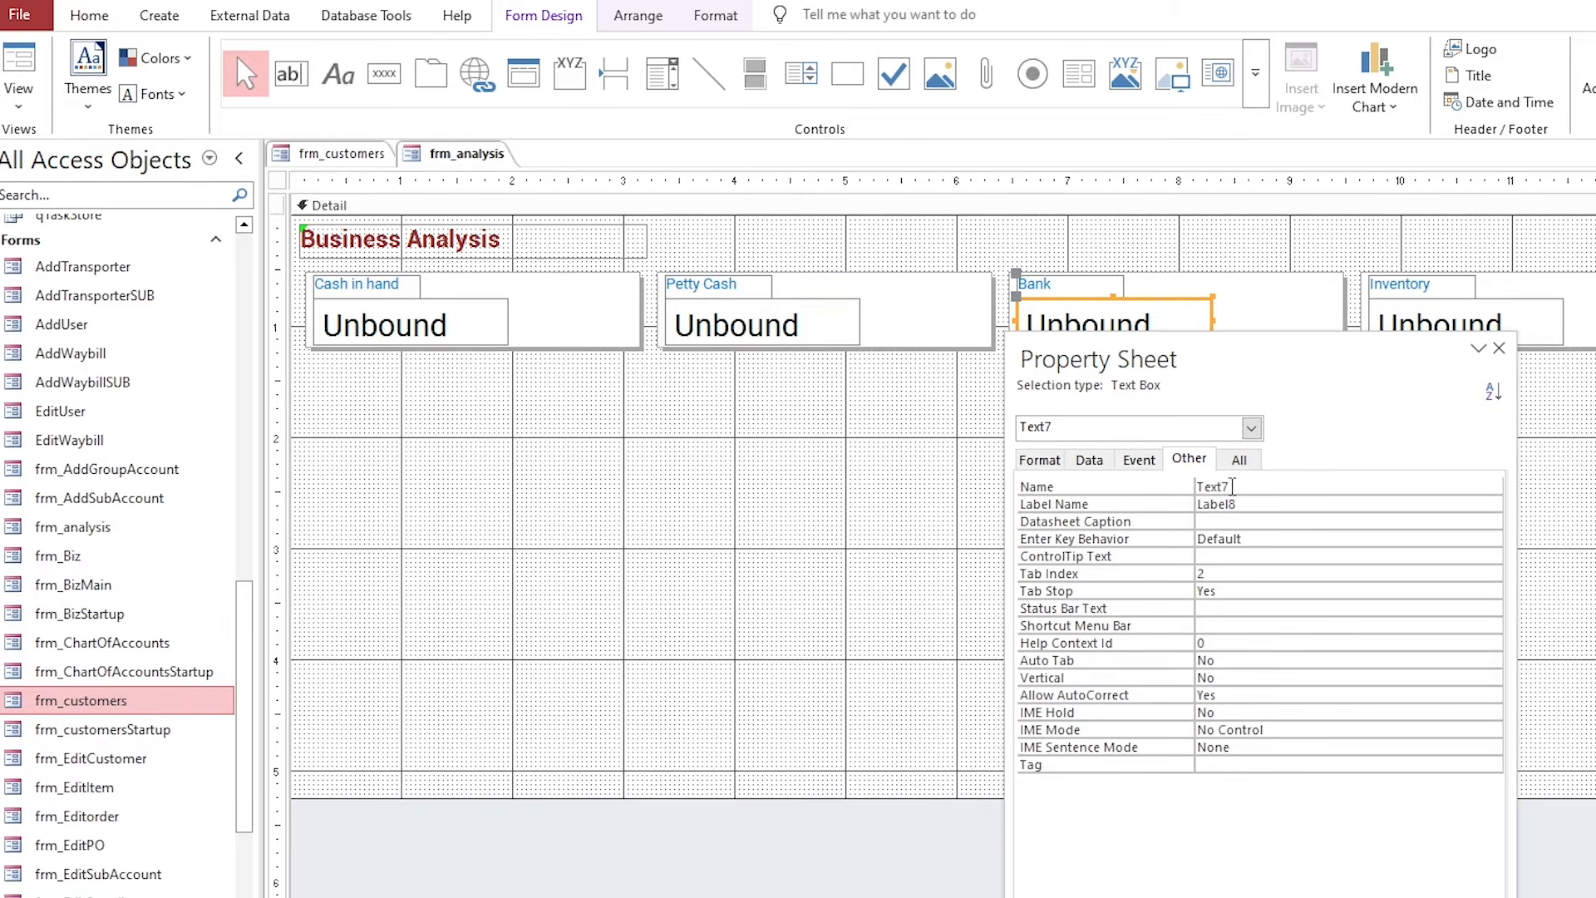
pyautogui.click(1173, 490)
pyautogui.write('txtbank')
pyautogui.press('Return')
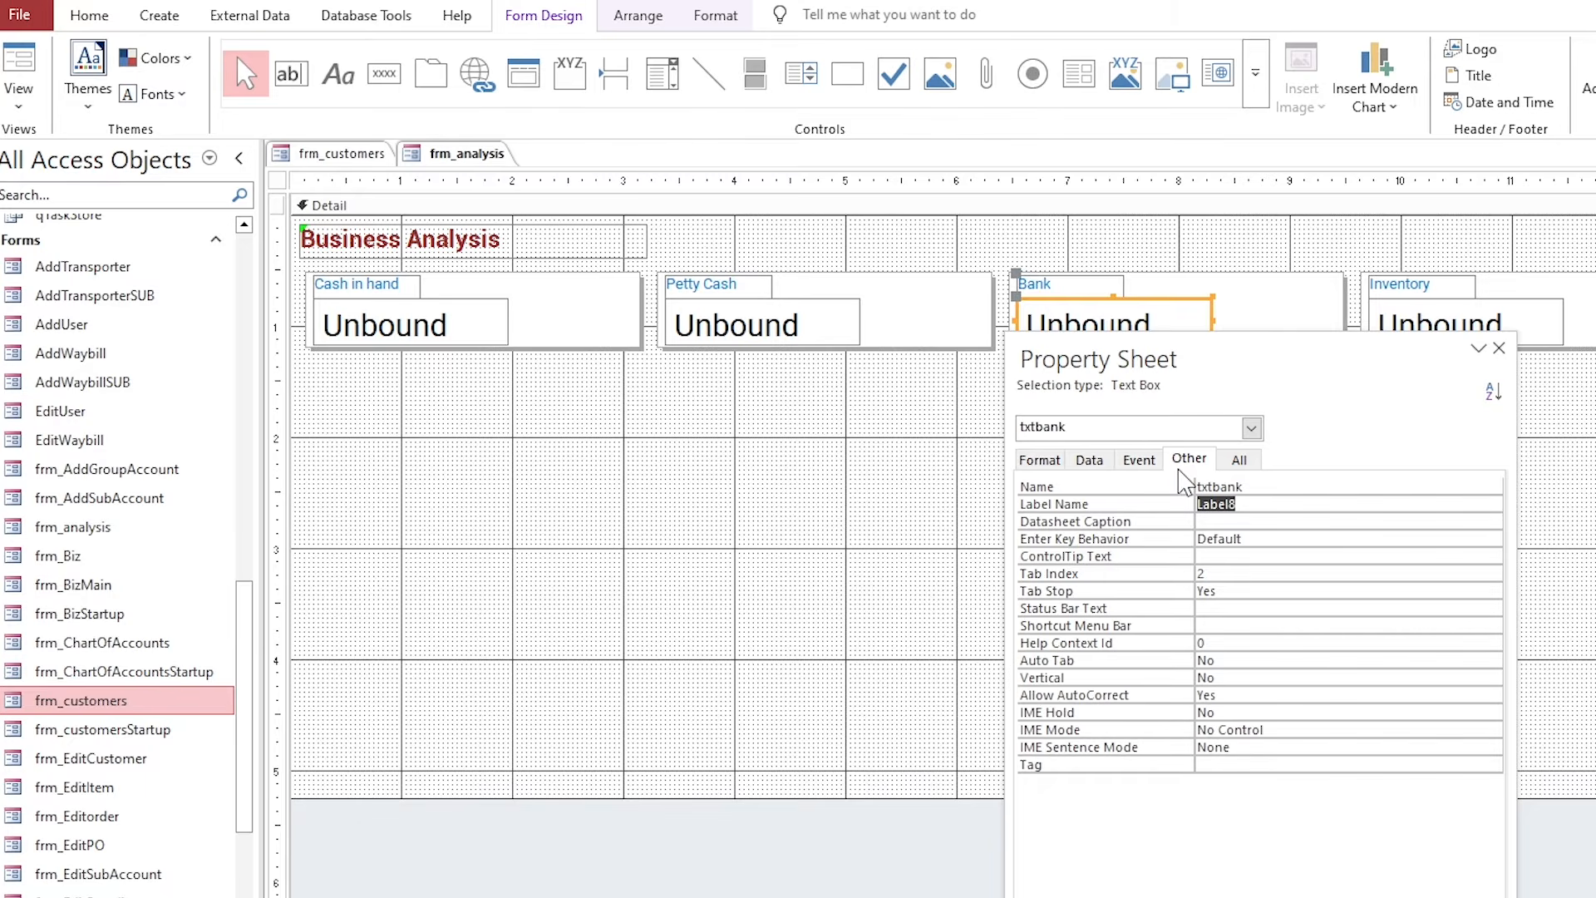
pyautogui.click(1413, 314)
pyautogui.click(1155, 489)
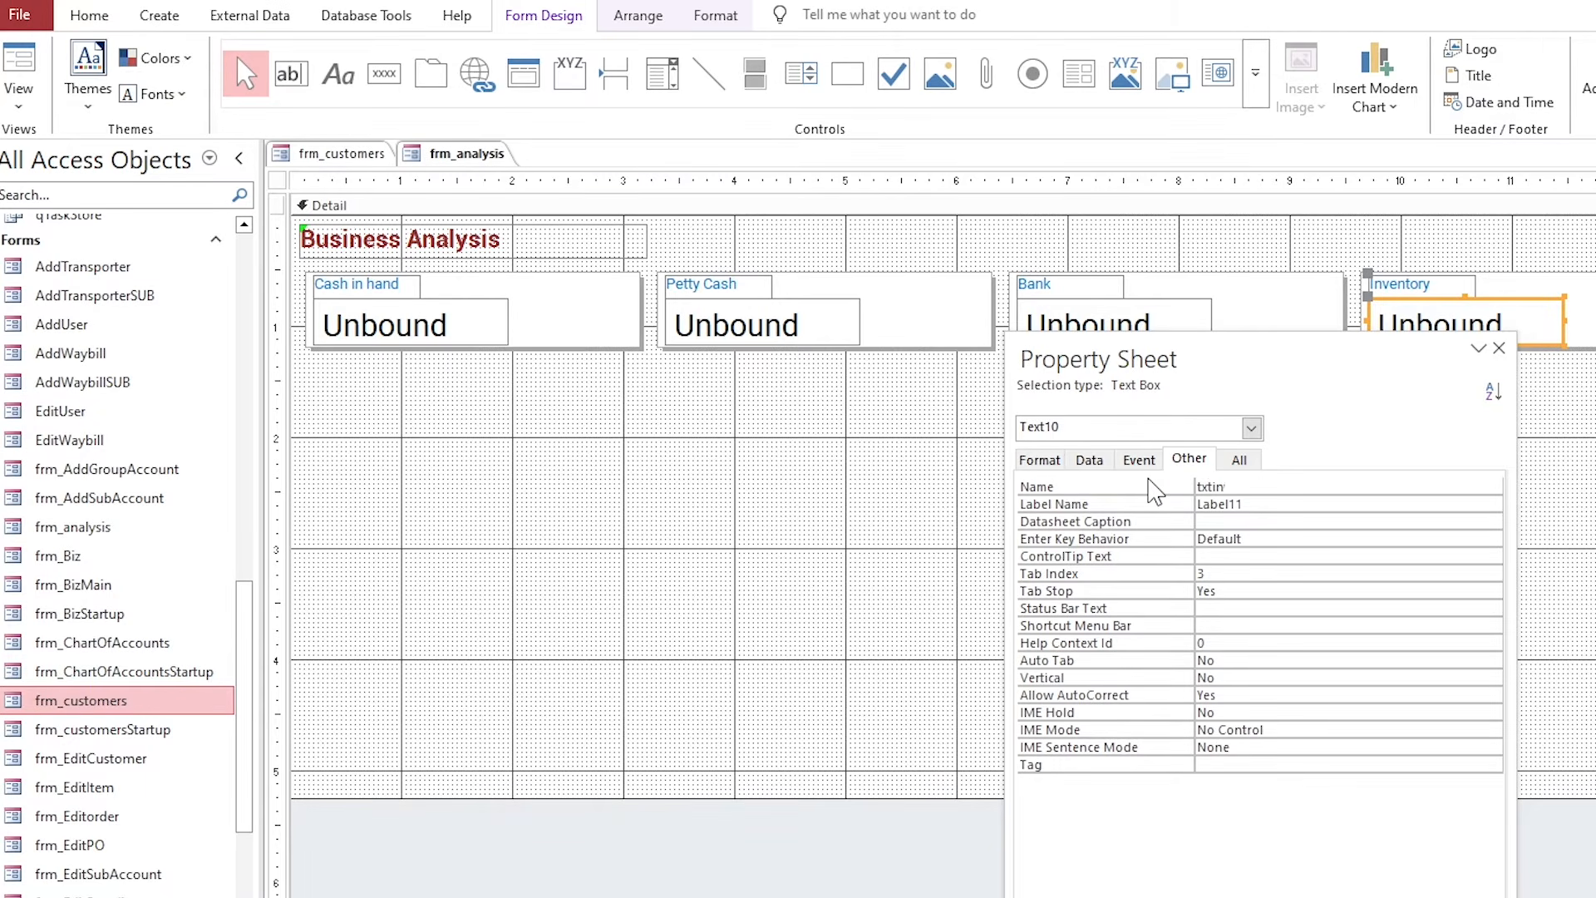
# Show the whole form's event properties in the Property Sheet.
pyautogui.moveTo(1144, 405); pyautogui.dragTo(1081, 241)
pyautogui.click(278, 180)
pyautogui.click(1087, 343)
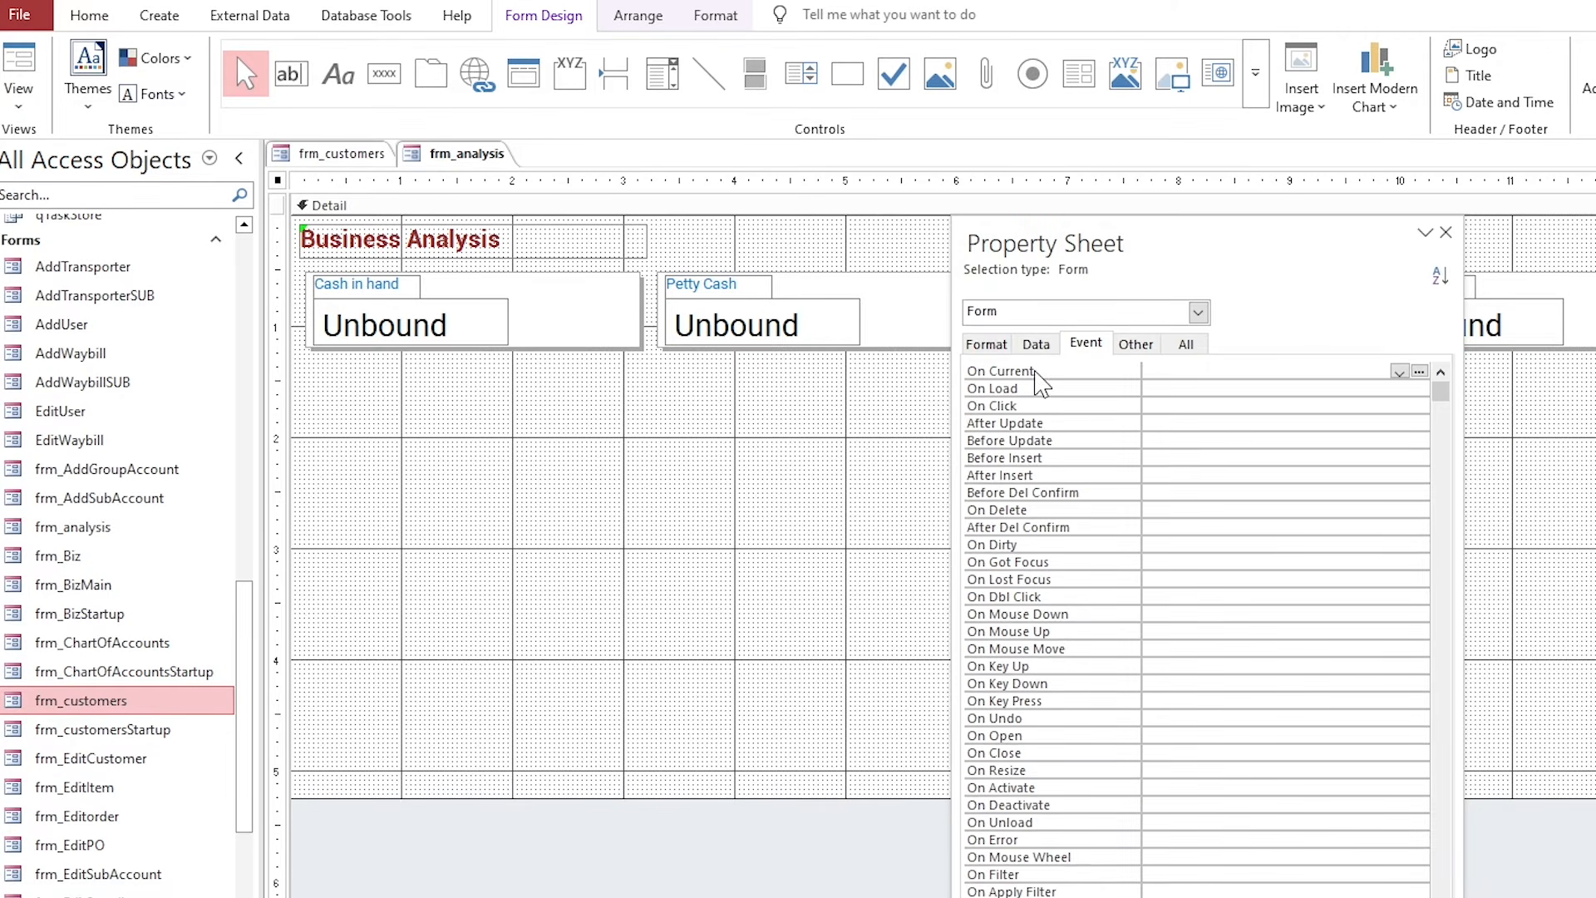
# Set the form's On Current event to [Event Procedure] with Code Builder, then return to Access.
pyautogui.click(1063, 332)
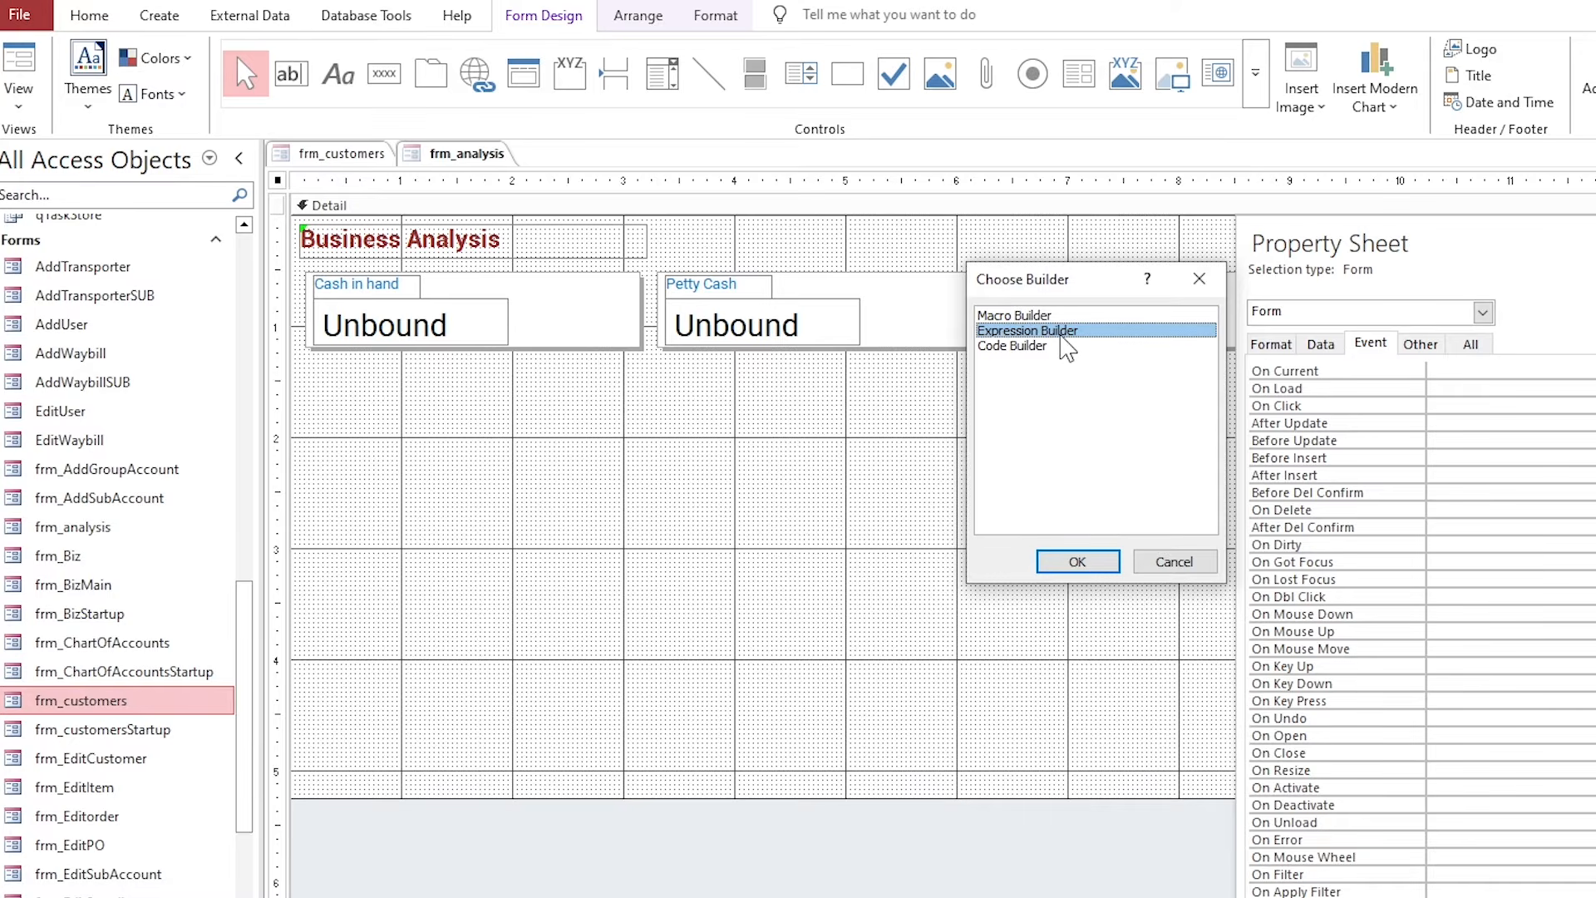
pyautogui.click(1053, 346)
pyautogui.click(1100, 562)
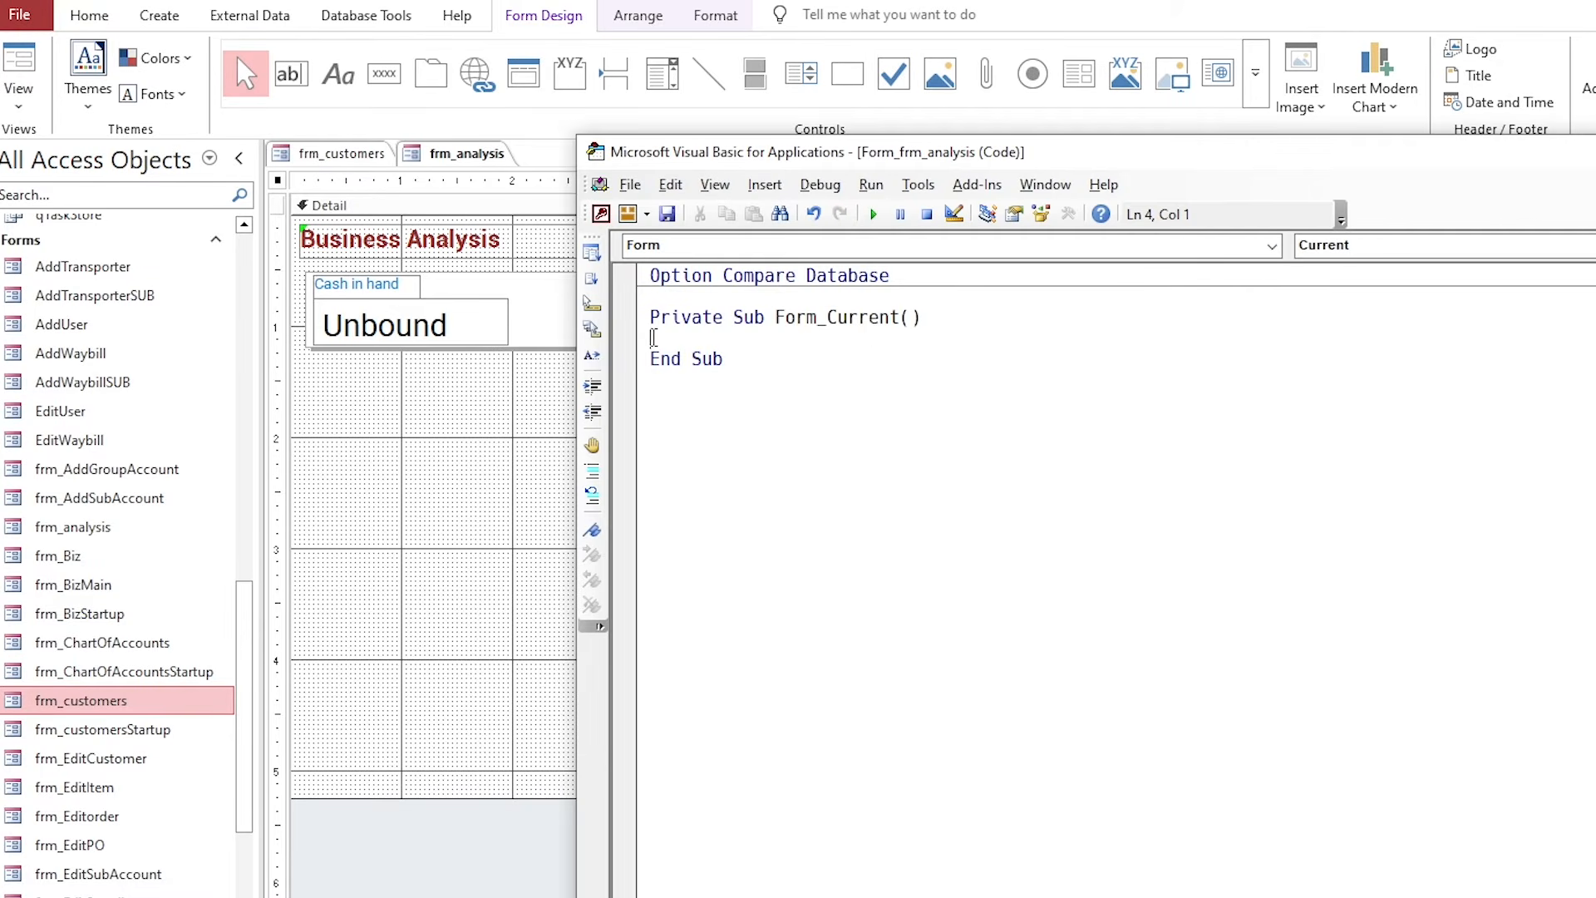
pyautogui.click(145, 297)
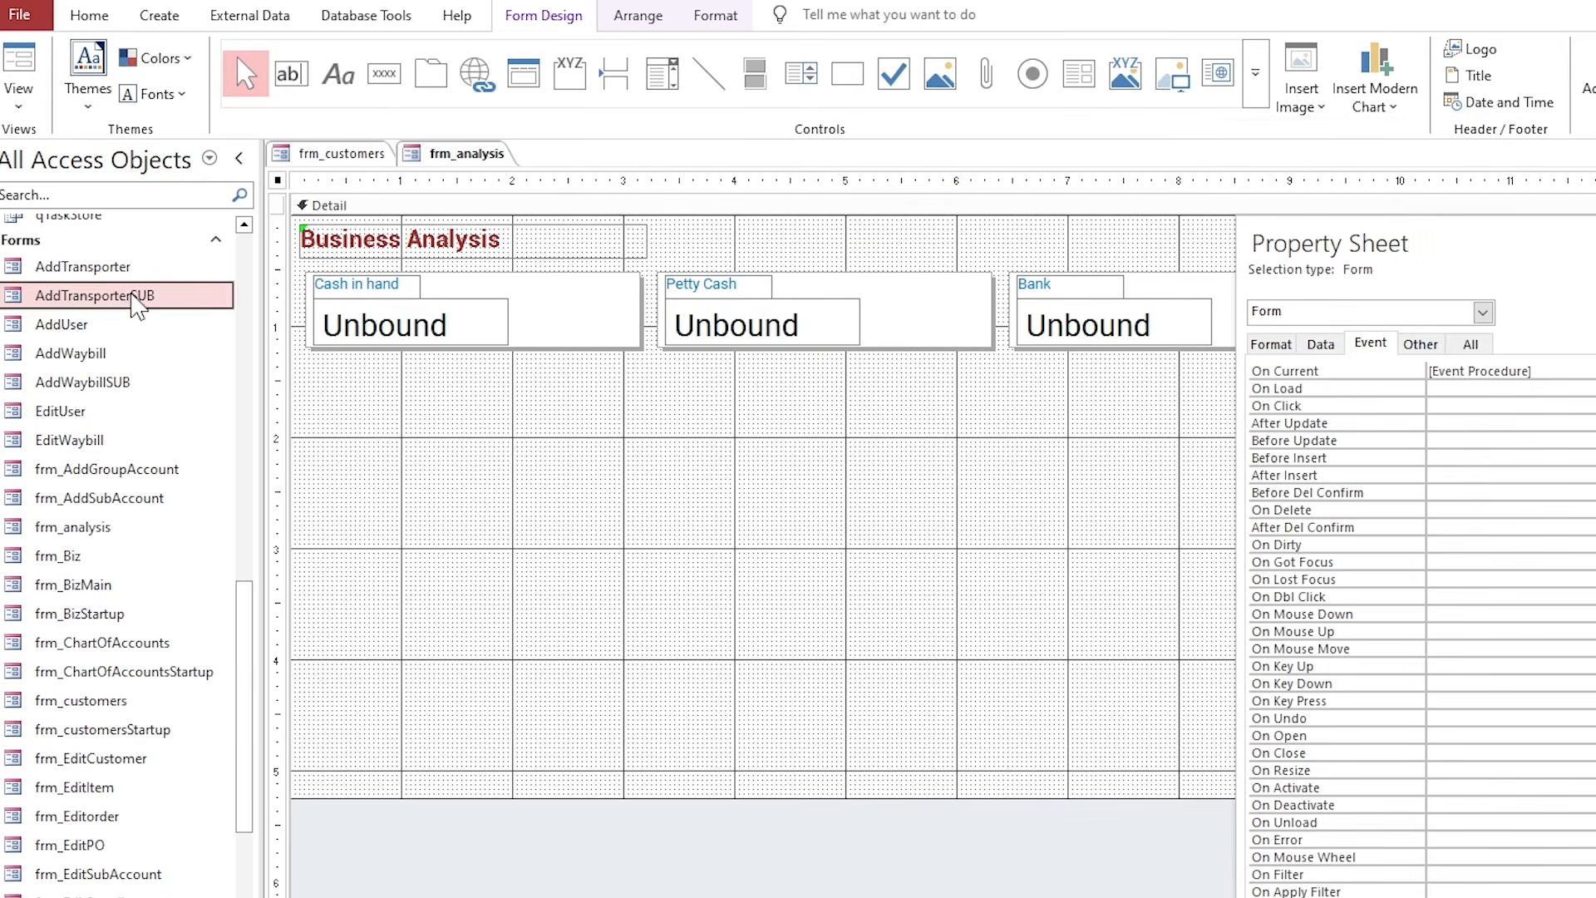
pyautogui.scroll(3, 143, 382)
pyautogui.scroll(10, 143, 384)
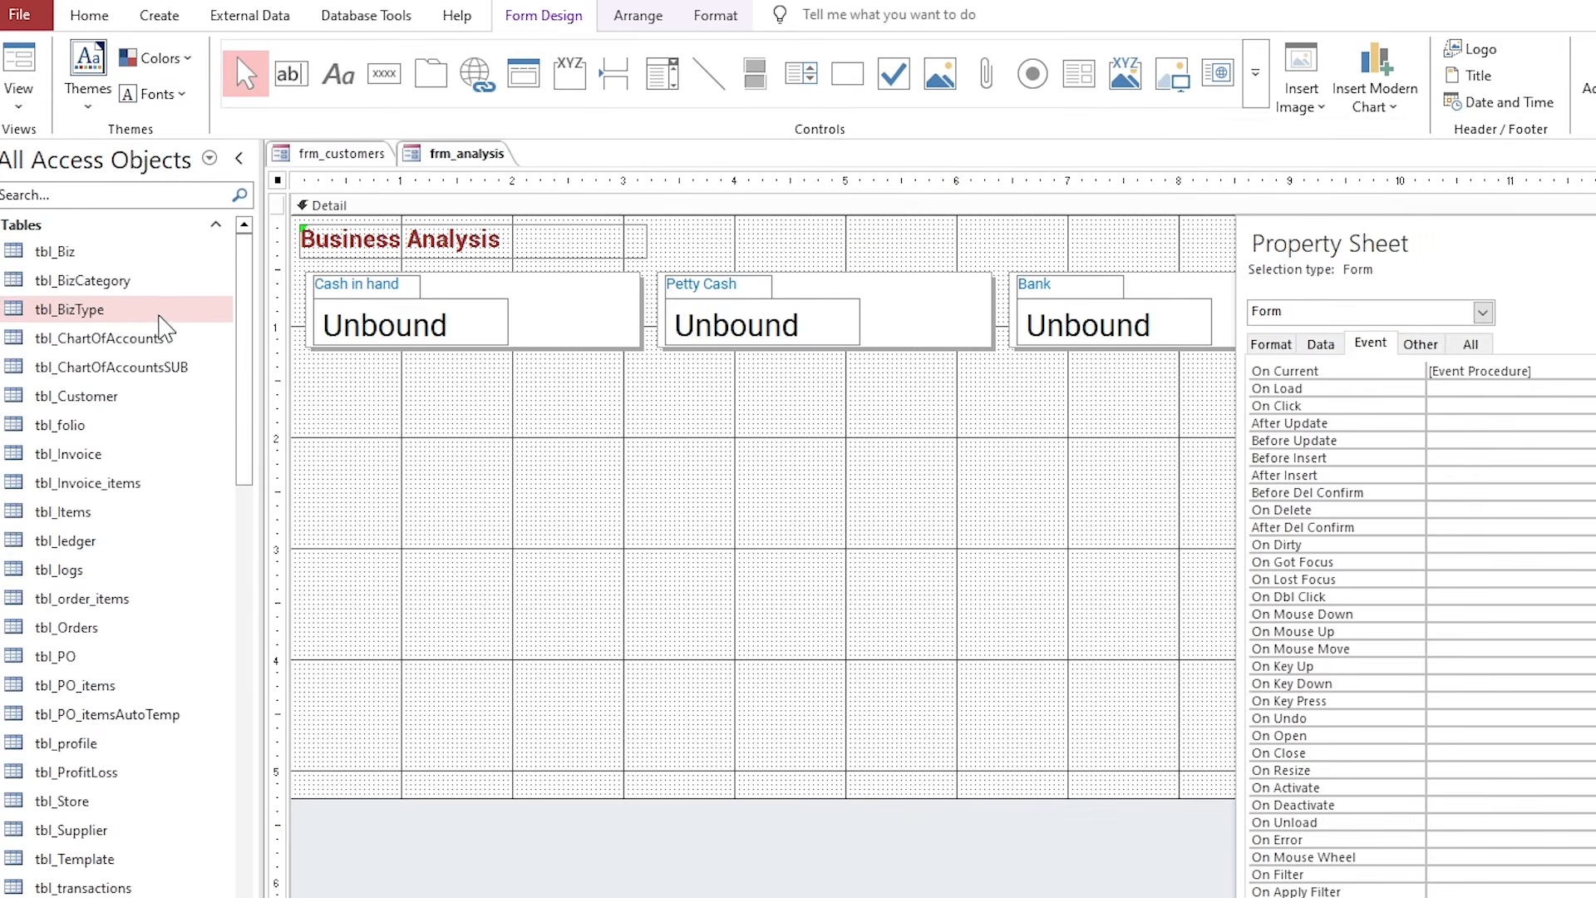
# Open tbl_ChartOfAccountsSUB, find Cash in hand's AcCommonID 1101, and collapse the Navigation Pane.
pyautogui.doubleClick(166, 370)
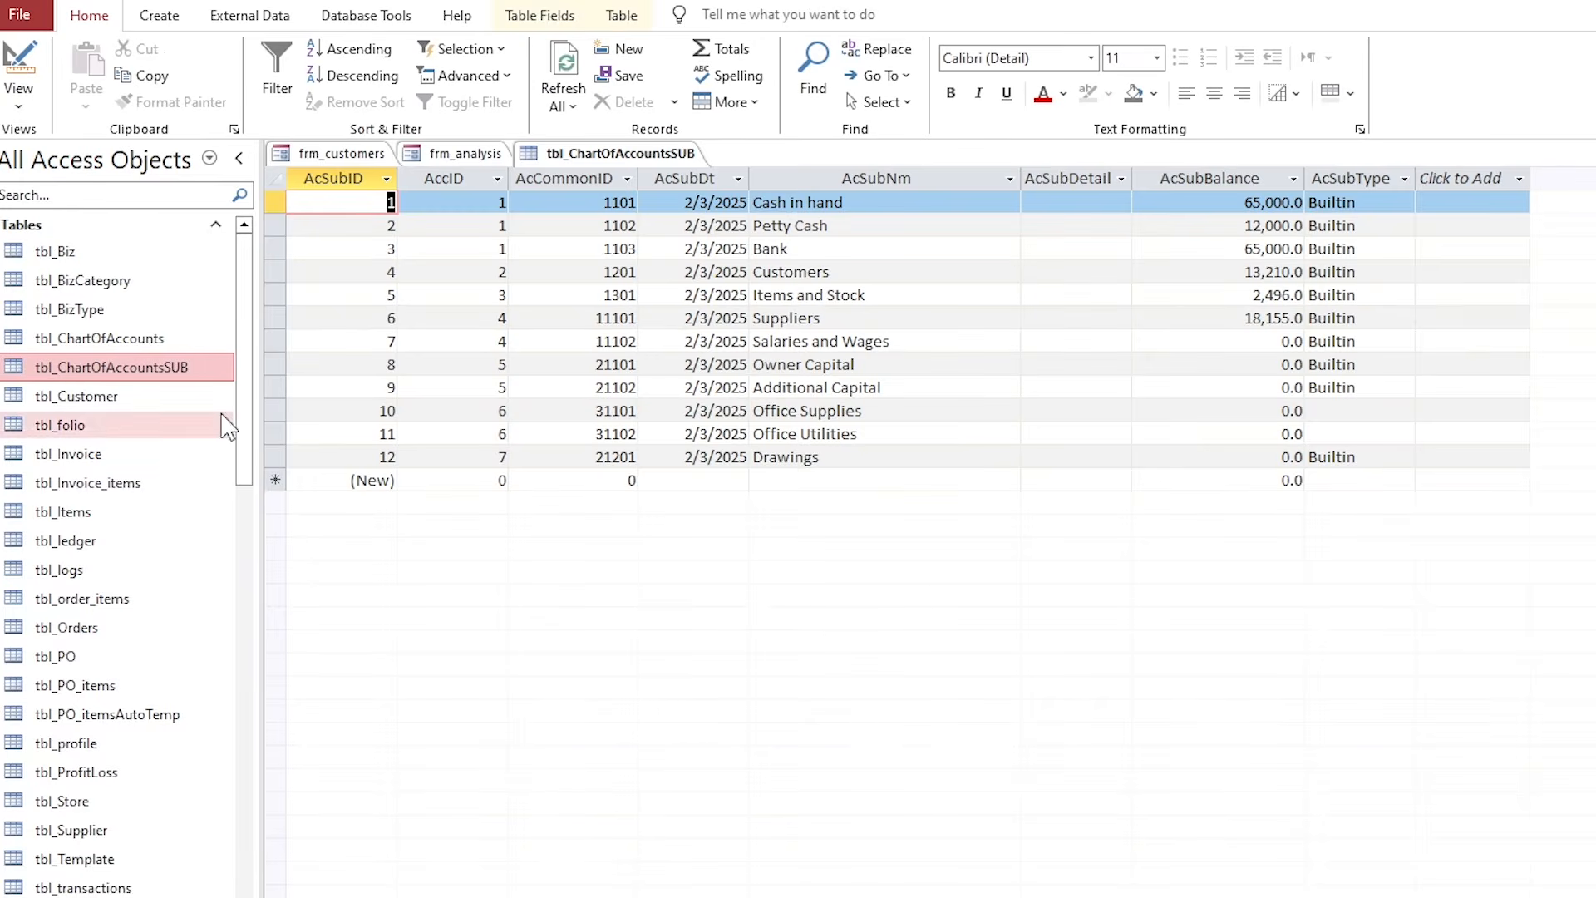
pyautogui.click(827, 233)
pyautogui.click(825, 204)
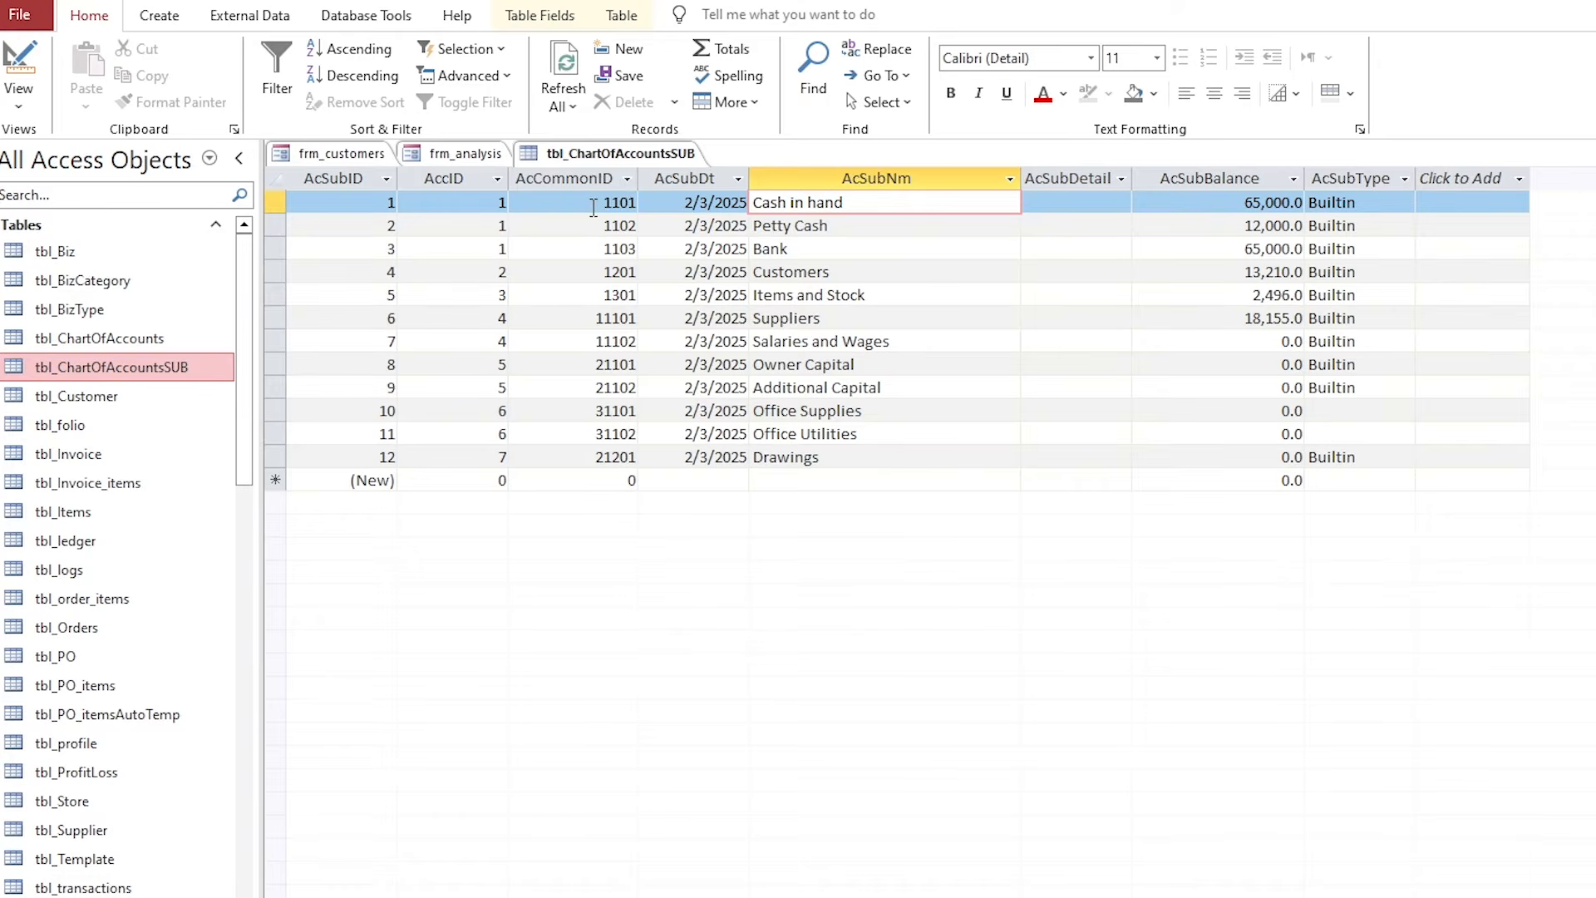
pyautogui.click(615, 203)
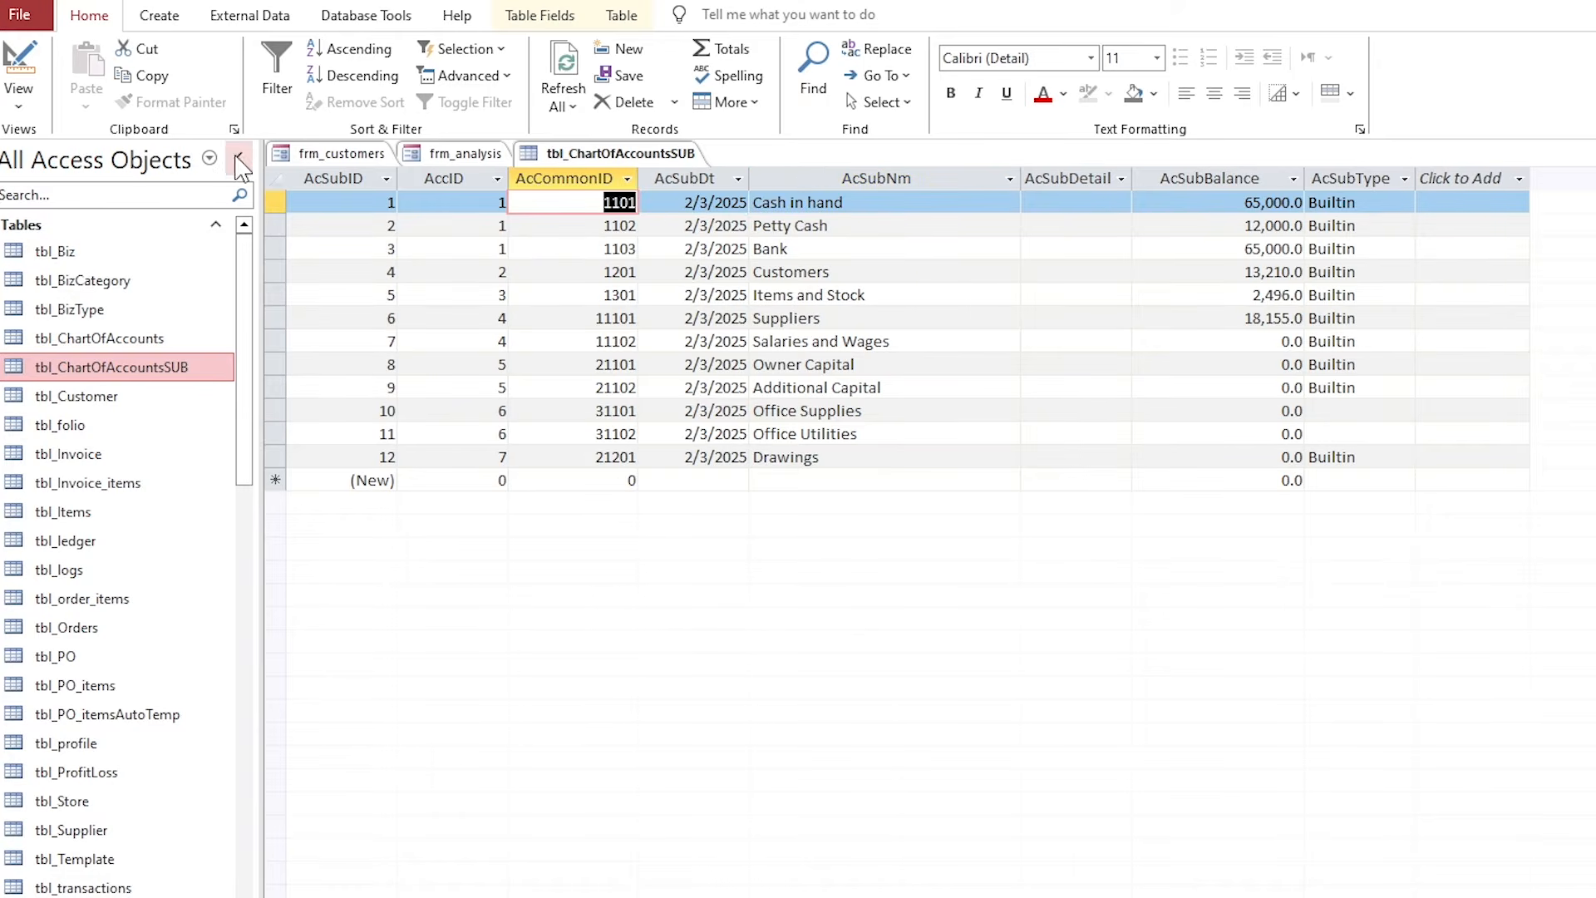
pyautogui.click(239, 157)
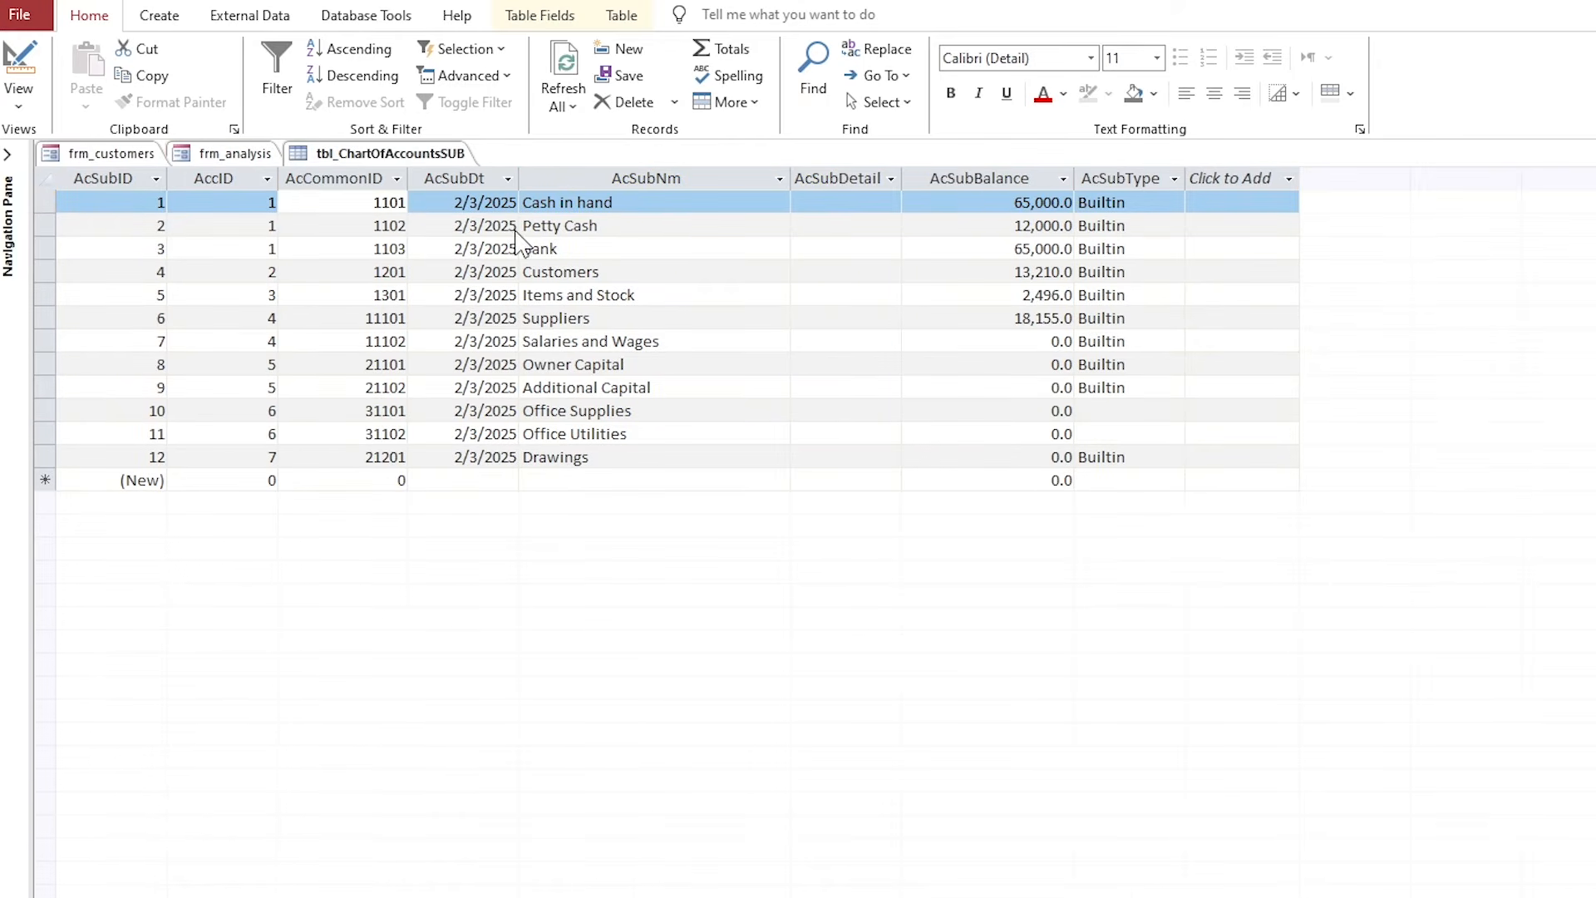
# Bring the Form_Current code window back and position it over the table.
pyautogui.hotkey('alt', 'Tab')
pyautogui.moveTo(708, 167); pyautogui.dragTo(785, 259)
pyautogui.moveTo(493, 162); pyautogui.dragTo(494, 129)
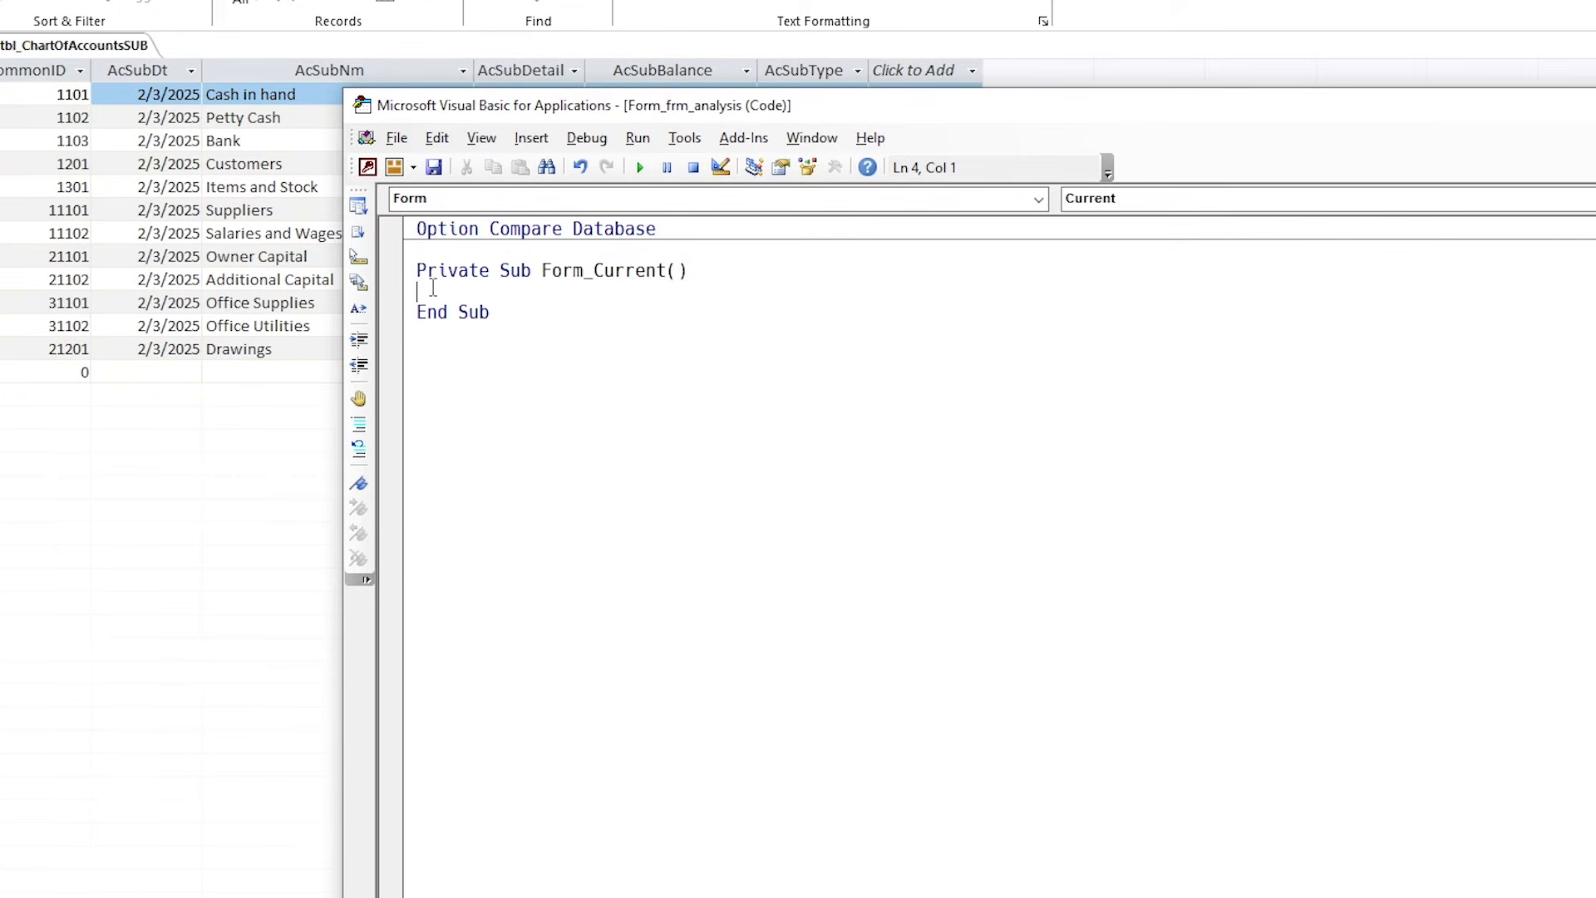
# Write the txtCashinhand DLookup on AcCommonID 1101 and duplicate it for the other three boxes.
pyautogui.write('me.txtCashinhand')
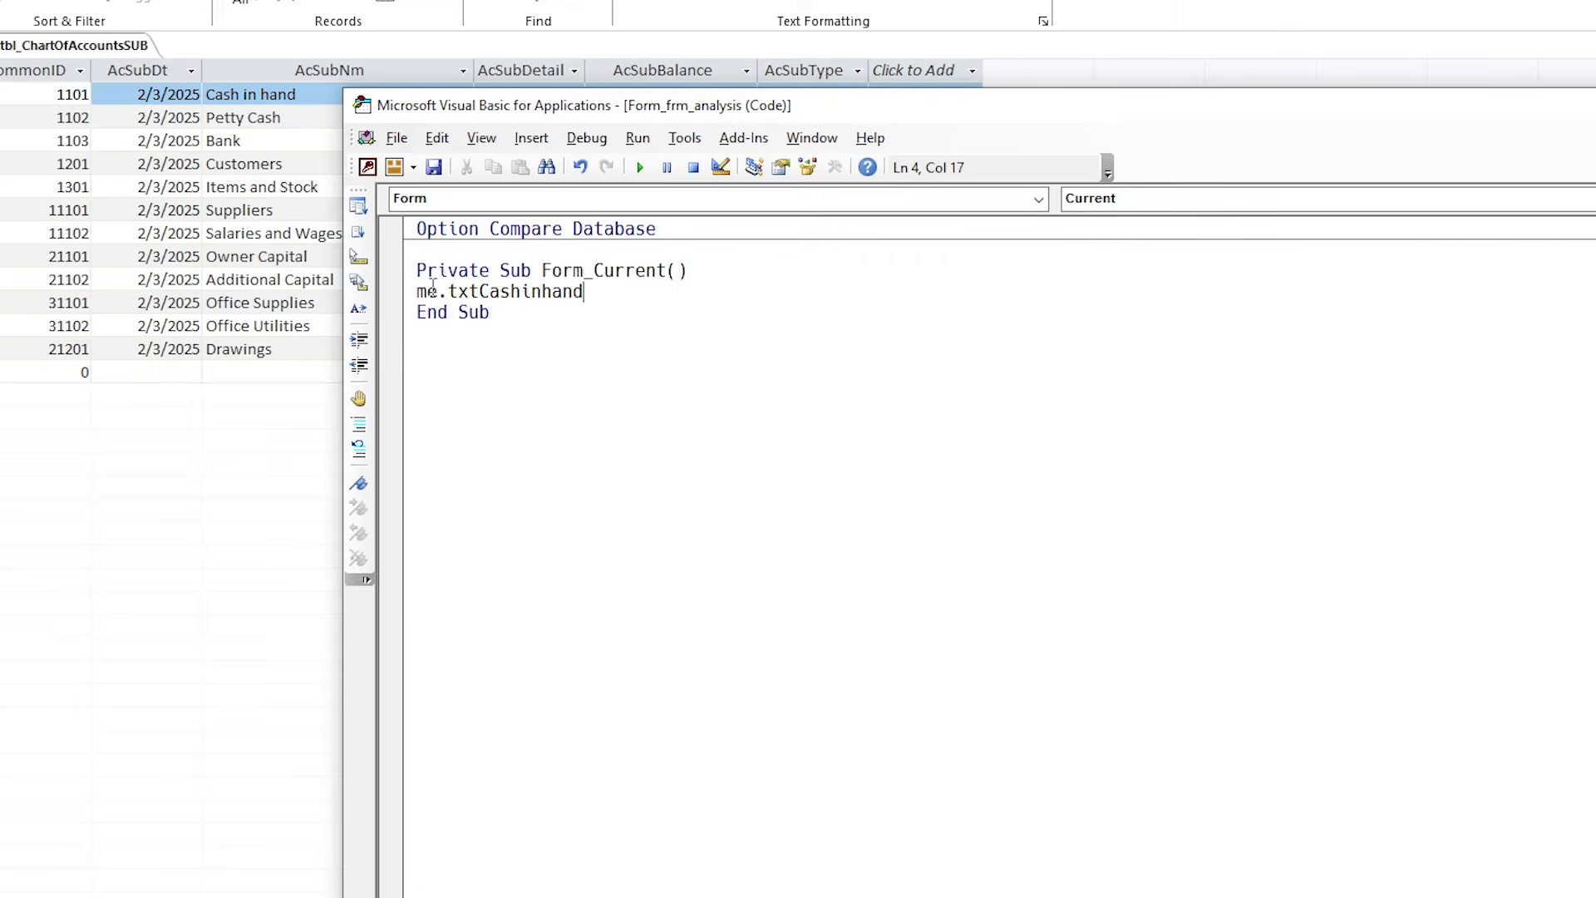
pyautogui.write(' = dlookup("AcC')
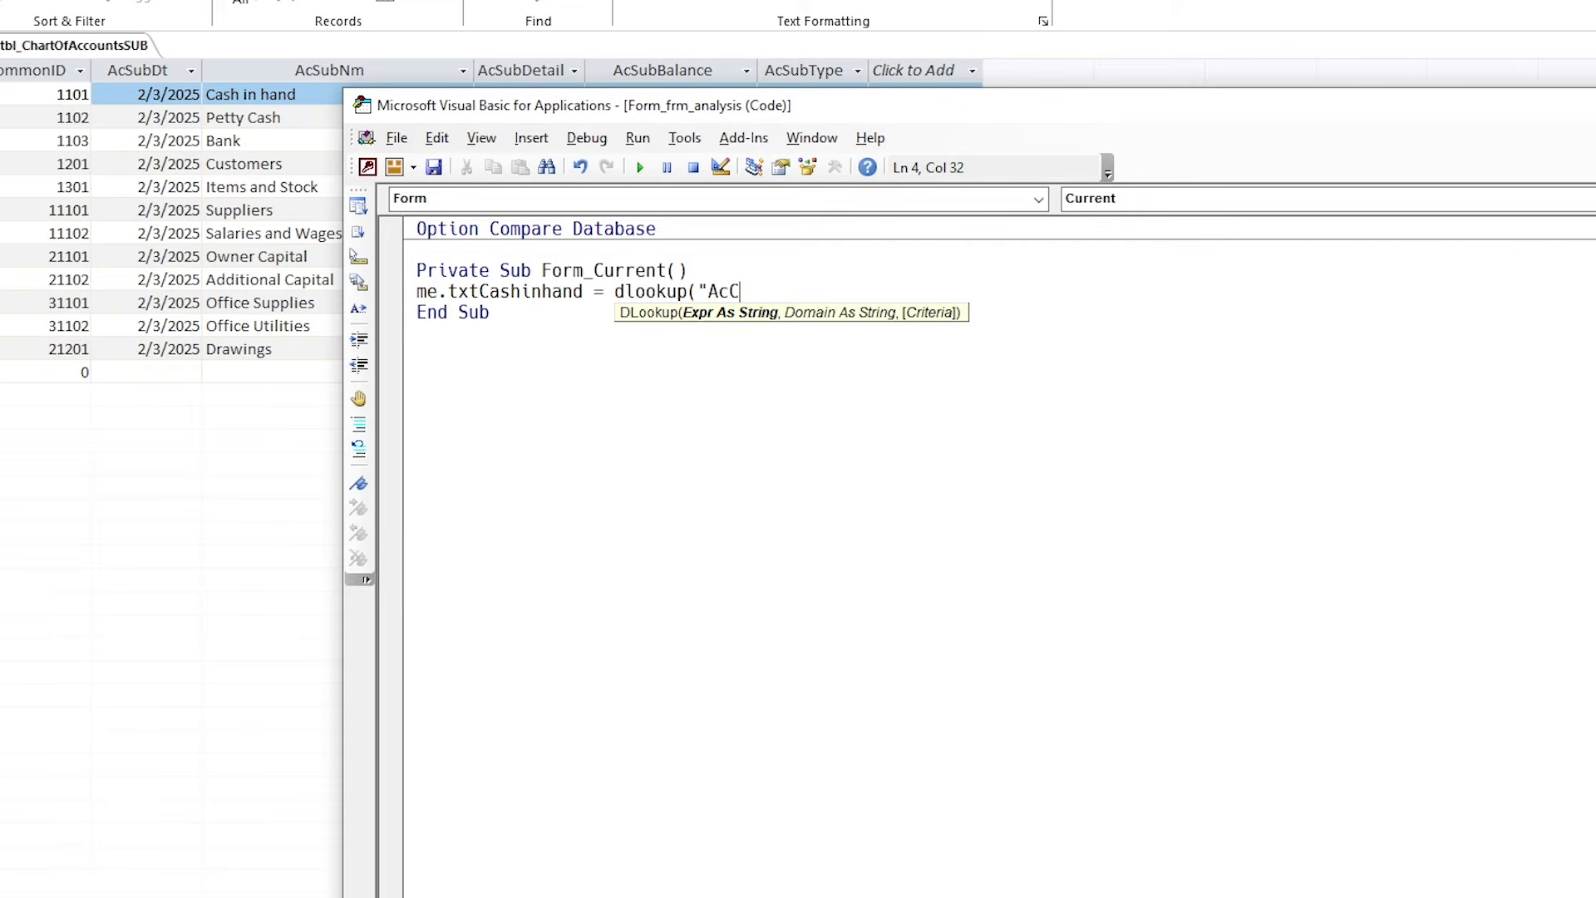
pyautogui.write('ommonID","')
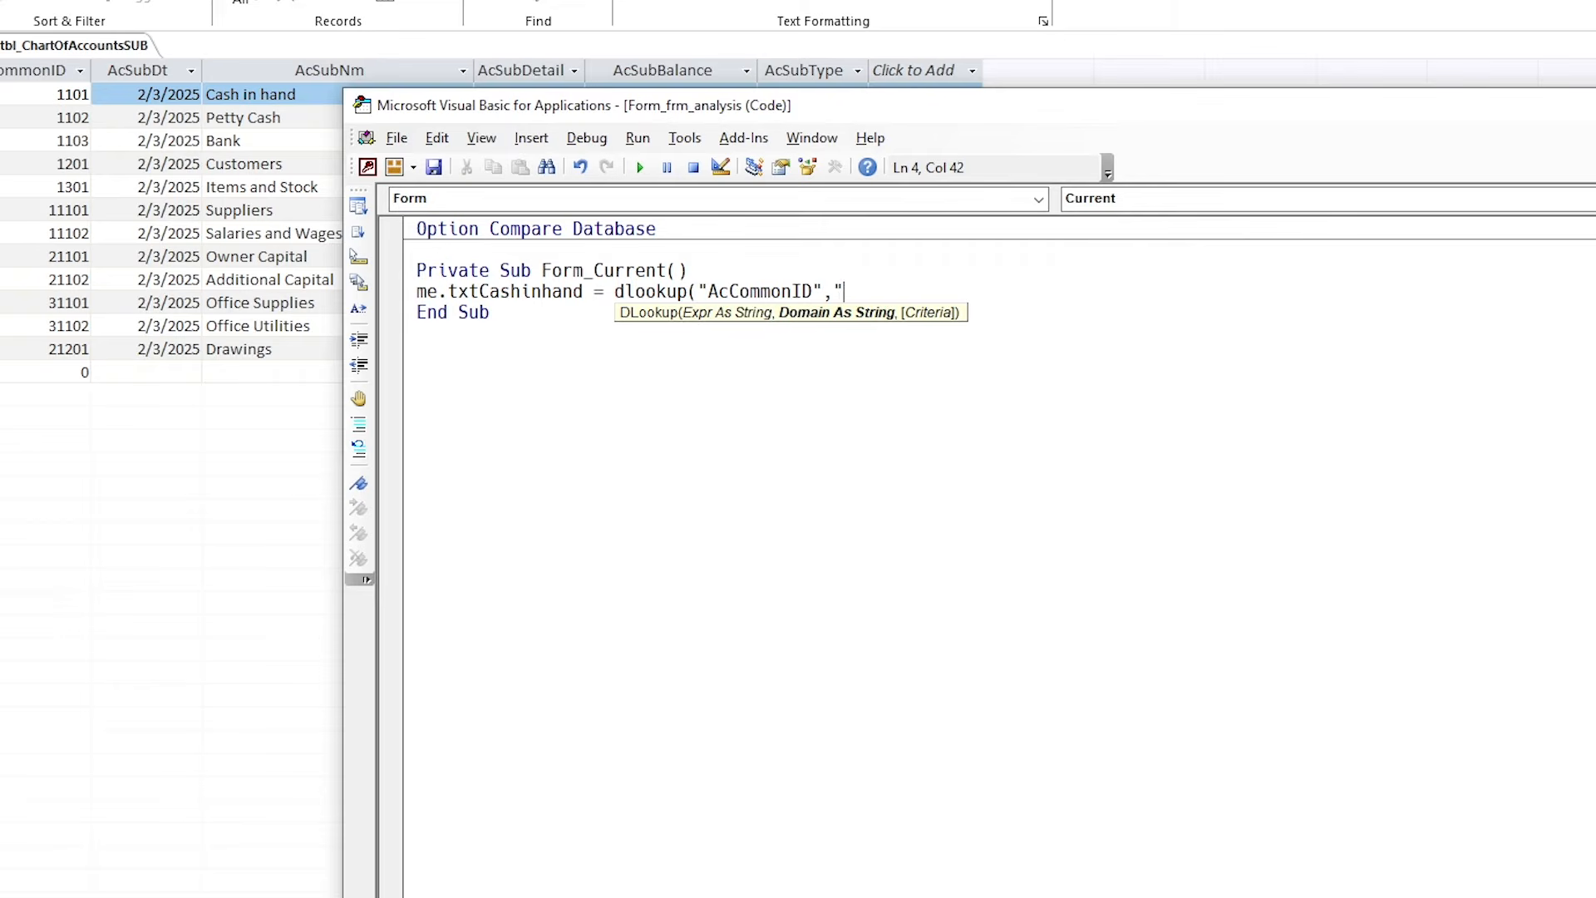
pyautogui.write('tbl_ChartOfAccount')
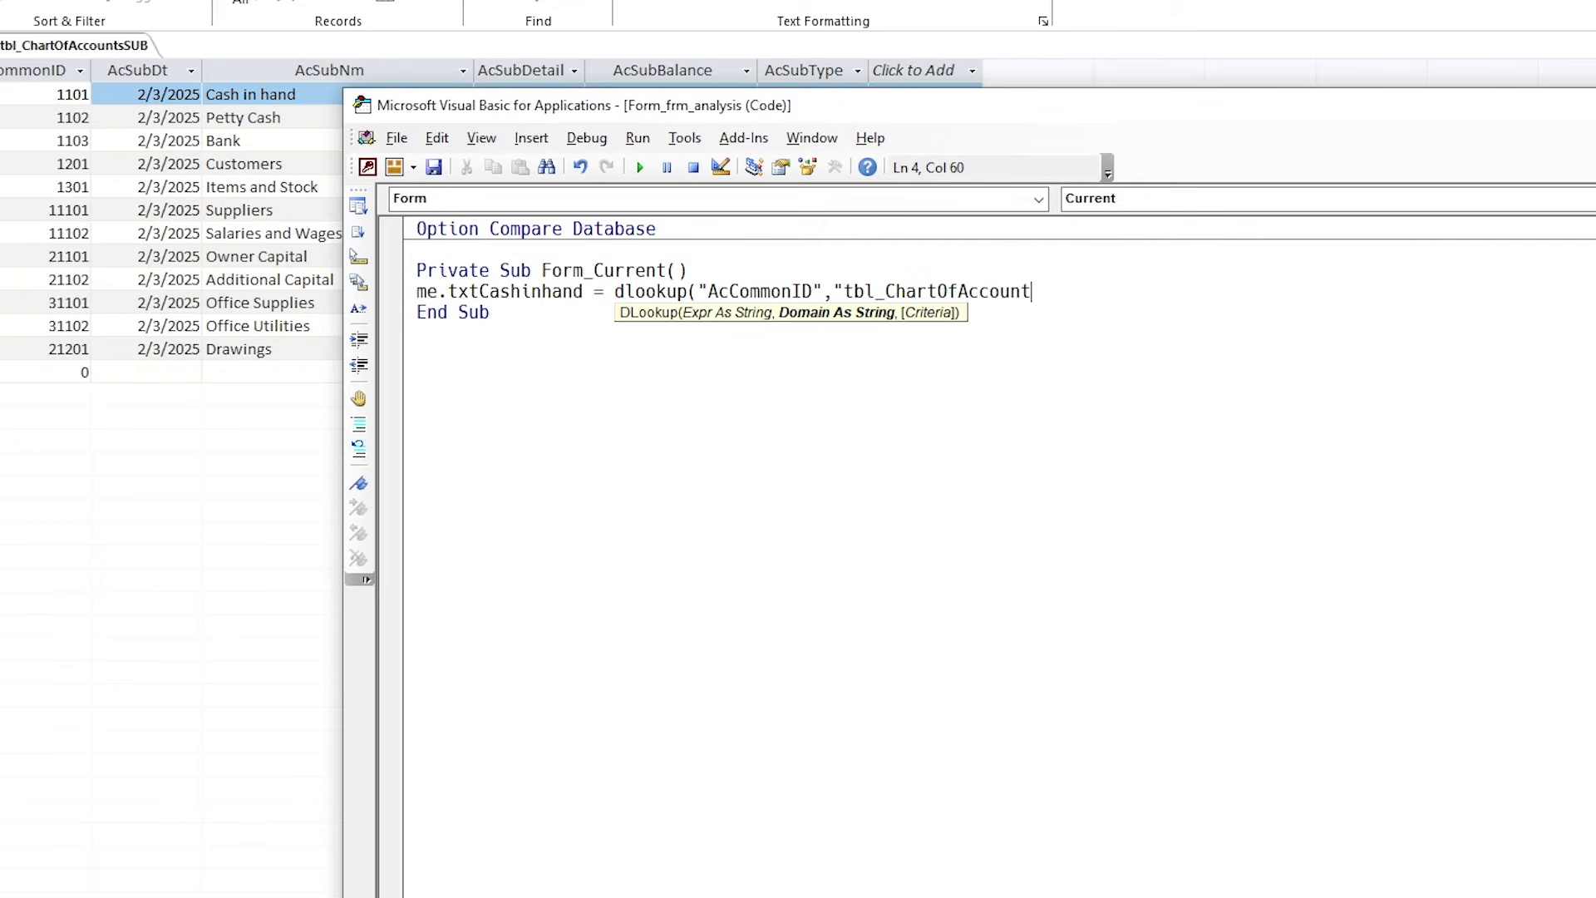
pyautogui.write('sSUB","')
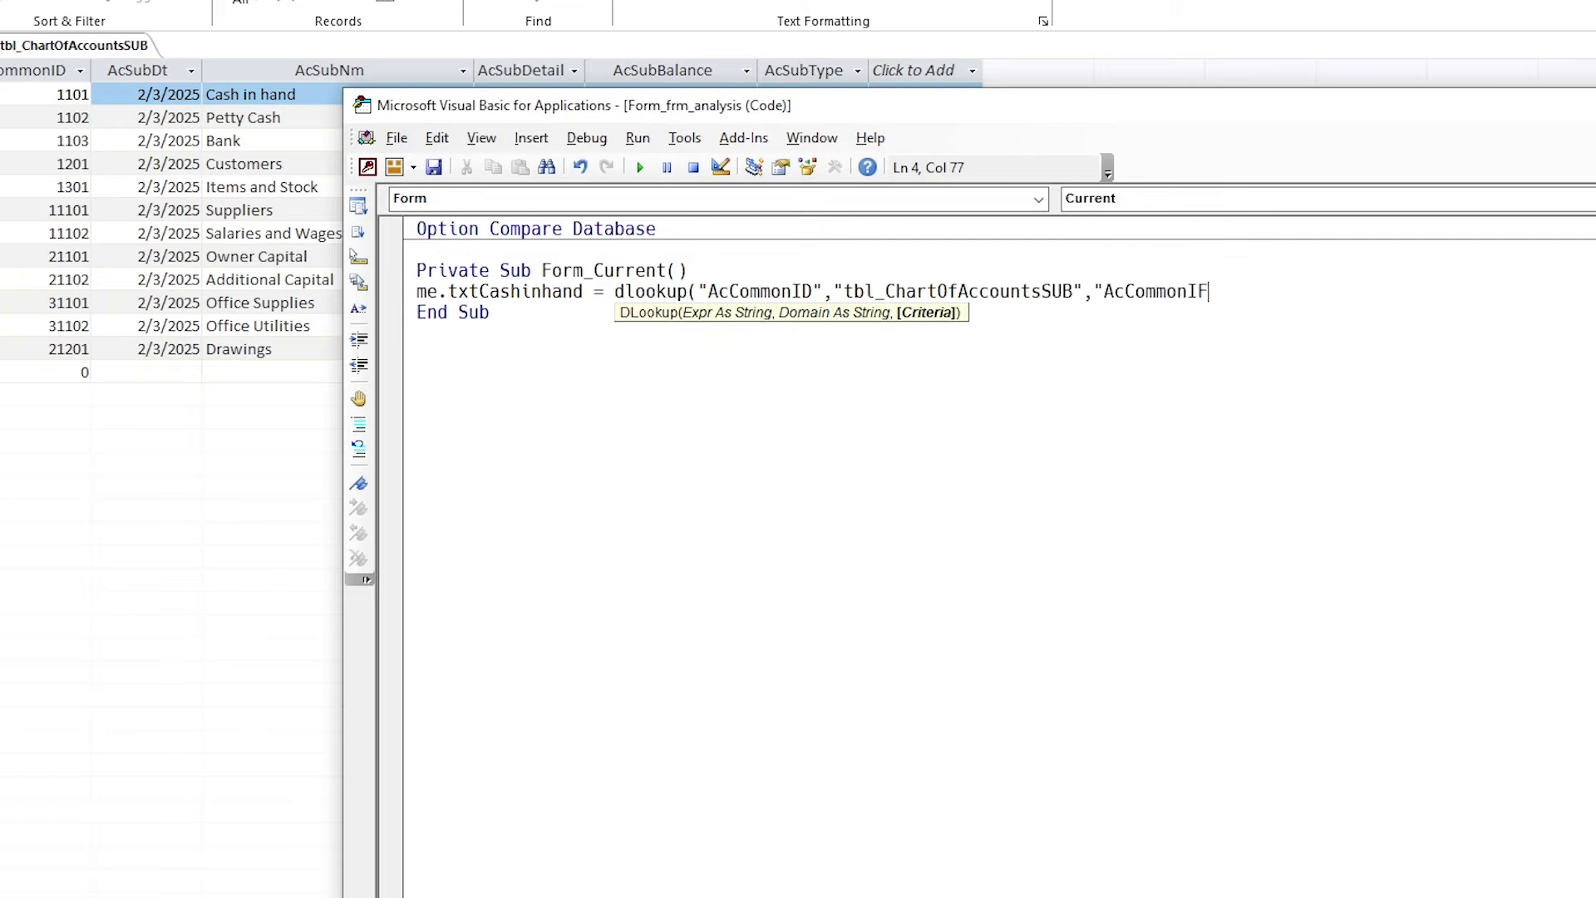
pyautogui.write('AcCommonID= 1101")')
pyautogui.press('Return')
pyautogui.hotkey('shift', 'Down')
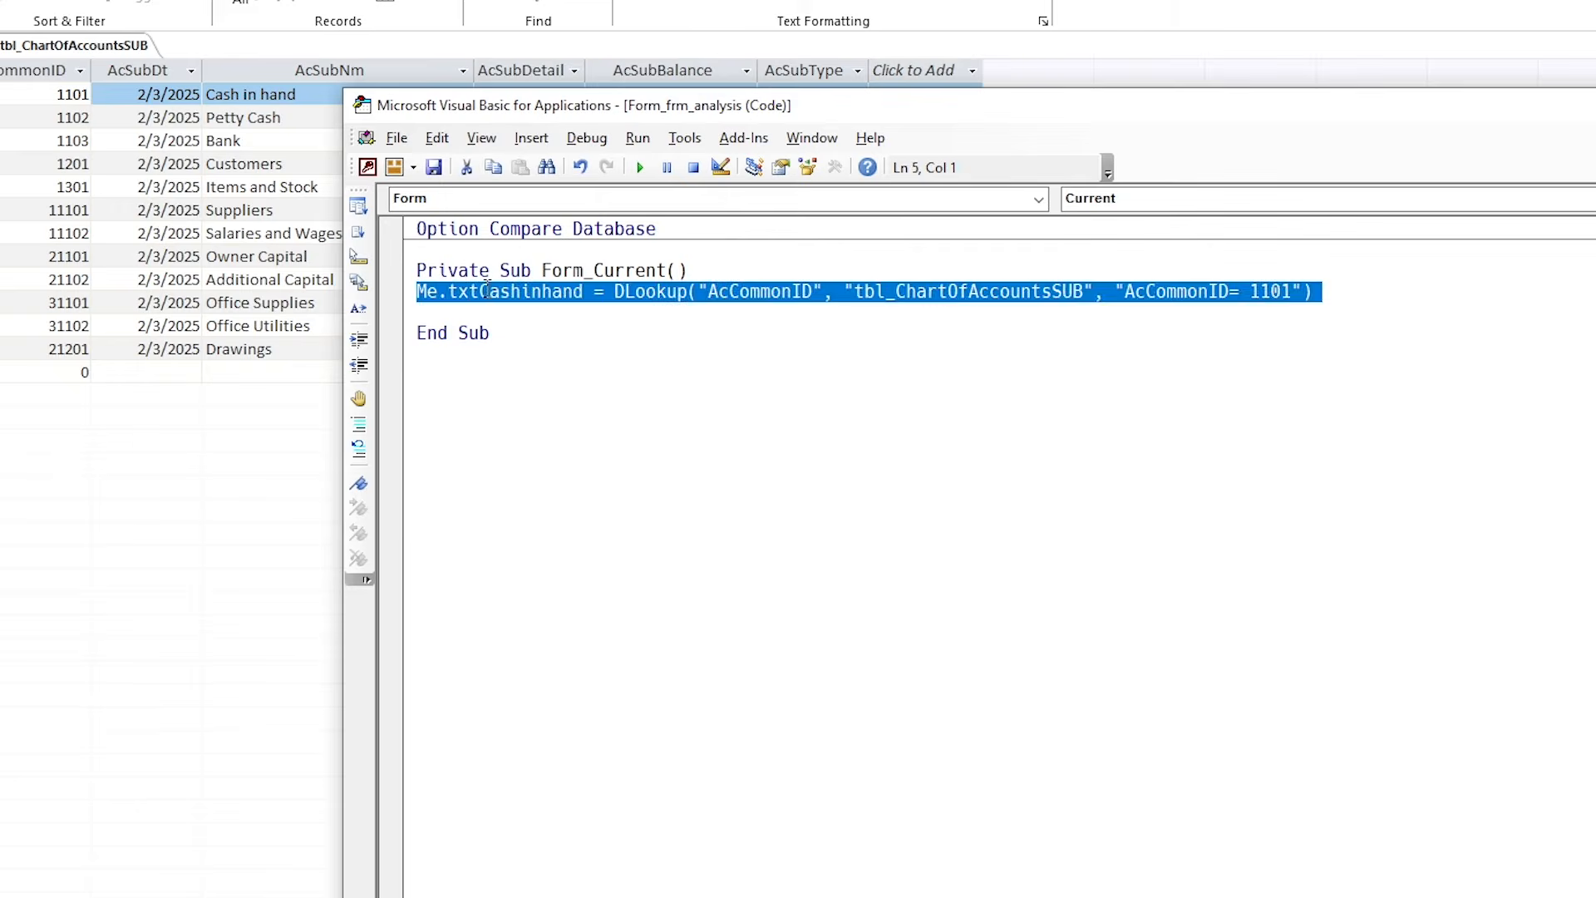
pyautogui.hotkey('ctrl', 'c')
pyautogui.hotkey('ctrl', 'v')
pyautogui.hotkey('ctrl', 'v')
pyautogui.hotkey('ctrl', 'v')
pyautogui.hotkey('ctrl', 'v')
# Change the copied lines' box names to txtpettycash, txtbank and txtinventory.
pyautogui.doubleClick(534, 313)
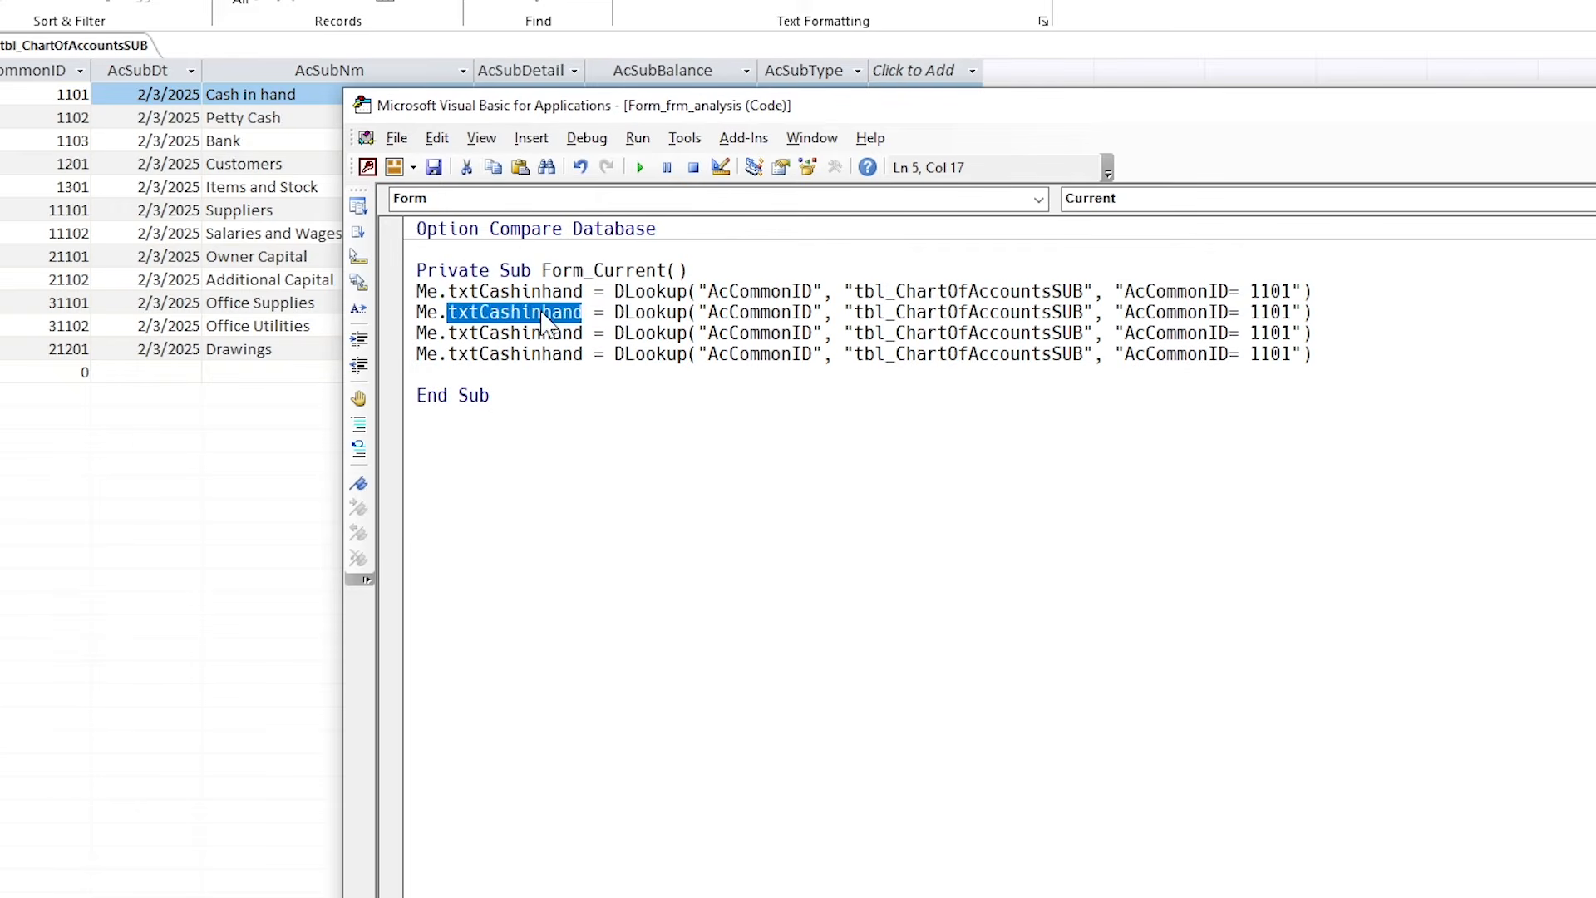
pyautogui.write('txtpettycash')
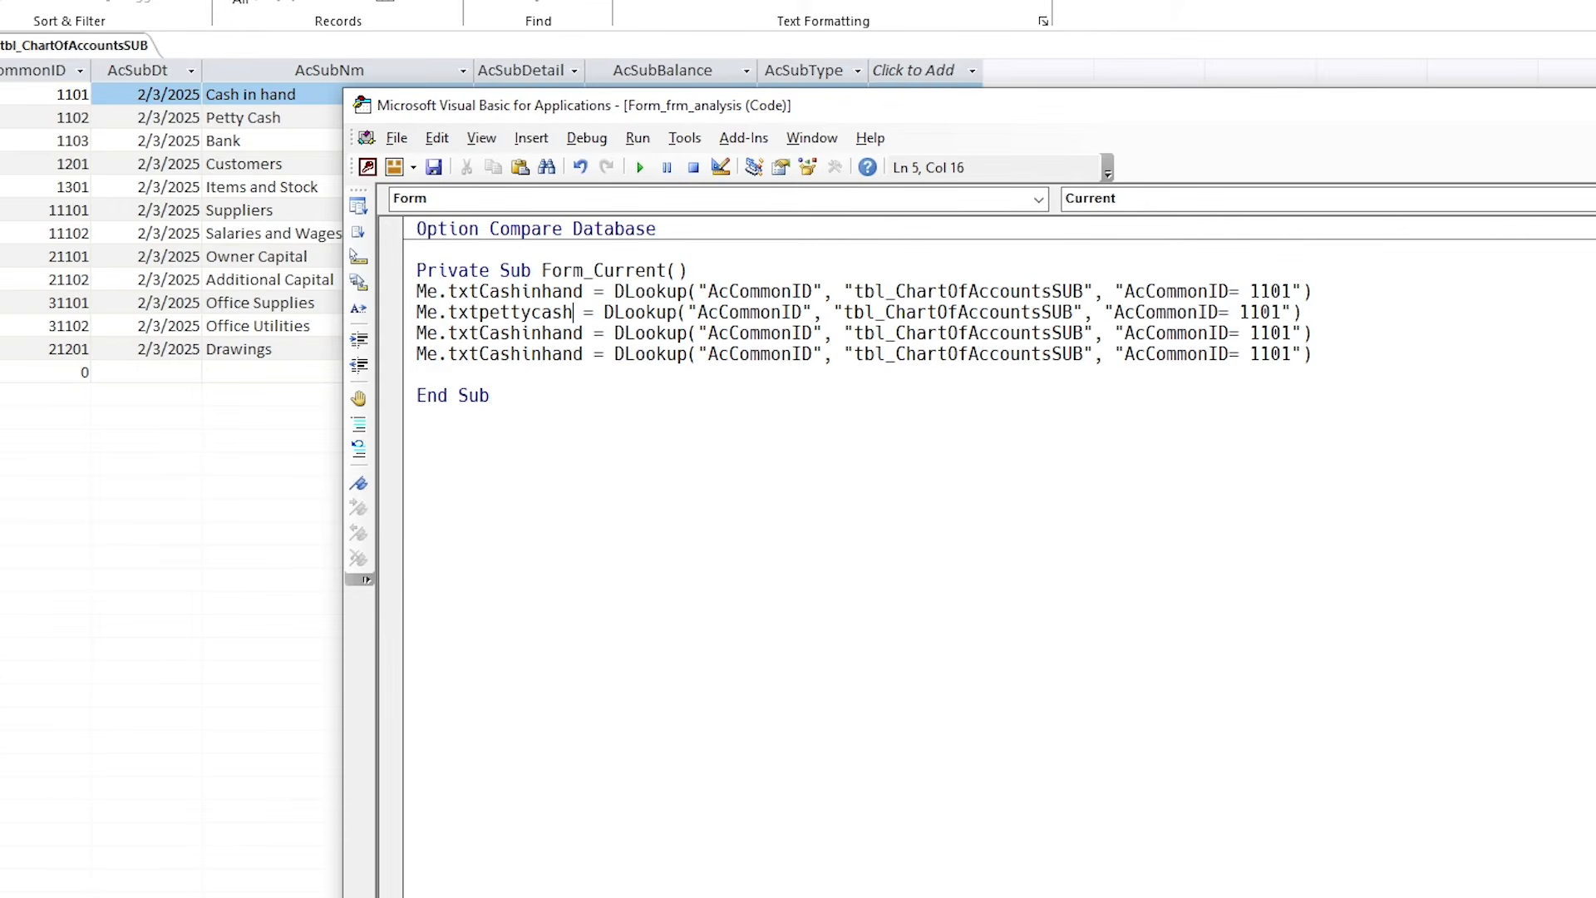
pyautogui.press('BackSpace')
pyautogui.press('BackSpace')
pyautogui.press('BackSpace')
pyautogui.press('BackSpace')
pyautogui.press('BackSpace')
pyautogui.press('BackSpace')
pyautogui.press('BackSpace')
pyautogui.press('BackSpace')
pyautogui.press('BackSpace')
pyautogui.press('BackSpace')
pyautogui.write('bank')
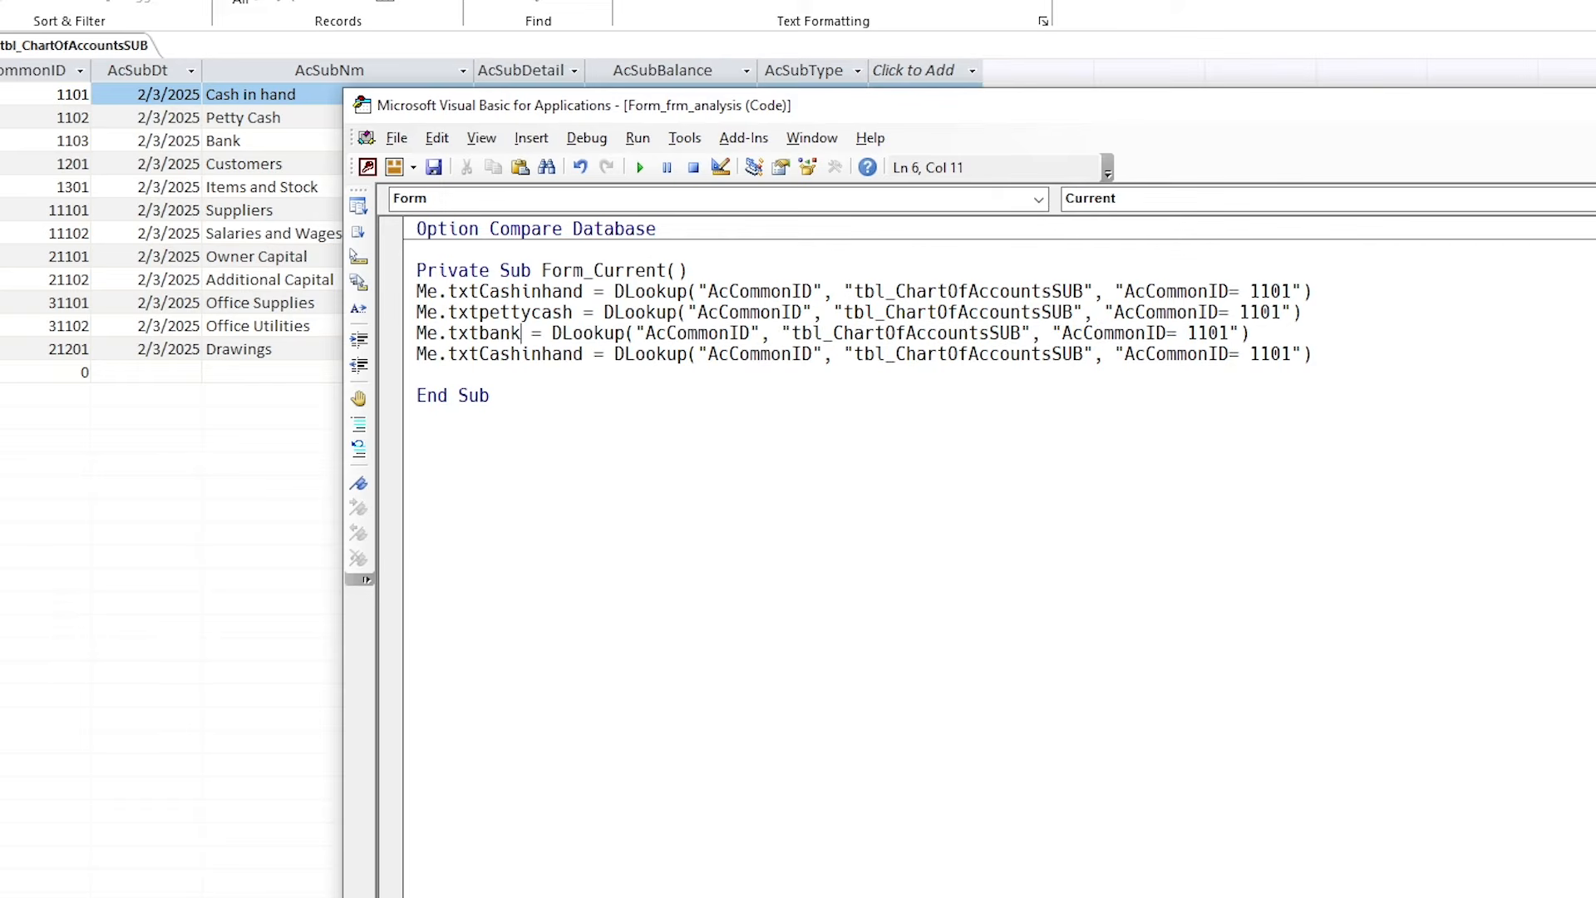
pyautogui.press('Left')
pyautogui.press('BackSpace')
pyautogui.press('BackSpace')
pyautogui.press('BackSpace')
pyautogui.press('BackSpace')
pyautogui.press('BackSpace')
pyautogui.press('BackSpace')
pyautogui.press('BackSpace')
pyautogui.press('BackSpace')
pyautogui.press('BackSpace')
pyautogui.press('BackSpace')
pyautogui.write('inventory')
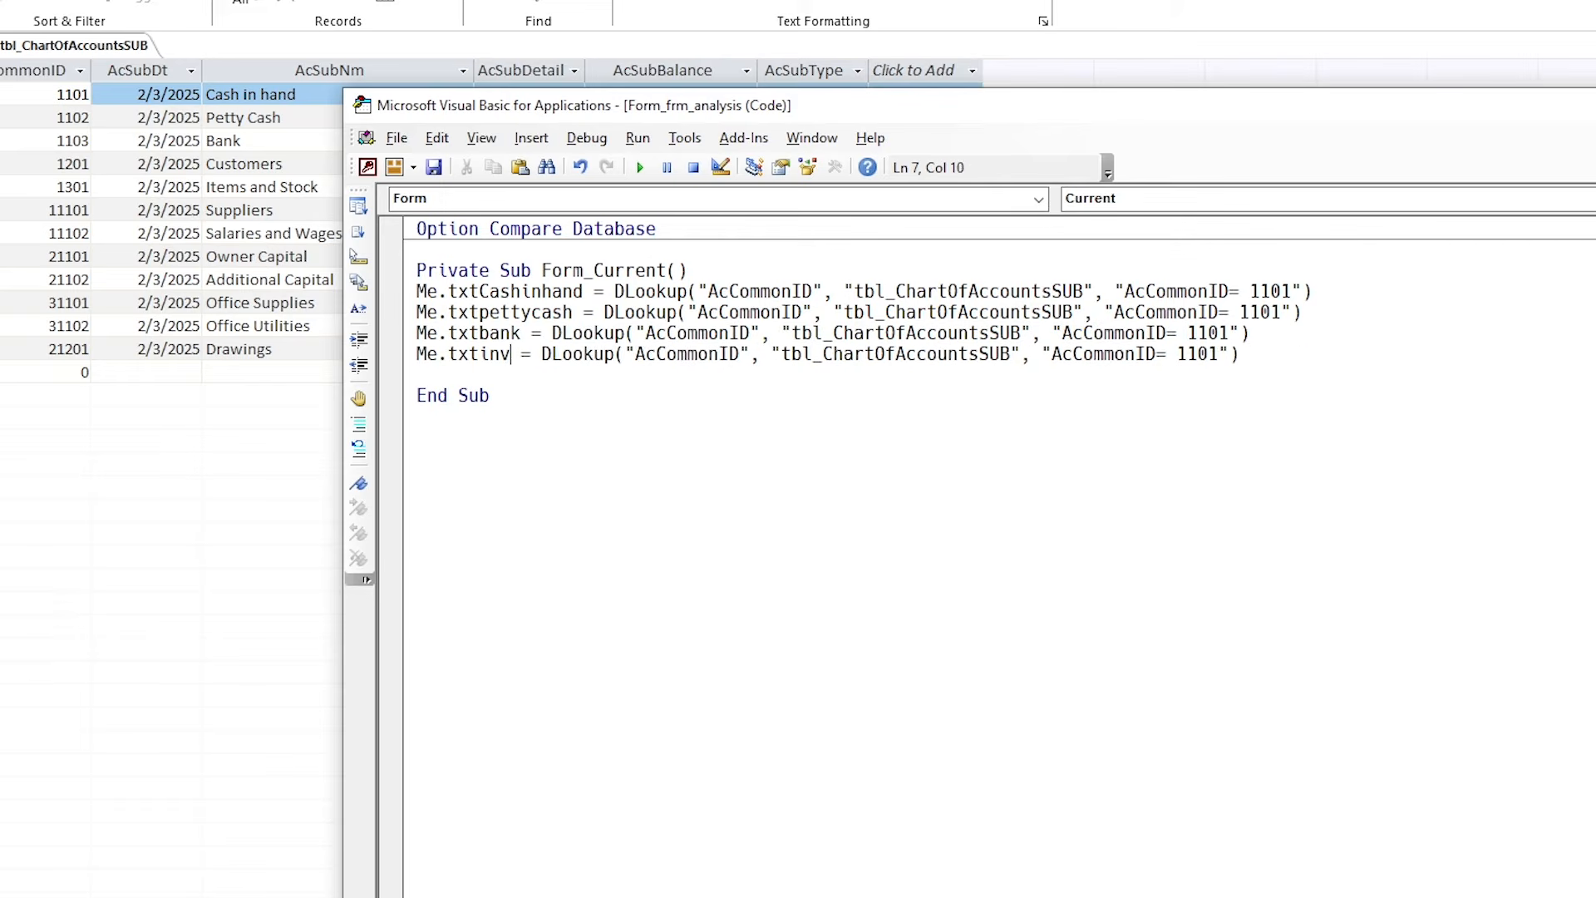
# Set the petty cash criteria to 1102 and the inventory criteria to 1301, checking the table.
pyautogui.doubleClick(1255, 312)
pyautogui.write('11')
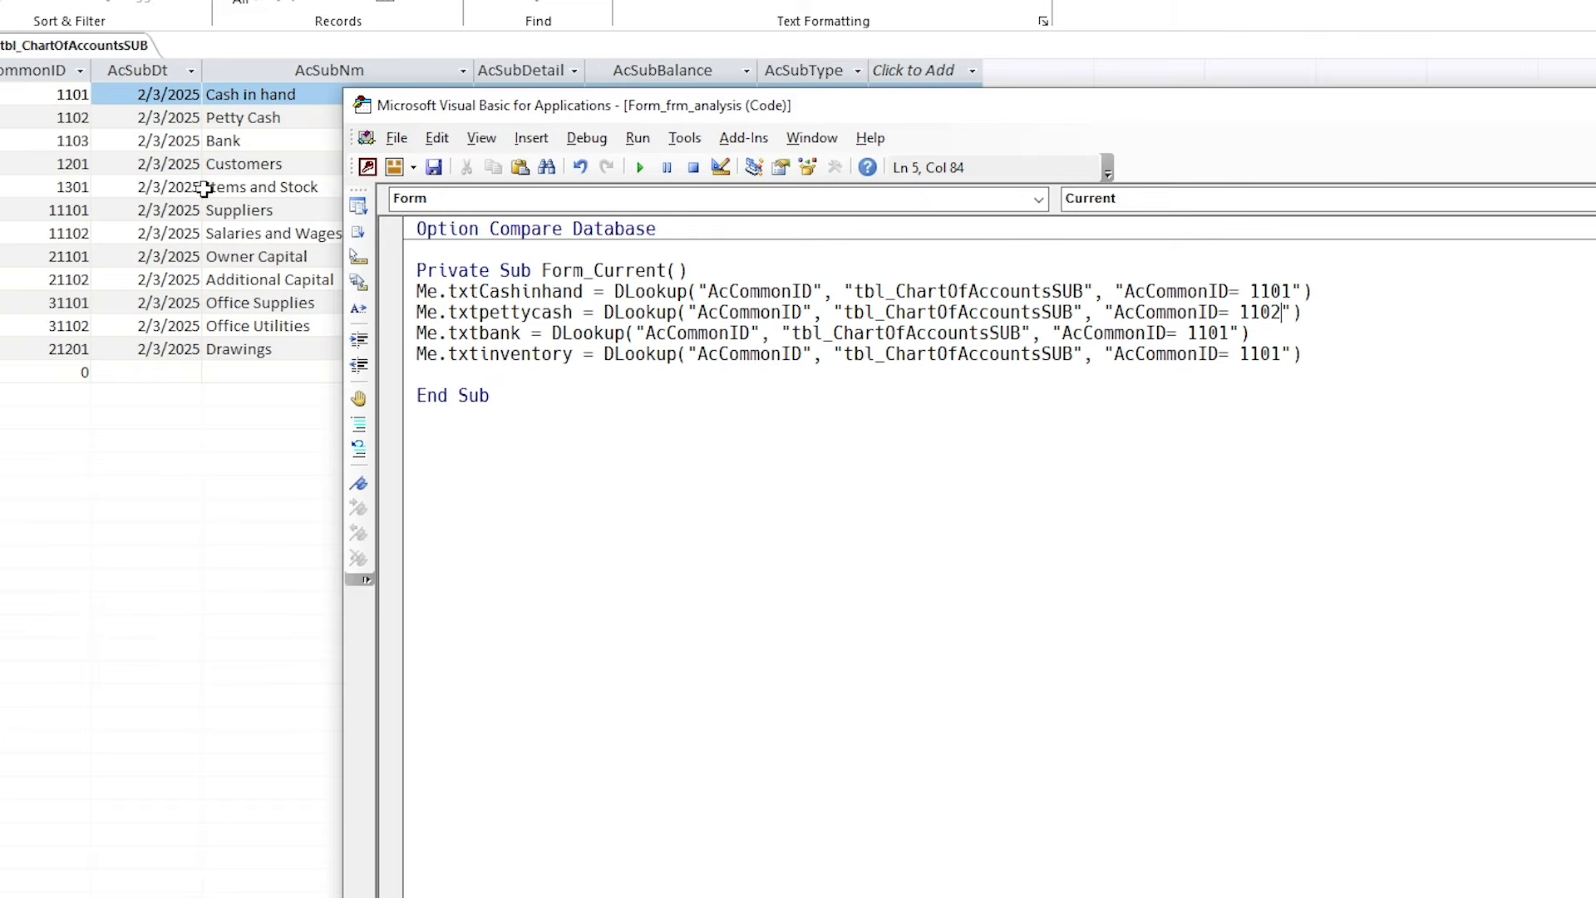
pyautogui.click(59, 188)
pyautogui.moveTo(323, 188); pyautogui.dragTo(111, 190)
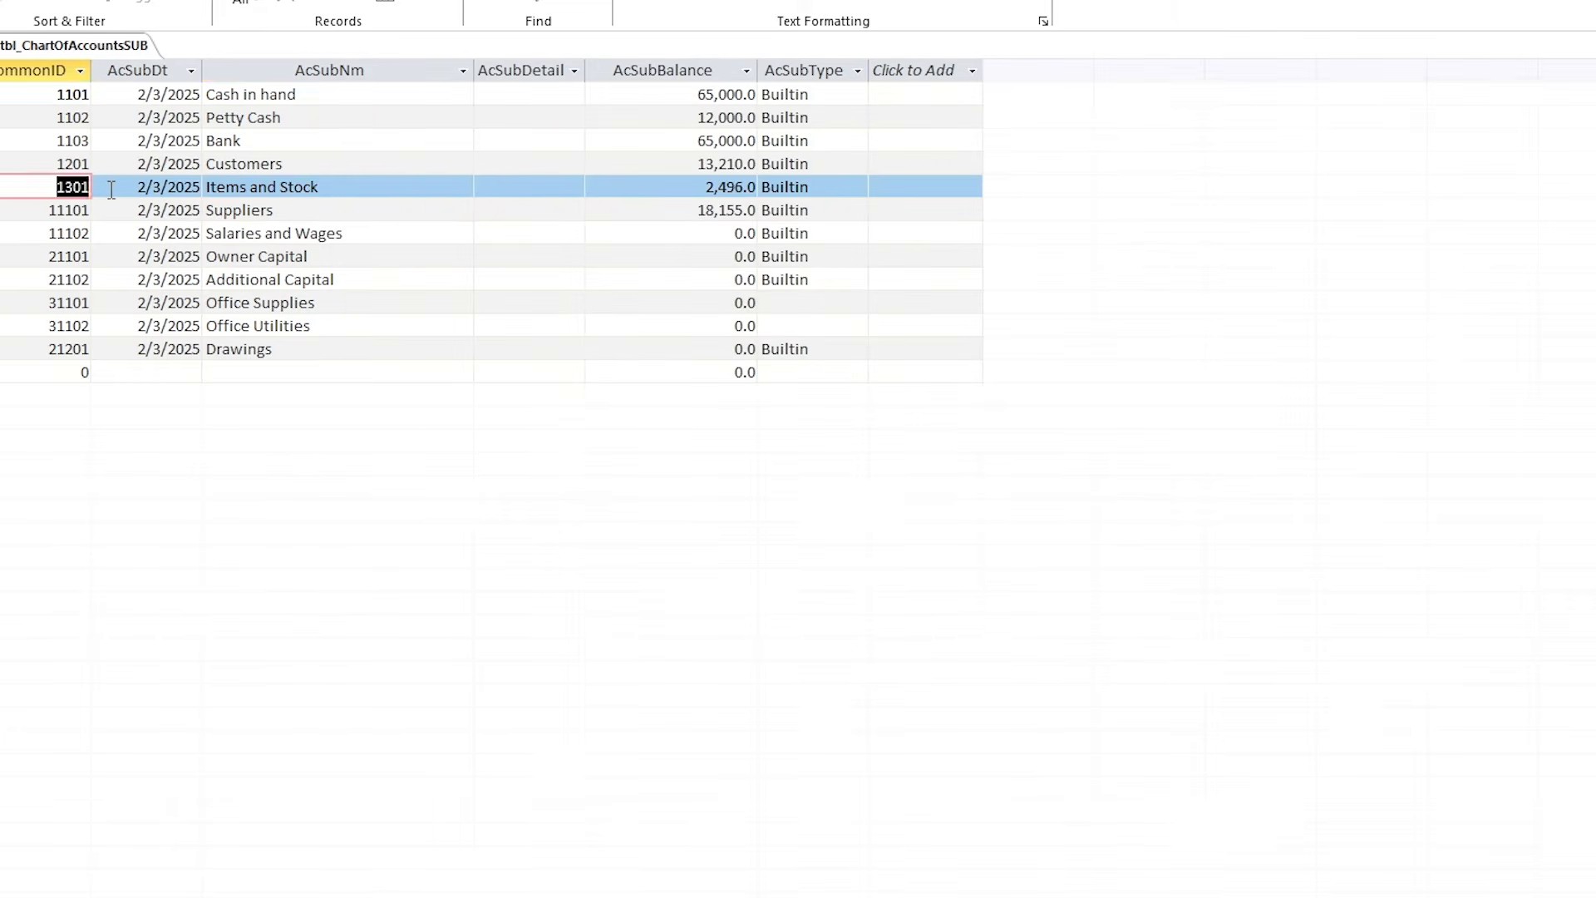
pyautogui.hotkey('alt', 'Tab')
pyautogui.doubleClick(1213, 333)
pyautogui.write('1301')
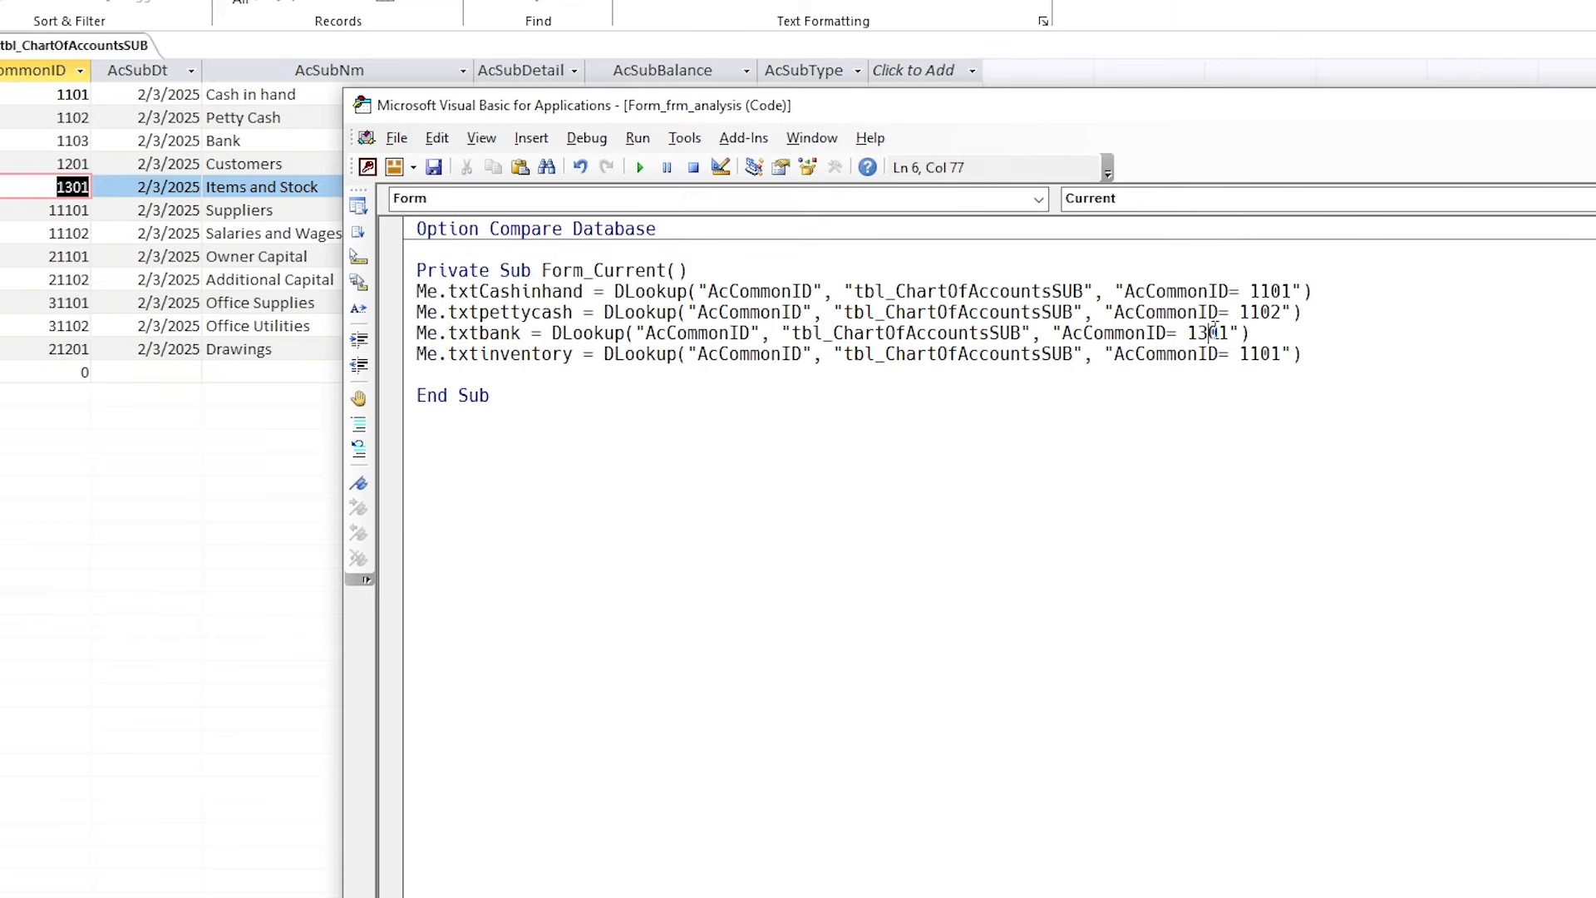
pyautogui.moveTo(469, 334); pyautogui.dragTo(550, 334)
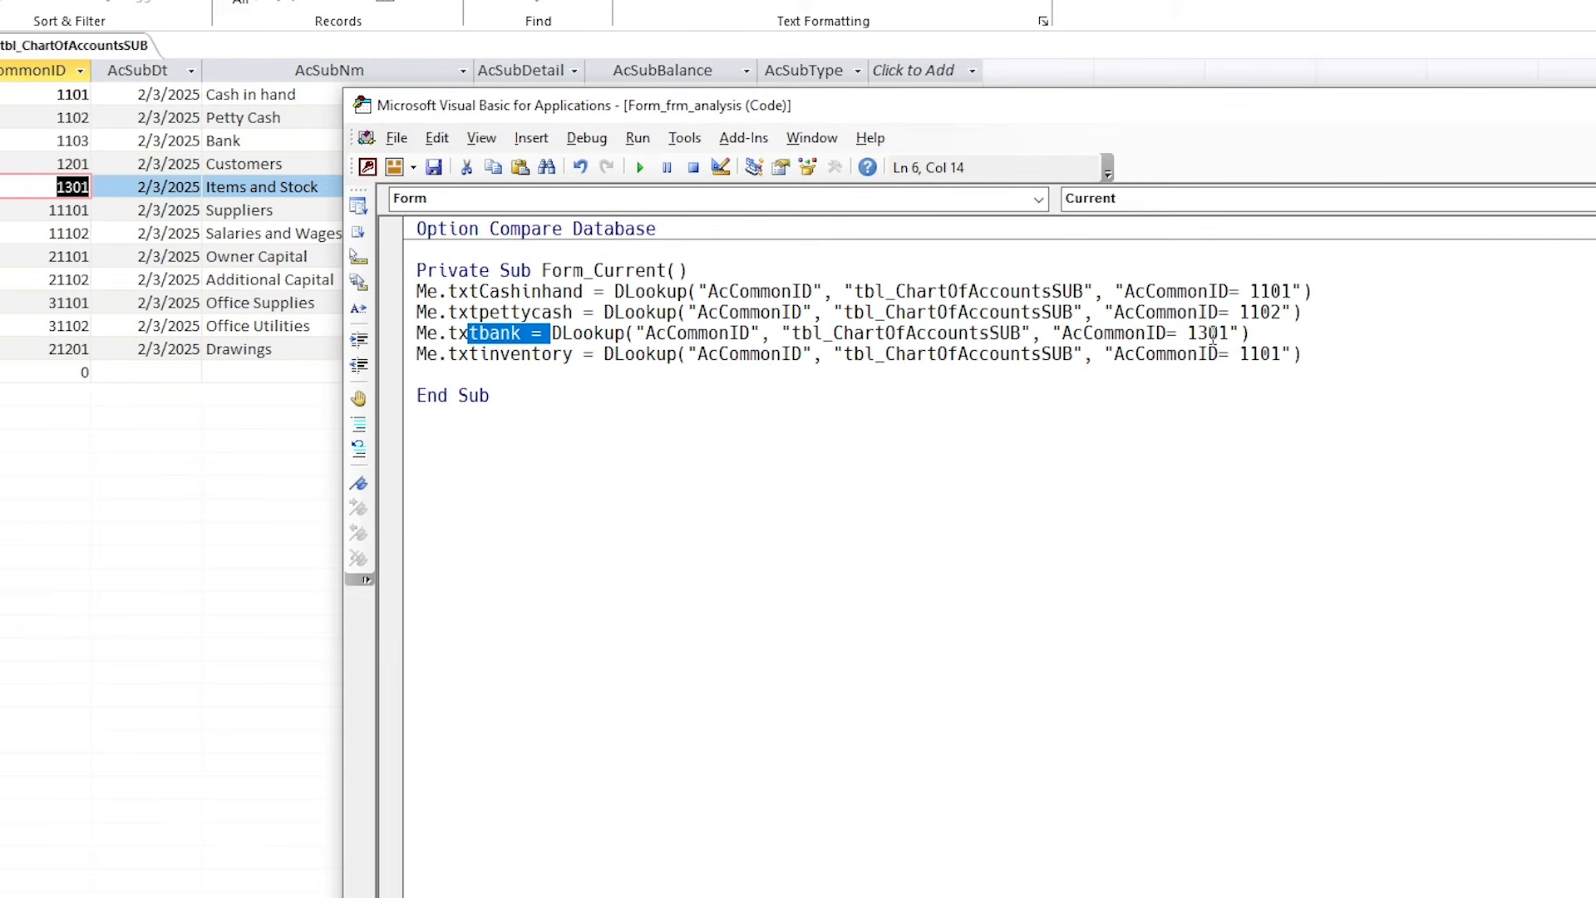
pyautogui.doubleClick(1259, 353)
pyautogui.write('1301')
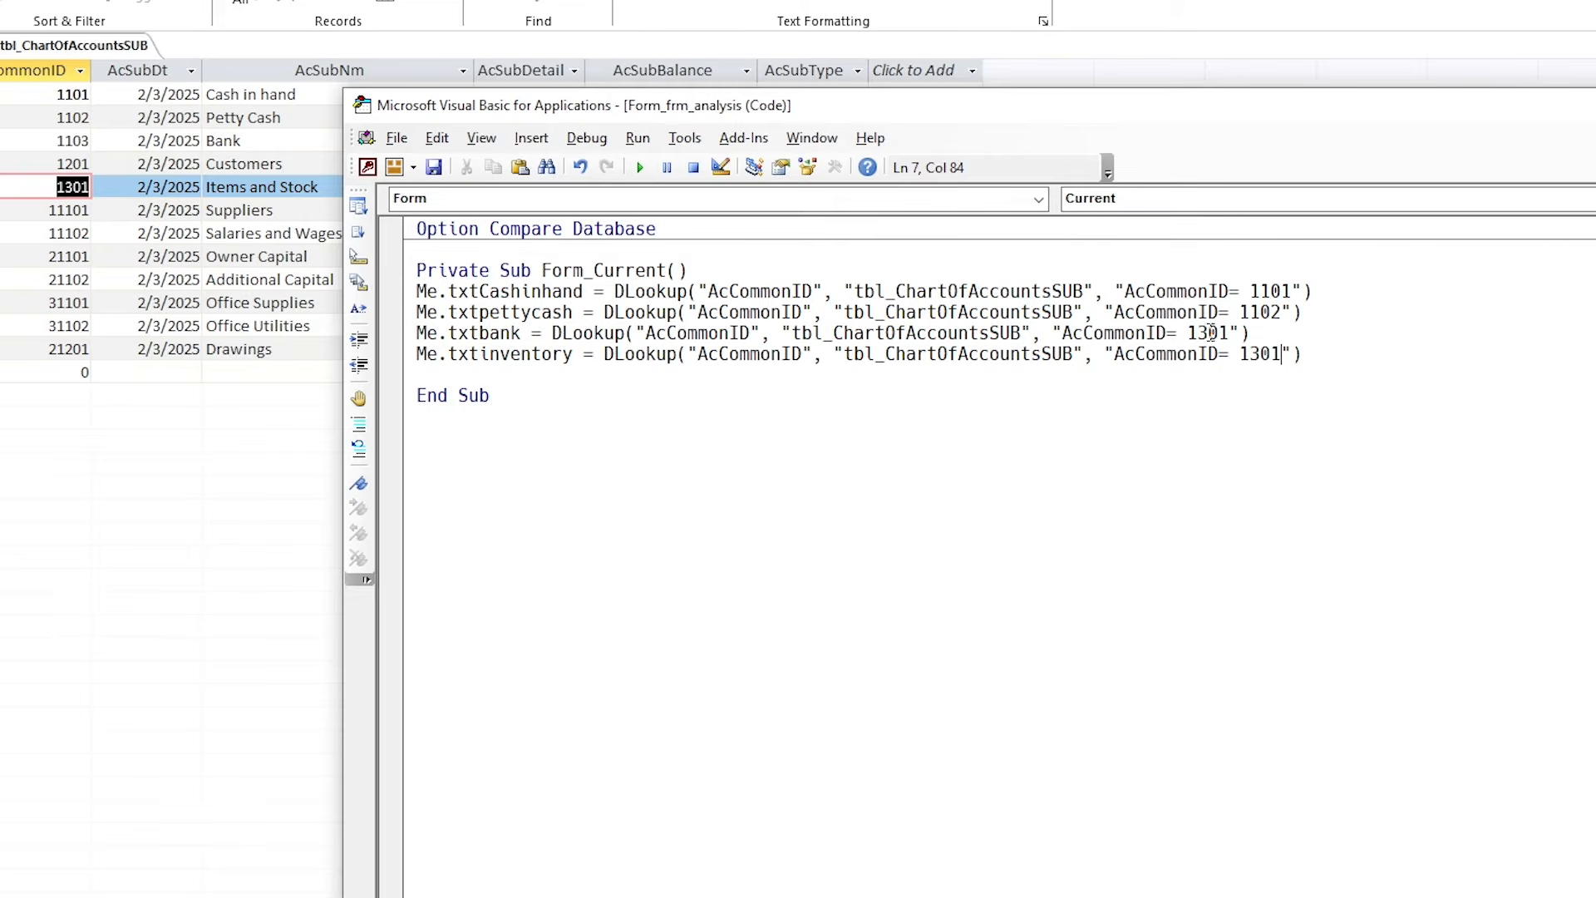
# Set the bank line's criteria to 1103 after checking the Bank ID in the table.
pyautogui.doubleClick(1211, 333)
pyautogui.moveTo(56, 141); pyautogui.dragTo(112, 140)
pyautogui.hotkey('alt', 'Tab')
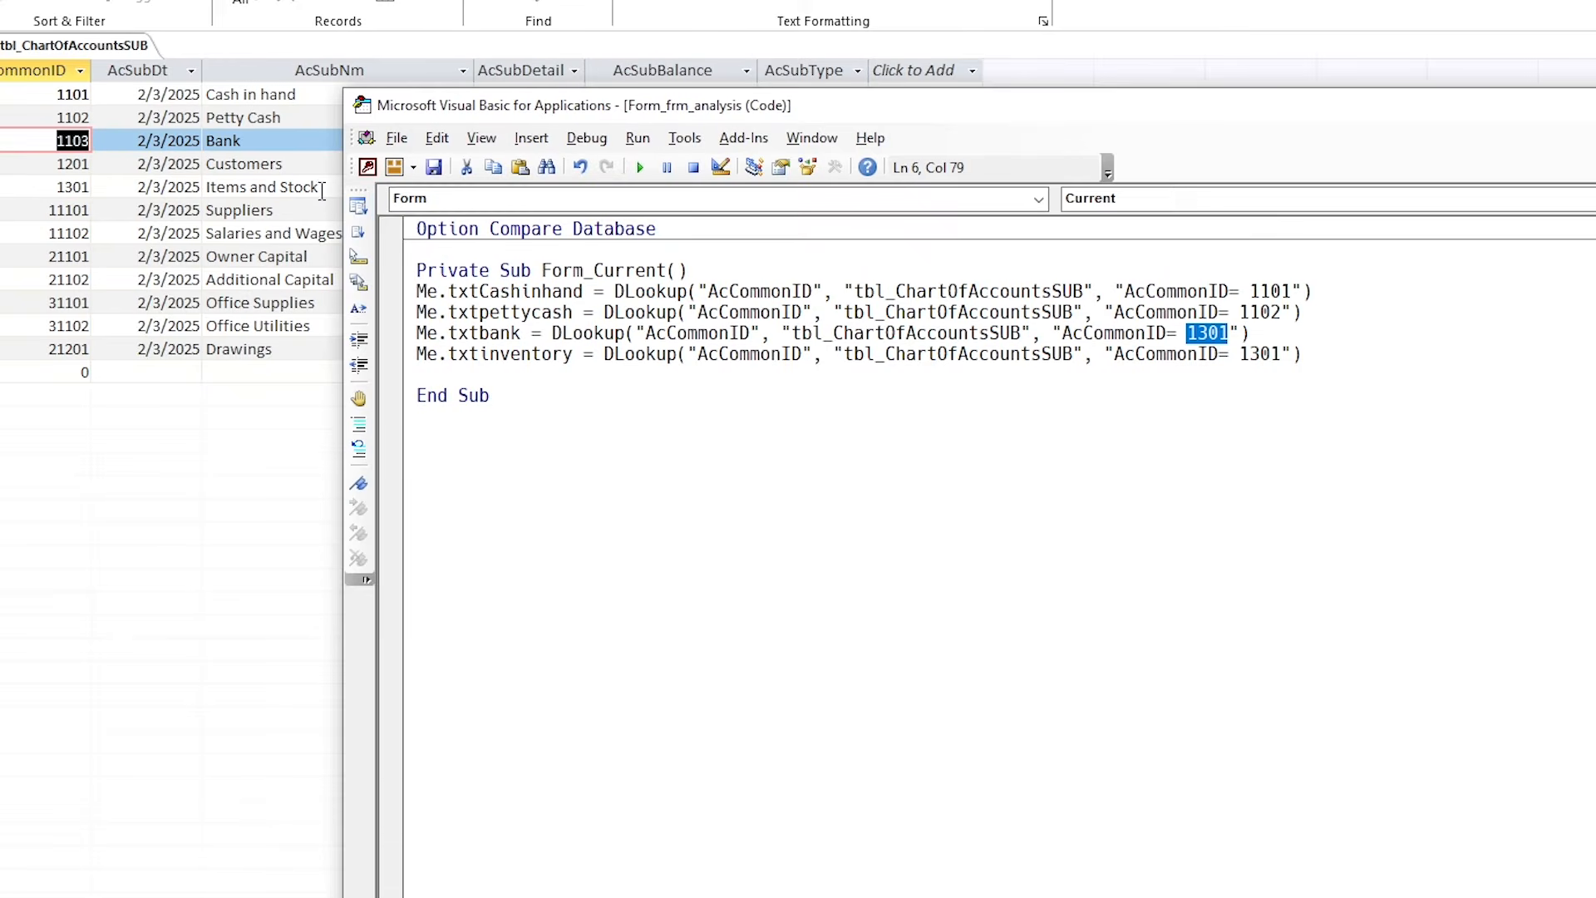
pyautogui.write('110')
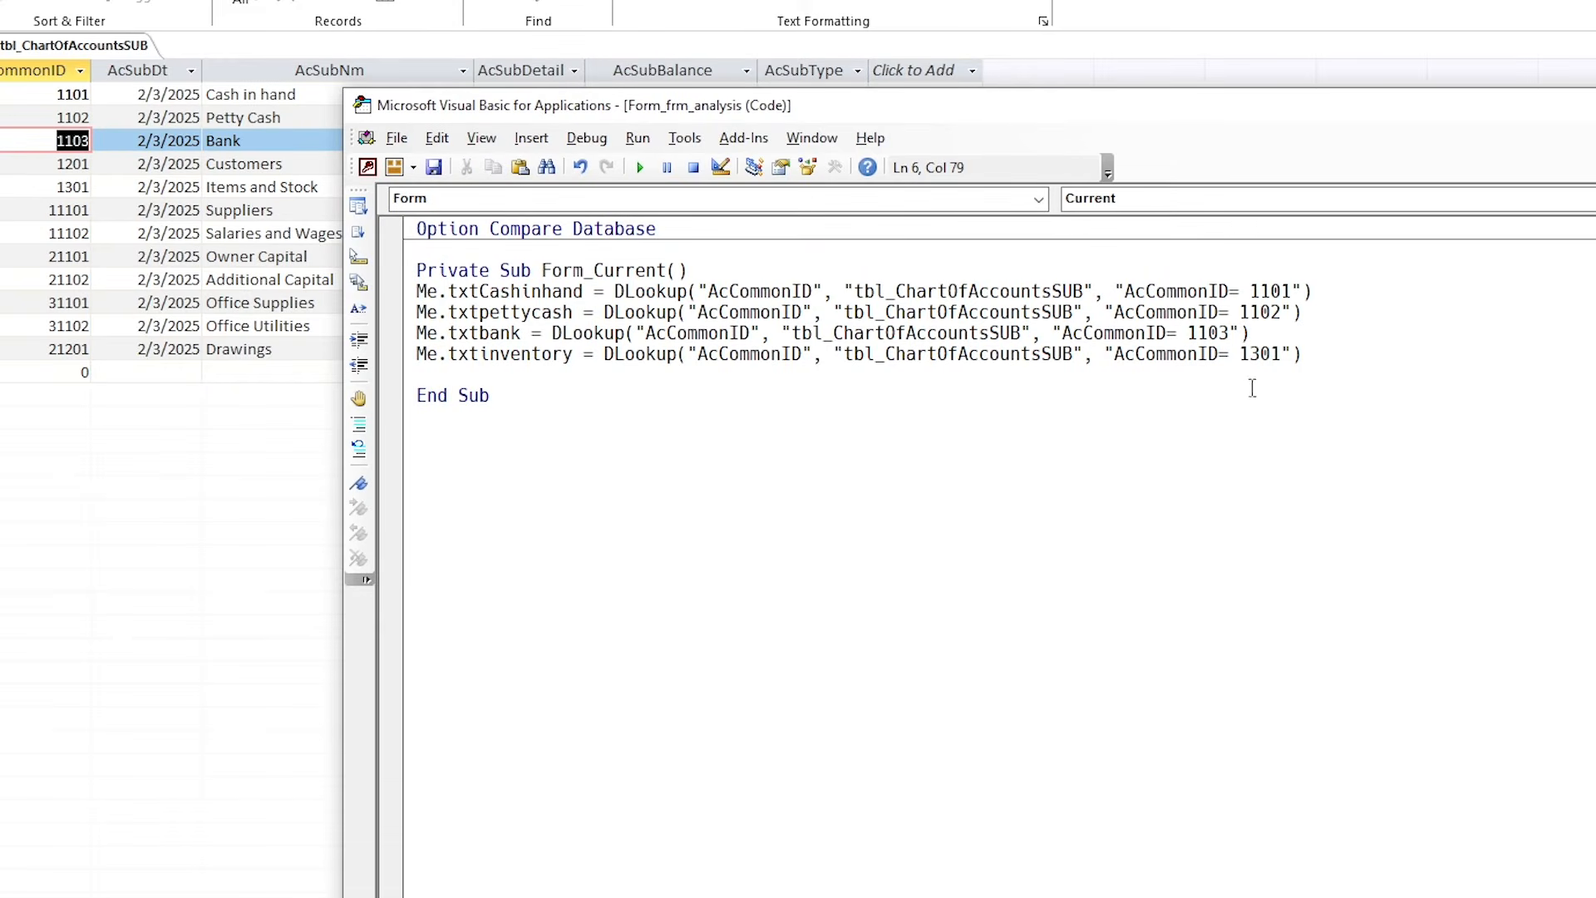
# Leave the VBA editor and return to the chart of accounts table in Access.
pyautogui.click(1307, 357)
pyautogui.moveTo(634, 378); pyautogui.dragTo(889, 251)
pyautogui.click(719, 313)
pyautogui.hotkey('alt', 'Tab')
pyautogui.rightClick(120, 45)
# Close the chart of accounts table and open frm_analysis in Design View.
pyautogui.click(163, 81)
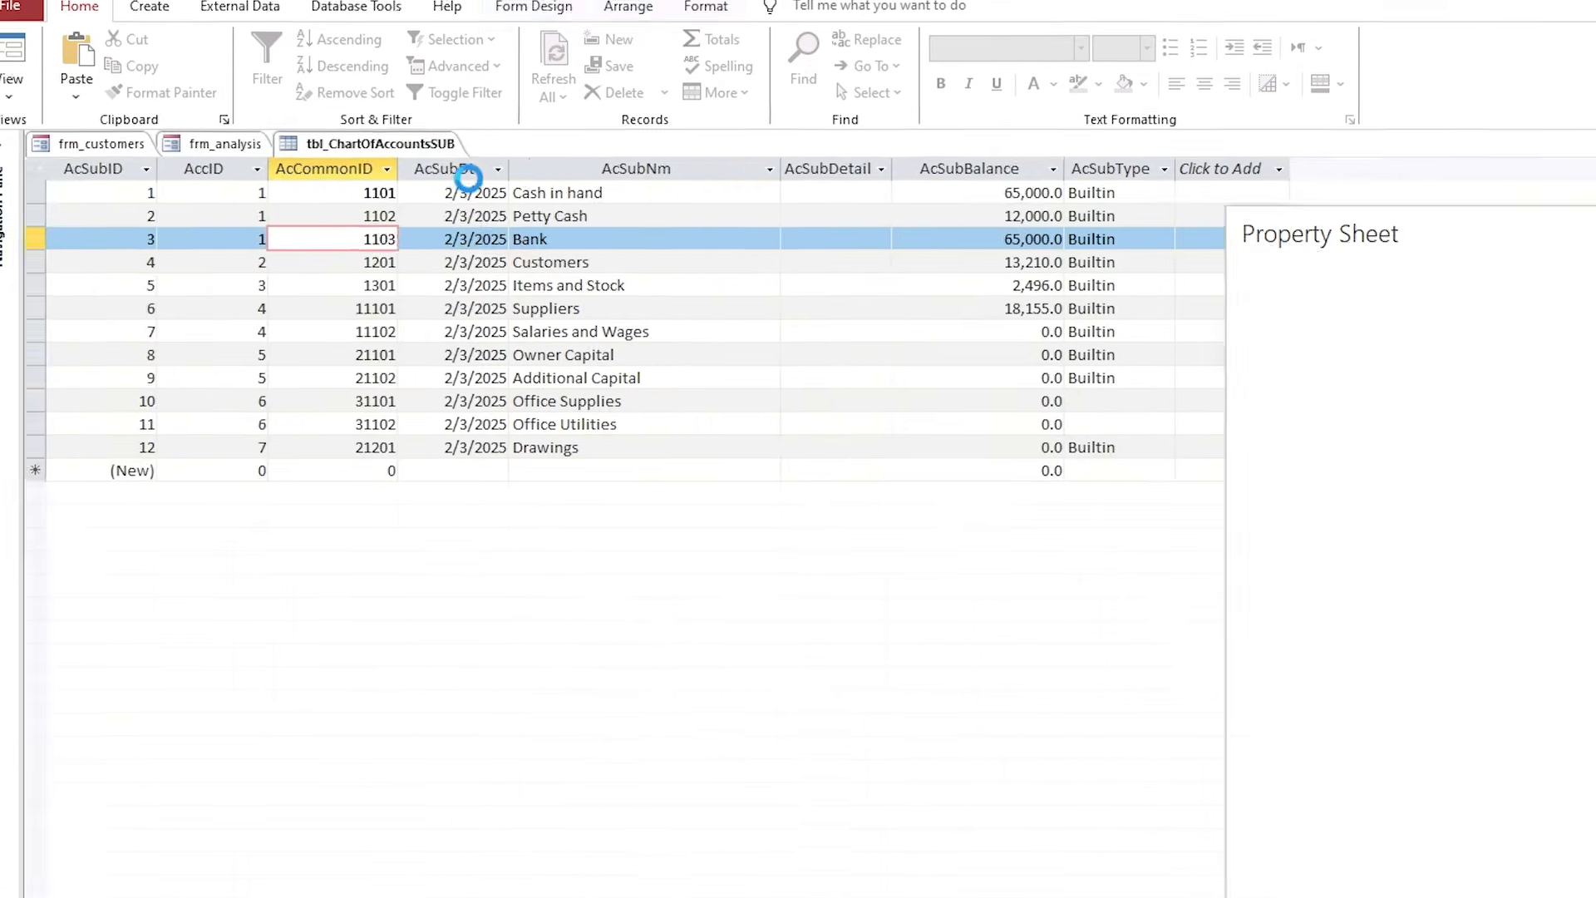
pyautogui.click(23, 84)
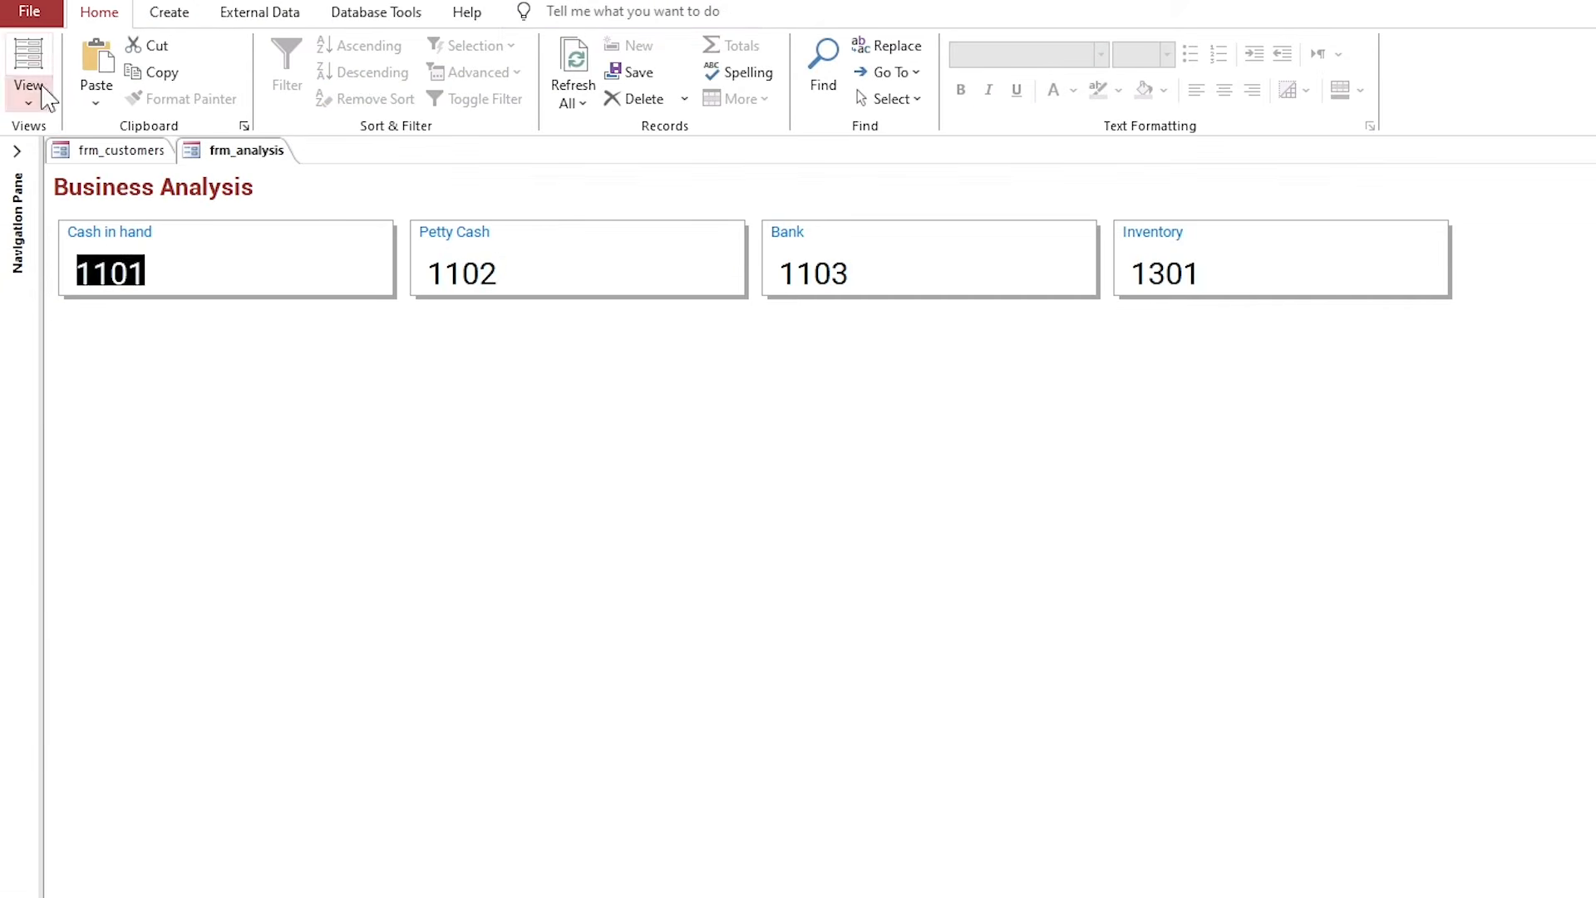
pyautogui.rightClick(218, 151)
pyautogui.click(323, 324)
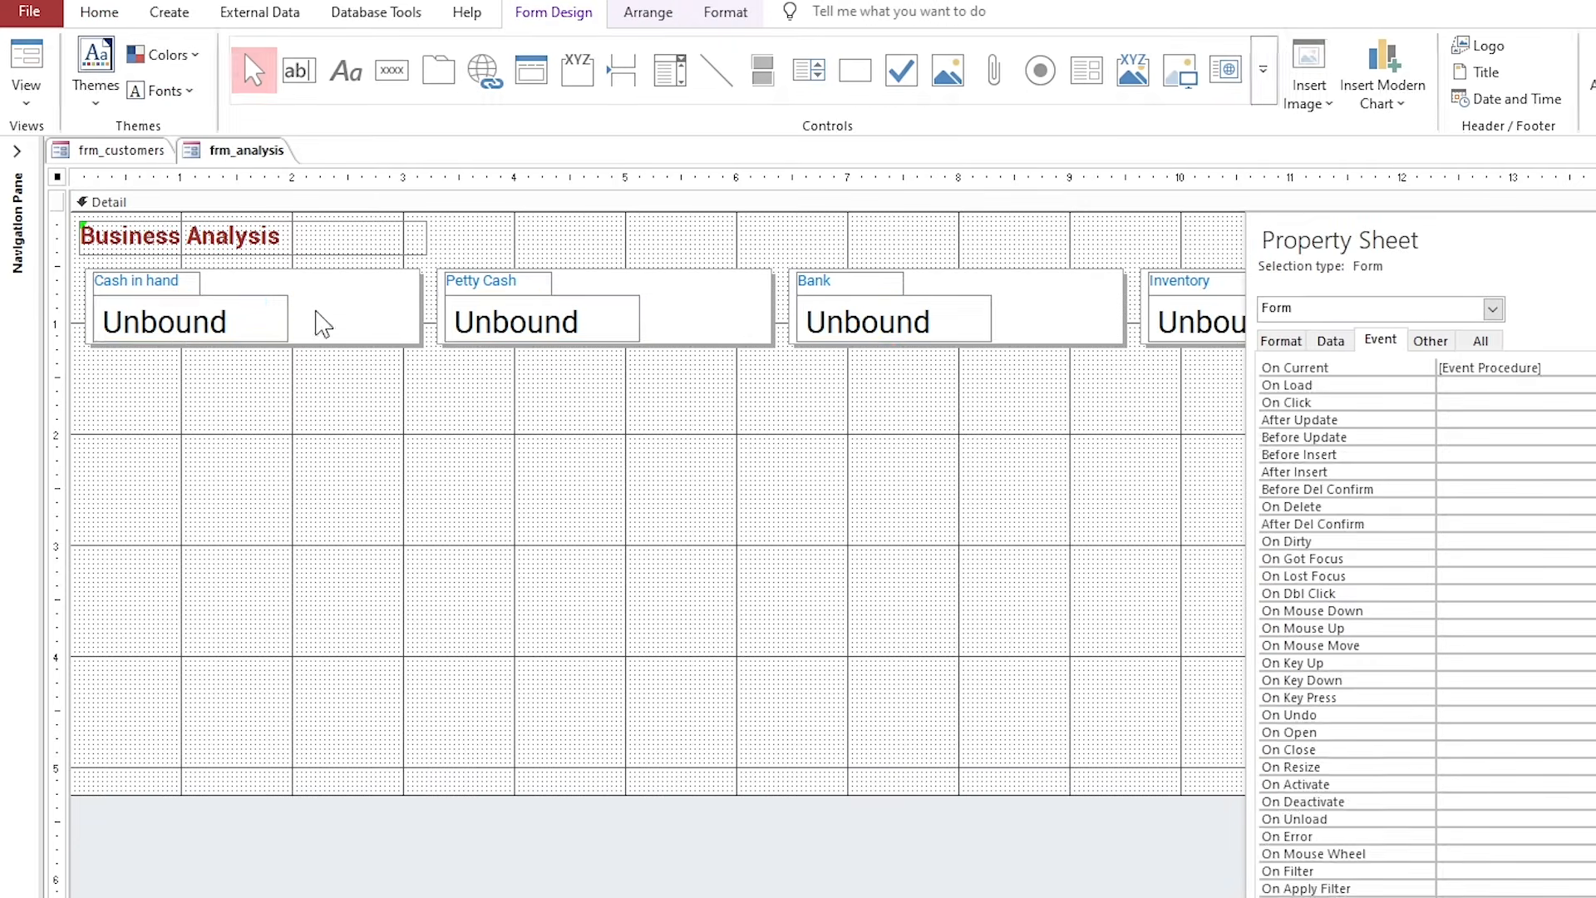
# Make the four value boxes bold.
pyautogui.click(274, 324)
pyautogui.keyDown('shift'); pyautogui.click(498, 321); pyautogui.keyUp('shift')
pyautogui.keyDown('shift'); pyautogui.click(882, 321); pyautogui.keyUp('shift')
pyautogui.keyDown('shift'); pyautogui.click(1197, 320); pyautogui.keyUp('shift')
pyautogui.click(726, 11)
pyautogui.click(172, 90)
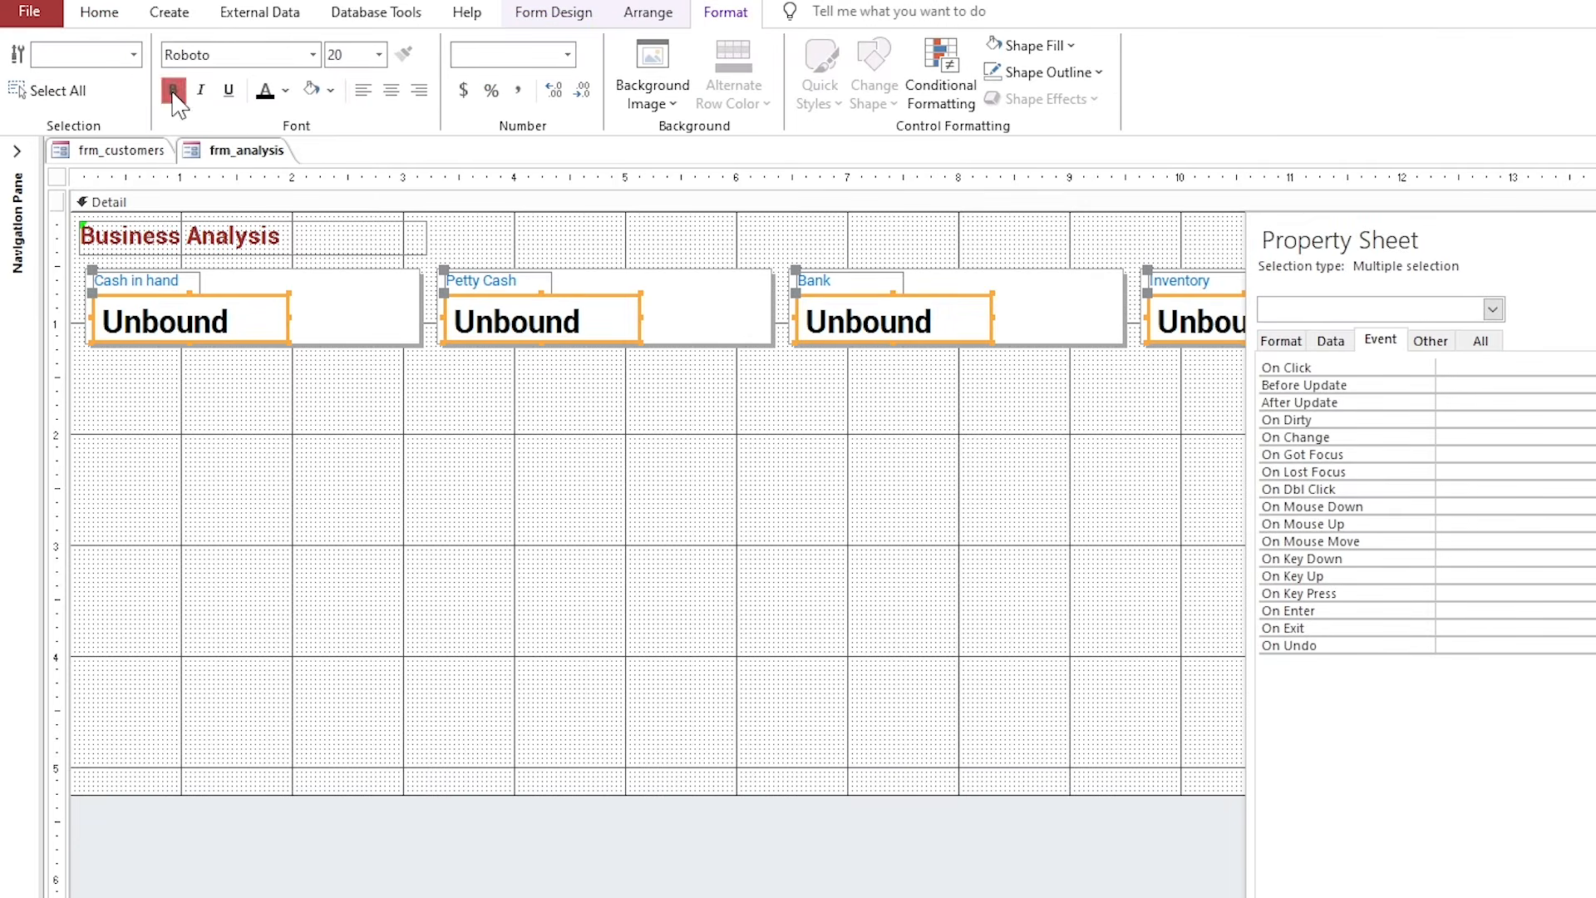
# Nudge the four value boxes up and adjust their height.
pyautogui.click(221, 307)
pyautogui.keyDown('shift'); pyautogui.click(515, 320); pyautogui.keyUp('shift')
pyautogui.keyDown('shift'); pyautogui.click(869, 320); pyautogui.keyUp('shift')
pyautogui.keyDown('shift'); pyautogui.click(1197, 324); pyautogui.keyUp('shift')
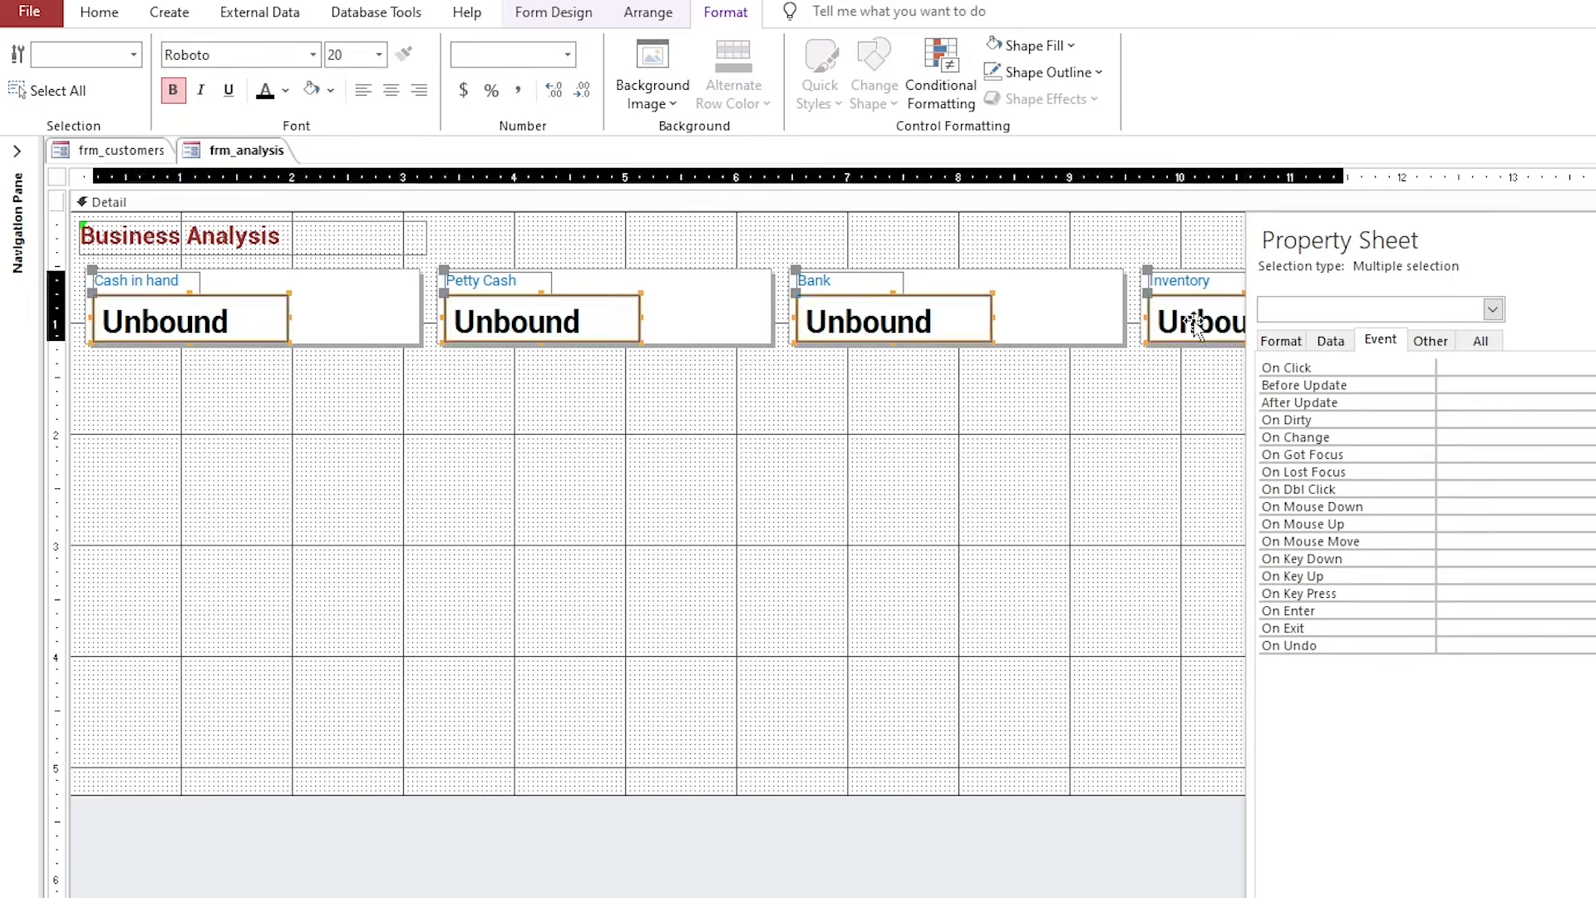
pyautogui.press('Up')
pyautogui.click(959, 392)
pyautogui.click(199, 324)
pyautogui.keyDown('shift'); pyautogui.click(515, 324); pyautogui.keyUp('shift')
pyautogui.keyDown('shift'); pyautogui.click(873, 323); pyautogui.keyUp('shift')
pyautogui.keyDown('shift'); pyautogui.click(1194, 323); pyautogui.keyUp('shift')
pyautogui.moveTo(542, 337); pyautogui.dragTo(541, 336)
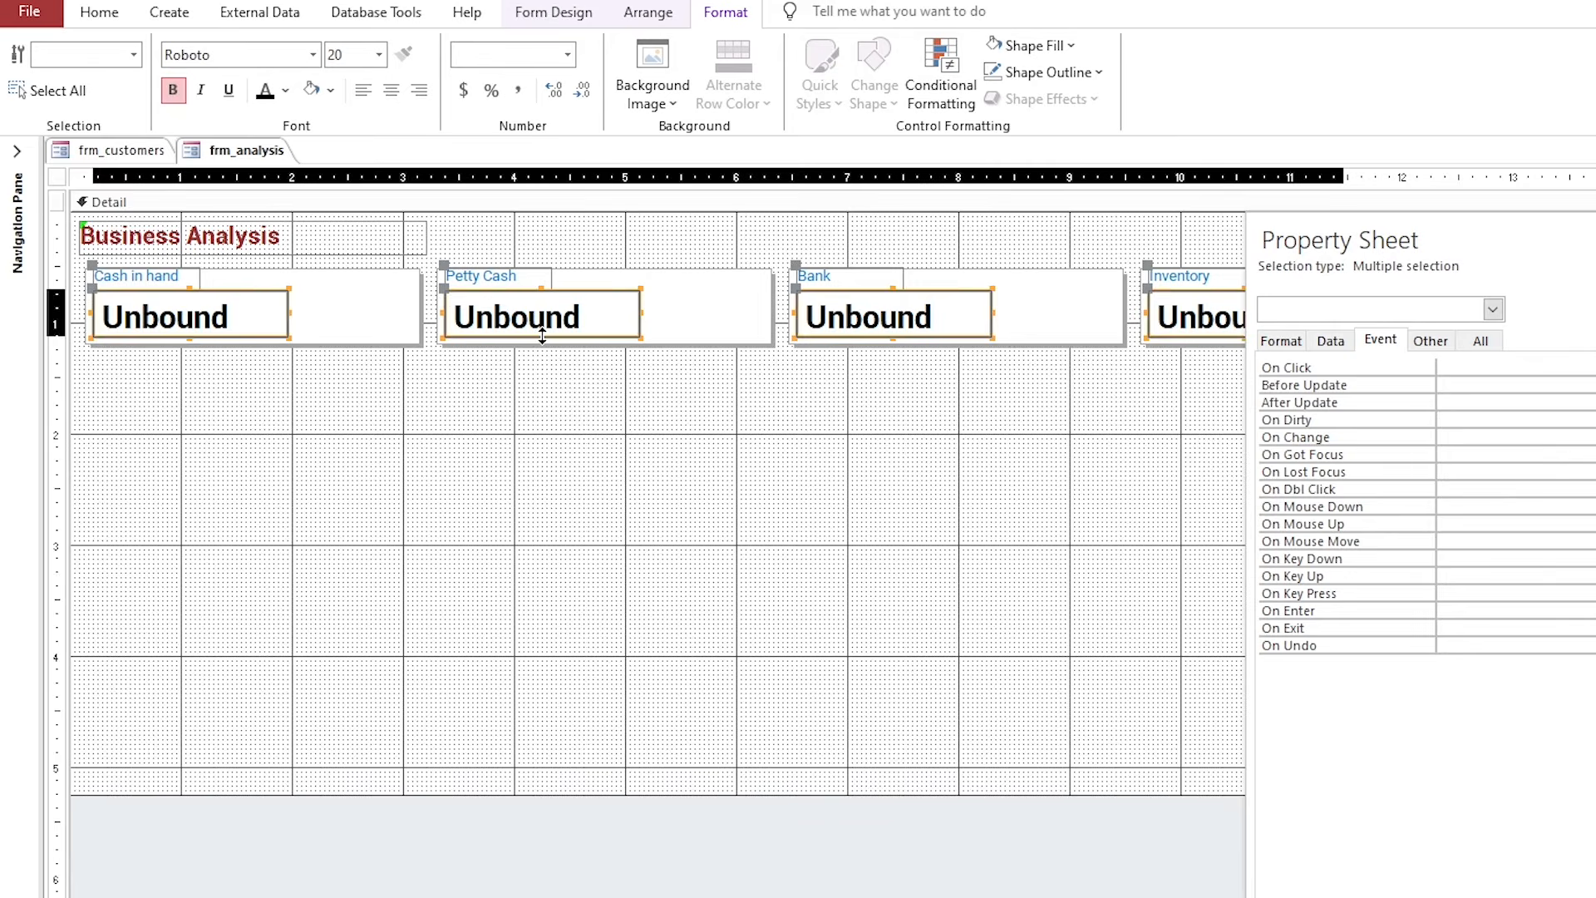
# Give the four value boxes Standard format with 1 decimal place.
pyautogui.click(1281, 341)
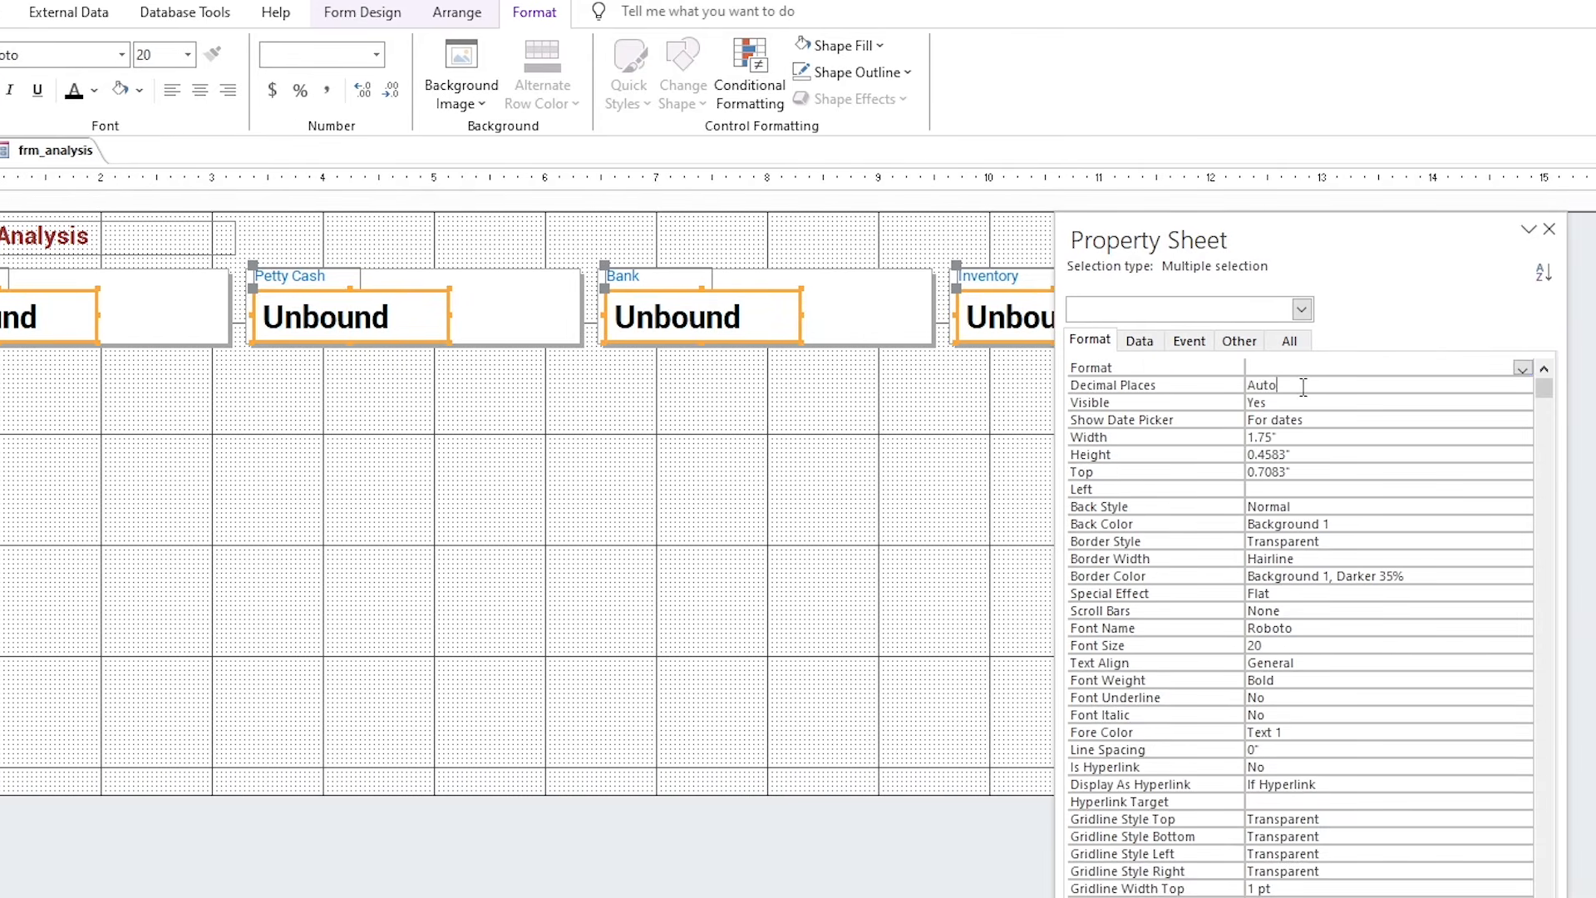
pyautogui.click(1523, 368)
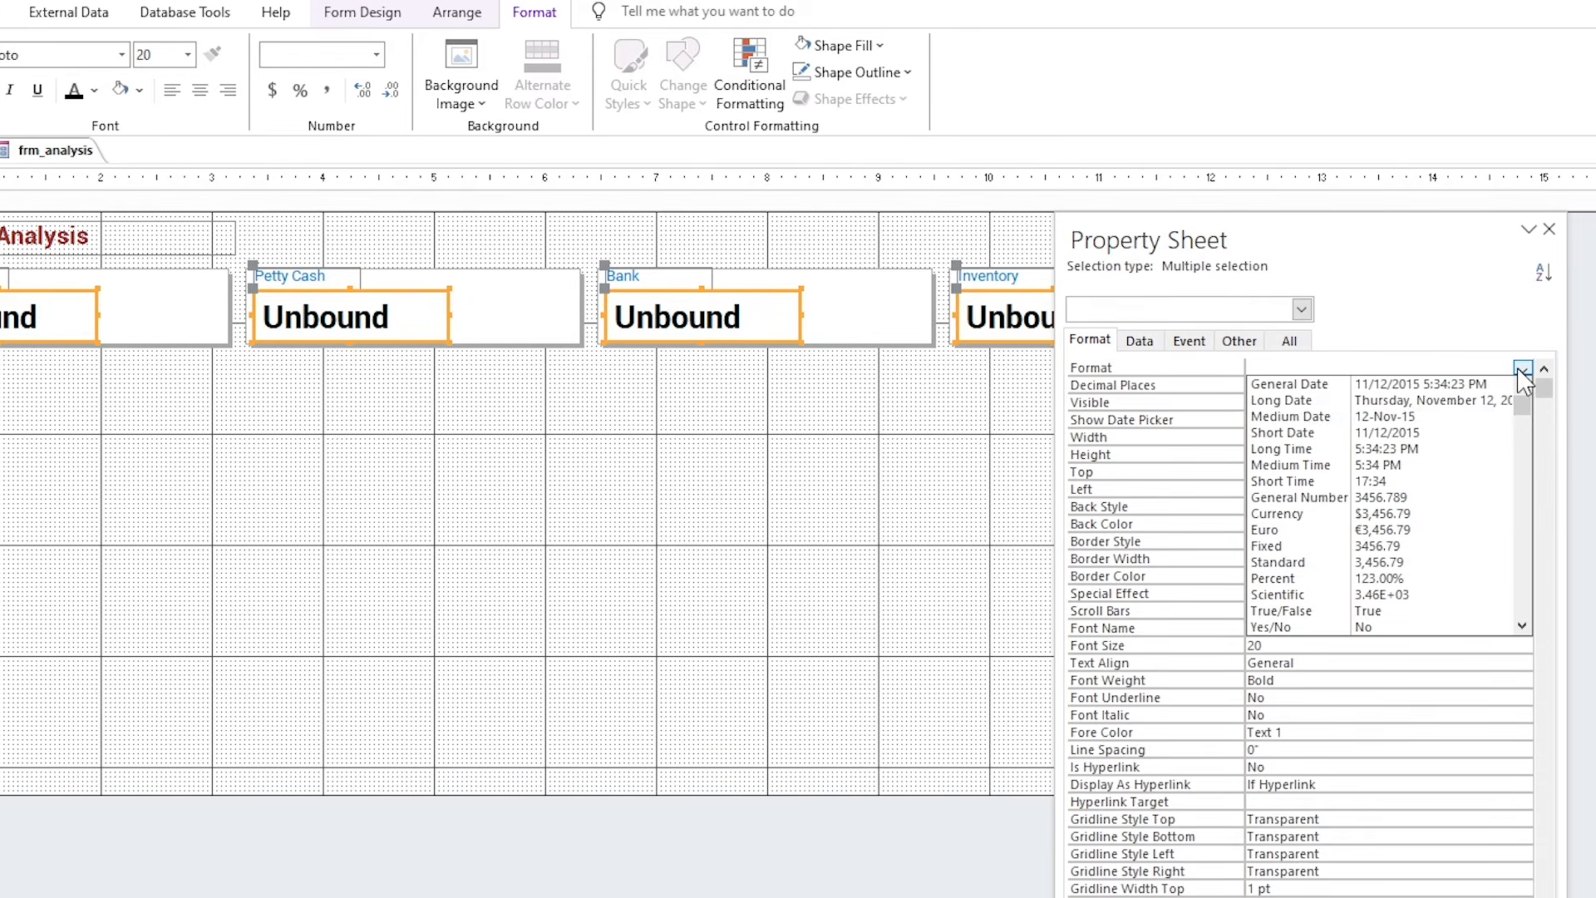
pyautogui.click(1423, 564)
pyautogui.click(1194, 385)
pyautogui.write('1')
pyautogui.press('Return')
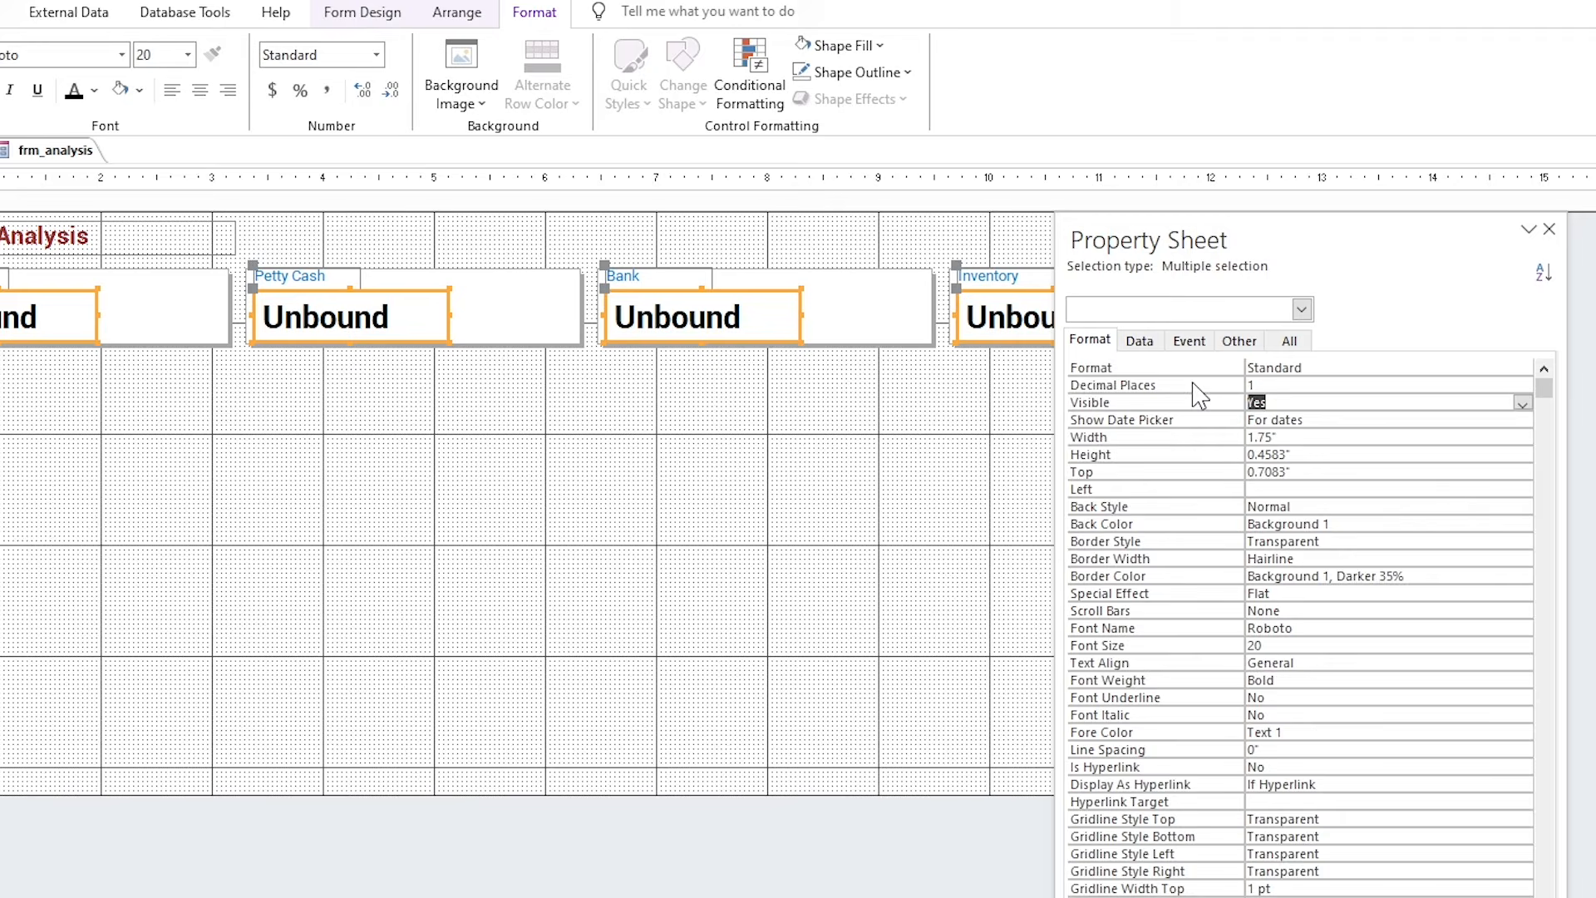
pyautogui.click(262, 404)
pyautogui.click(103, 15)
# Preview the form, then left-align the four value boxes in Design View.
pyautogui.click(28, 58)
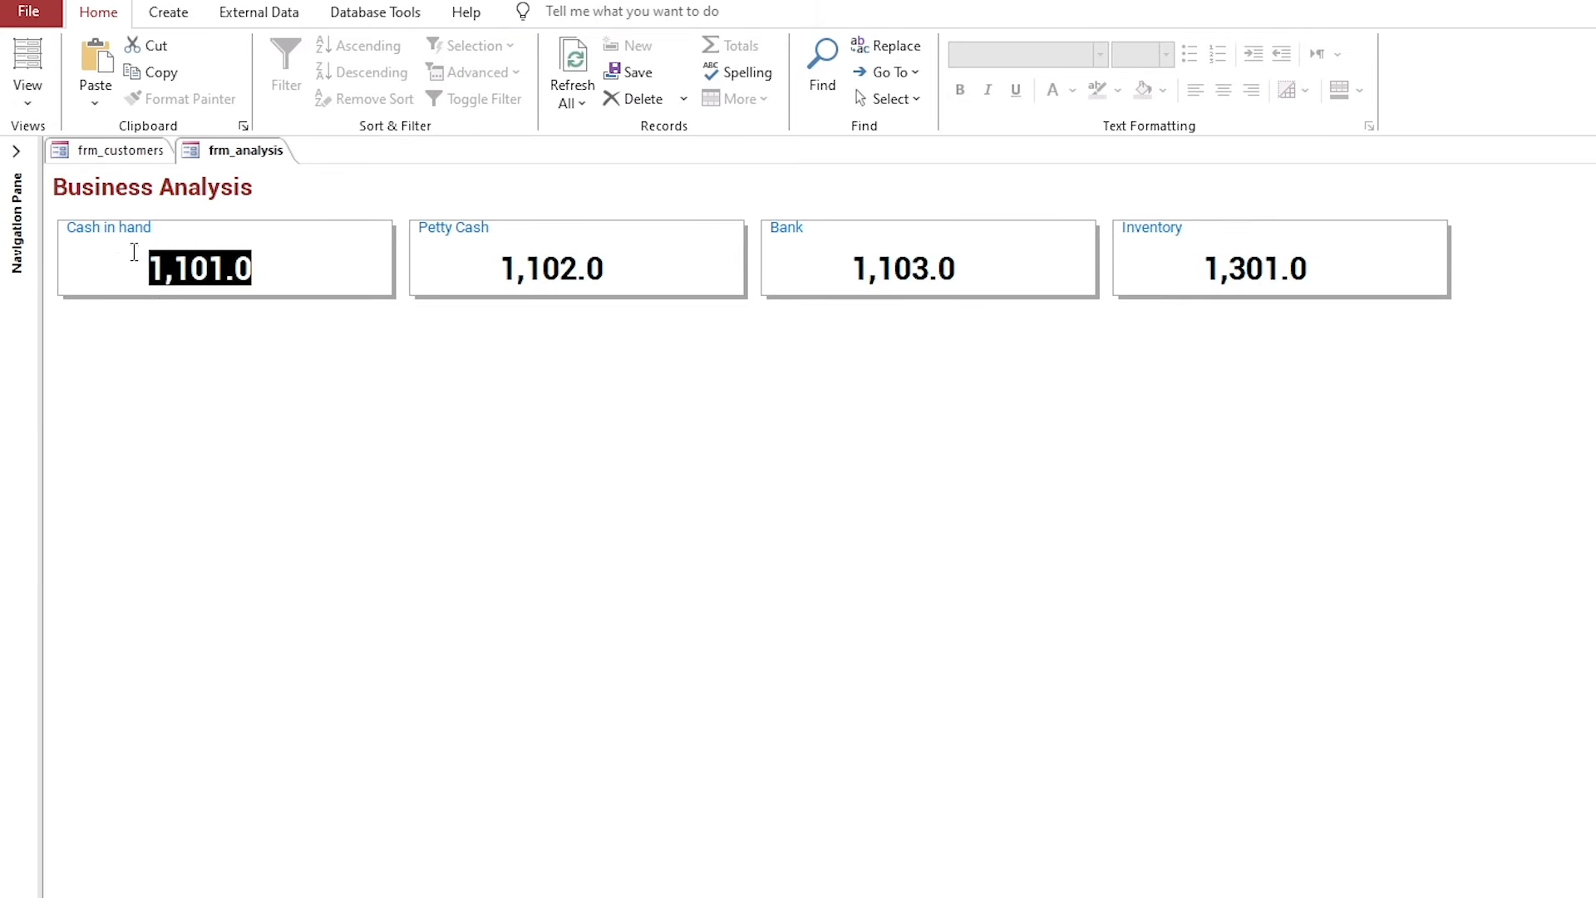
pyautogui.rightClick(254, 151)
pyautogui.click(331, 296)
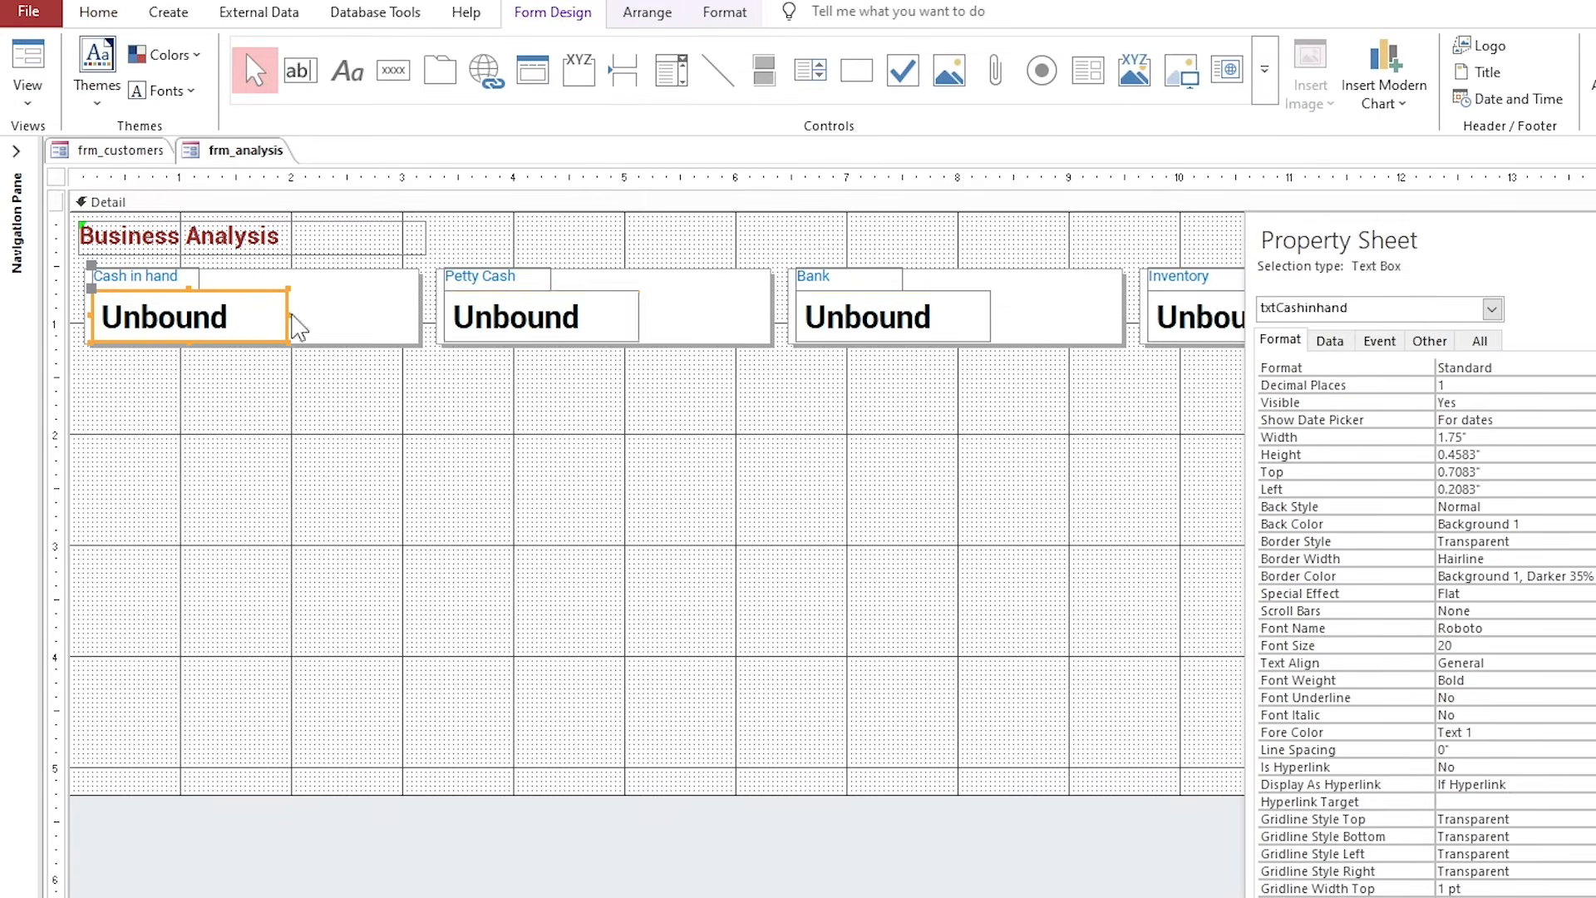
pyautogui.keyDown('shift'); pyautogui.click(1235, 330); pyautogui.keyUp('shift')
pyautogui.click(712, 12)
pyautogui.click(363, 93)
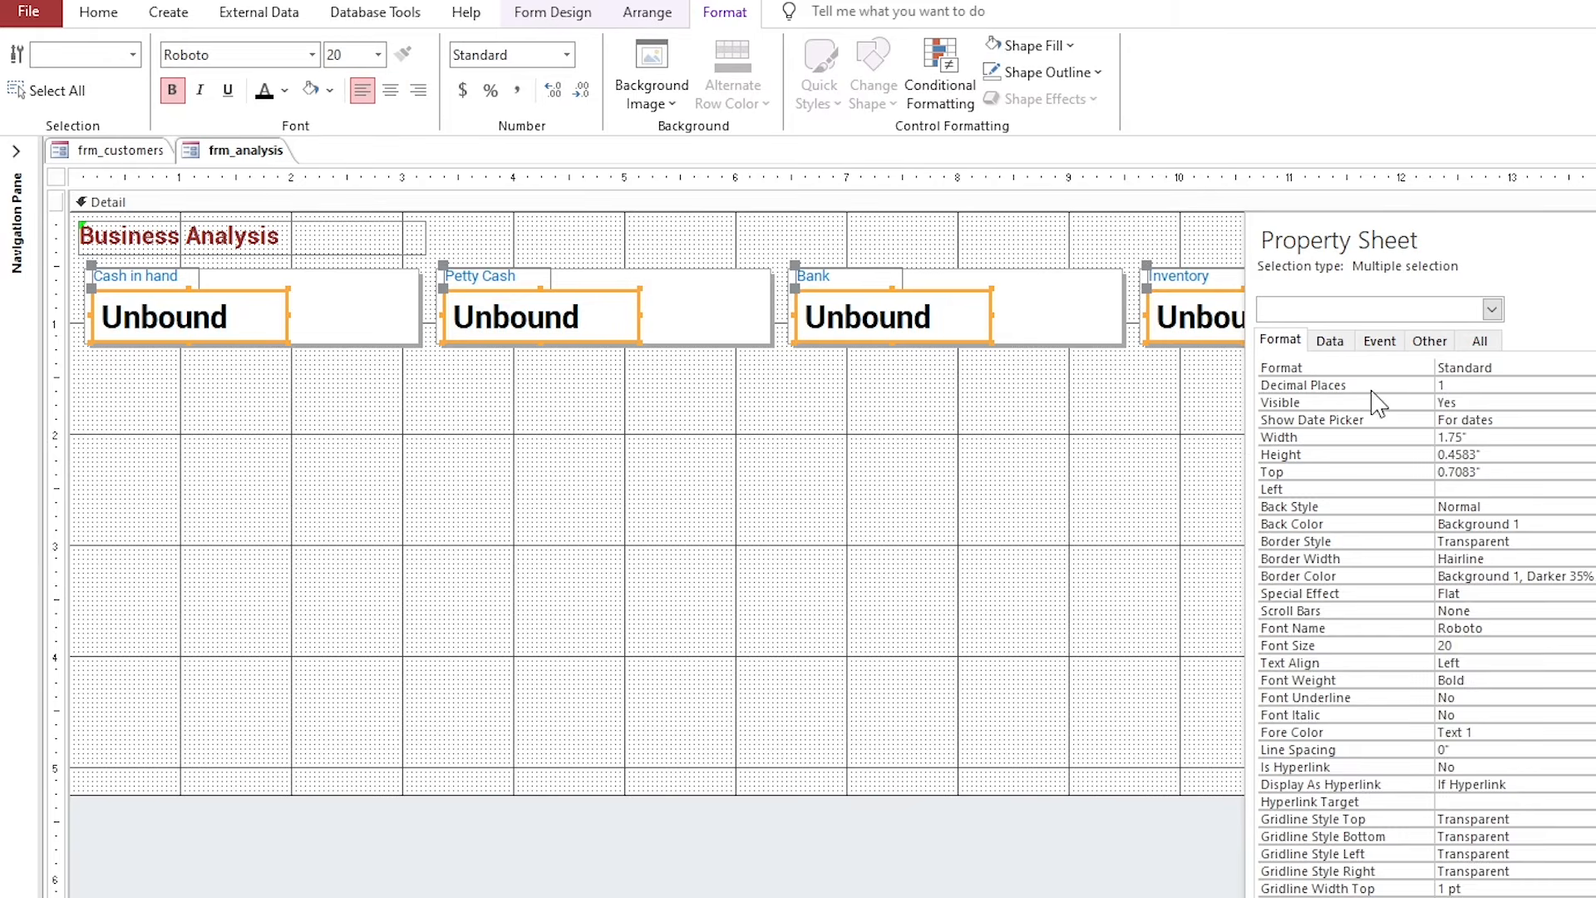
pyautogui.click(1330, 341)
# Set the value boxes' Enabled to No and Locked to Yes.
pyautogui.click(1546, 492)
pyautogui.click(1592, 489)
pyautogui.click(1589, 522)
pyautogui.click(1590, 507)
pyautogui.click(1592, 507)
pyautogui.click(1589, 523)
pyautogui.click(967, 485)
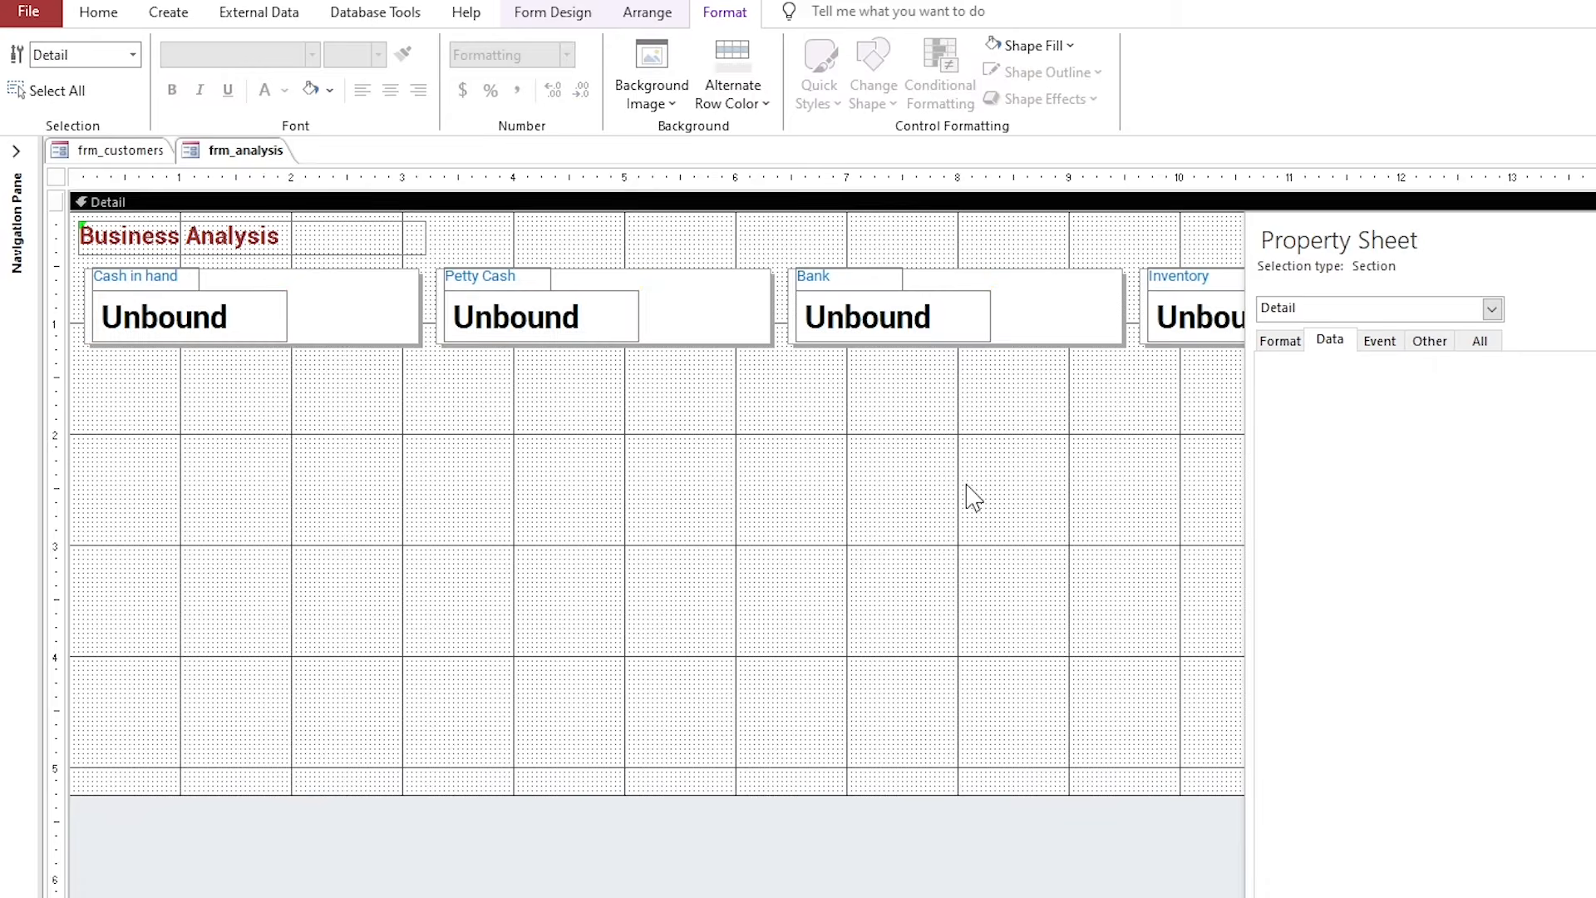
# Check the disabled, locked boxes in Form View, switching back to Design View twice.
pyautogui.click(98, 12)
pyautogui.click(28, 69)
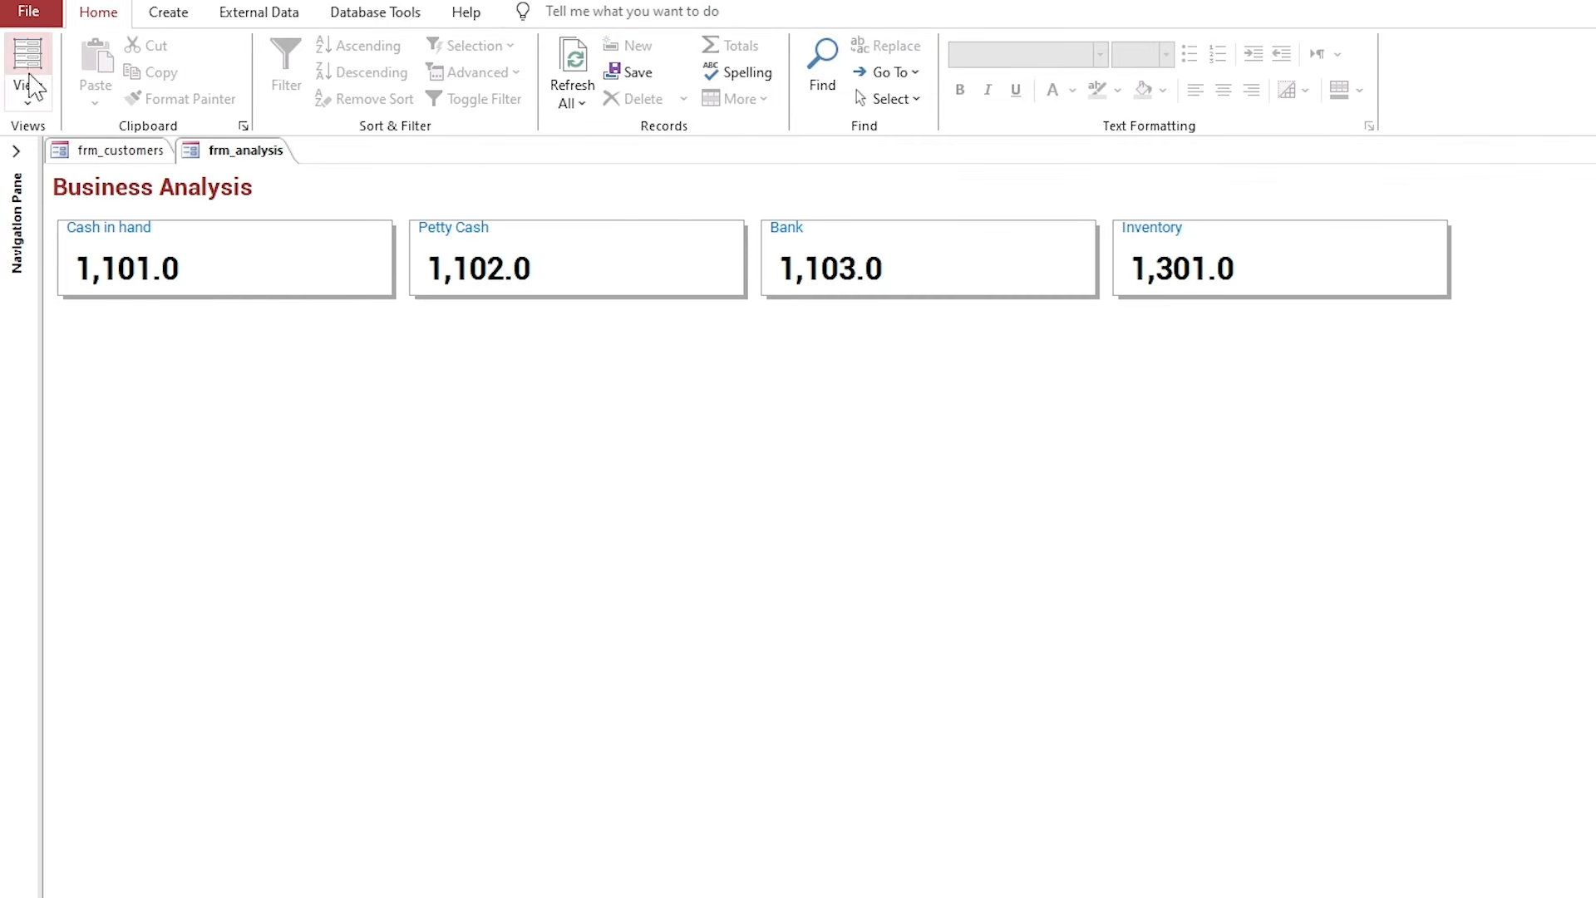
pyautogui.rightClick(244, 149)
pyautogui.click(319, 307)
pyautogui.click(271, 314)
pyautogui.click(98, 12)
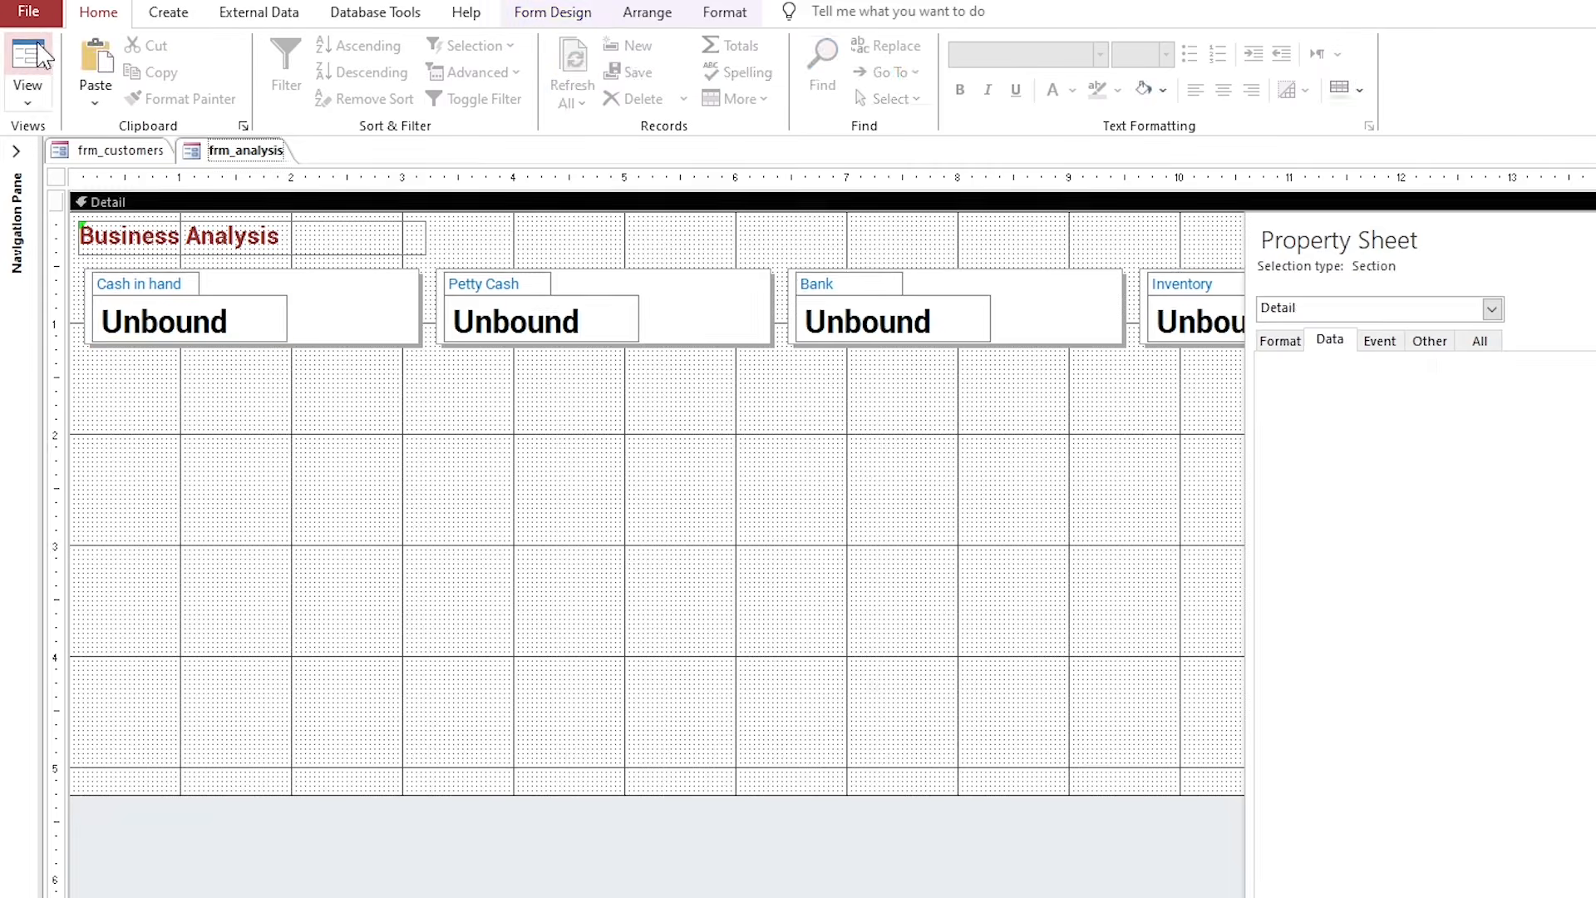
pyautogui.click(29, 68)
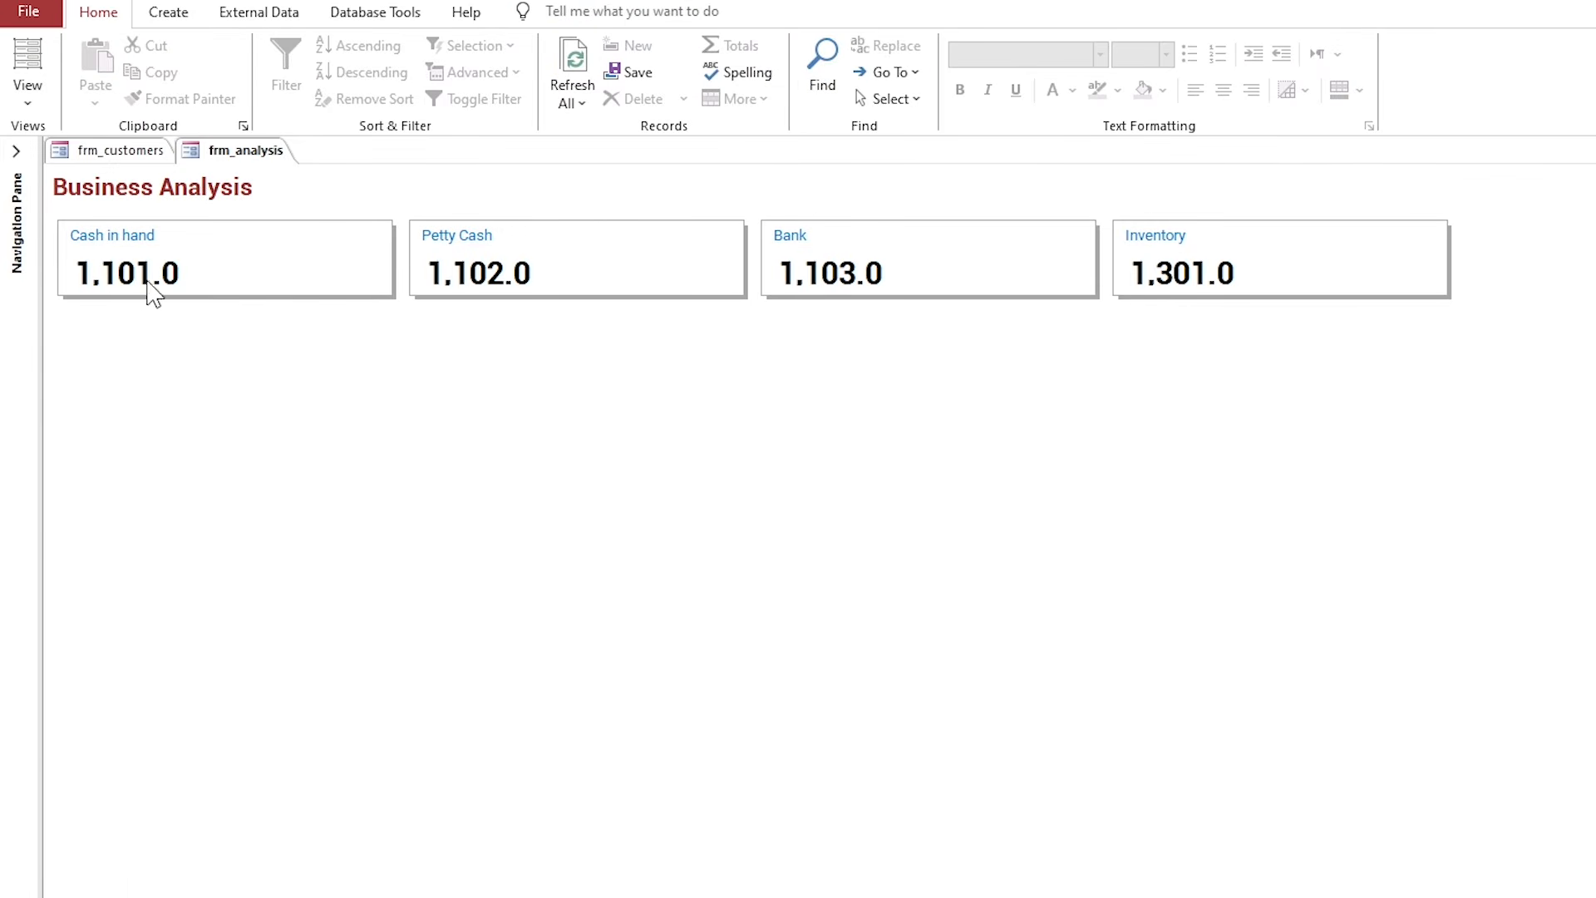
pyautogui.rightClick(234, 151)
pyautogui.click(306, 306)
# Shrink the control margins of the four value boxes.
pyautogui.click(260, 324)
pyautogui.keyDown('shift'); pyautogui.click(534, 329); pyautogui.keyUp('shift')
pyautogui.keyDown('shift'); pyautogui.click(921, 326); pyautogui.keyUp('shift')
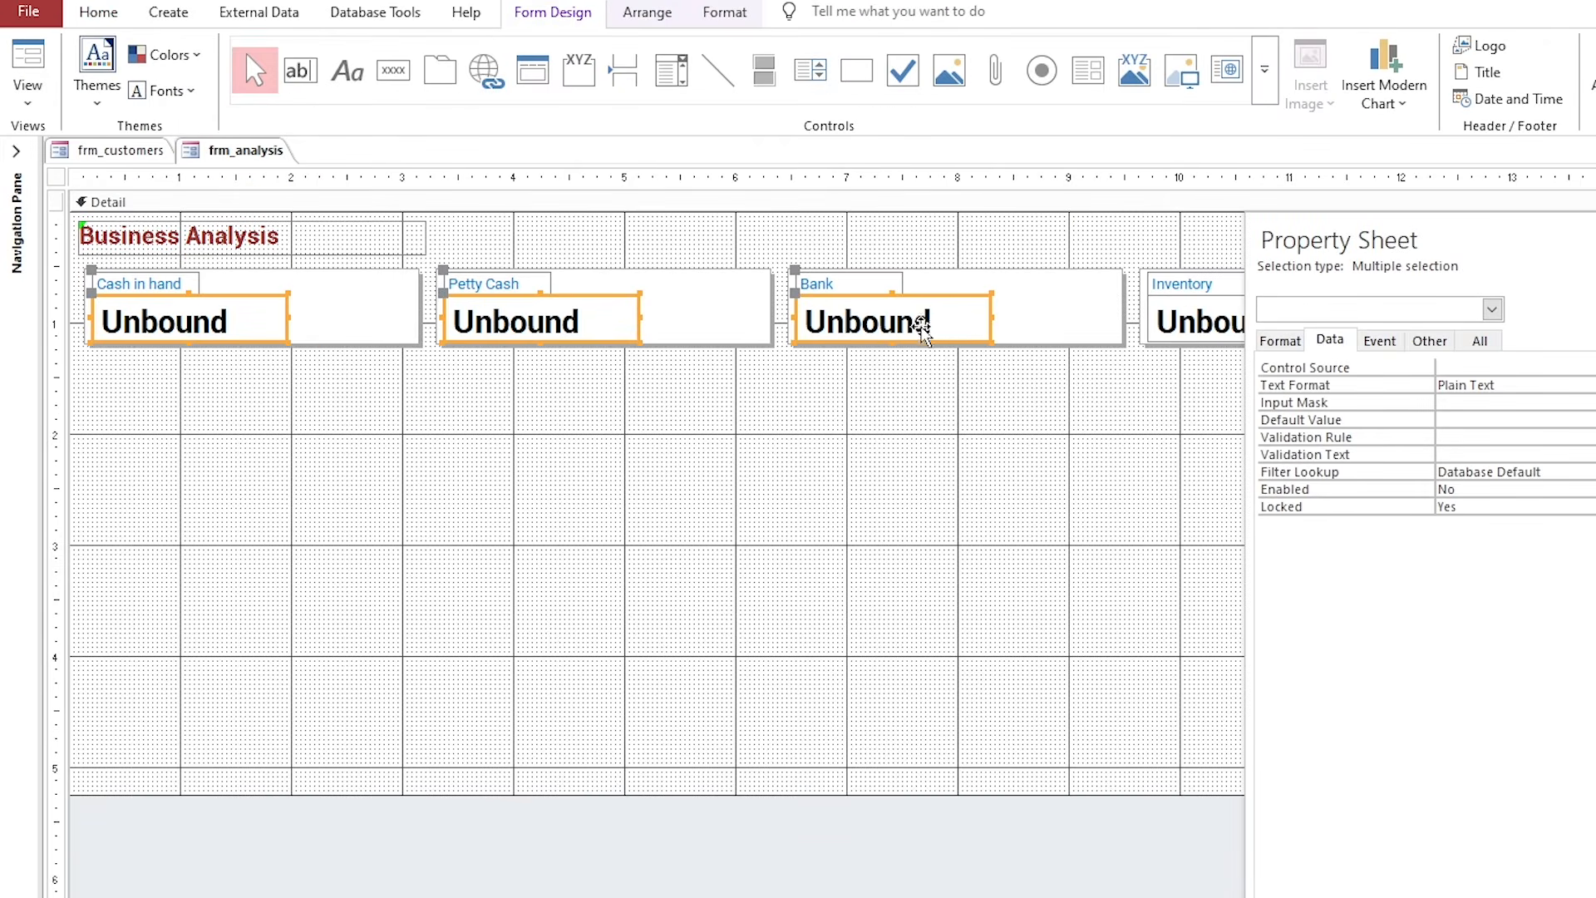
pyautogui.keyDown('shift'); pyautogui.click(1185, 323); pyautogui.keyUp('shift')
pyautogui.click(650, 19)
pyautogui.click(926, 63)
pyautogui.click(944, 236)
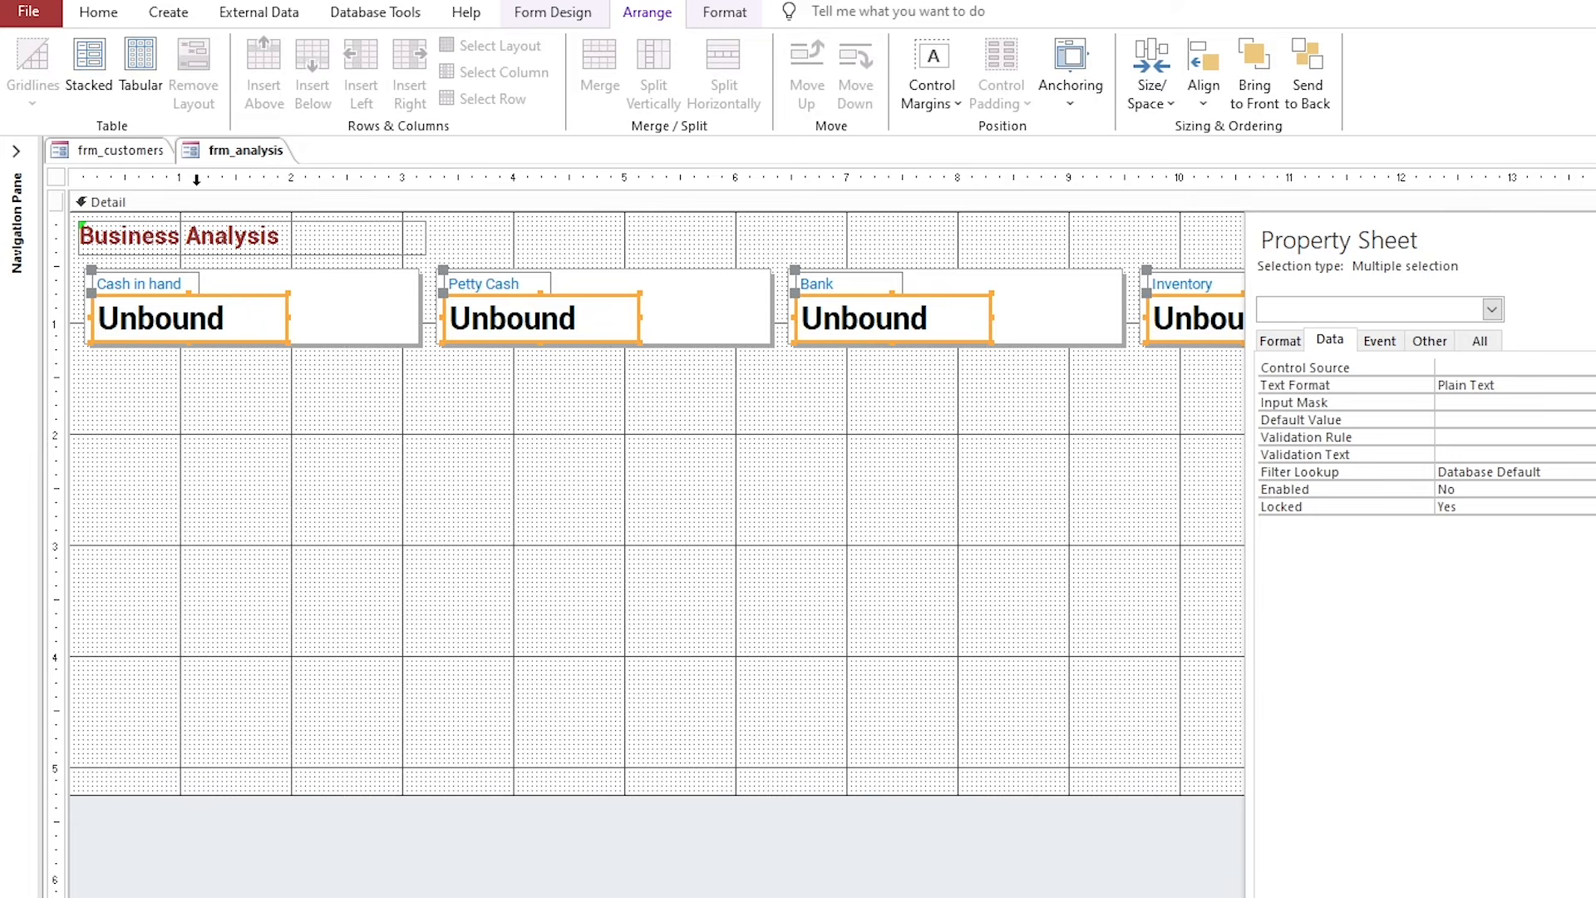
# Preview the tightened margins in Form View, then return to Design View with nothing selected.
pyautogui.click(110, 15)
pyautogui.click(20, 58)
pyautogui.rightClick(245, 153)
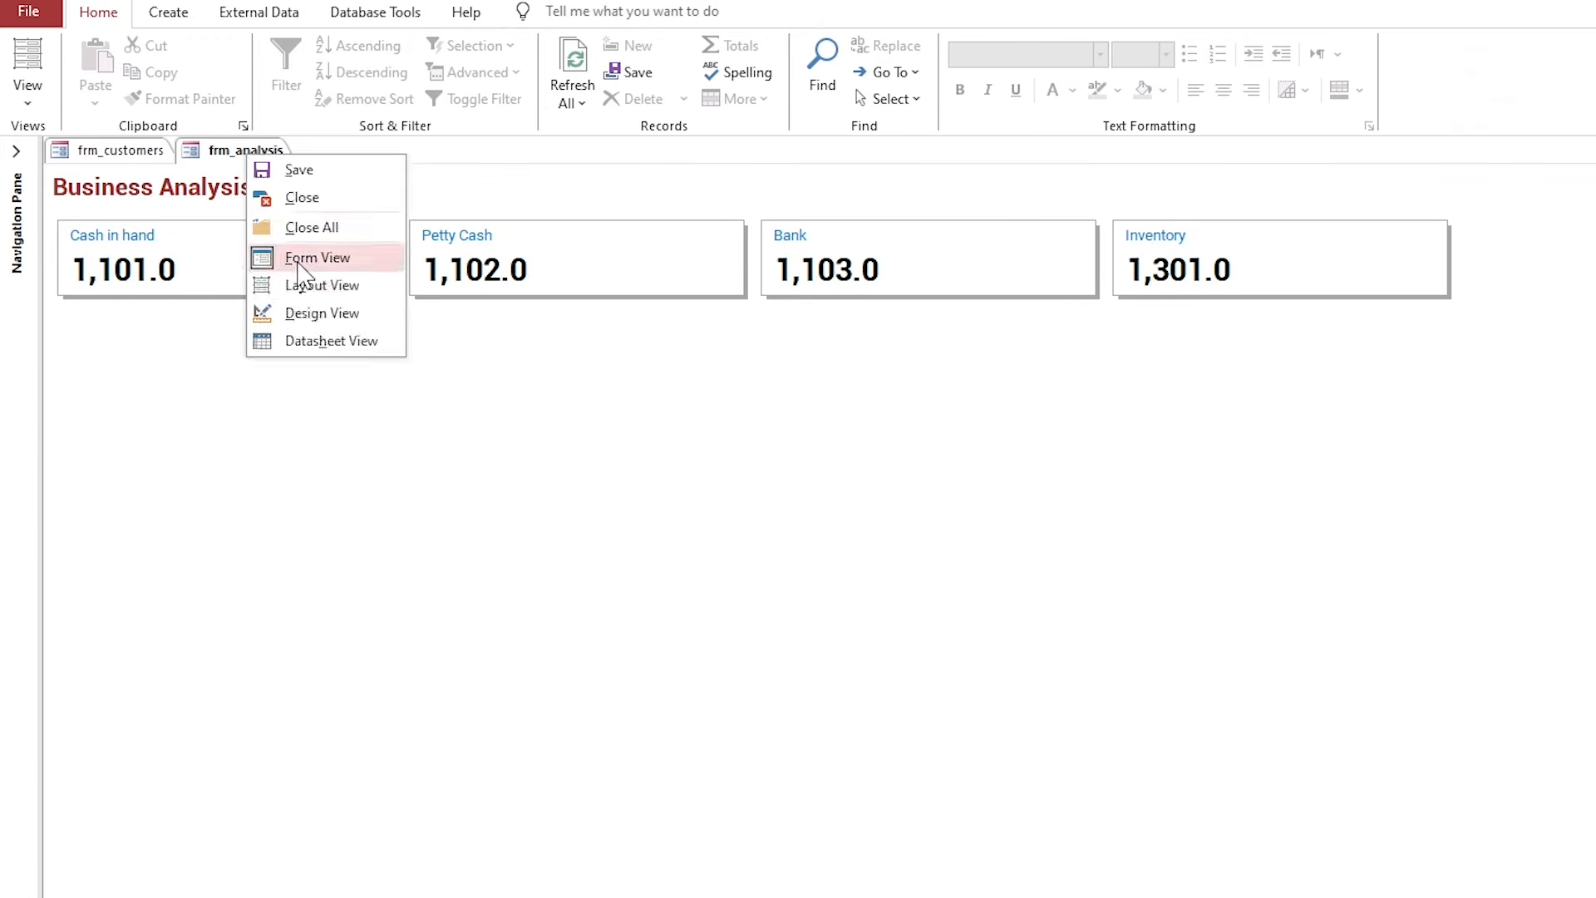
pyautogui.click(309, 313)
pyautogui.click(311, 411)
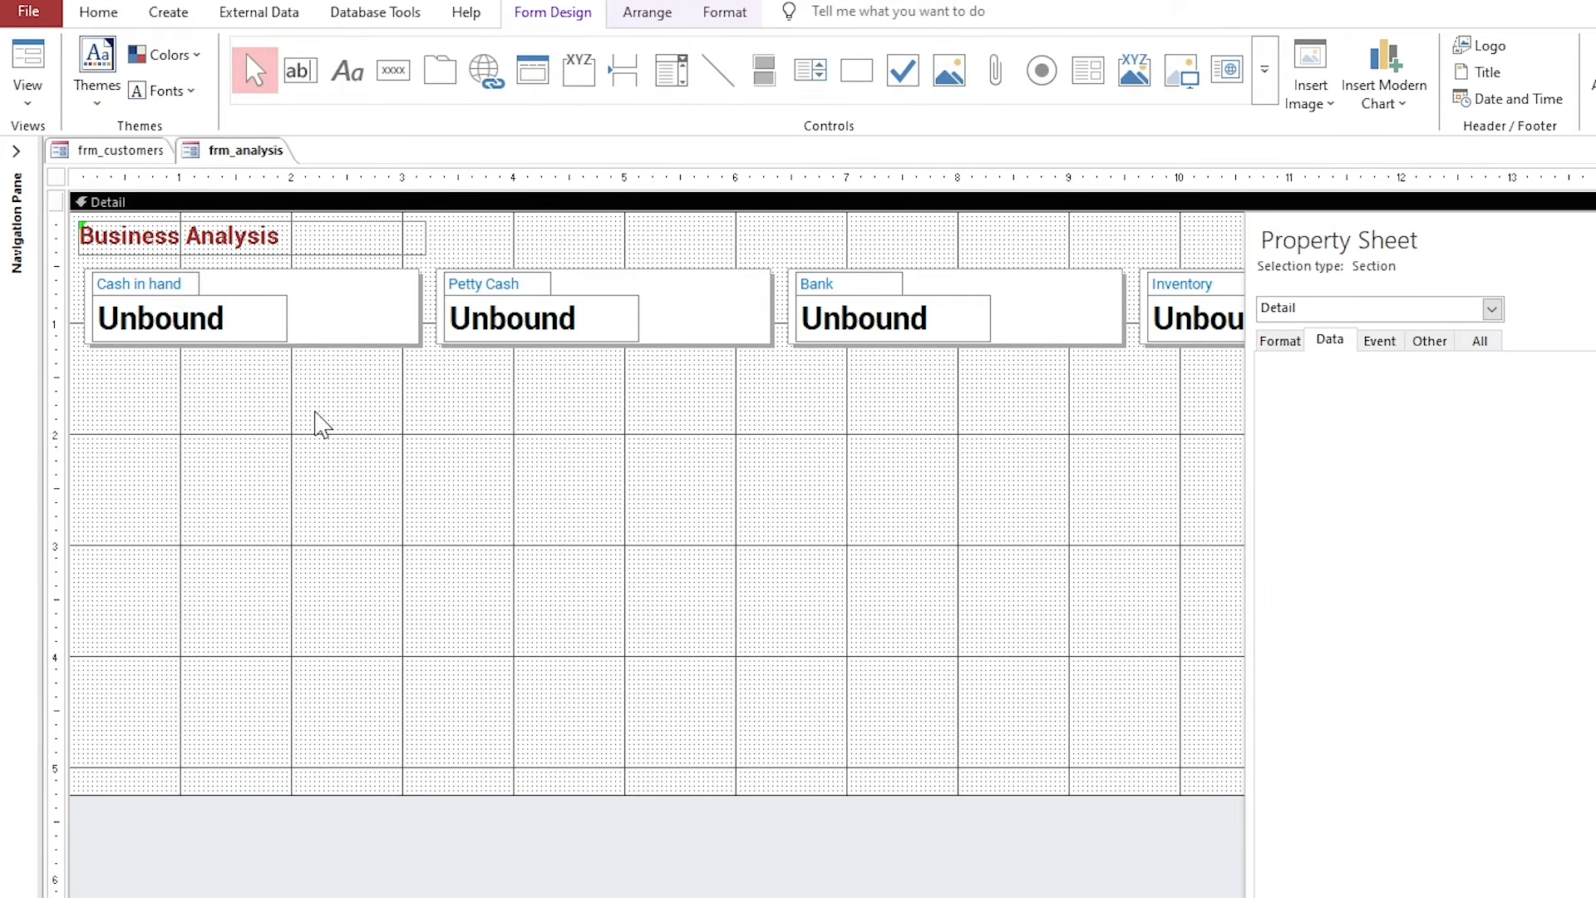
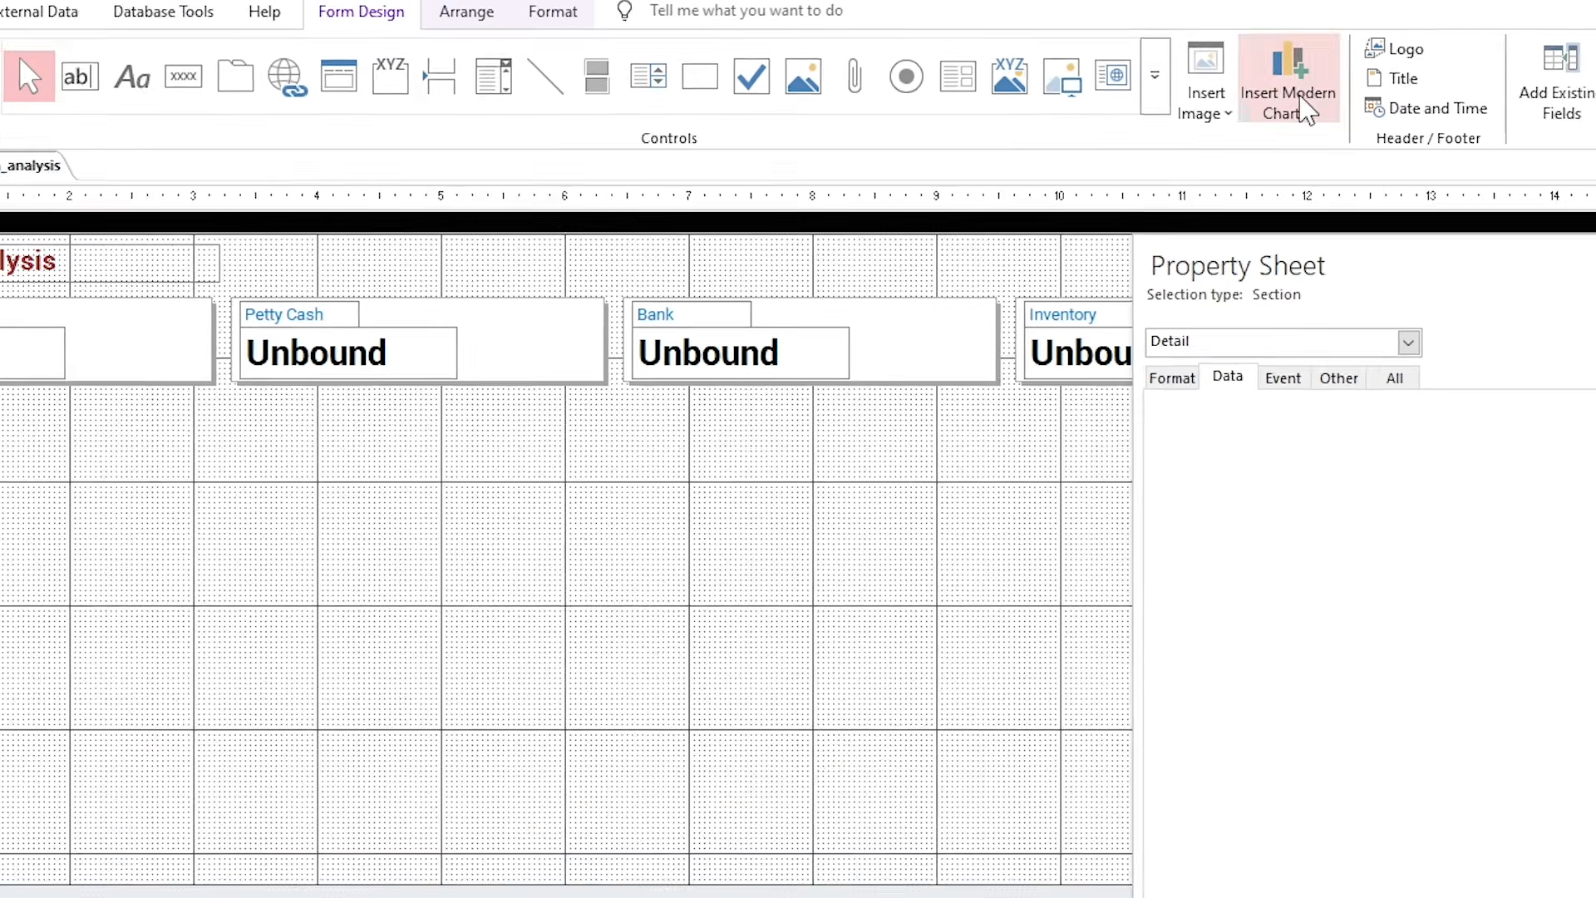
# Draw a clustered column chart (Chart12) beneath the cash value boxes on frm_analysis.
pyautogui.click(1305, 108)
pyautogui.moveTo(1316, 160)
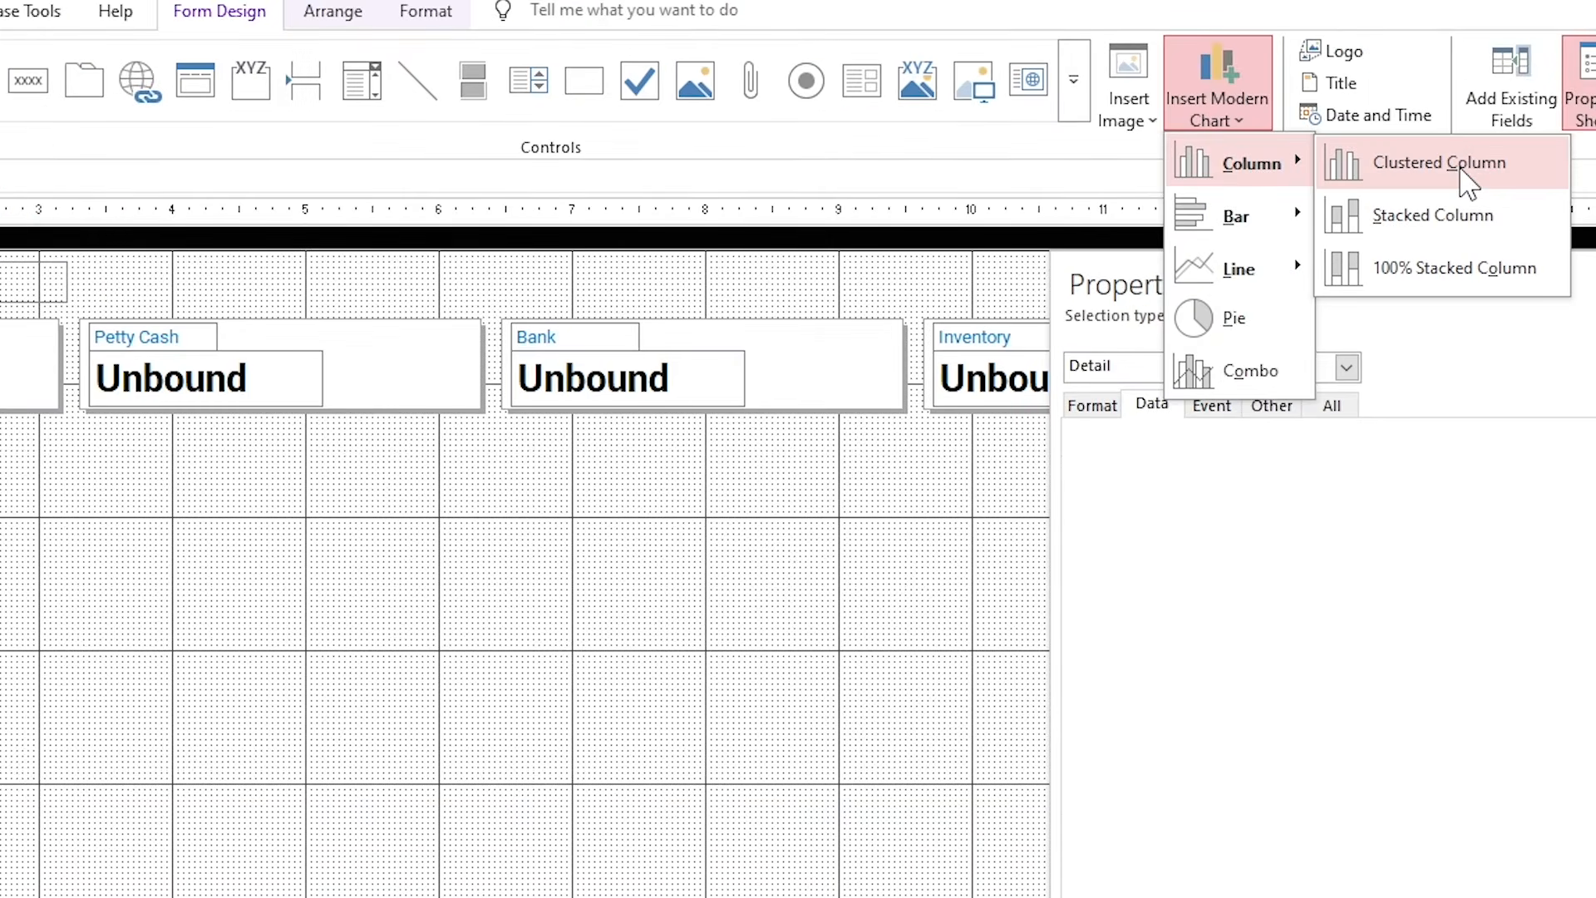
pyautogui.click(1468, 166)
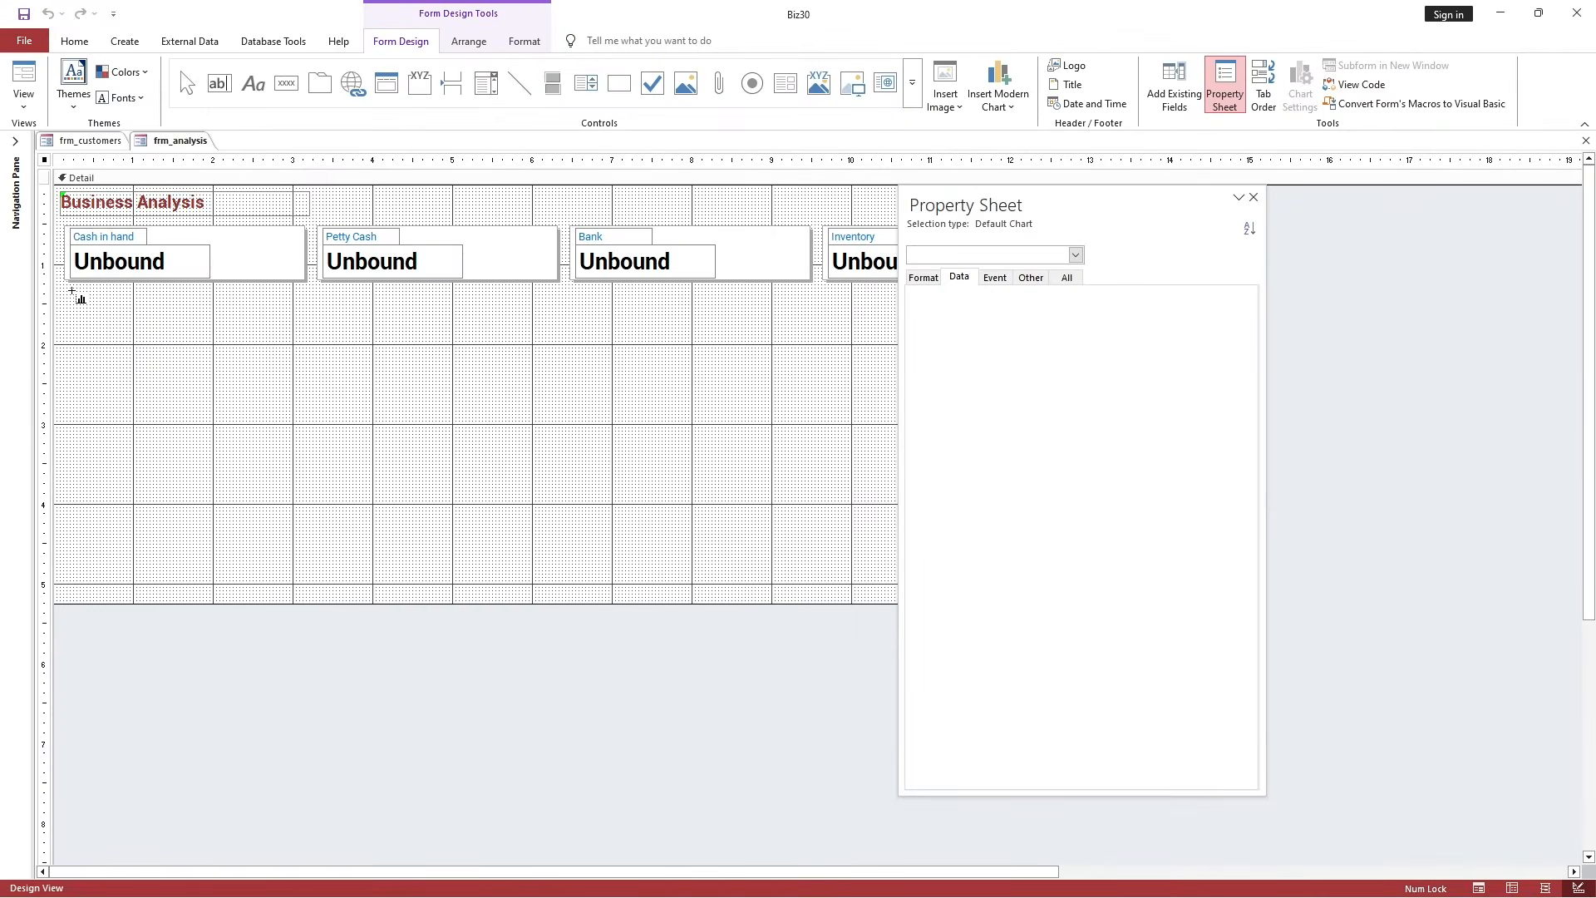
pyautogui.moveTo(71, 291); pyautogui.dragTo(567, 452)
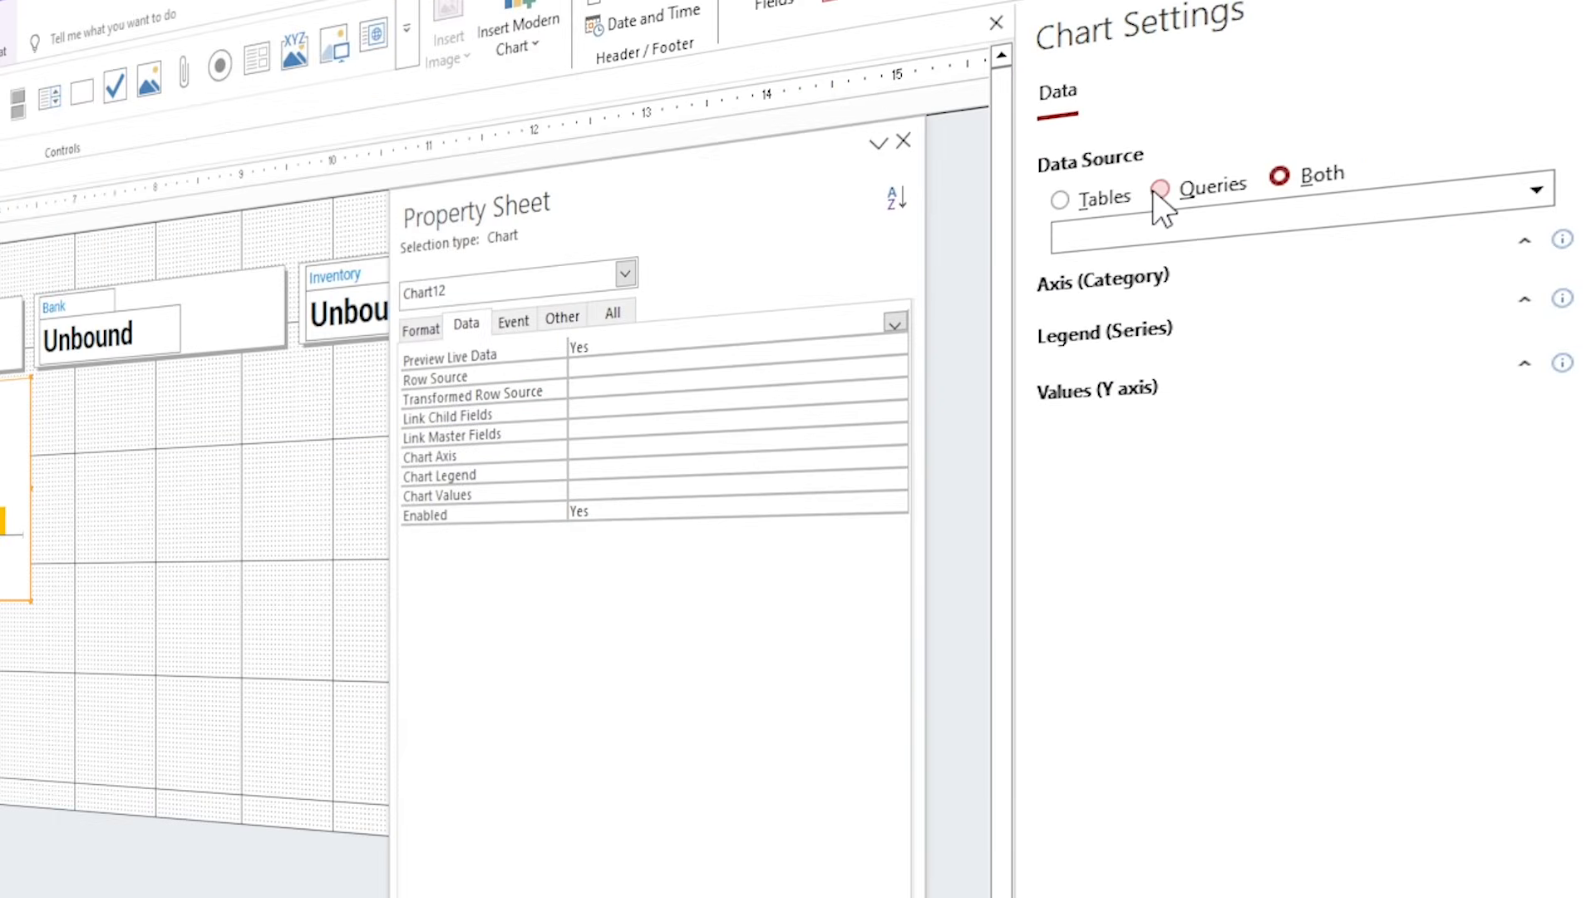
# Base the chart on the q_analysis_1 query and dock the Property Sheet beside Chart Settings.
pyautogui.click(1161, 190)
pyautogui.click(1175, 245)
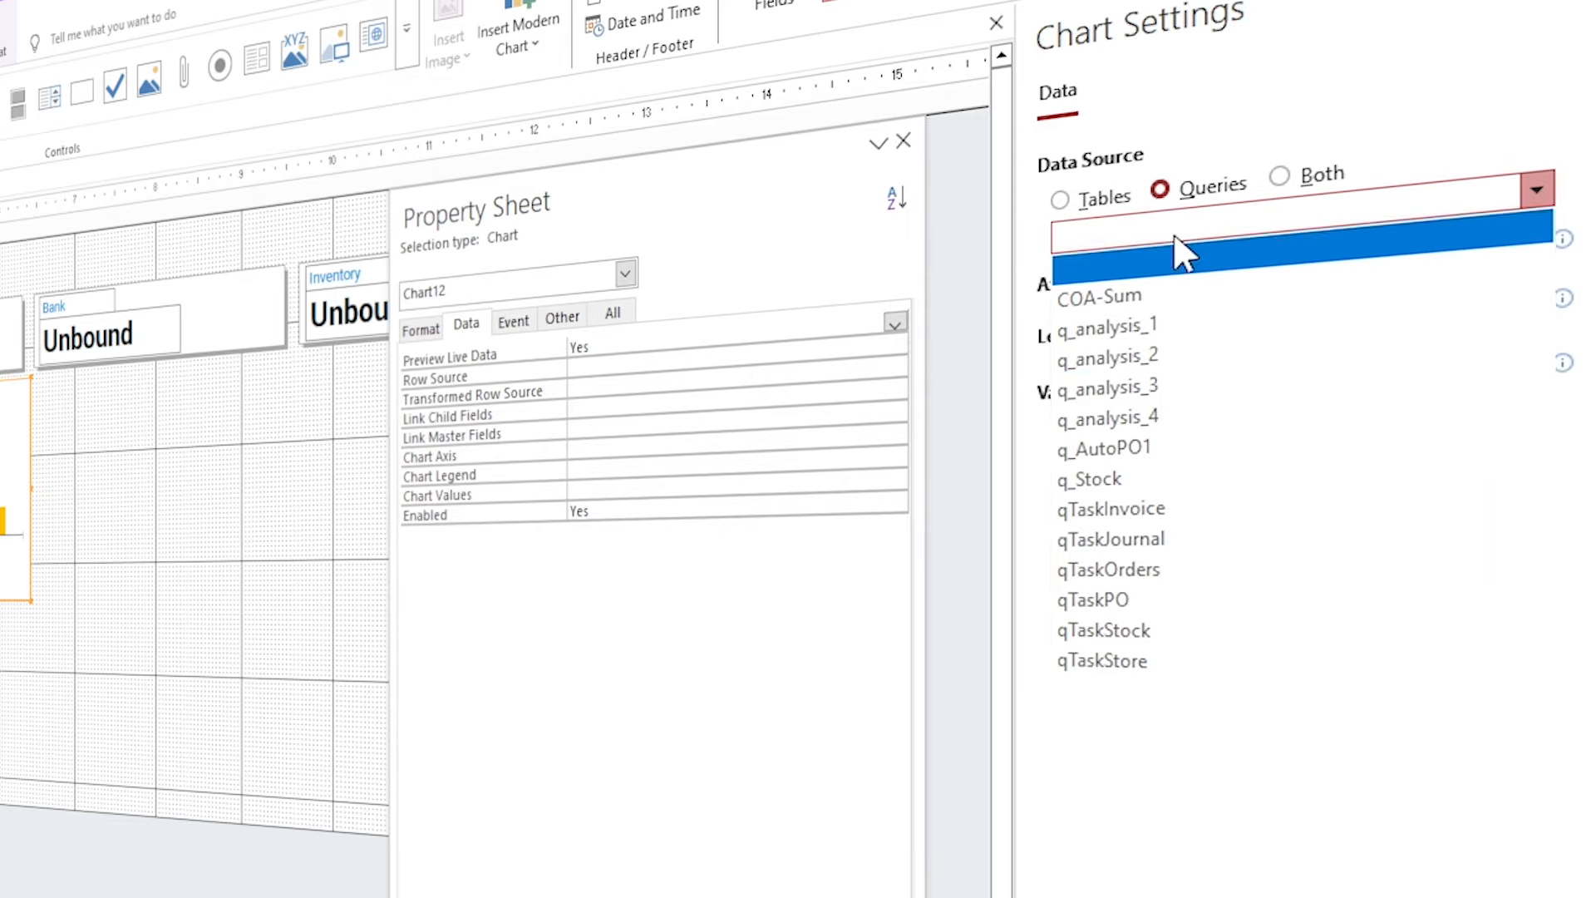
pyautogui.click(1190, 325)
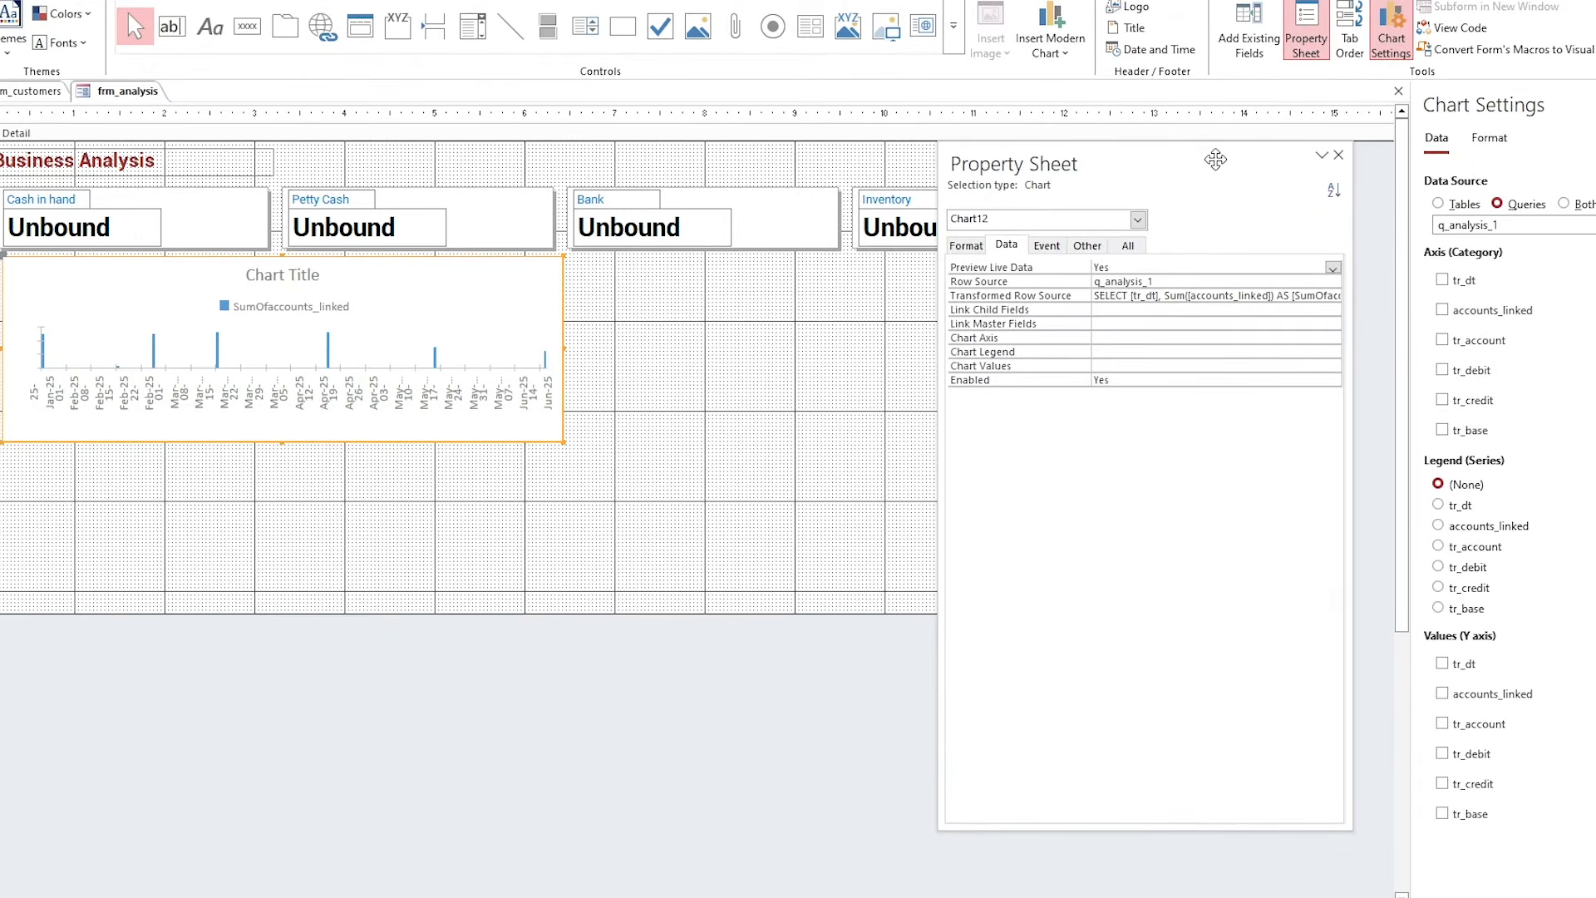
pyautogui.moveTo(1209, 157); pyautogui.dragTo(1204, 177)
pyautogui.doubleClick(1204, 177)
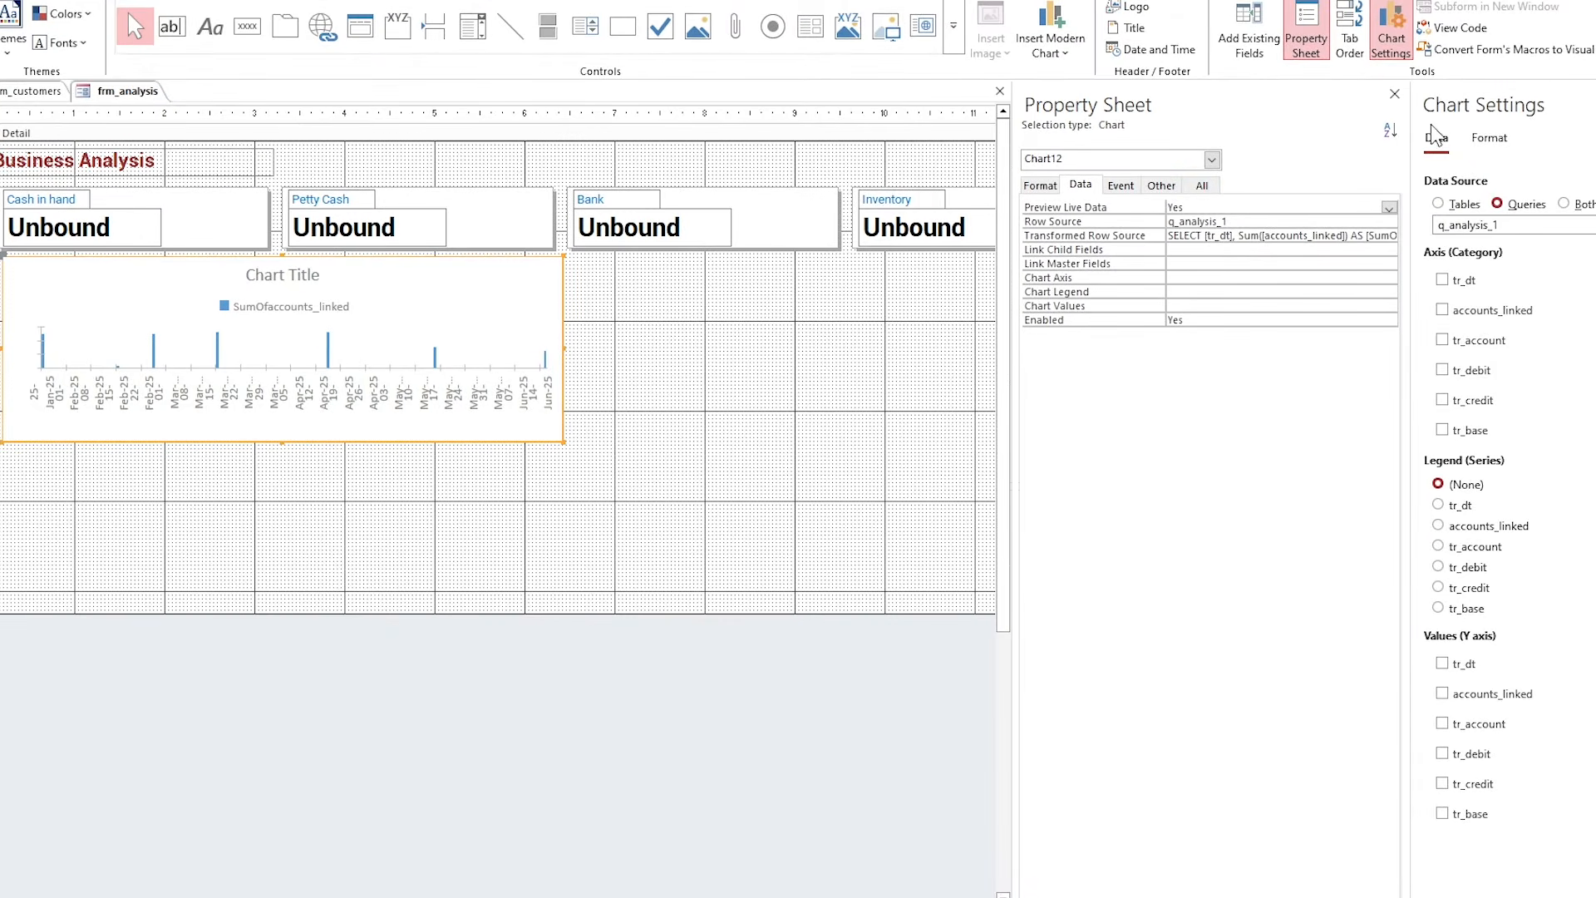
pyautogui.moveTo(1413, 110); pyautogui.dragTo(1318, 135)
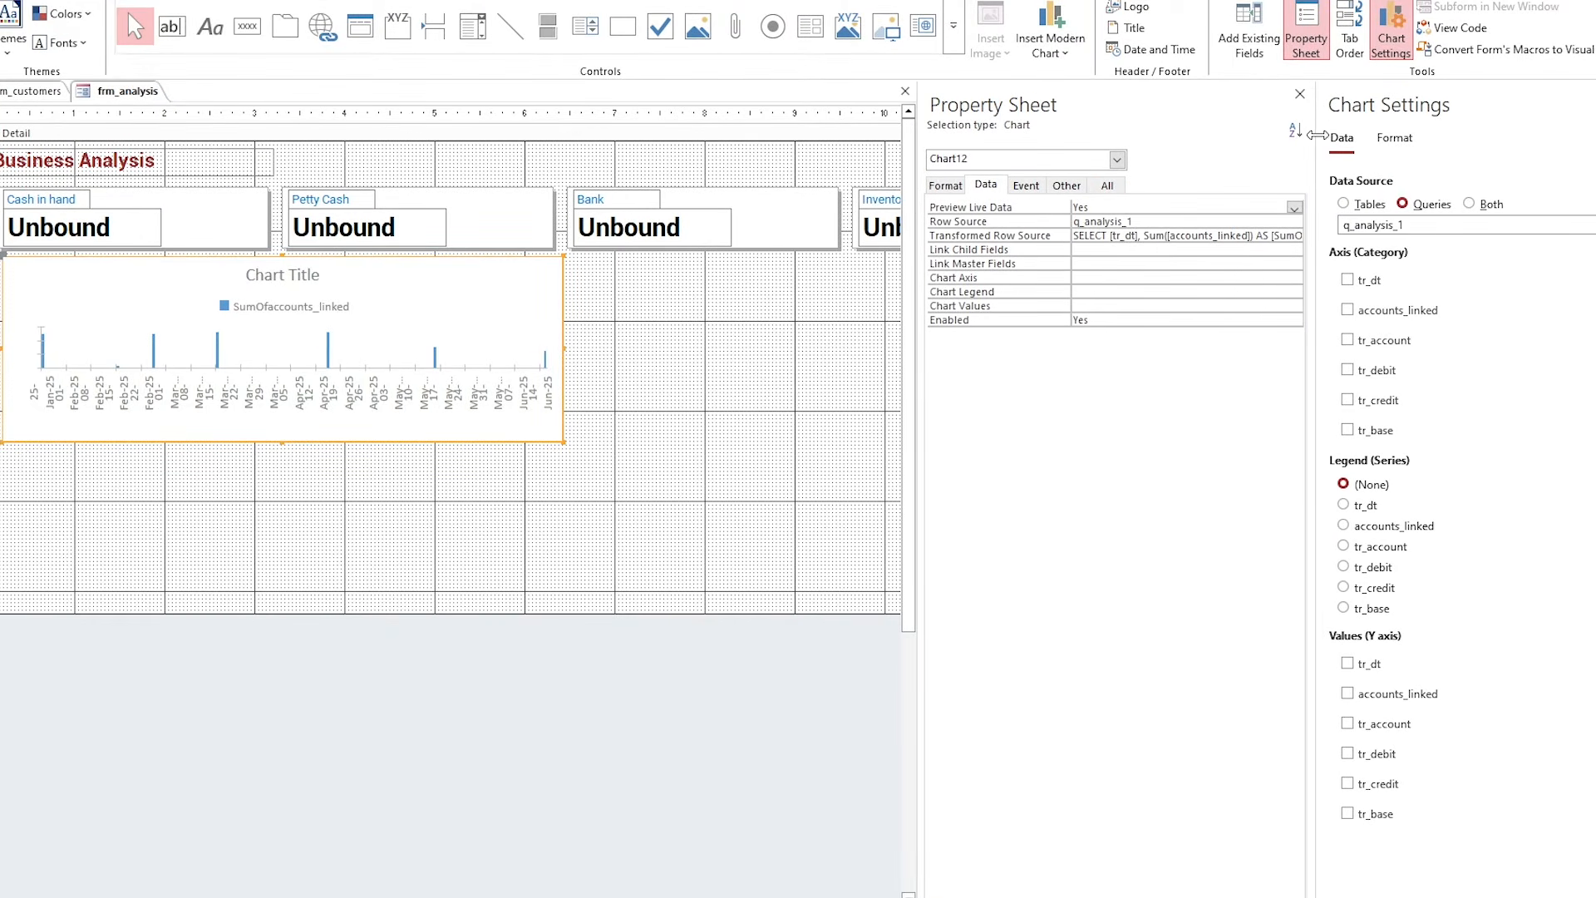
# Plot the sums of tr_debit and tr_credit by tr_dt month.
pyautogui.click(1348, 280)
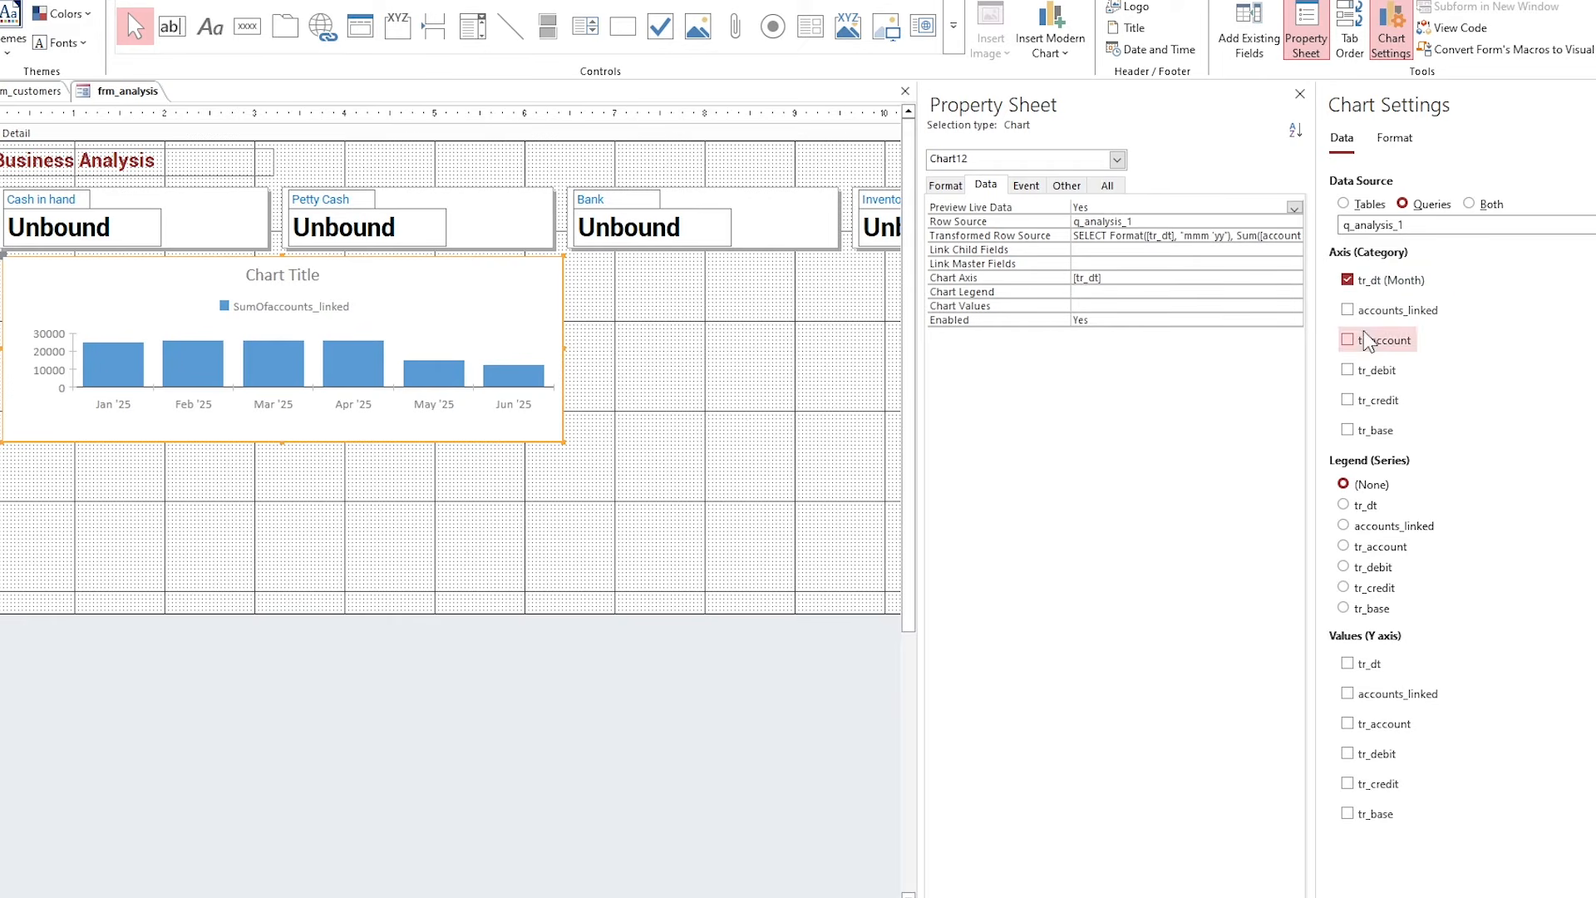
pyautogui.click(1347, 754)
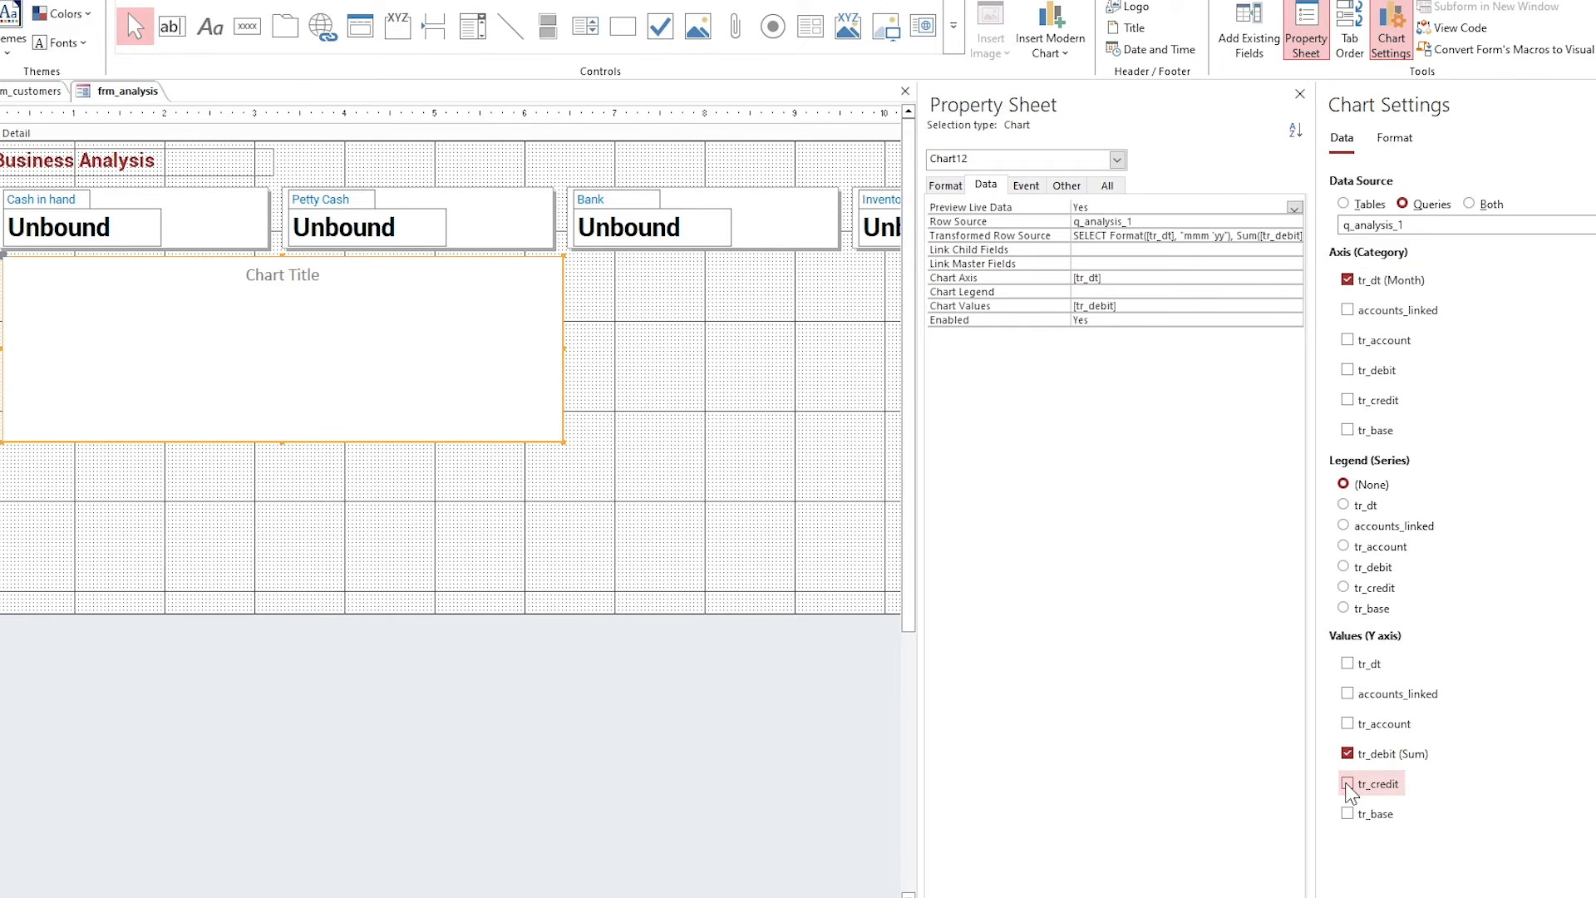
pyautogui.click(1347, 783)
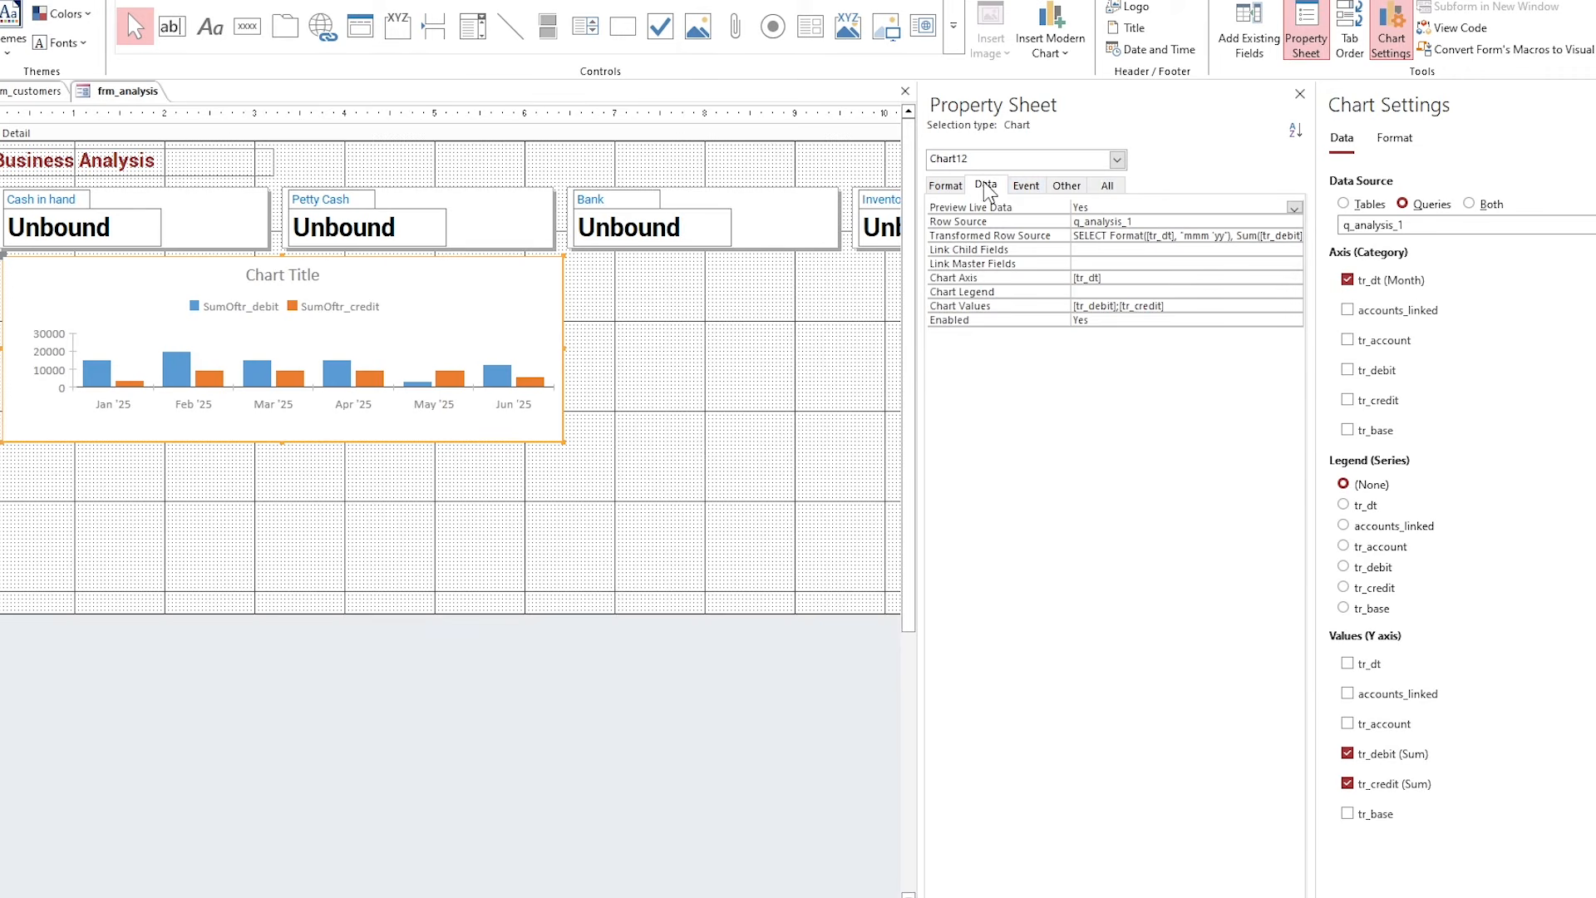
# Title the chart 'Debtors Vs Creditors' in Roboto with a Text 1 font colour.
pyautogui.click(953, 184)
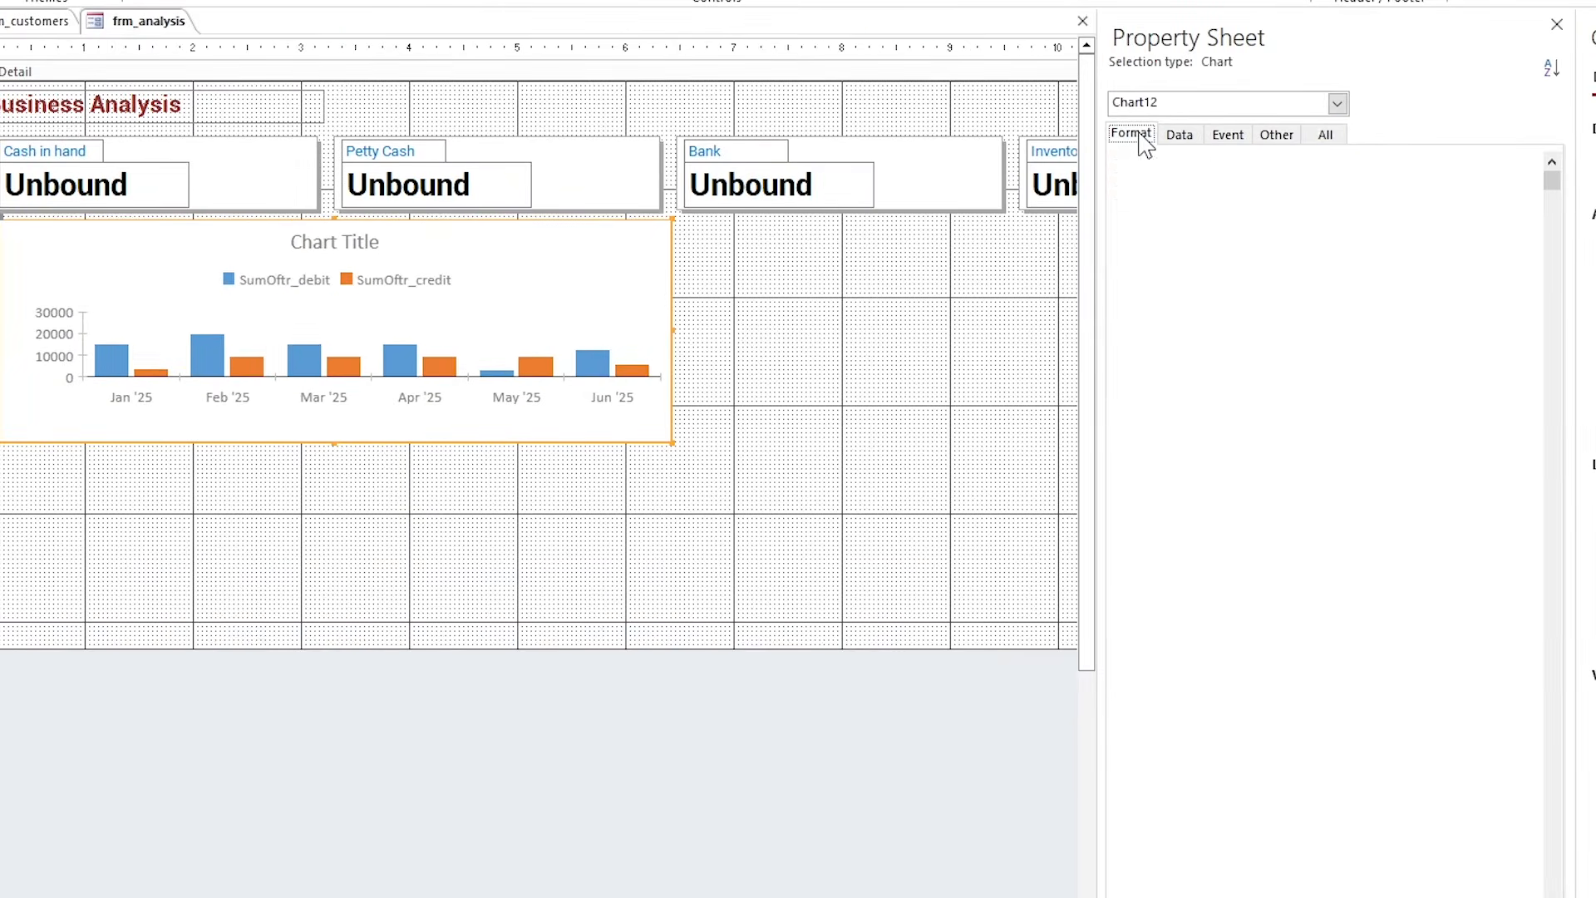
pyautogui.click(1333, 176)
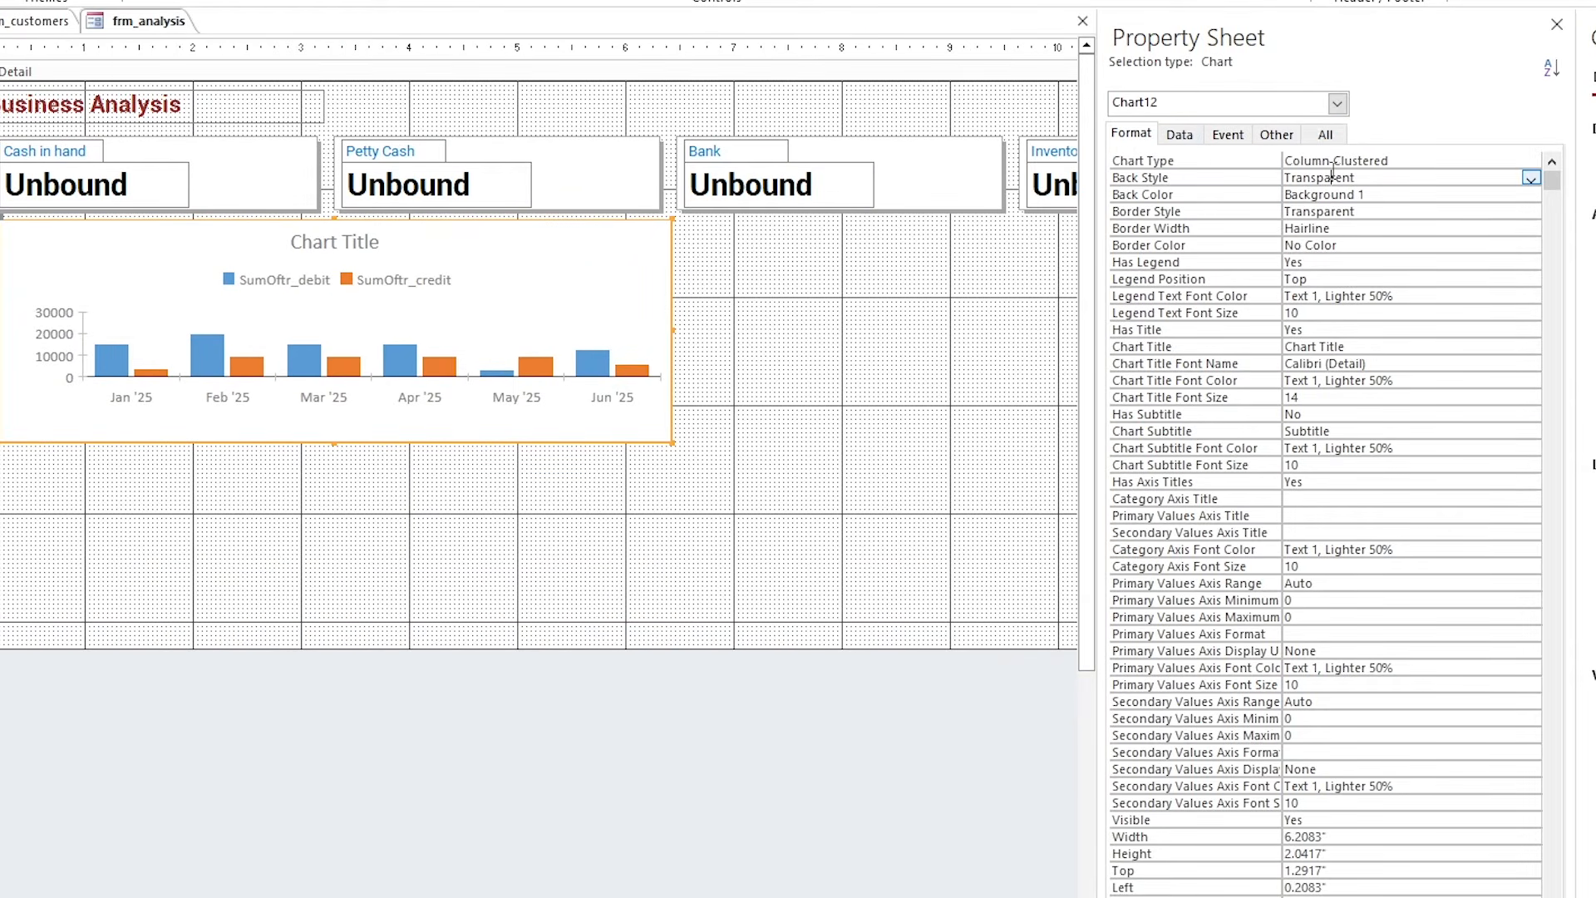
pyautogui.click(1323, 314)
pyautogui.moveTo(1346, 347); pyautogui.dragTo(1280, 348)
pyautogui.write('Debtors Vs Creditors')
pyautogui.press('Return')
pyautogui.write('Roboto')
pyautogui.press('Return')
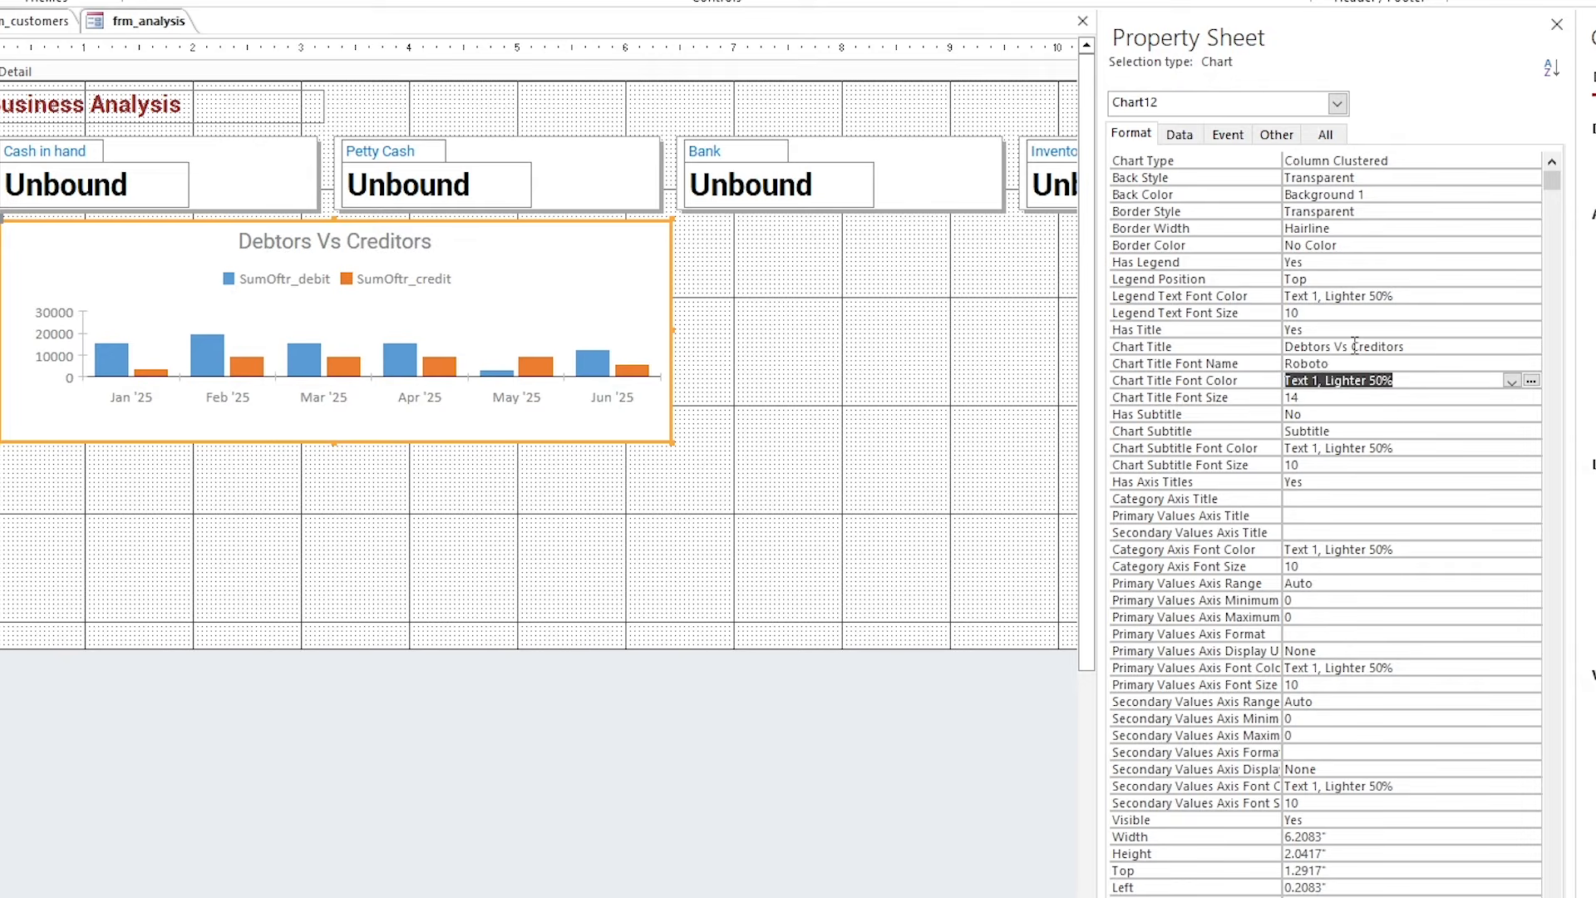
pyautogui.click(1511, 381)
pyautogui.click(1334, 459)
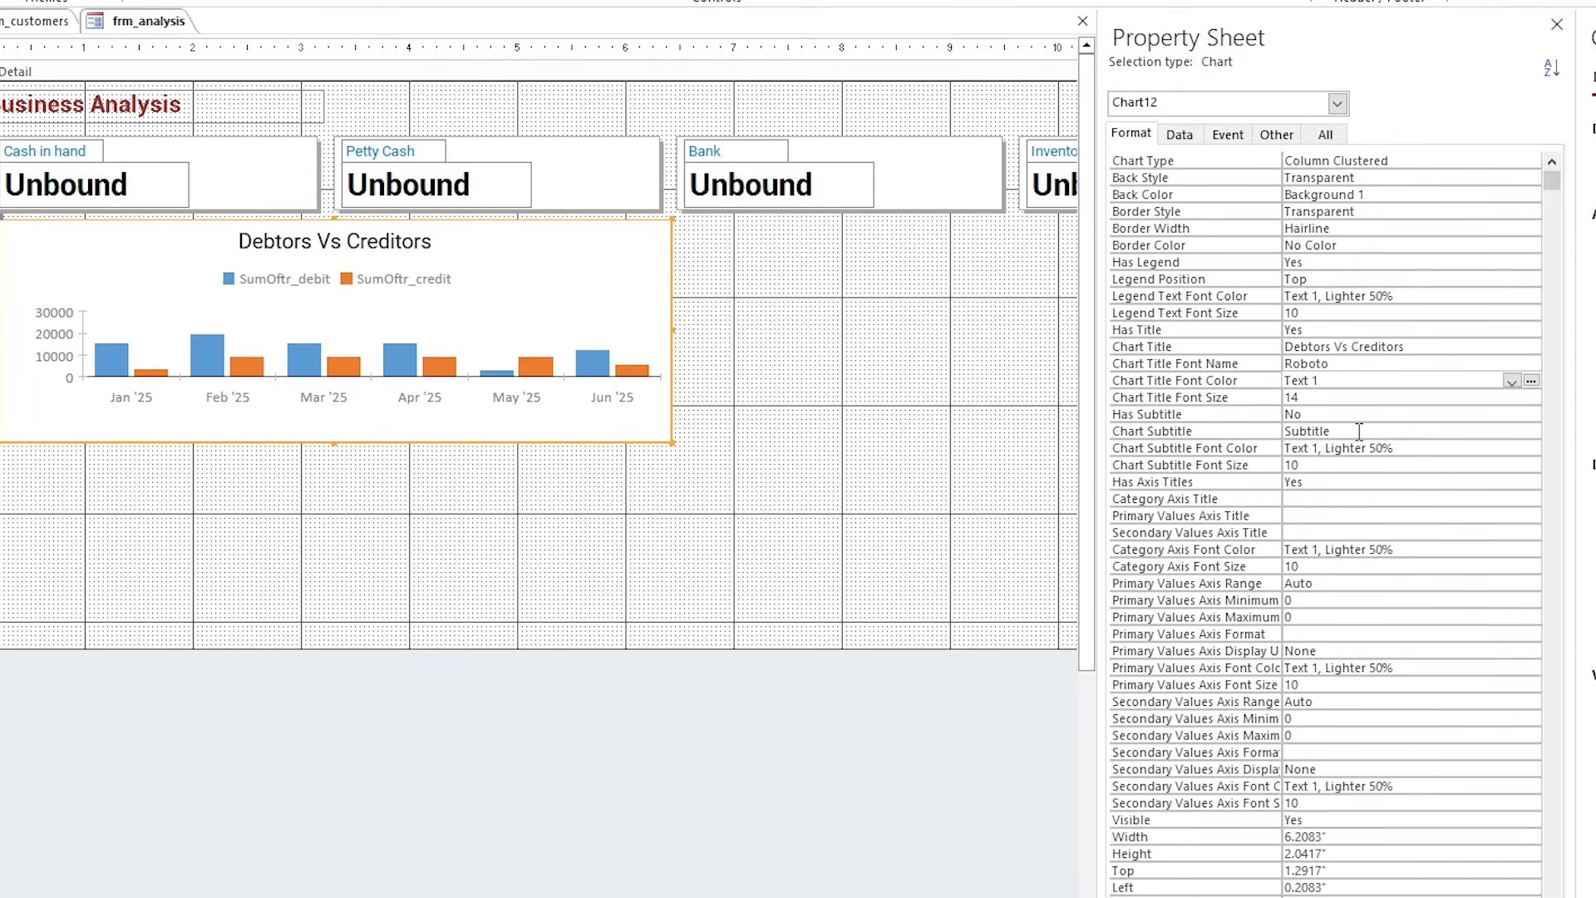
# Keep the legend shown at the bottom and make the chart taller.
pyautogui.click(1319, 262)
pyautogui.click(1531, 263)
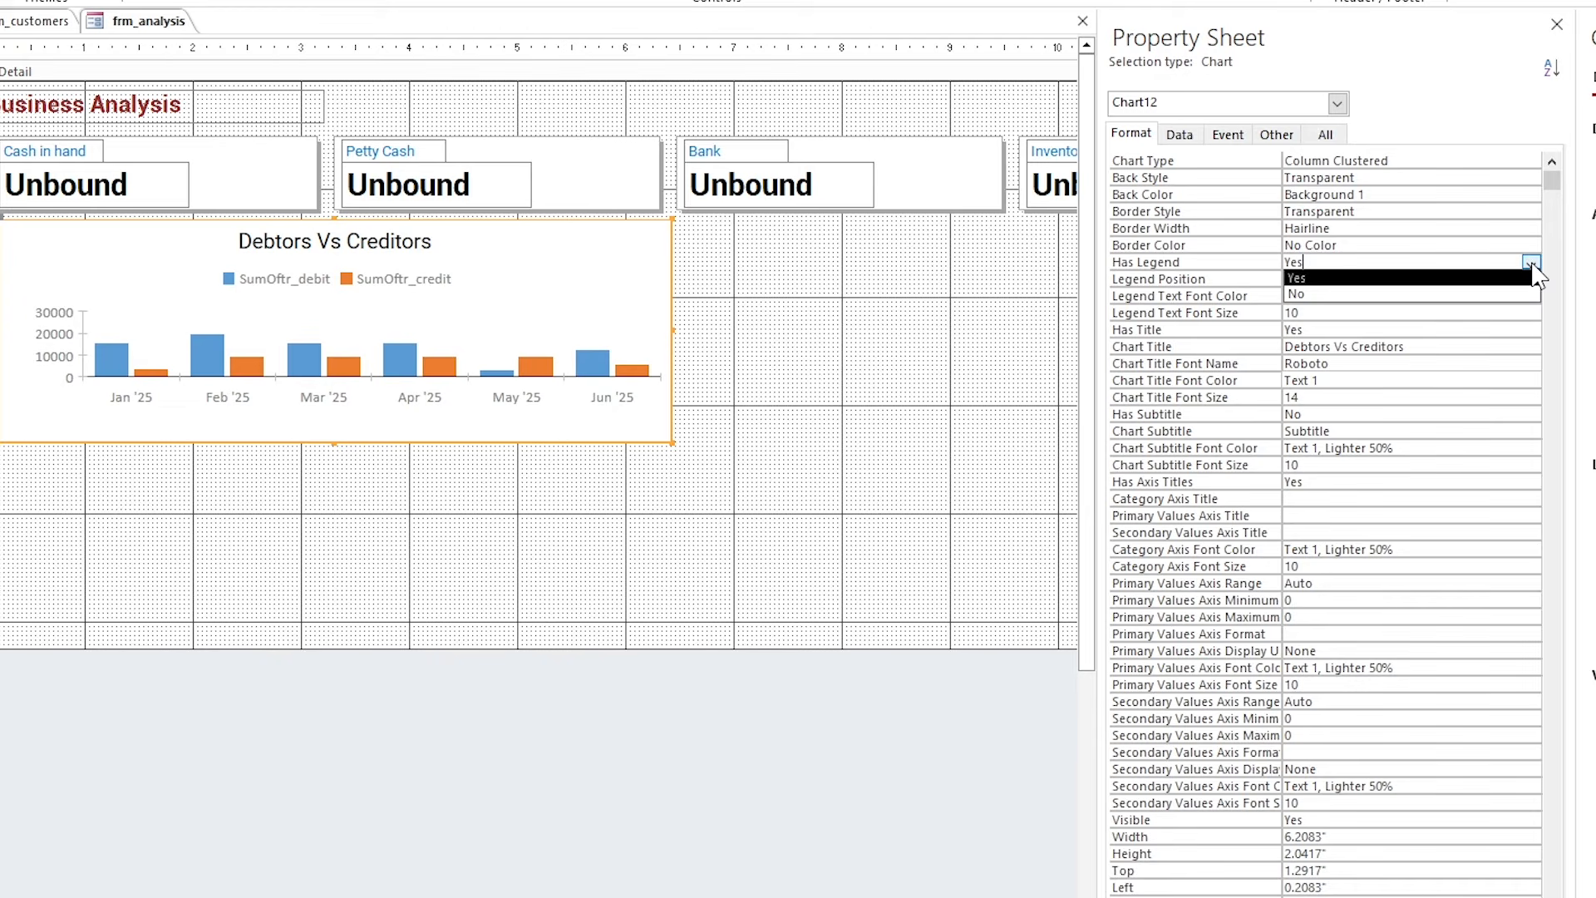
pyautogui.click(1532, 277)
pyautogui.click(1531, 279)
pyautogui.click(1417, 346)
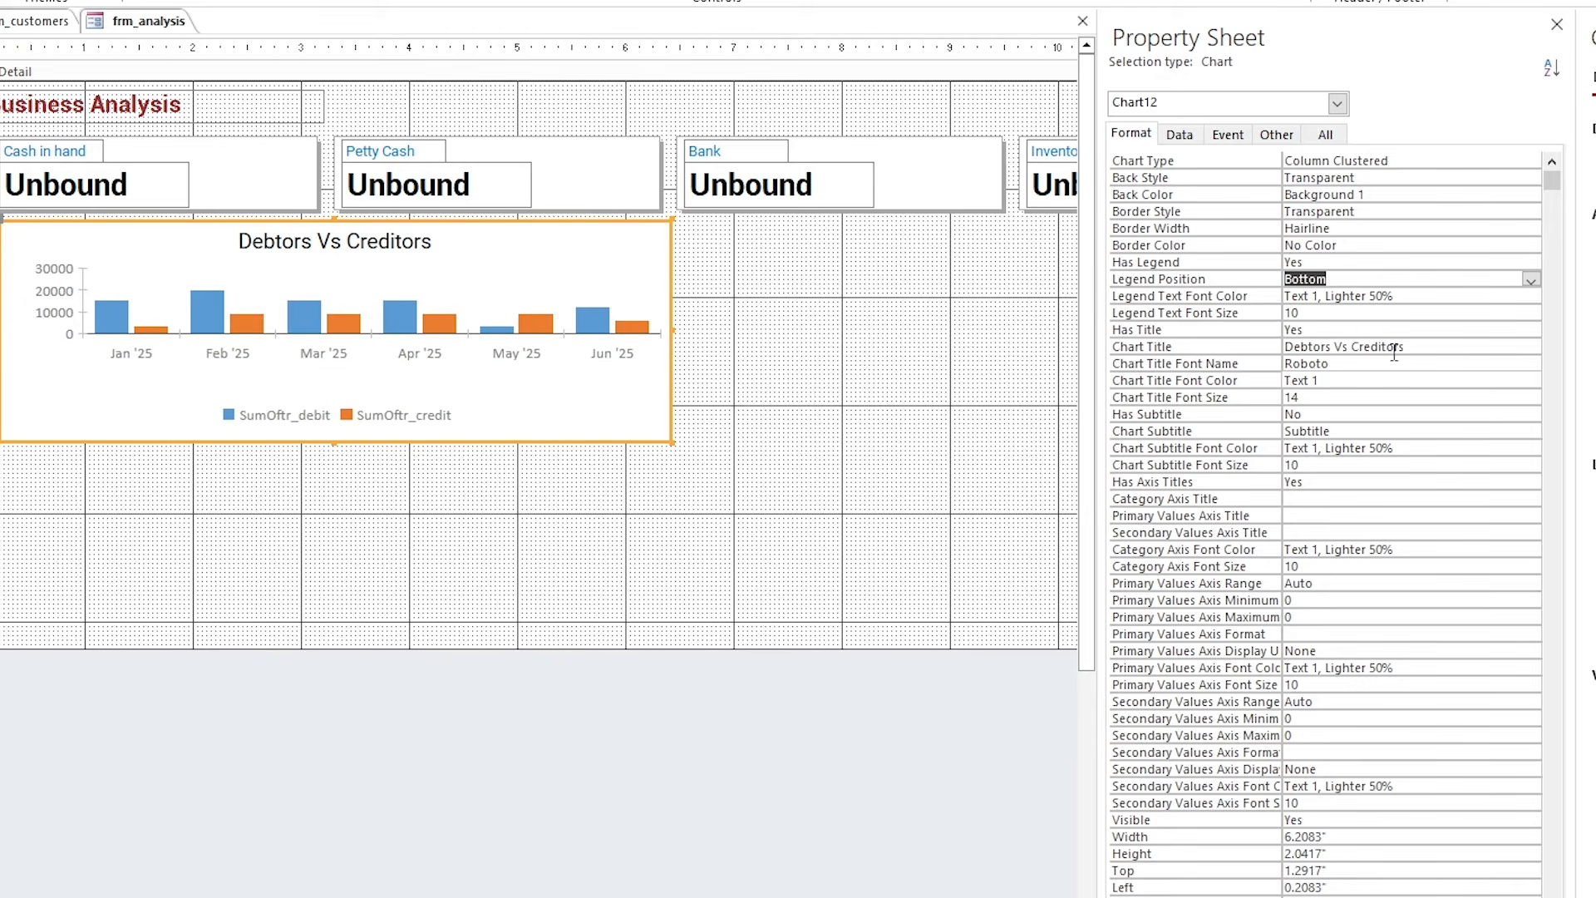
pyautogui.moveTo(333, 442); pyautogui.dragTo(334, 509)
pyautogui.click(636, 299)
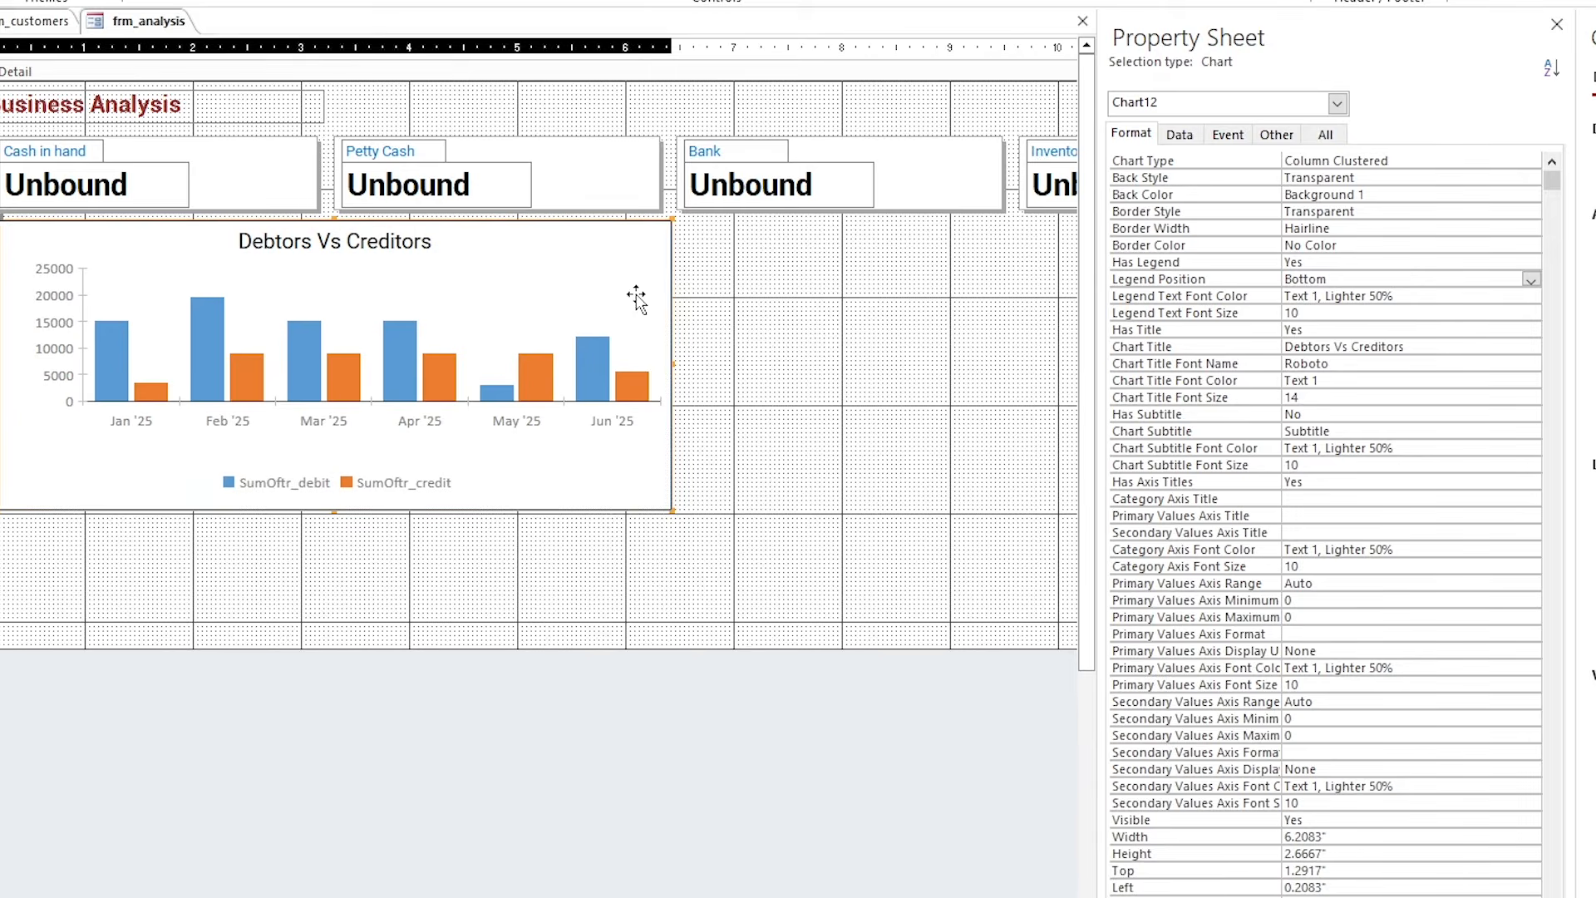
# Set the subtitle, category axis and value axis font colours to Text 1.
pyautogui.click(1377, 449)
pyautogui.click(1512, 449)
pyautogui.click(1334, 475)
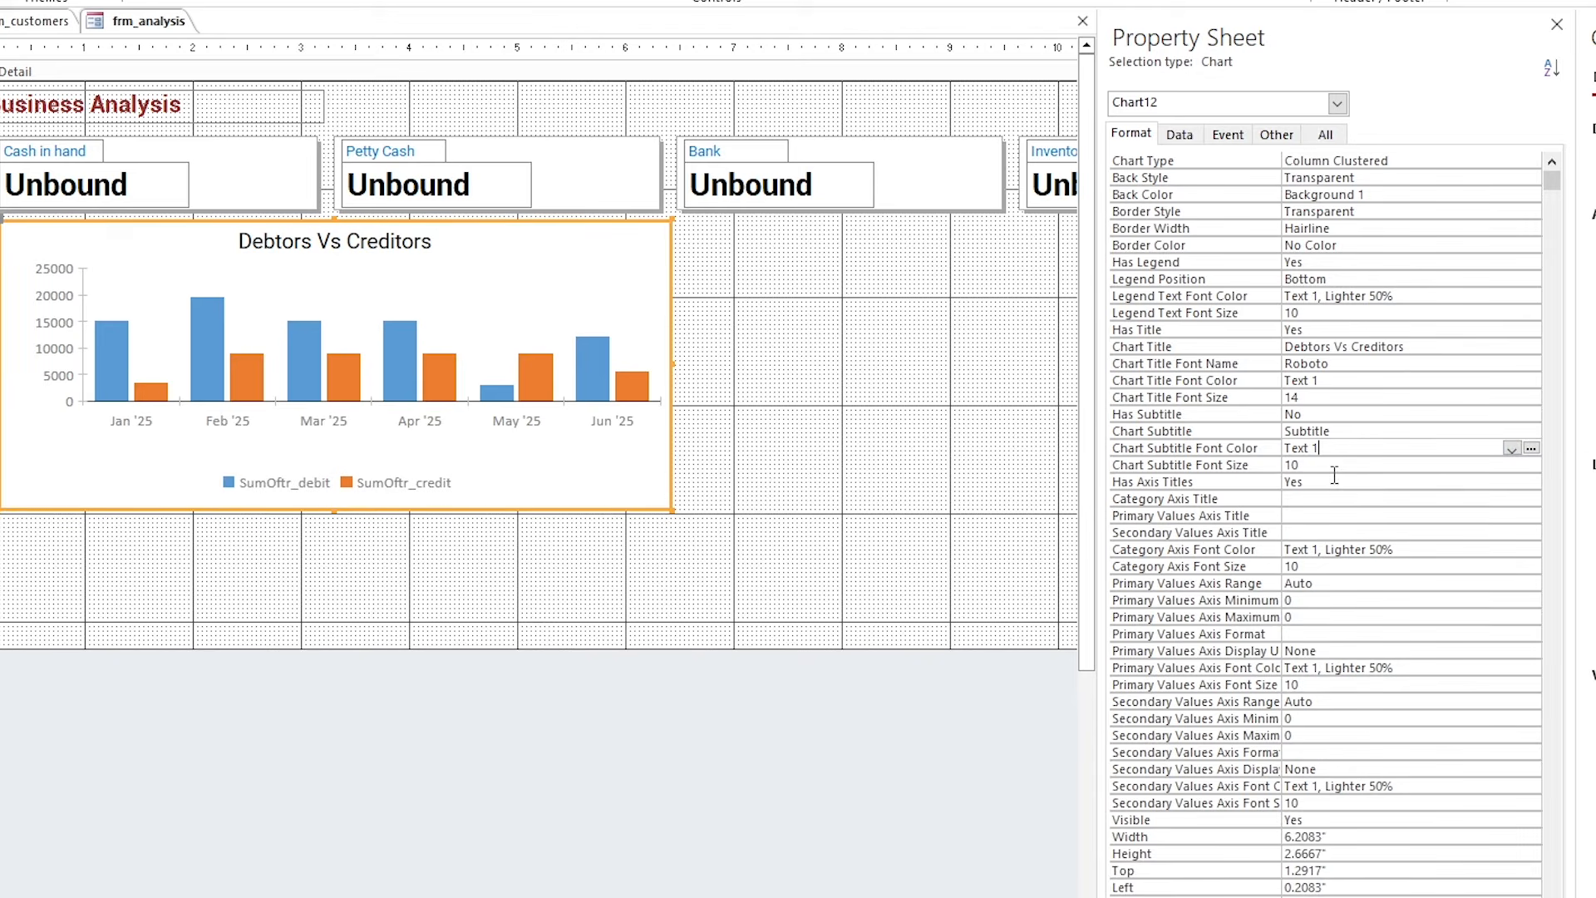
pyautogui.click(1329, 549)
pyautogui.click(1511, 549)
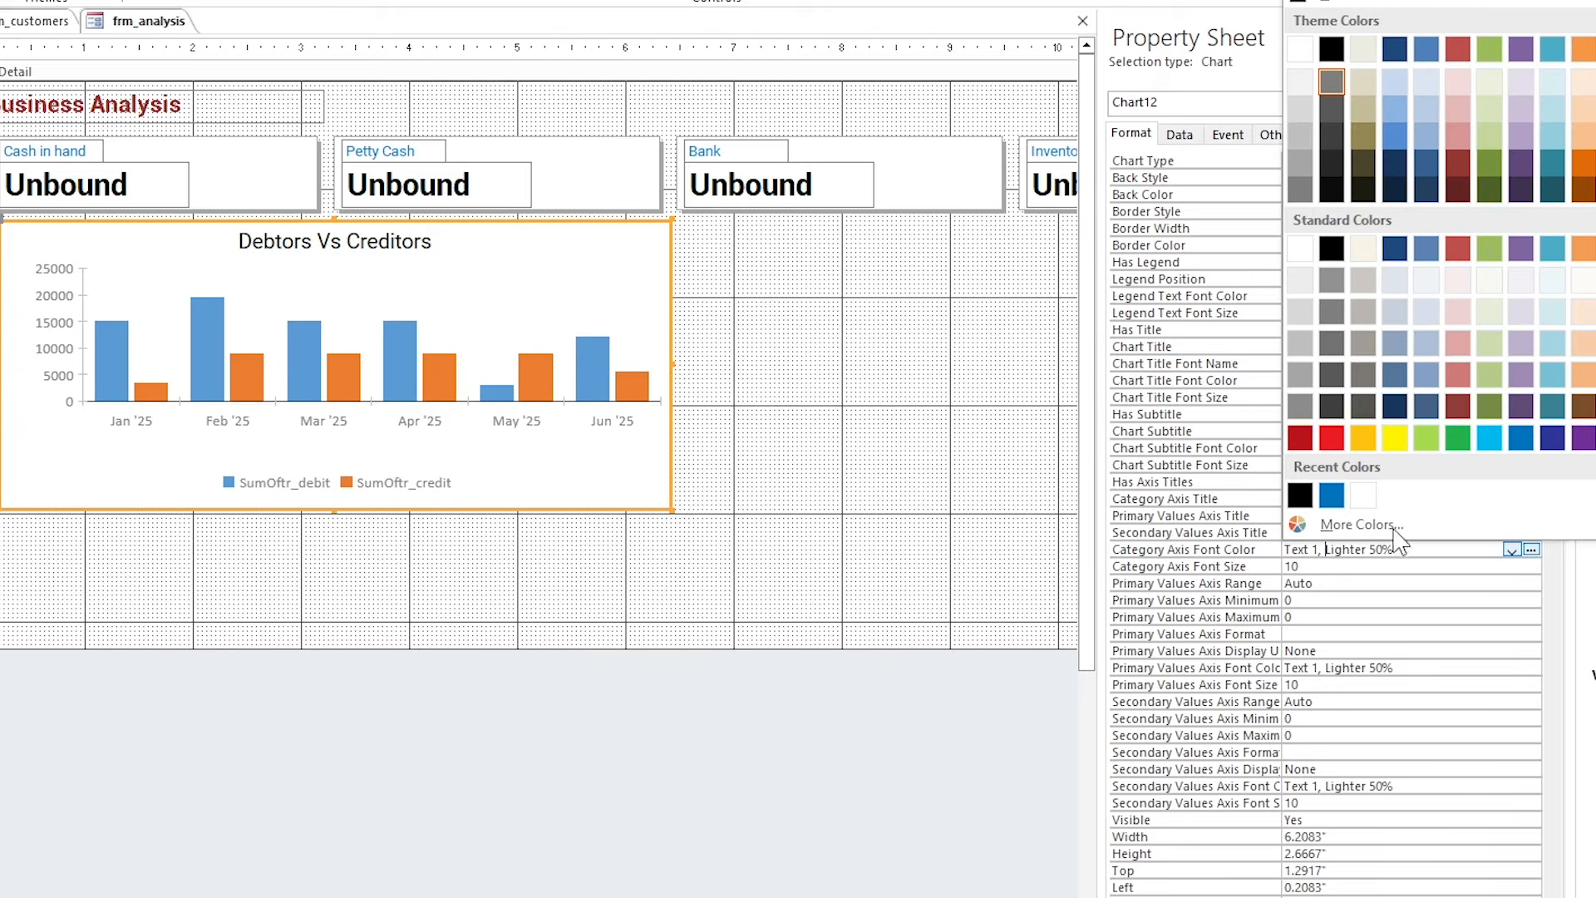
pyautogui.click(1337, 48)
pyautogui.click(1314, 668)
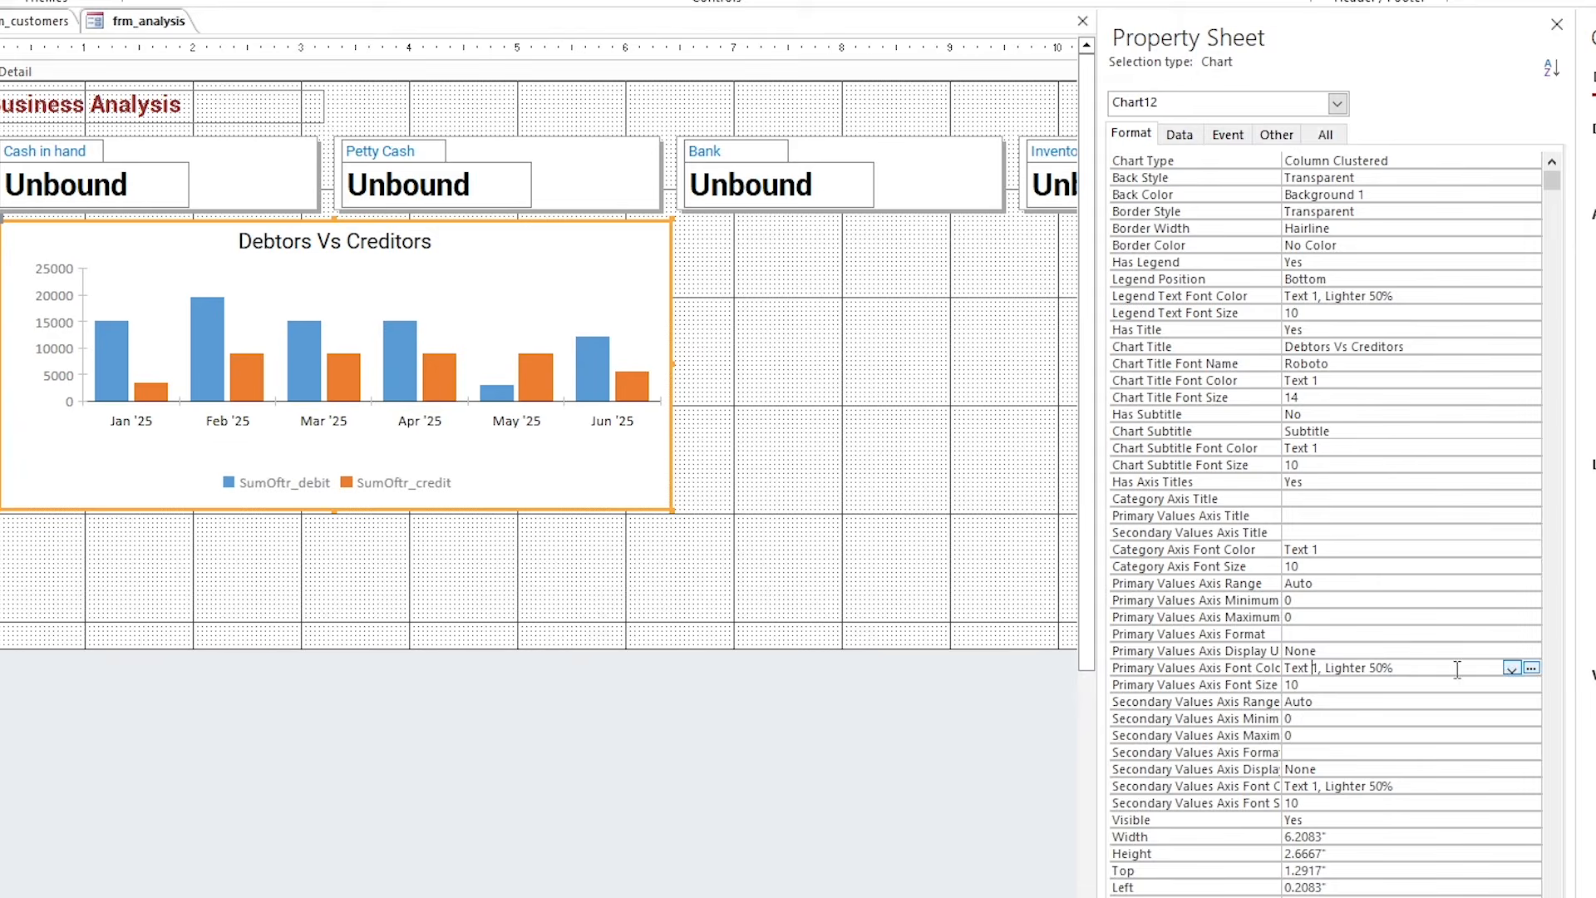
pyautogui.click(1511, 668)
pyautogui.click(1340, 169)
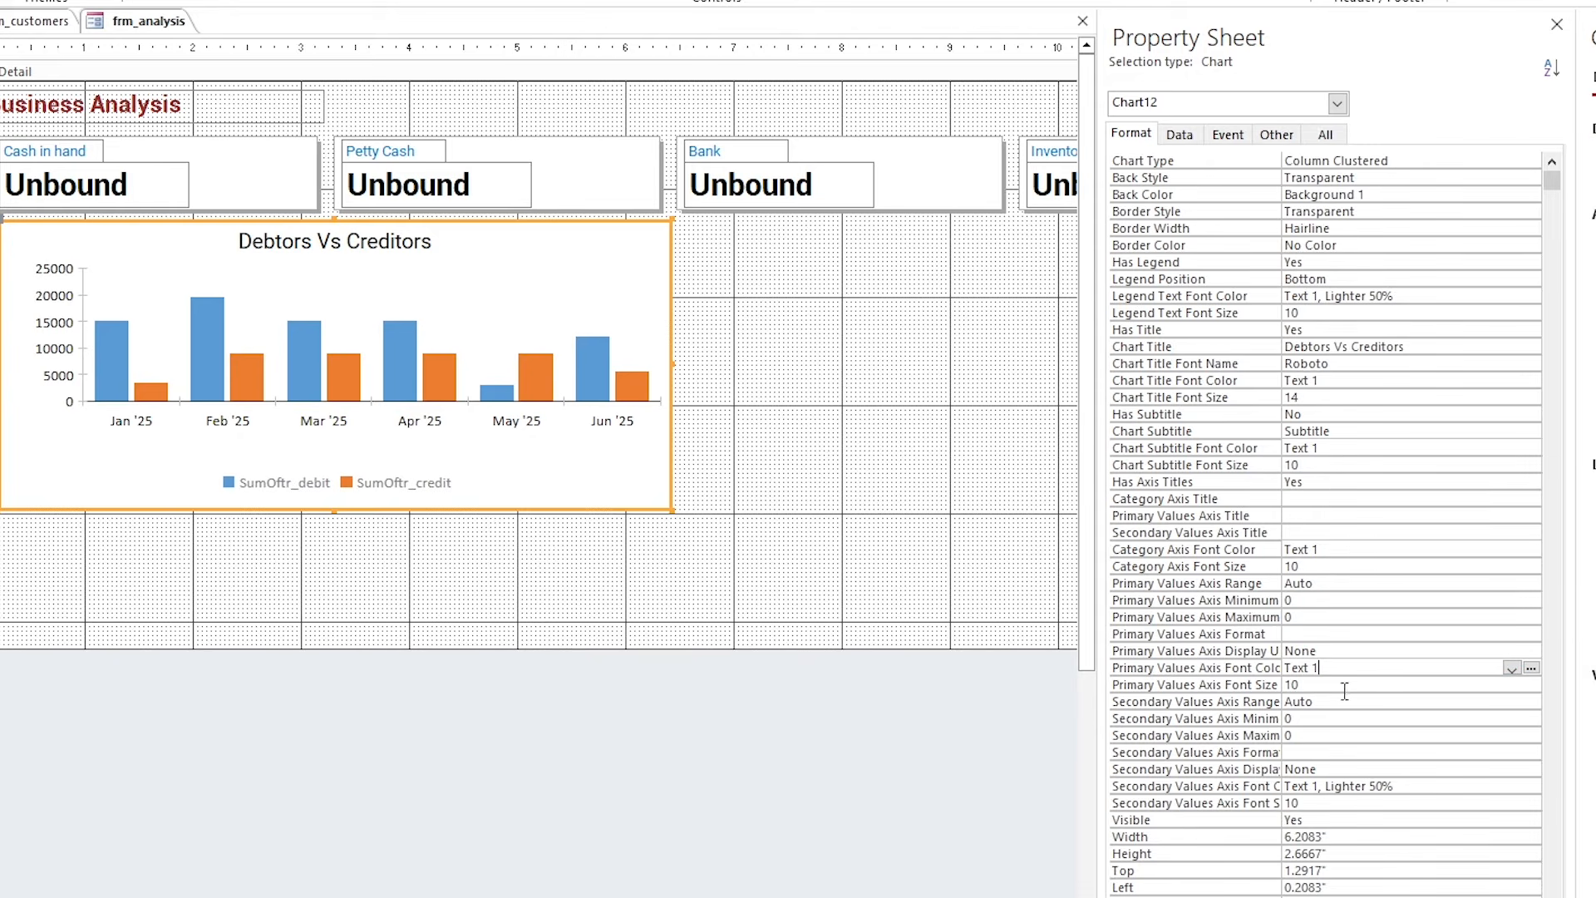
# Show the value axis in Hundreds.
pyautogui.click(1297, 534)
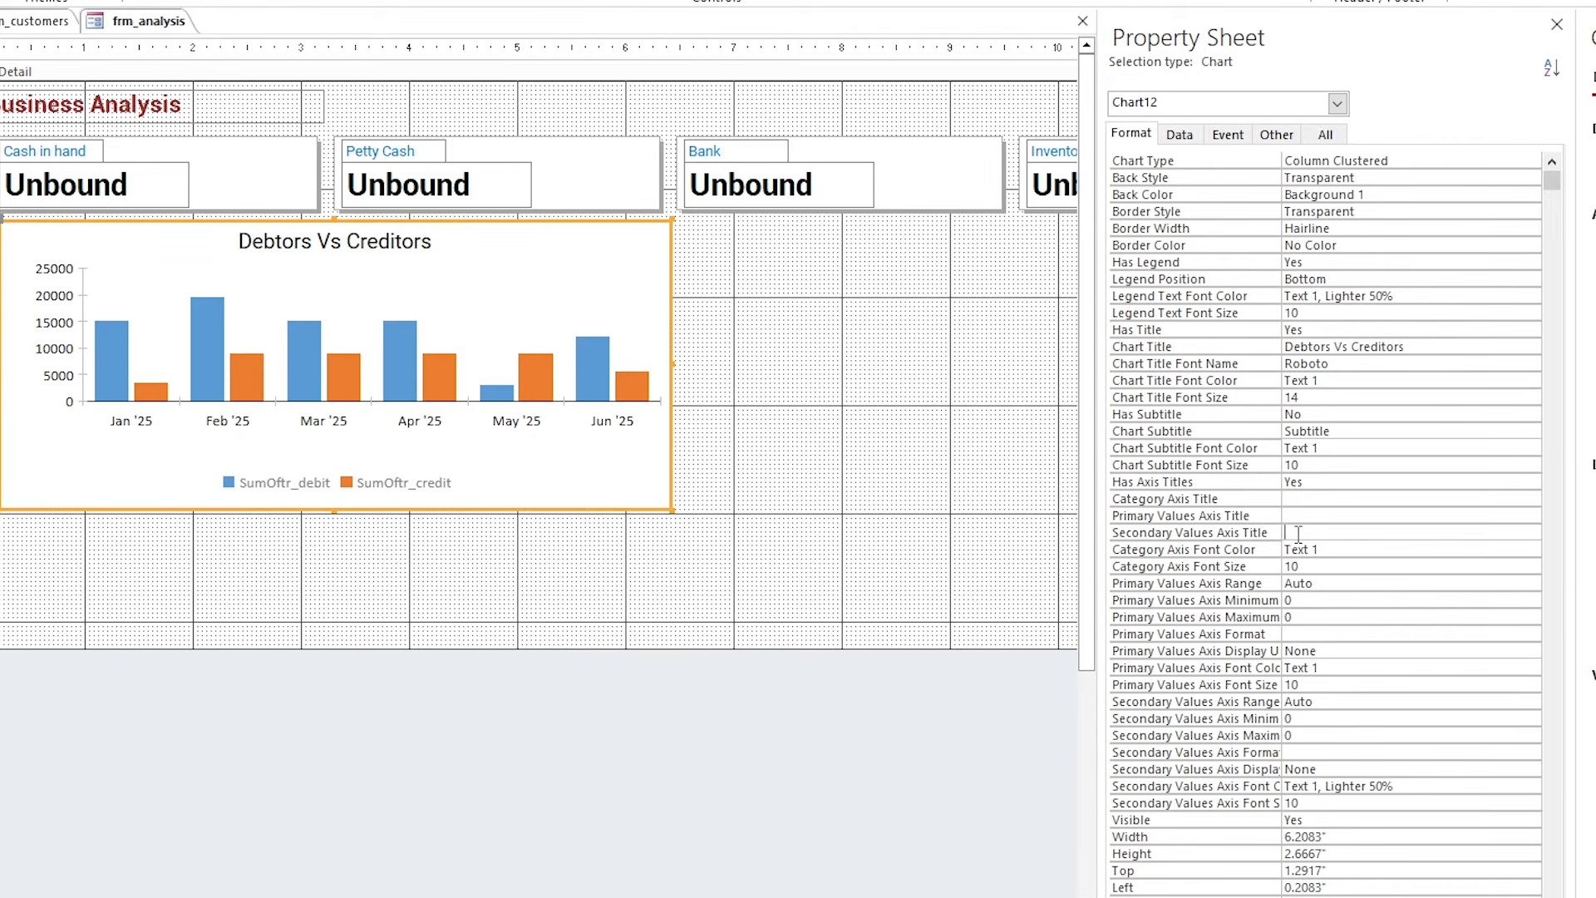
pyautogui.click(1302, 649)
pyautogui.click(1530, 651)
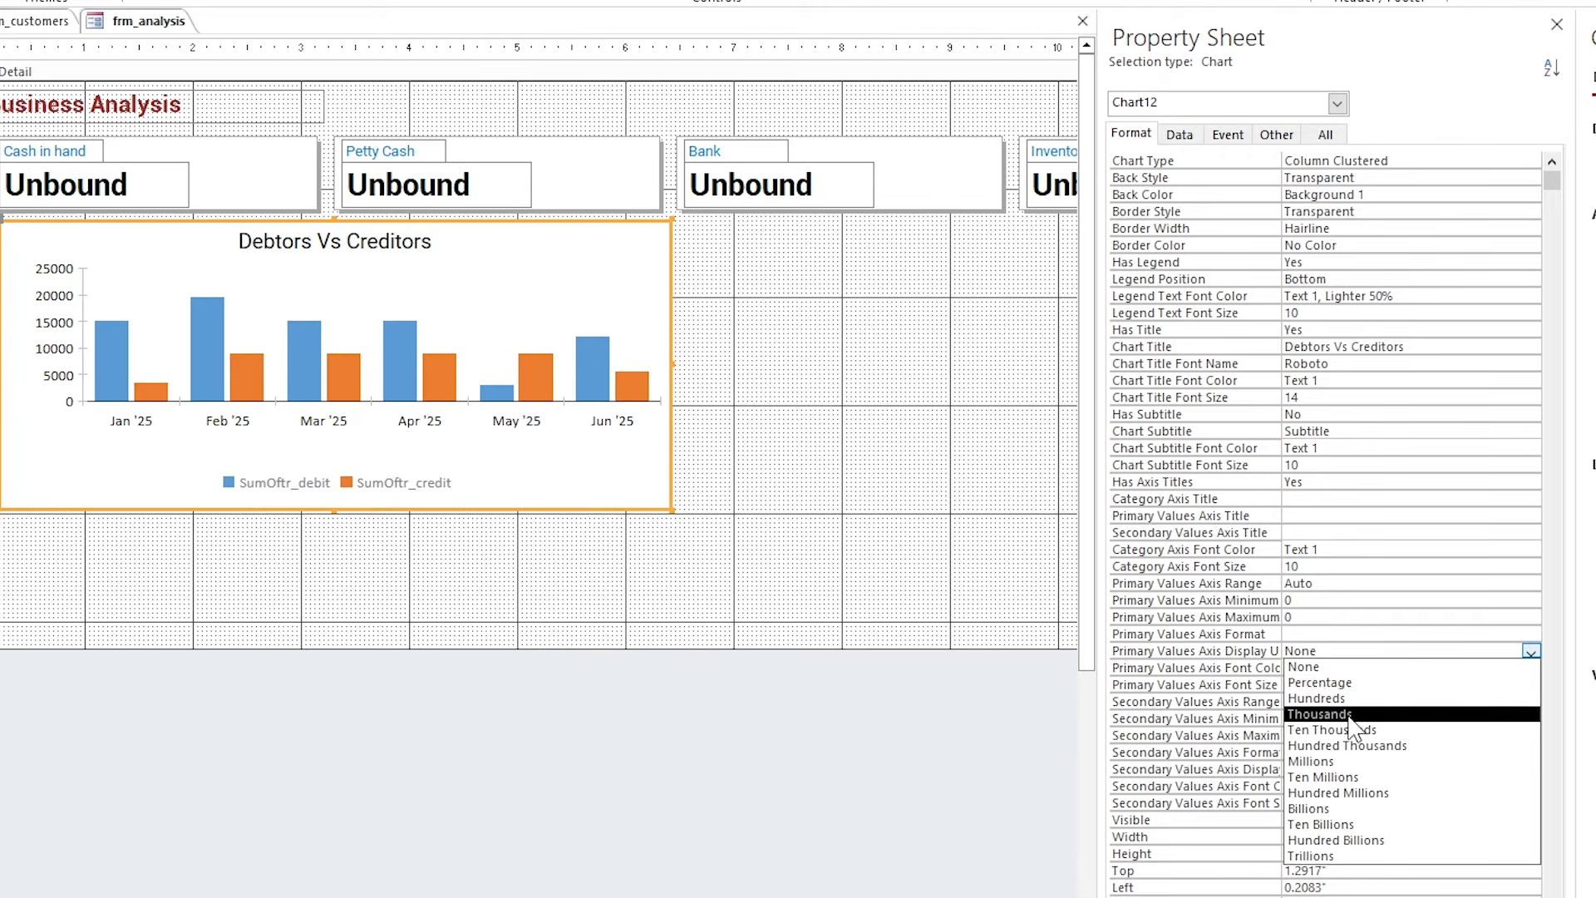
pyautogui.click(1318, 698)
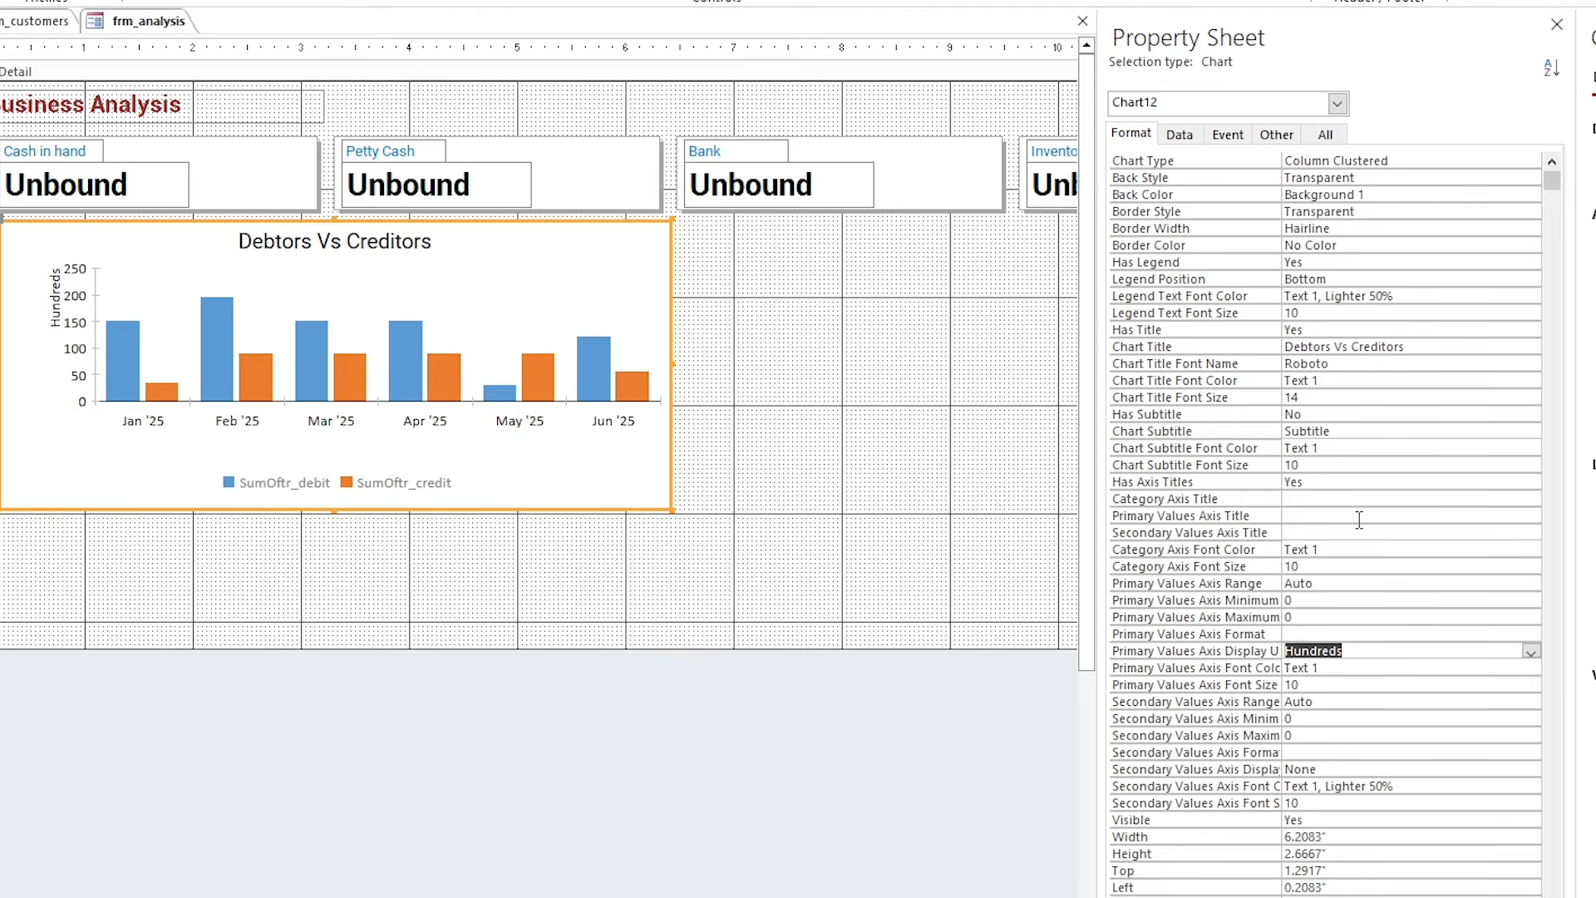
pyautogui.click(1363, 657)
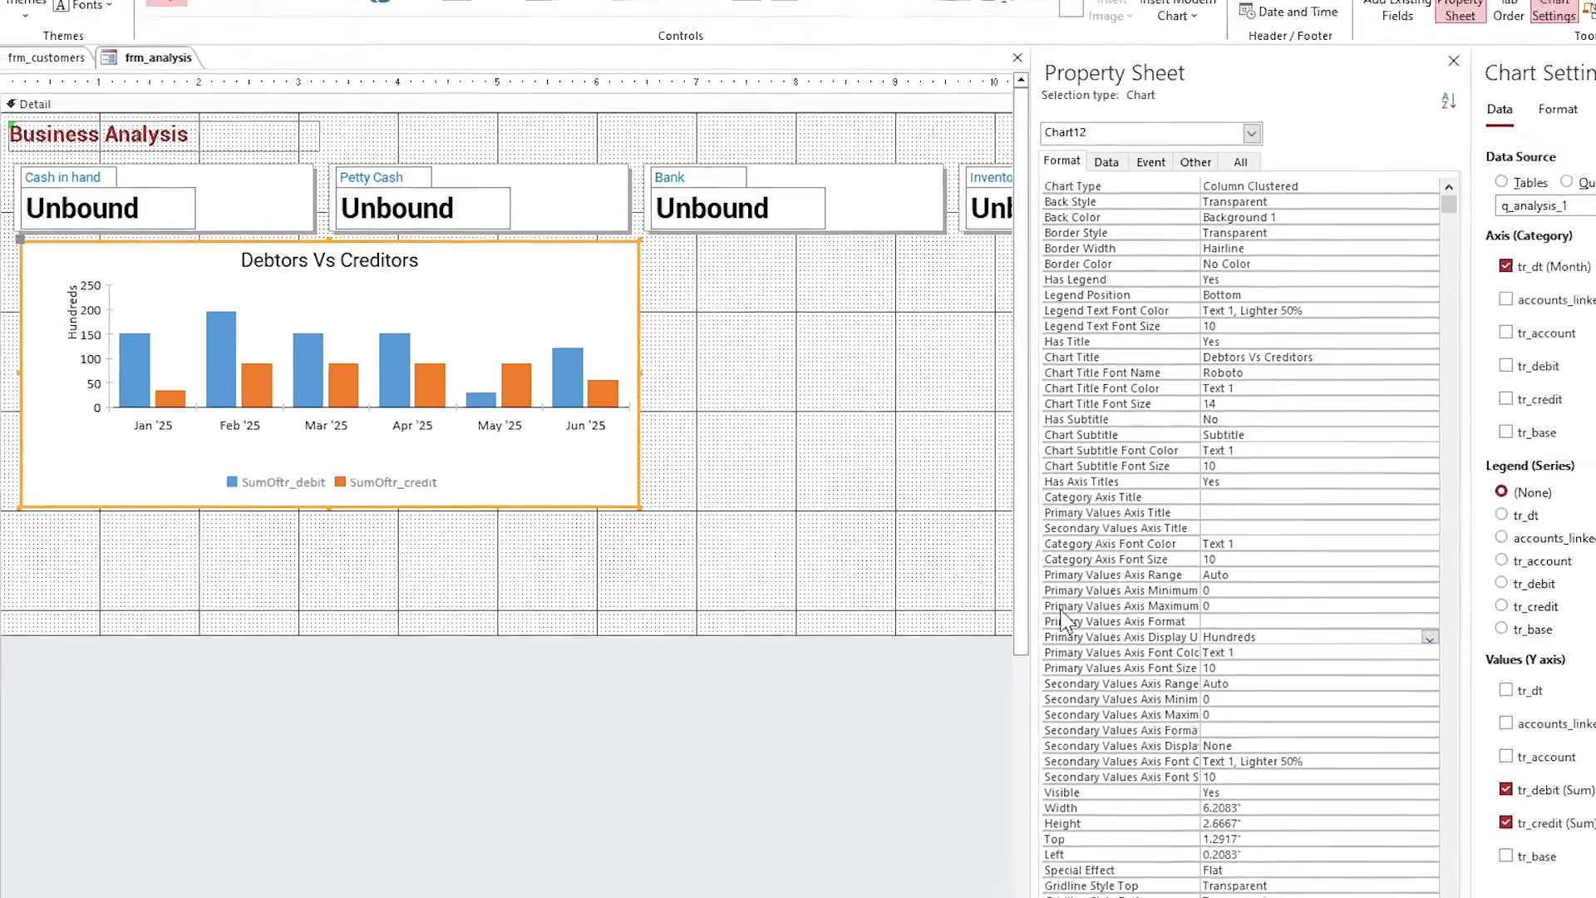
pyautogui.click(807, 458)
# Give the Detail section a #E6E6E6 light grey back colour.
pyautogui.click(522, 300)
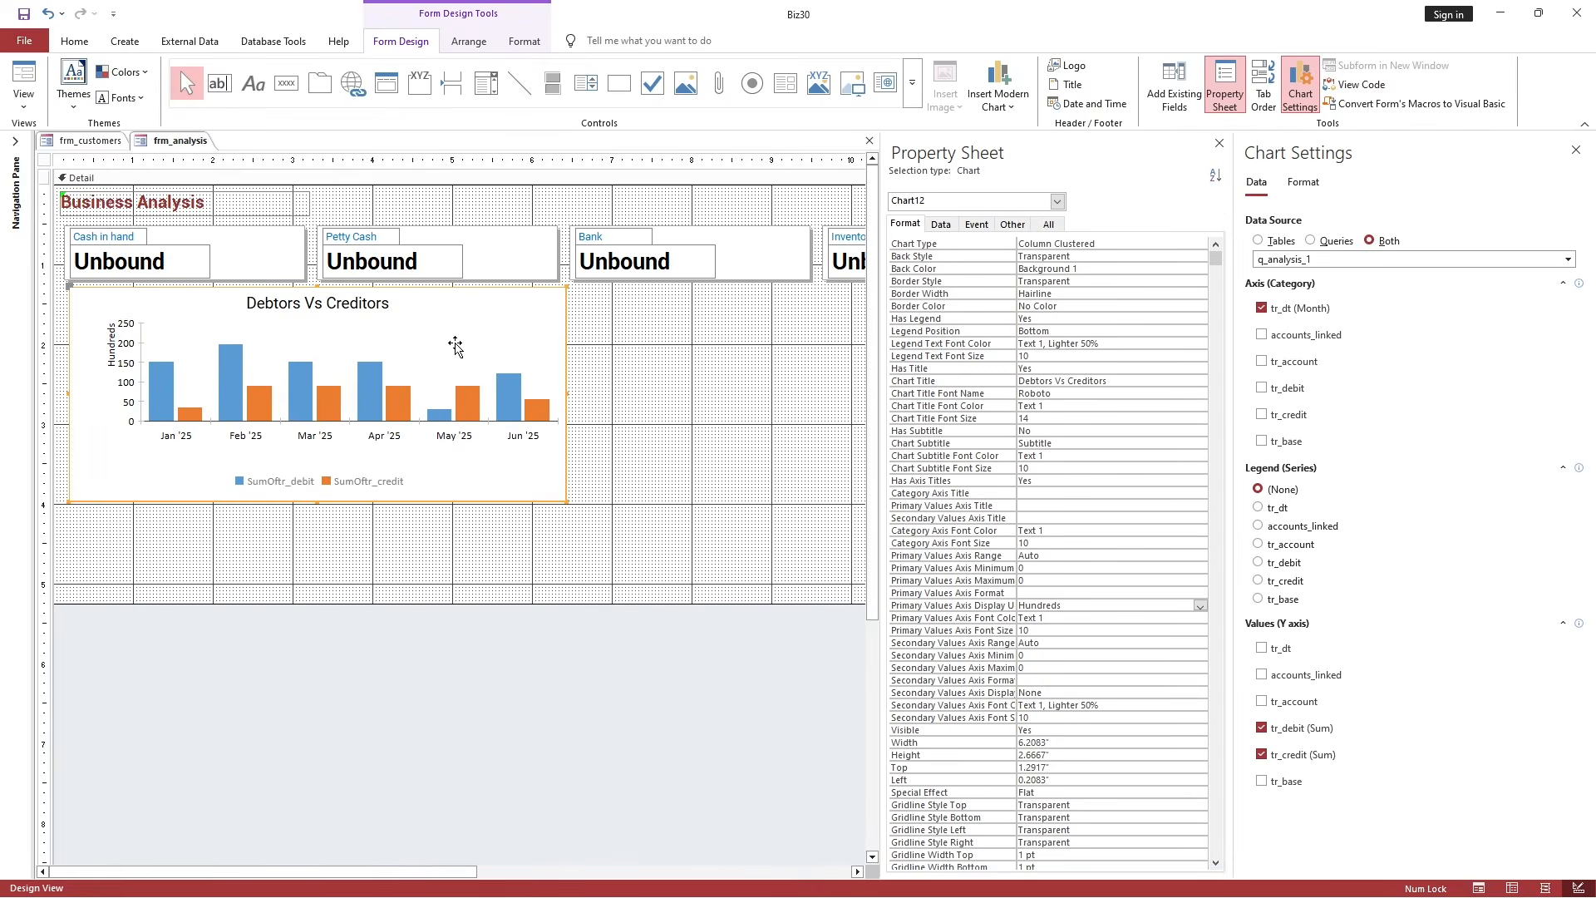
pyautogui.click(658, 354)
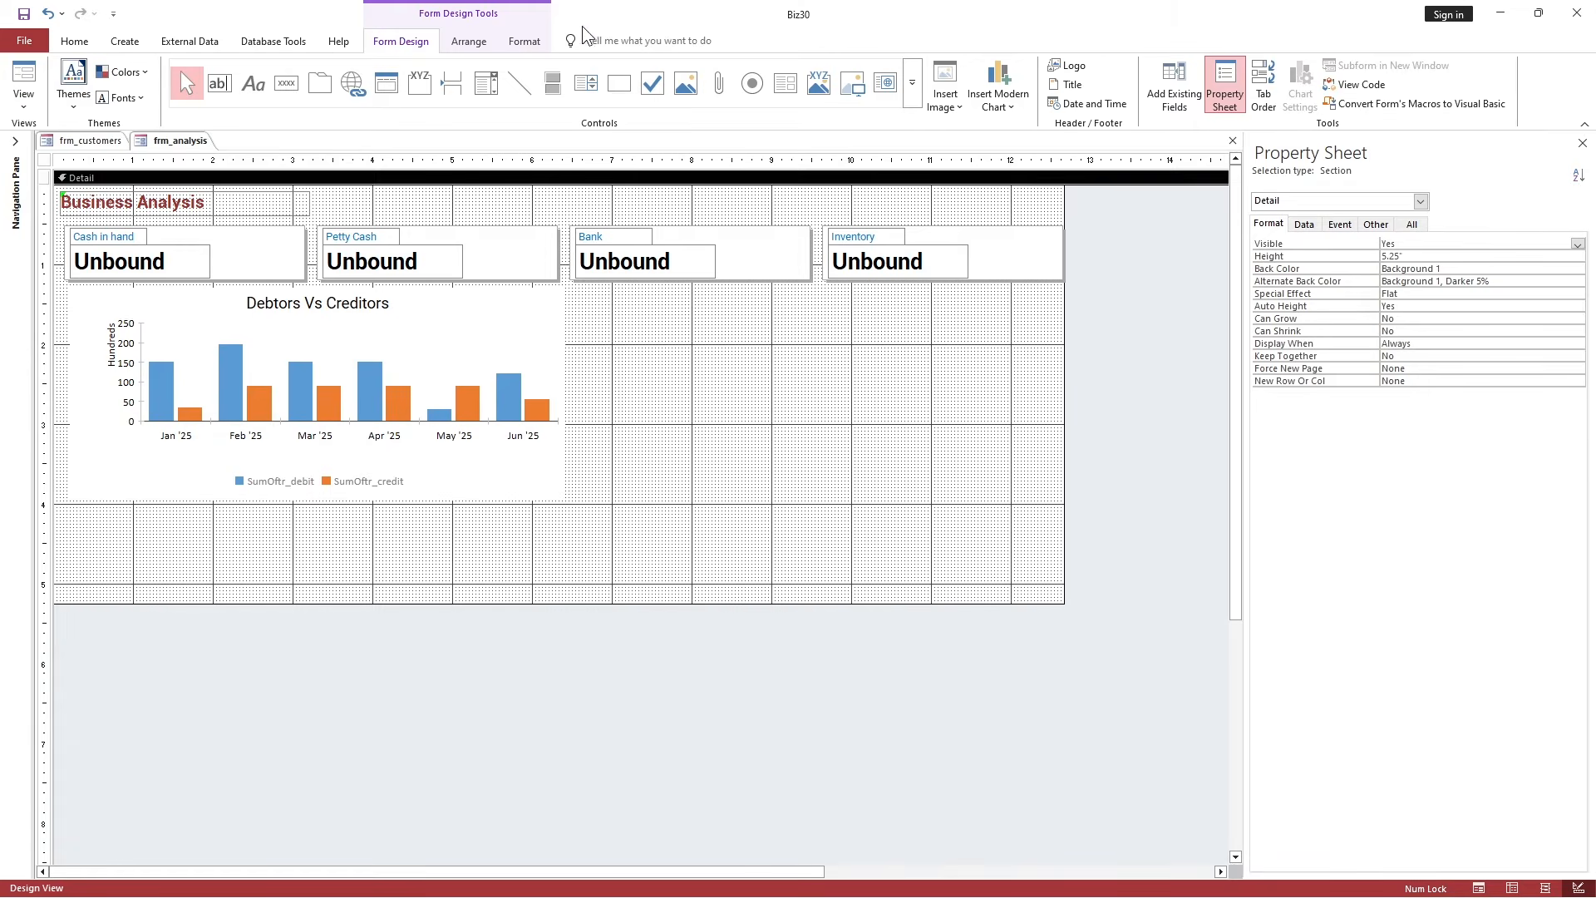
pyautogui.click(522, 41)
pyautogui.click(748, 65)
pyautogui.click(730, 285)
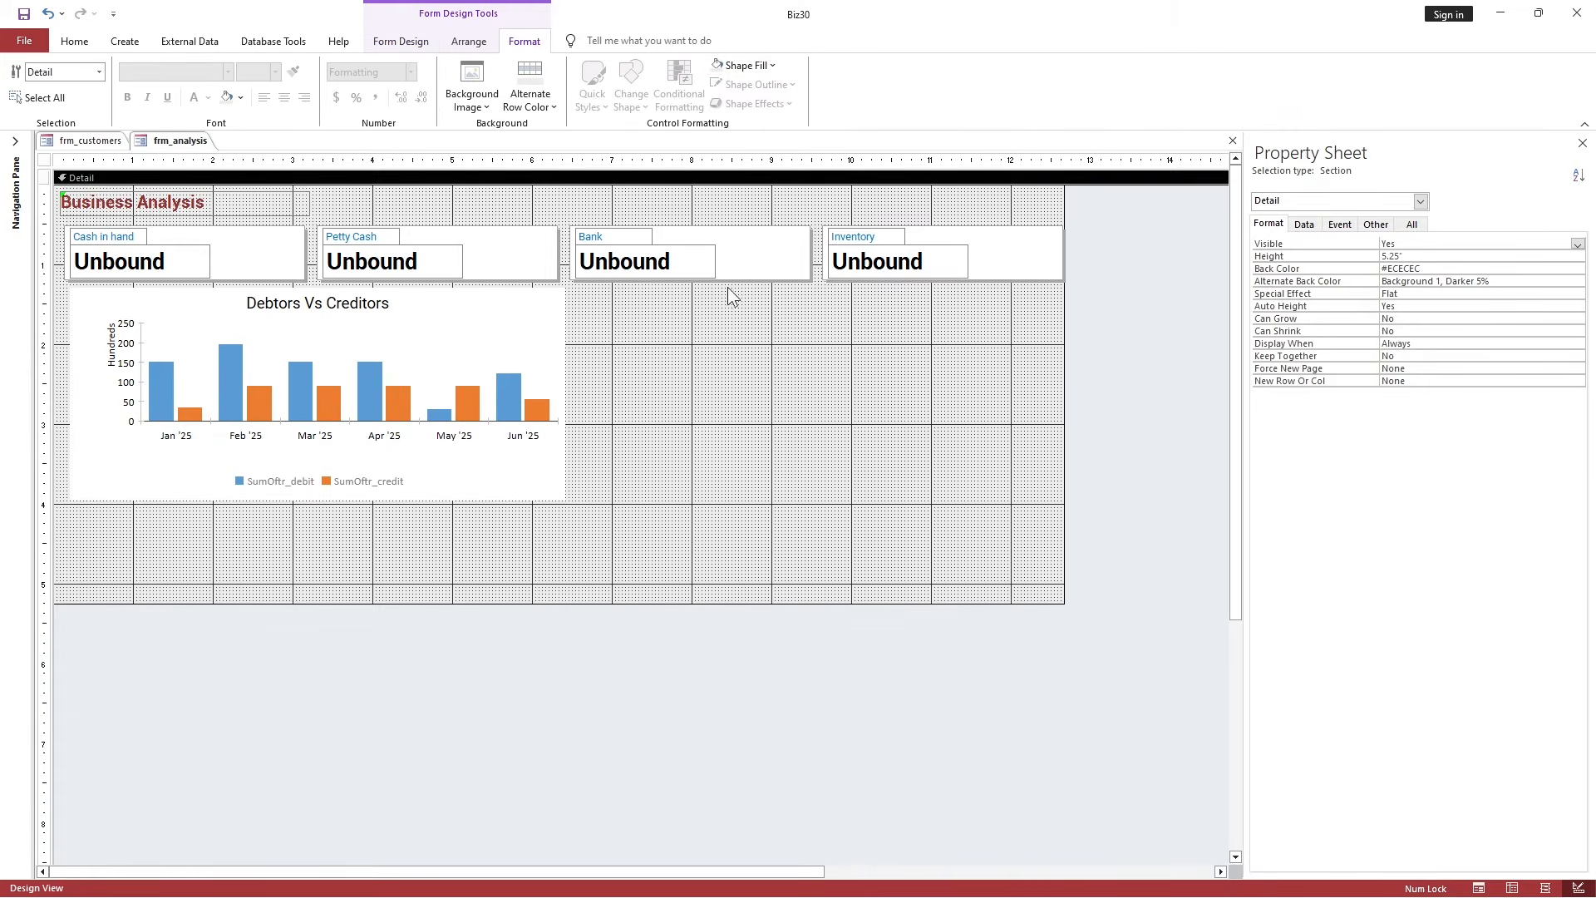
pyautogui.click(742, 65)
pyautogui.click(733, 67)
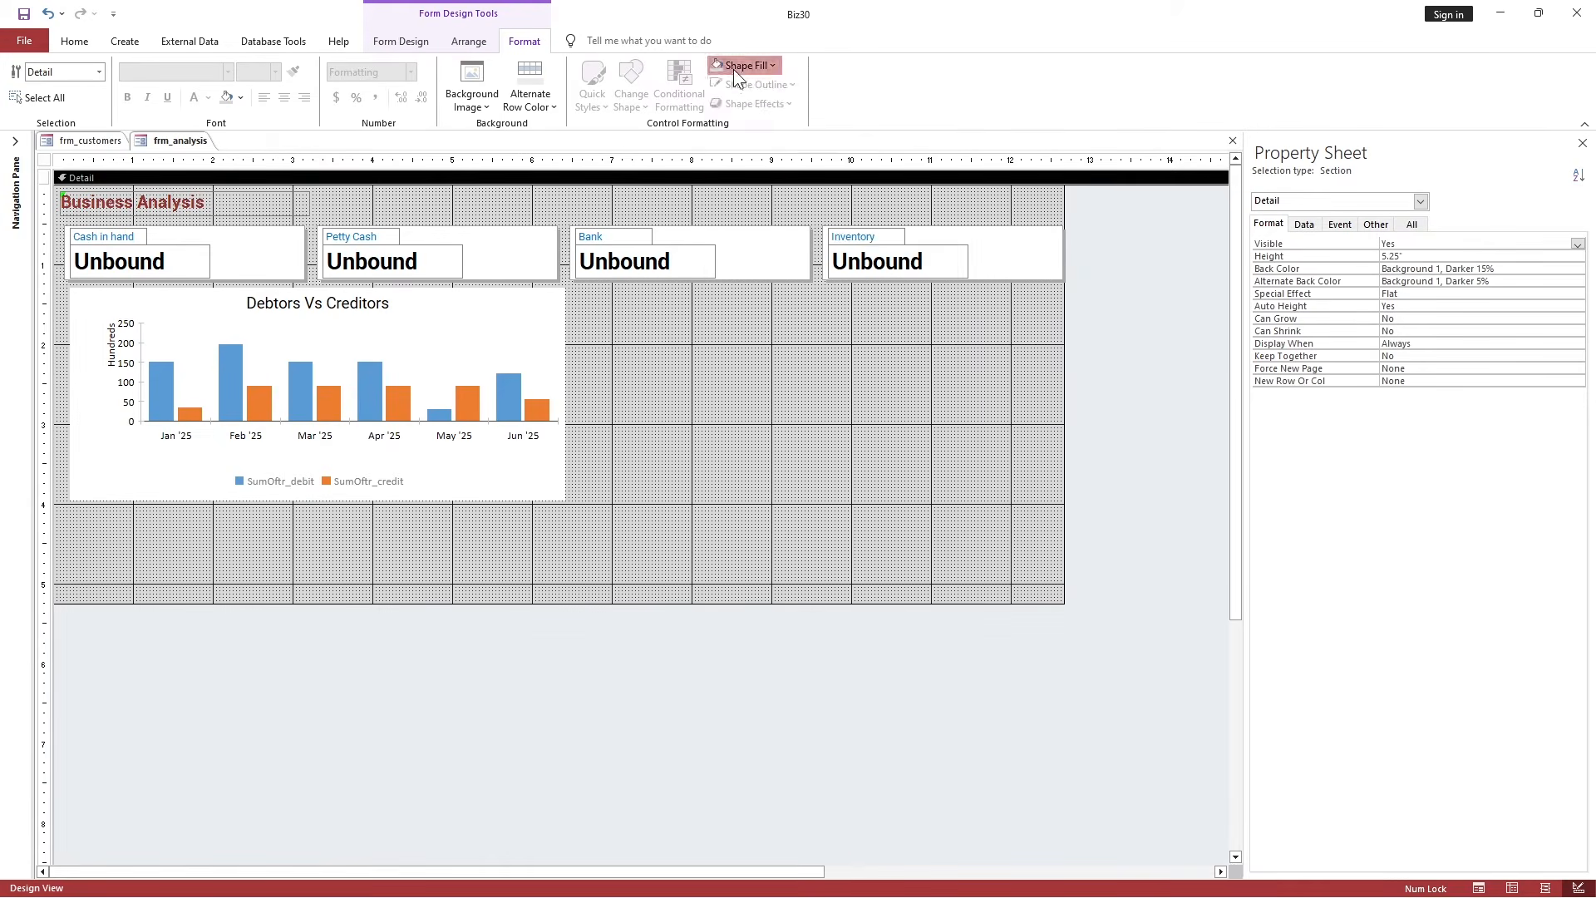
pyautogui.click(733, 67)
pyautogui.click(773, 497)
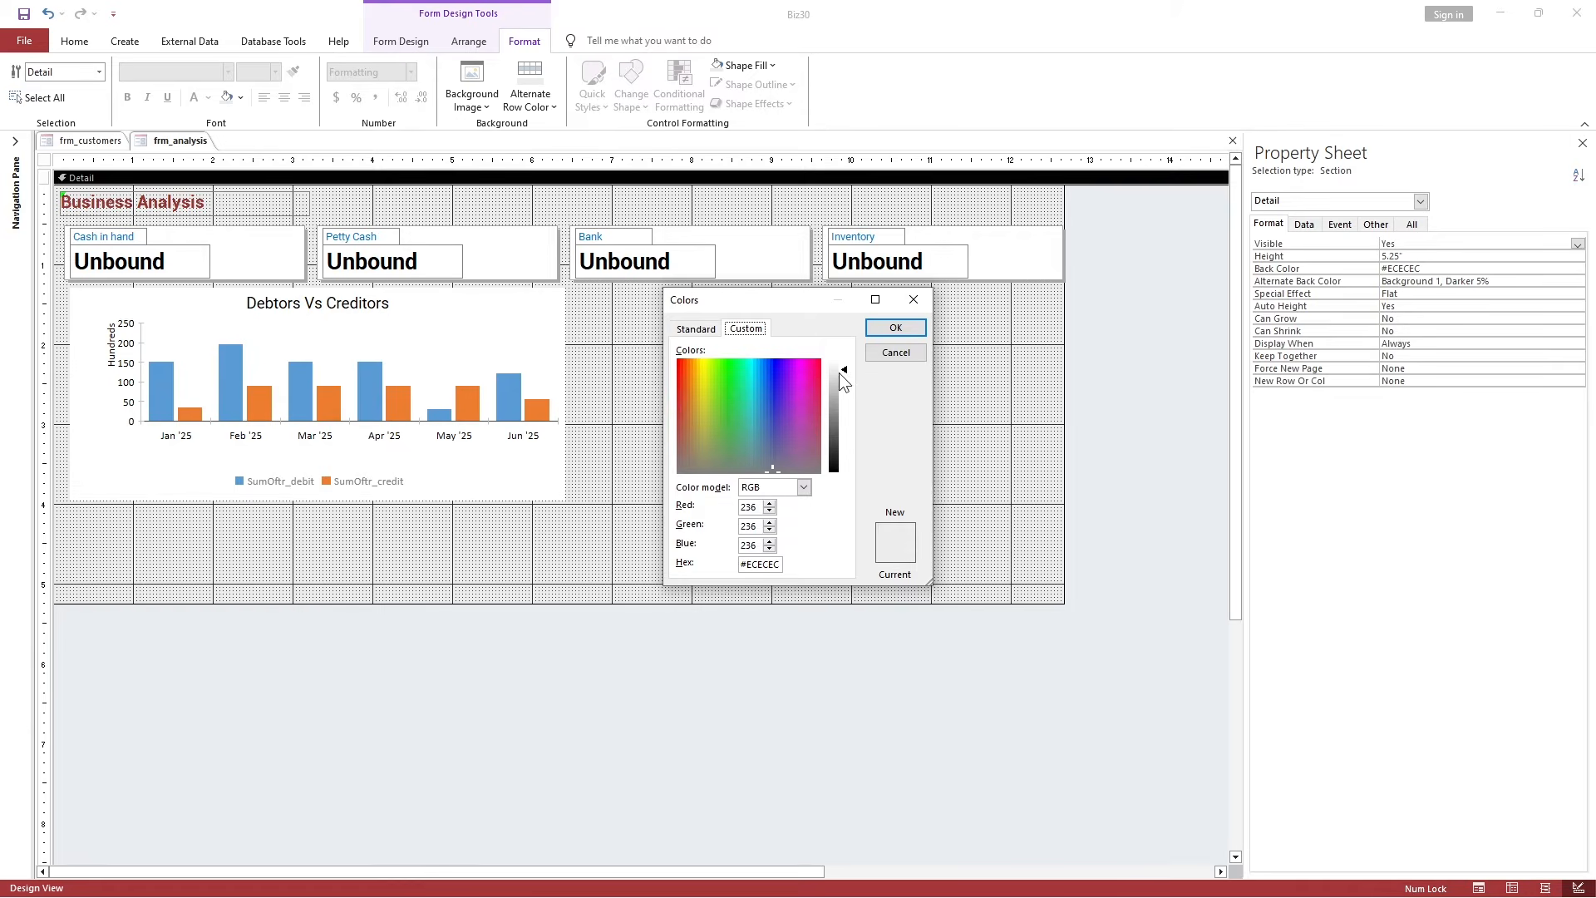
pyautogui.click(895, 327)
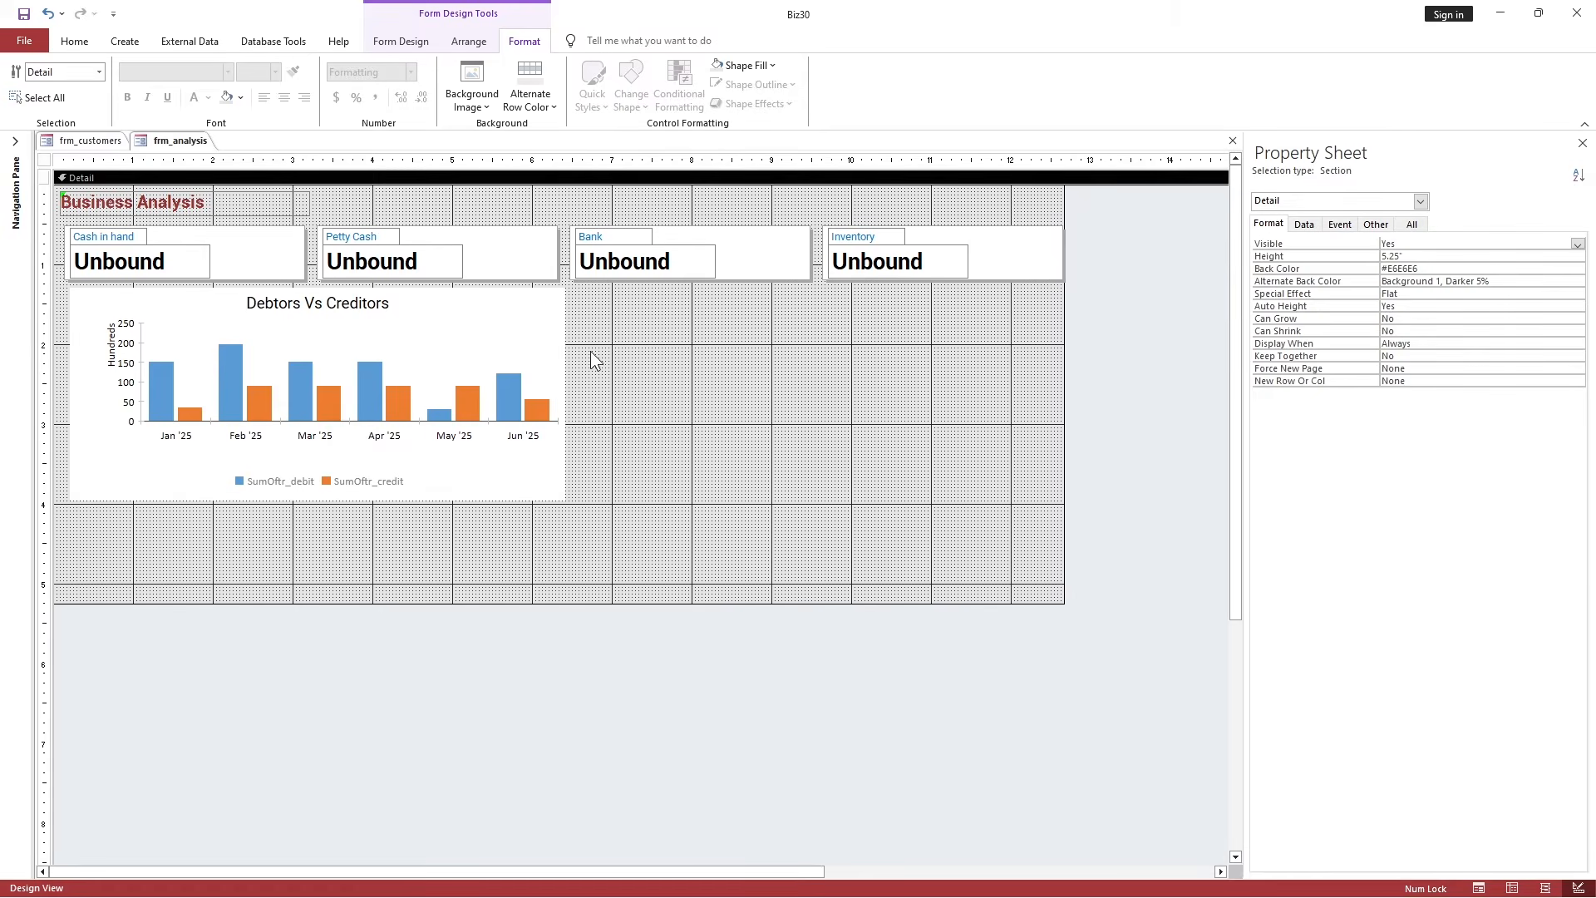
# Preview the dashboard's real balances in Form View, then return to Design View.
pyautogui.click(74, 41)
pyautogui.click(38, 83)
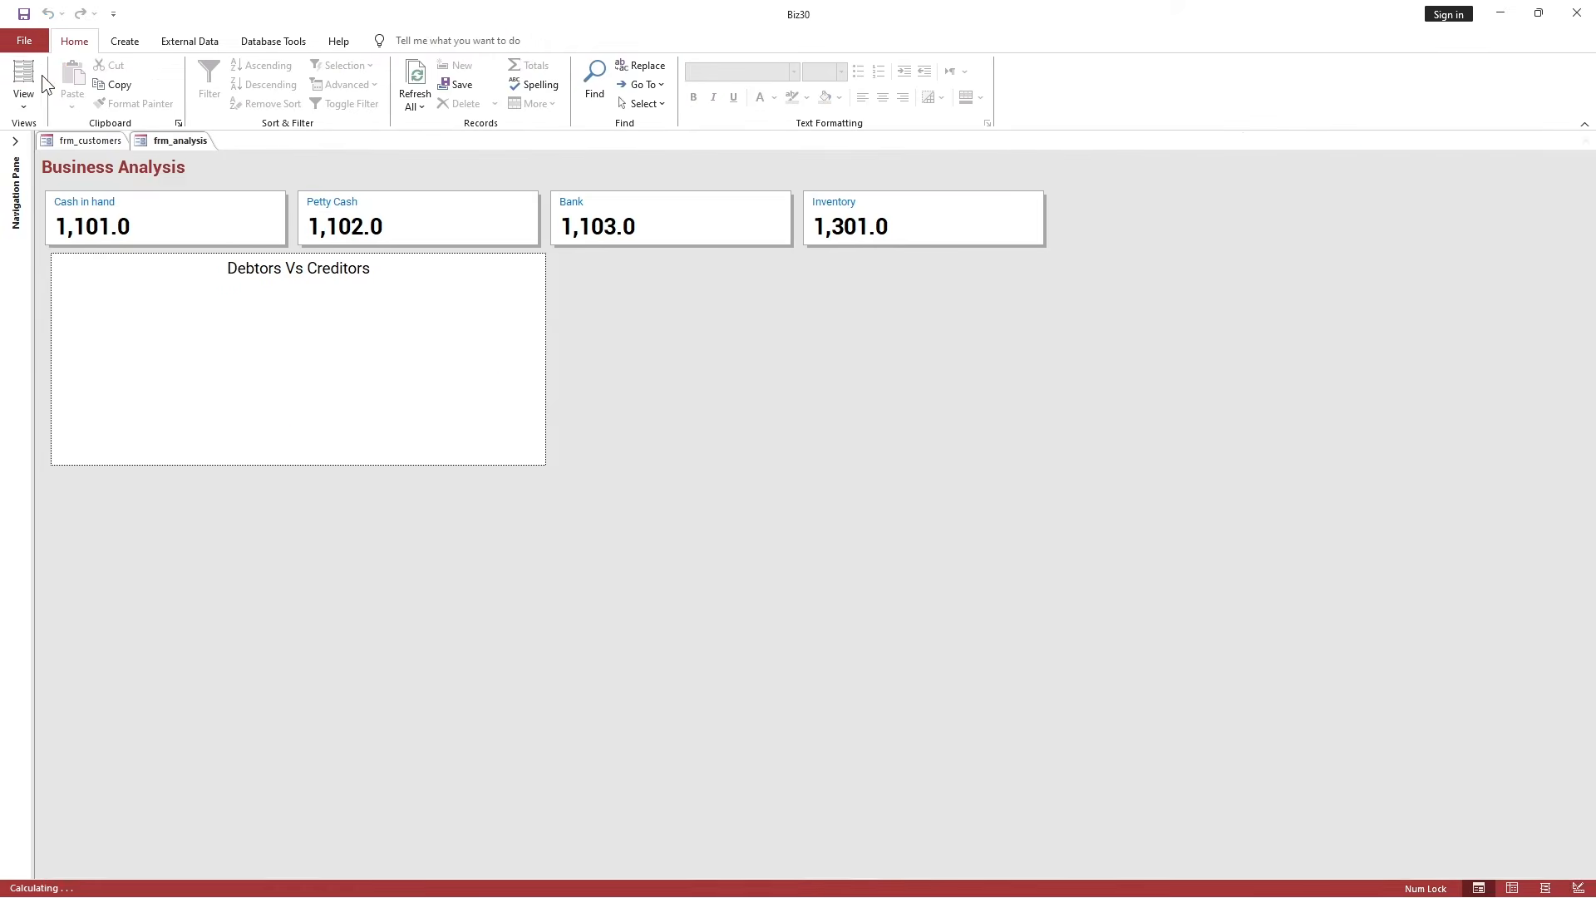
pyautogui.rightClick(190, 145)
pyautogui.click(239, 252)
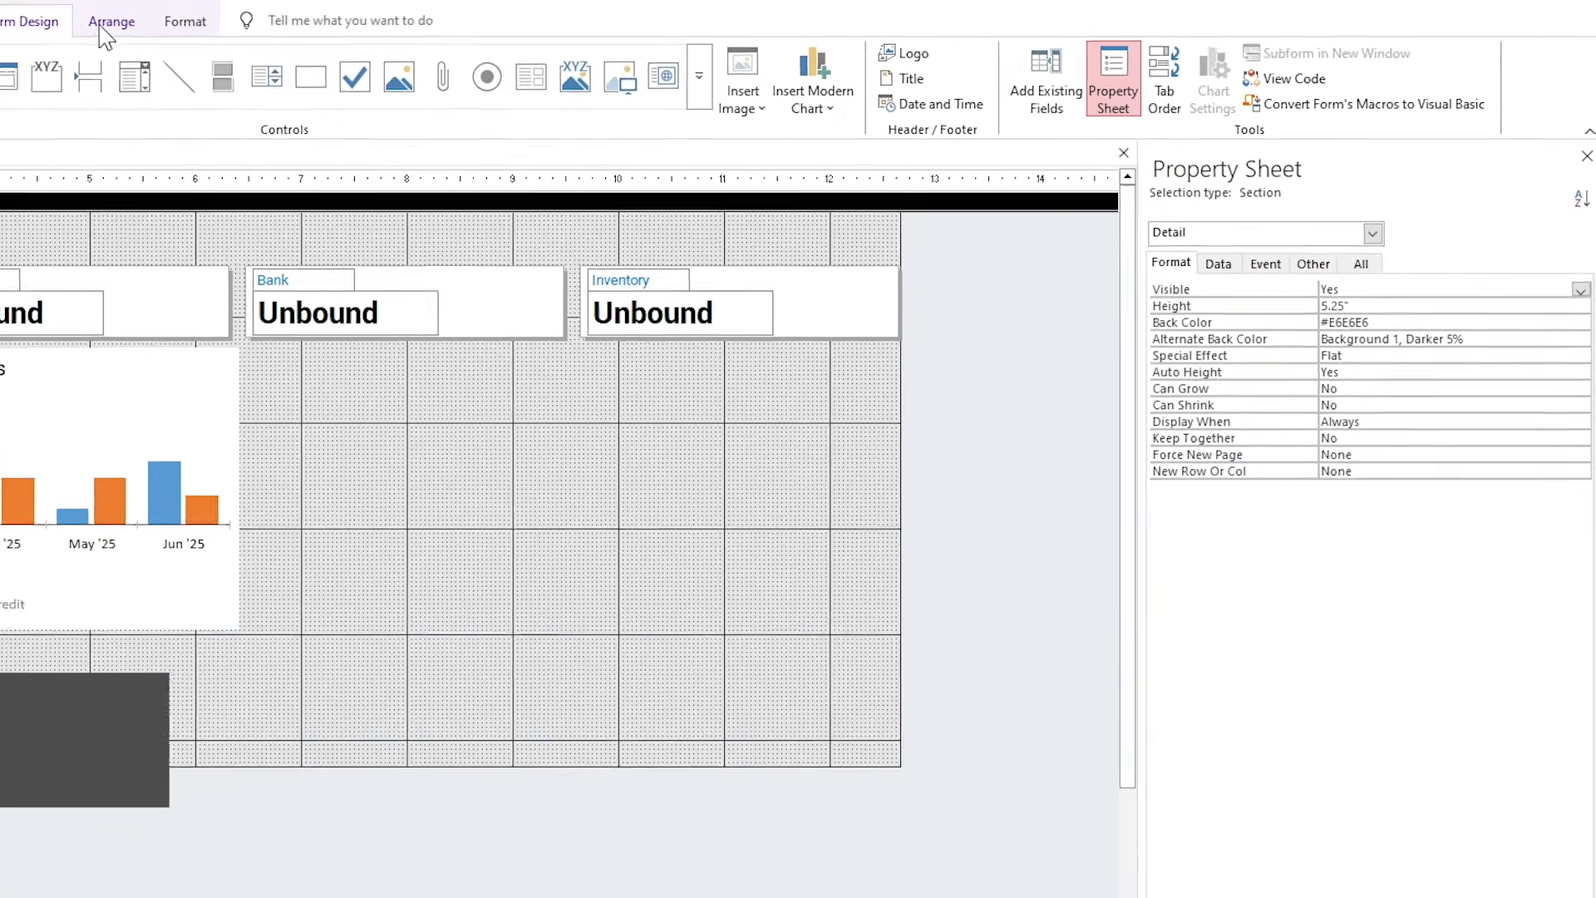
# Draw a plain line chart (Chart13) to the right of the Debtors Vs Creditors chart.
pyautogui.click(813, 96)
pyautogui.moveTo(865, 158)
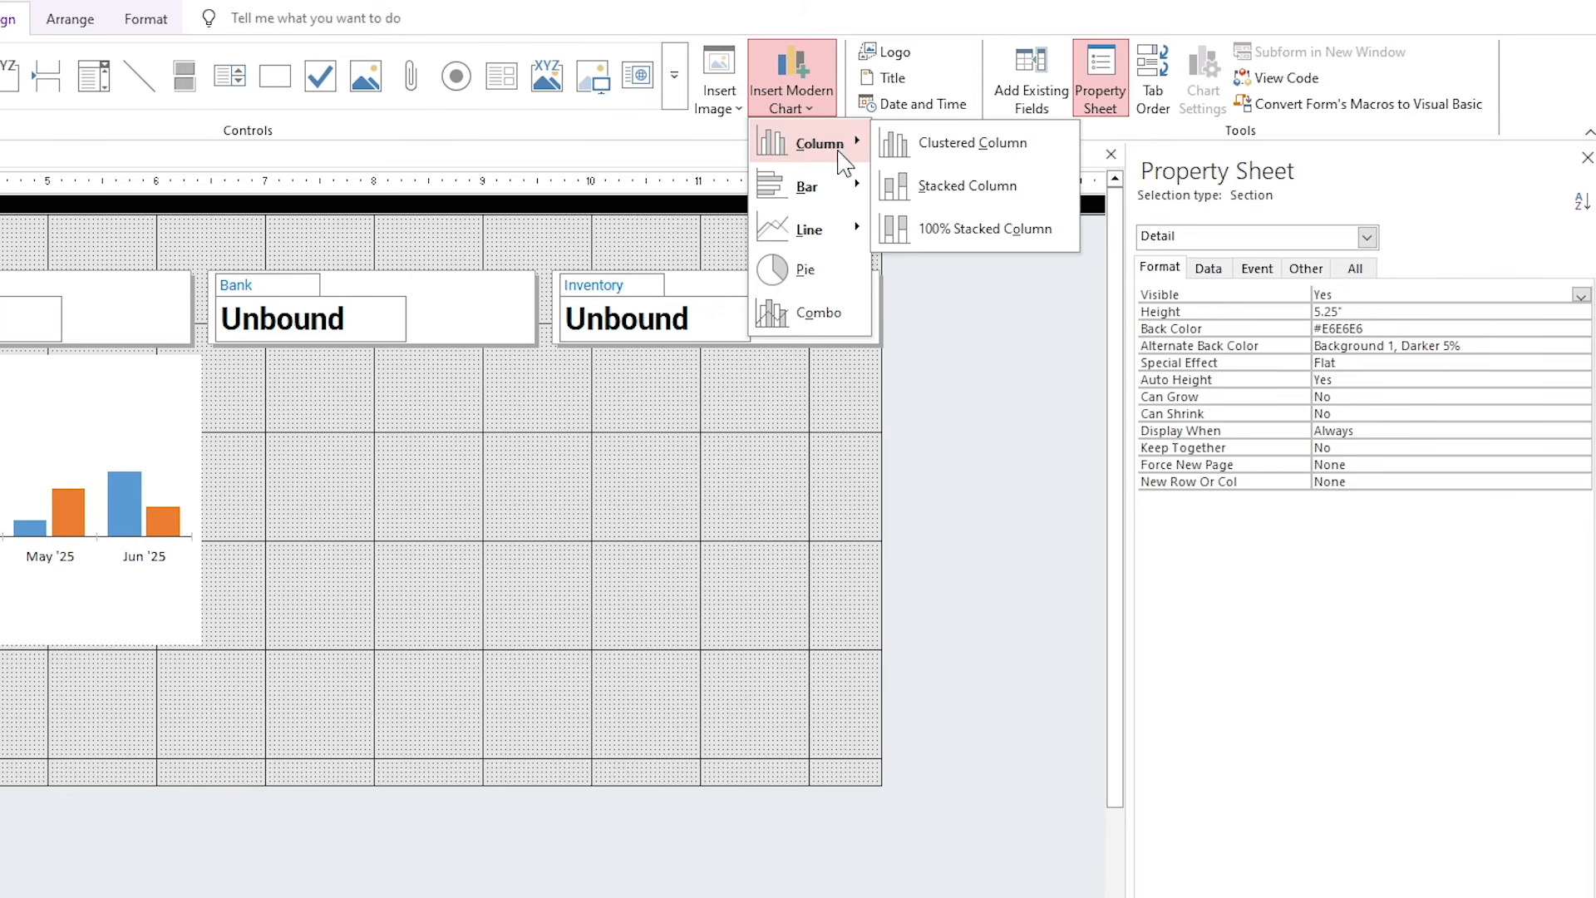
pyautogui.moveTo(815, 236)
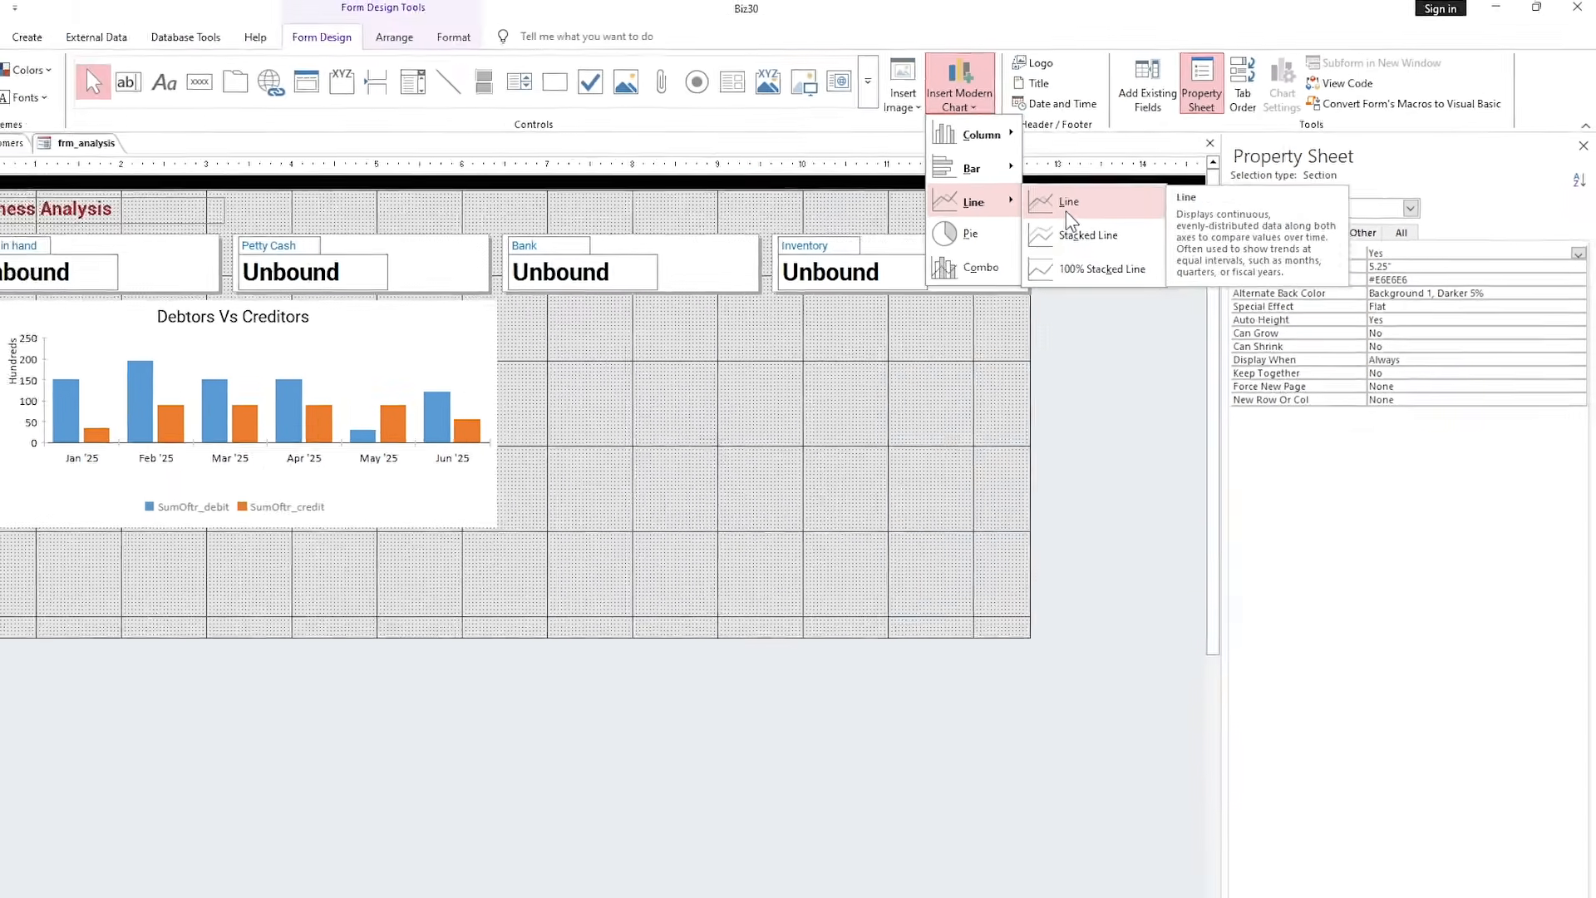
pyautogui.click(922, 236)
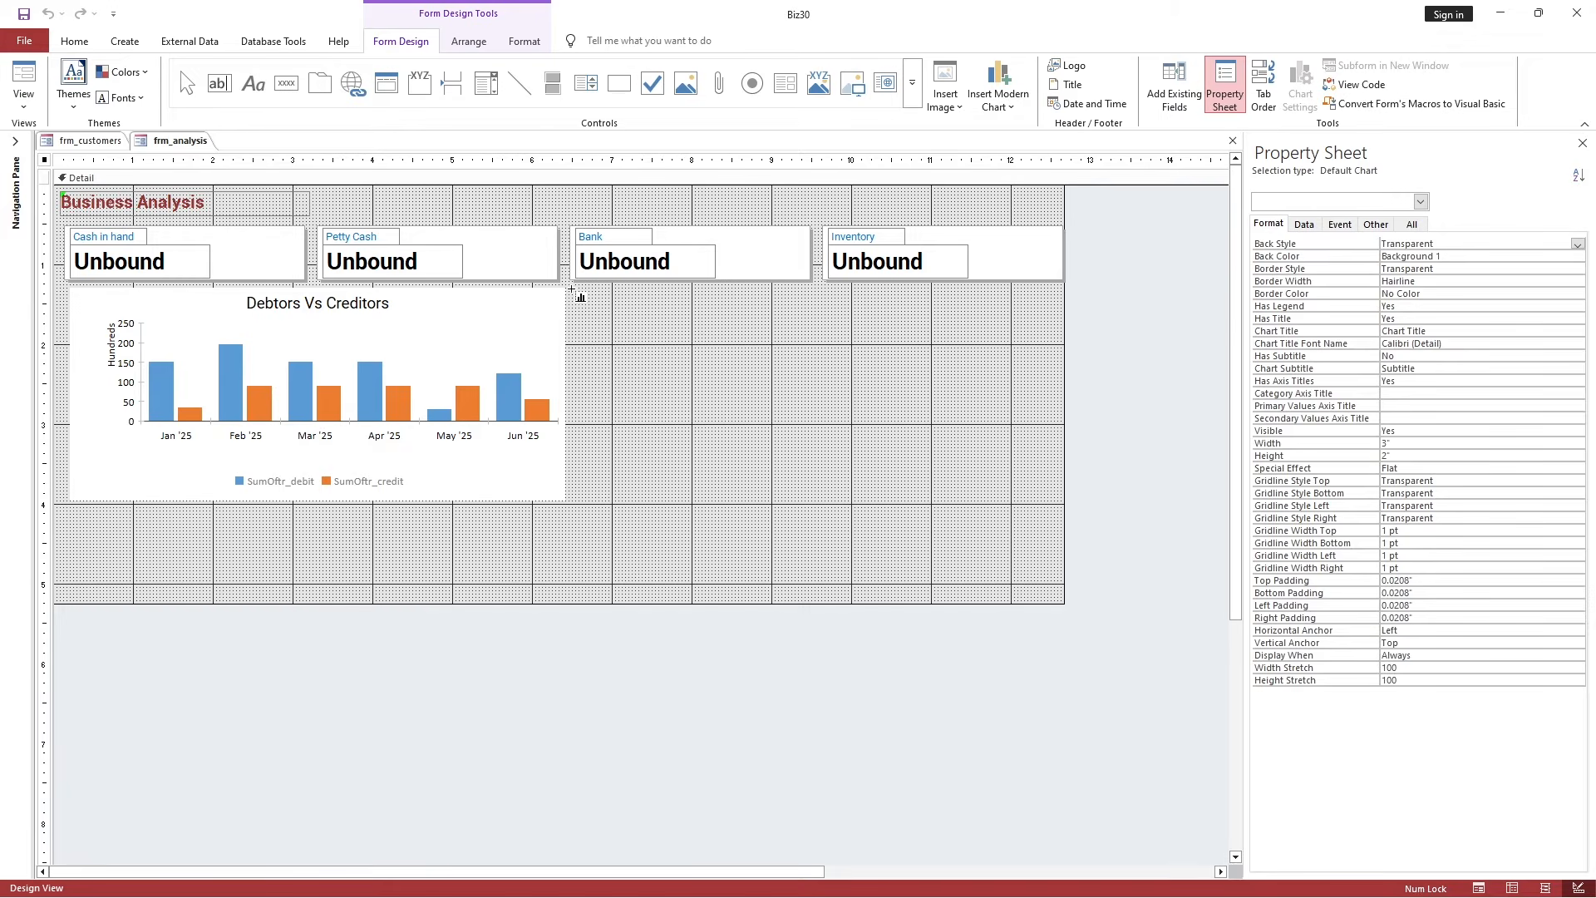
pyautogui.moveTo(571, 289); pyautogui.dragTo(1054, 501)
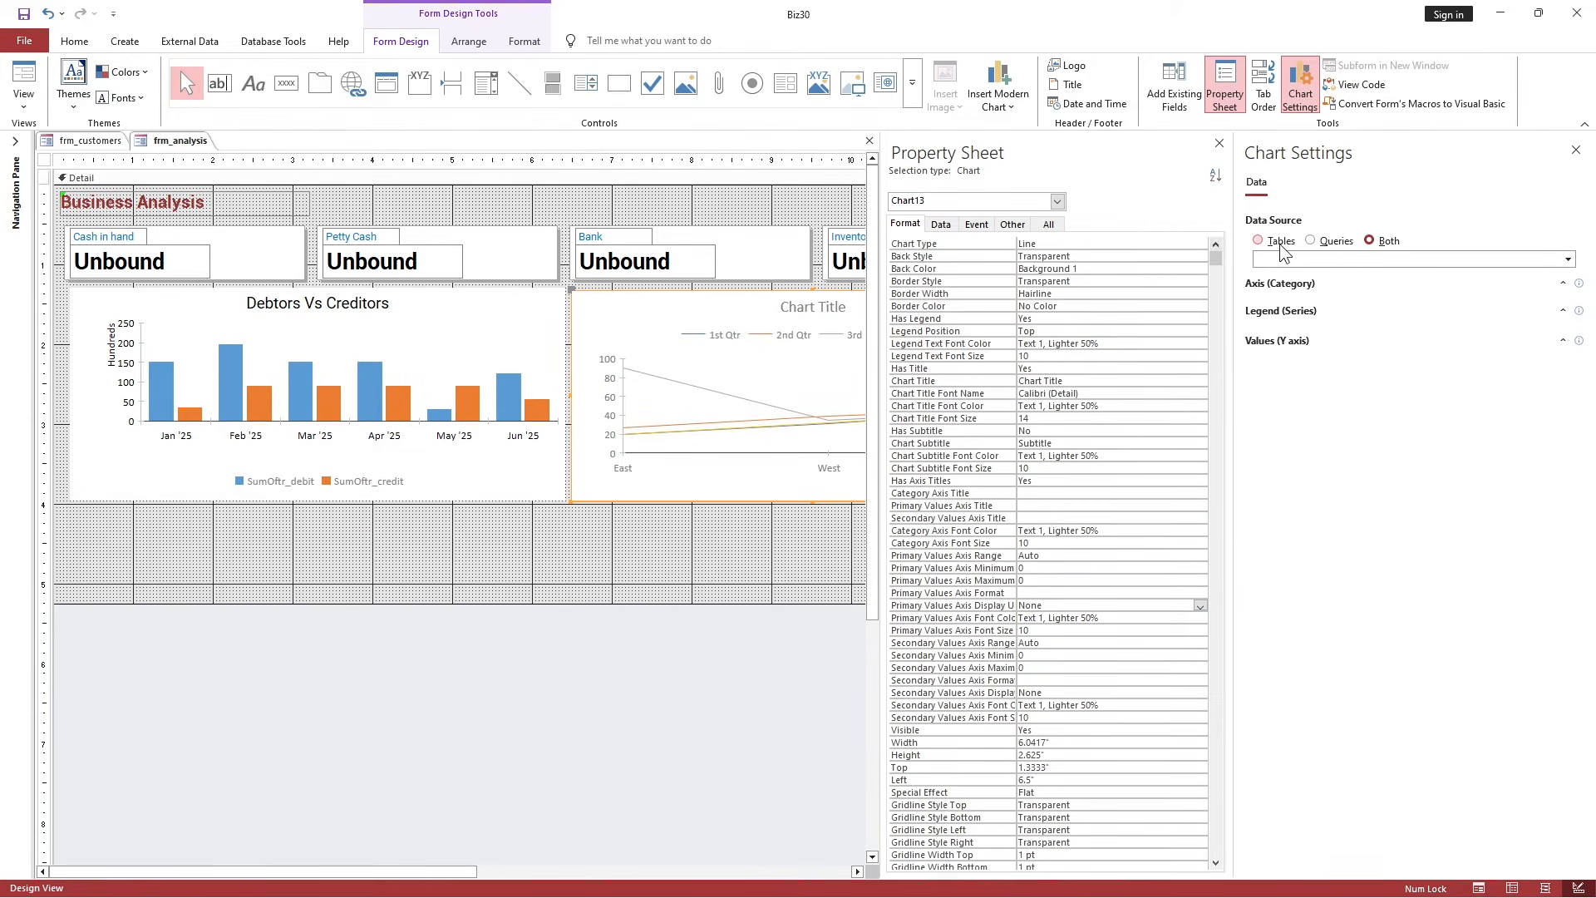
# Open q_analysis_2 from the Navigation Pane, review its records, and close it.
pyautogui.click(15, 143)
pyautogui.scroll(-5, 167, 714)
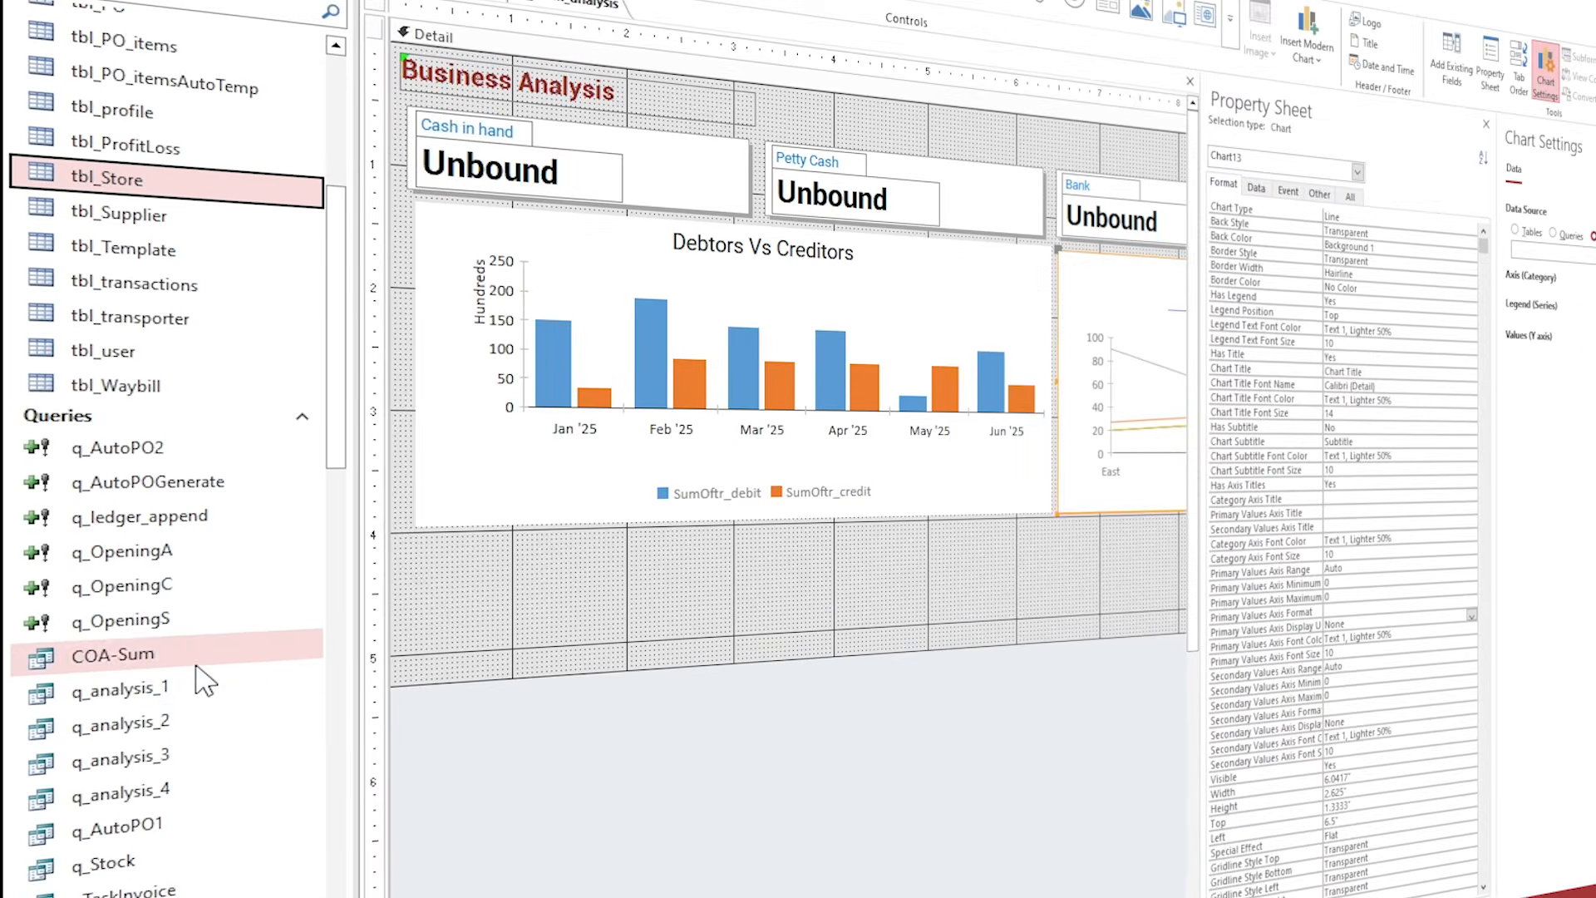
pyautogui.doubleClick(111, 726)
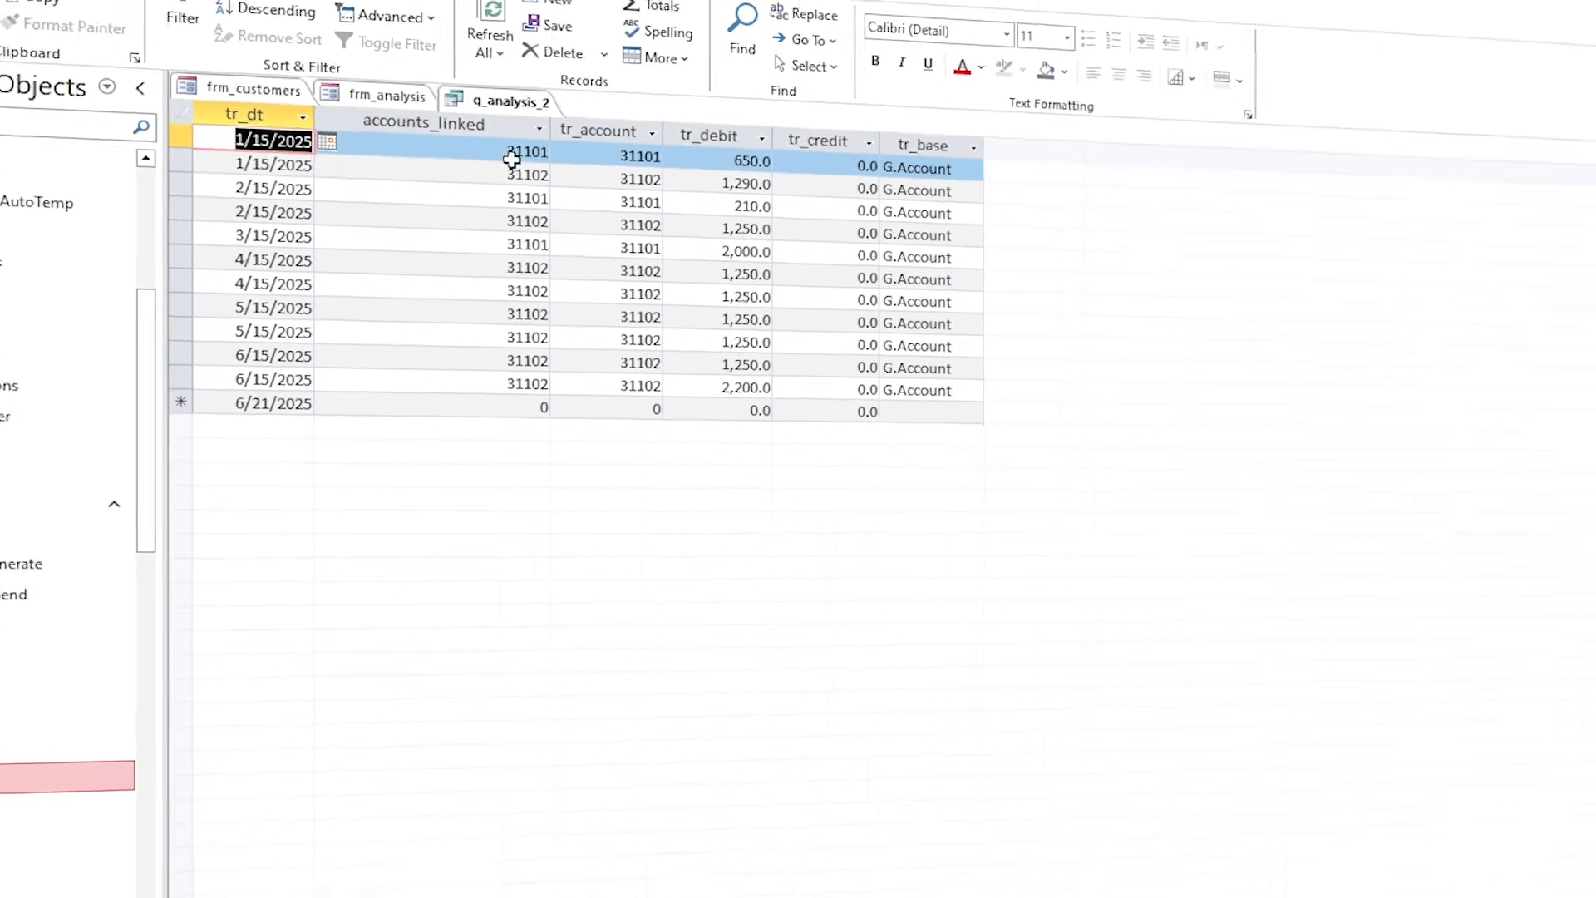
pyautogui.click(856, 249)
pyautogui.click(848, 294)
pyautogui.press('Down')
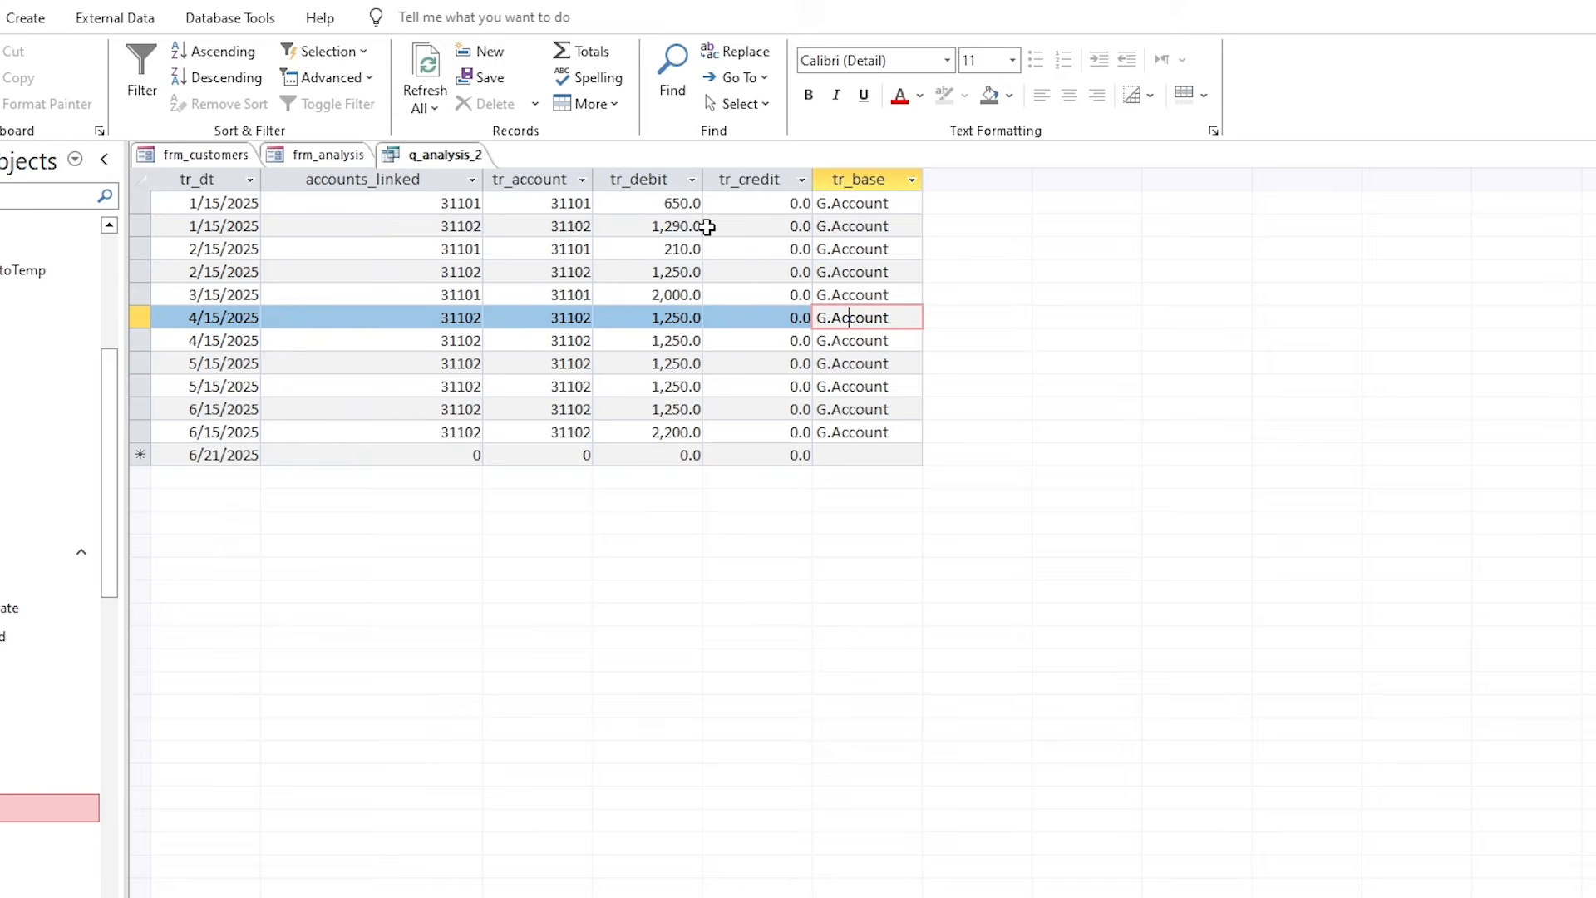
pyautogui.rightClick(458, 159)
pyautogui.click(503, 196)
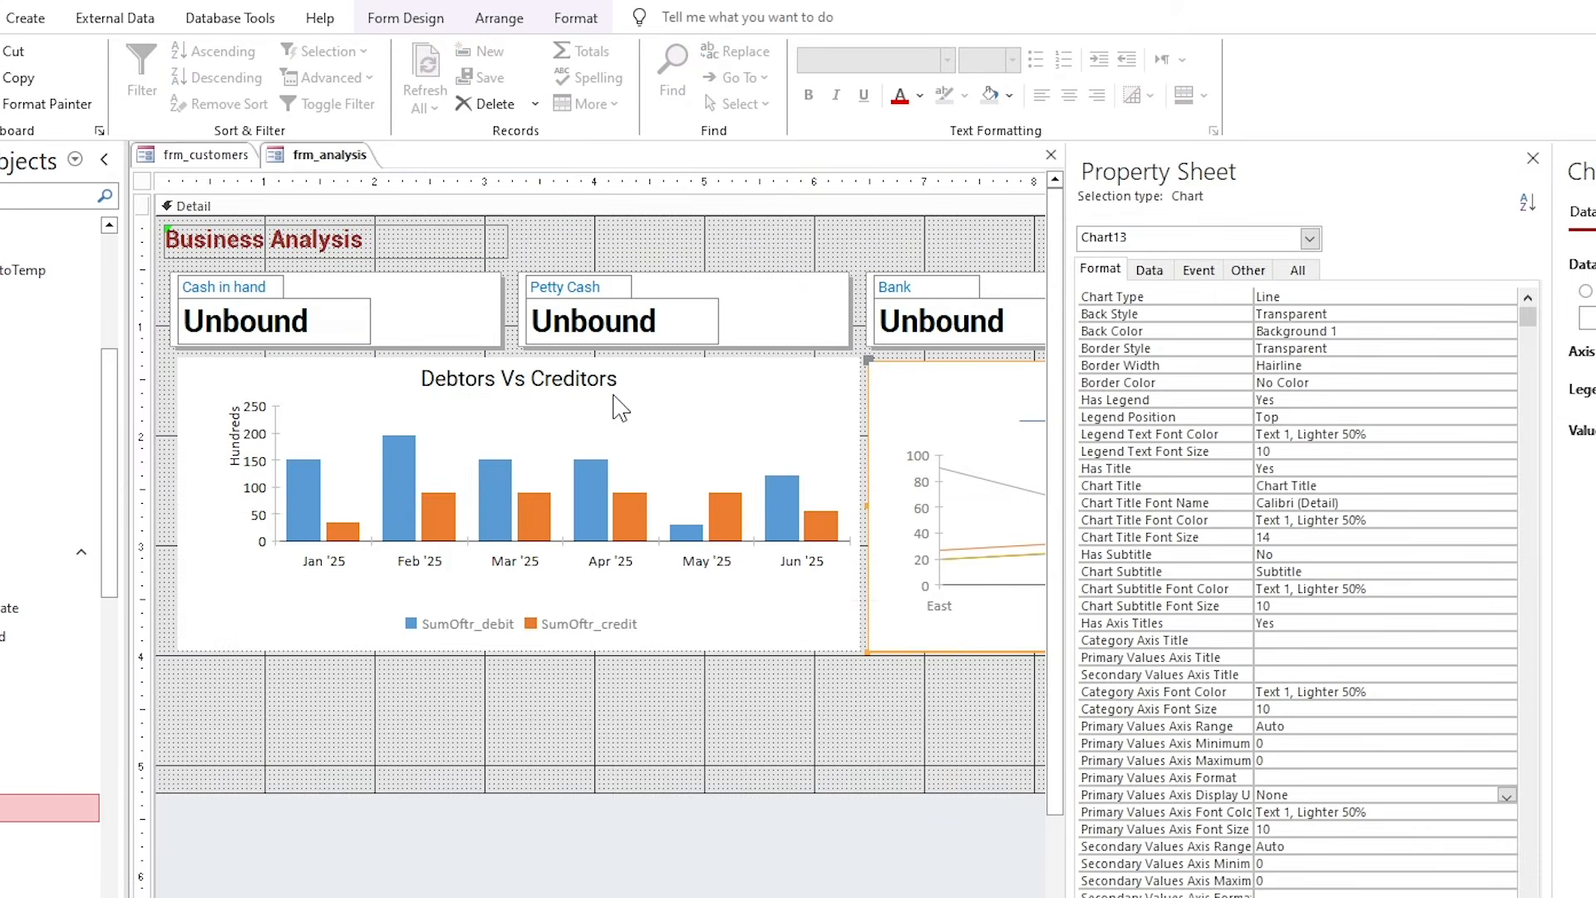
# Move the line chart directly below the Debtors Vs Creditors chart.
pyautogui.click(935, 691)
pyautogui.moveTo(902, 385); pyautogui.dragTo(241, 680)
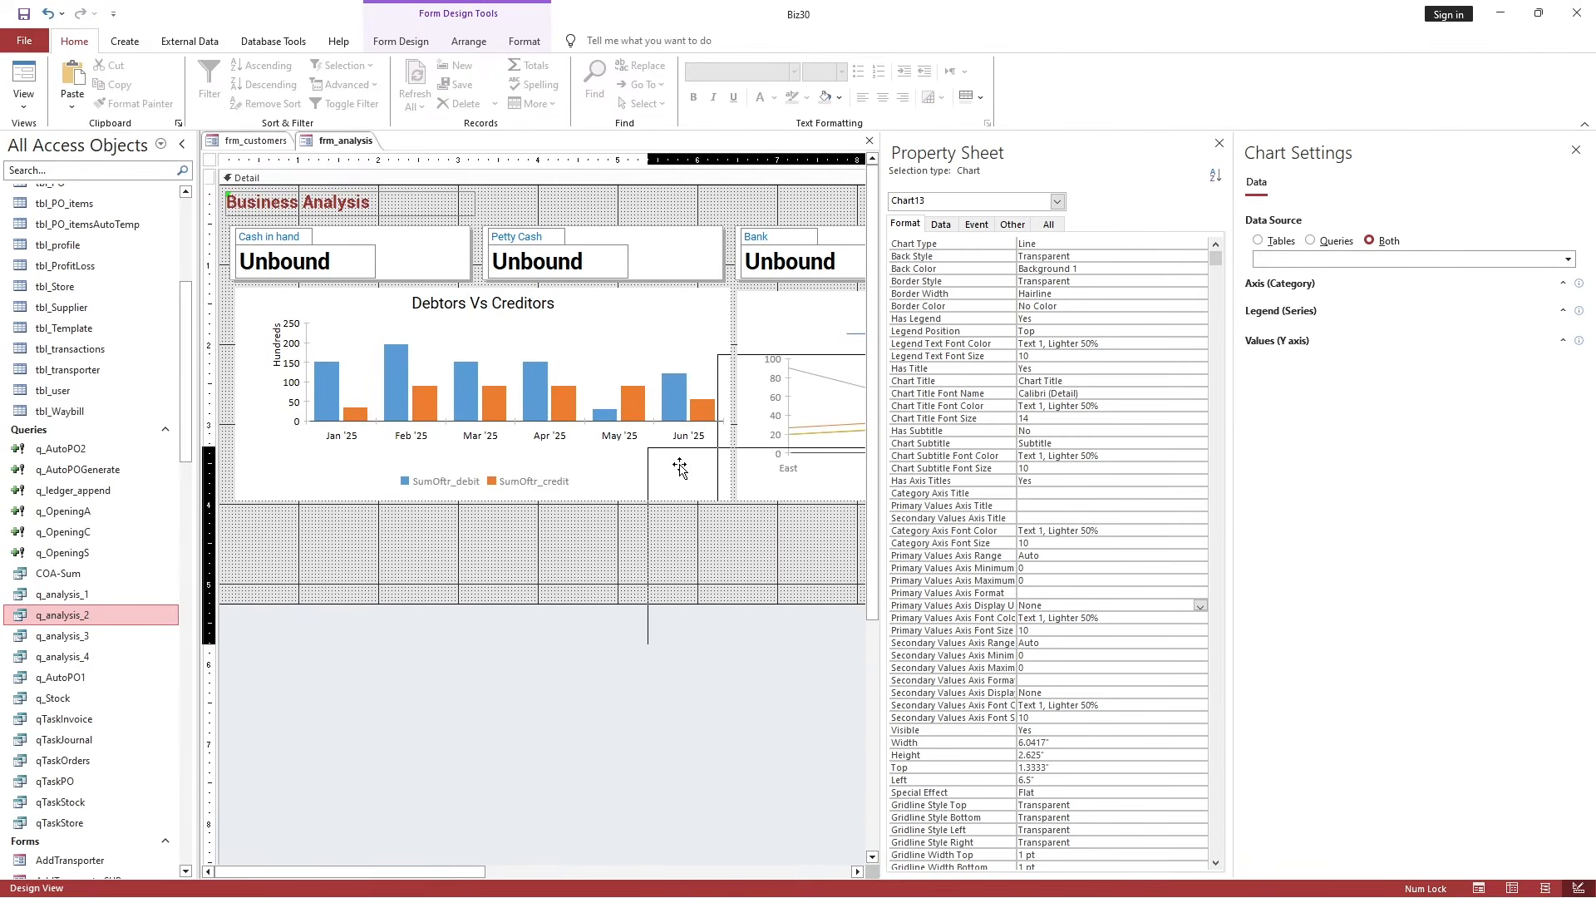
pyautogui.moveTo(281, 525); pyautogui.dragTo(270, 525)
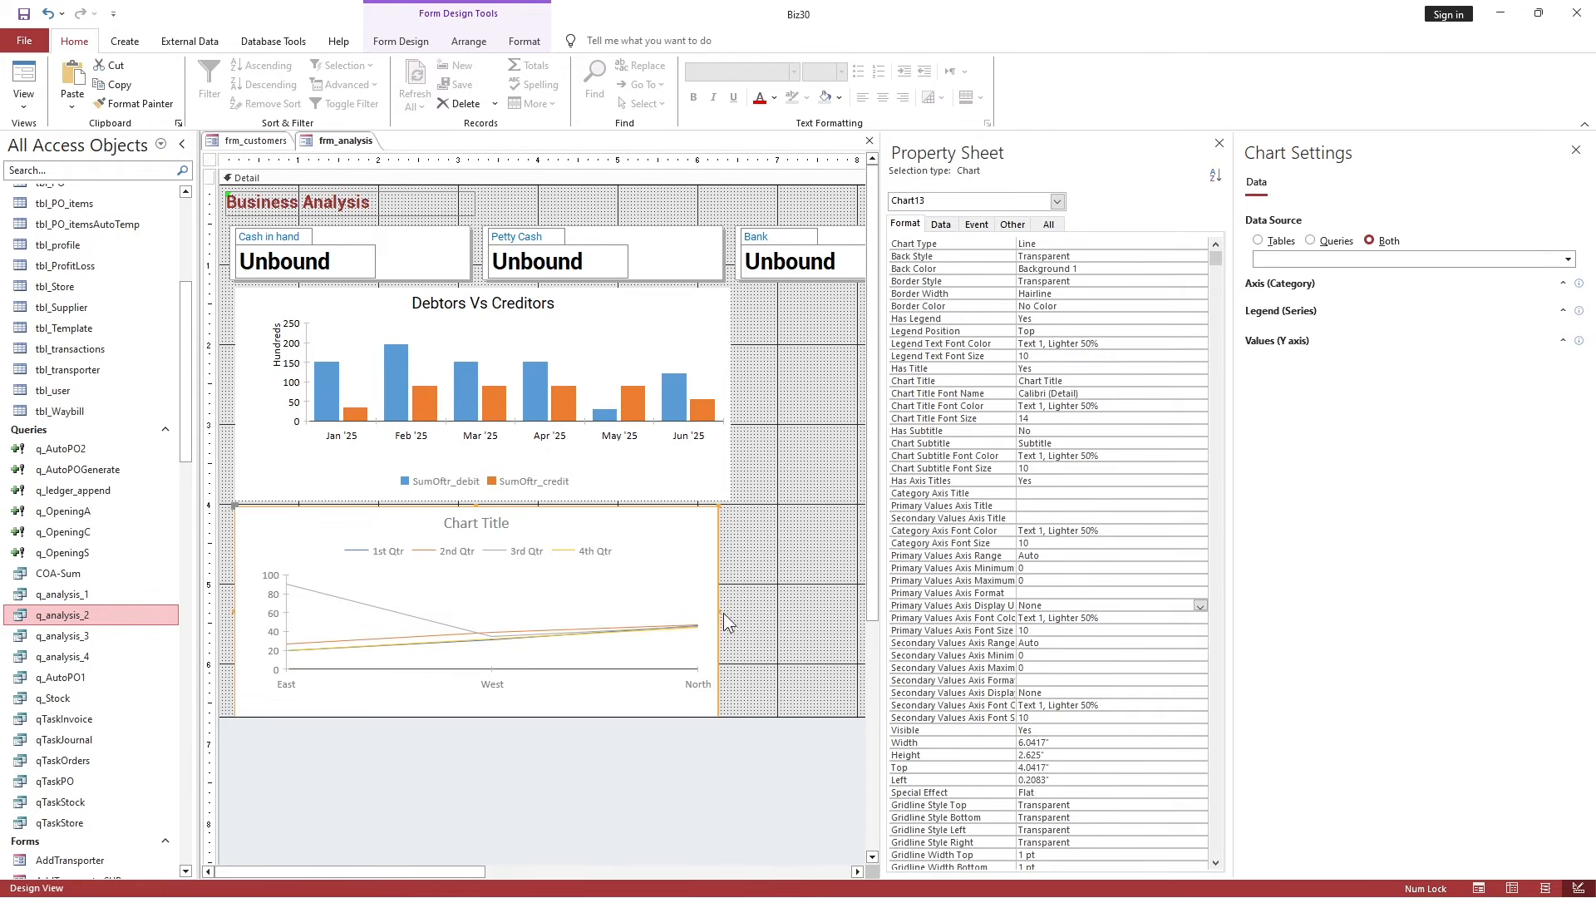
# Widen the line chart and plot the sum of tr_debit by tr_dt month from q_analysis_2.
pyautogui.moveTo(722, 612); pyautogui.dragTo(729, 611)
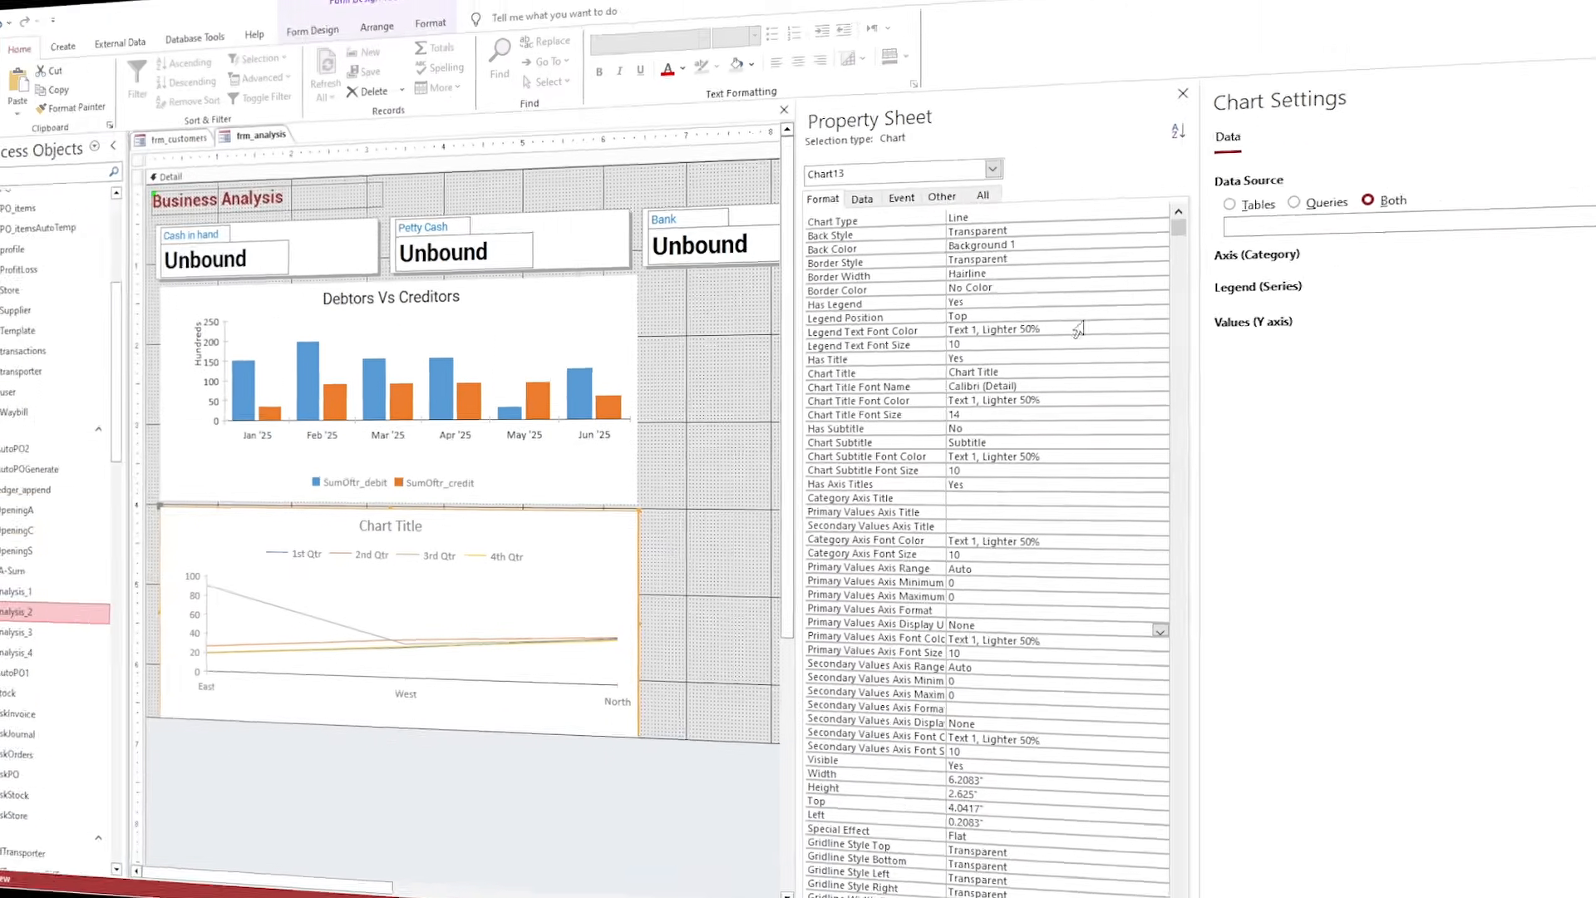
pyautogui.click(1330, 240)
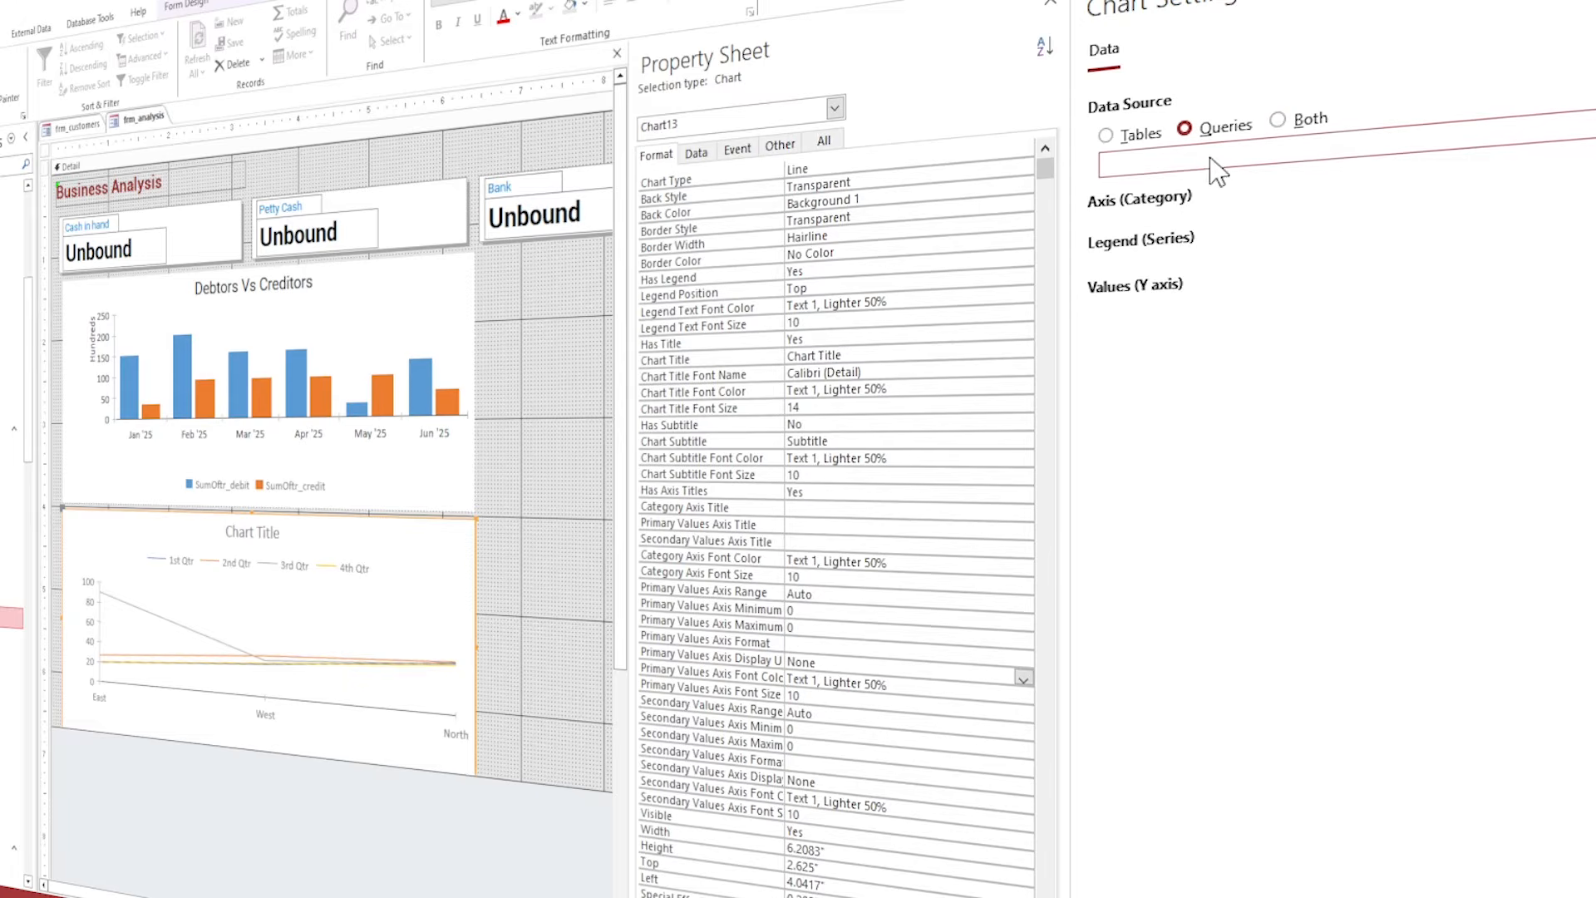
pyautogui.click(1344, 144)
pyautogui.click(1276, 265)
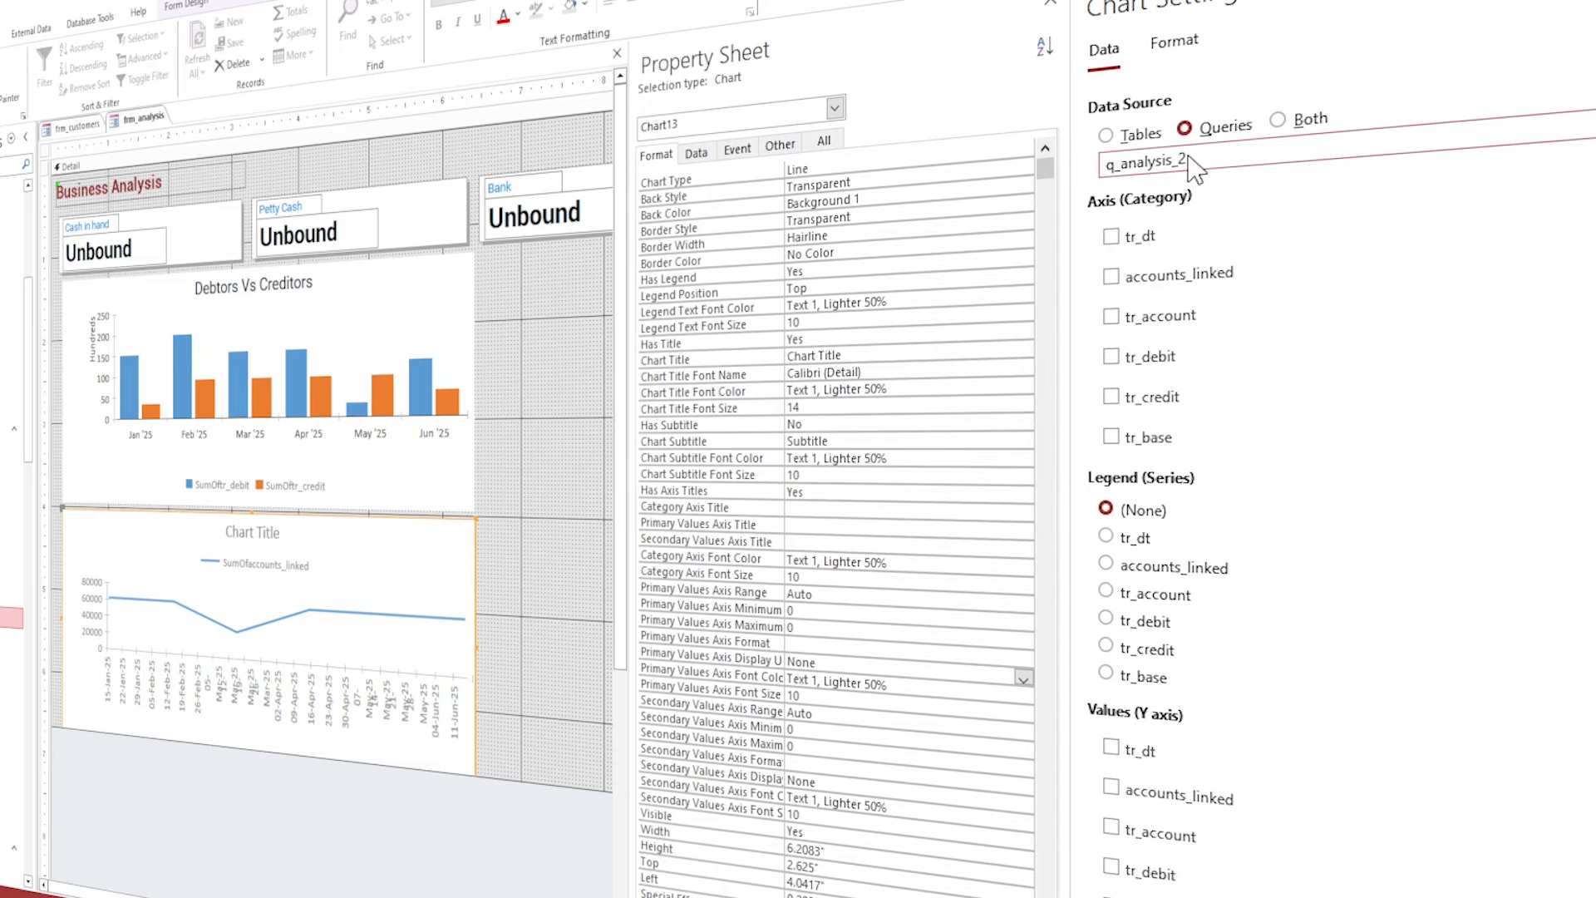
pyautogui.click(1110, 237)
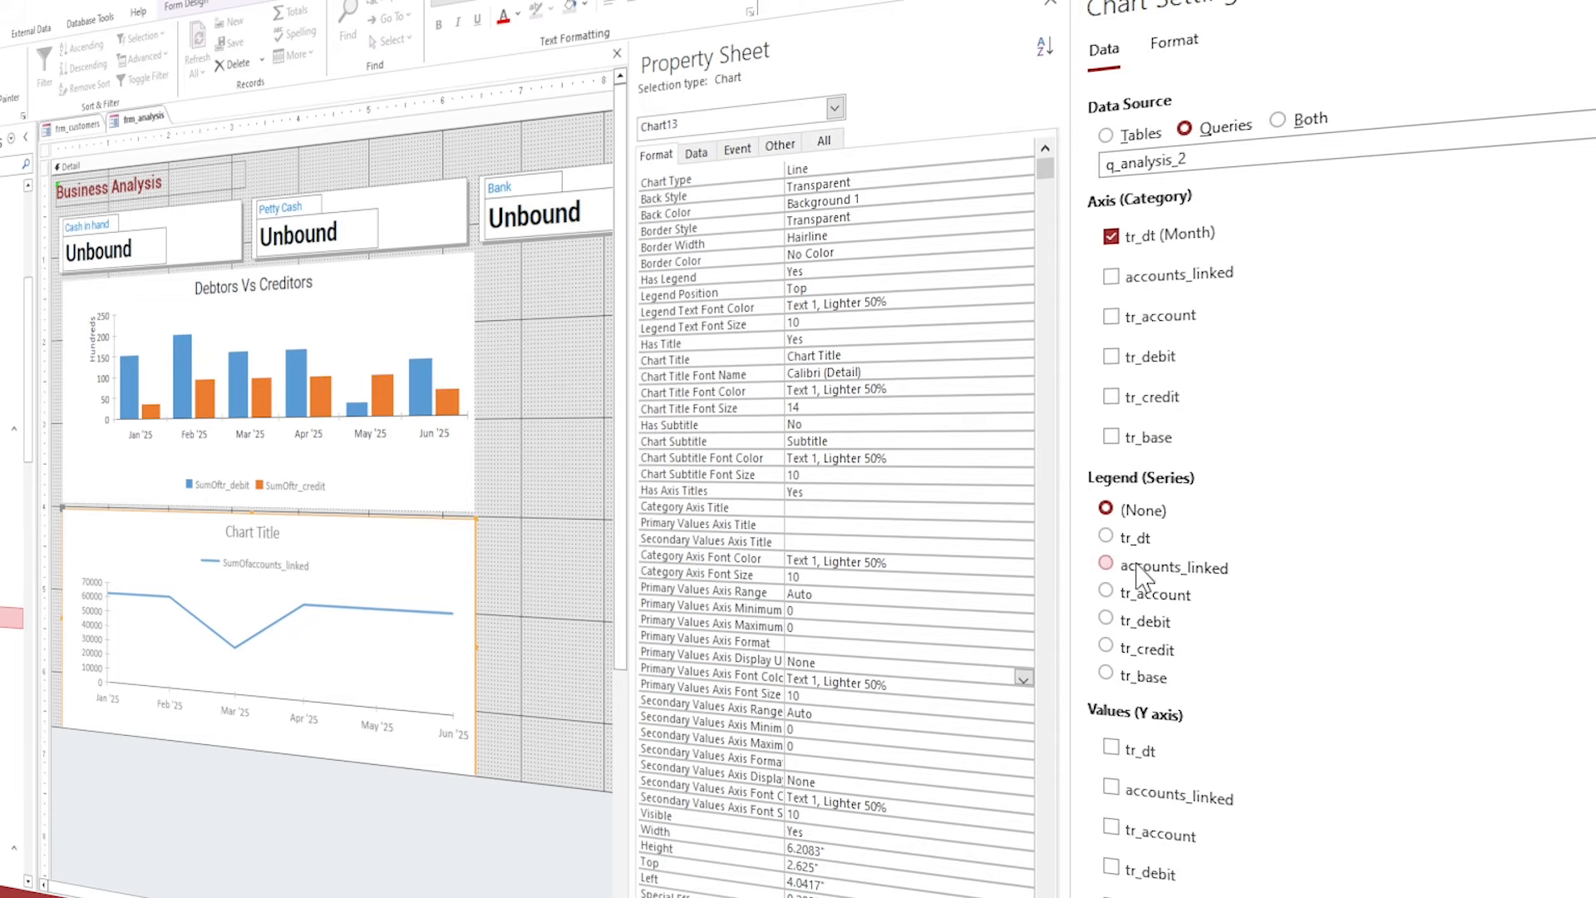
pyautogui.click(1111, 868)
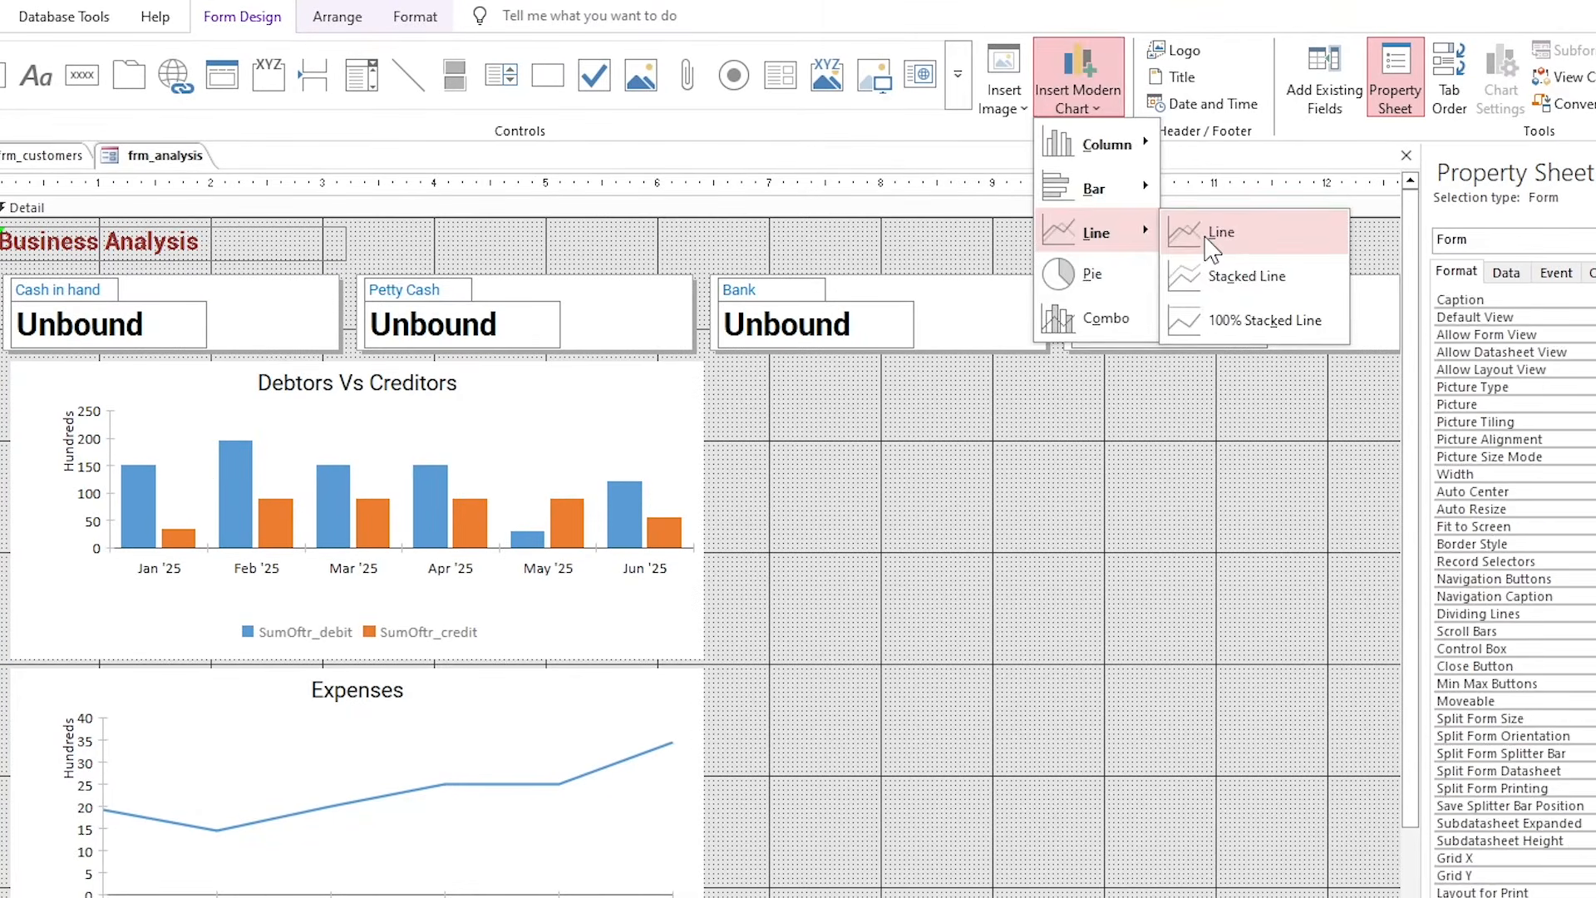
# Insert another plain line chart (Chart15) on the form.
pyautogui.click(1206, 237)
pyautogui.click(732, 376)
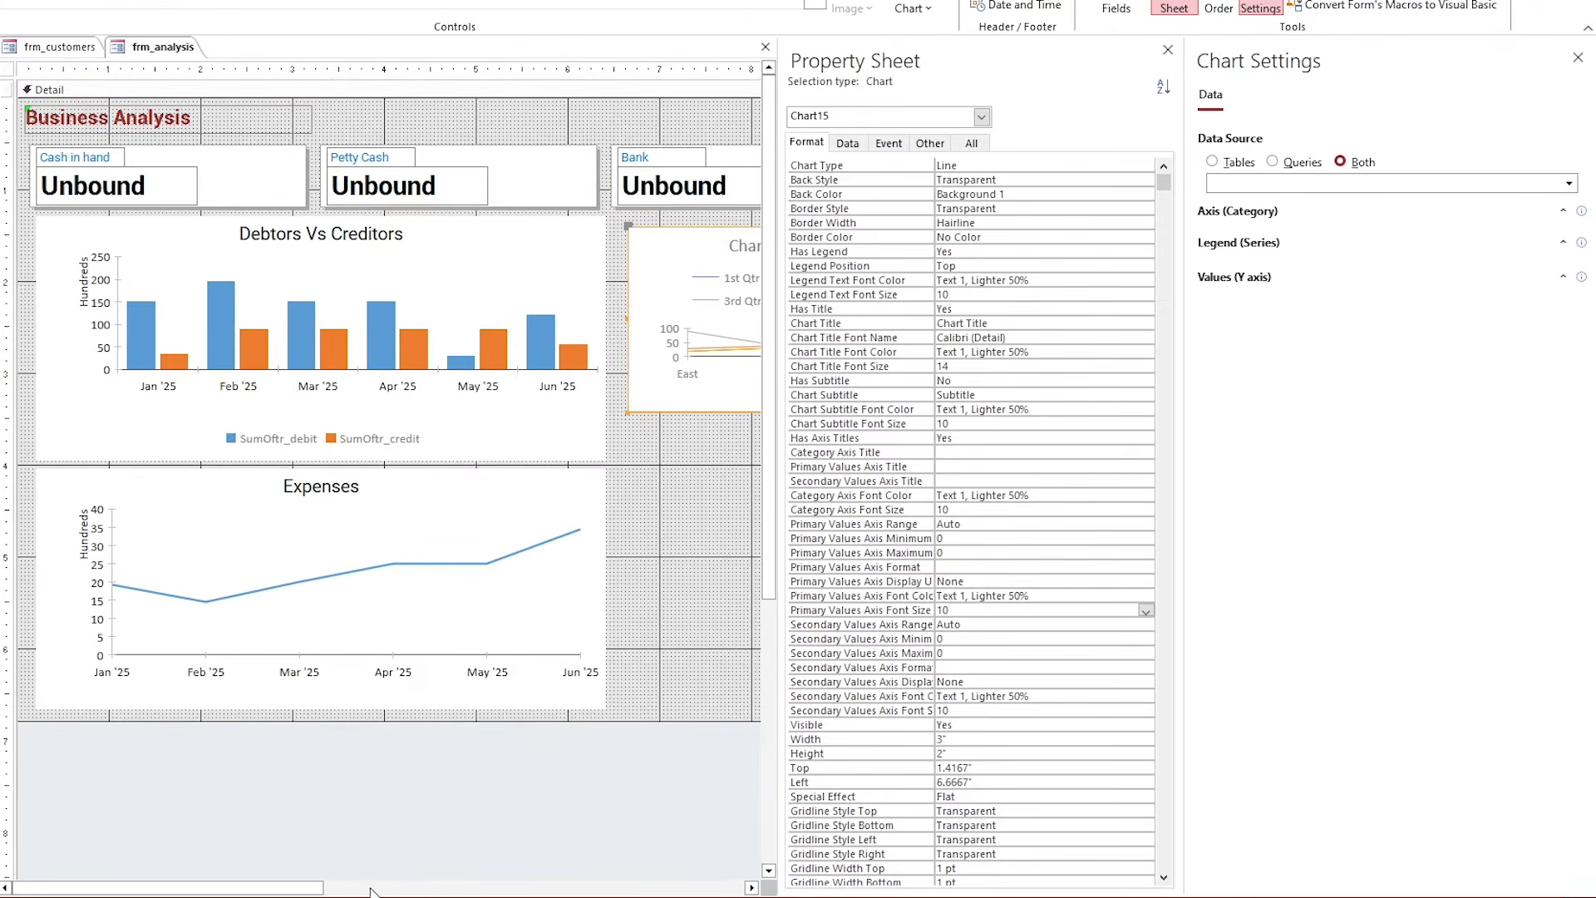
pyautogui.click(326, 890)
pyautogui.moveTo(555, 890); pyautogui.dragTo(356, 891)
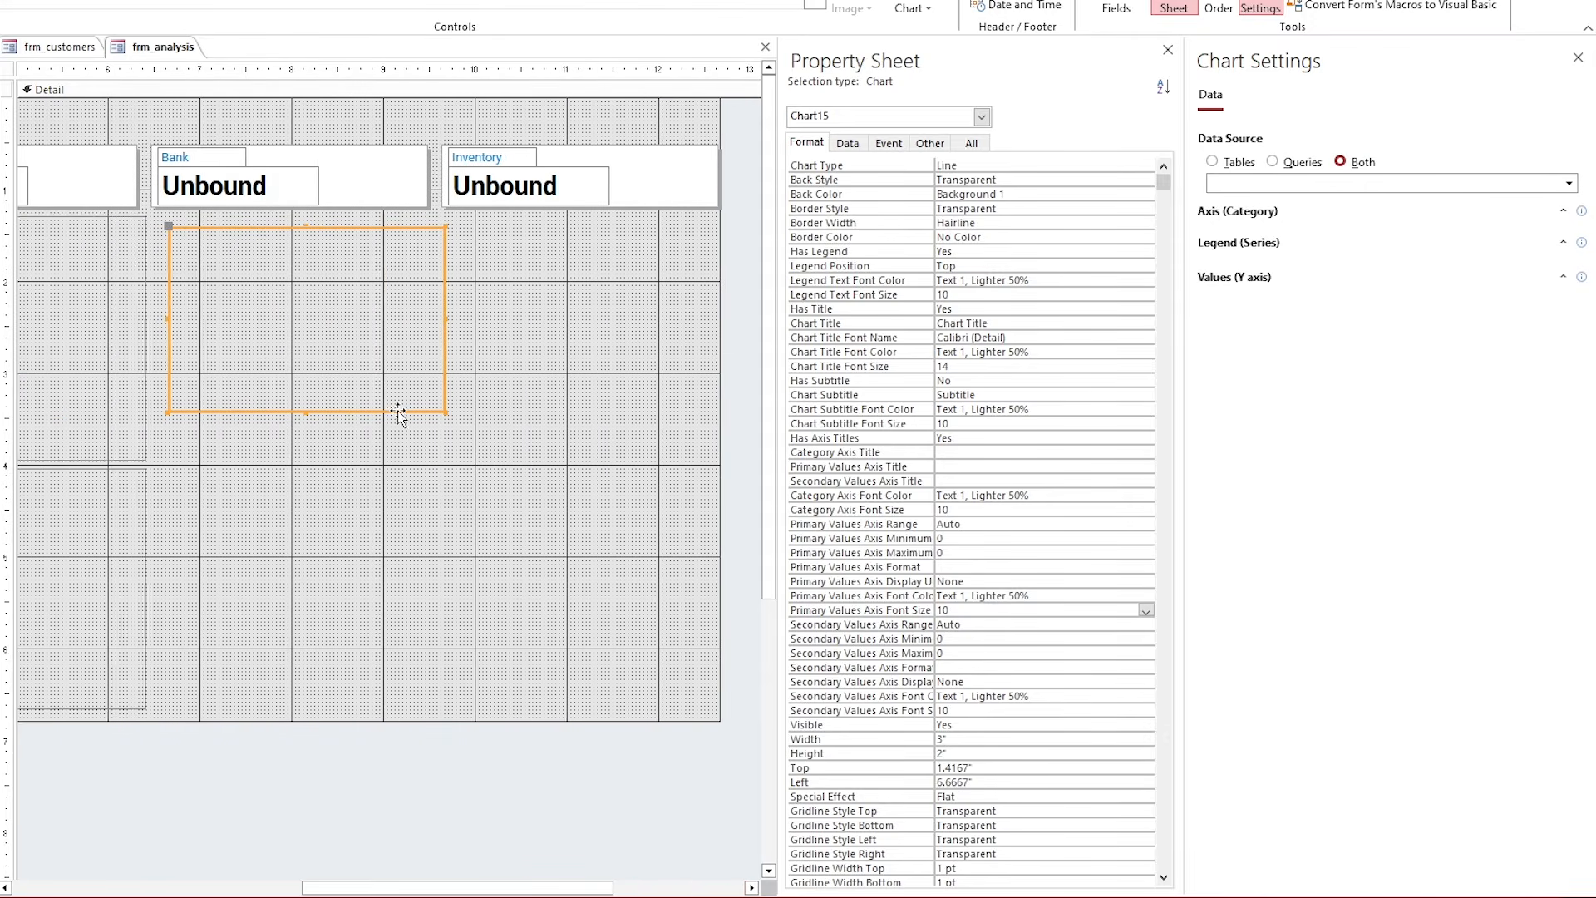
# Move the new chart beside the bar chart and resize it to 6.2083" by 2.625".
pyautogui.moveTo(421, 410); pyautogui.dragTo(405, 391)
pyautogui.click(299, 406)
pyautogui.click(292, 397)
pyautogui.moveTo(294, 400); pyautogui.dragTo(293, 458)
pyautogui.moveTo(433, 342); pyautogui.dragTo(727, 343)
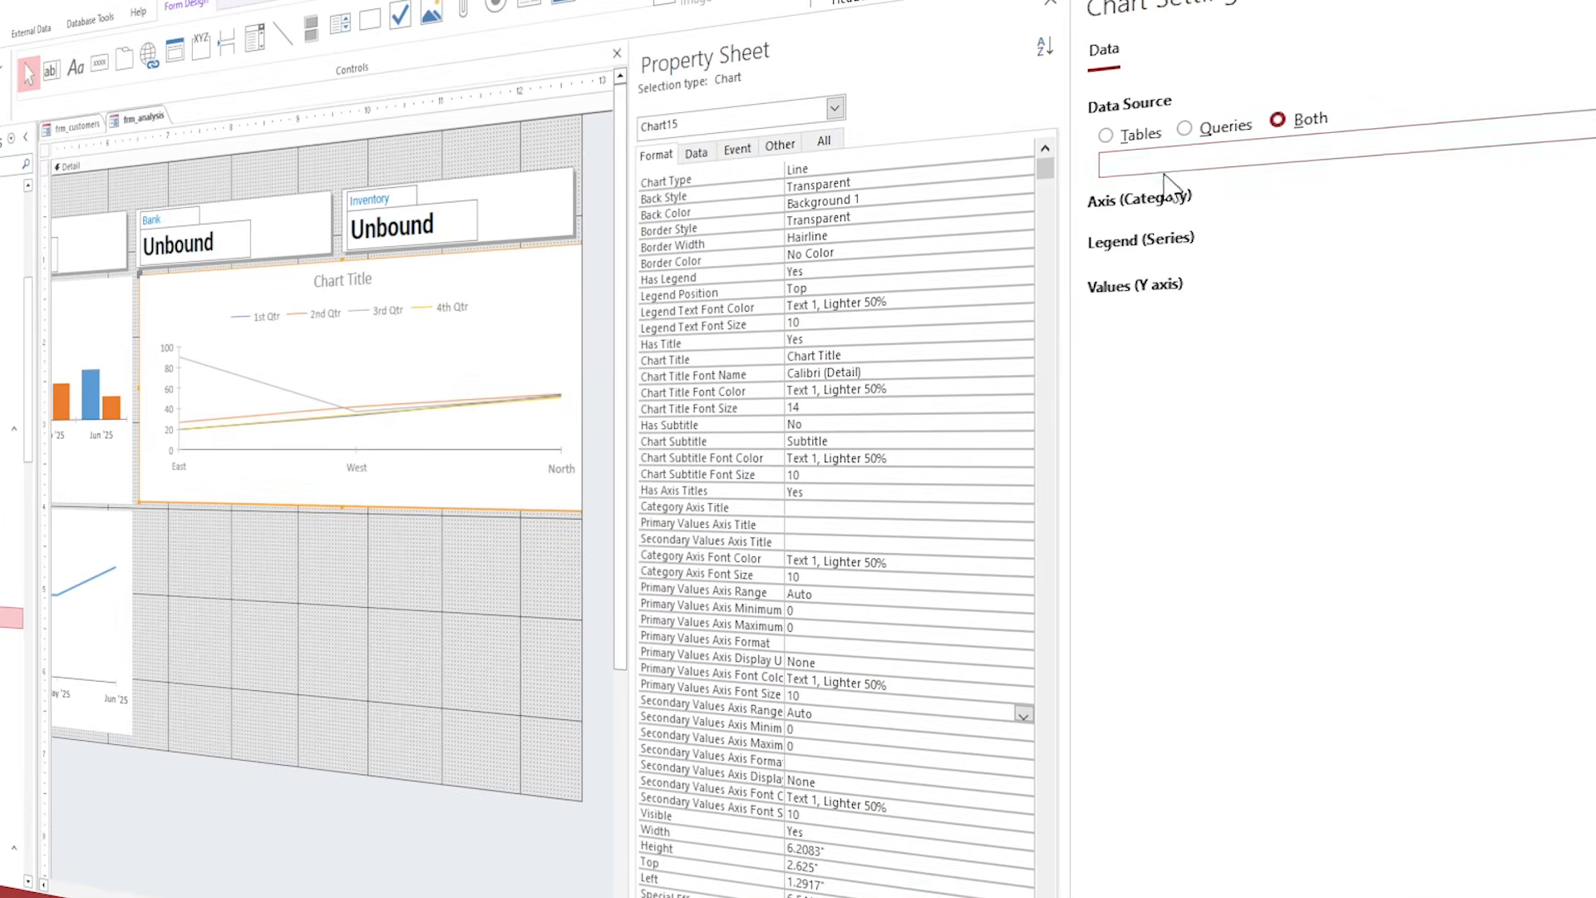
pyautogui.click(1237, 164)
# Chart the monthly sum of InvGrandTotal by InvDt from tbl_Invoice, Jan to Jun '25.
pyautogui.click(1255, 155)
pyautogui.click(1207, 386)
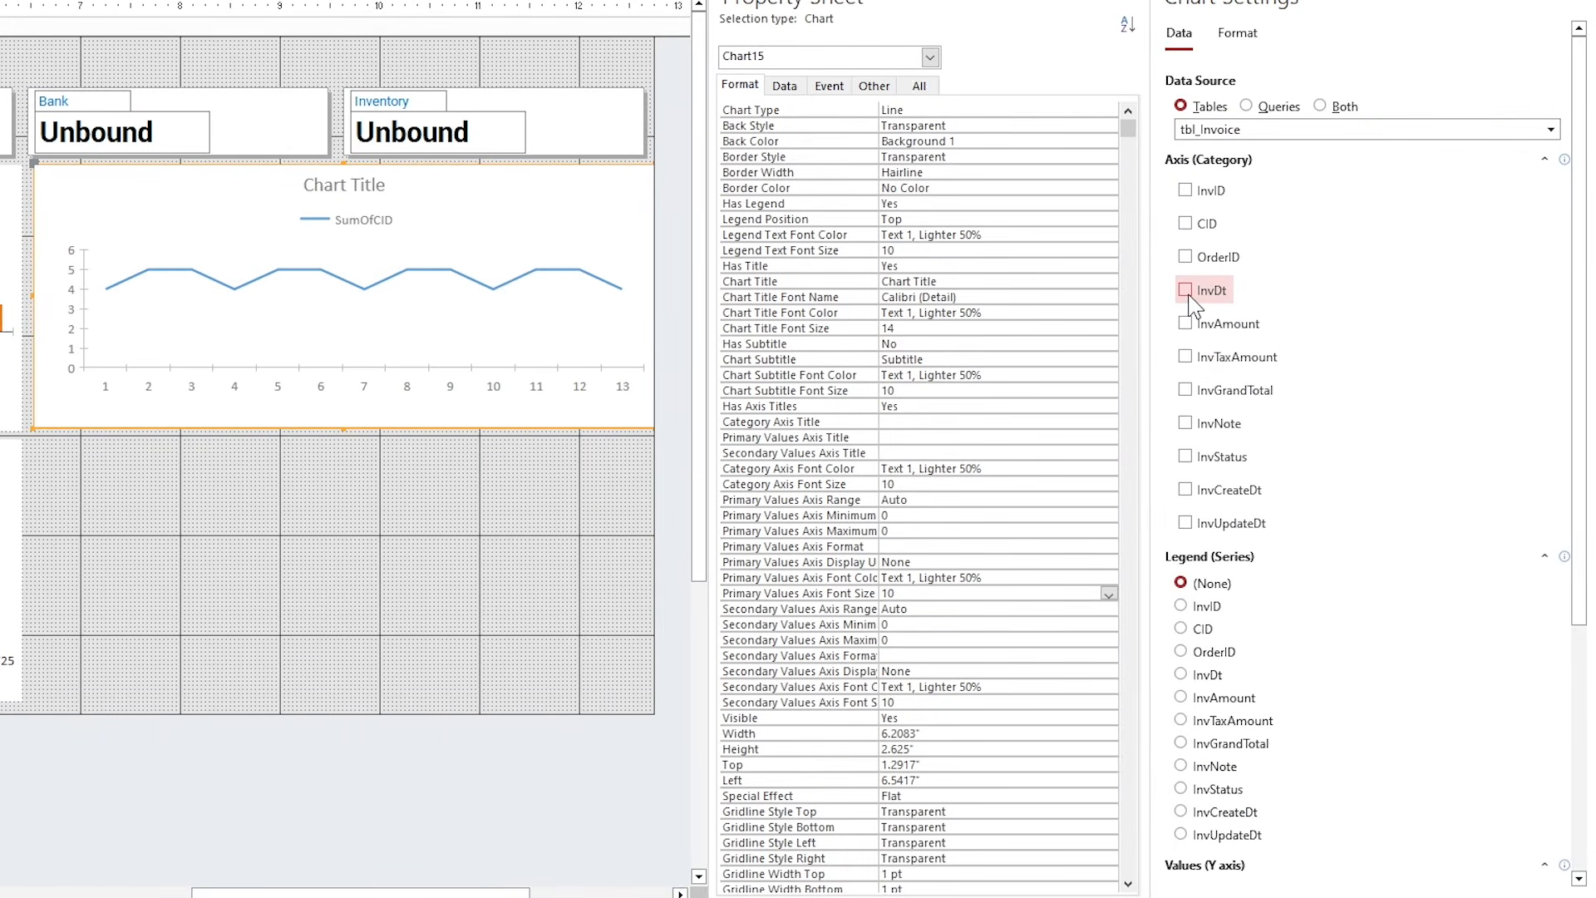
pyautogui.scroll(-4, 1247, 581)
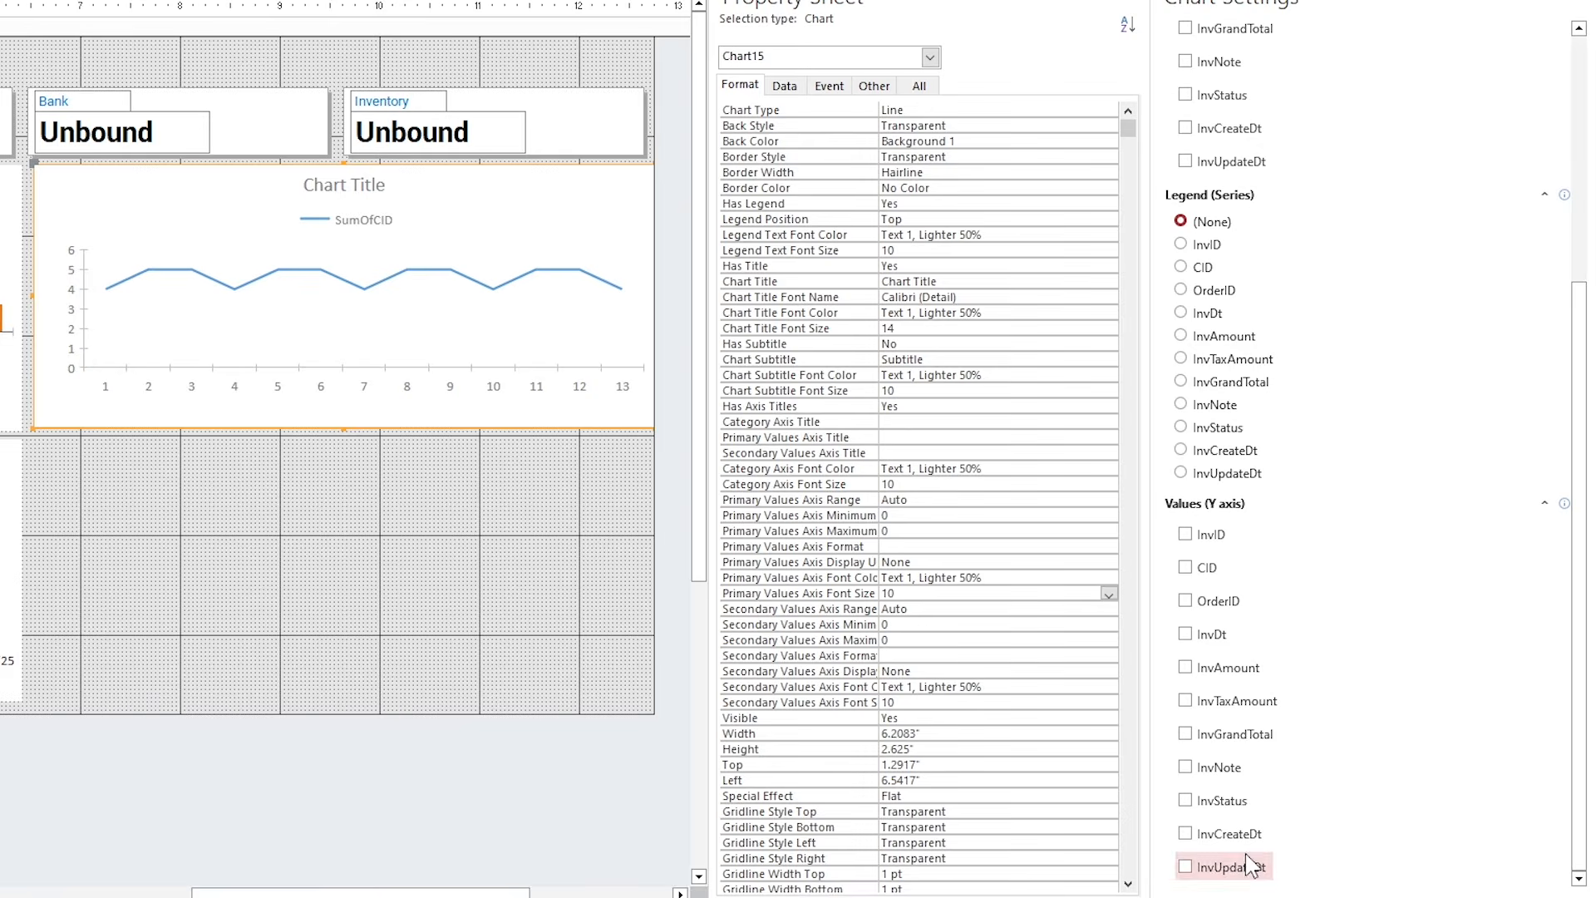
pyautogui.click(1186, 734)
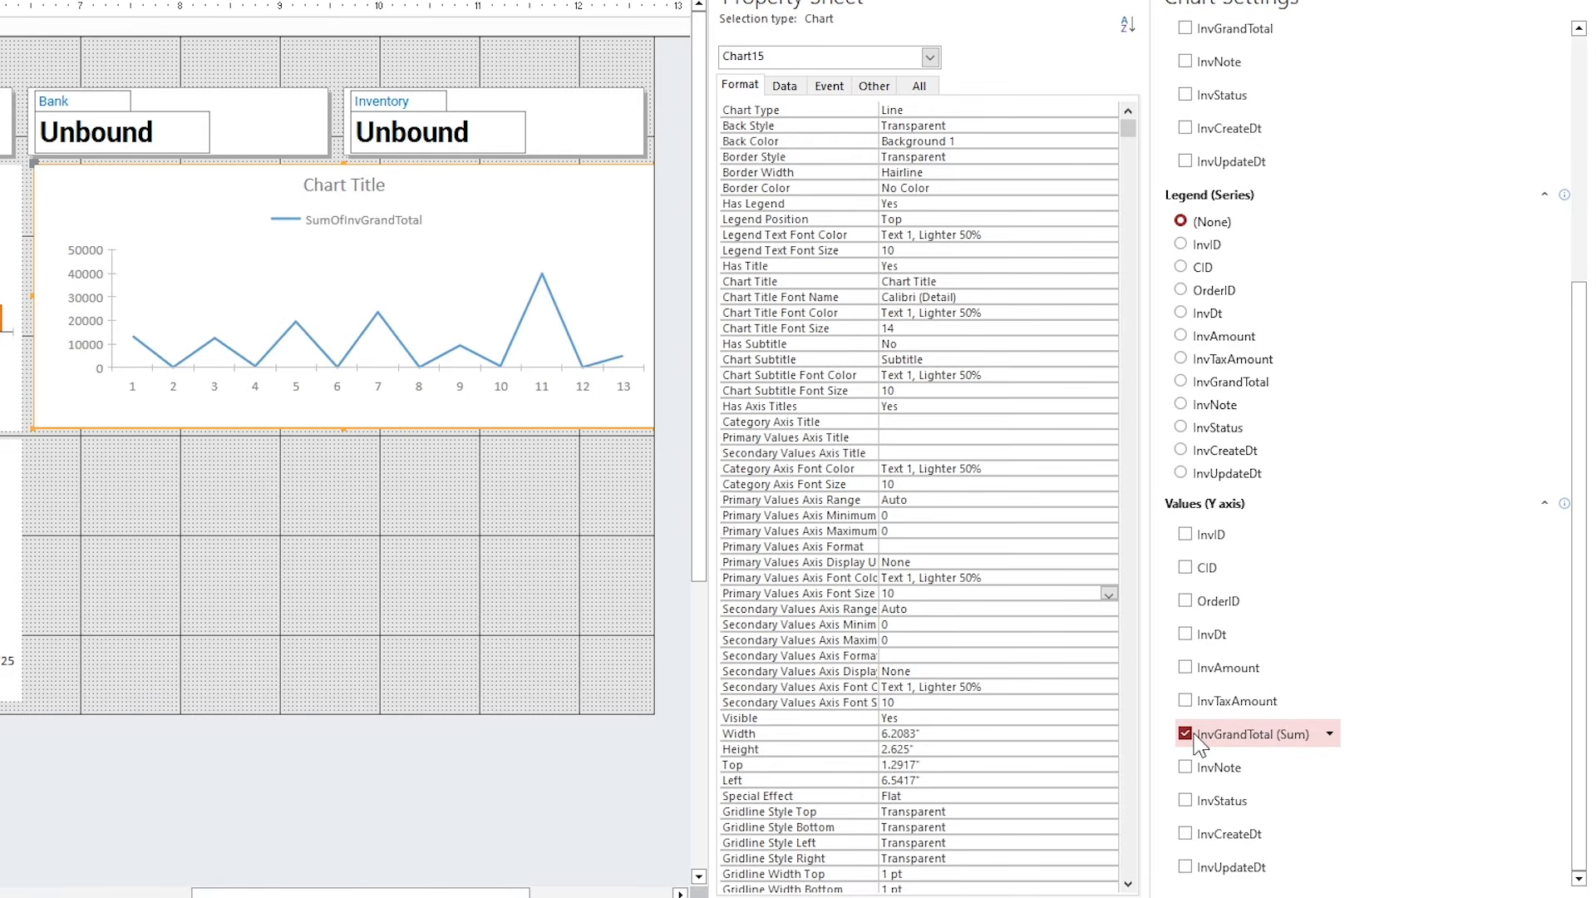
pyautogui.scroll(4, 1260, 731)
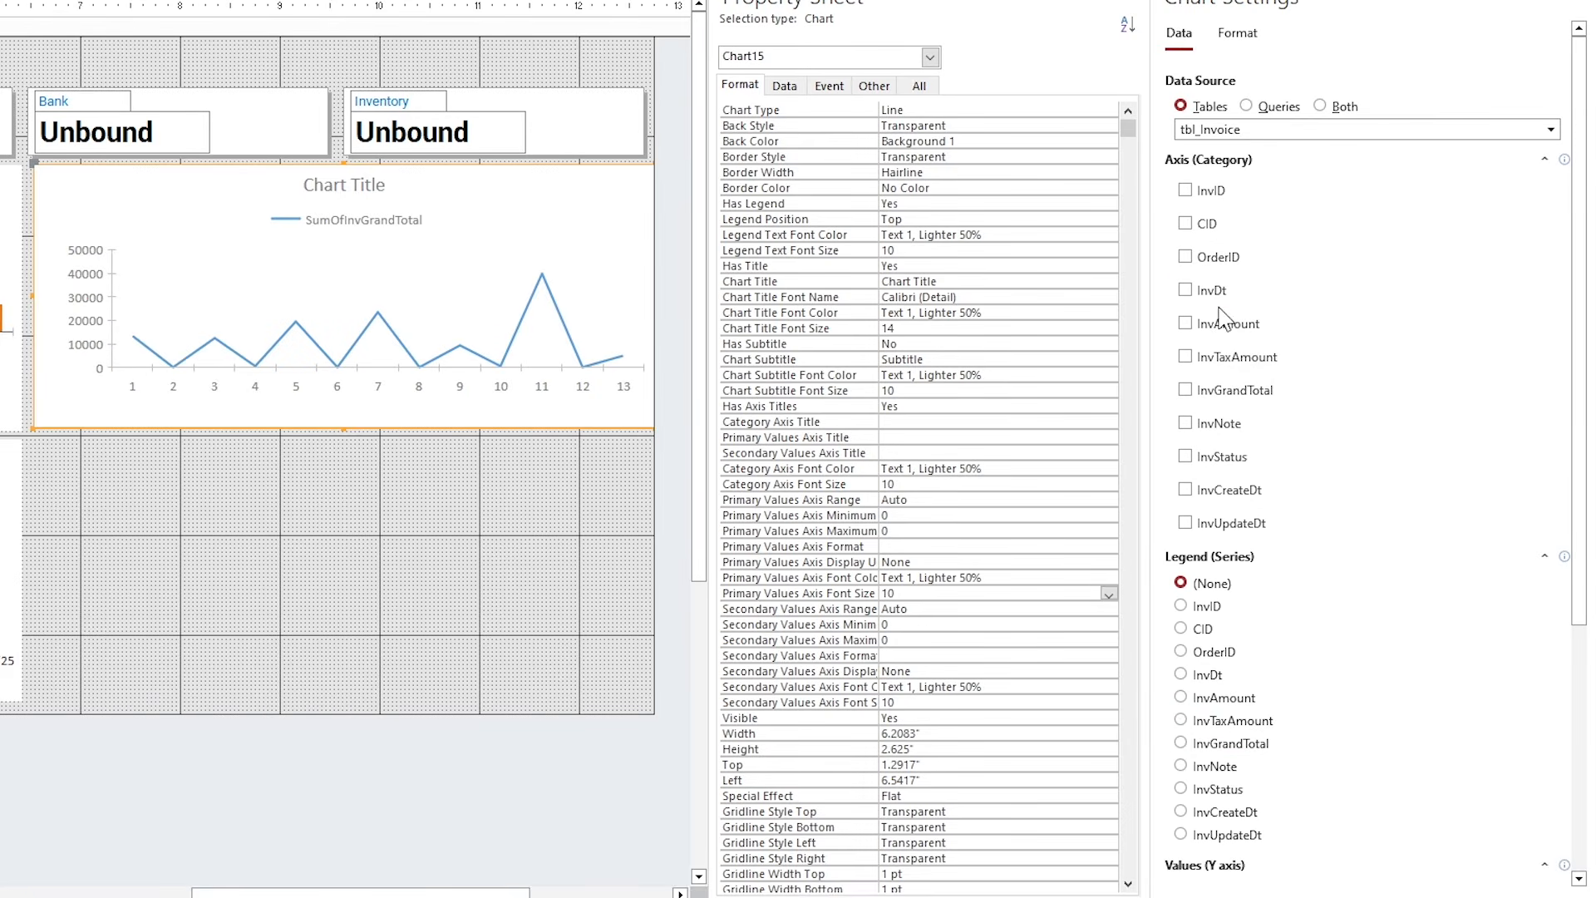
pyautogui.click(1211, 295)
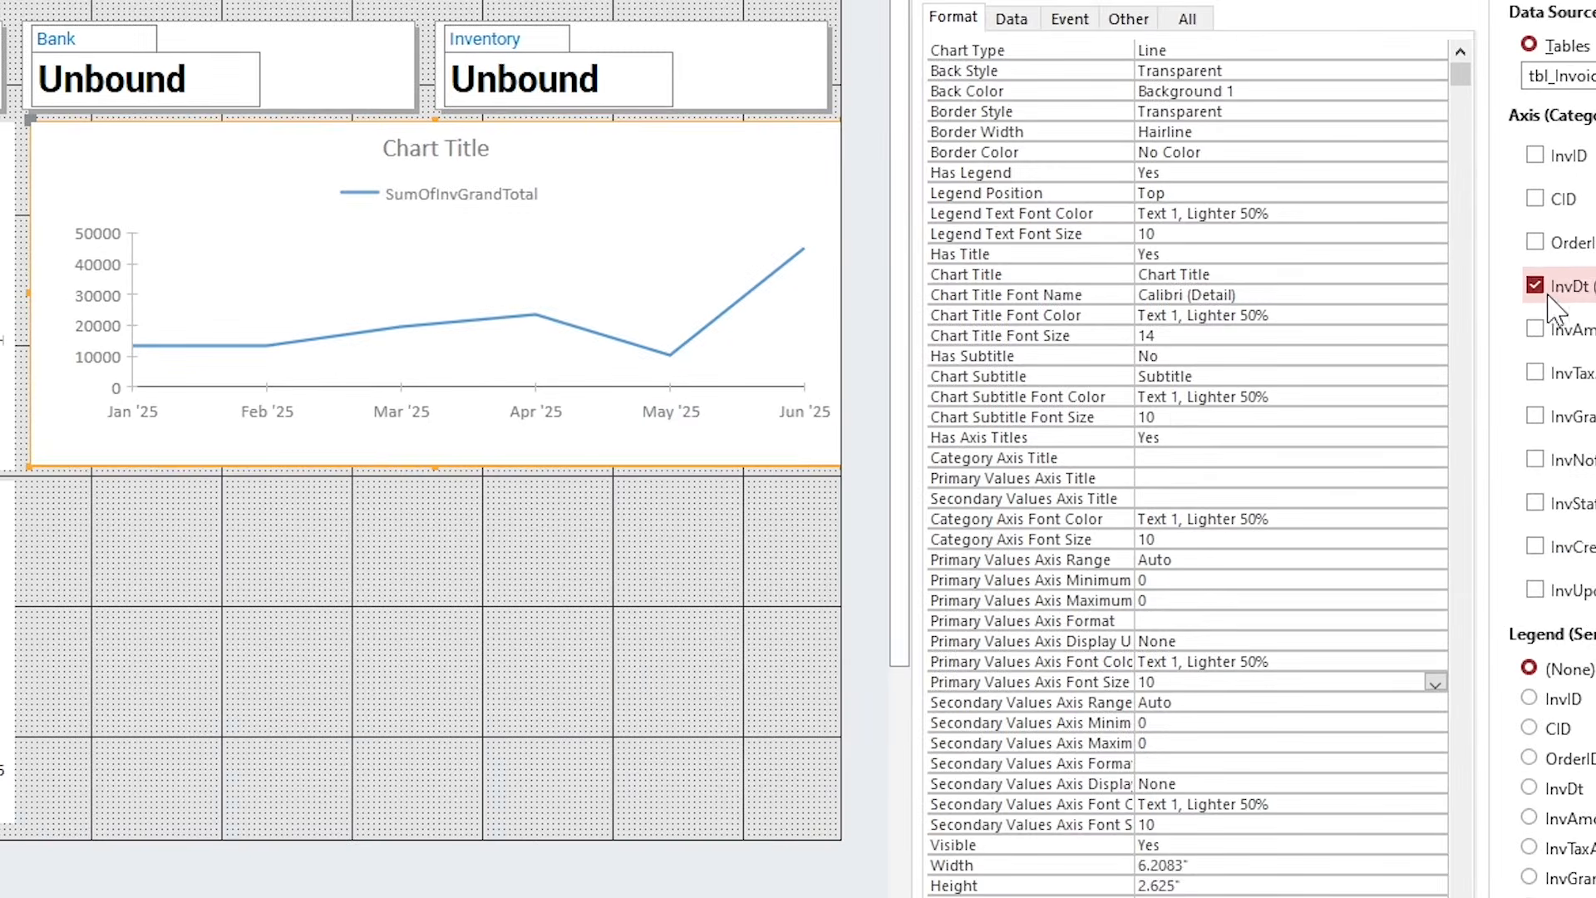
pyautogui.scroll(-3, 934, 338)
pyautogui.scroll(-2, 1162, 743)
pyautogui.scroll(4, 1161, 745)
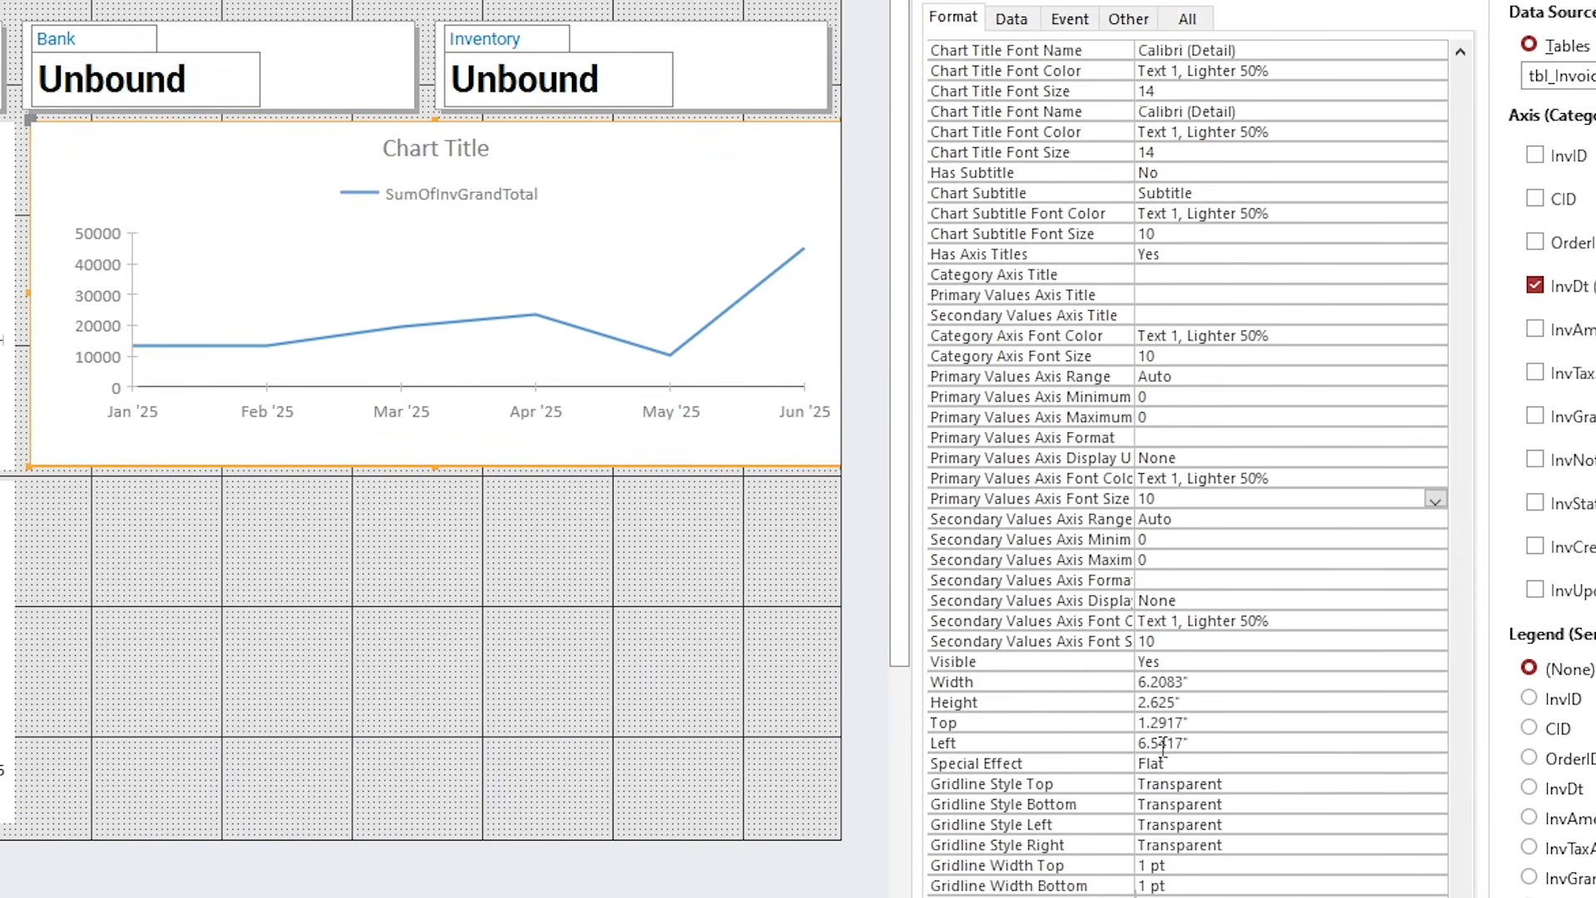
# Show the line chart's value axis in Hundreds.
pyautogui.click(1206, 624)
pyautogui.click(1290, 643)
pyautogui.click(1435, 642)
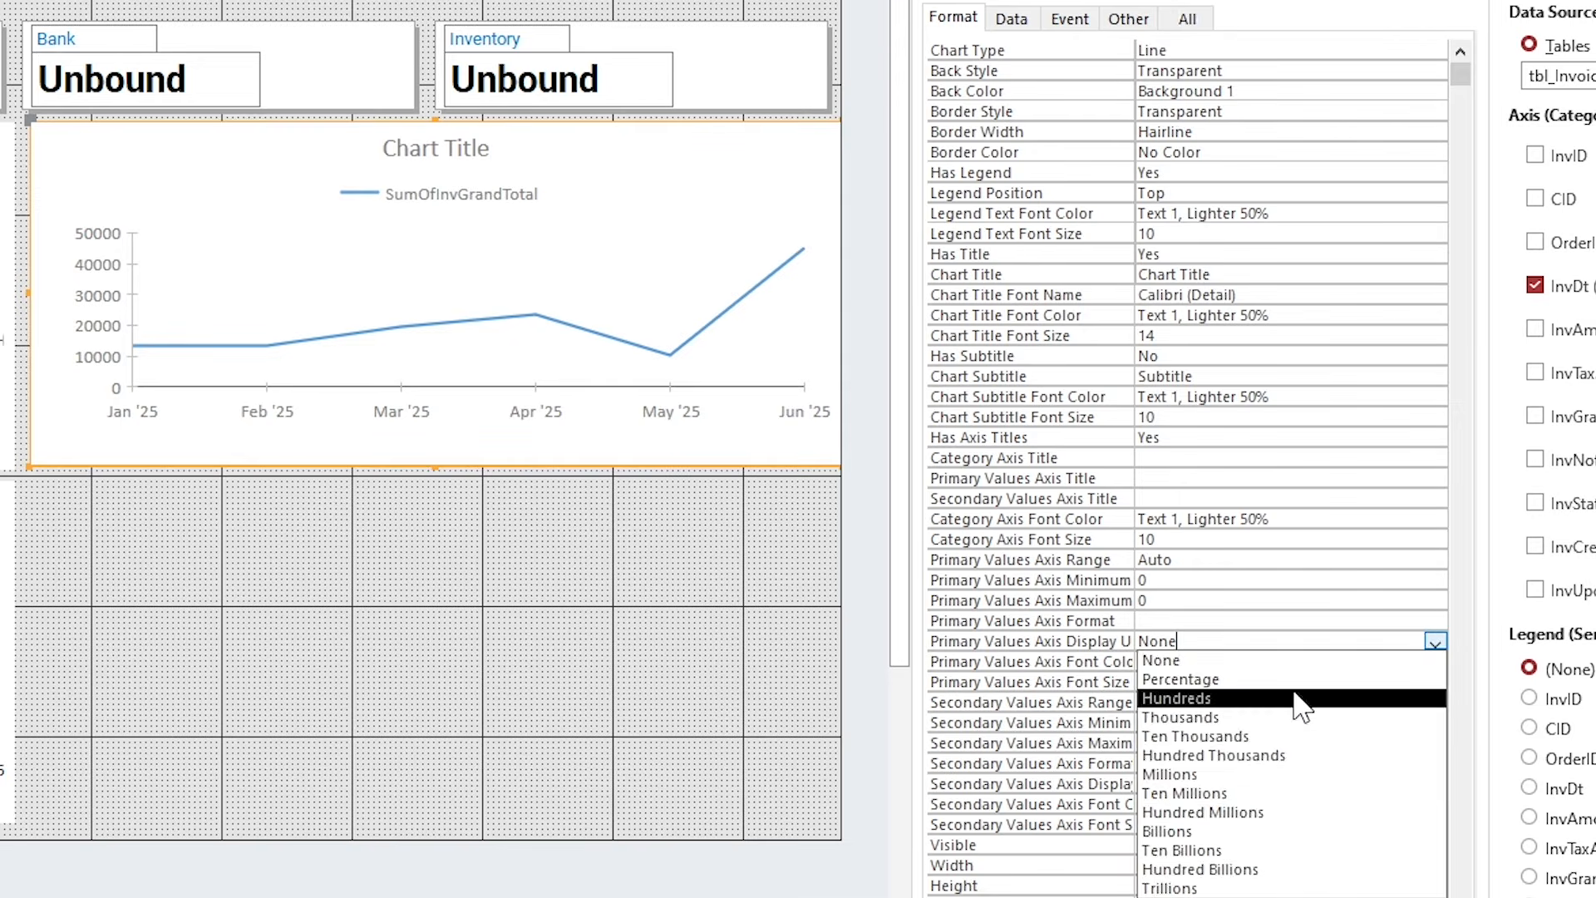
pyautogui.click(1300, 696)
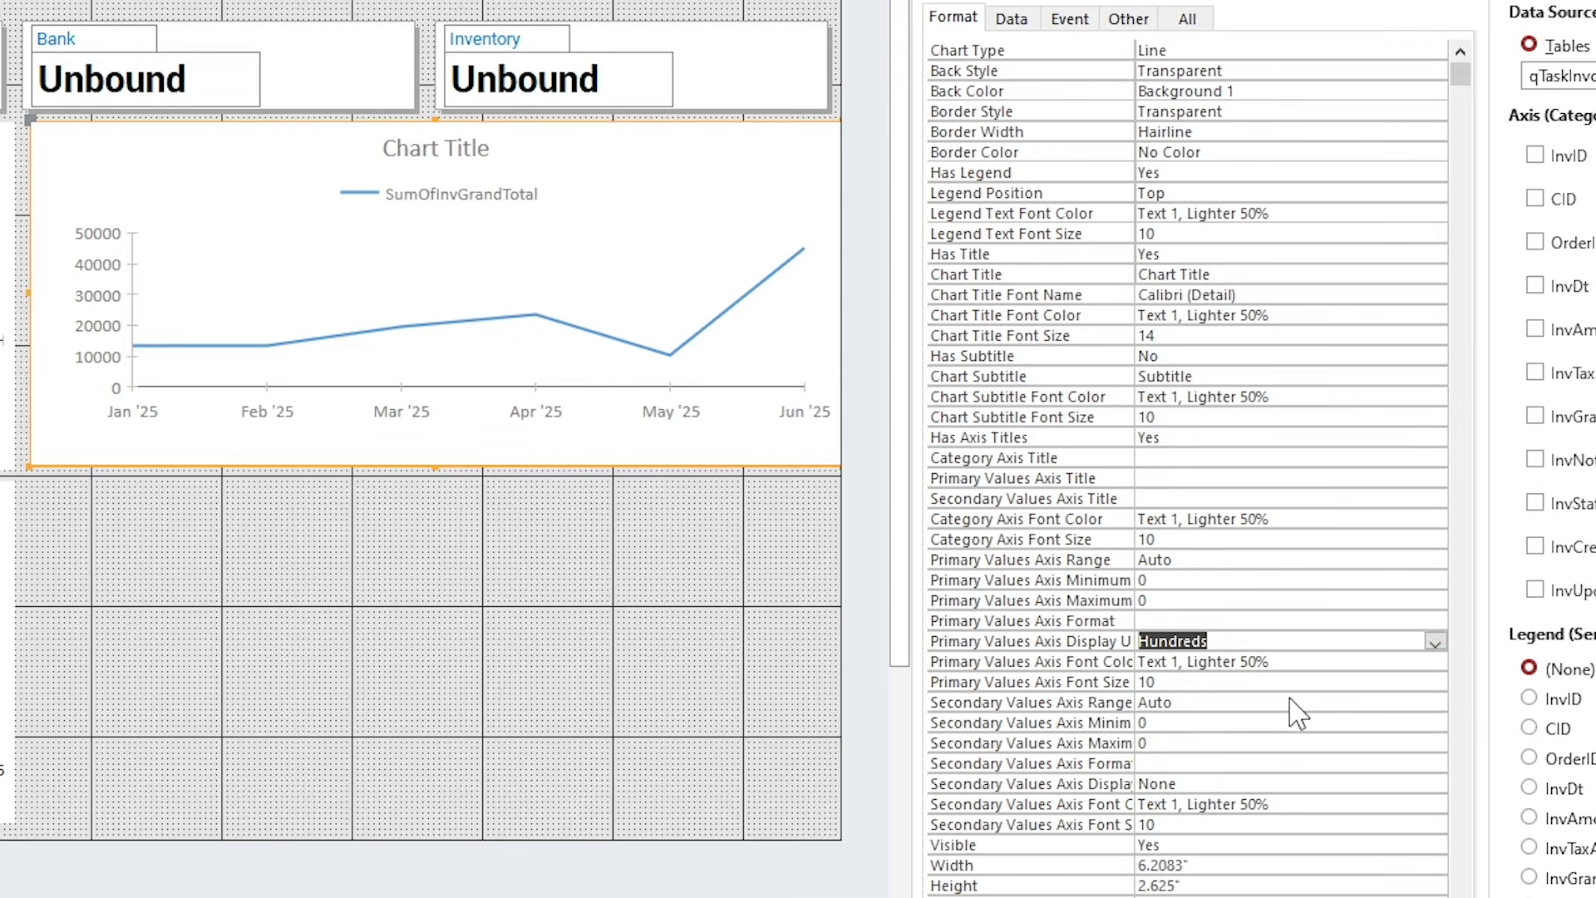
# Turn the legend on and place it at the bottom of the chart.
pyautogui.click(1197, 173)
pyautogui.click(1434, 173)
pyautogui.click(1363, 205)
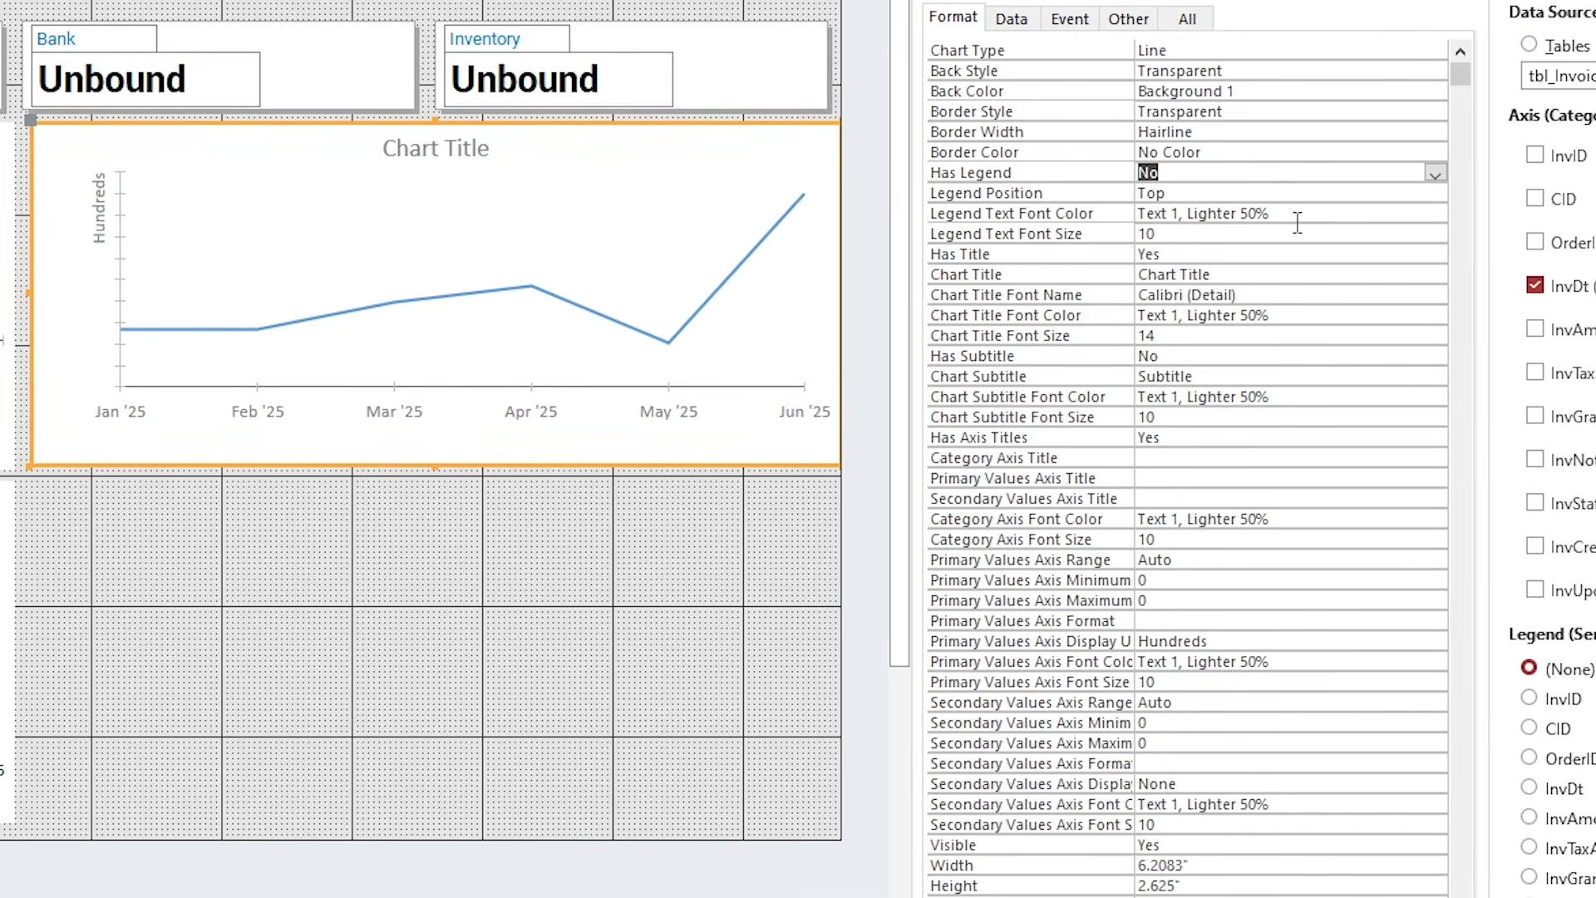
pyautogui.click(1435, 192)
pyautogui.click(1397, 271)
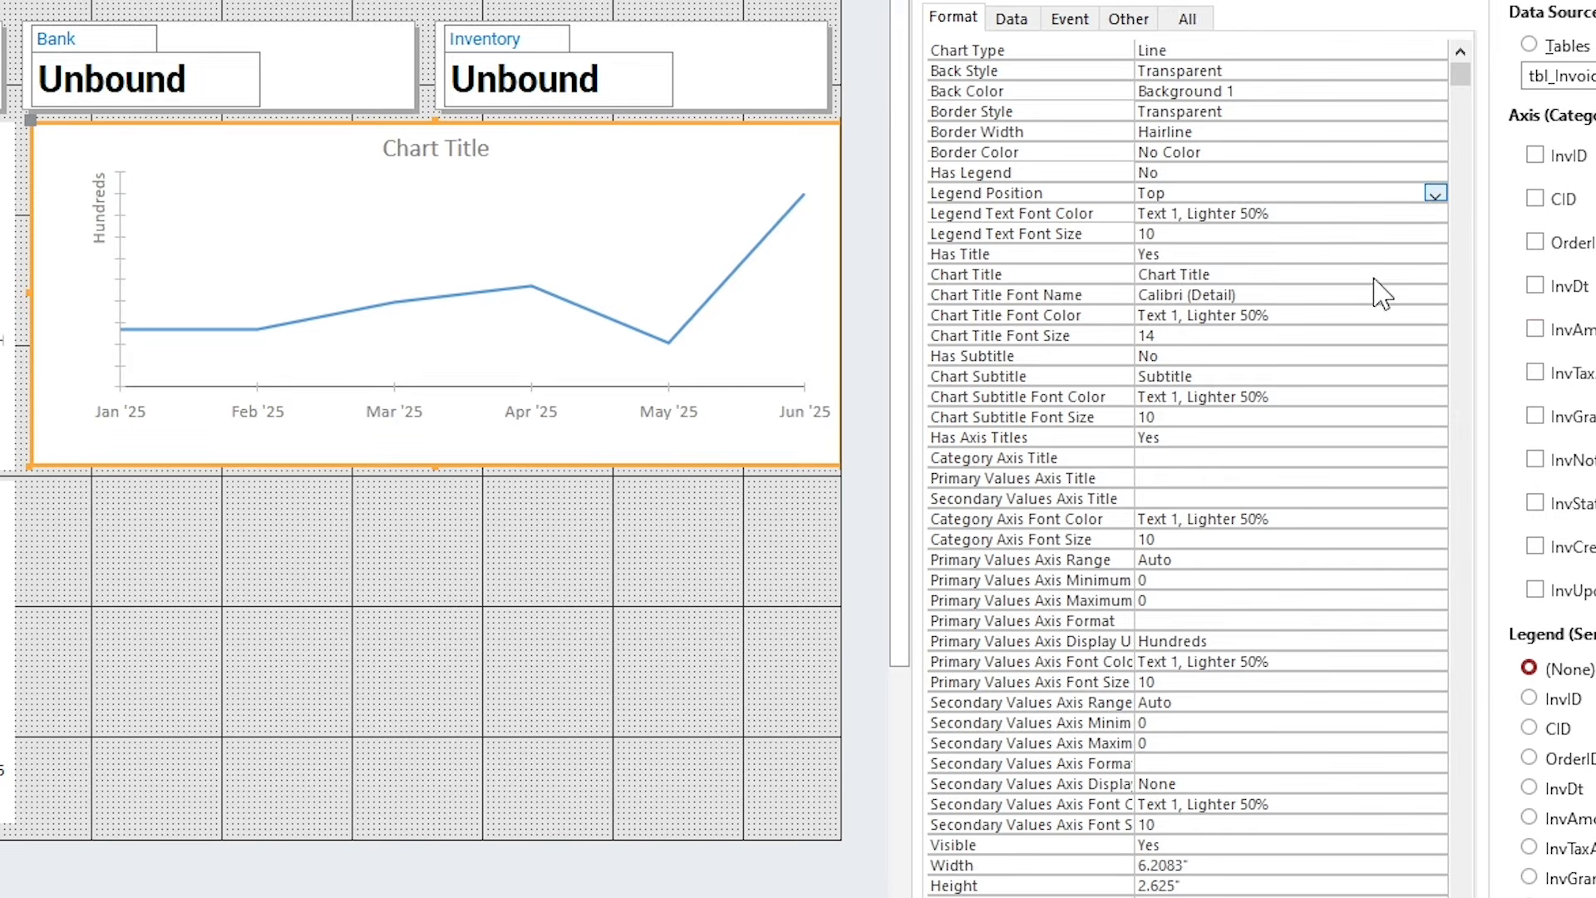
pyautogui.click(1435, 173)
pyautogui.click(1360, 194)
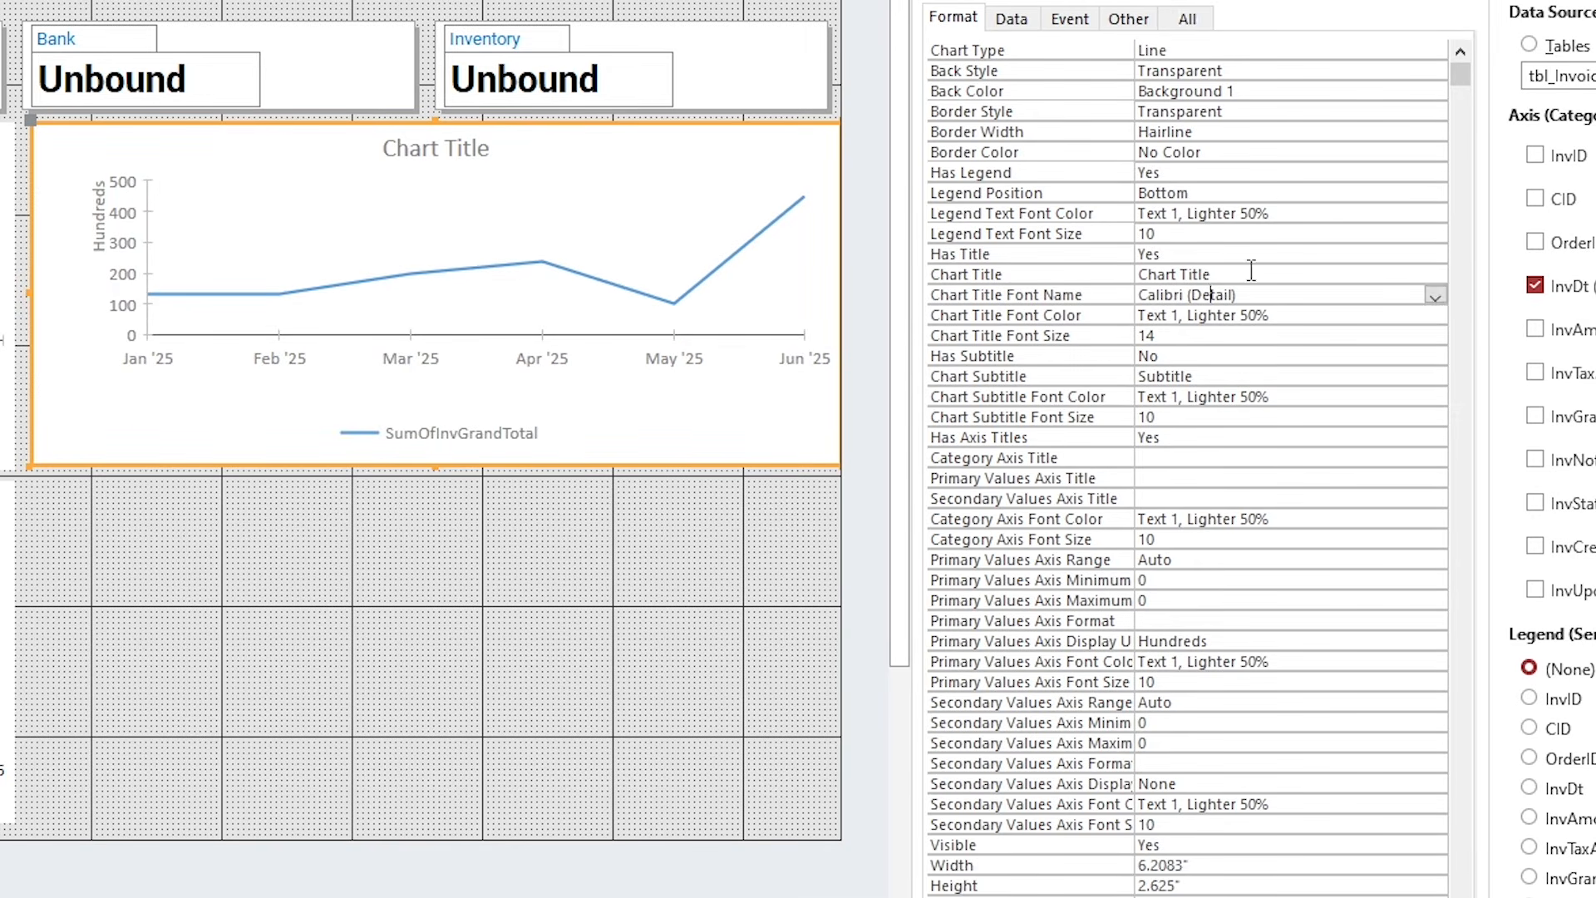
# Title the chart 'Sales Trend' in black Roboto.
pyautogui.click(1222, 274)
pyautogui.write('Sales Trend')
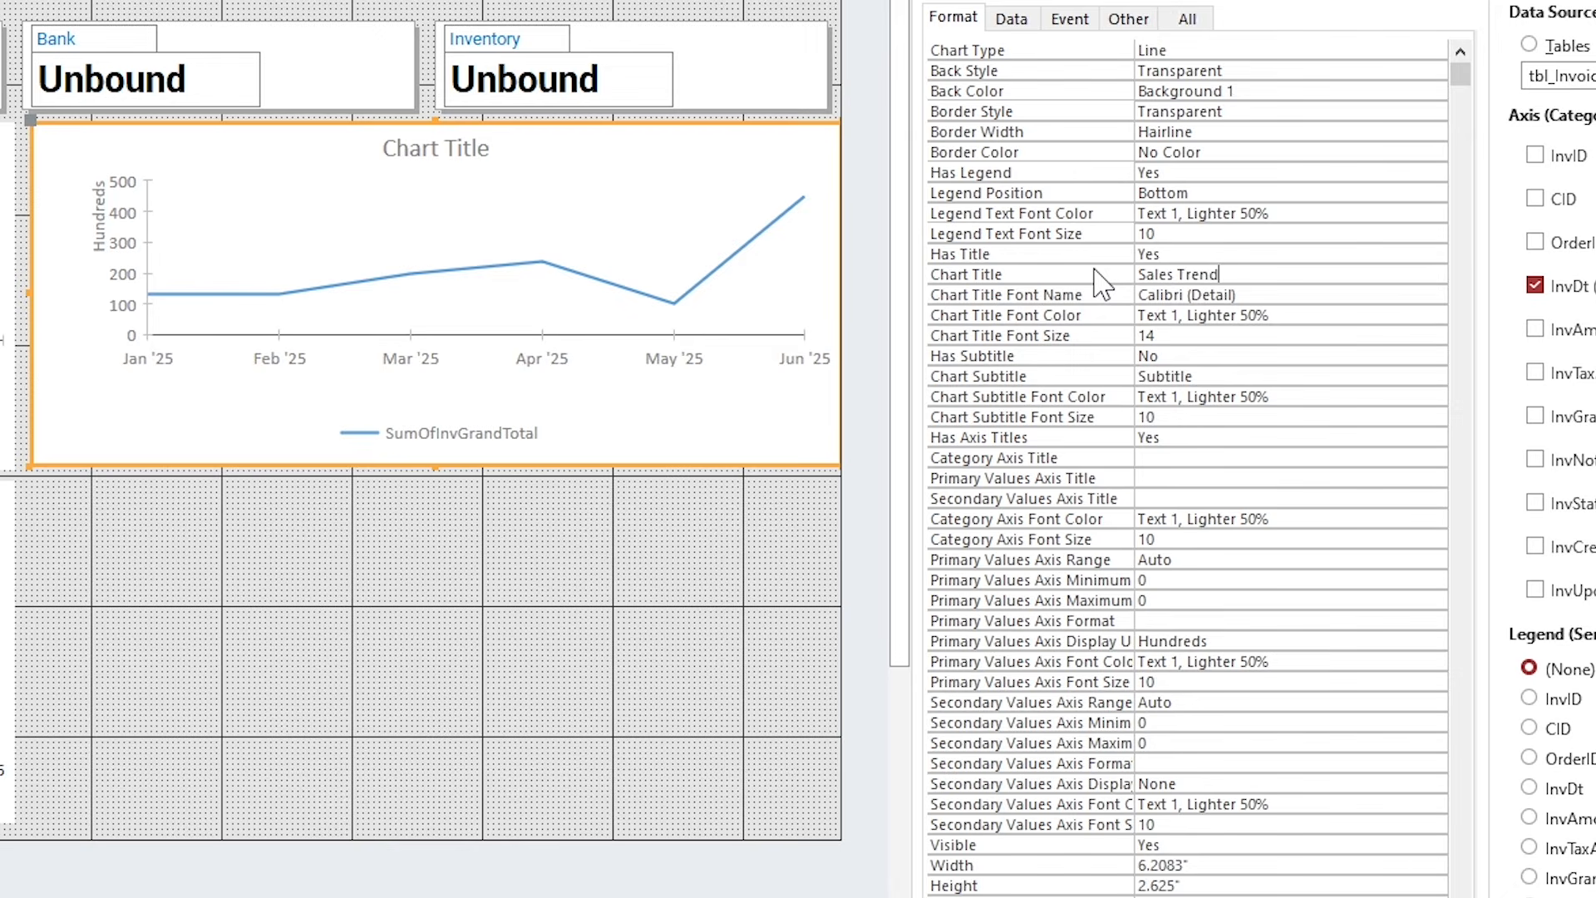
pyautogui.press('Return')
pyautogui.write('Roboto')
pyautogui.press('Return')
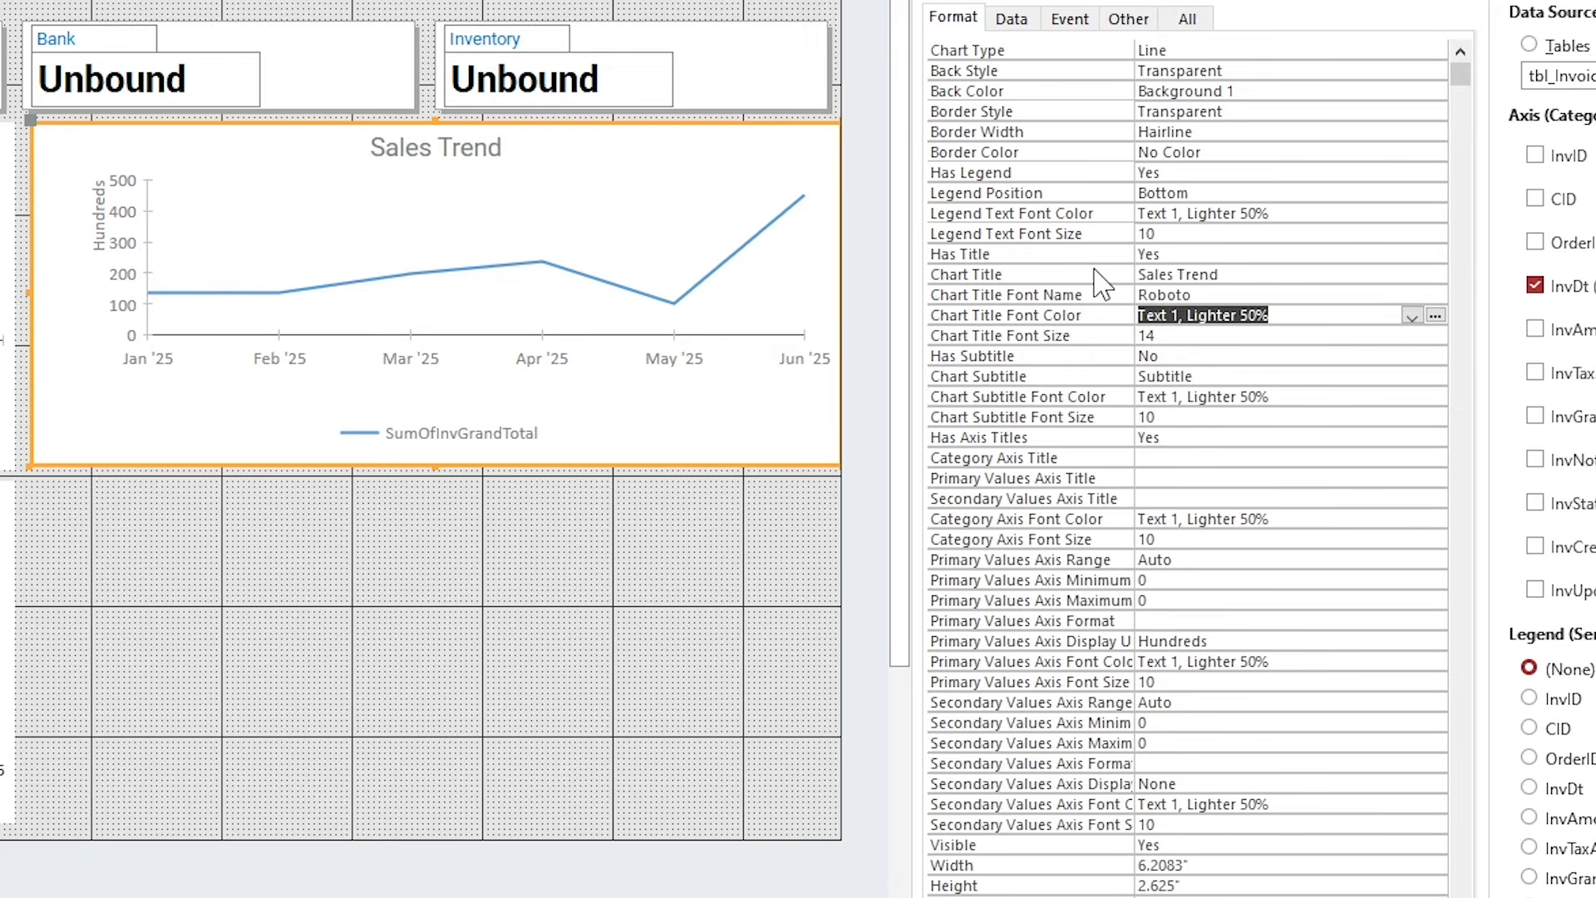
pyautogui.click(1411, 315)
pyautogui.click(1194, 410)
# Make the subtitle, month labels and value axis numbers black (Text 1).
pyautogui.click(1246, 396)
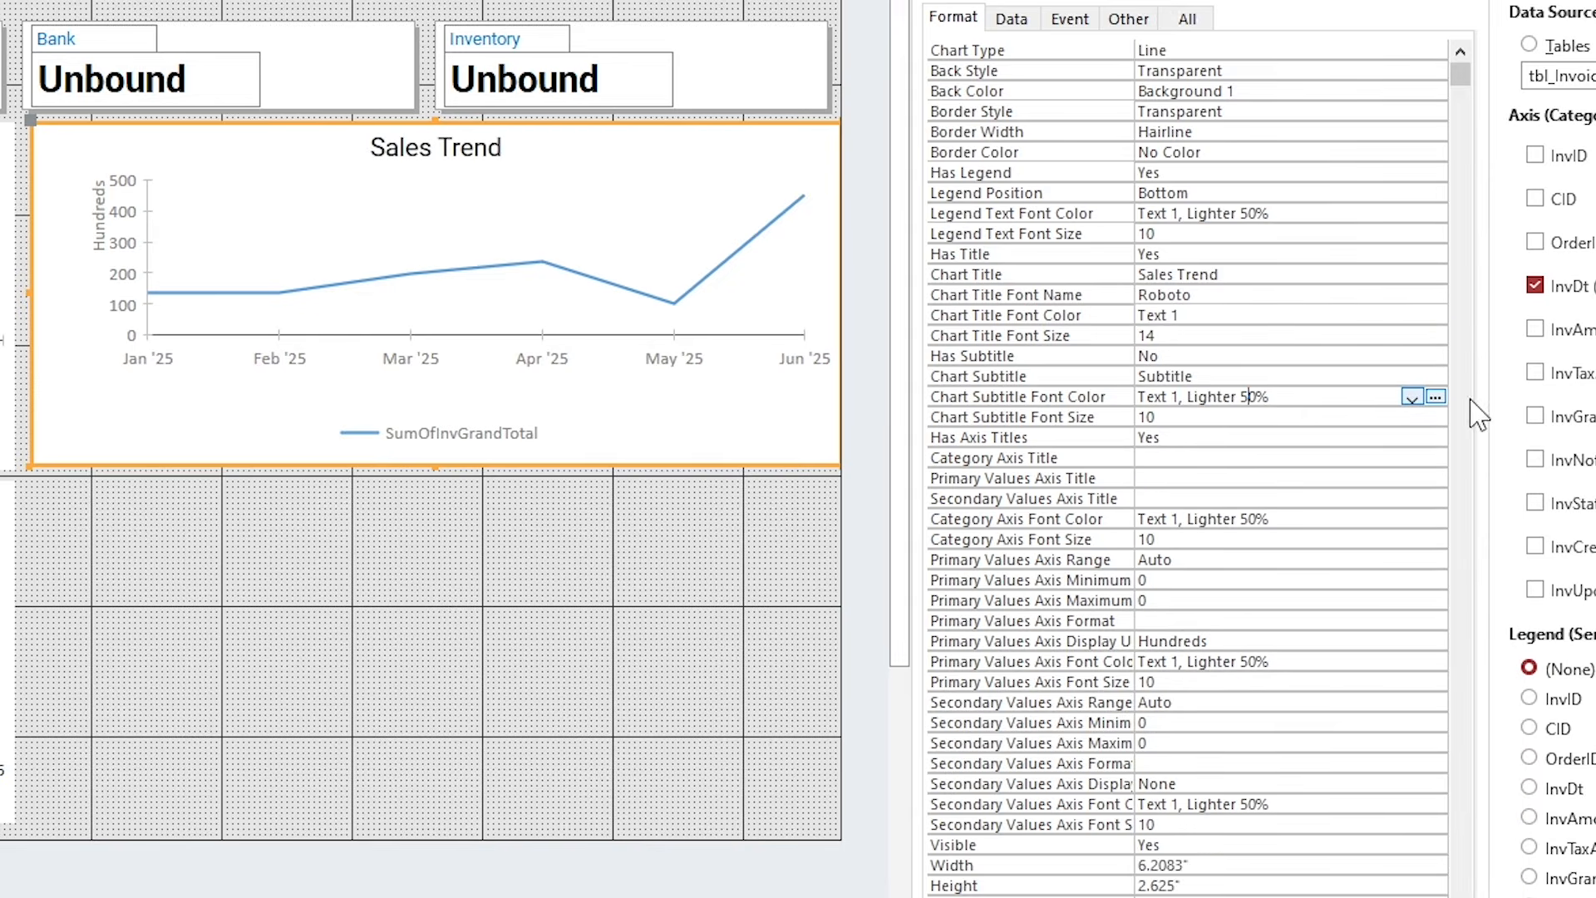
pyautogui.click(1411, 397)
pyautogui.click(1195, 491)
pyautogui.click(1288, 518)
pyautogui.click(1412, 518)
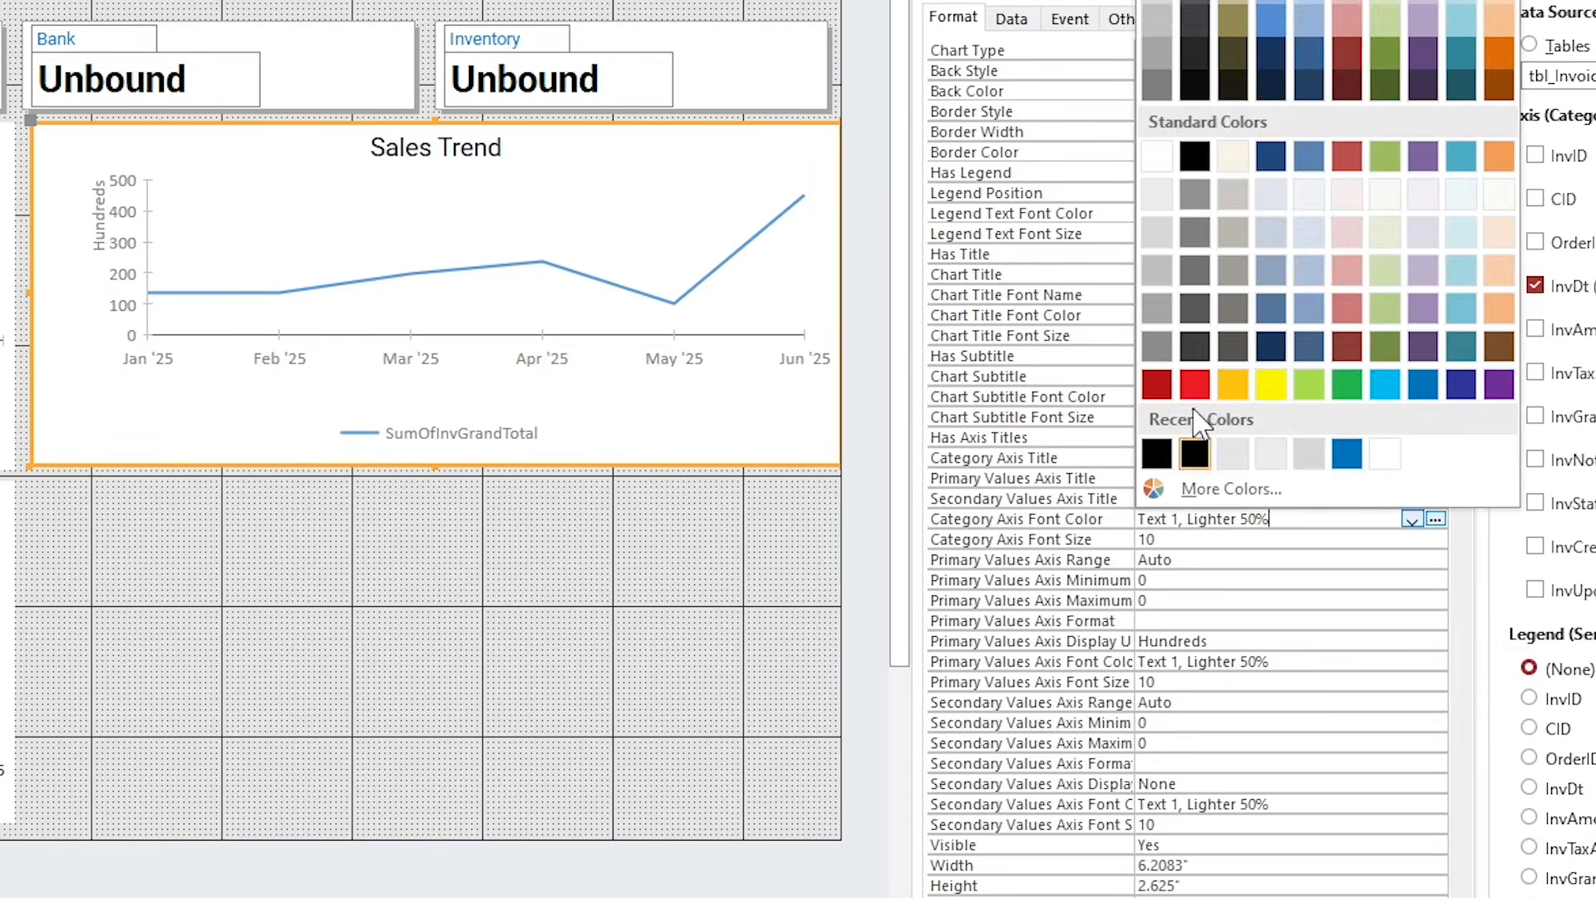
pyautogui.click(1195, 448)
pyautogui.click(1274, 662)
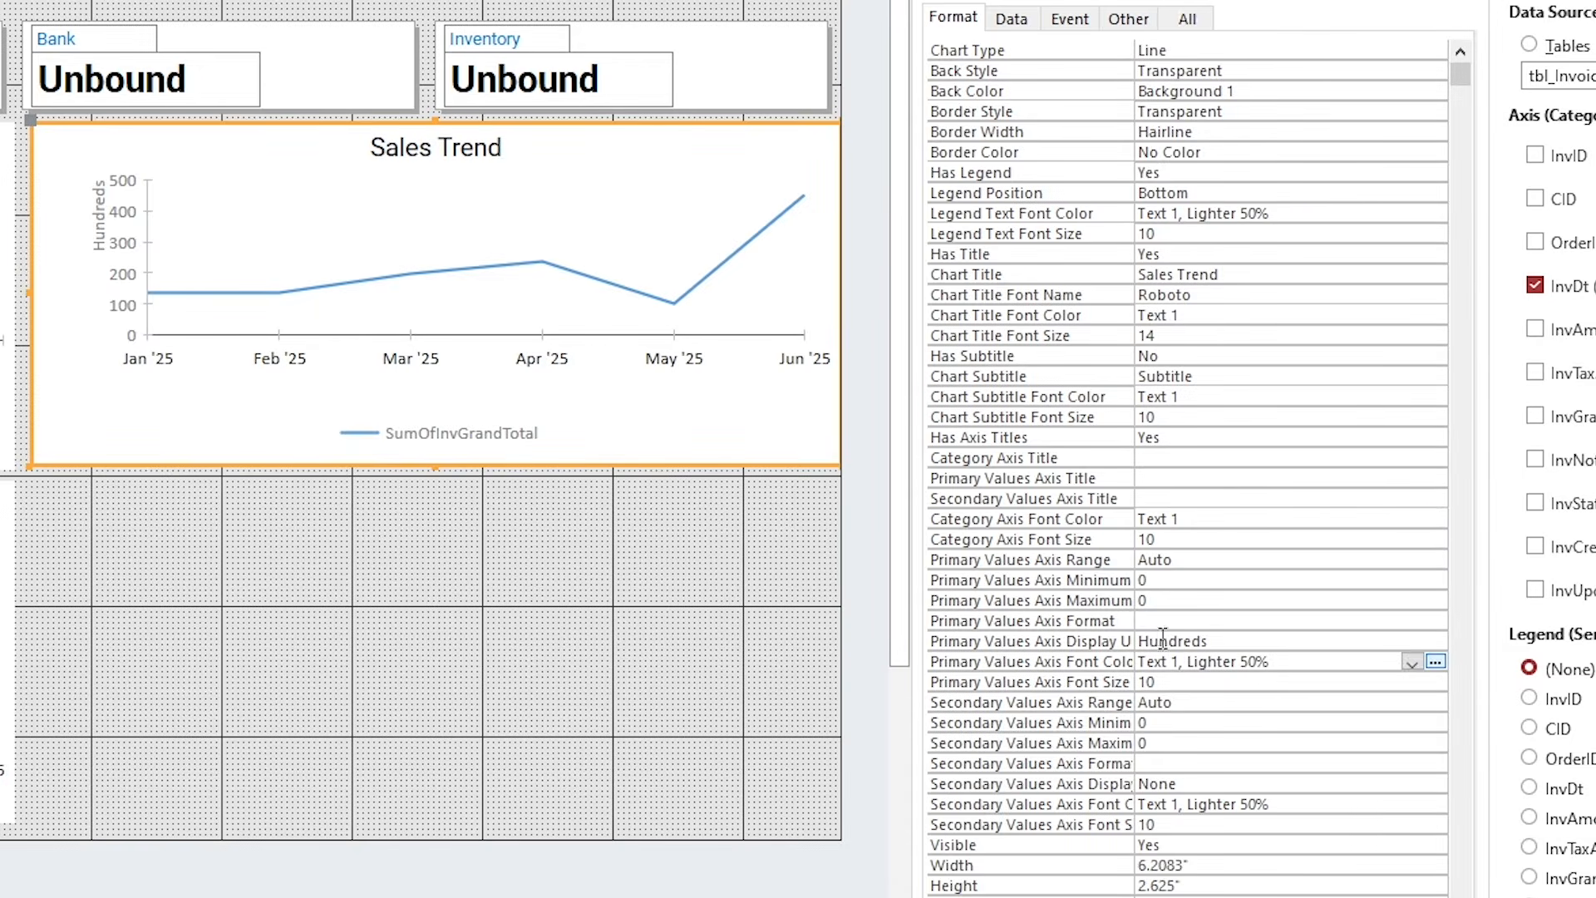
pyautogui.click(1411, 662)
pyautogui.click(1190, 20)
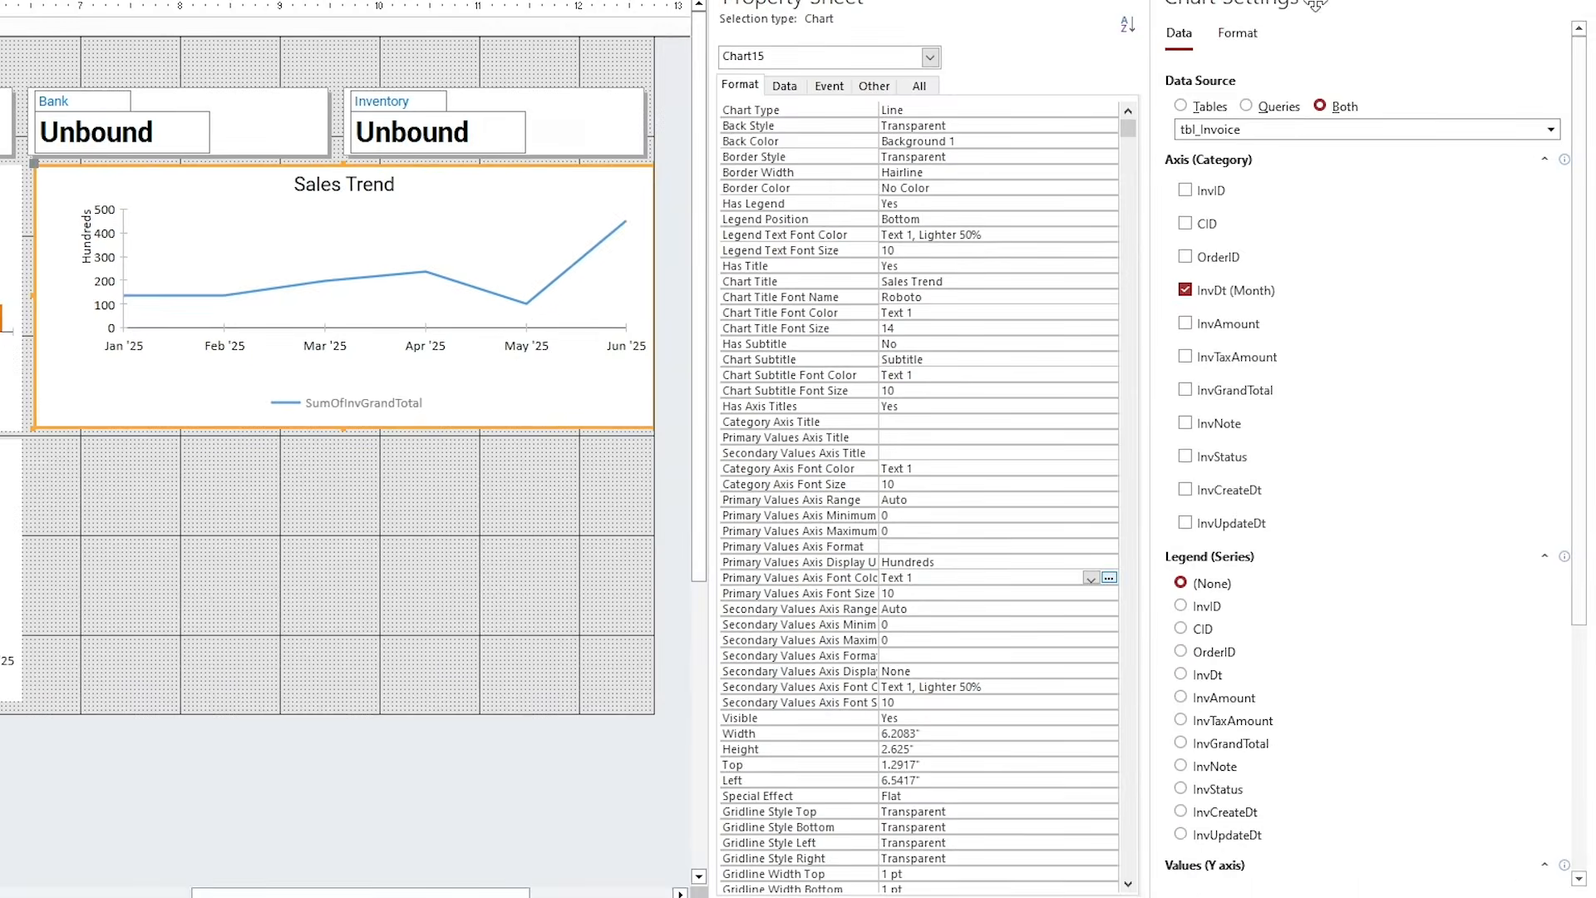
# Keep the Sales Trend trendline at None and set the line's marker shape to Circle.
pyautogui.click(1244, 37)
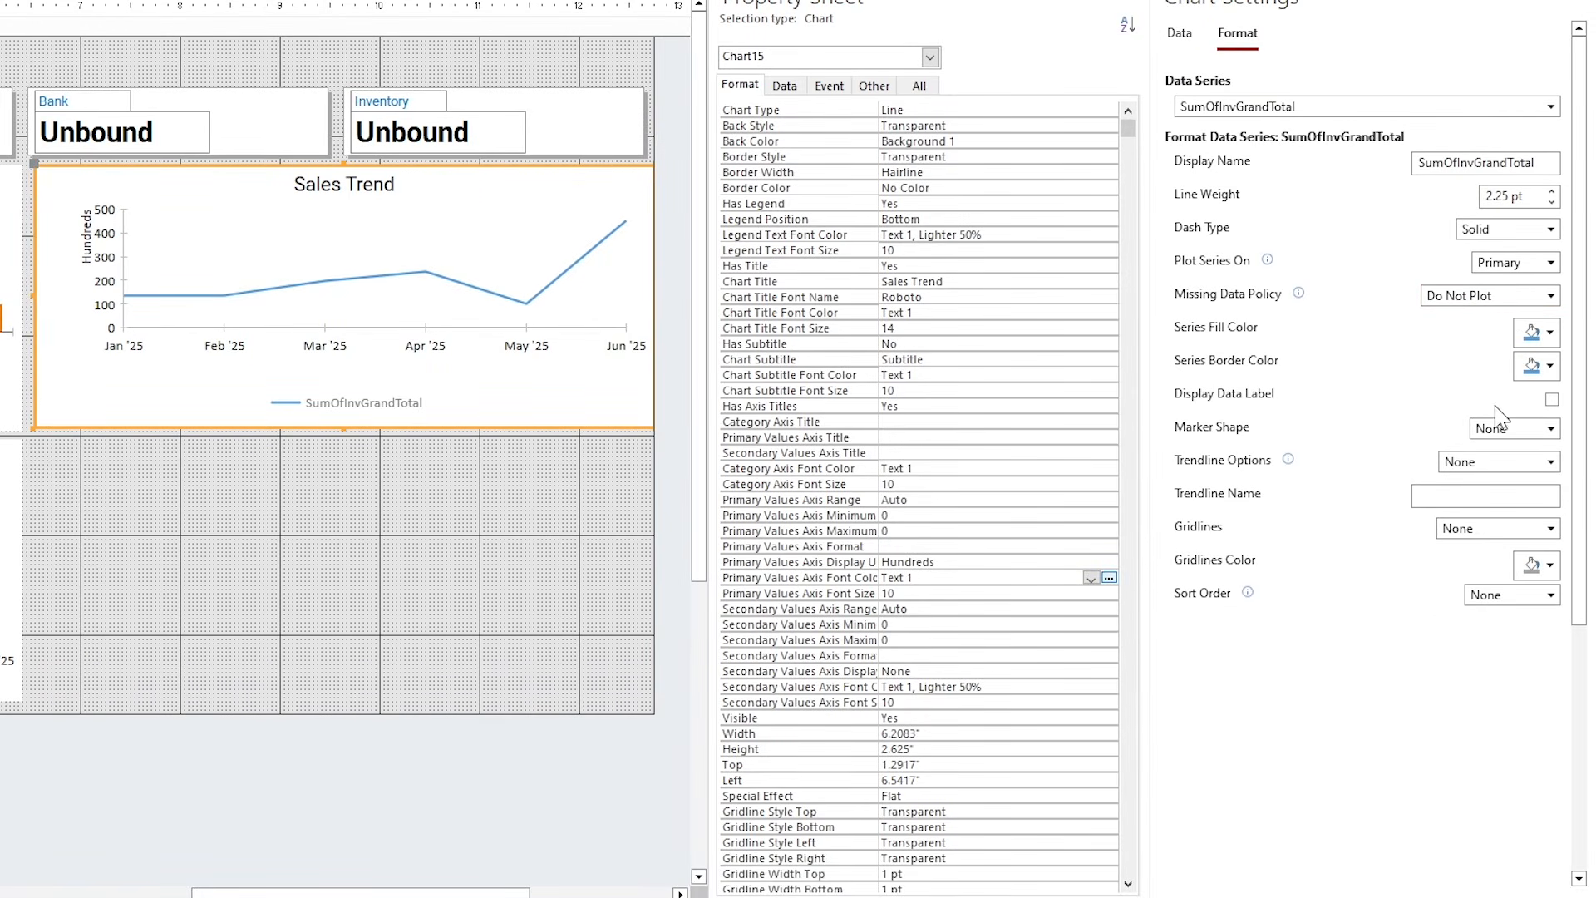
pyautogui.click(1492, 463)
pyautogui.click(1461, 485)
pyautogui.click(1499, 429)
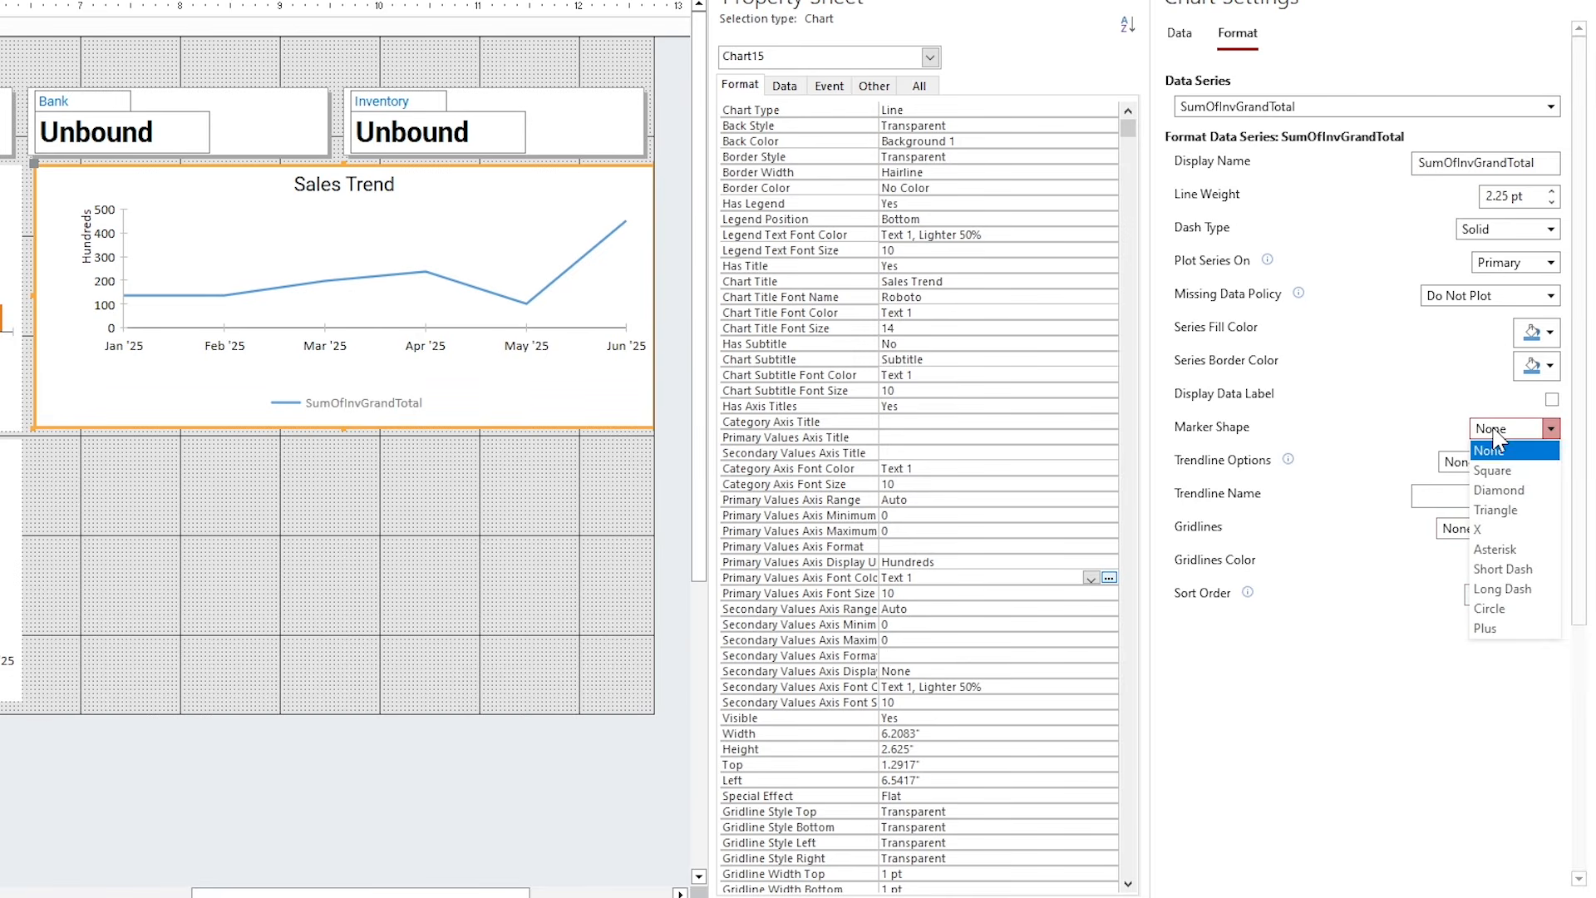
pyautogui.click(1509, 609)
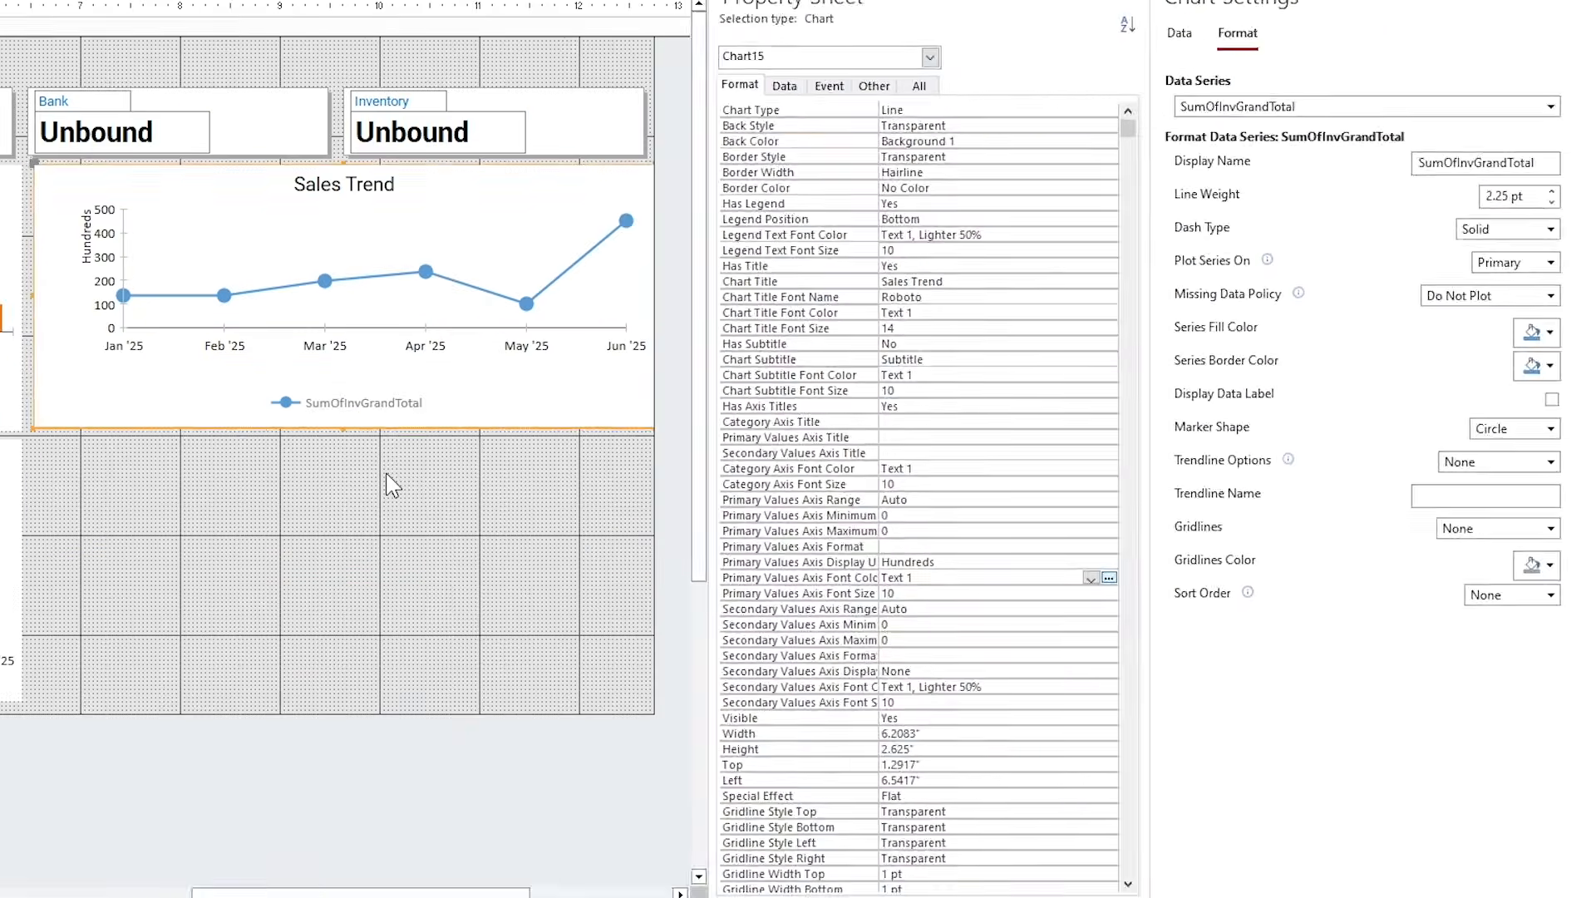
pyautogui.click(627, 667)
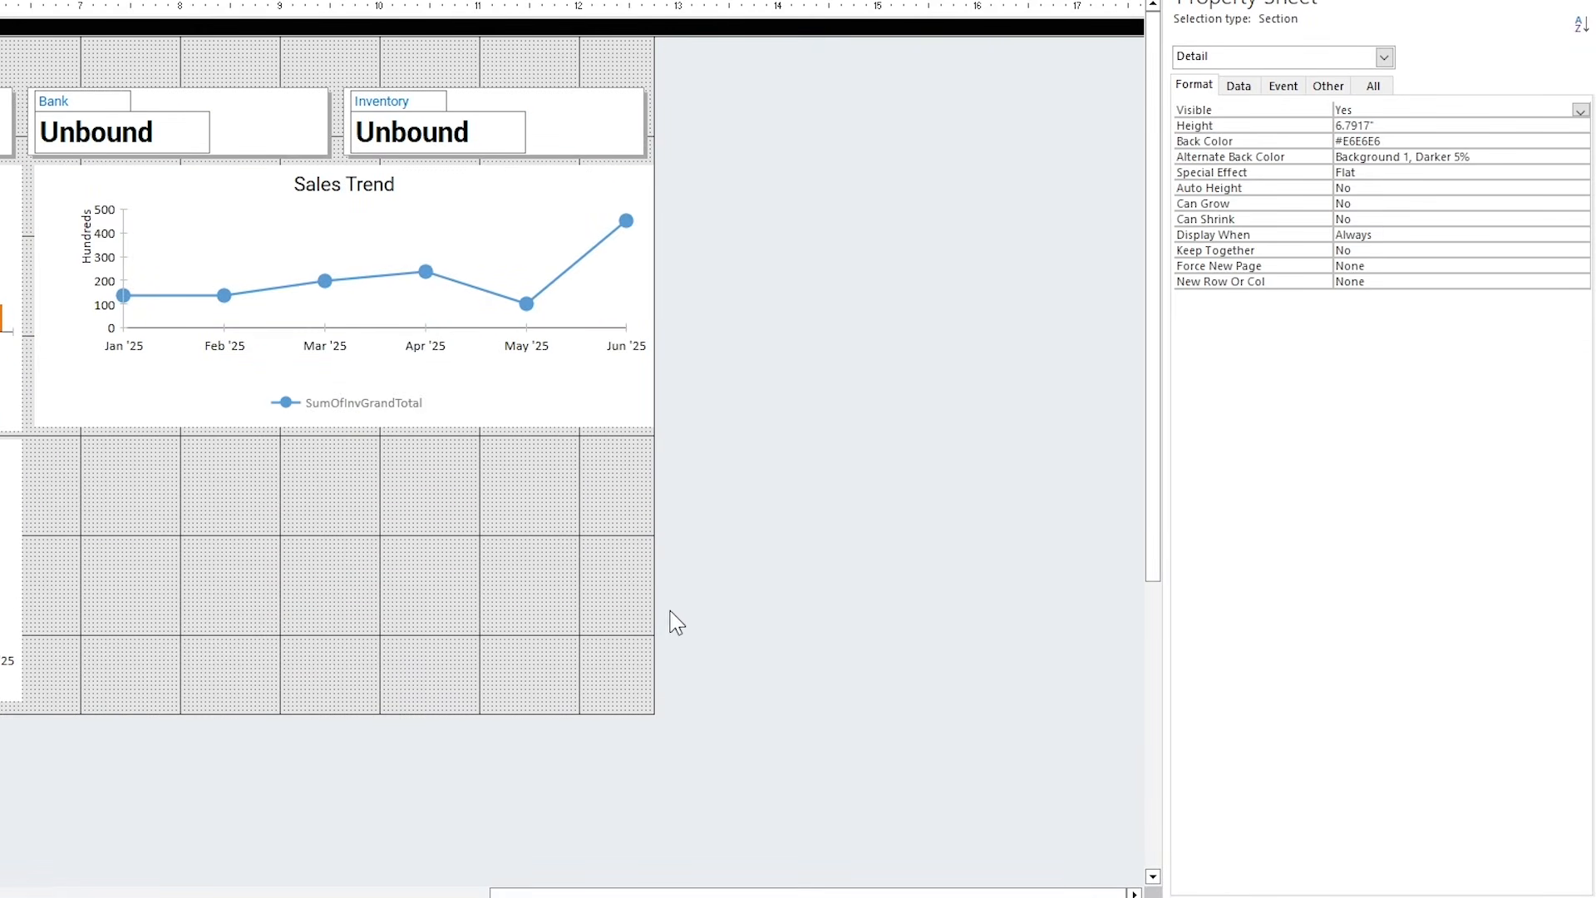
# Widen the Detail section slightly, preview frm_analysis in Form View, then return to Design View.
pyautogui.moveTo(653, 572); pyautogui.dragTo(666, 571)
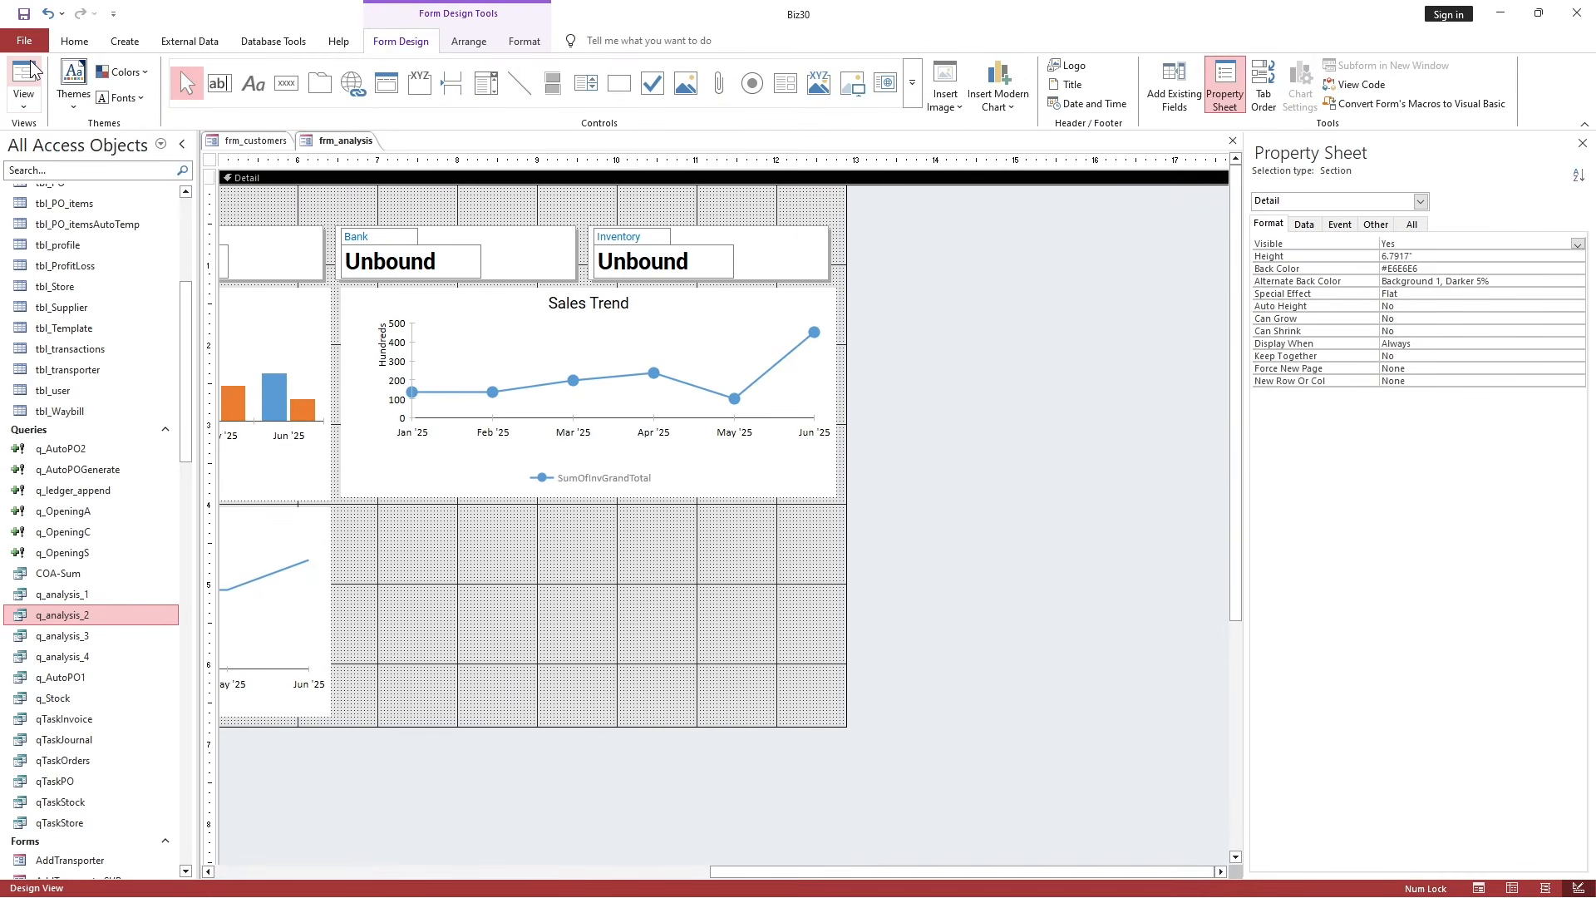
pyautogui.click(31, 65)
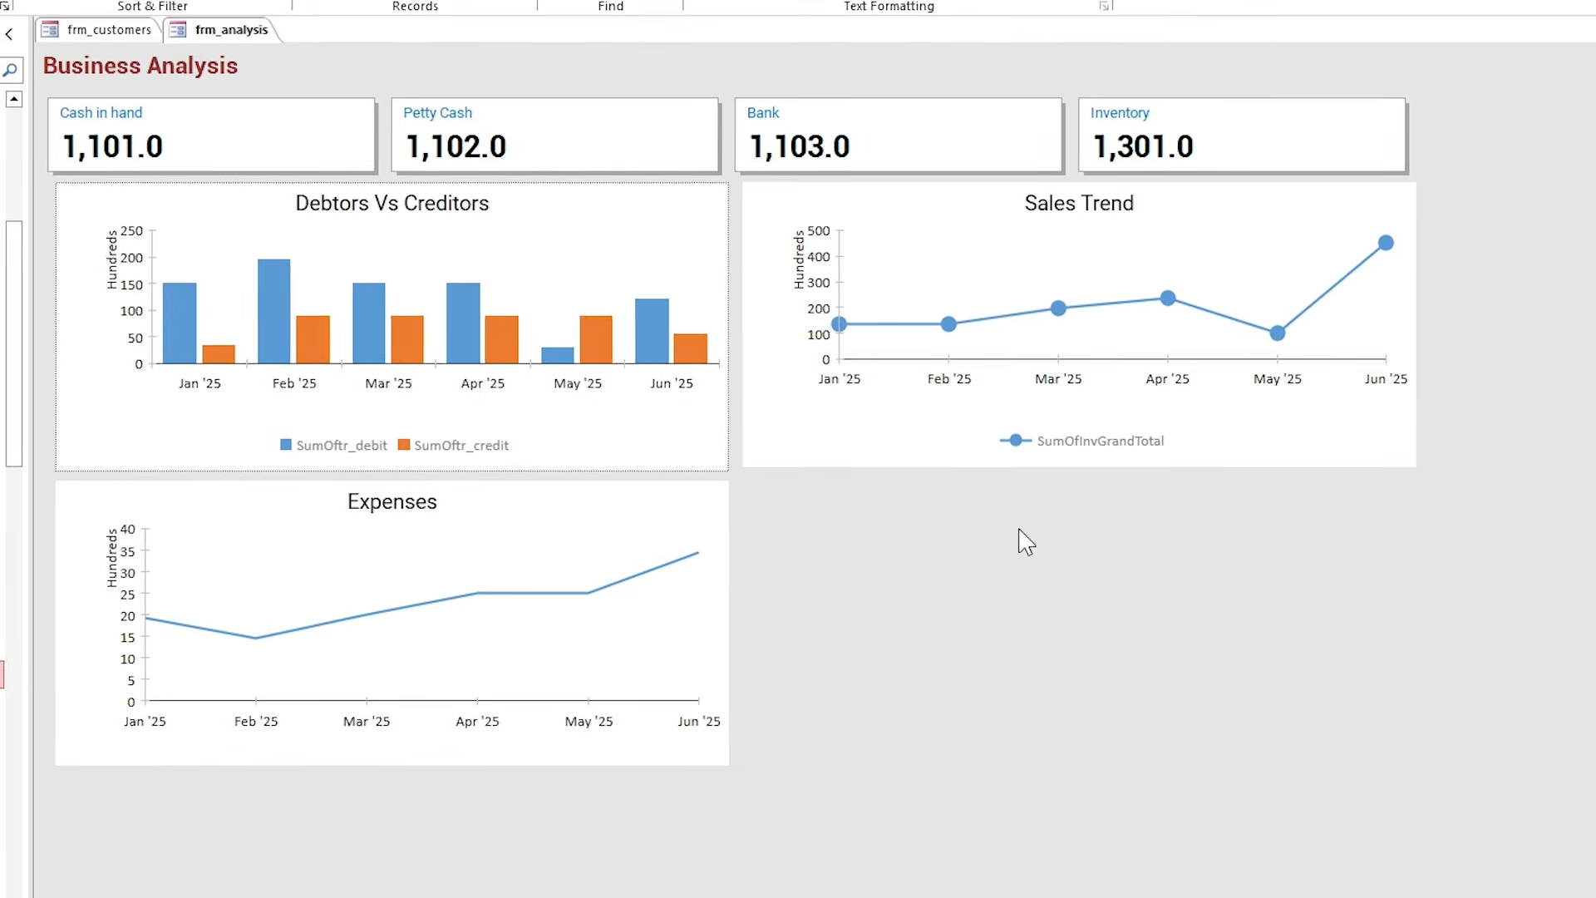
pyautogui.click(906, 303)
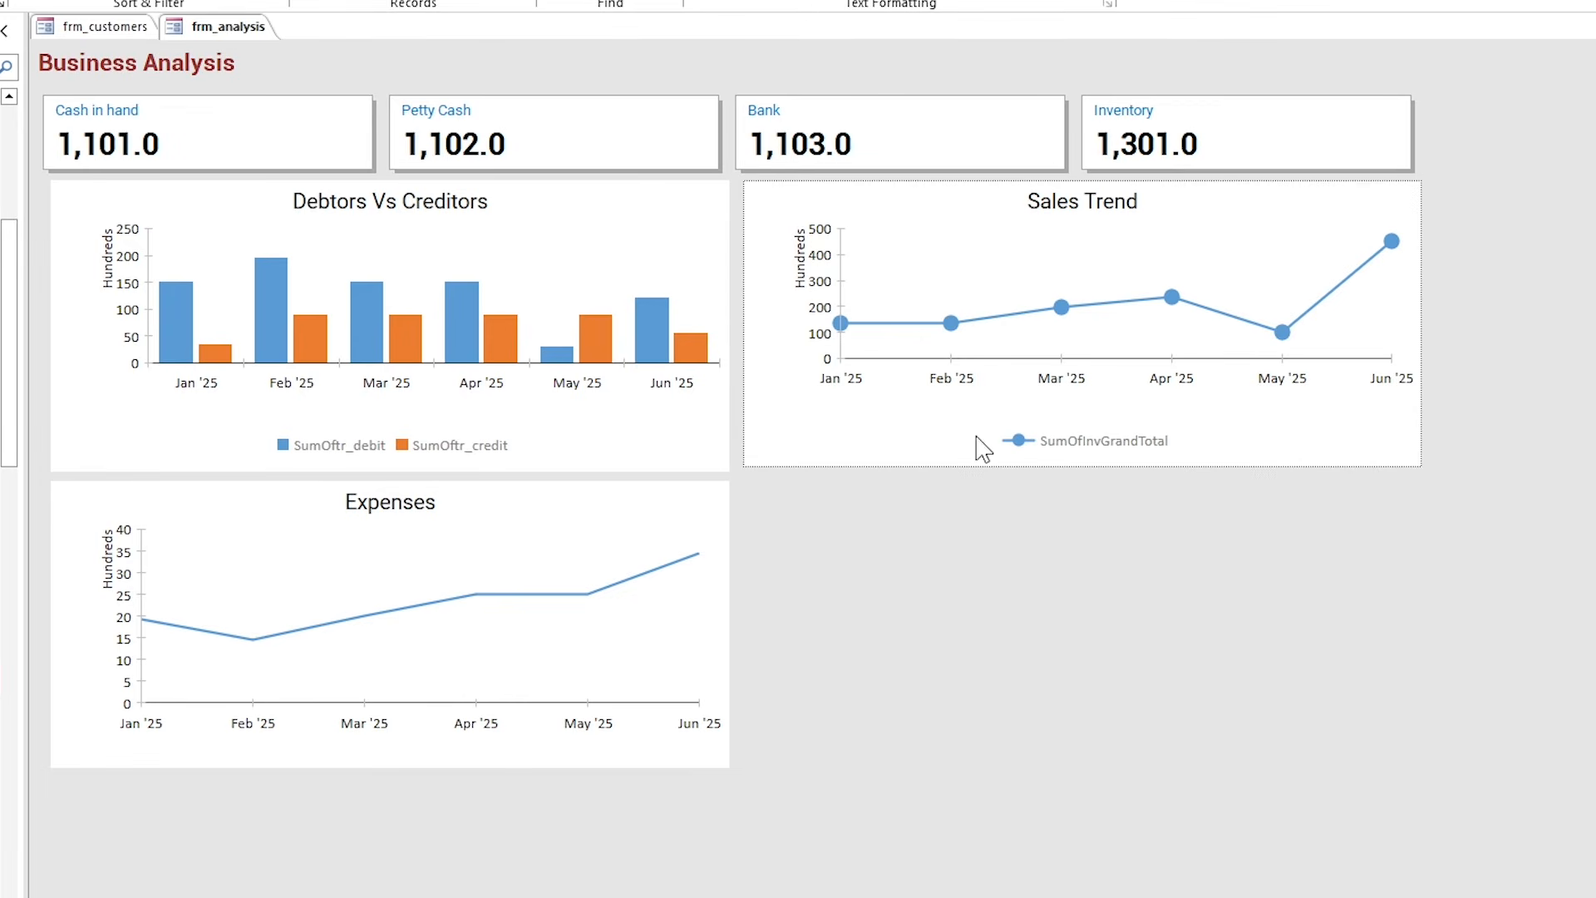
pyautogui.rightClick(191, 27)
pyautogui.click(266, 189)
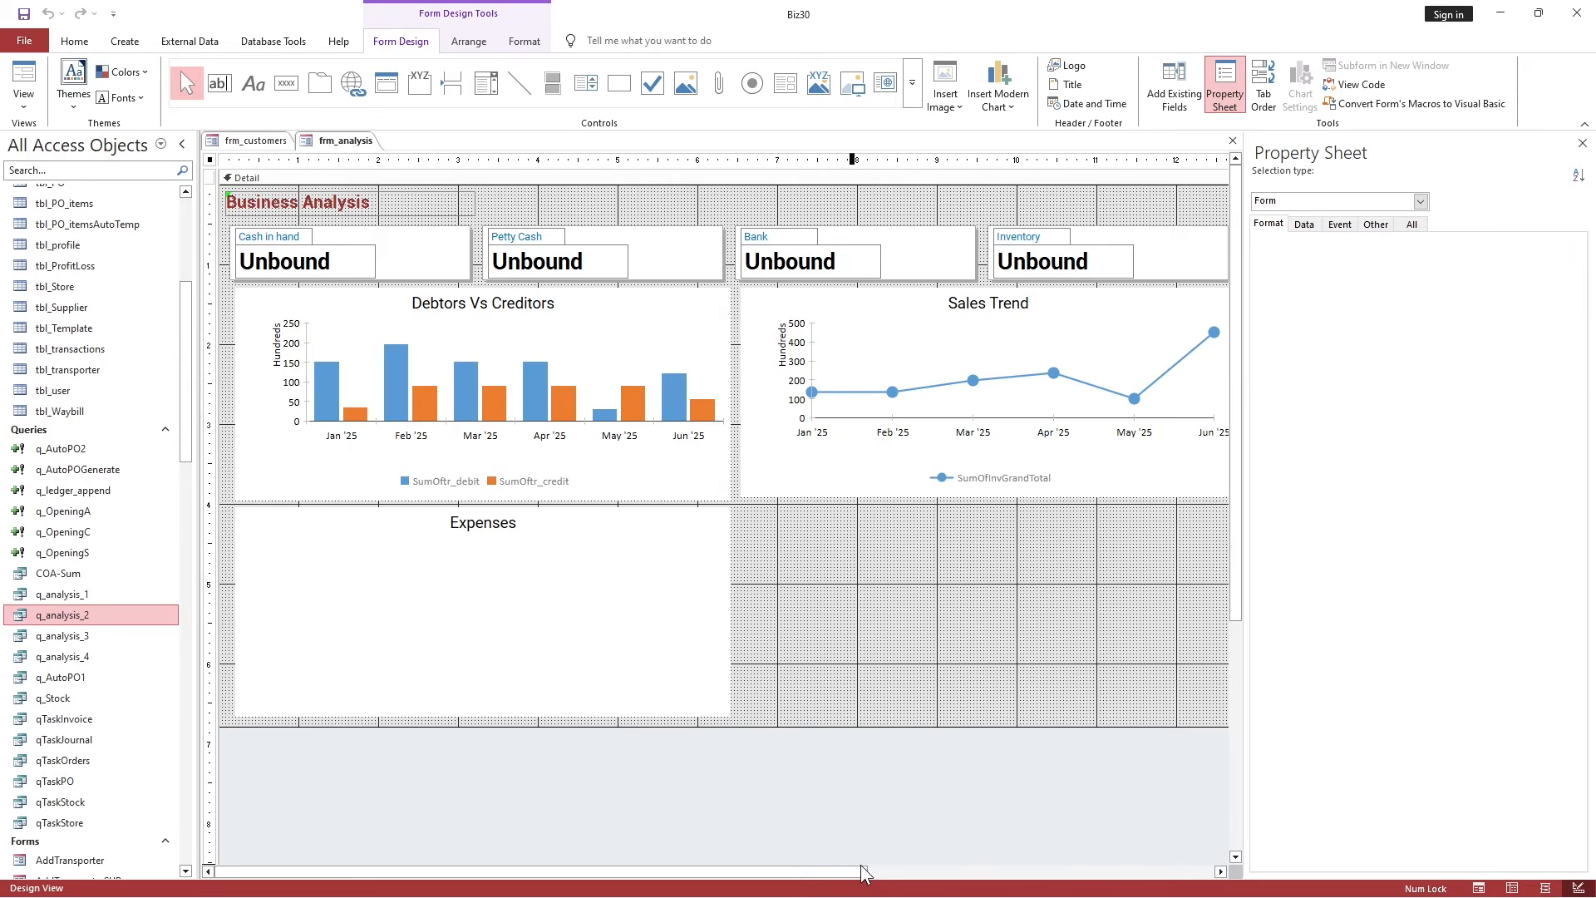
# Draw a modern pie chart beside the Expenses chart, sourced from the q_analysis_3 query.
pyautogui.moveTo(906, 874); pyautogui.dragTo(1033, 881)
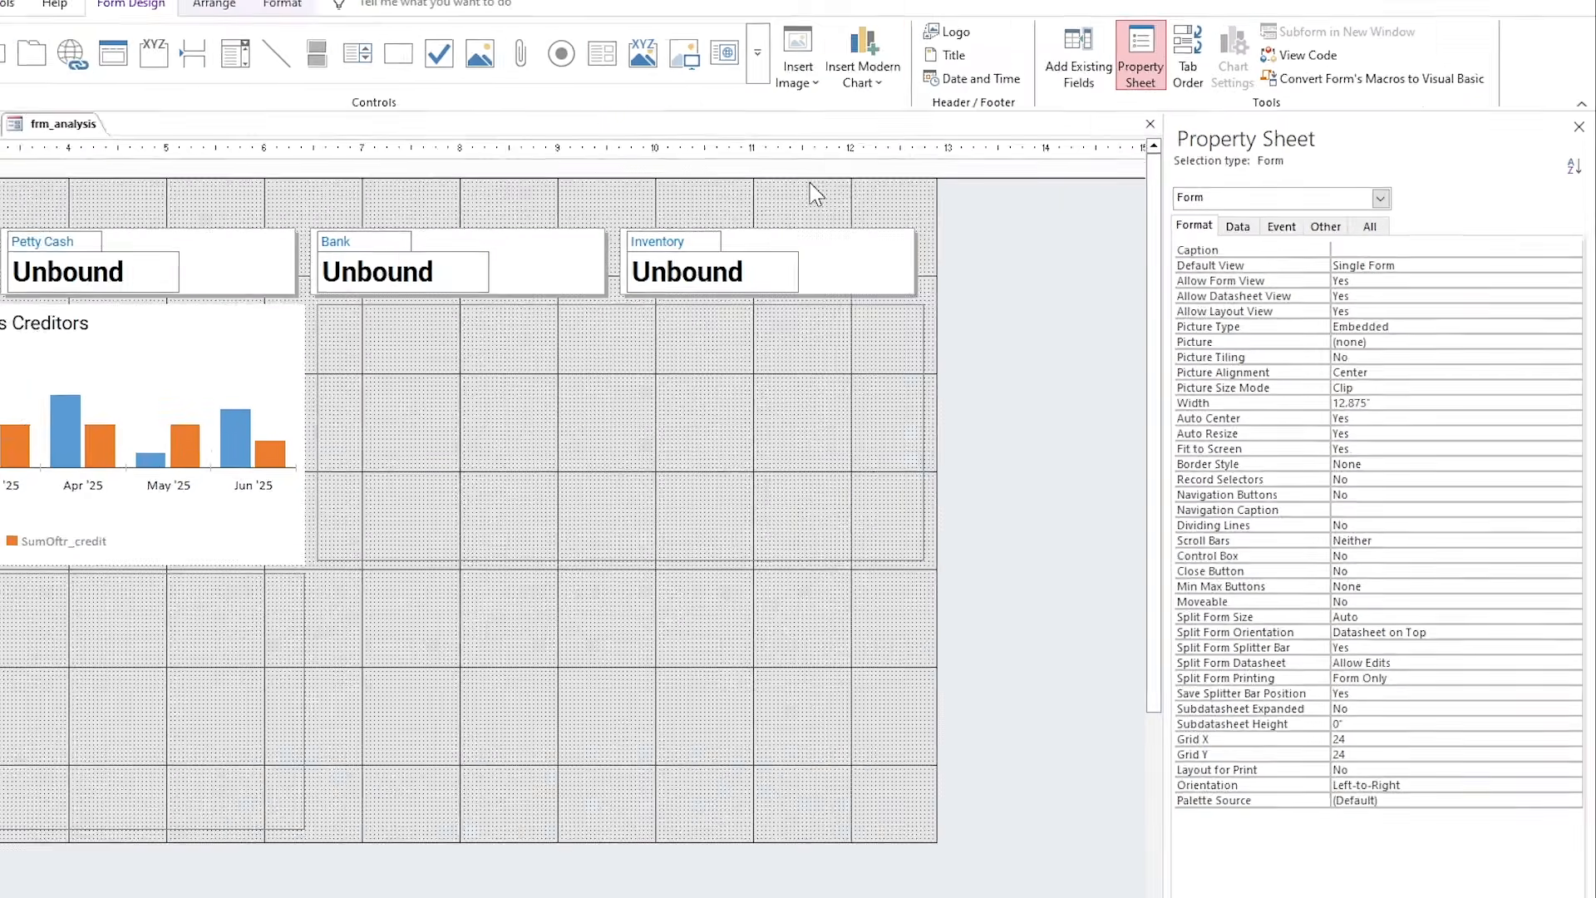
pyautogui.click(1003, 76)
pyautogui.click(794, 228)
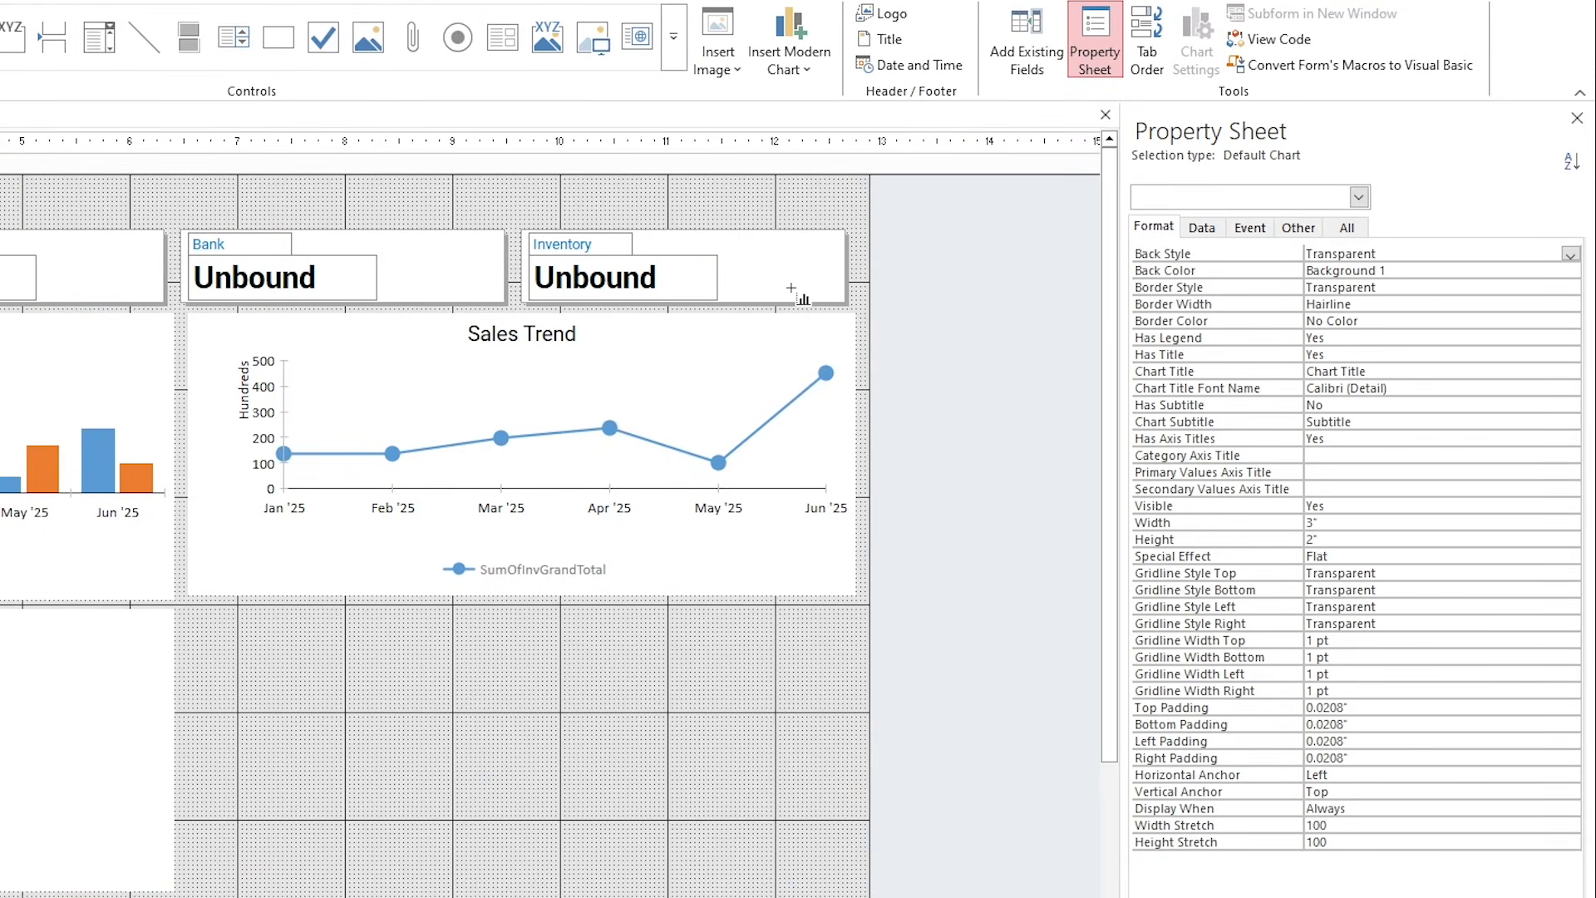
pyautogui.moveTo(190, 611); pyautogui.dragTo(447, 891)
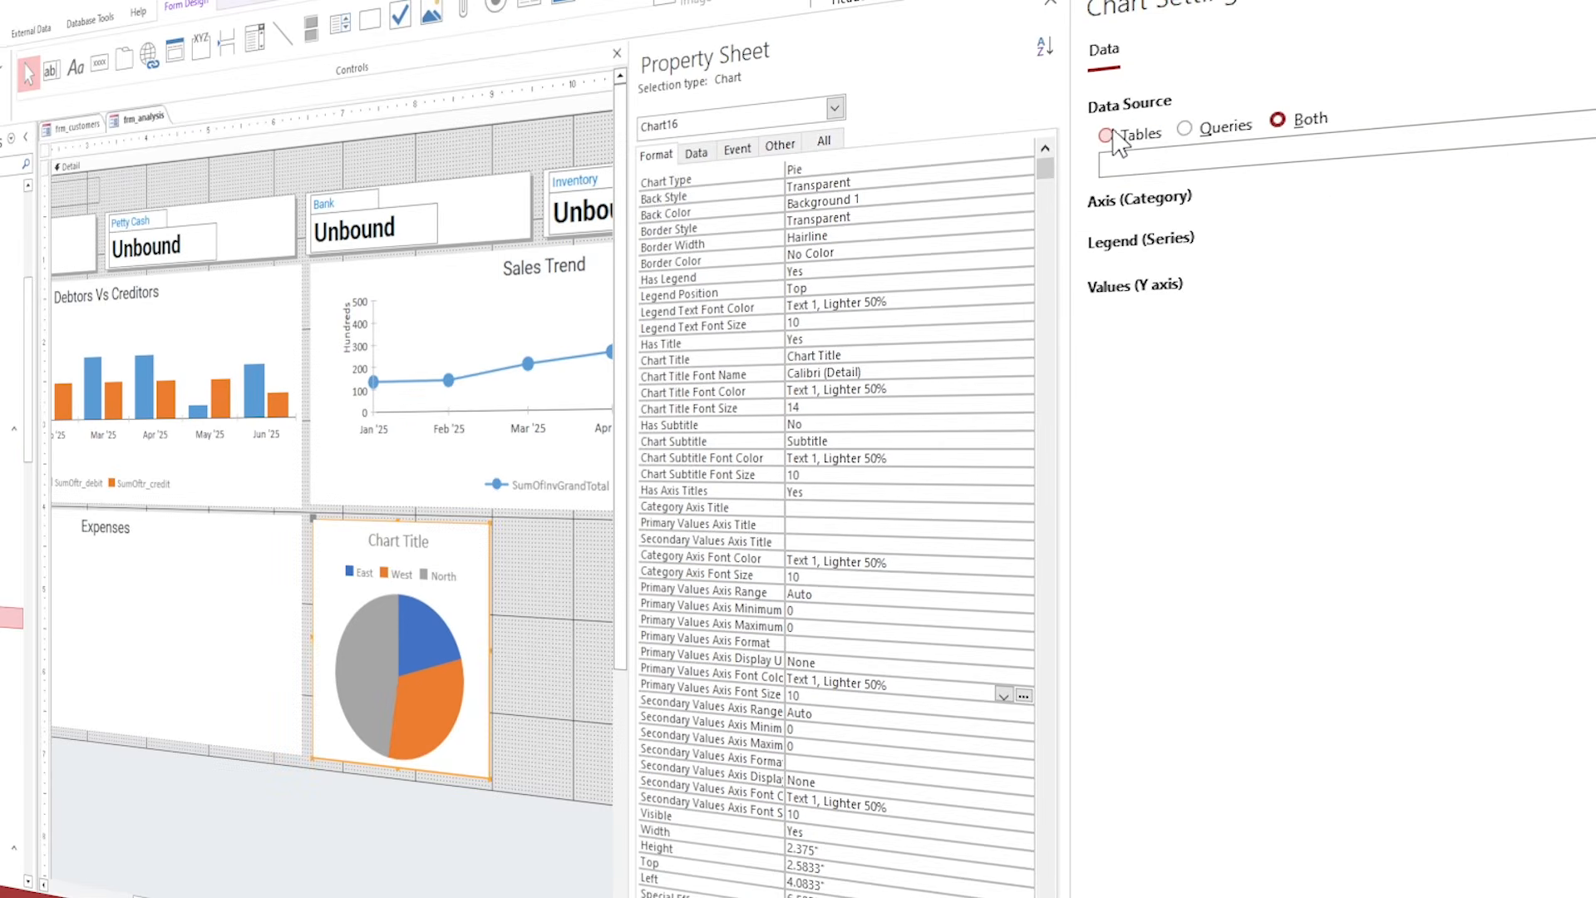
pyautogui.click(1189, 126)
pyautogui.click(1303, 161)
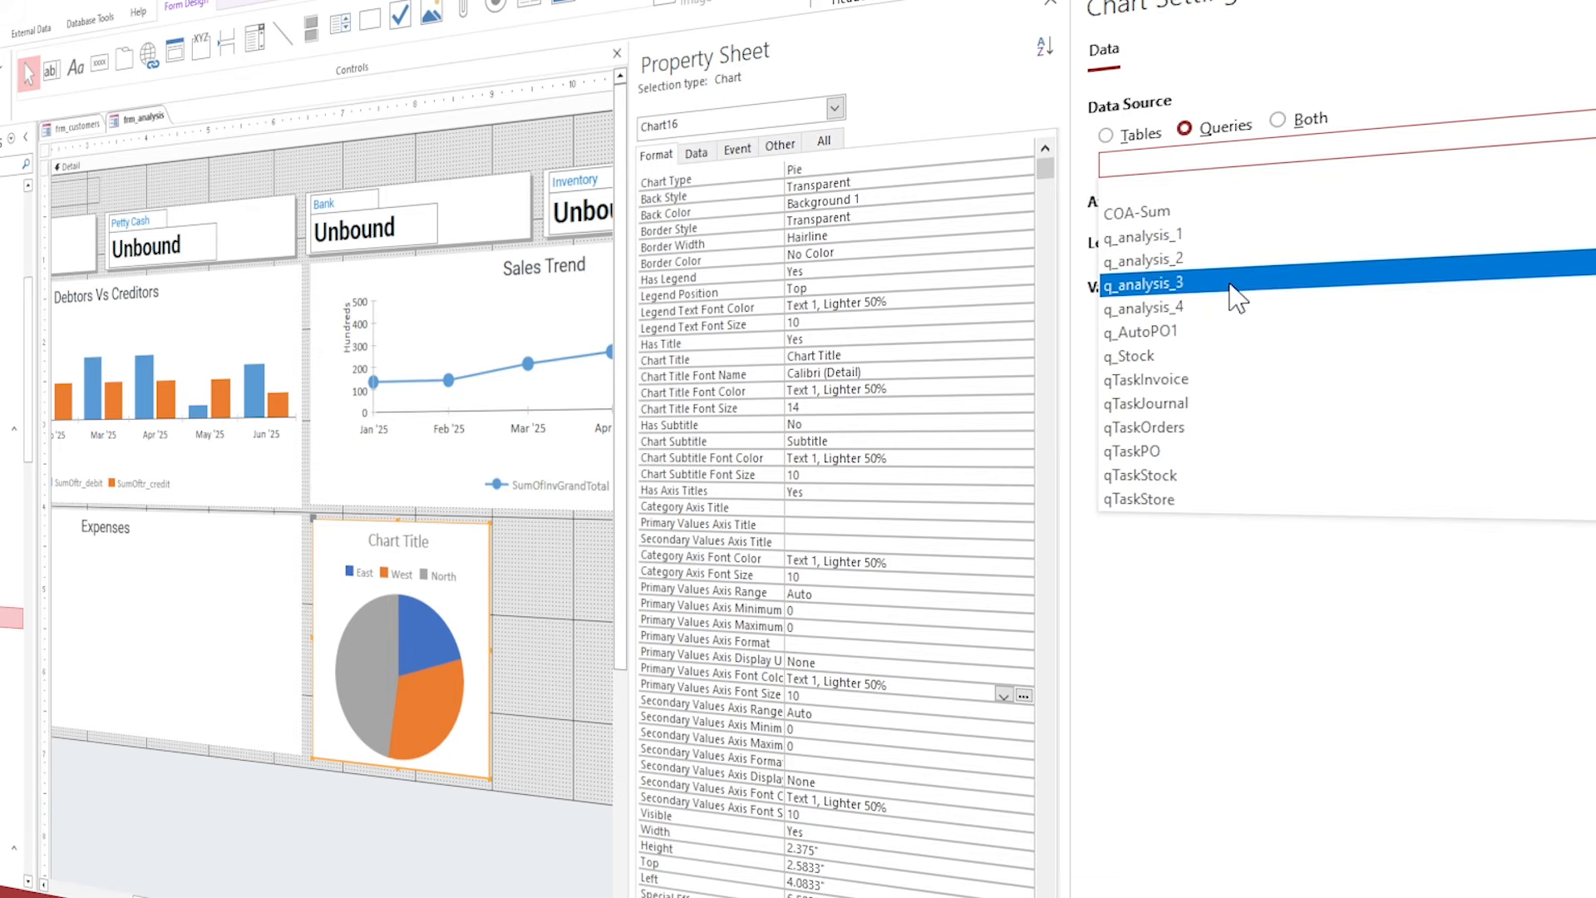
pyautogui.click(1133, 287)
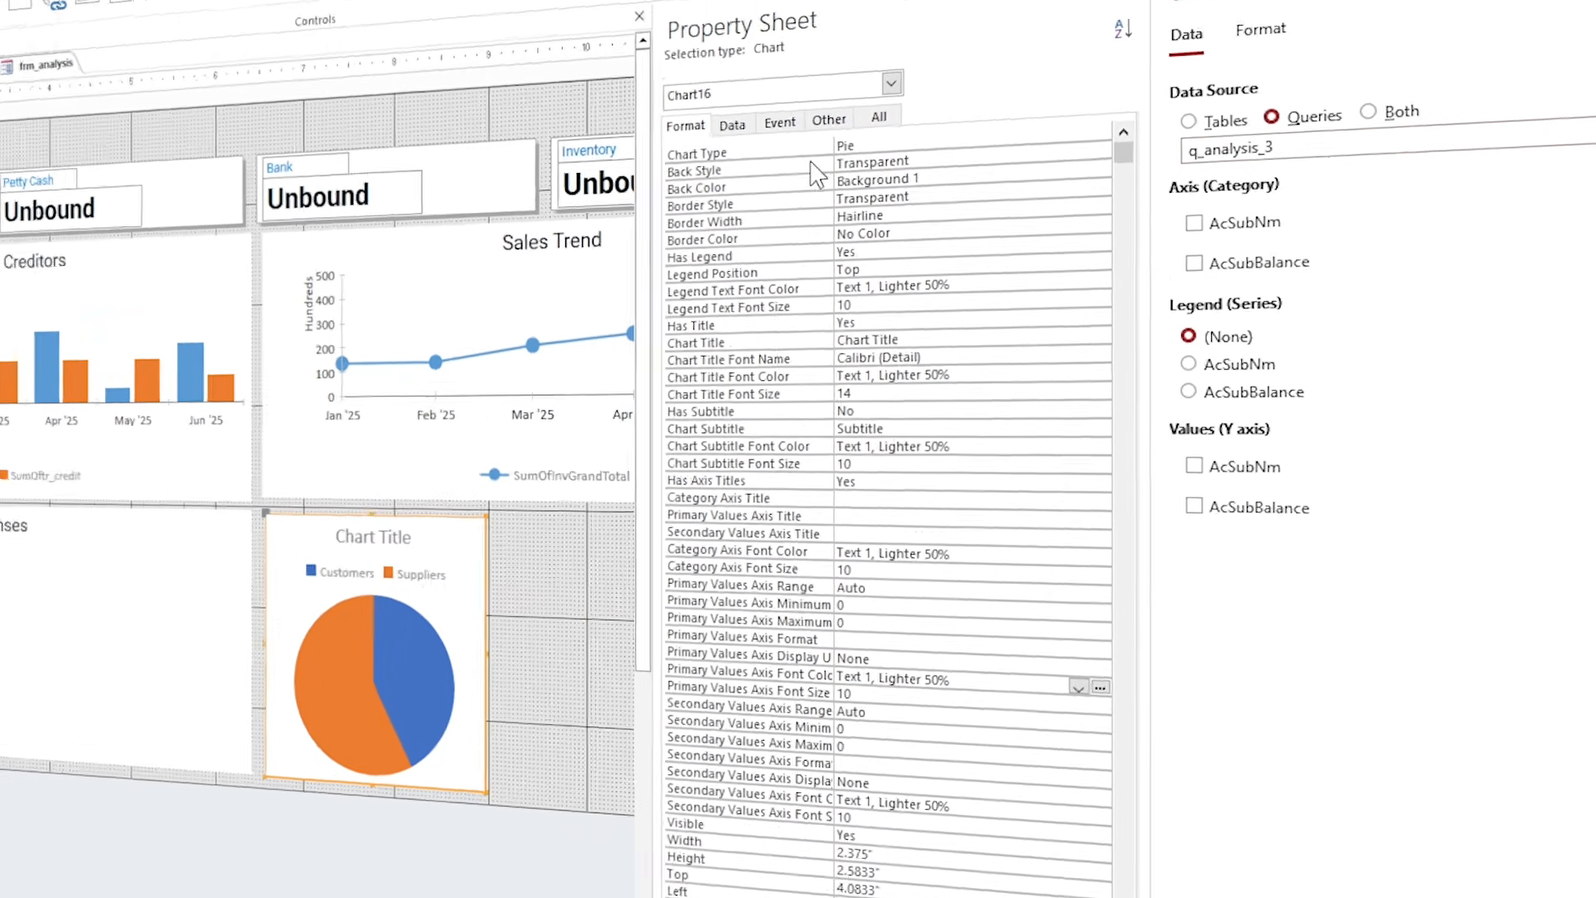
# Title the pie chart 'Accounts Balances' and set the title font to Roboto.
pyautogui.click(777, 186)
pyautogui.click(935, 181)
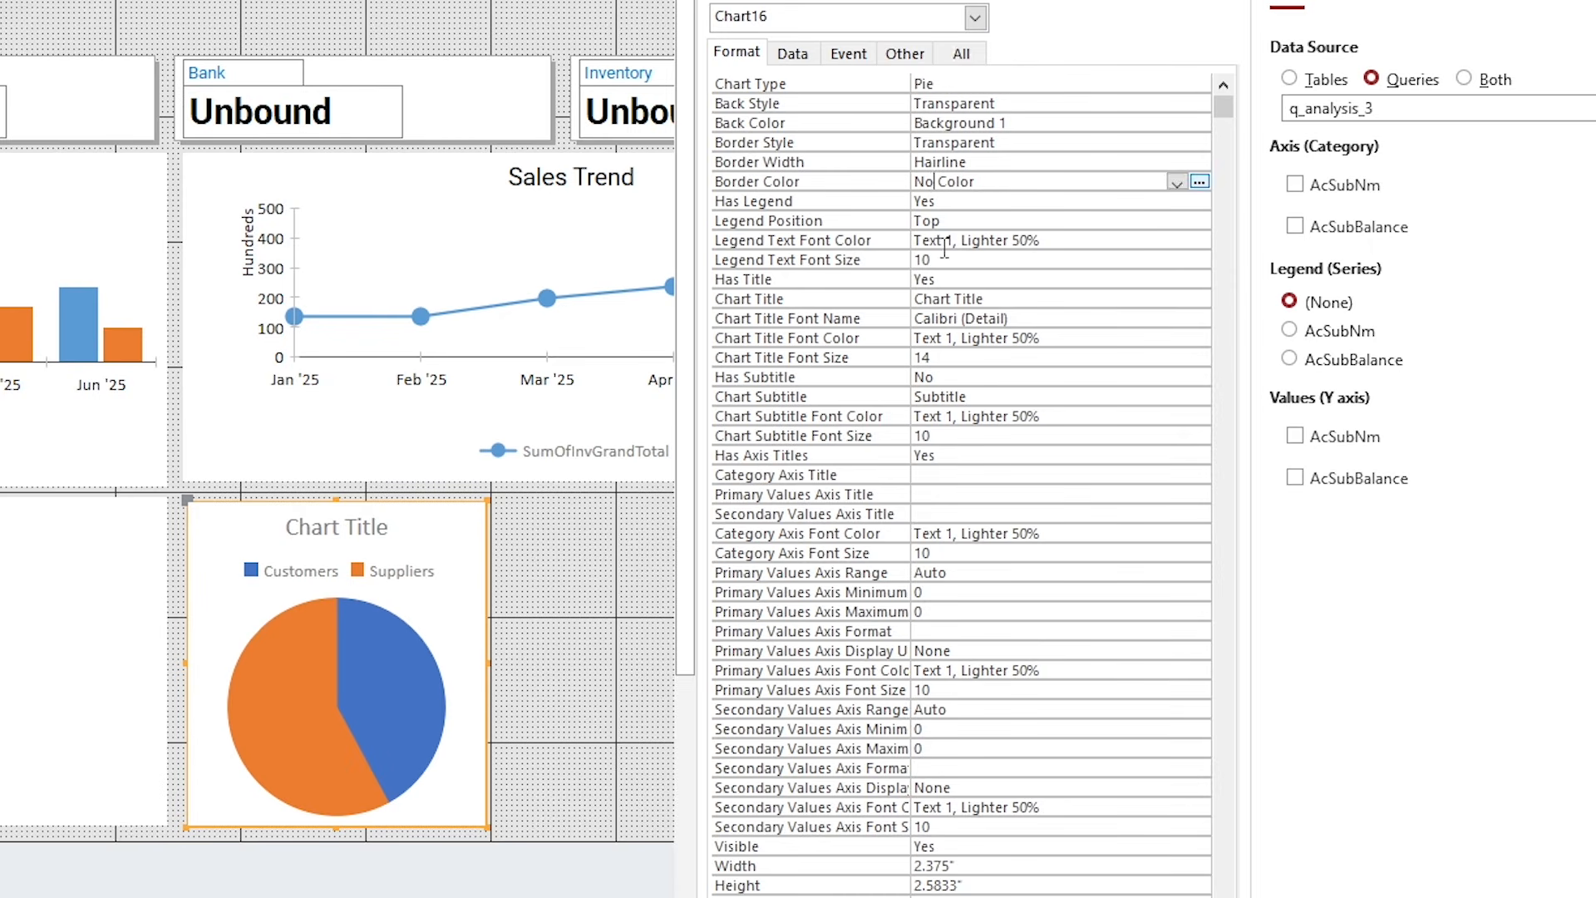
pyautogui.click(874, 294)
pyautogui.write('Accounts Balances')
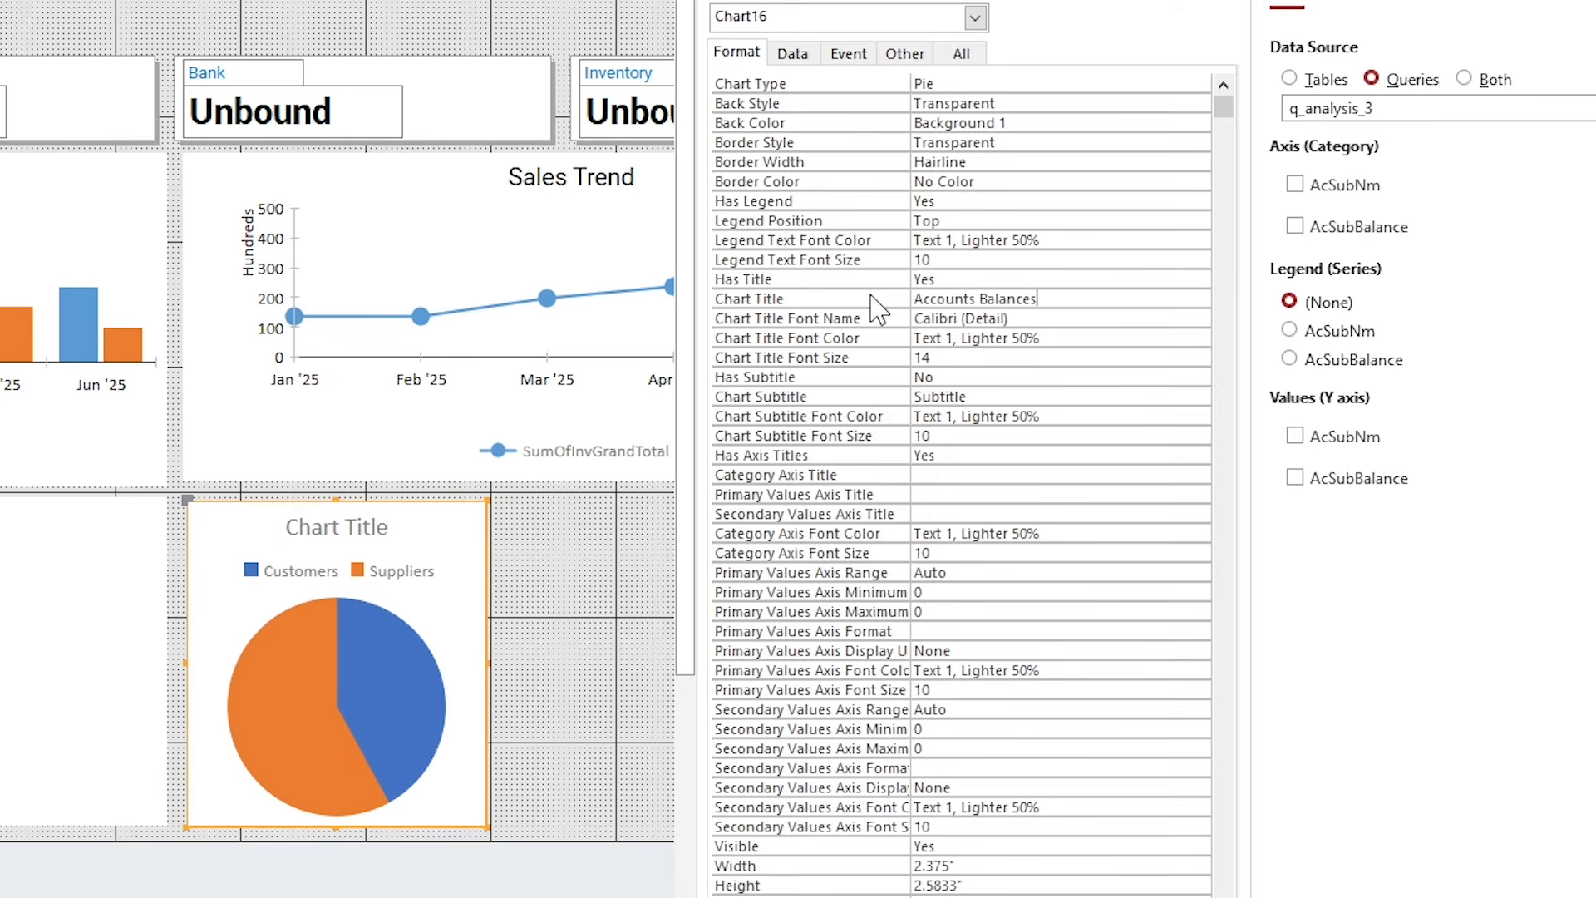
pyautogui.press('Return')
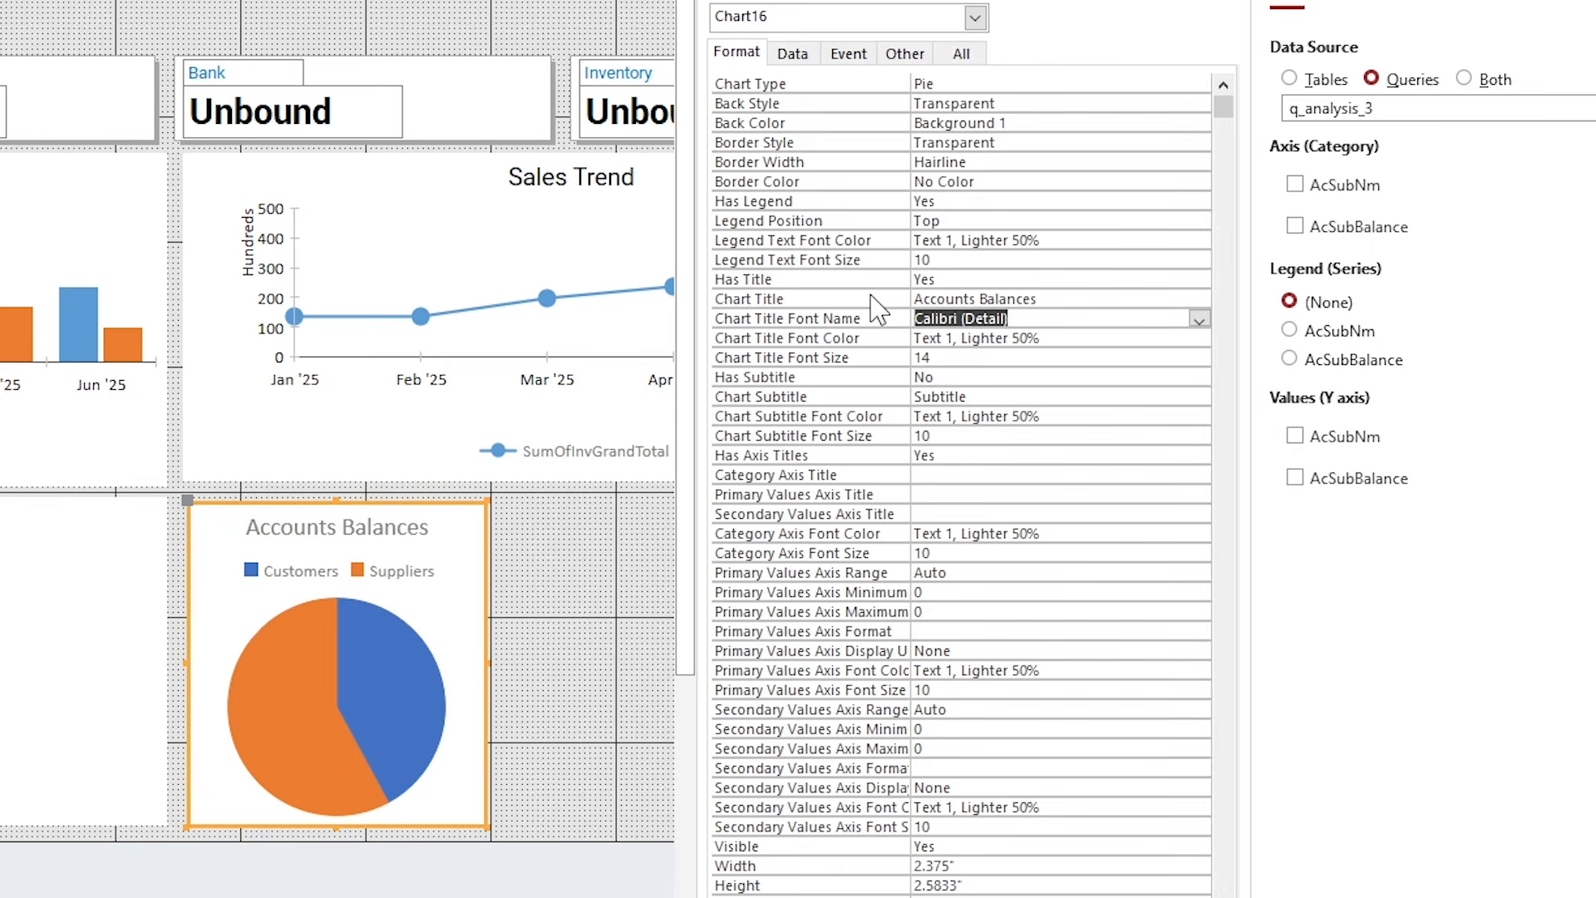
pyautogui.write('Roboto')
pyautogui.press('Return')
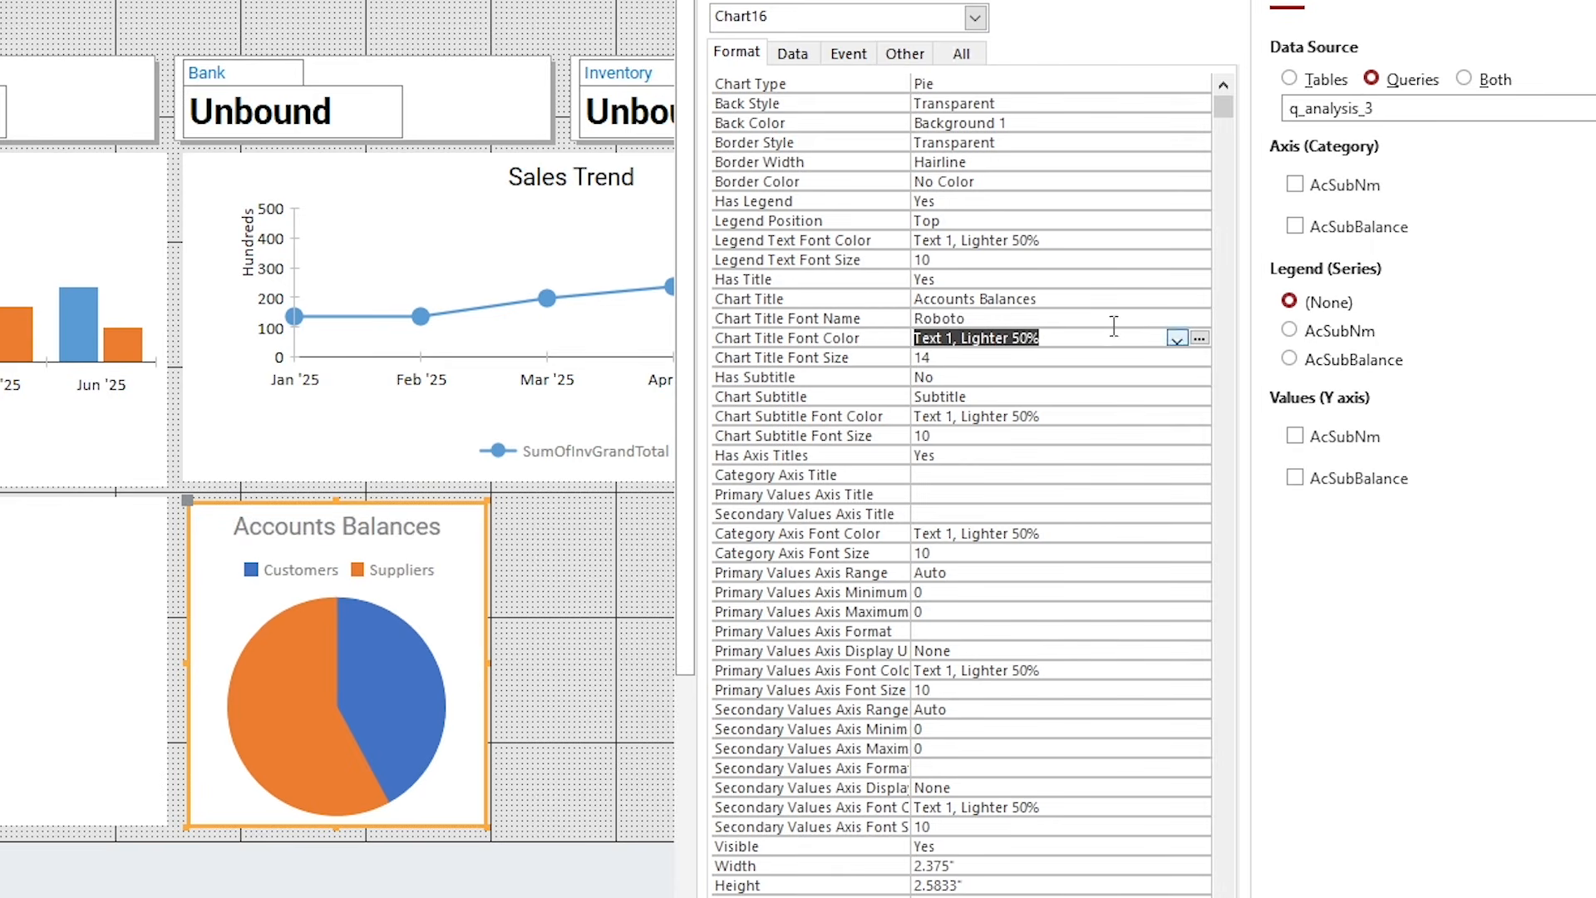
# Set the chart title and subtitle font colours to Text 1.
pyautogui.click(1198, 337)
pyautogui.click(967, 429)
pyautogui.click(1085, 412)
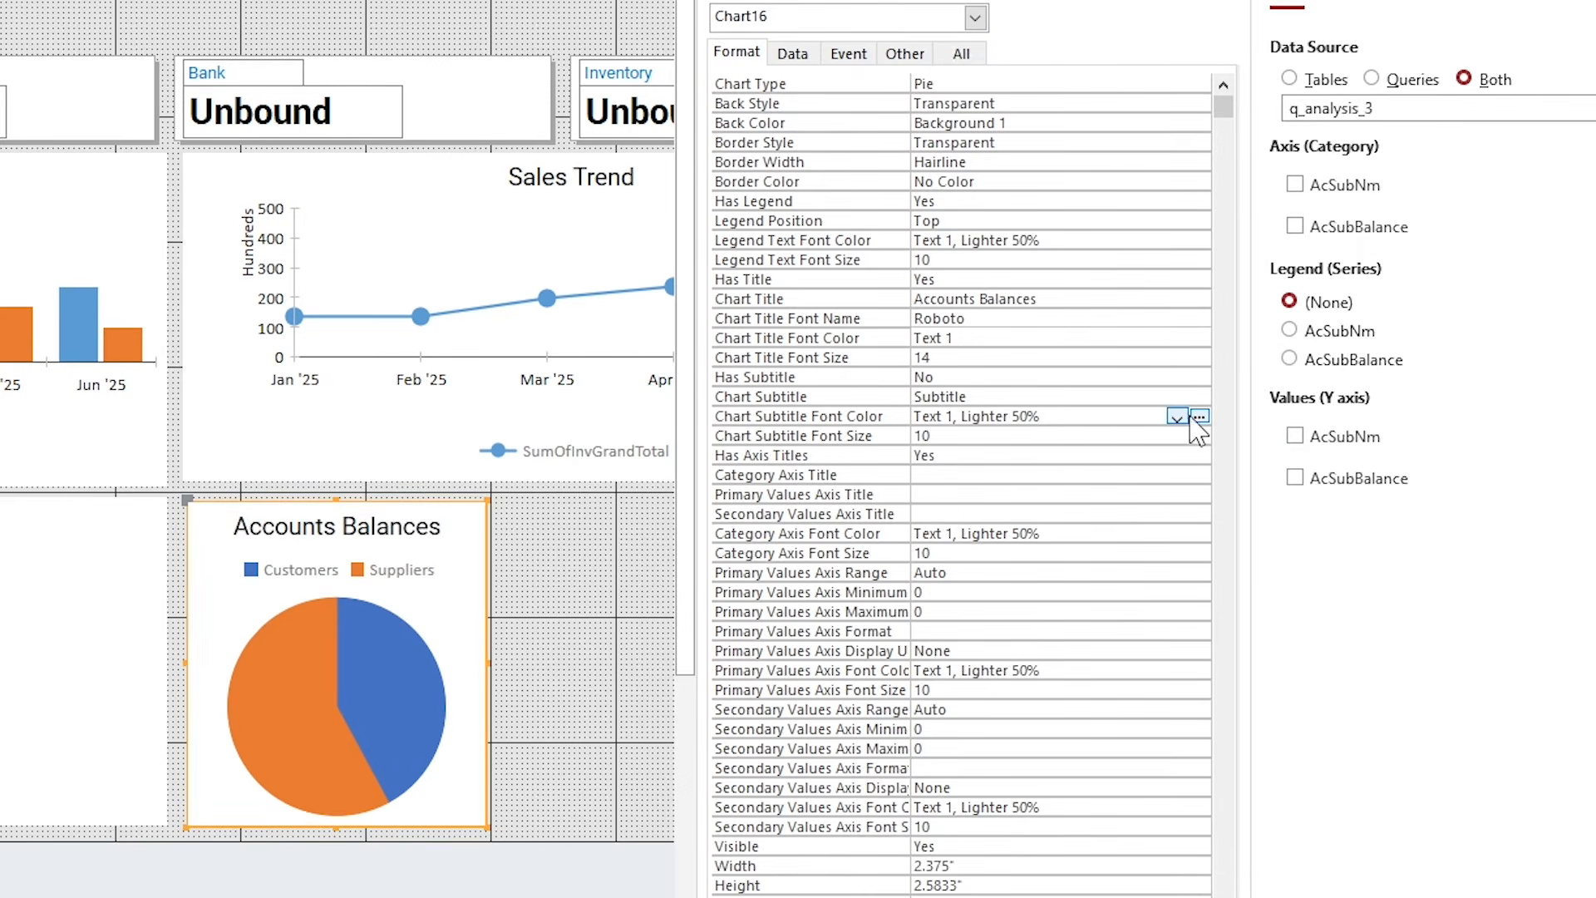
pyautogui.click(1177, 416)
pyautogui.click(1064, 454)
# Set the category axis and primary values axis font colours to Text 1.
pyautogui.click(1031, 550)
pyautogui.click(1199, 555)
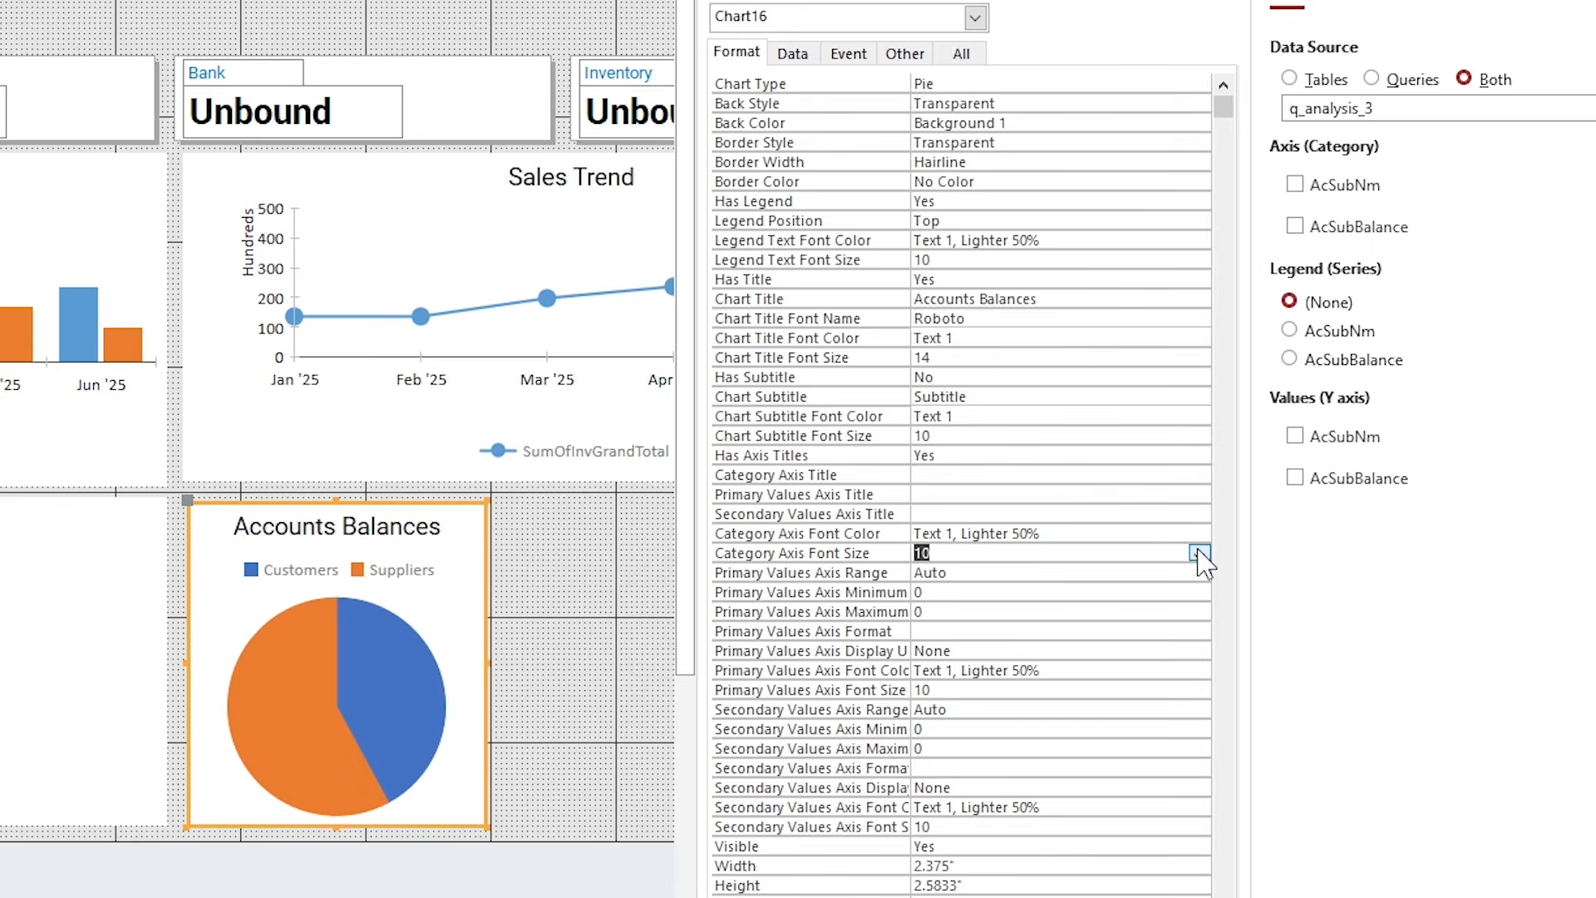
pyautogui.click(1089, 533)
pyautogui.click(1198, 532)
pyautogui.click(969, 0)
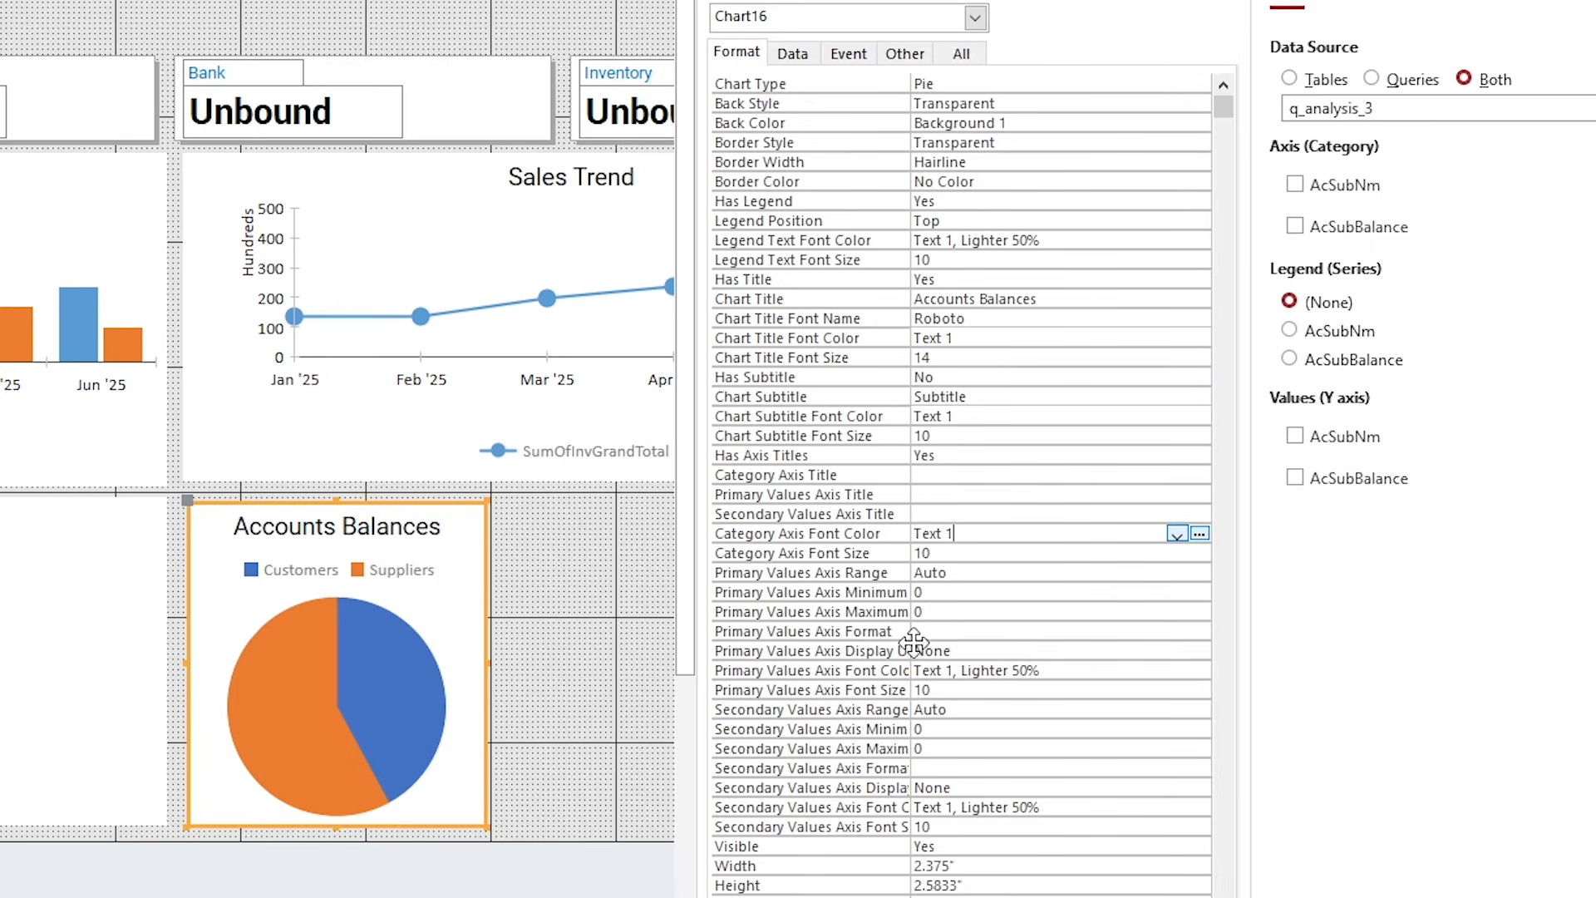
pyautogui.click(989, 670)
pyautogui.click(1198, 668)
pyautogui.click(971, 94)
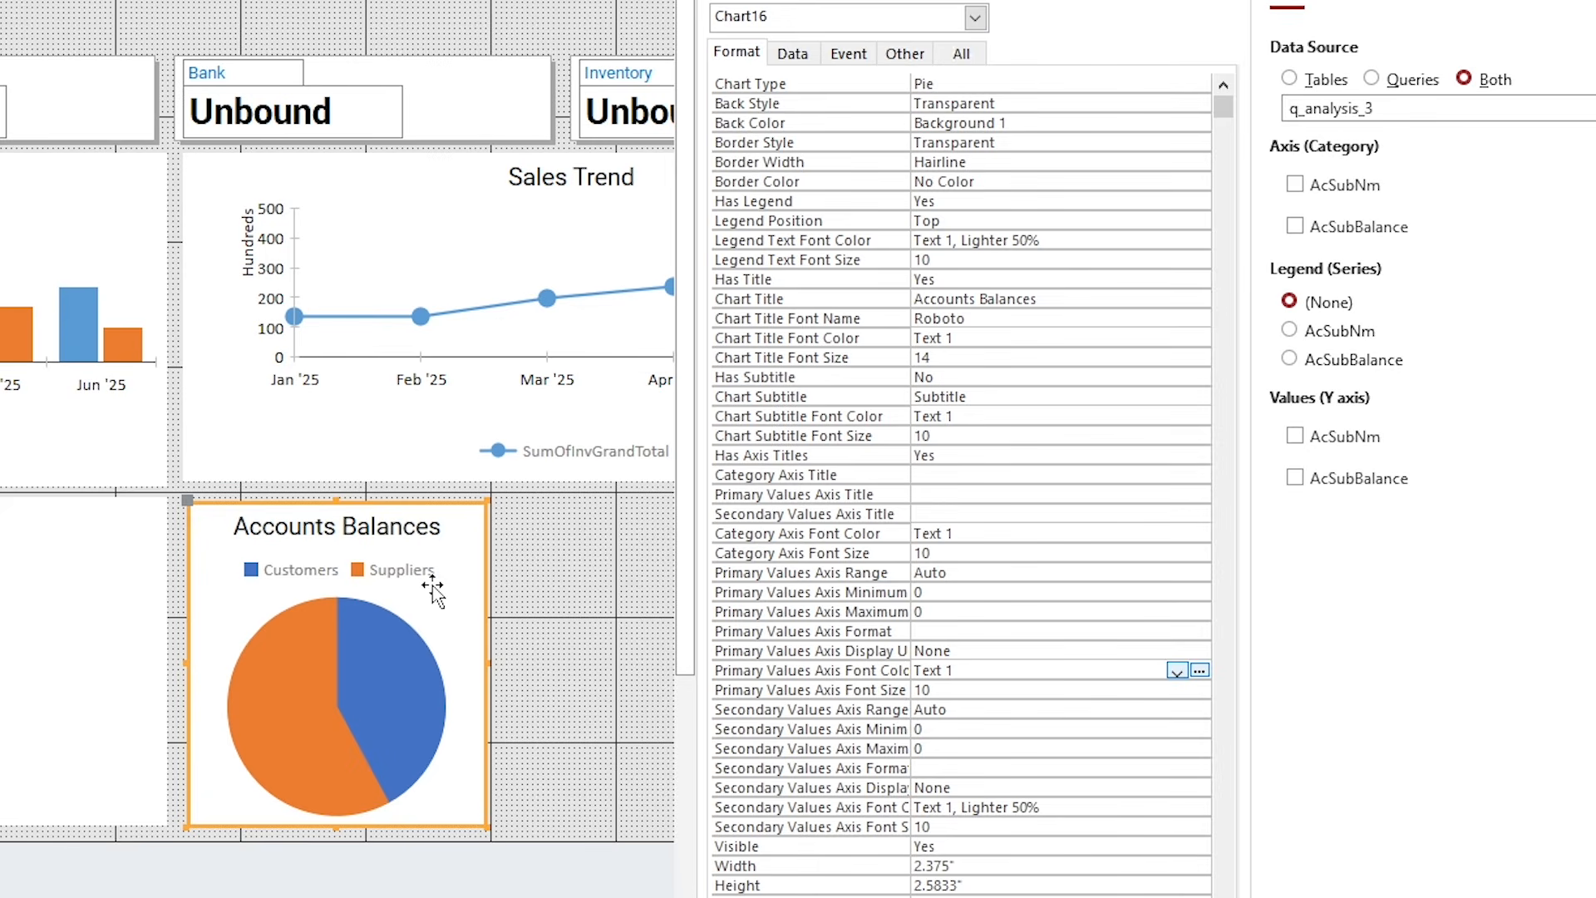
# Change the Accounts Balances chart type from Pie to Doughnut, then select the Detail section.
pyautogui.click(967, 82)
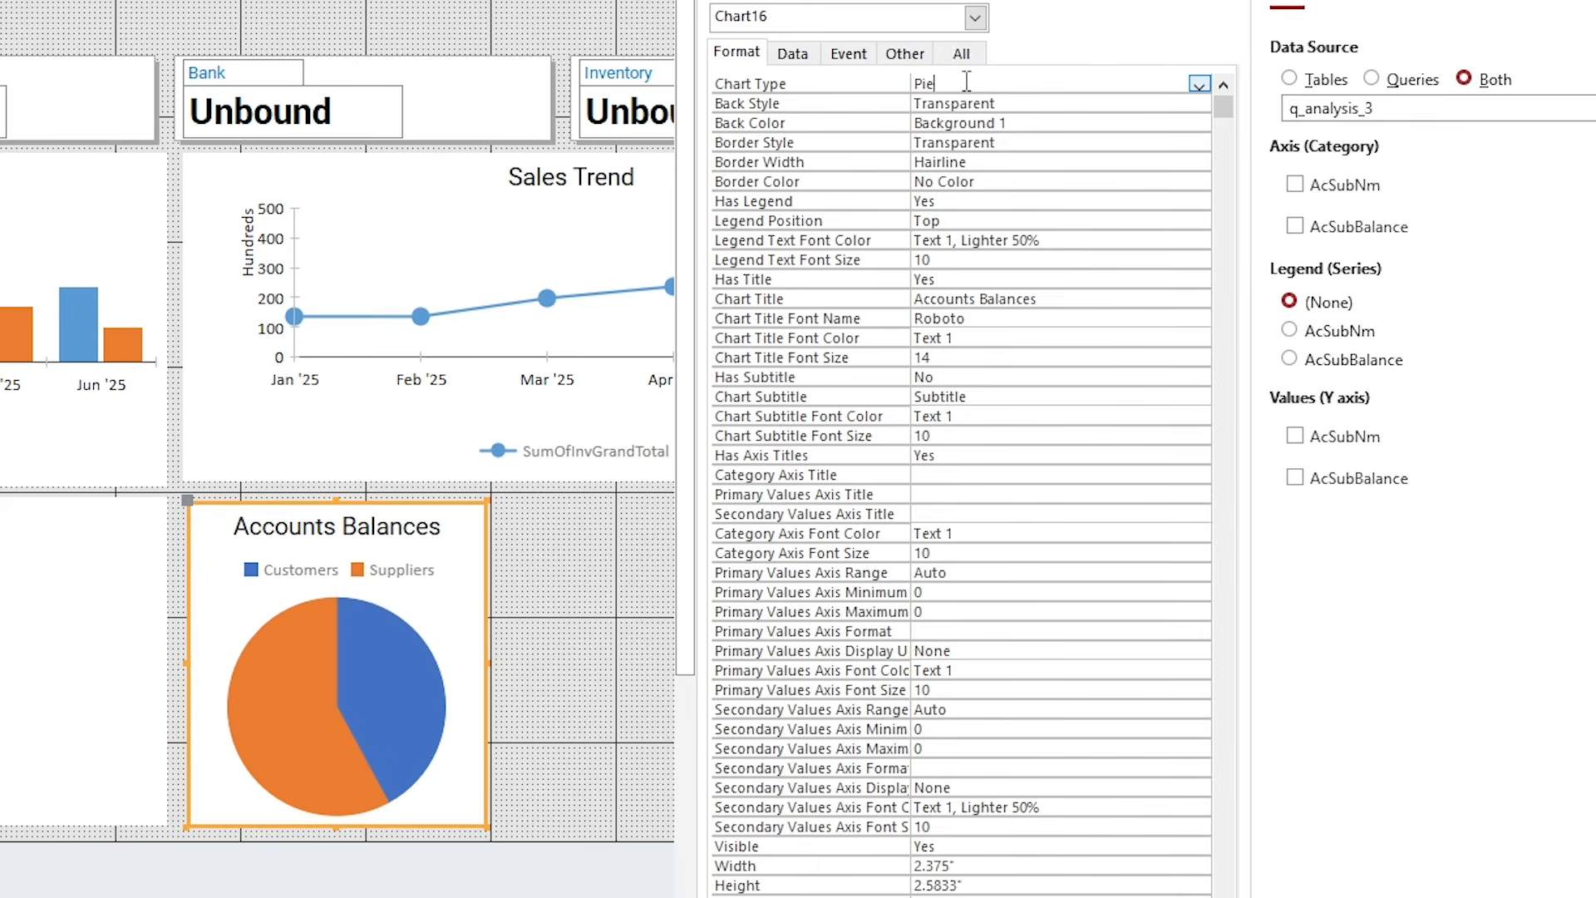
pyautogui.click(1197, 83)
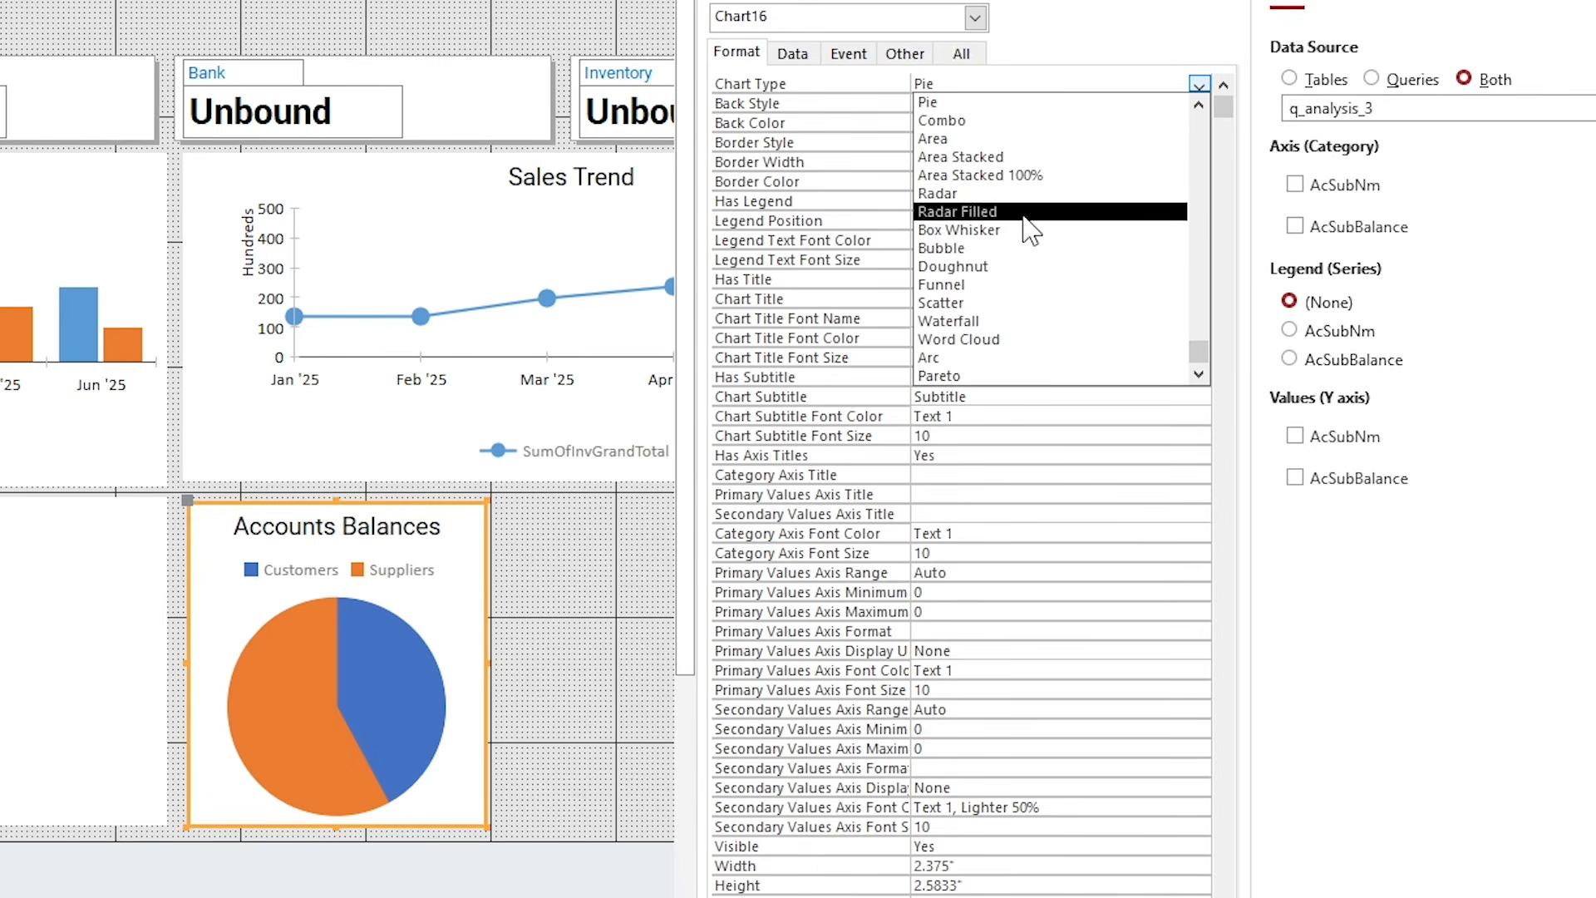
pyautogui.click(1049, 268)
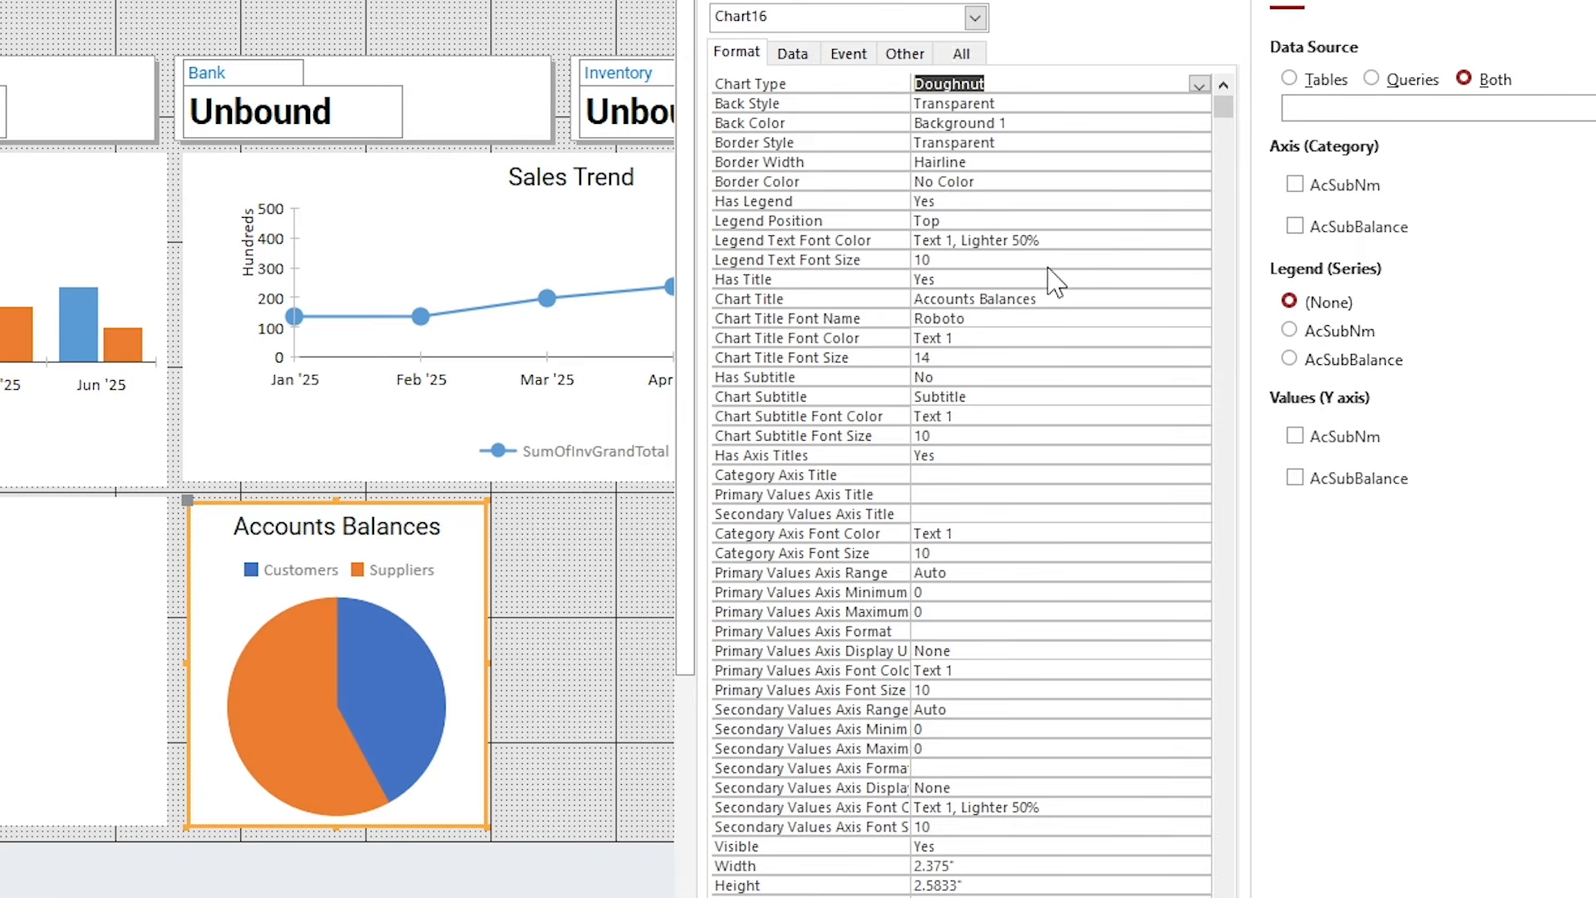
pyautogui.click(515, 652)
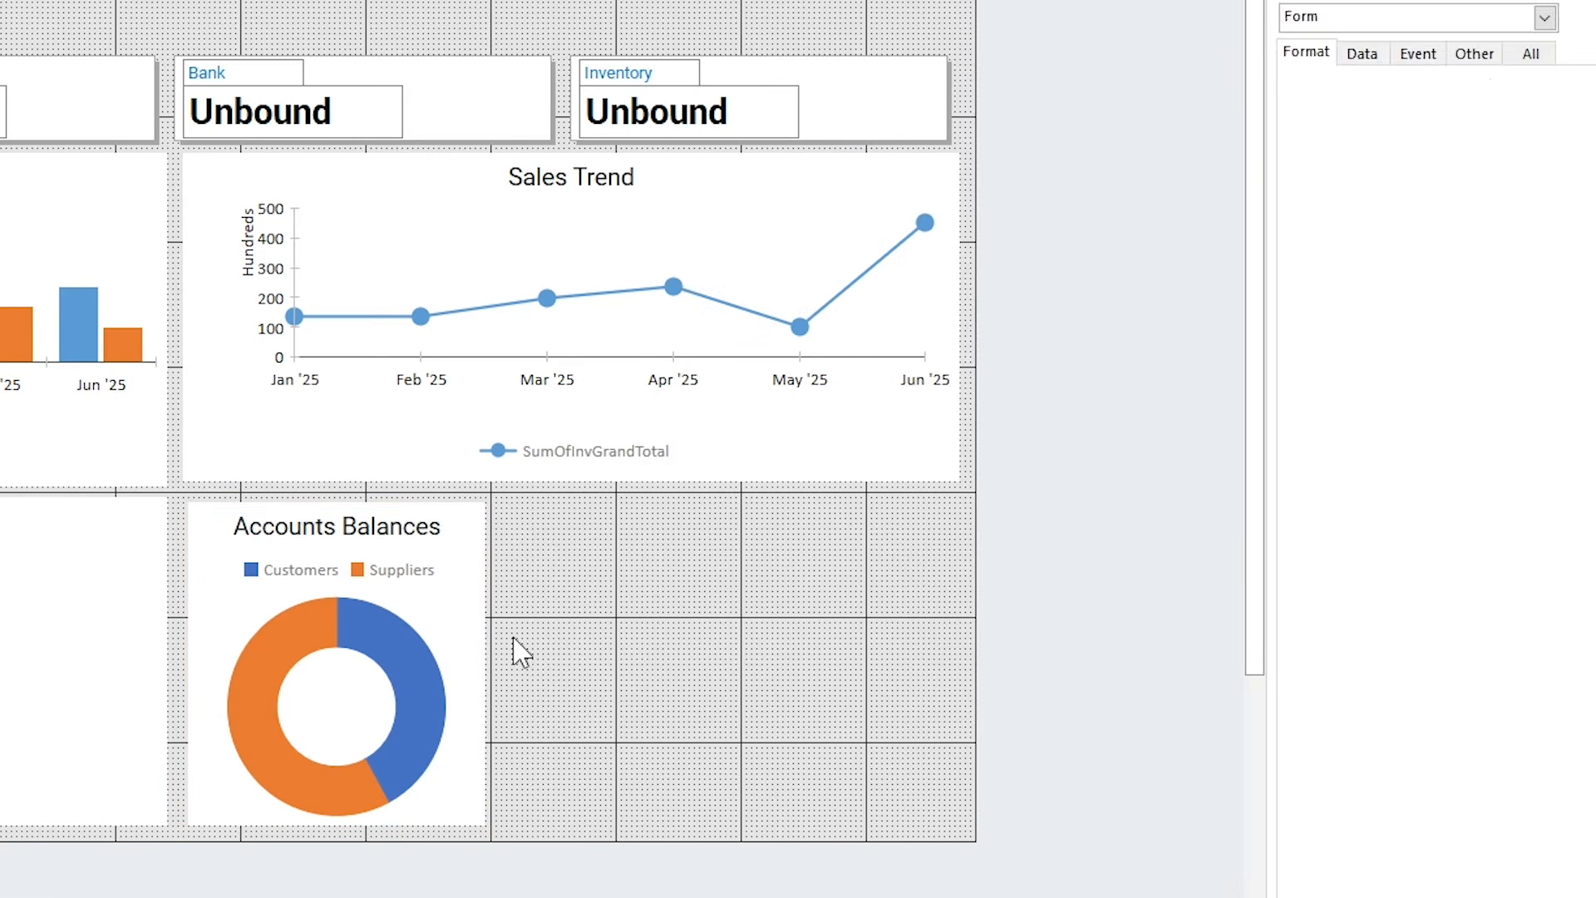
pyautogui.click(363, 634)
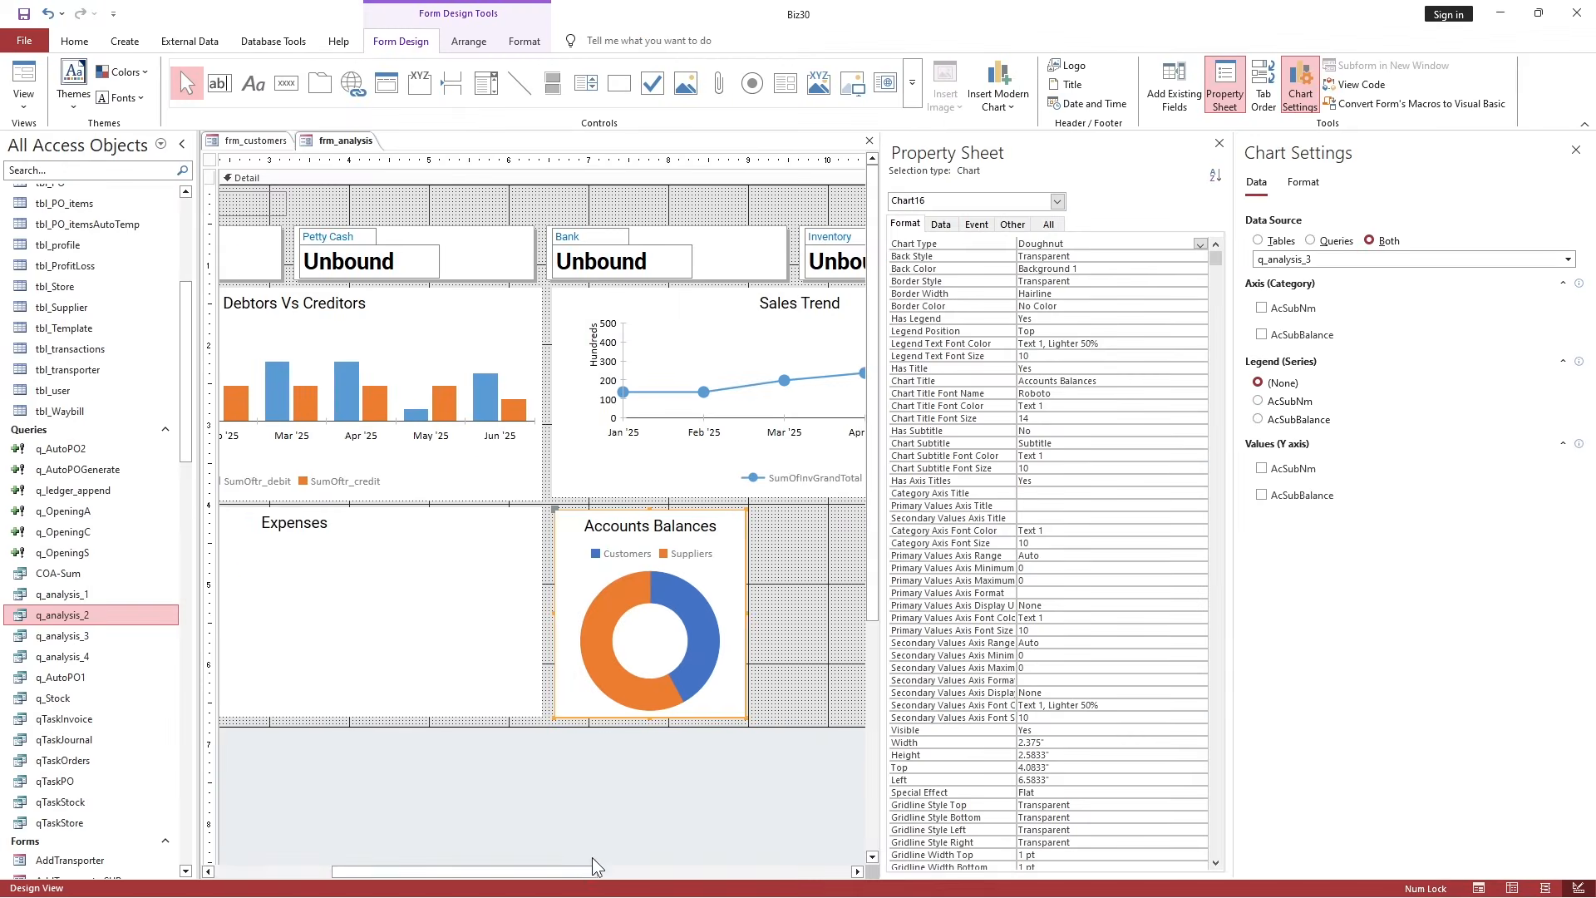
pyautogui.moveTo(596, 867); pyautogui.dragTo(695, 869)
pyautogui.click(596, 595)
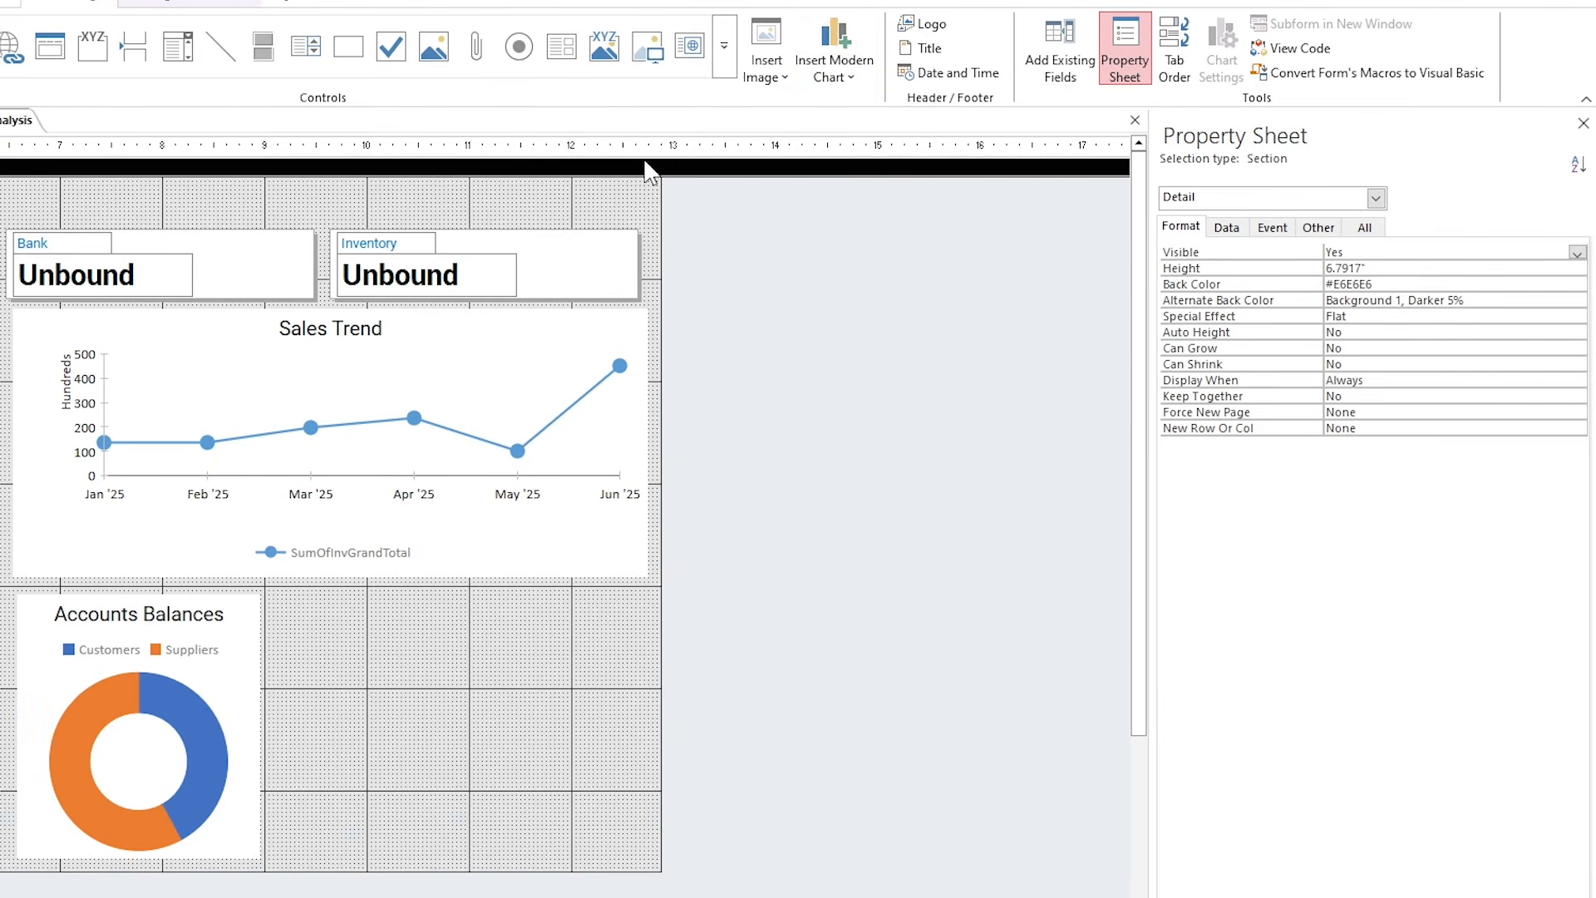
# Draw a pie chart beside Accounts Balances plotting summed Bal by tr_type from q_analysis_4.
pyautogui.click(904, 75)
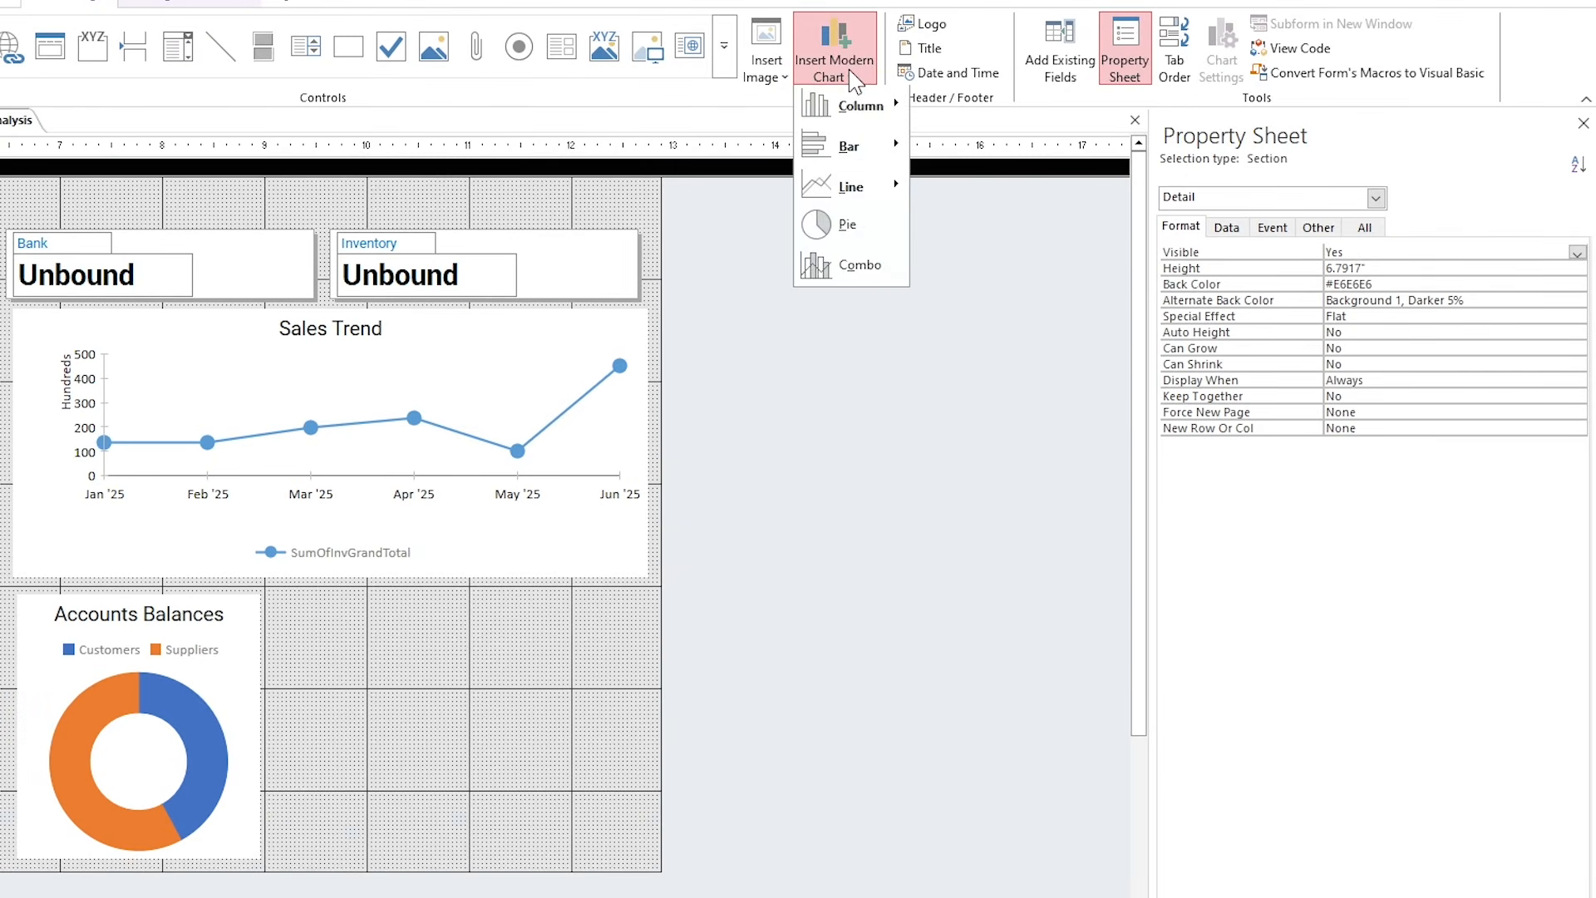
pyautogui.click(871, 231)
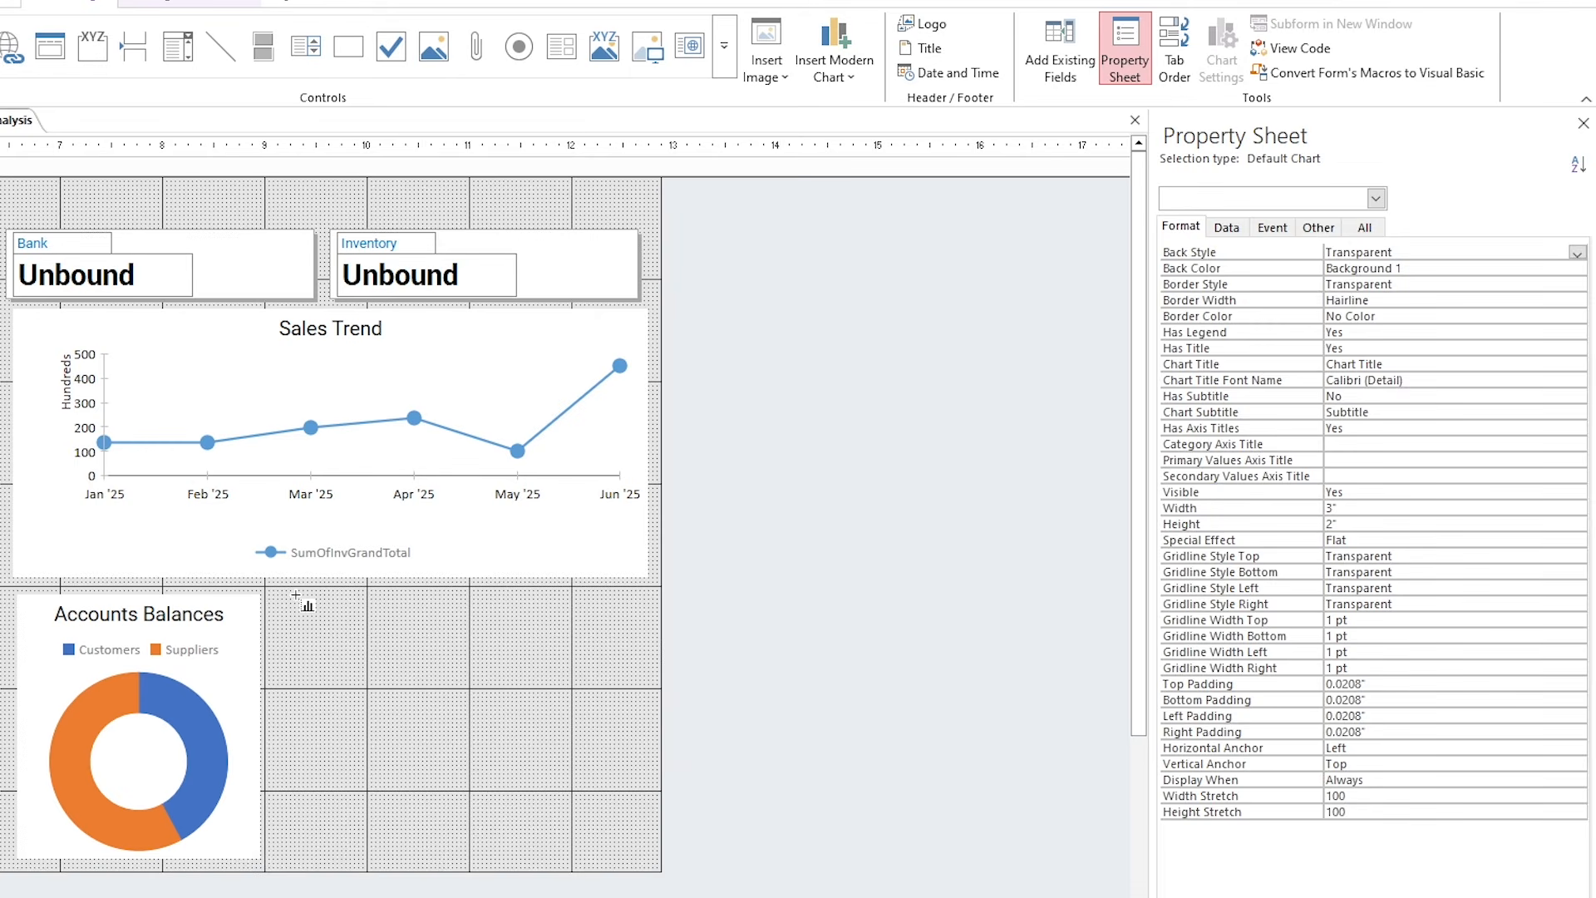
pyautogui.moveTo(296, 596); pyautogui.dragTo(630, 855)
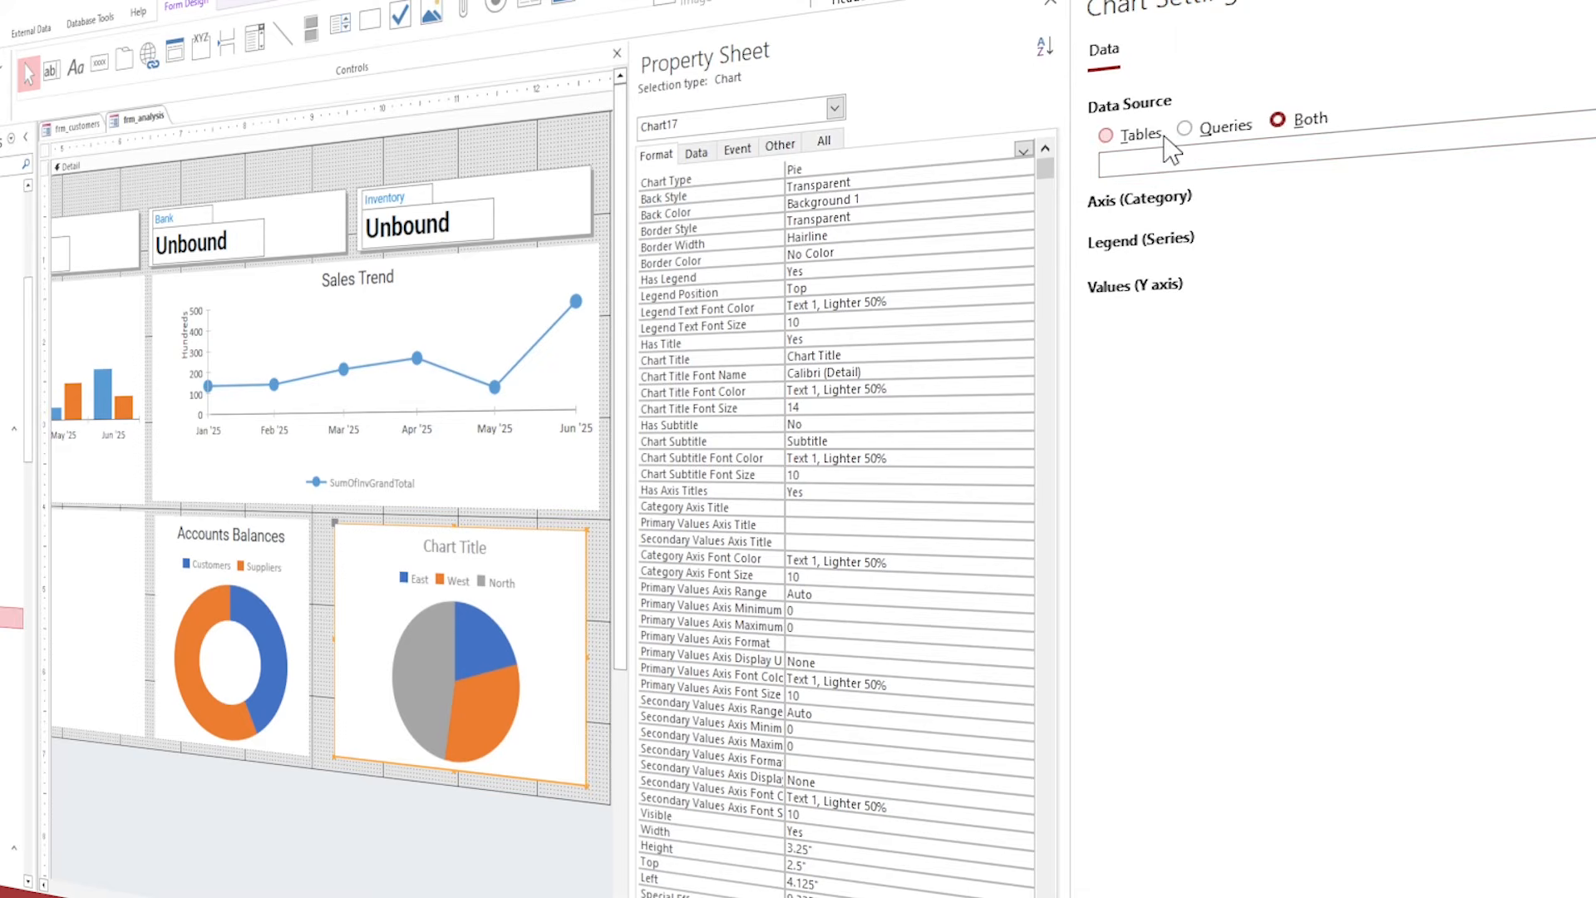
pyautogui.click(1202, 140)
pyautogui.click(1201, 165)
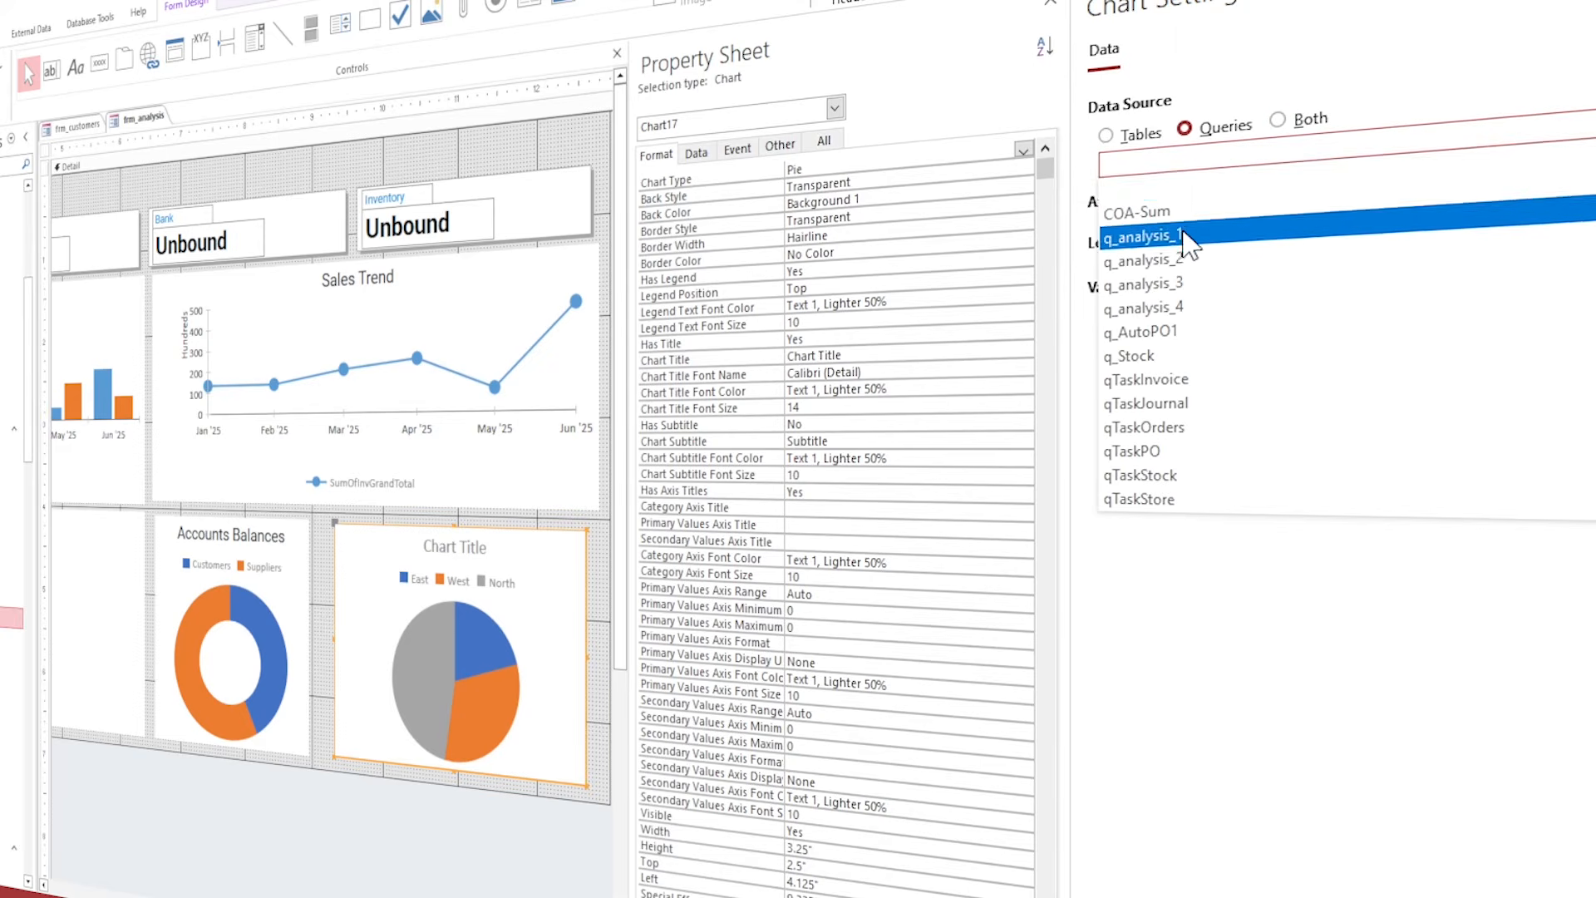
pyautogui.click(1181, 310)
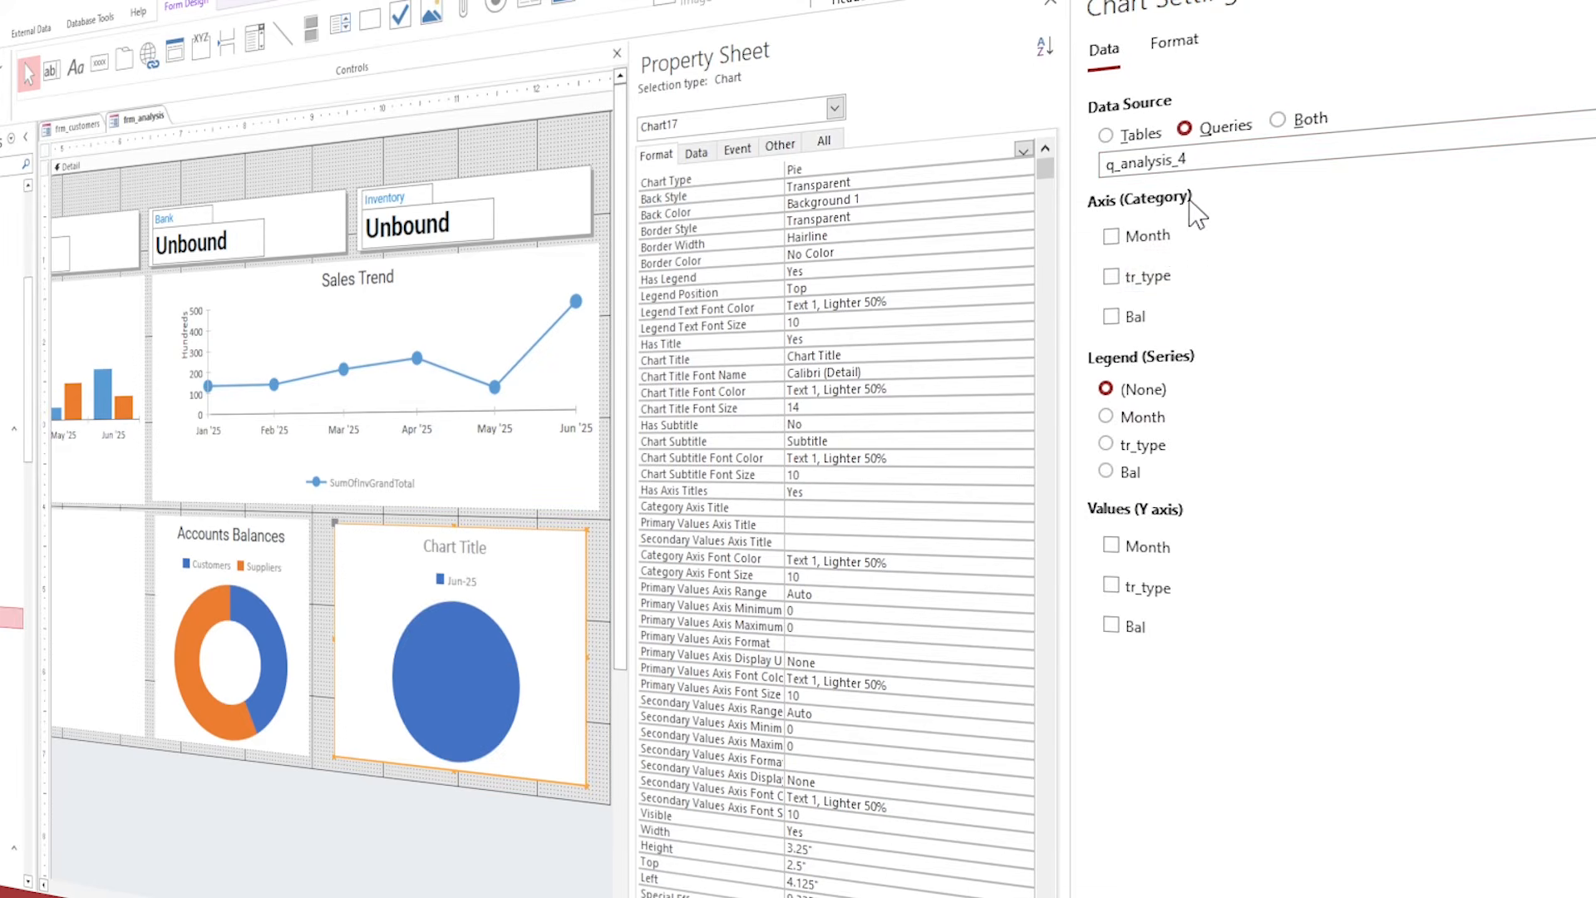
pyautogui.click(1150, 280)
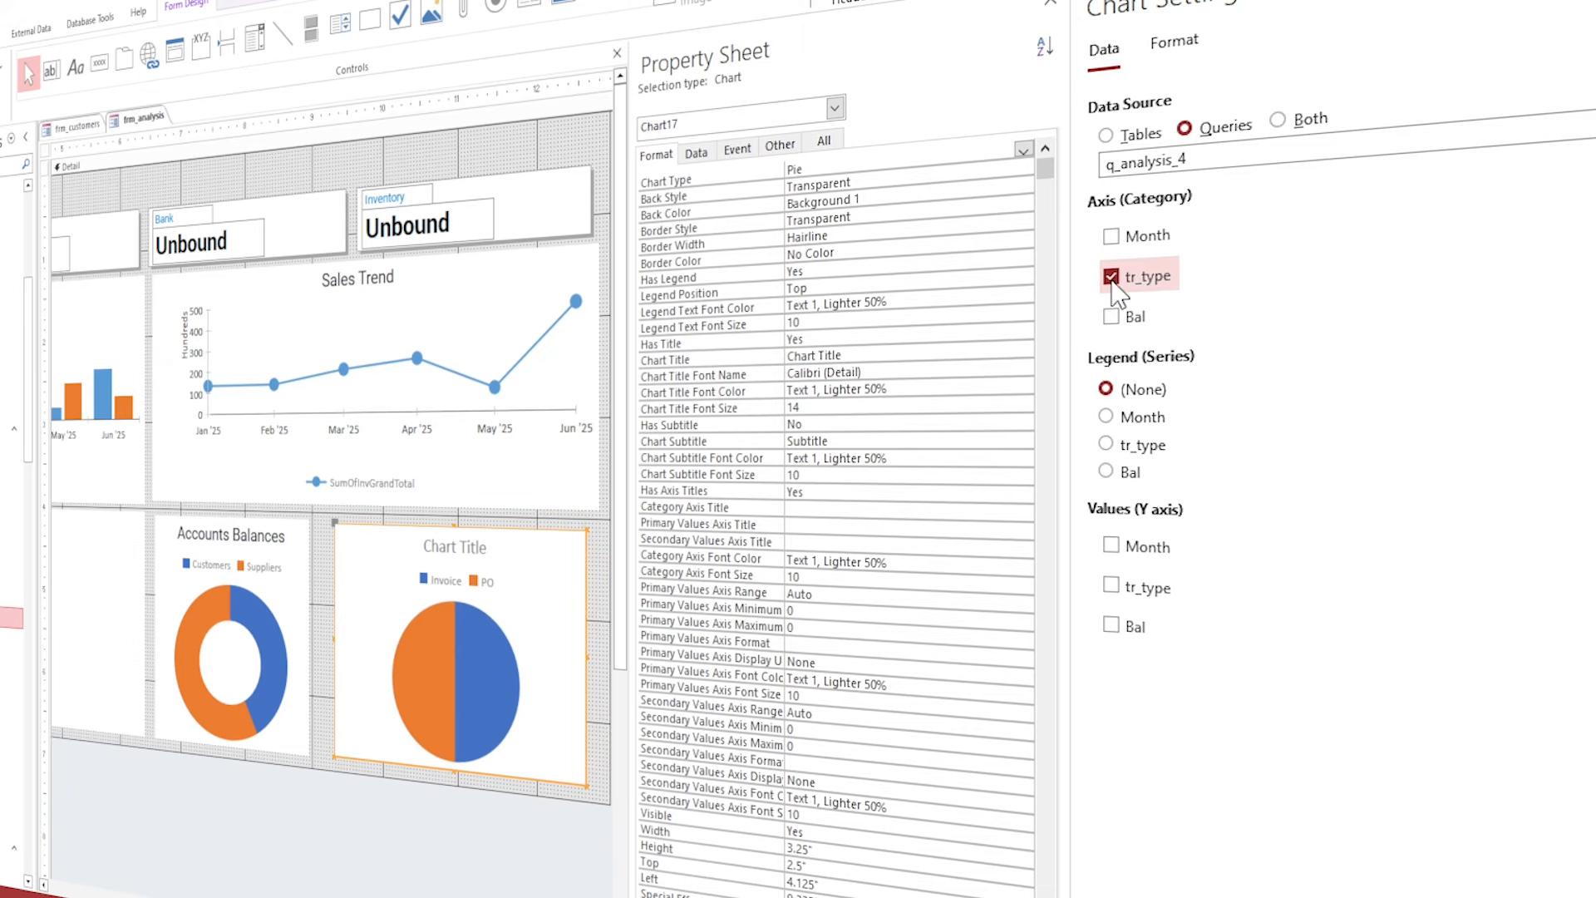
pyautogui.click(1111, 625)
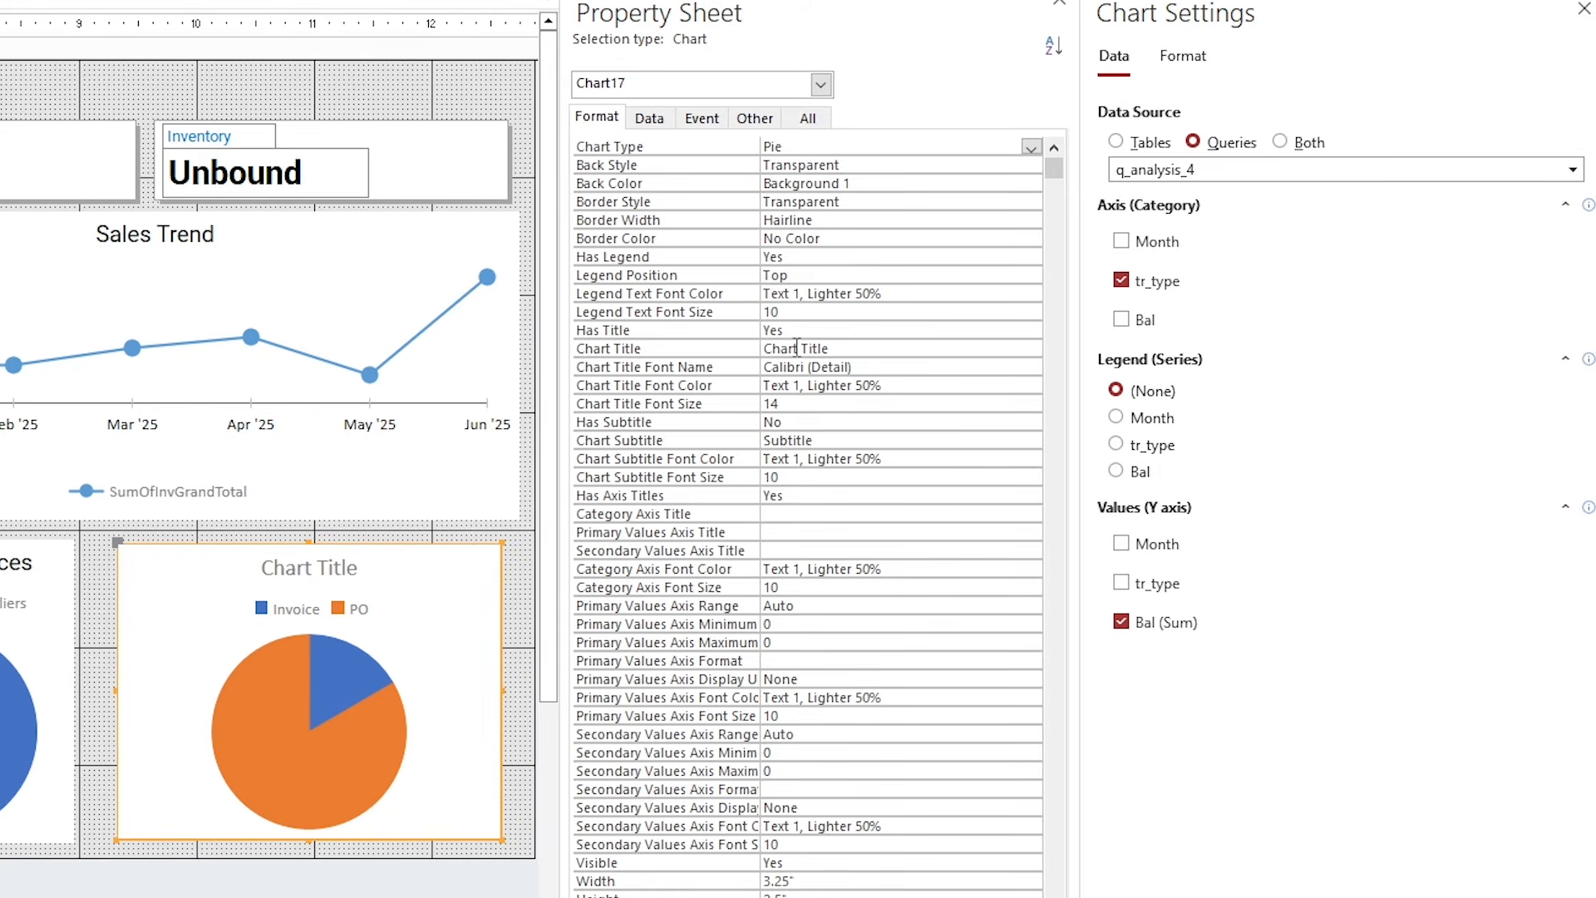
# Title the new chart 'Sales Invoices Vs PO' with Roboto as the title font.
pyautogui.click(729, 350)
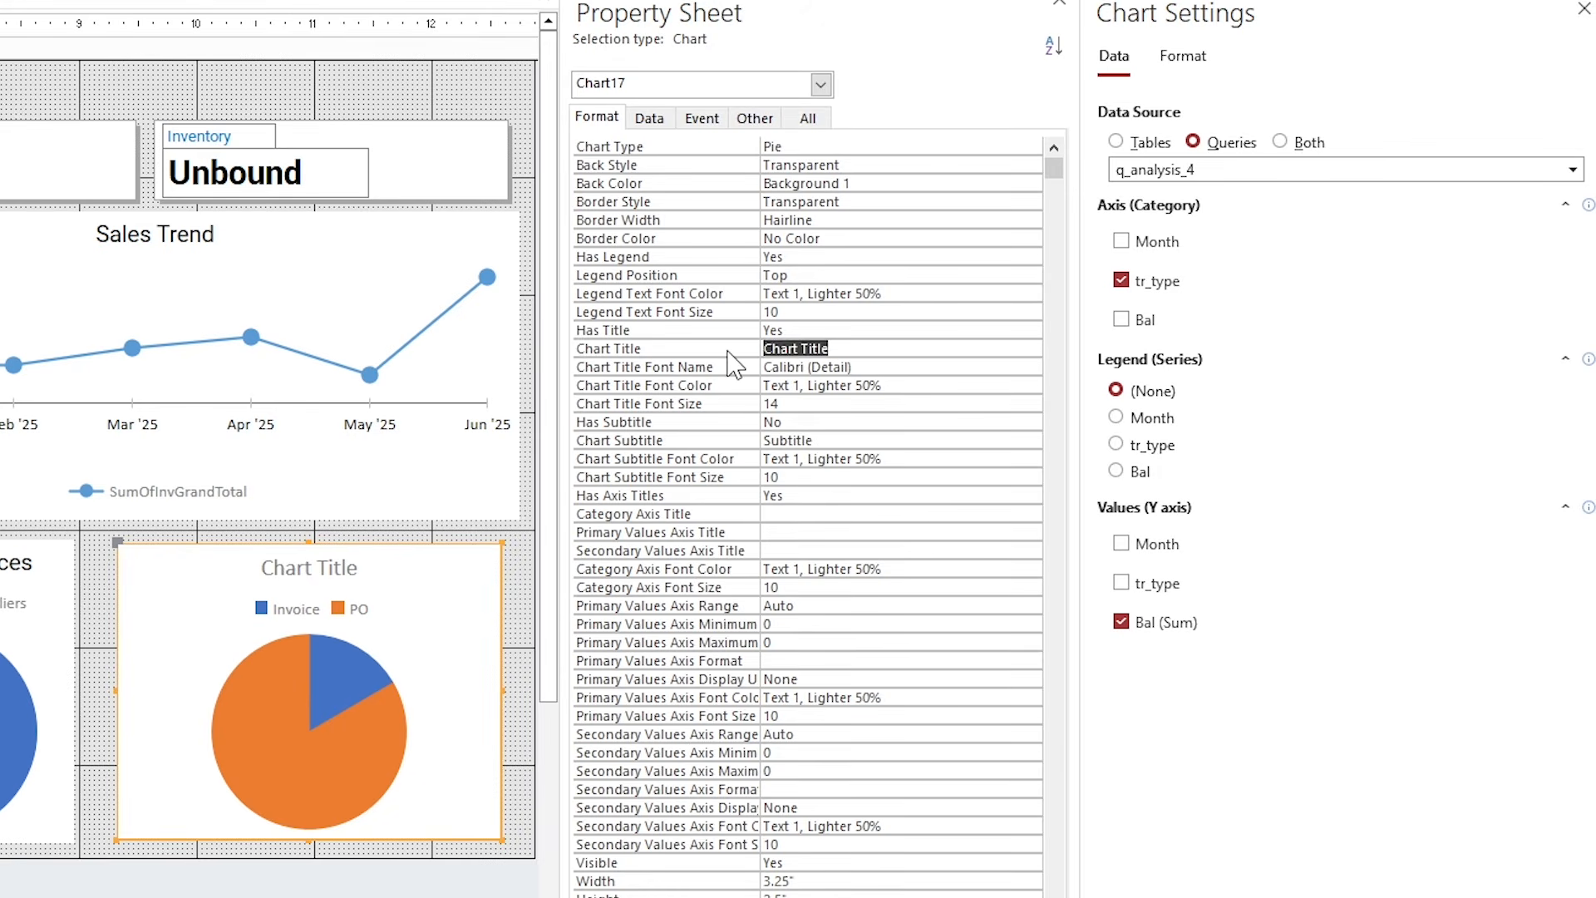
pyautogui.write('Sales Invoices Vs PO')
pyautogui.press('Return')
pyautogui.write('ro')
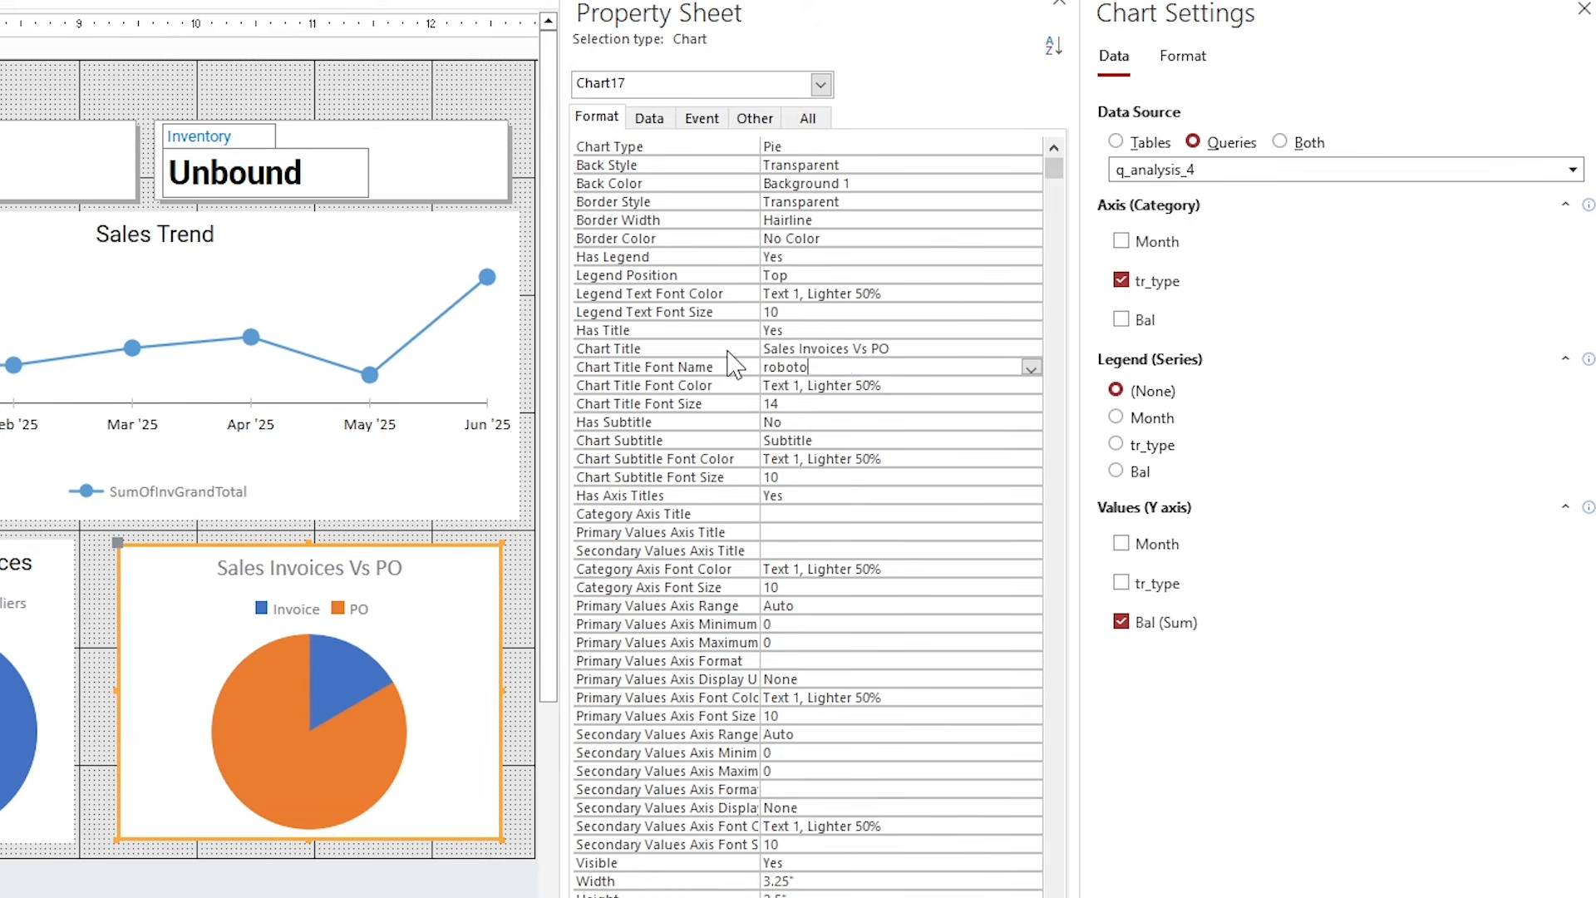
pyautogui.write('boto')
pyautogui.press('Return')
# Set the title and subtitle font colours to Text 1.
pyautogui.click(1033, 385)
pyautogui.click(814, 471)
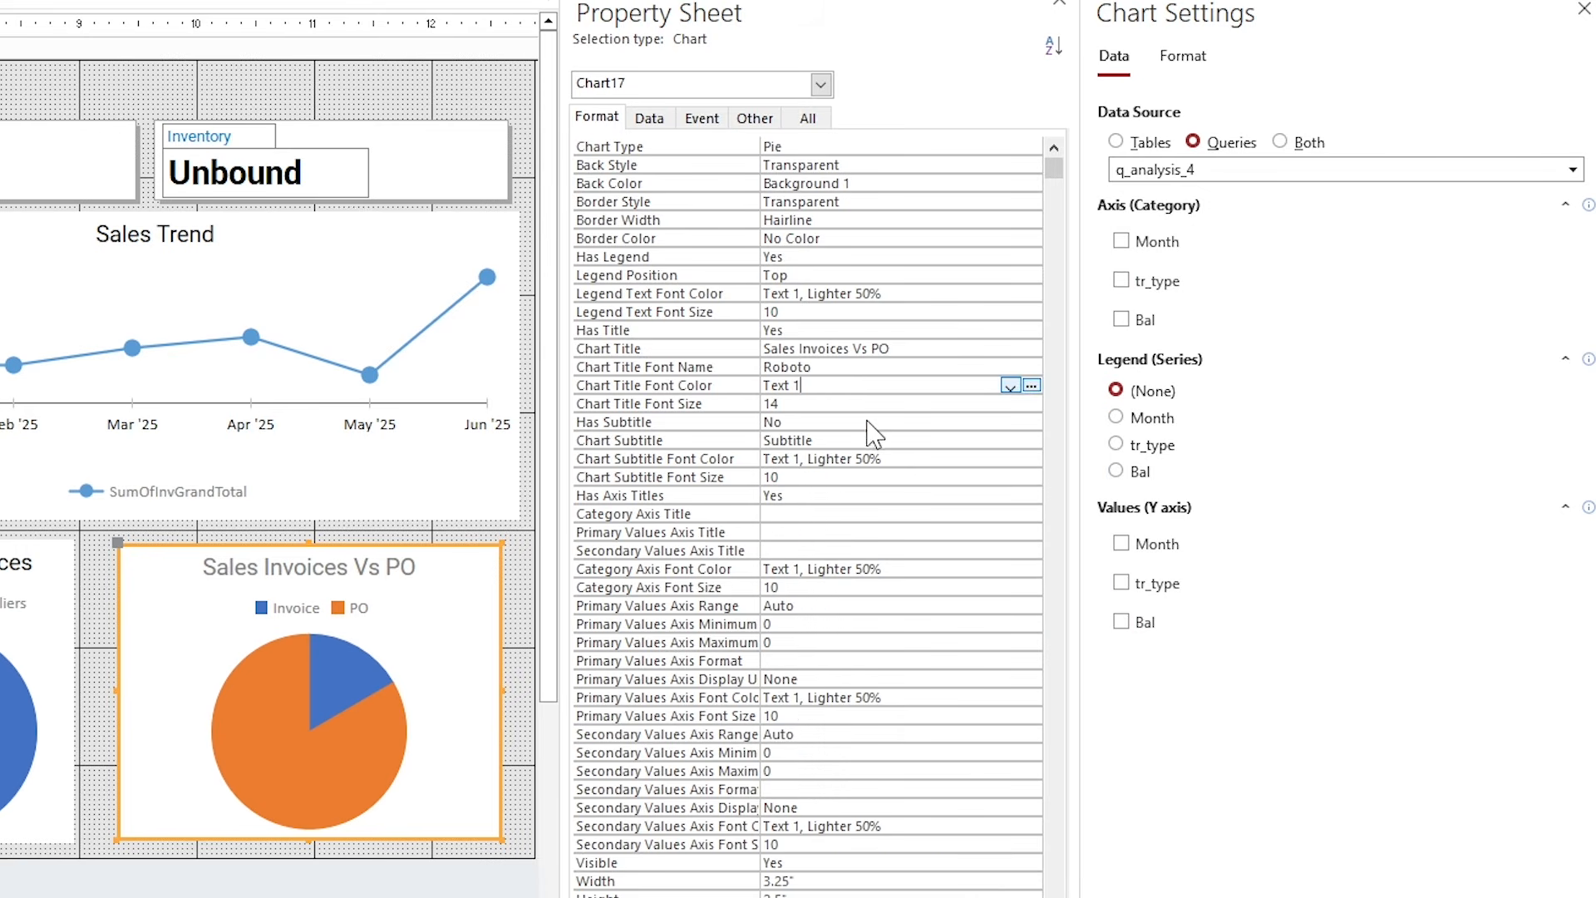
pyautogui.click(742, 385)
pyautogui.hotkey('ctrl', 'c')
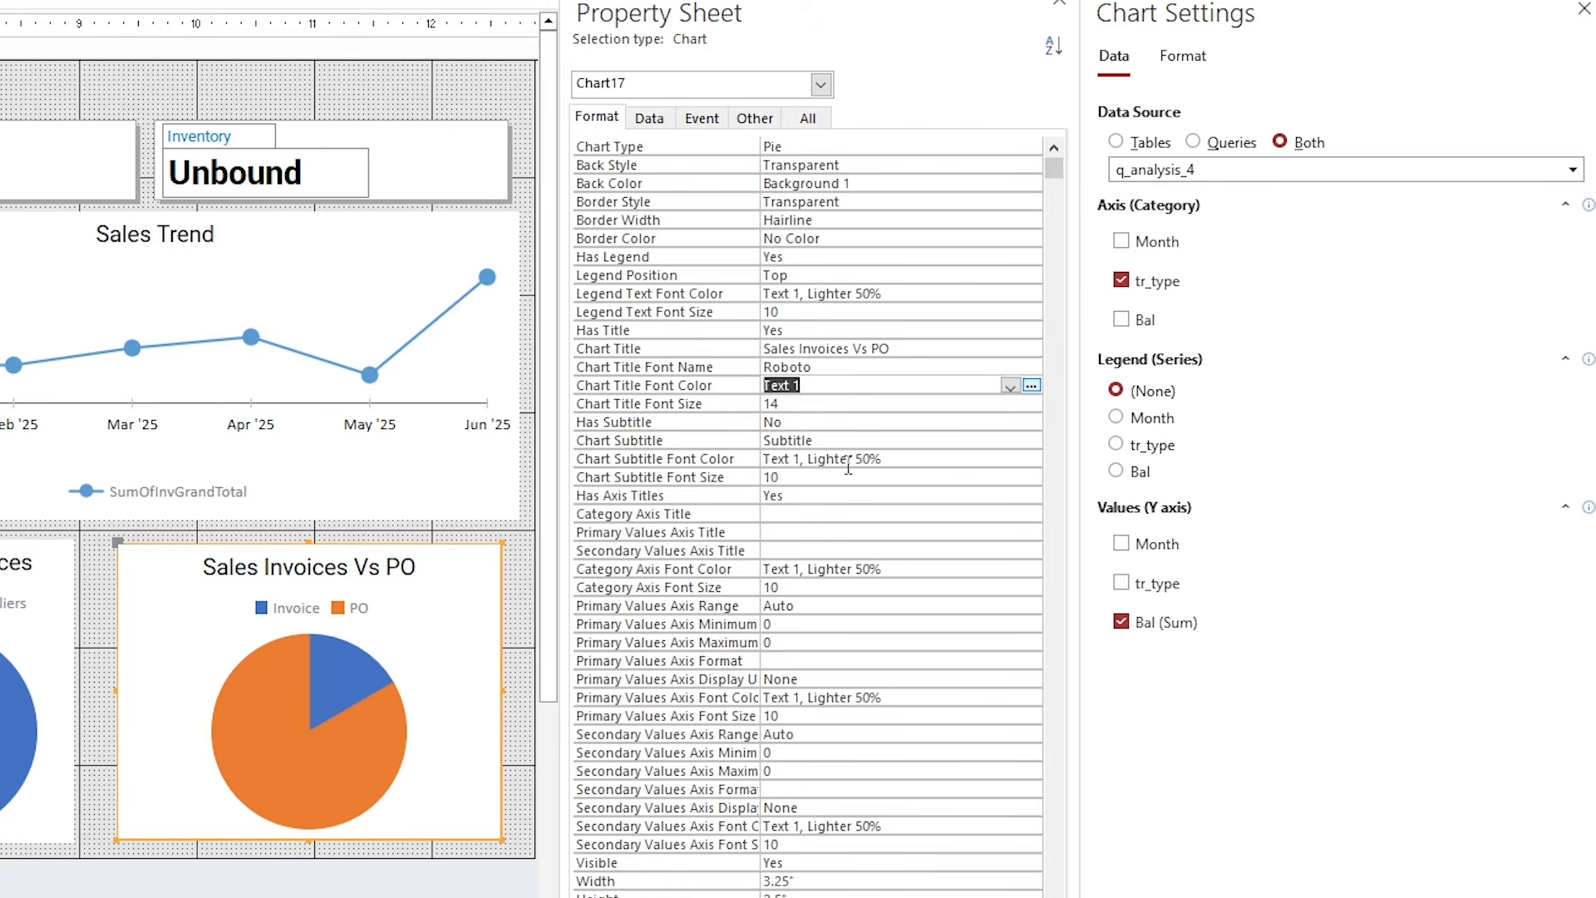
pyautogui.click(743, 459)
pyautogui.hotkey('ctrl', 'v')
pyautogui.press('Return')
# Paste Text 1 as the category, primary and secondary values axis font colours.
pyautogui.click(746, 569)
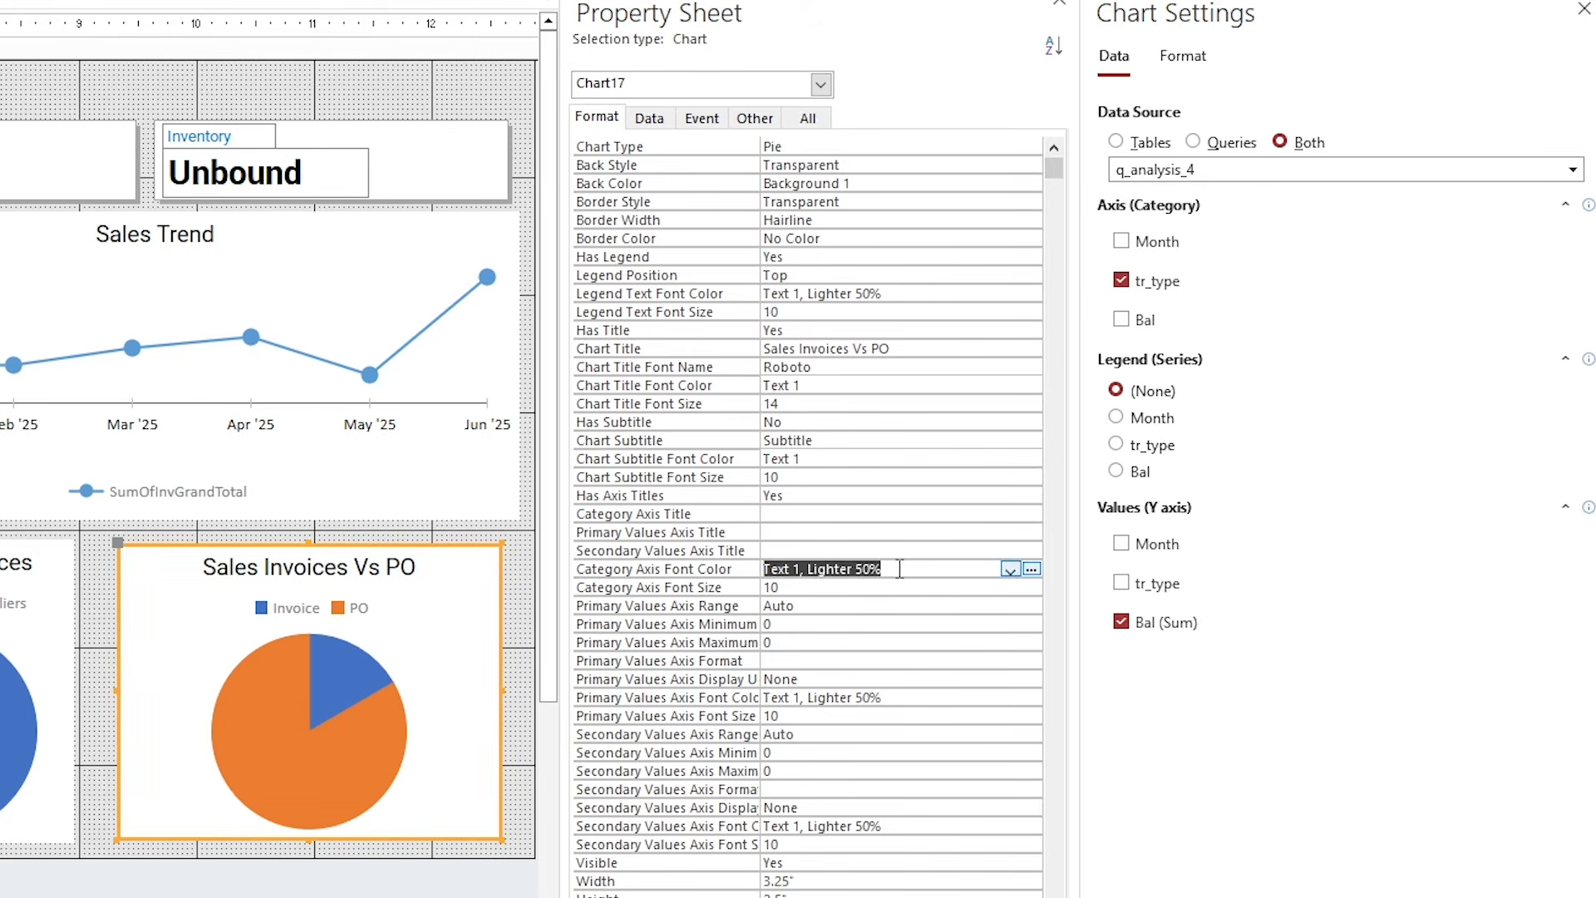
pyautogui.hotkey('ctrl', 'v')
pyautogui.press('Return')
pyautogui.click(744, 700)
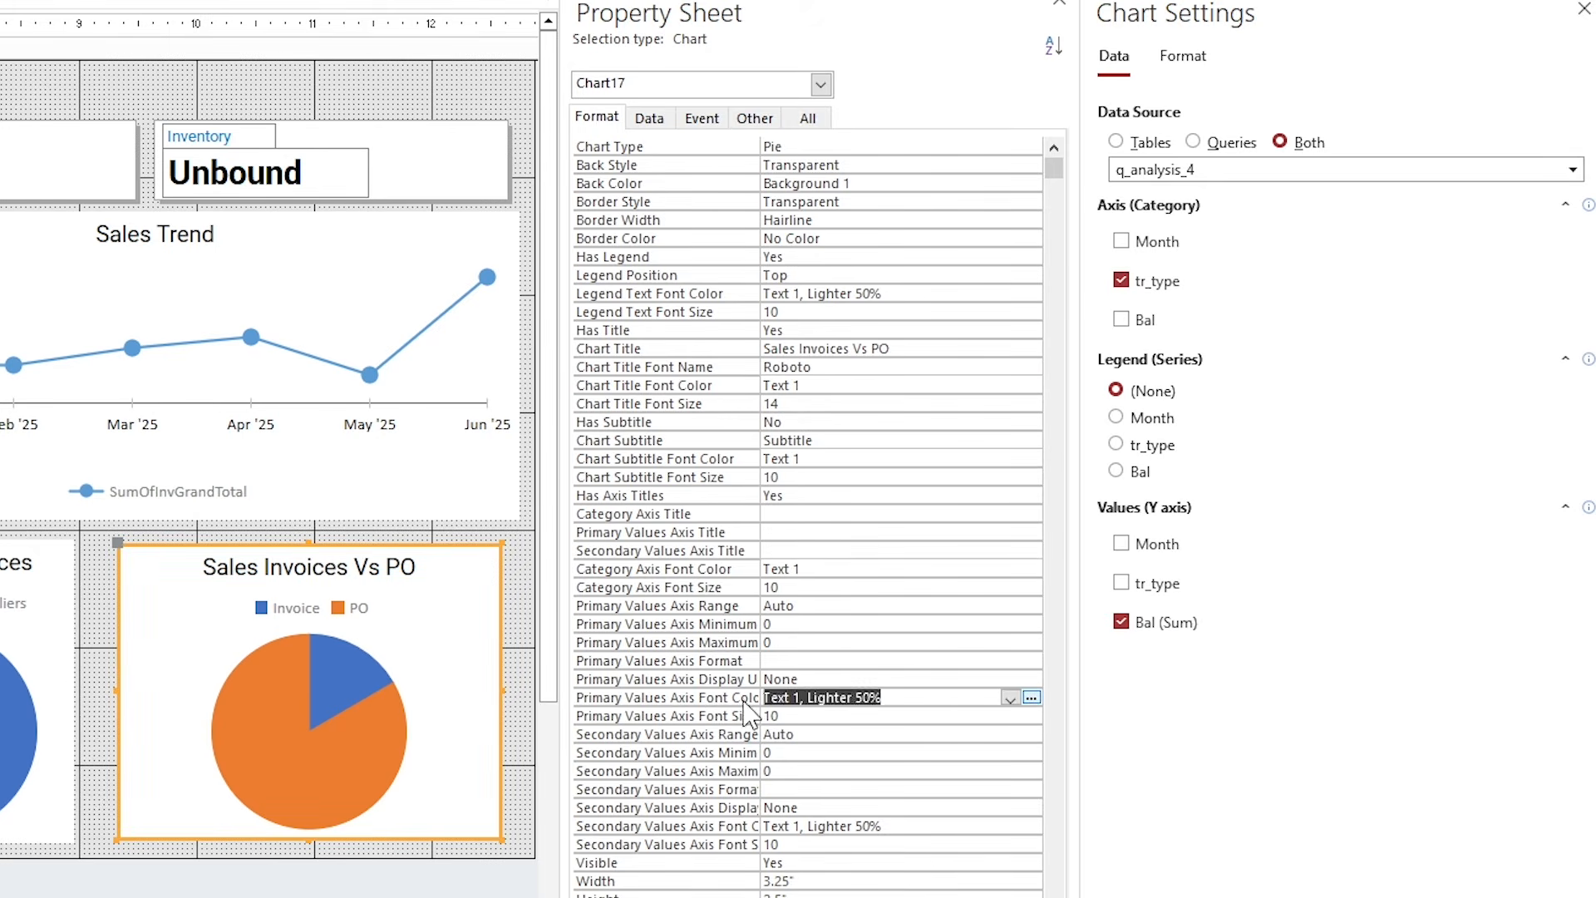
pyautogui.hotkey('ctrl', 'v')
pyautogui.press('Return')
pyautogui.click(895, 825)
pyautogui.hotkey('ctrl', 'v')
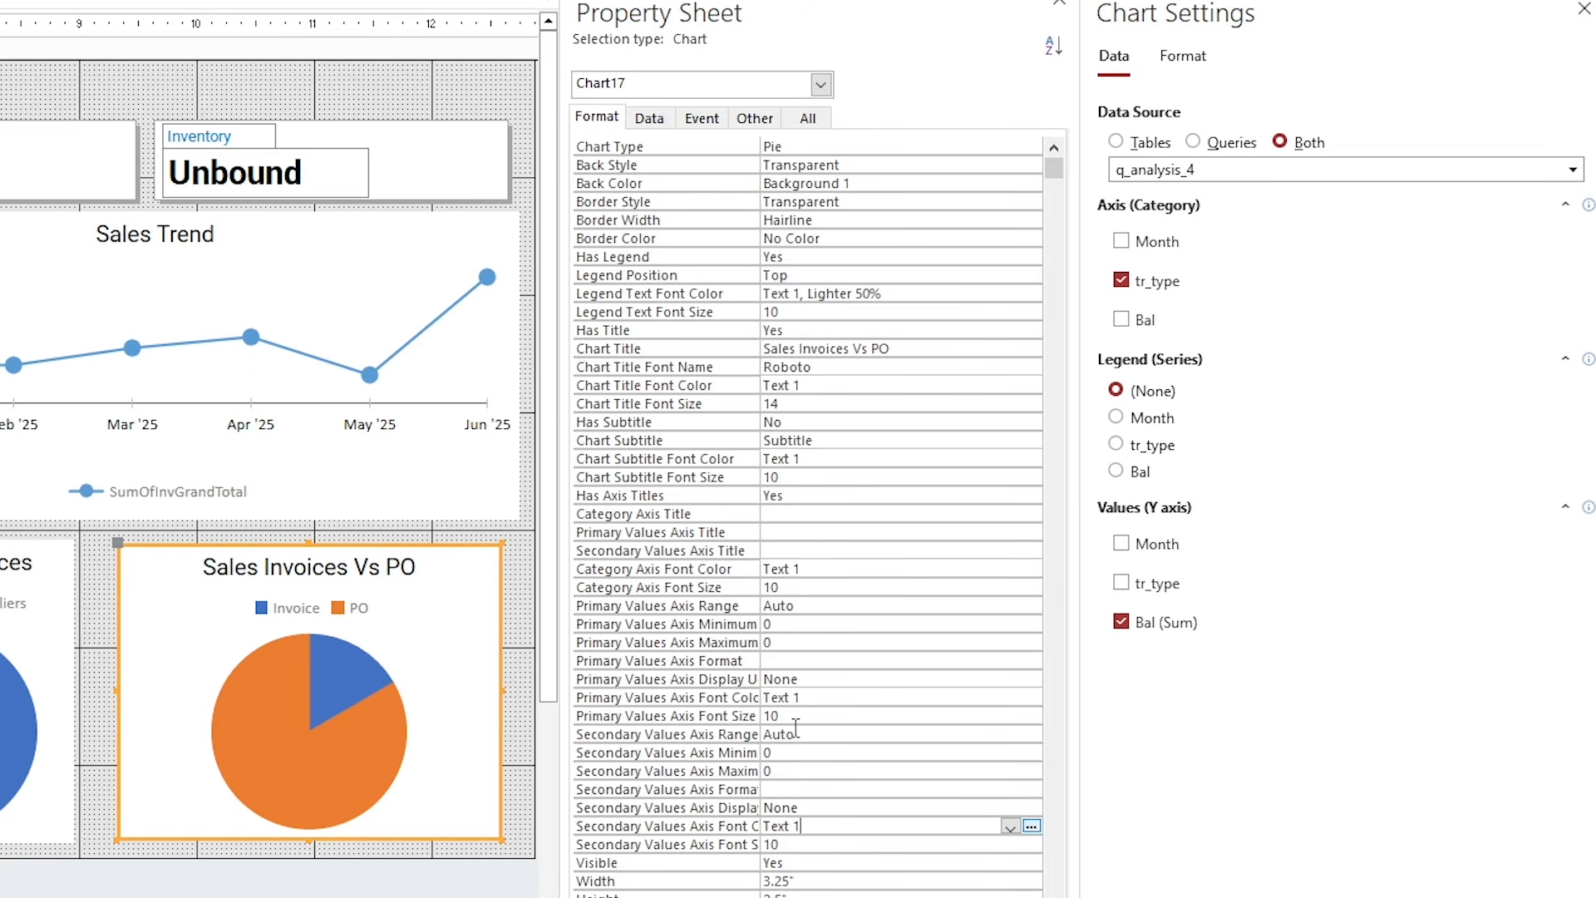
pyautogui.click(93, 621)
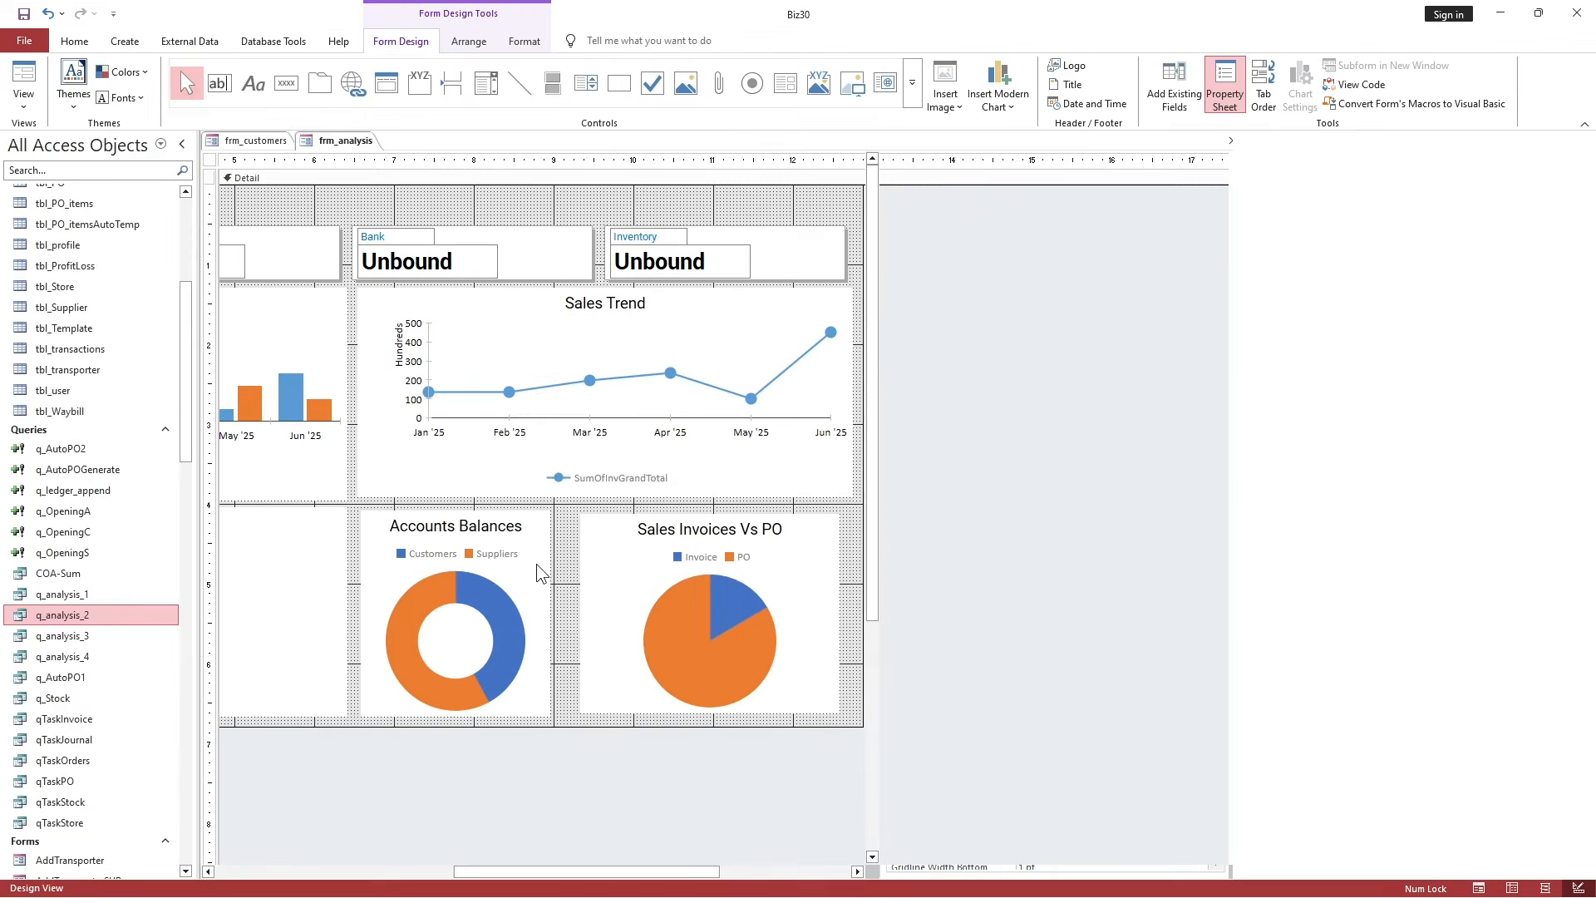
# Widen the Accounts Balances doughnut chart to 2.9583 inches.
pyautogui.click(545, 584)
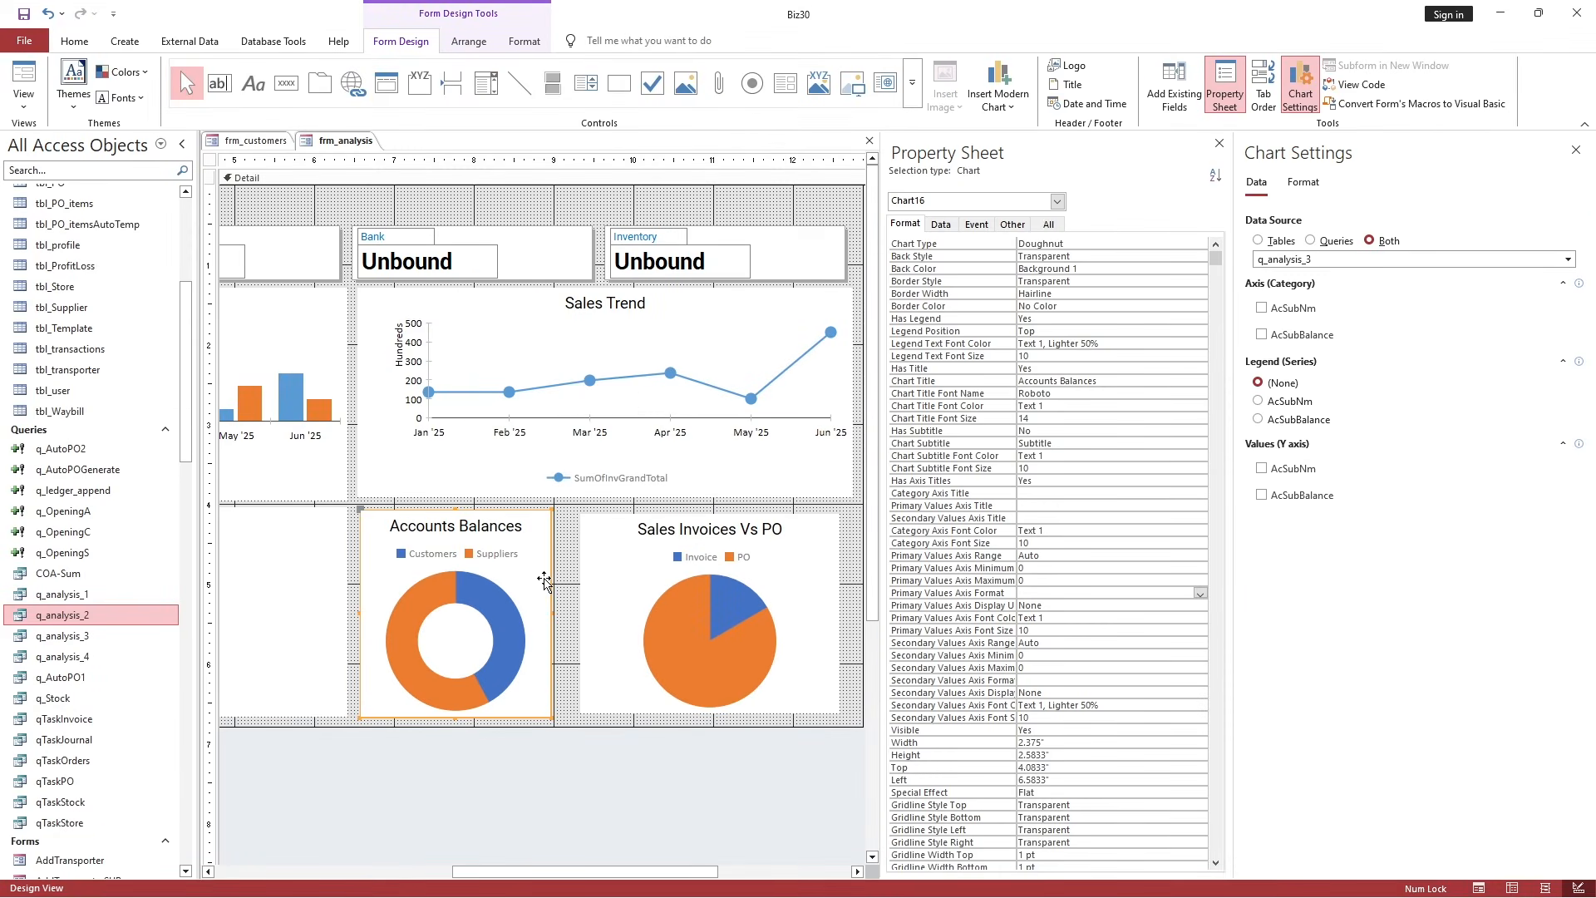
pyautogui.click(684, 582)
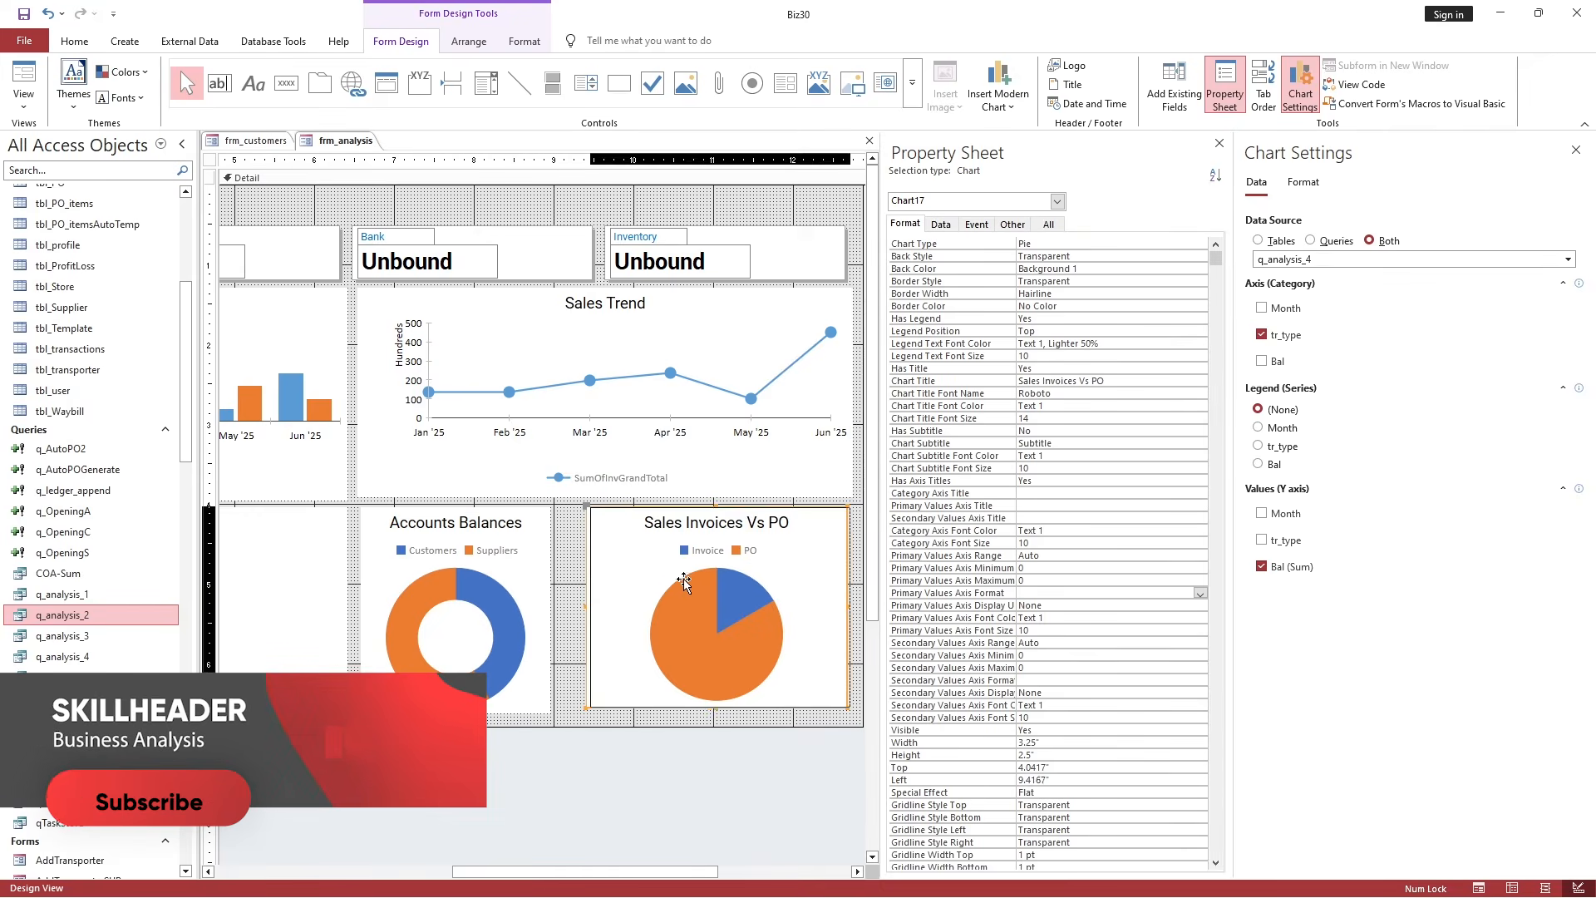
pyautogui.click(550, 622)
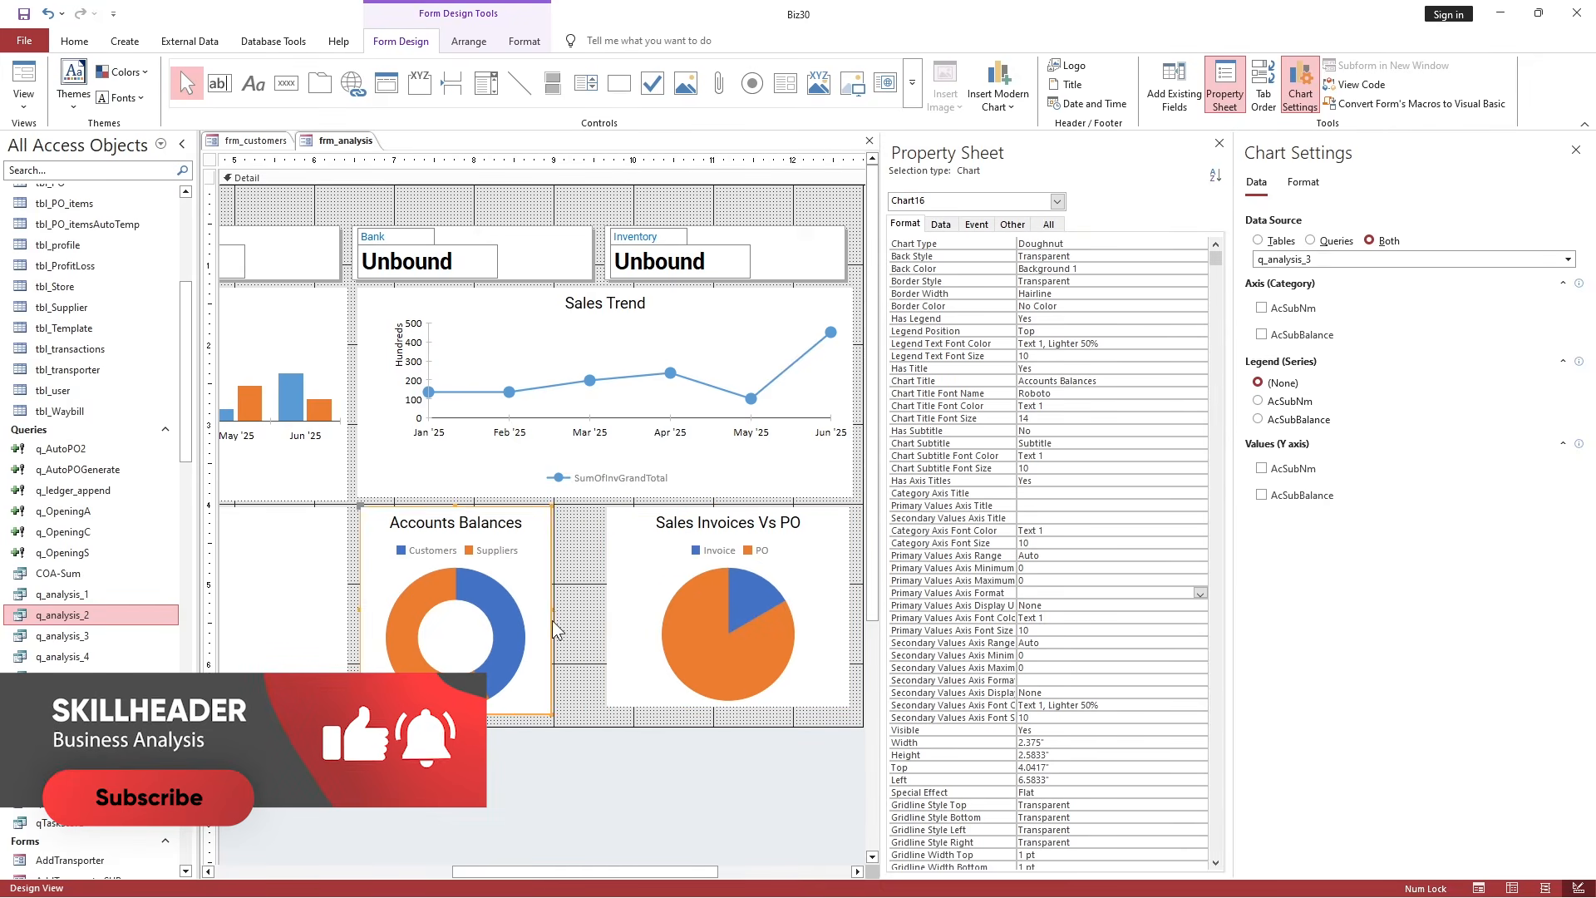
pyautogui.moveTo(552, 629); pyautogui.dragTo(598, 619)
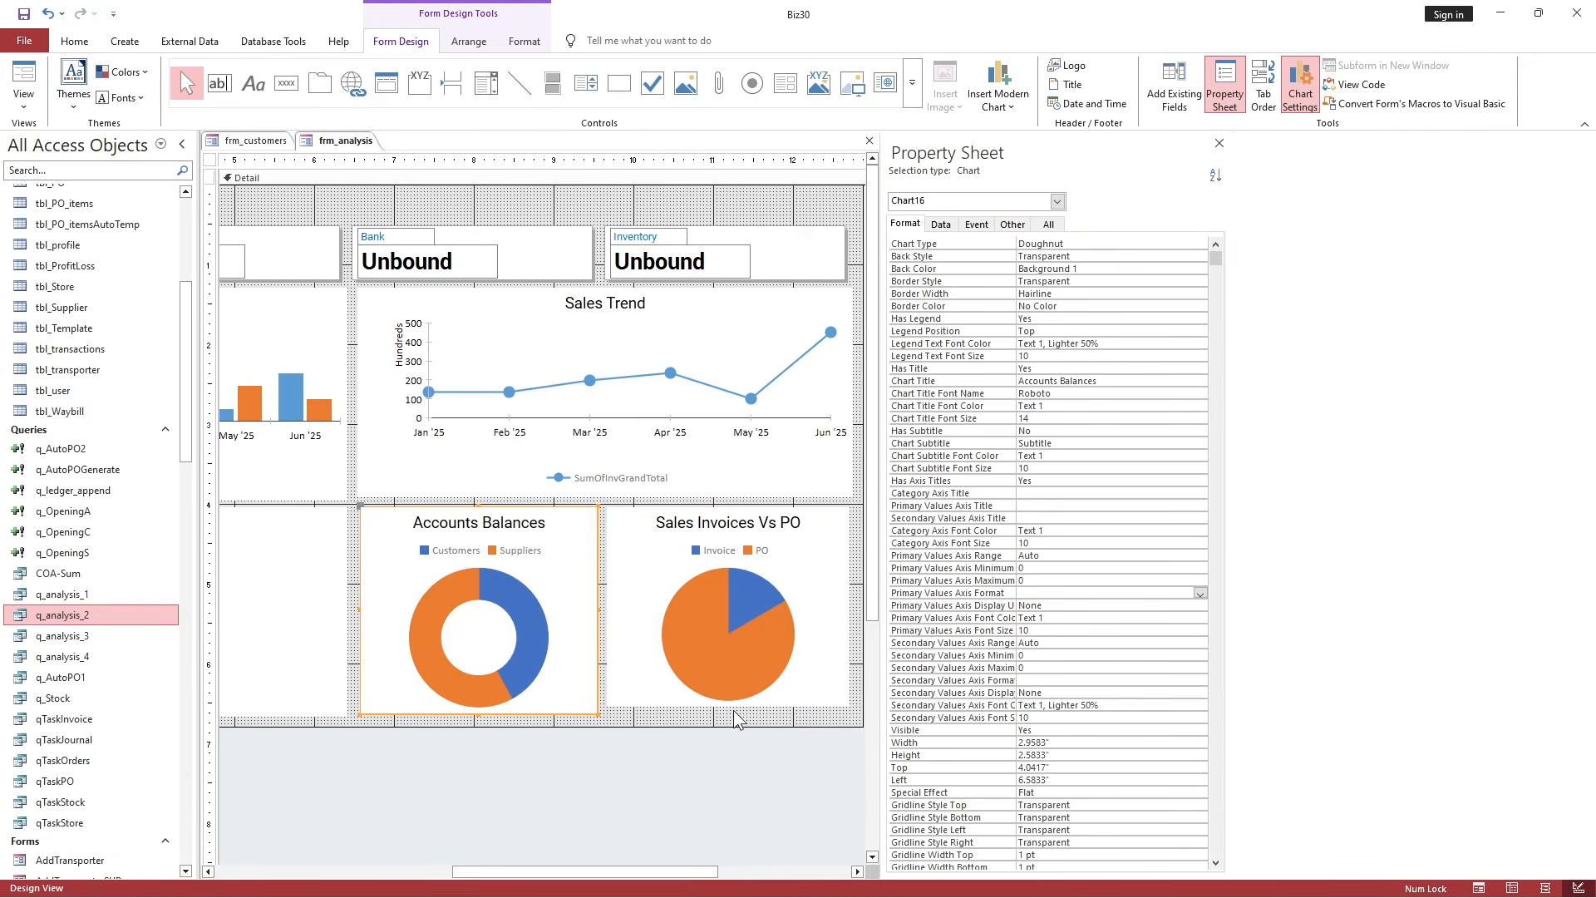
# Drag the Sales Invoices Vs PO chart's bottom edge lower to make it taller.
pyautogui.click(735, 716)
pyautogui.moveTo(725, 707); pyautogui.dragTo(725, 719)
pyautogui.click(513, 712)
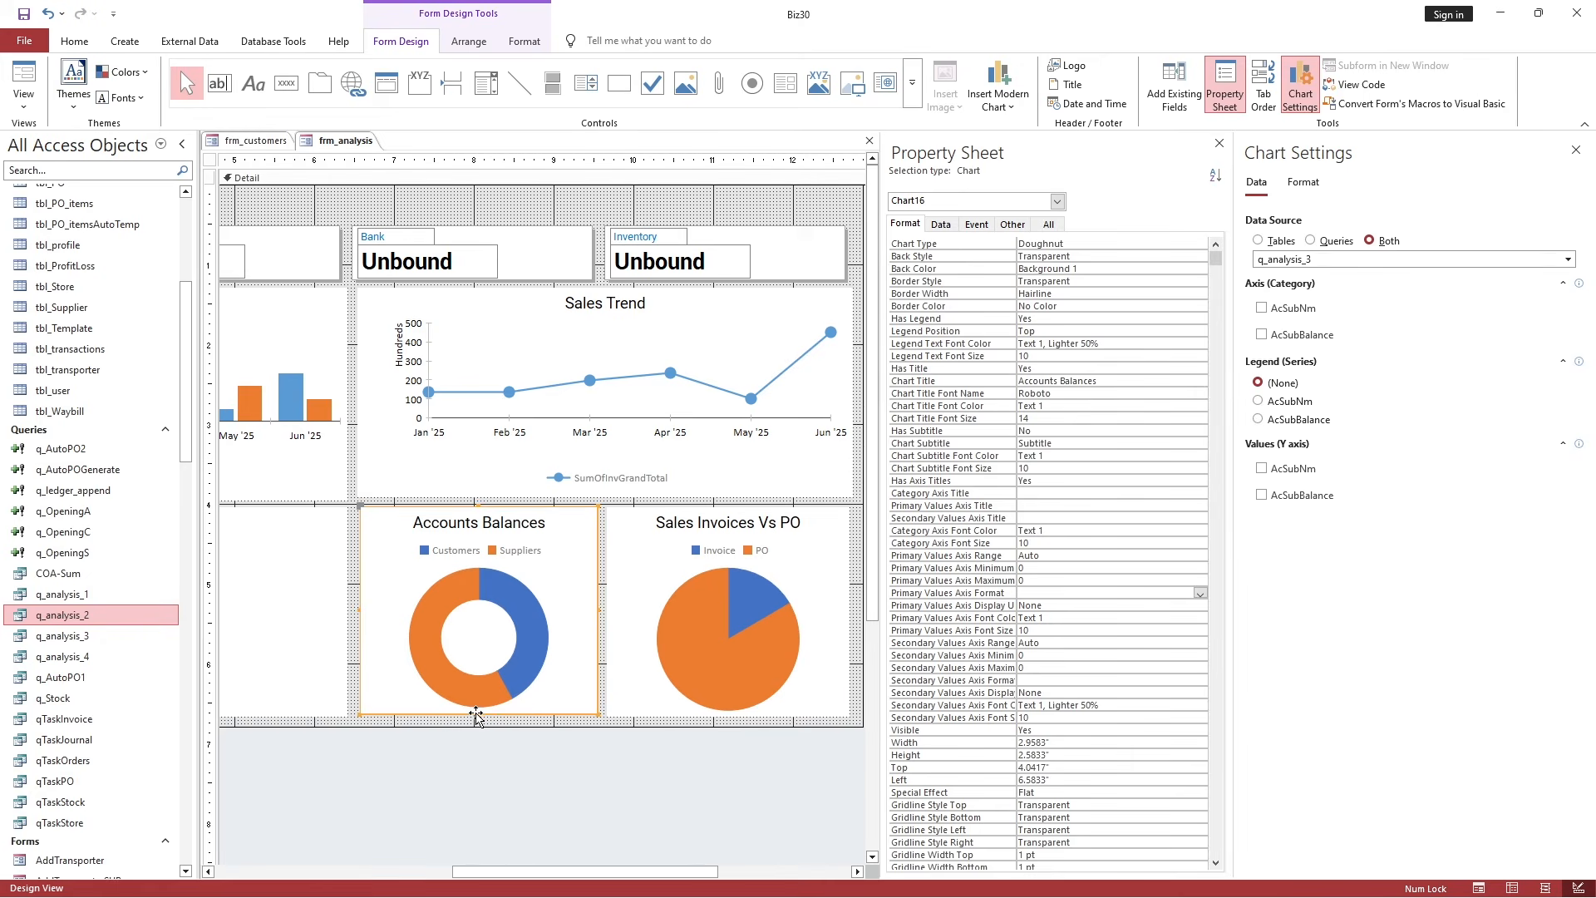
pyautogui.click(763, 798)
pyautogui.moveTo(756, 873); pyautogui.dragTo(332, 879)
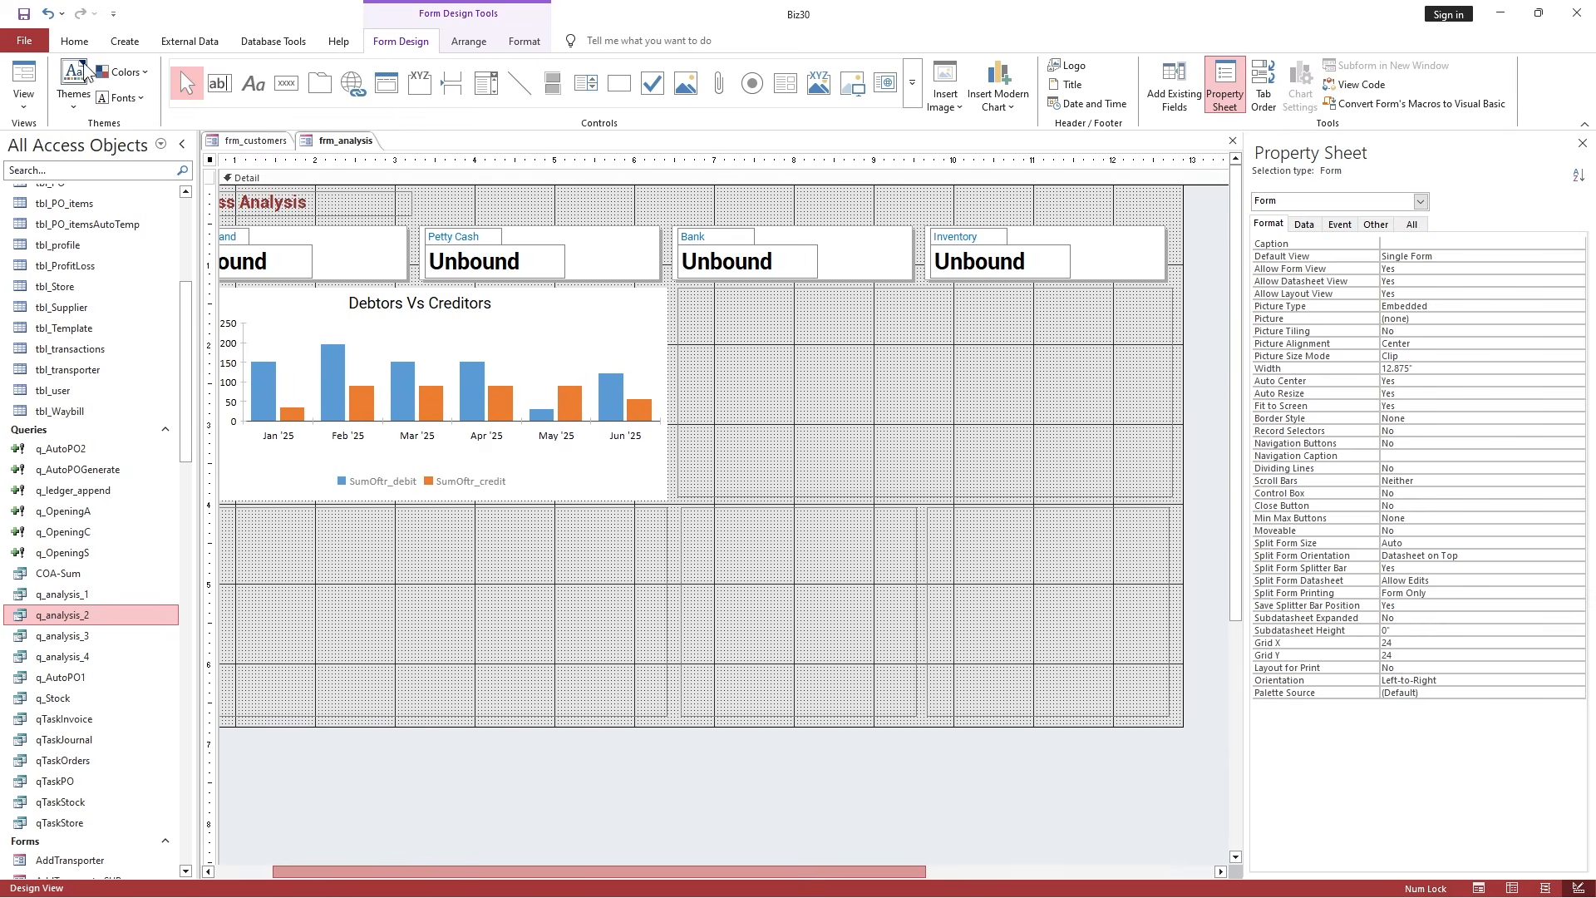
# Preview the dashboard, close Business Analysis and frm_customers, and compact and repair the database.
pyautogui.click(24, 83)
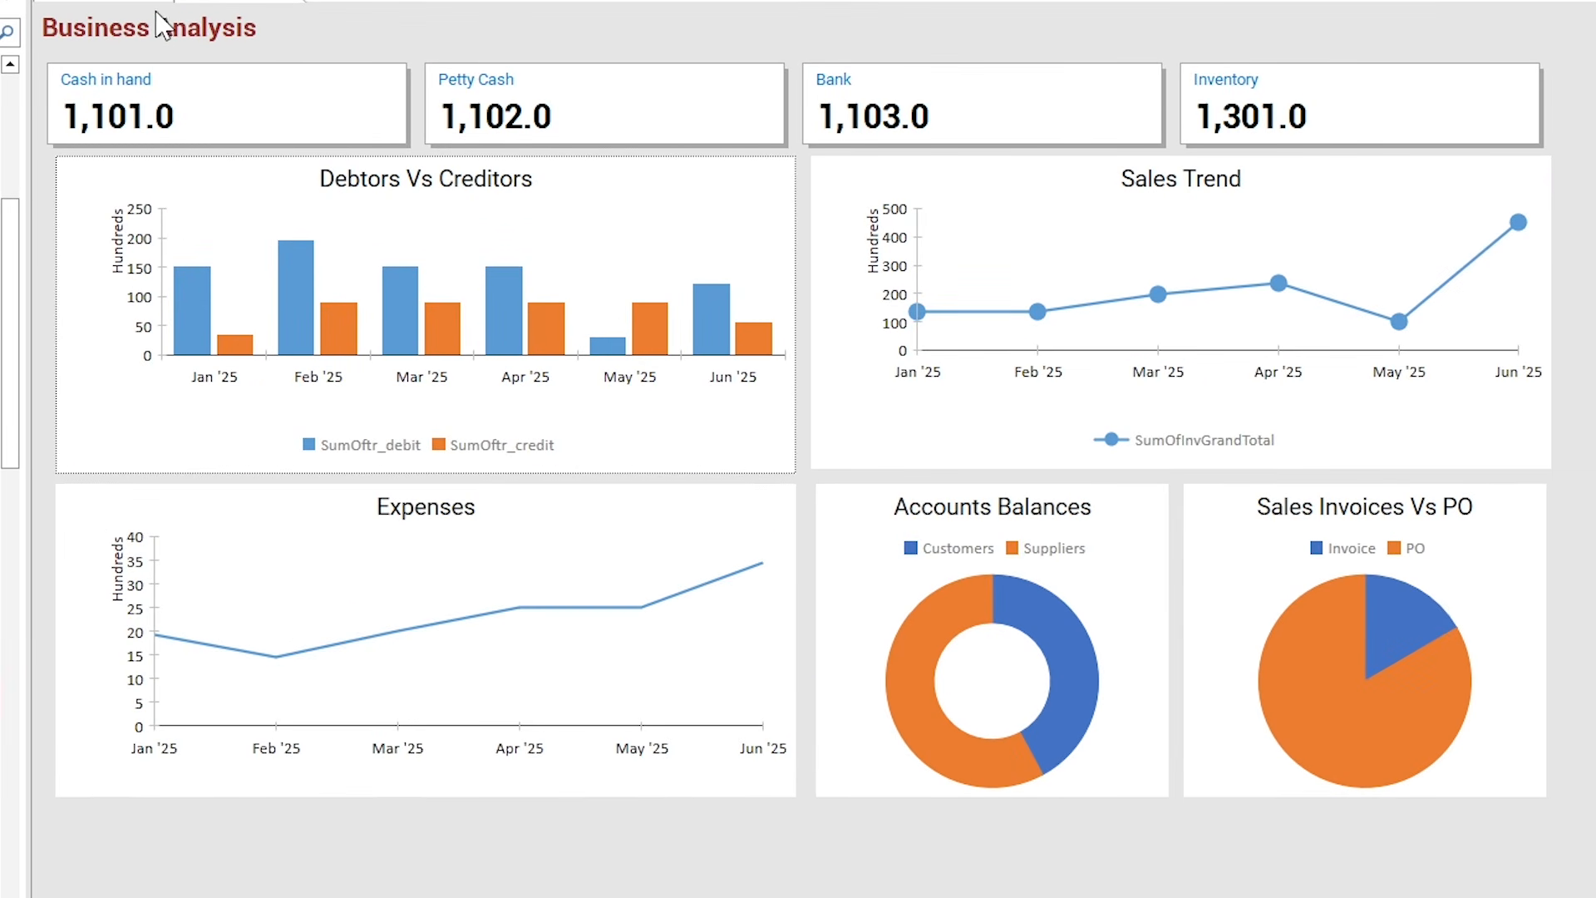
pyautogui.rightClick(300, 99)
pyautogui.click(326, 136)
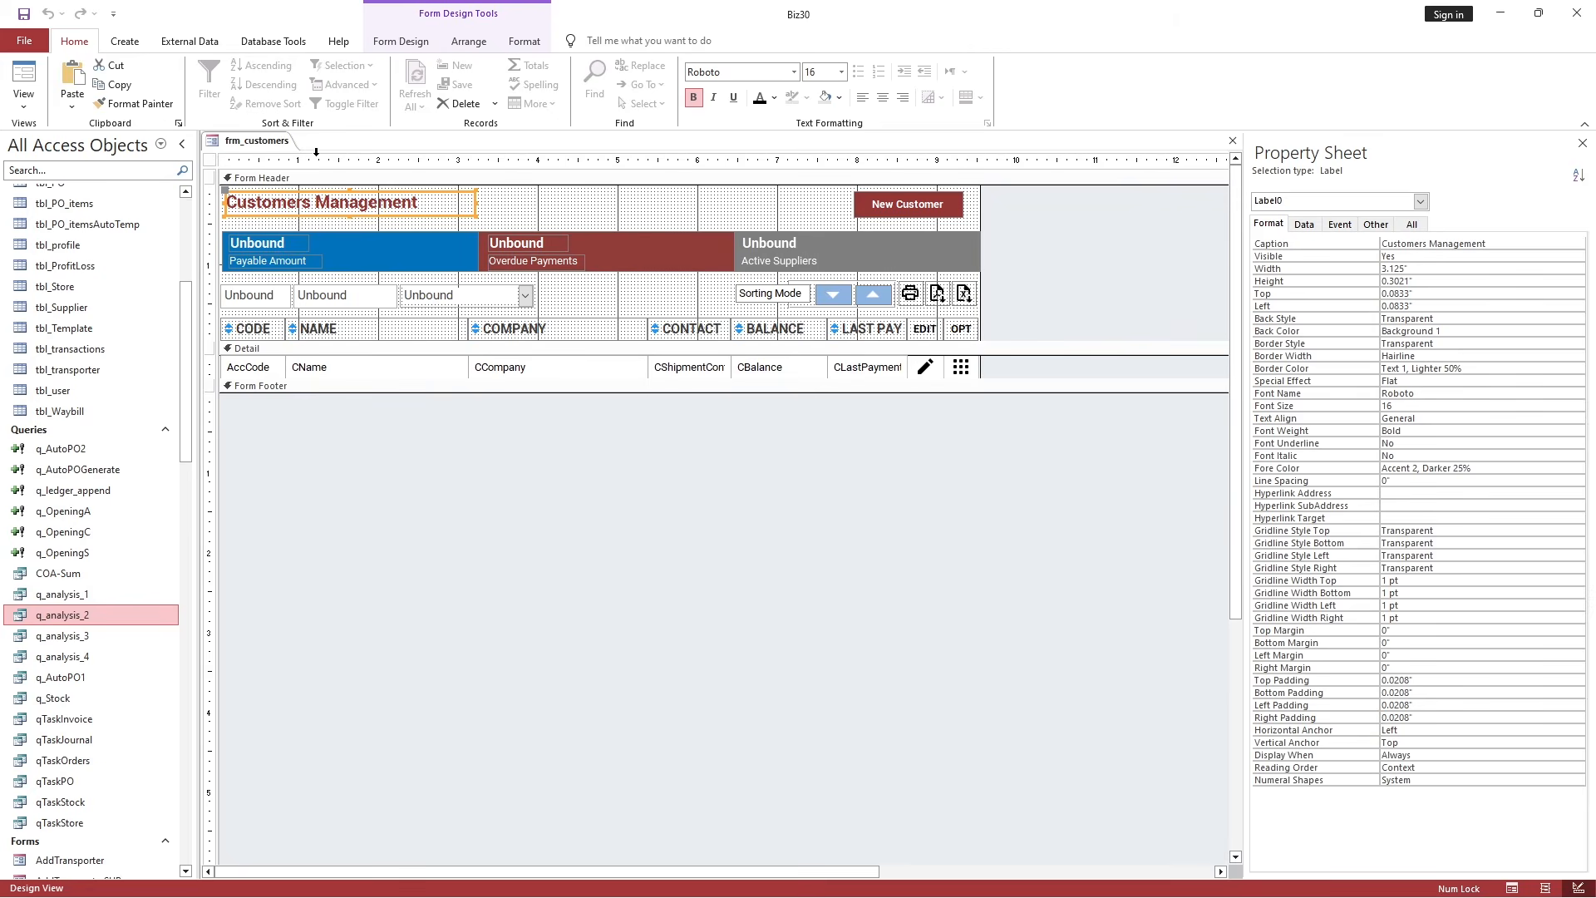
pyautogui.rightClick(281, 140)
pyautogui.click(321, 161)
pyautogui.click(292, 47)
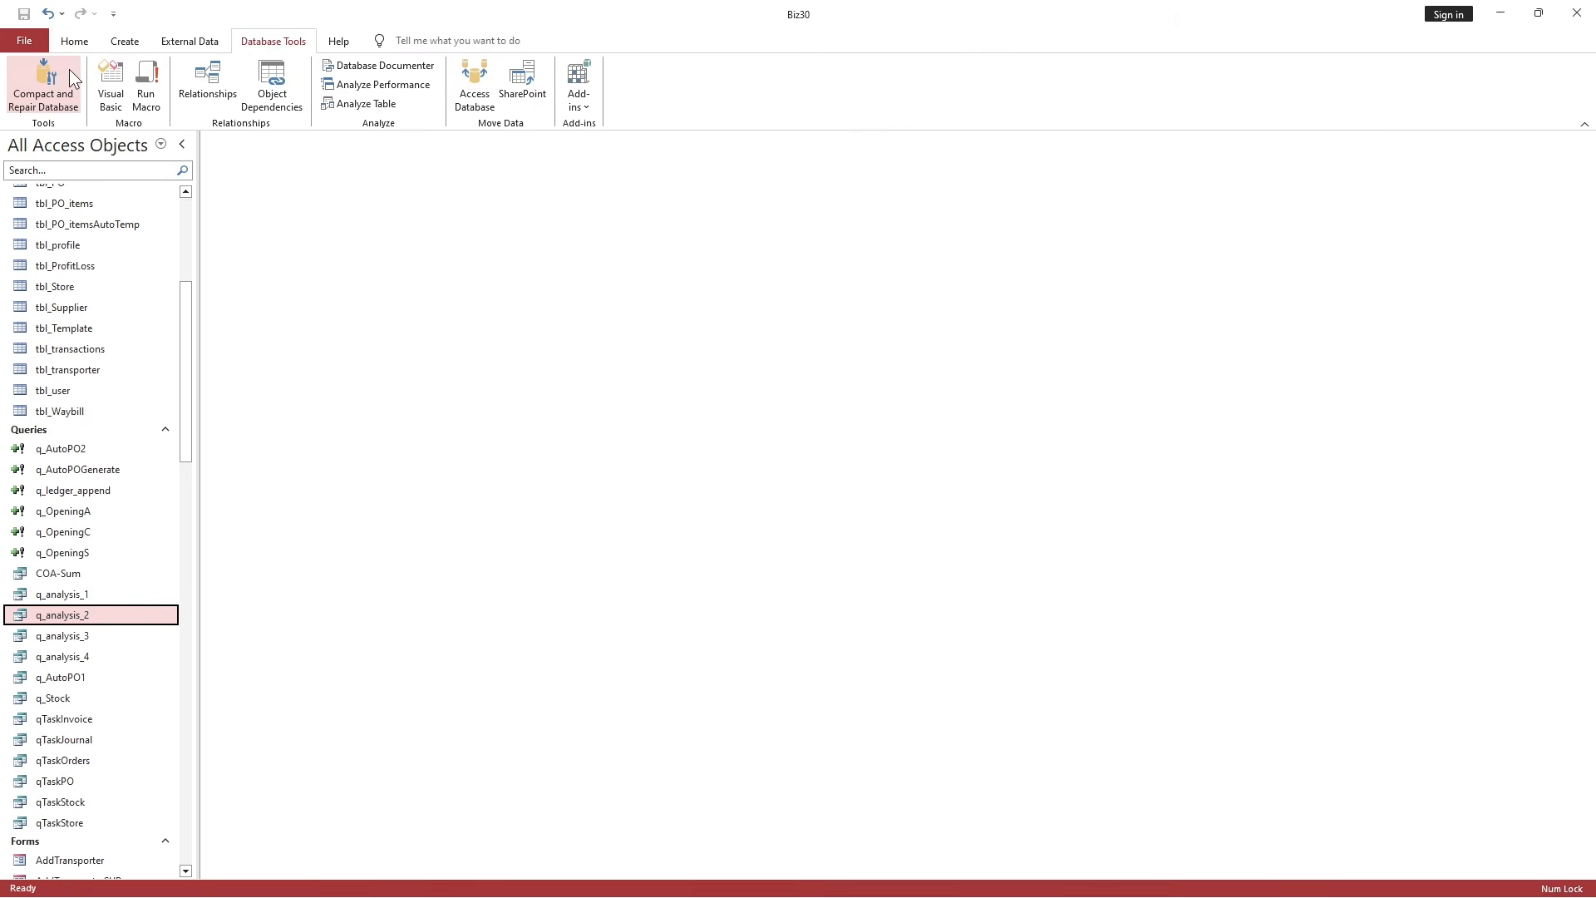
pyautogui.click(73, 79)
# Log back in with the username and password, then open MainDashboard's Analysis section.
pyautogui.write('a')
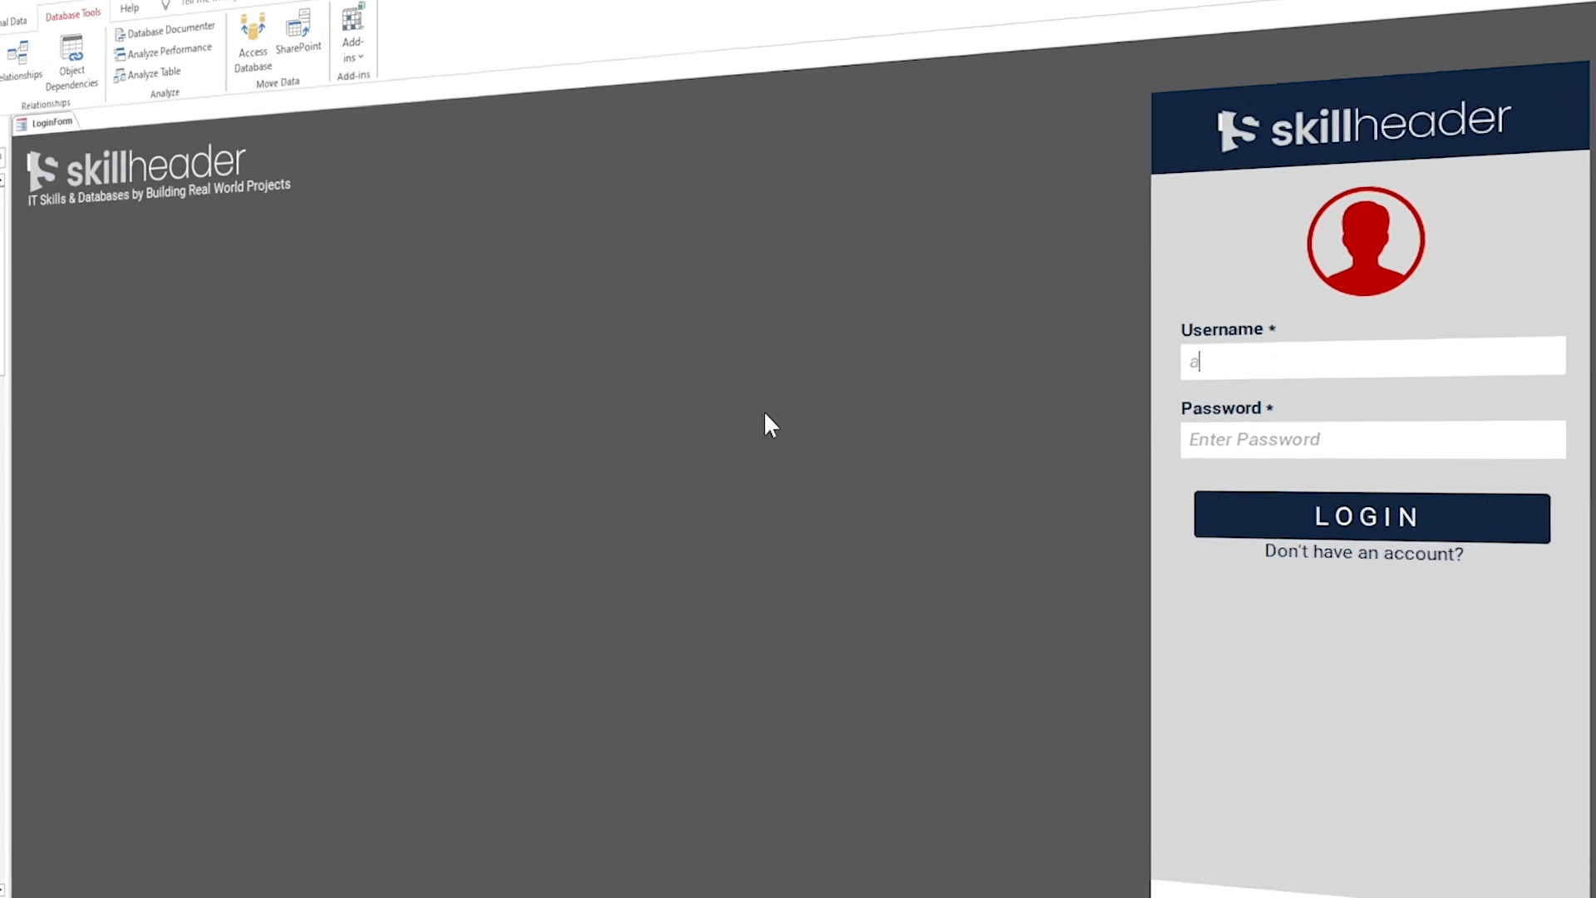
pyautogui.write('dmin')
pyautogui.press('Tab')
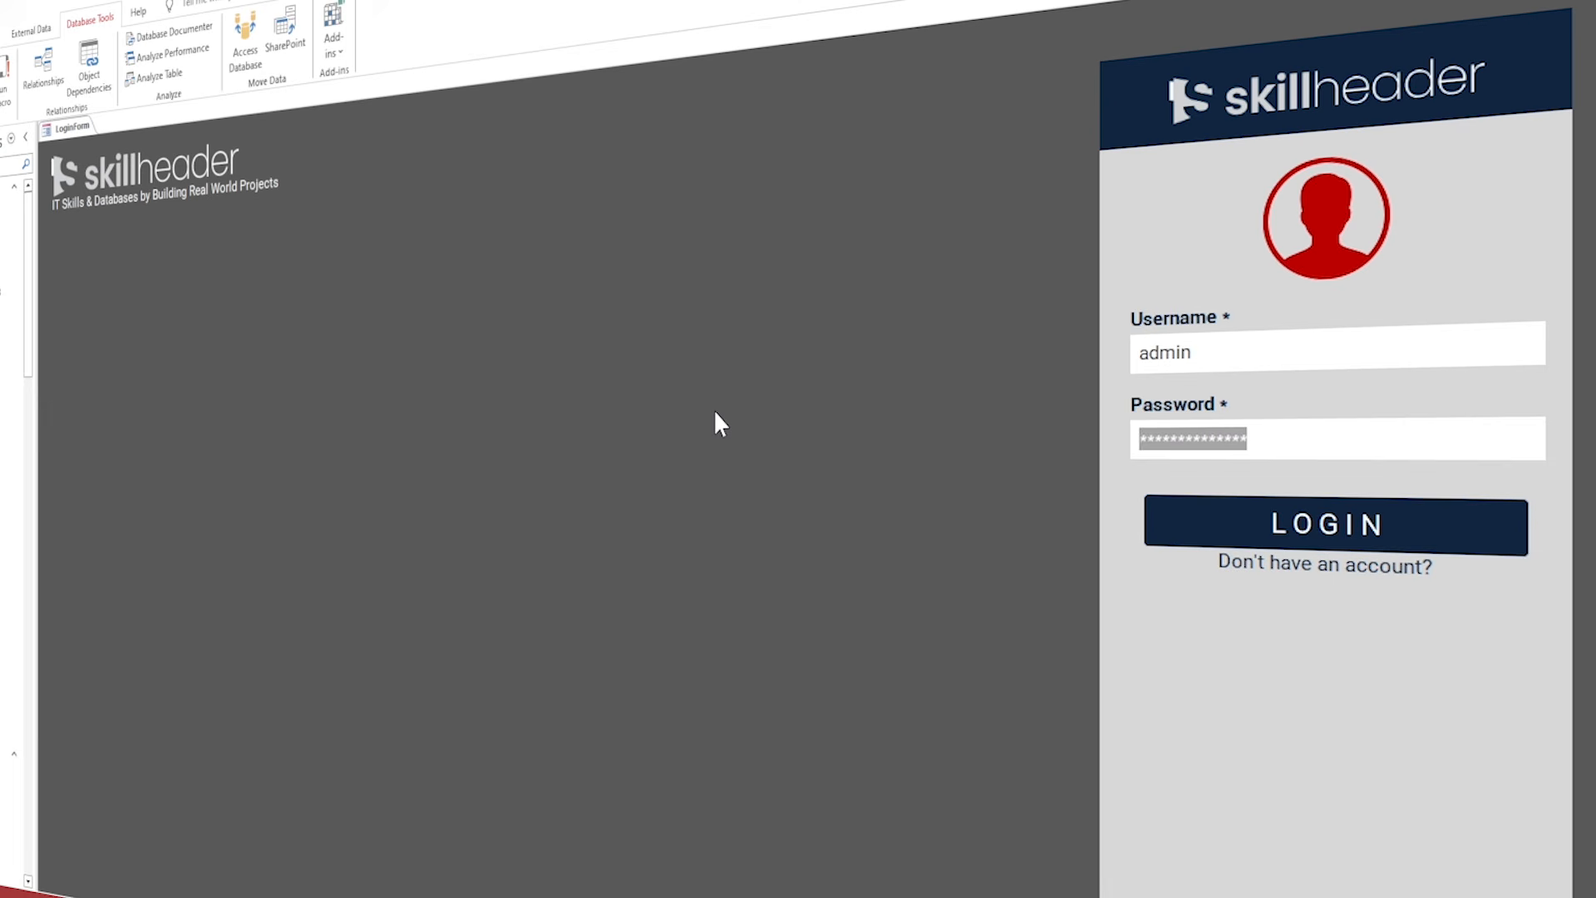
pyautogui.write('***')
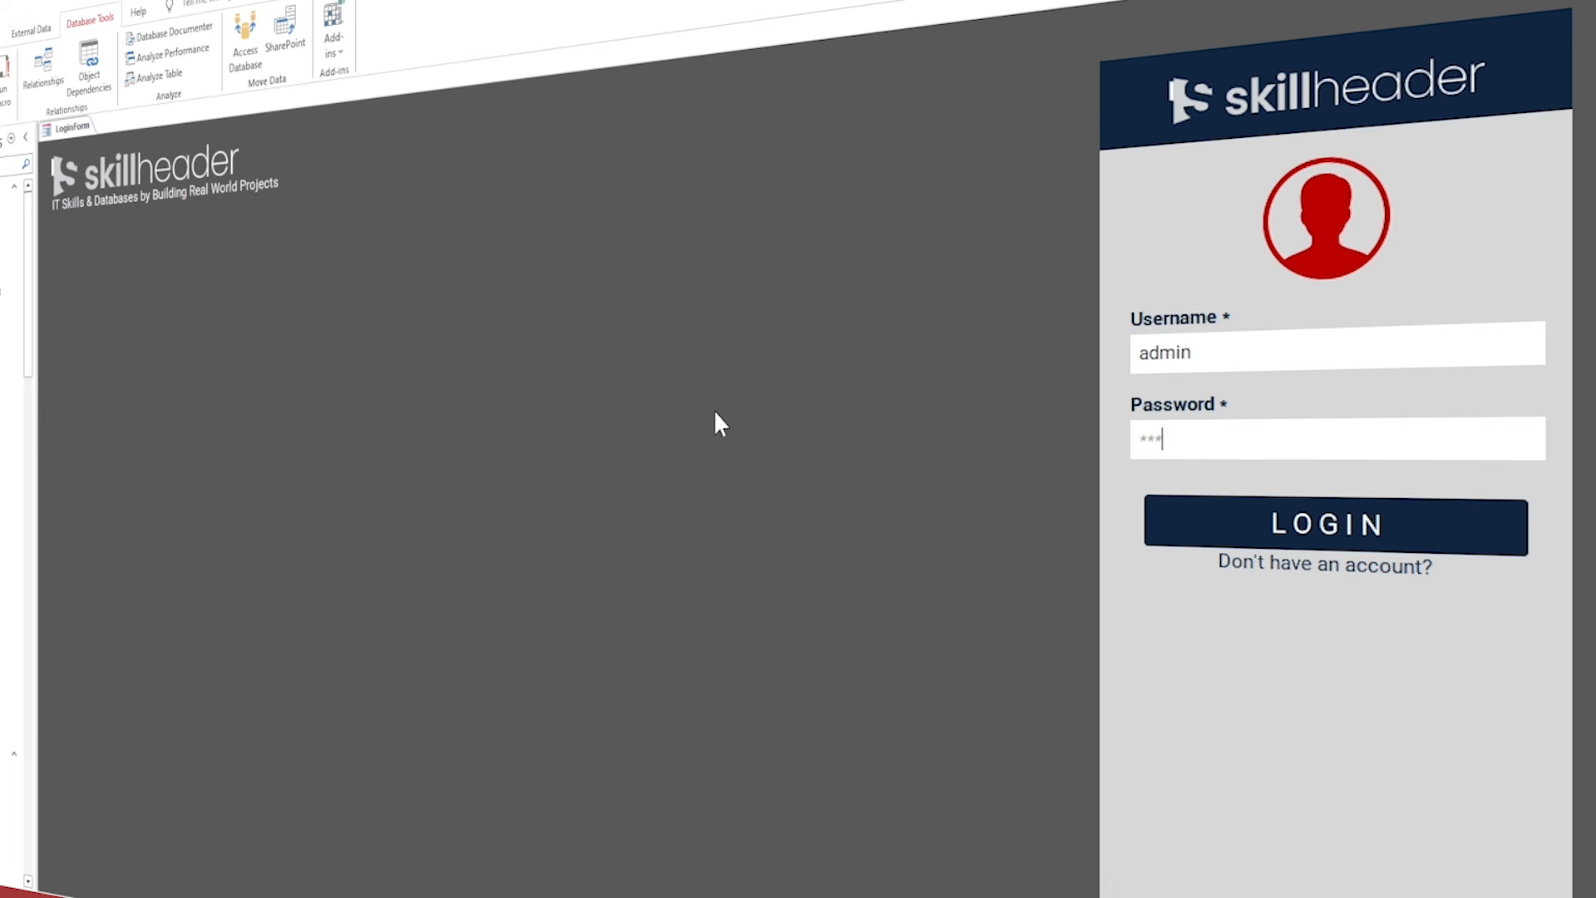
pyautogui.write('***')
pyautogui.press('Return')
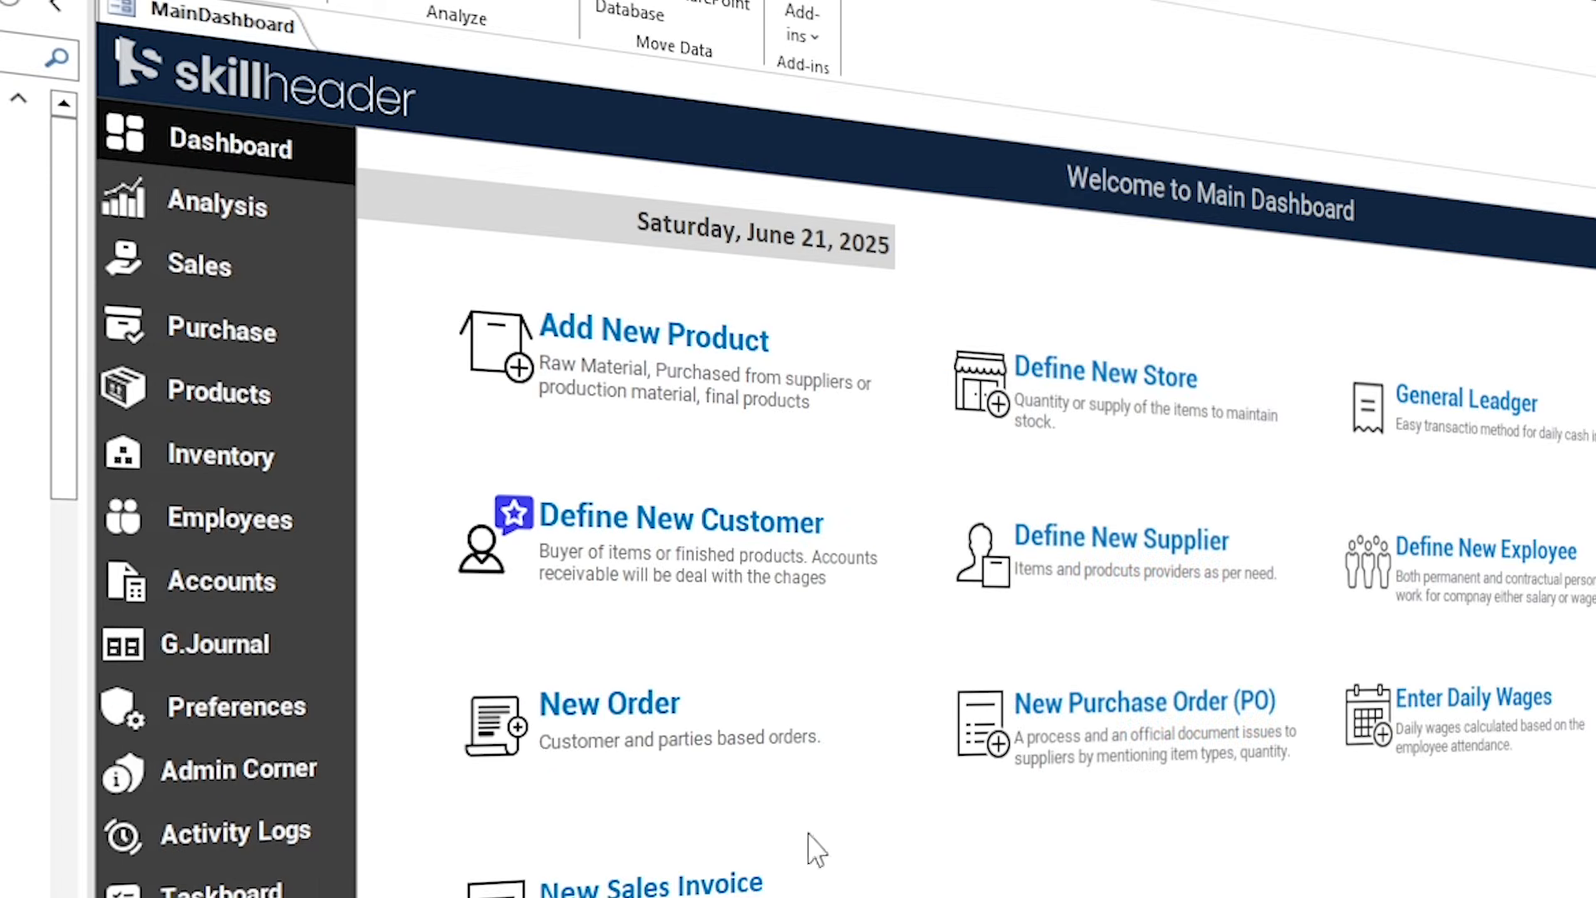
pyautogui.click(243, 207)
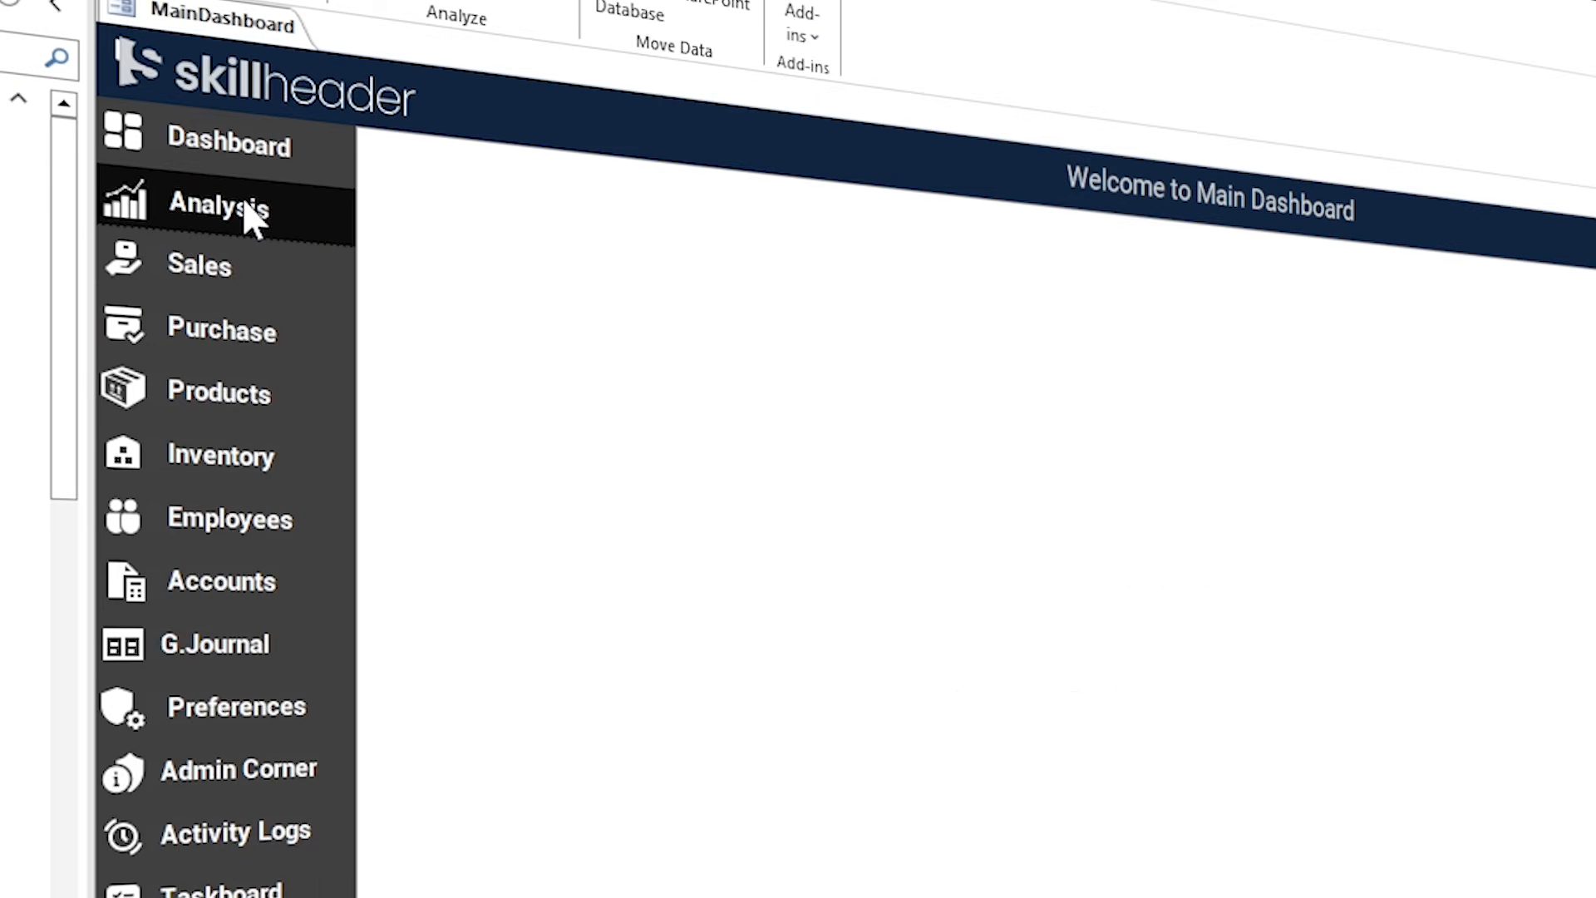
# In MainDashboard Design View, set the Analysis button's Navigation Target Name to frm_analysis.
pyautogui.rightClick(237, 38)
pyautogui.click(312, 268)
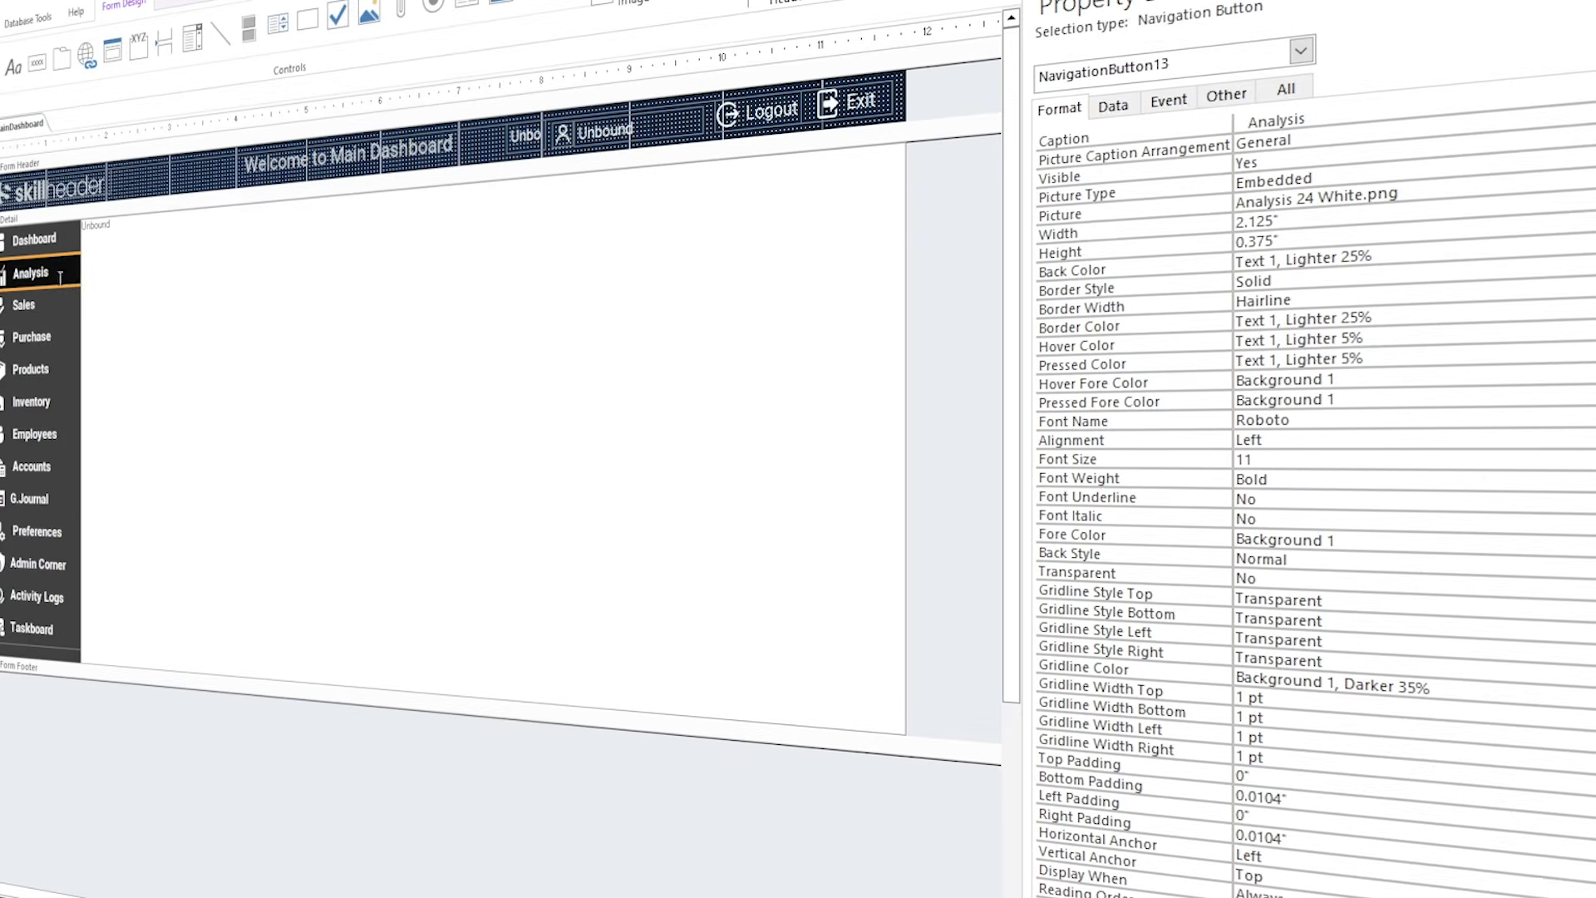
pyautogui.moveTo(1230, 4); pyautogui.dragTo(332, 212)
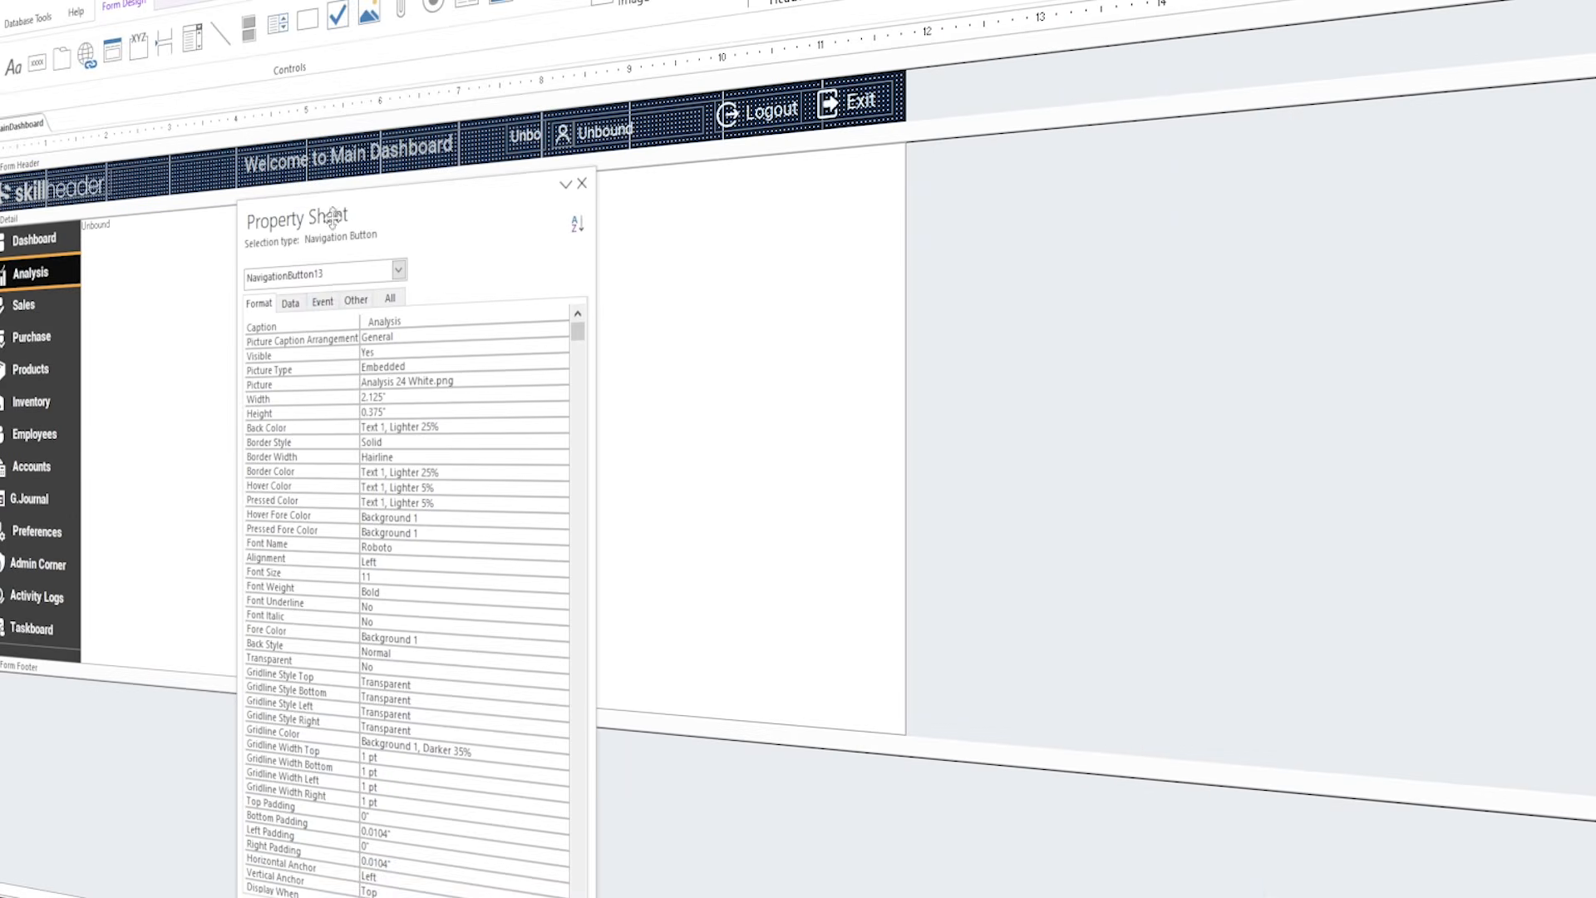
pyautogui.click(309, 299)
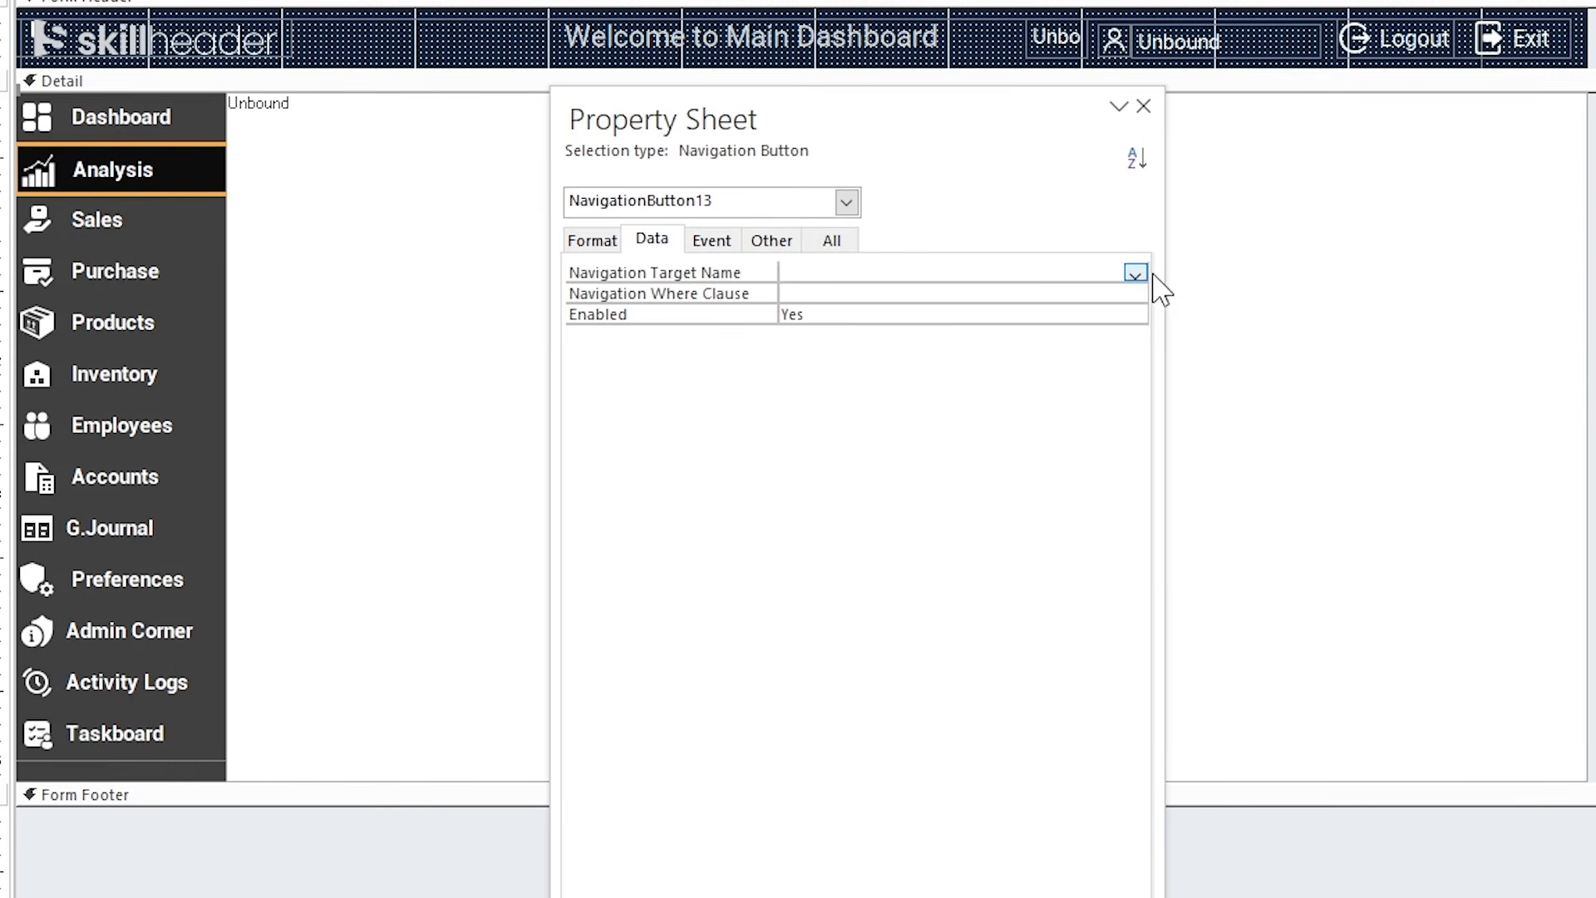
pyautogui.click(1136, 274)
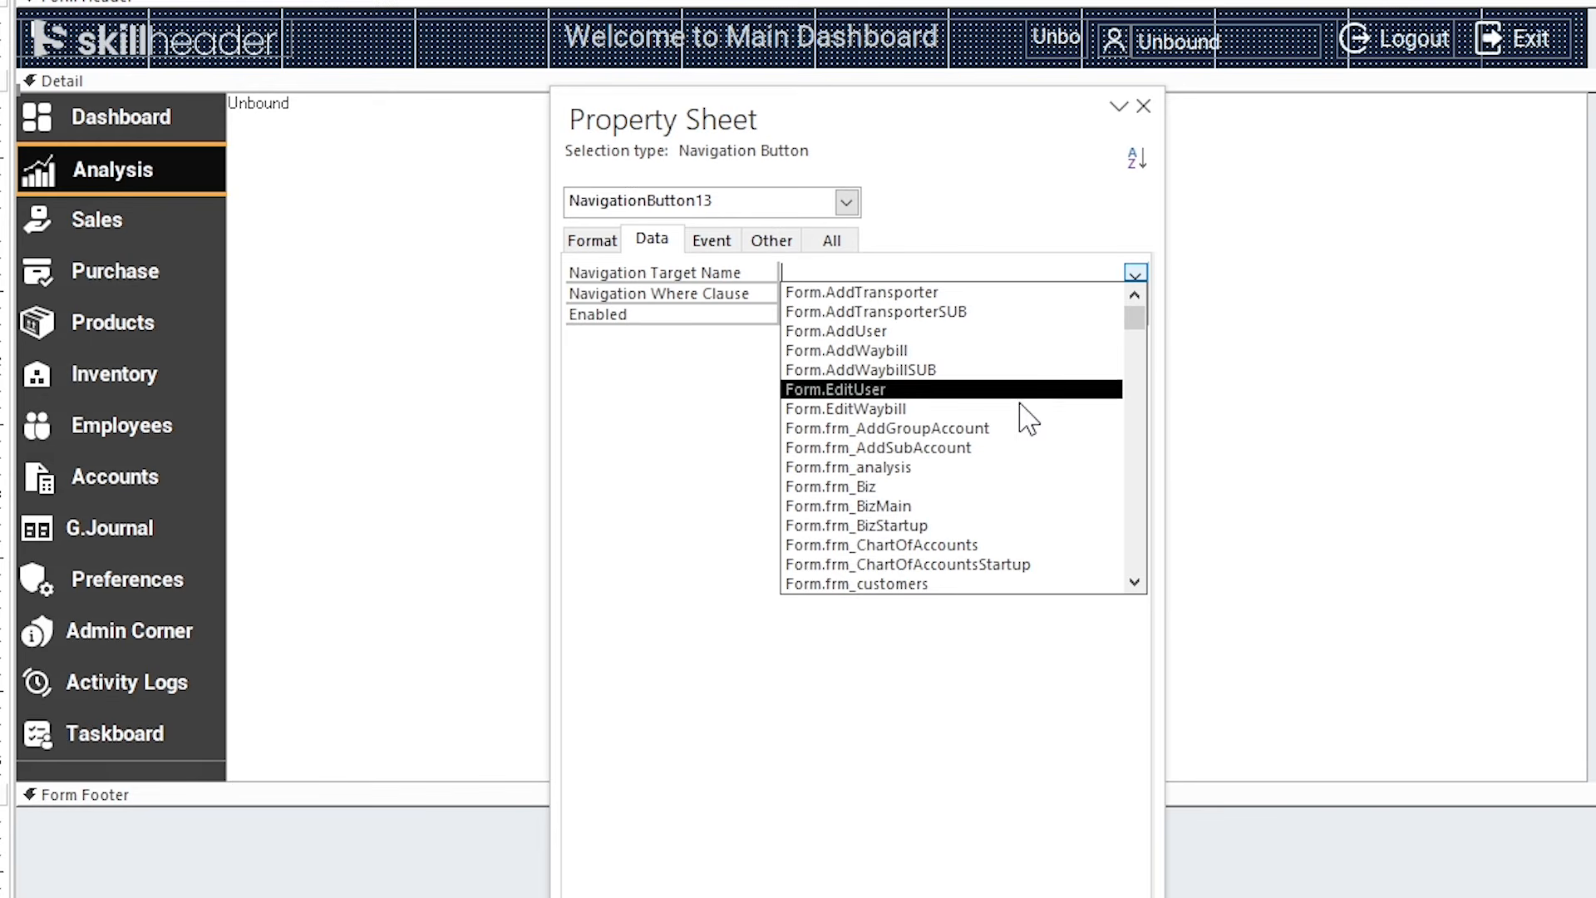
pyautogui.click(991, 467)
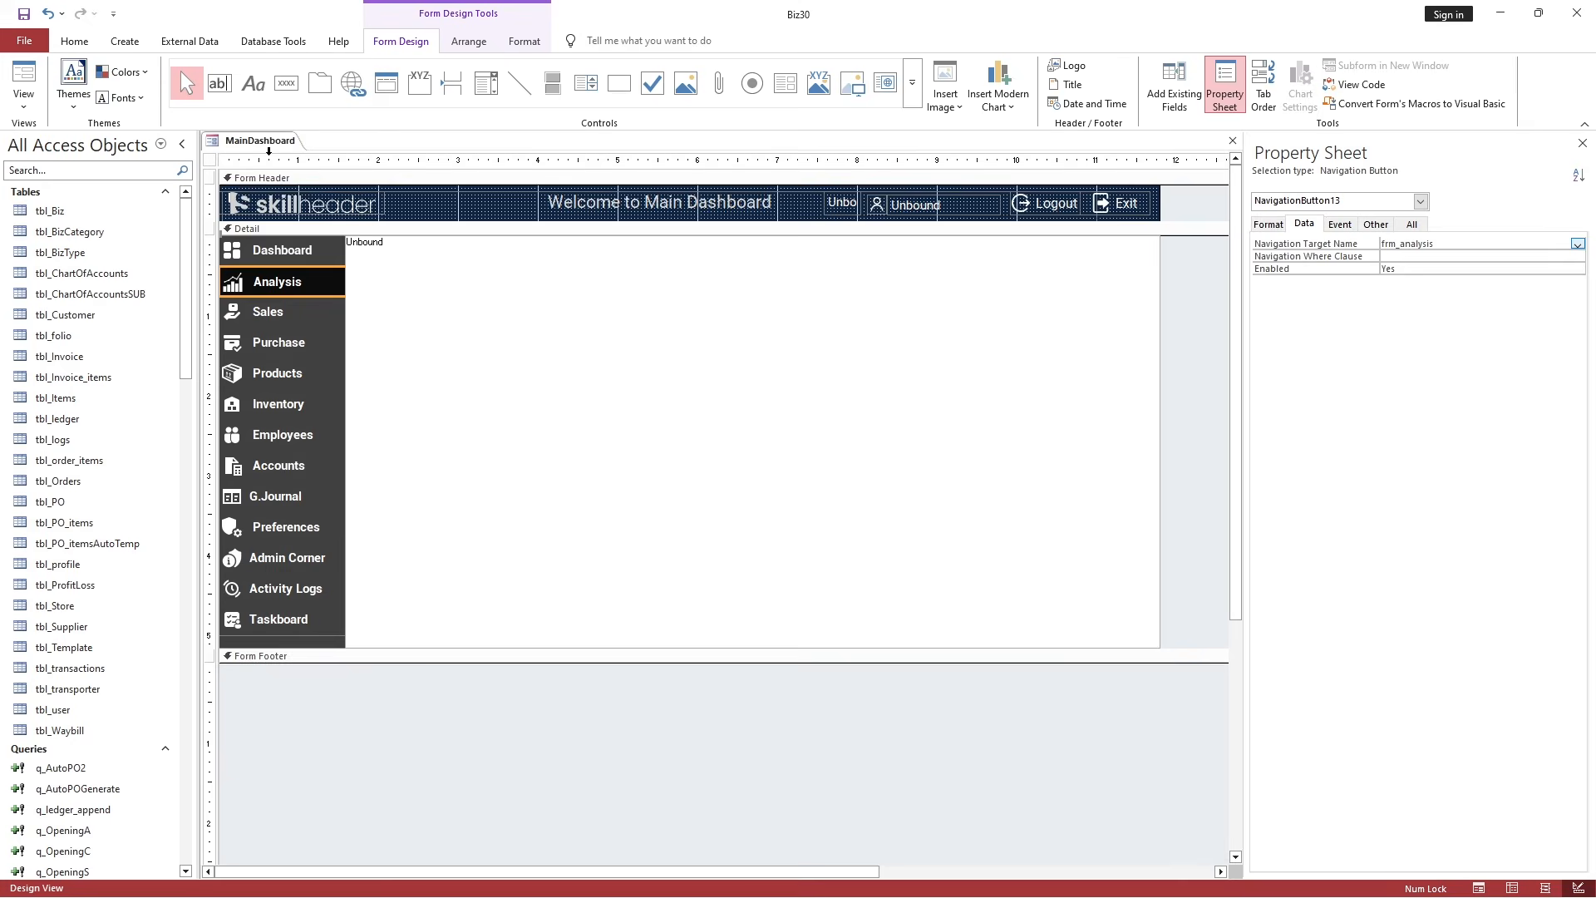
# Close MainDashboard and run Compact and Repair Database.
pyautogui.rightClick(267, 141)
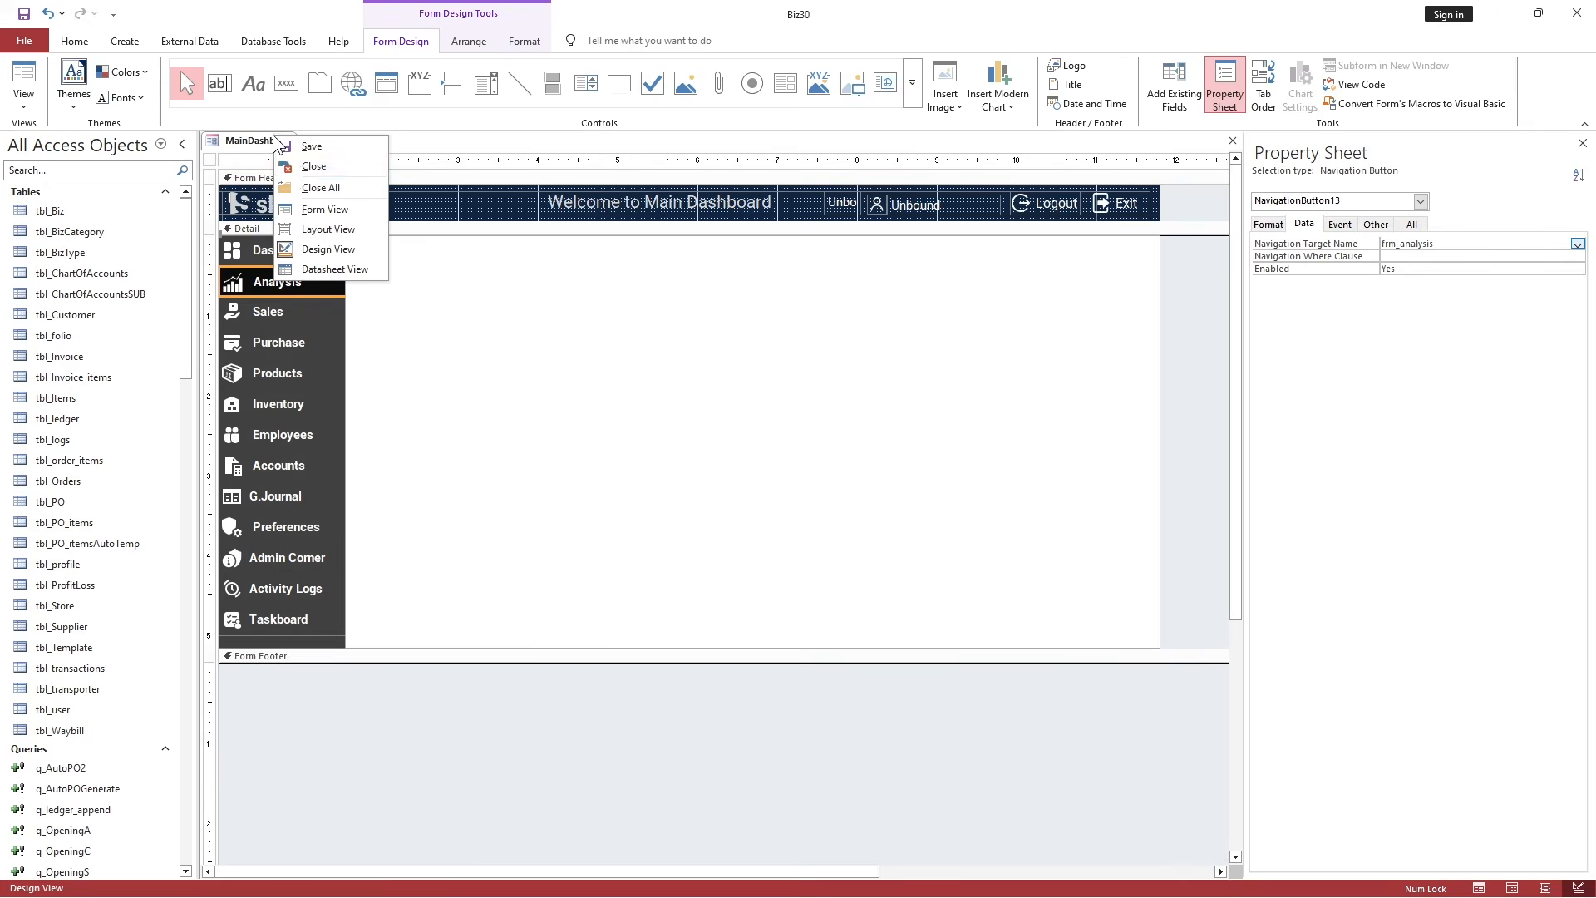
pyautogui.click(301, 164)
pyautogui.click(273, 41)
pyautogui.click(67, 102)
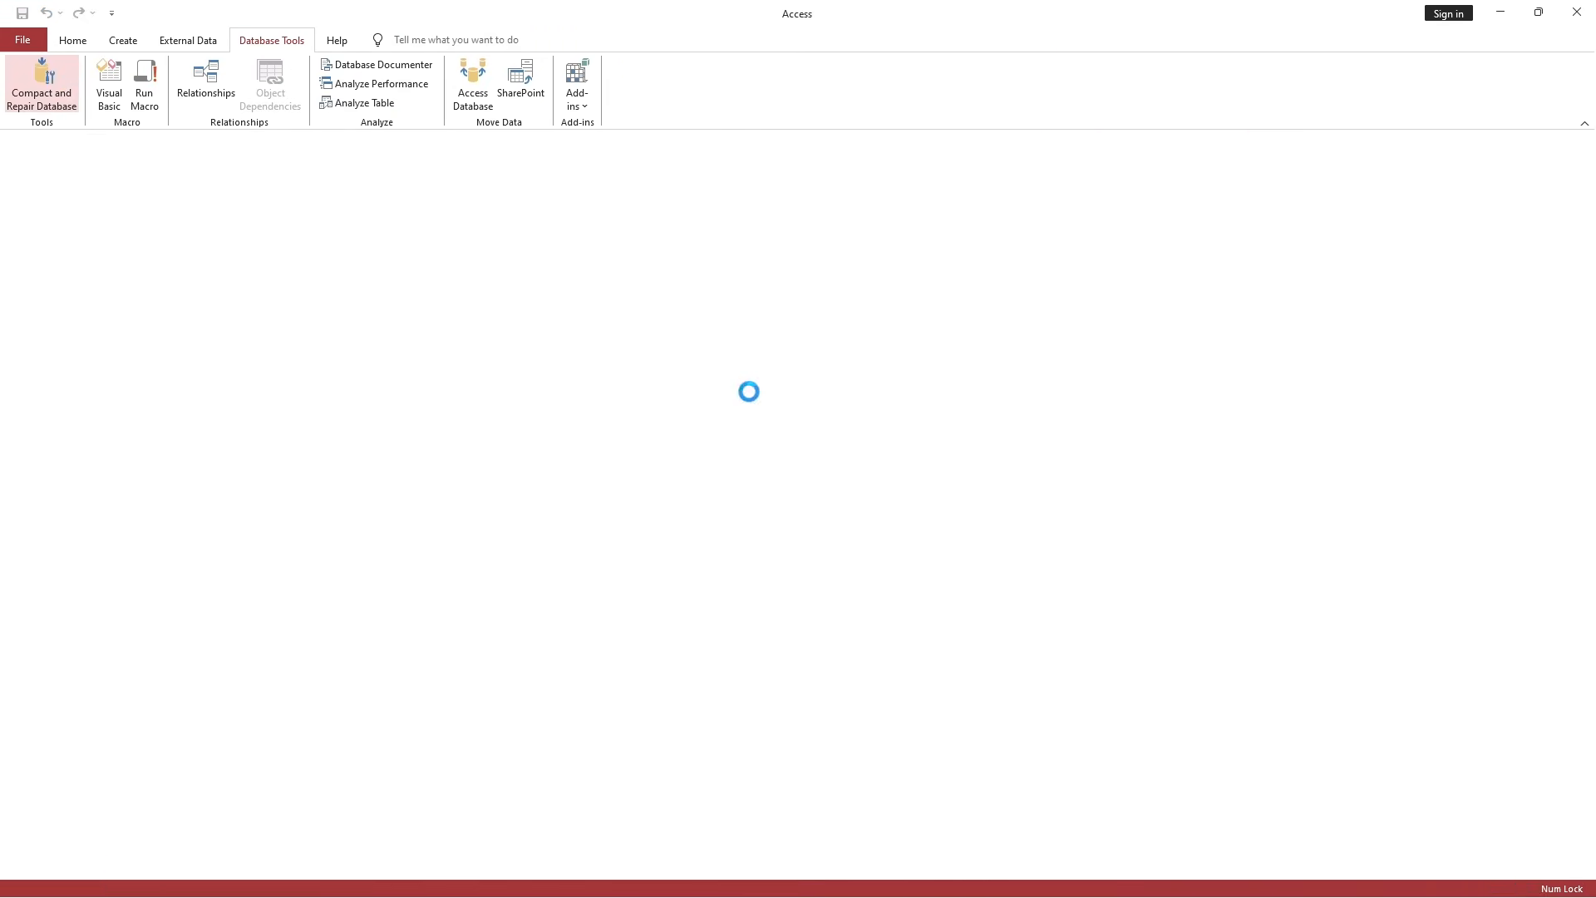
# Log in as admin and open Analysis to confirm the Business Analysis charts appear.
pyautogui.write('admin')
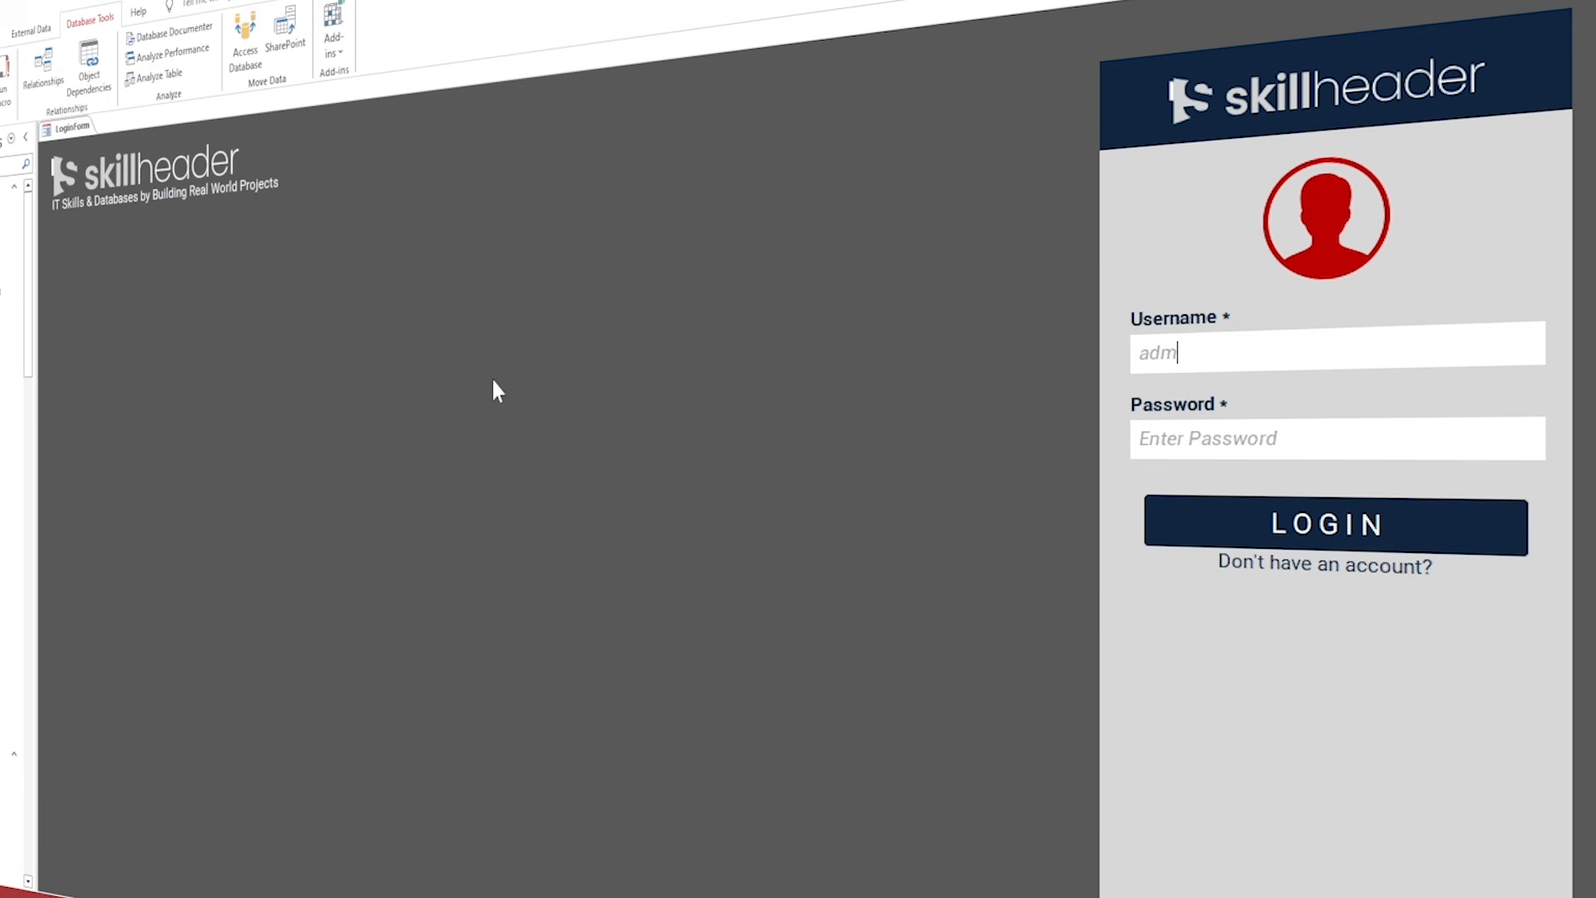
pyautogui.press('Tab')
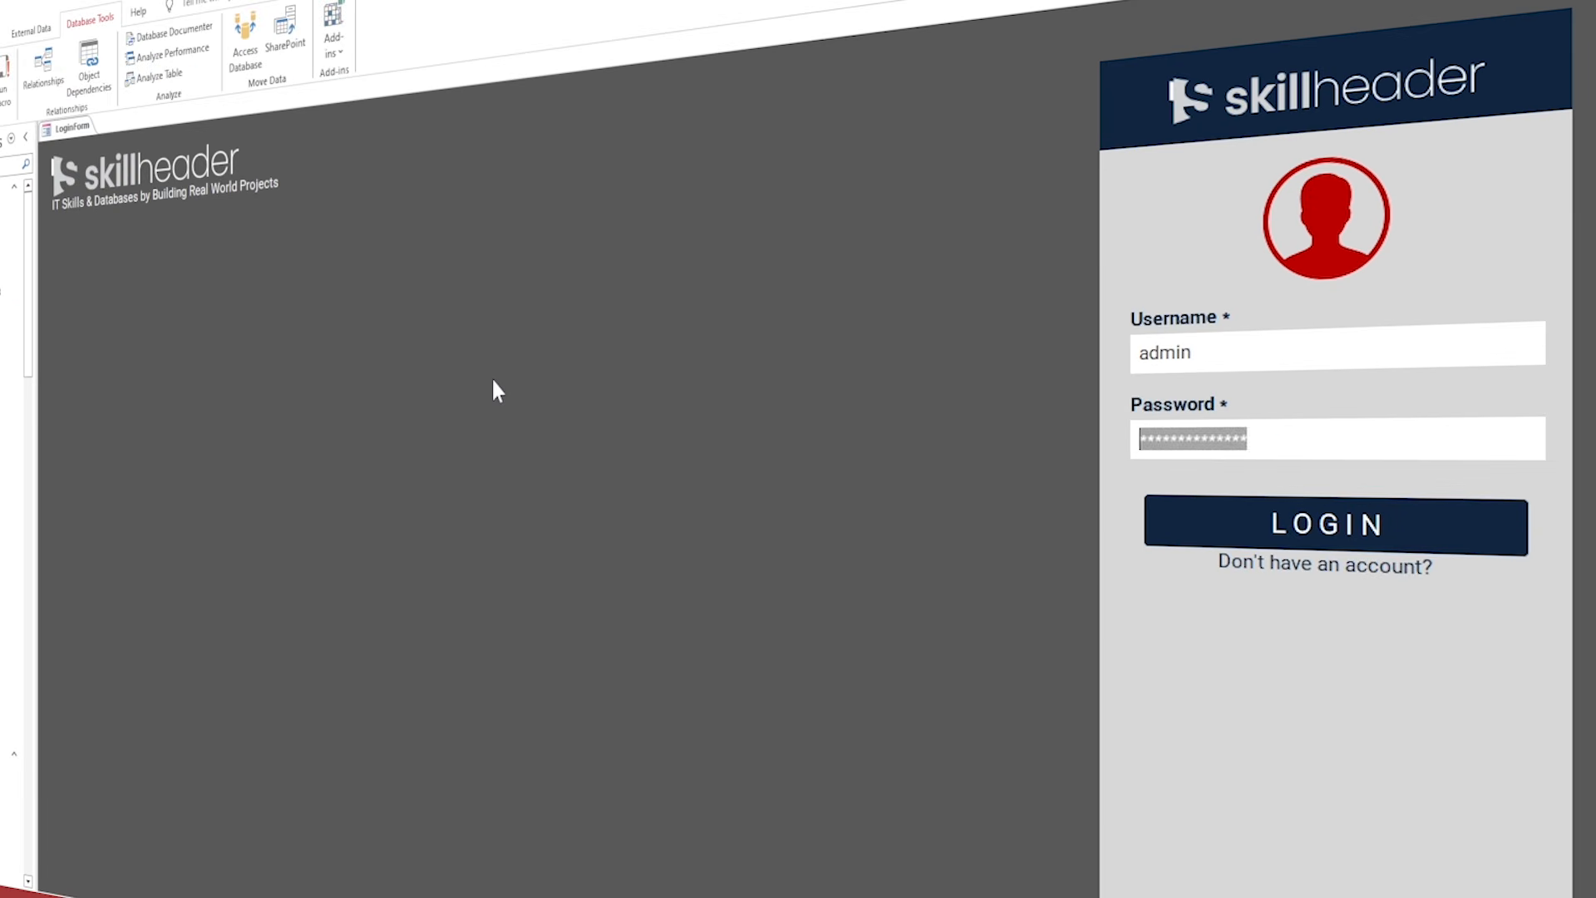
pyautogui.write('***')
pyautogui.press('Return')
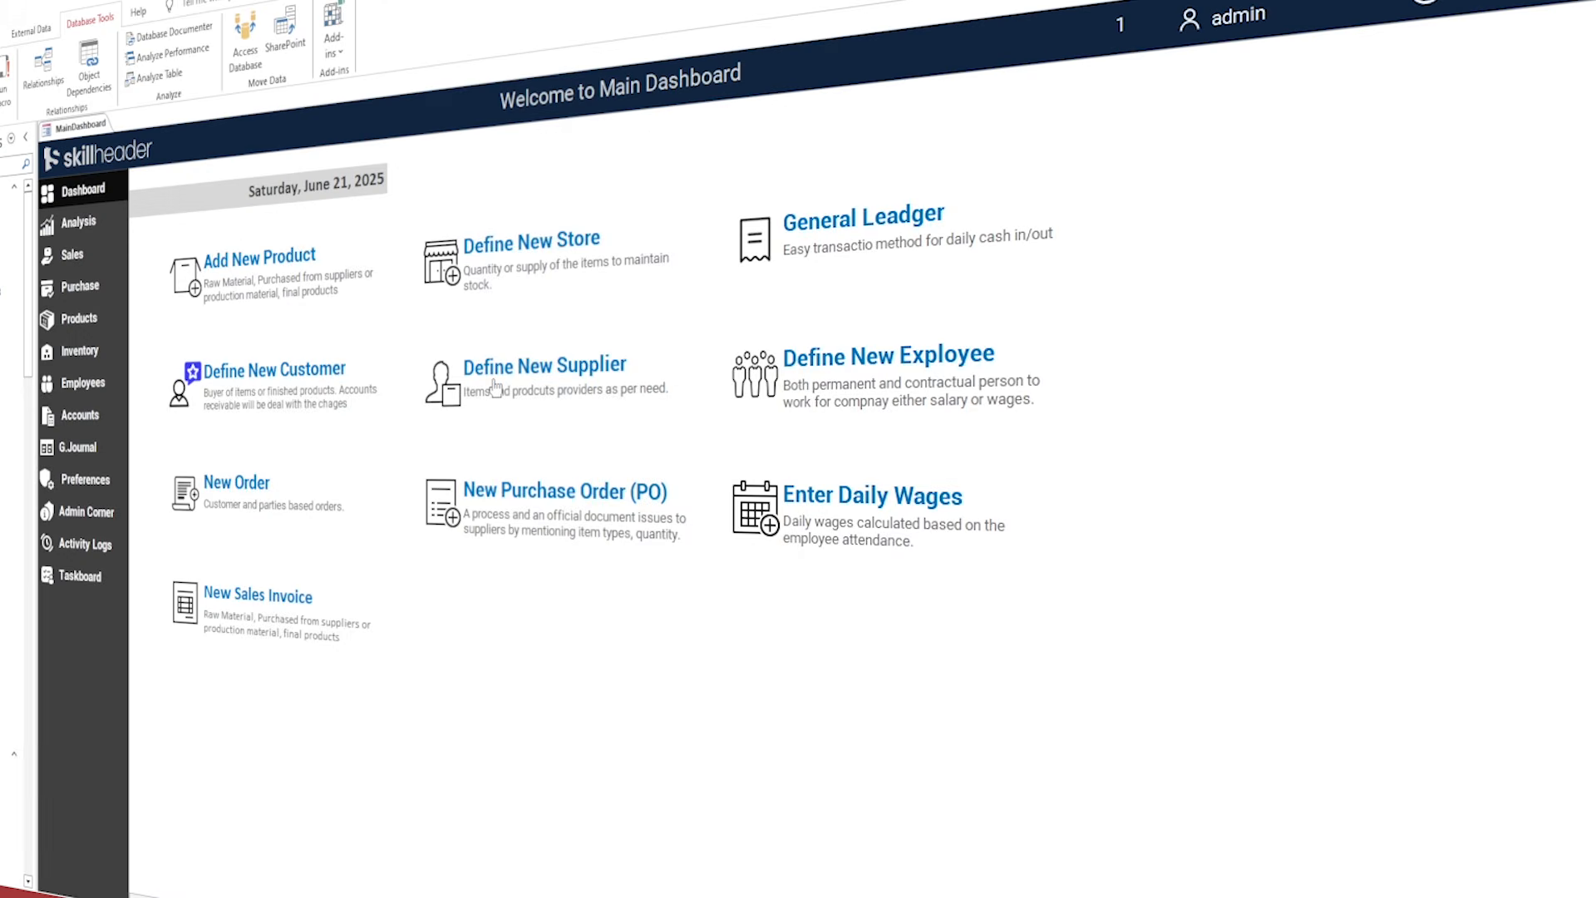
pyautogui.click(78, 221)
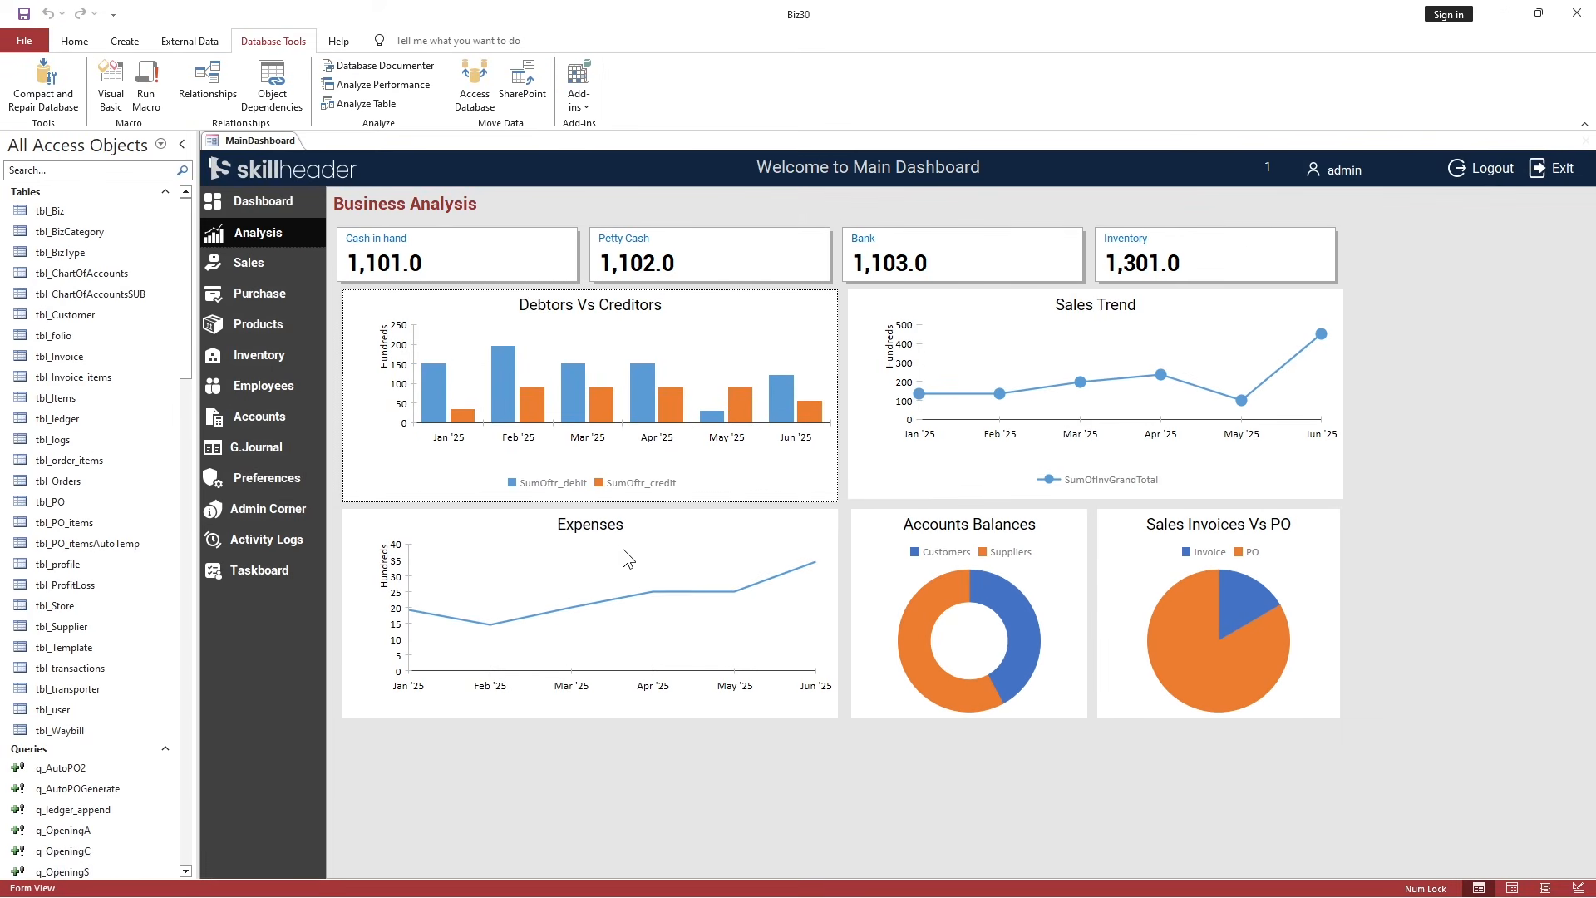
# Close the MainDashboard form.
pyautogui.rightClick(276, 147)
pyautogui.click(309, 176)
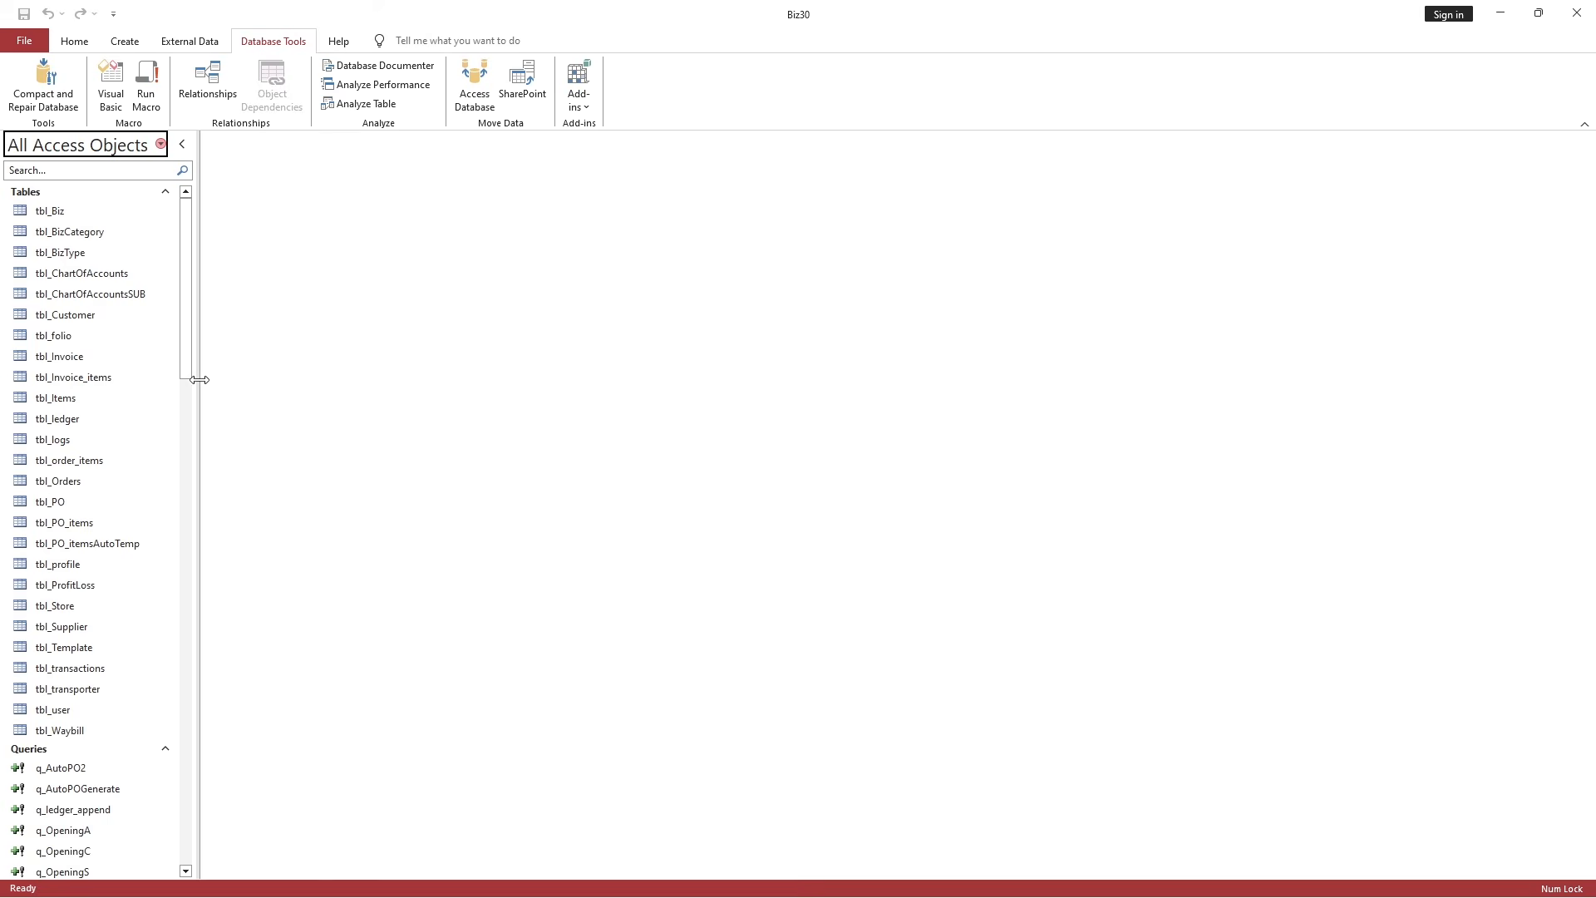
pyautogui.click(132, 379)
pyautogui.scroll(-5, 66, 482)
pyautogui.scroll(-8, 102, 511)
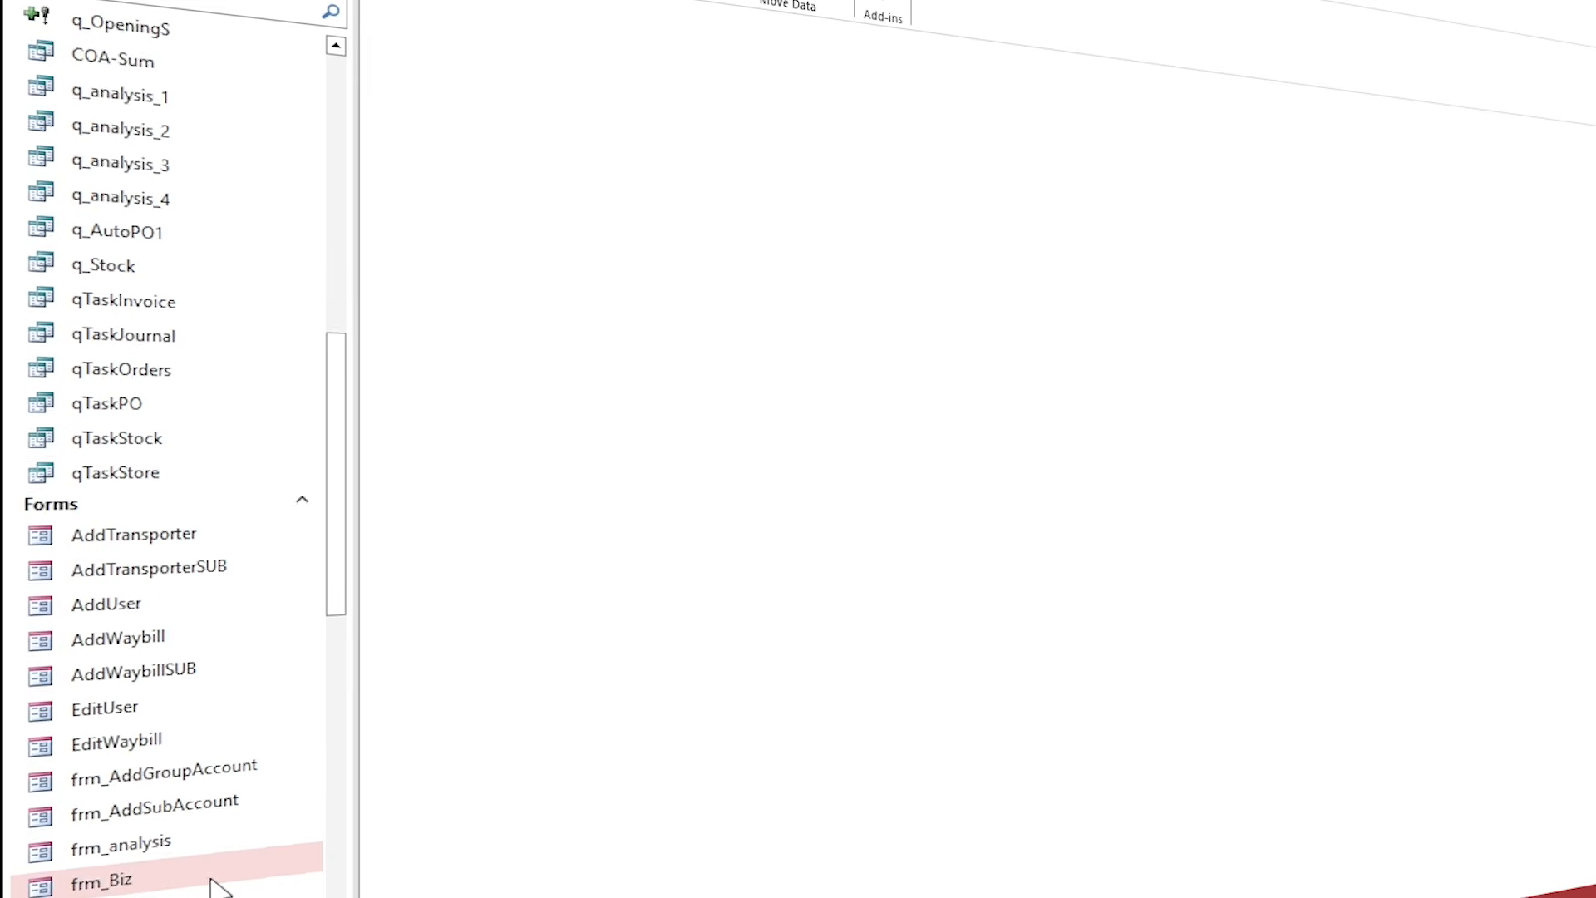
# Open the frm_analysis form in Design View.
pyautogui.click(118, 619)
pyautogui.rightClick(160, 661)
pyautogui.click(241, 727)
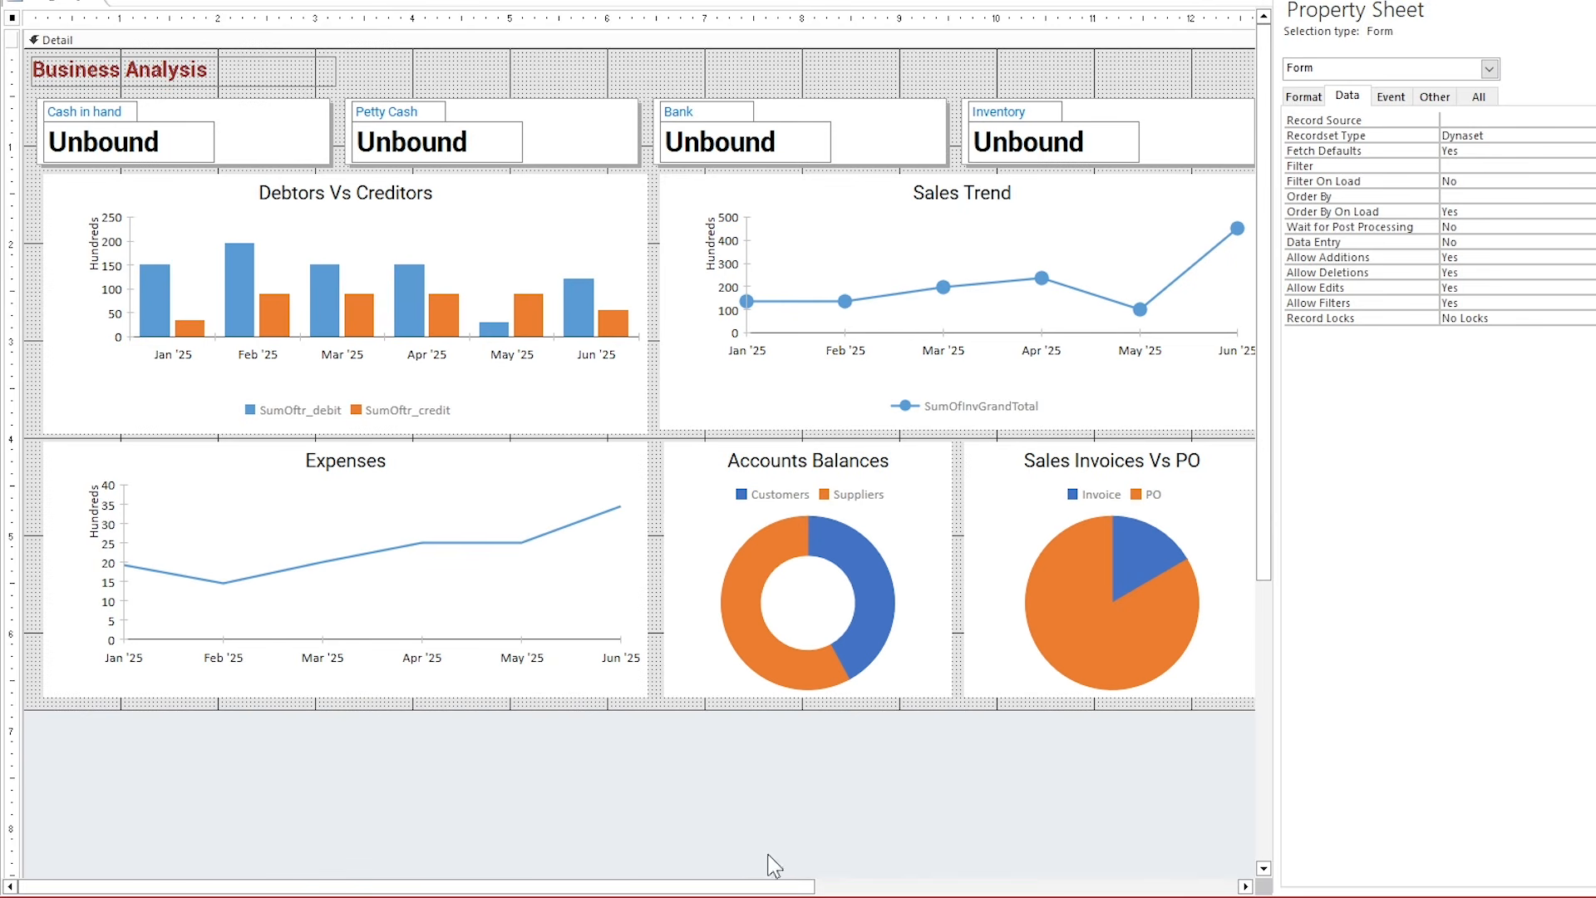
pyautogui.click(1244, 886)
# Turn on data labels and add a Linear trendline to the Sales Trend chart.
pyautogui.click(937, 265)
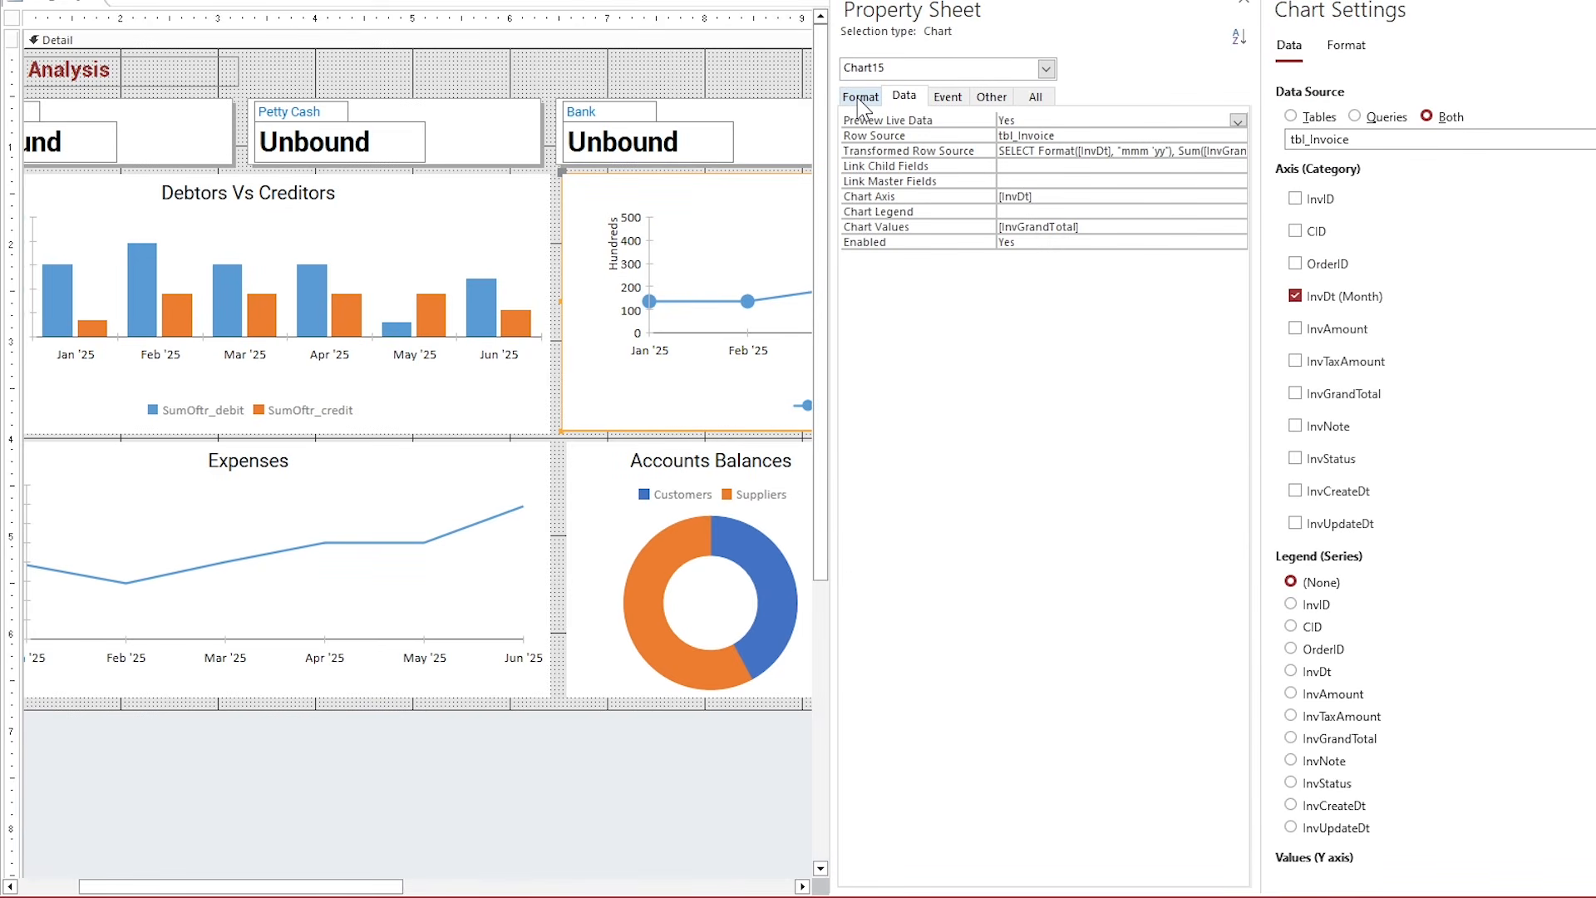
pyautogui.click(1346, 46)
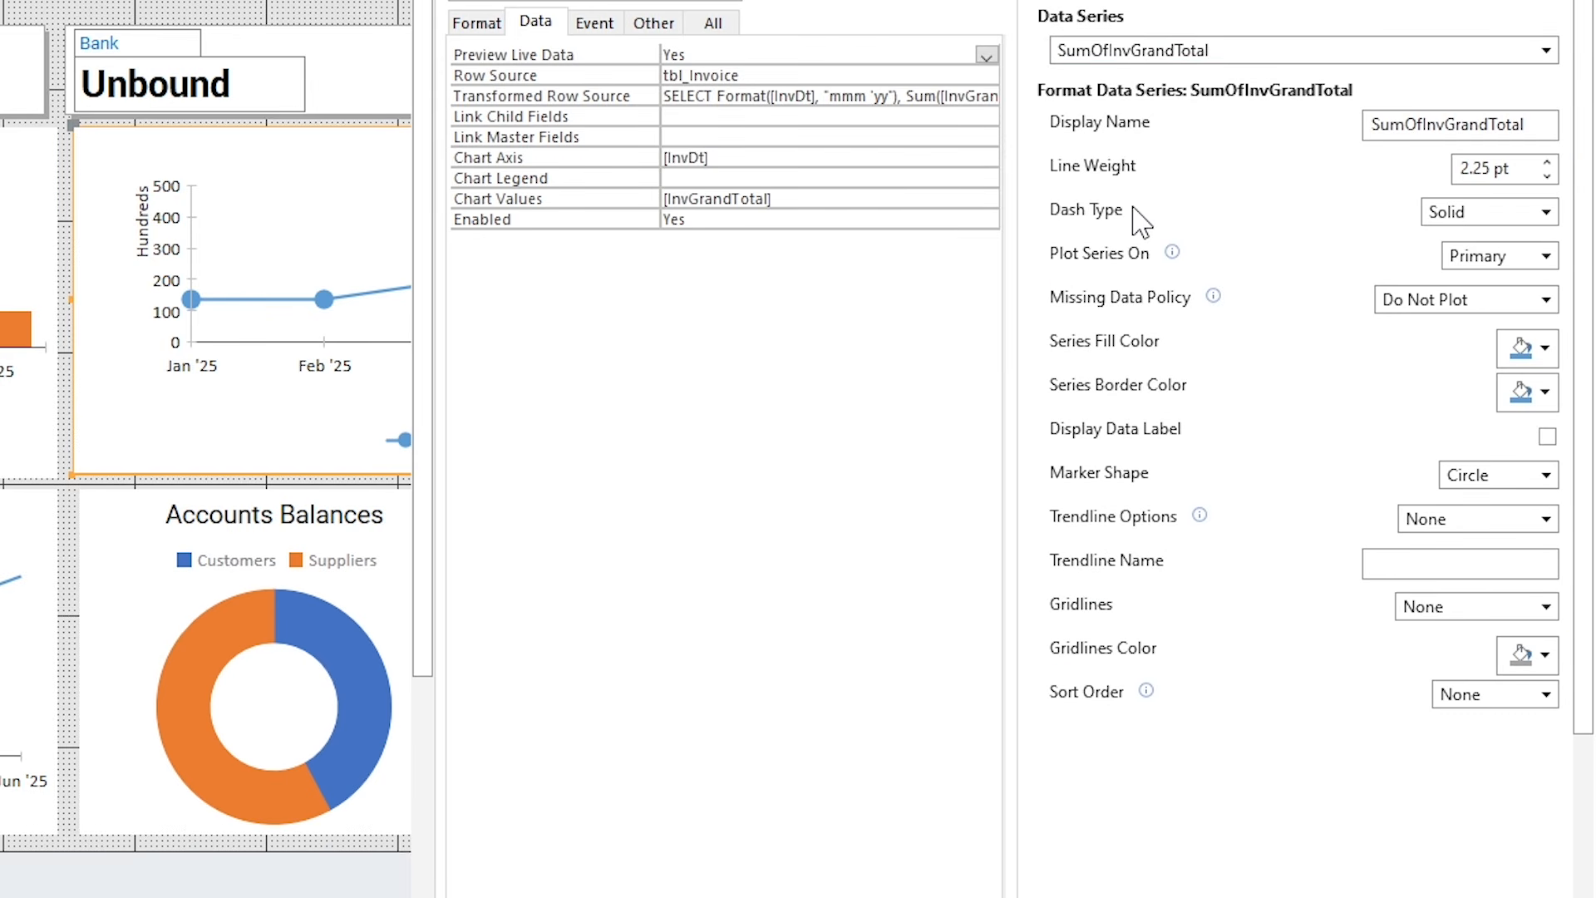
pyautogui.click(1547, 436)
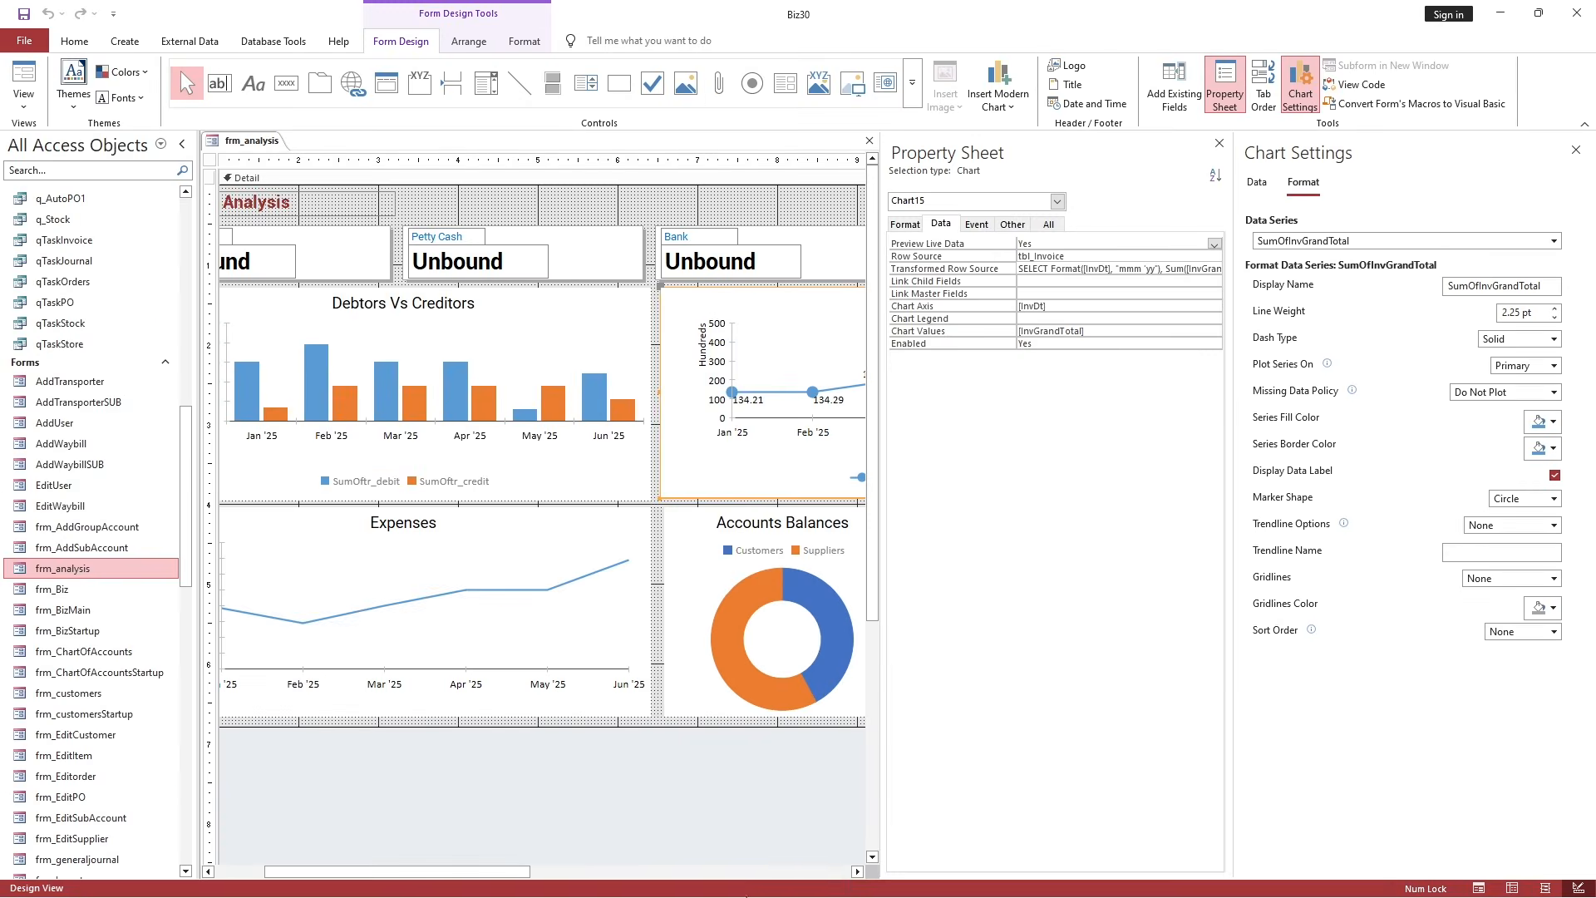
pyautogui.click(861, 876)
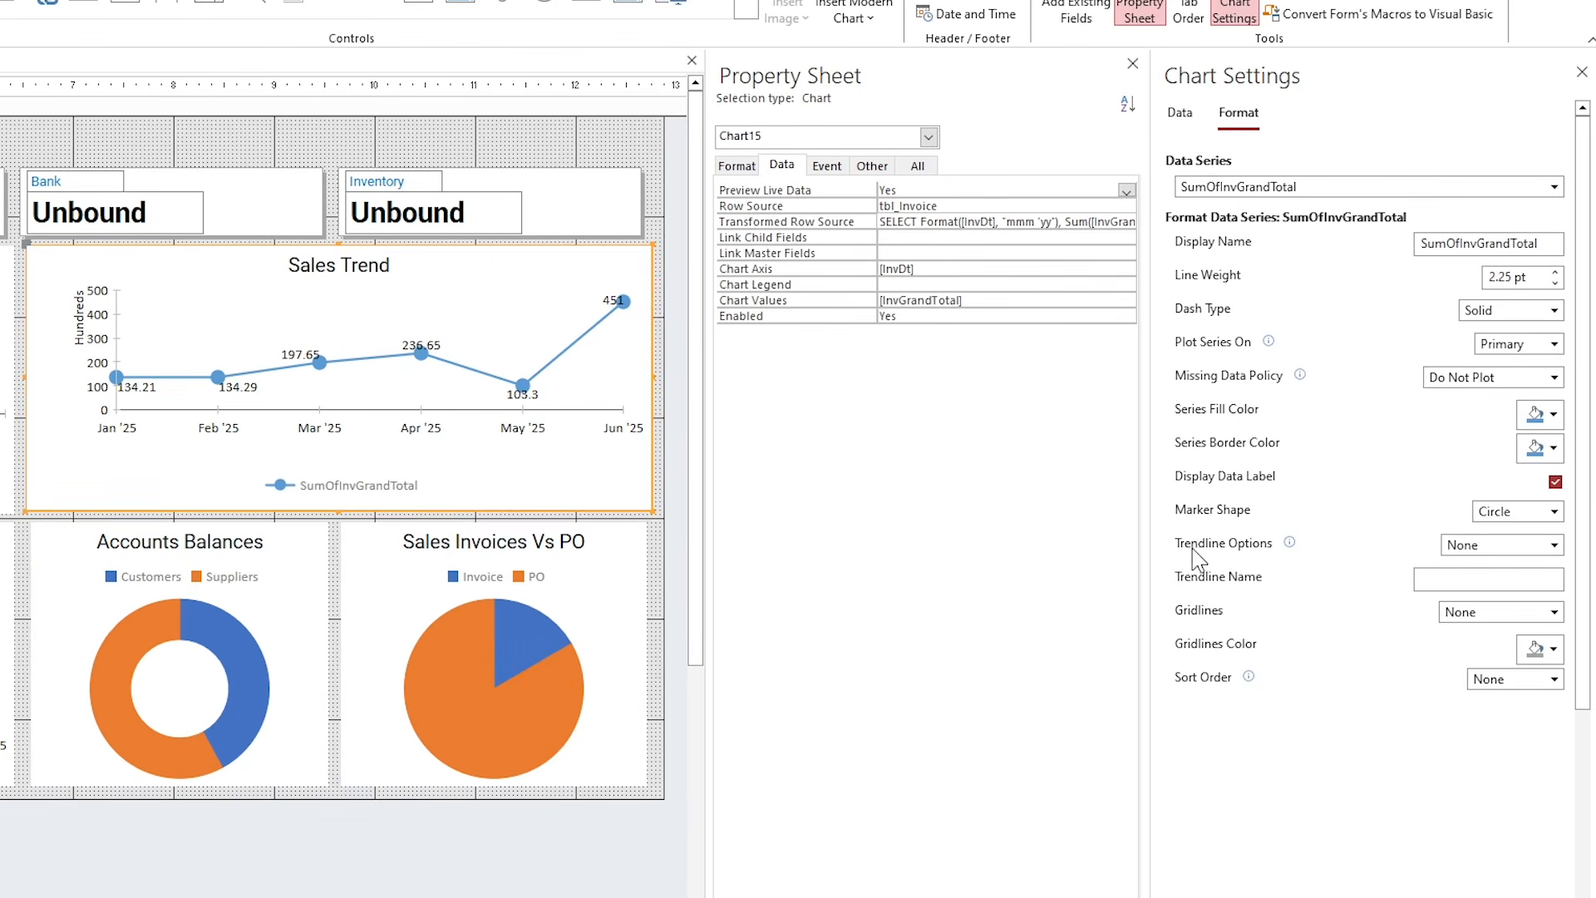
pyautogui.click(1450, 551)
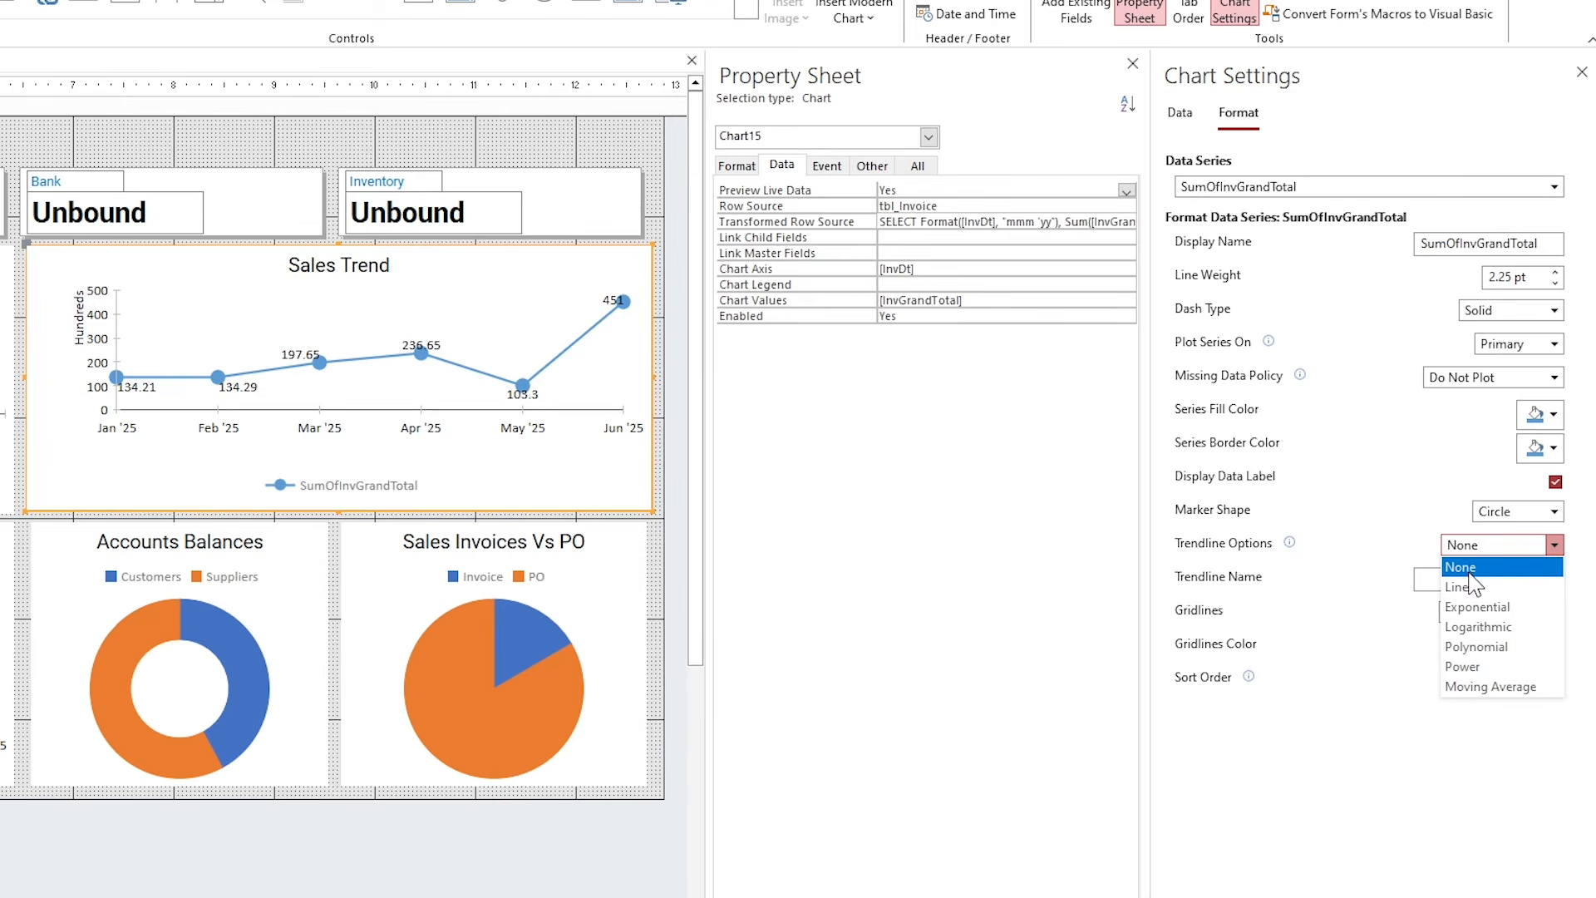
pyautogui.click(1467, 582)
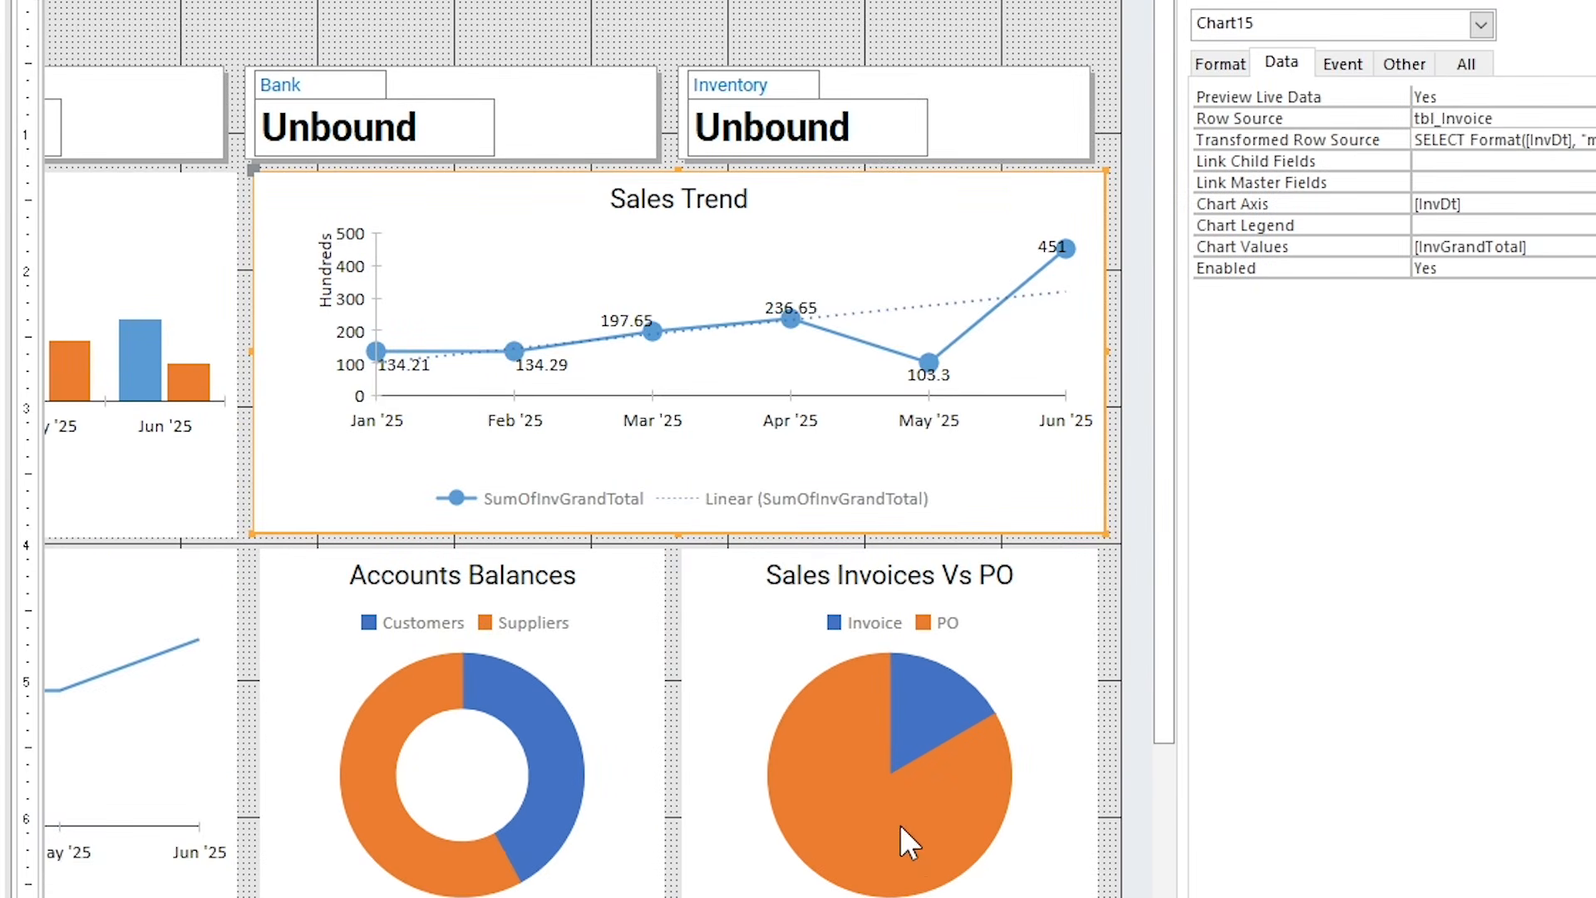
pyautogui.click(900, 825)
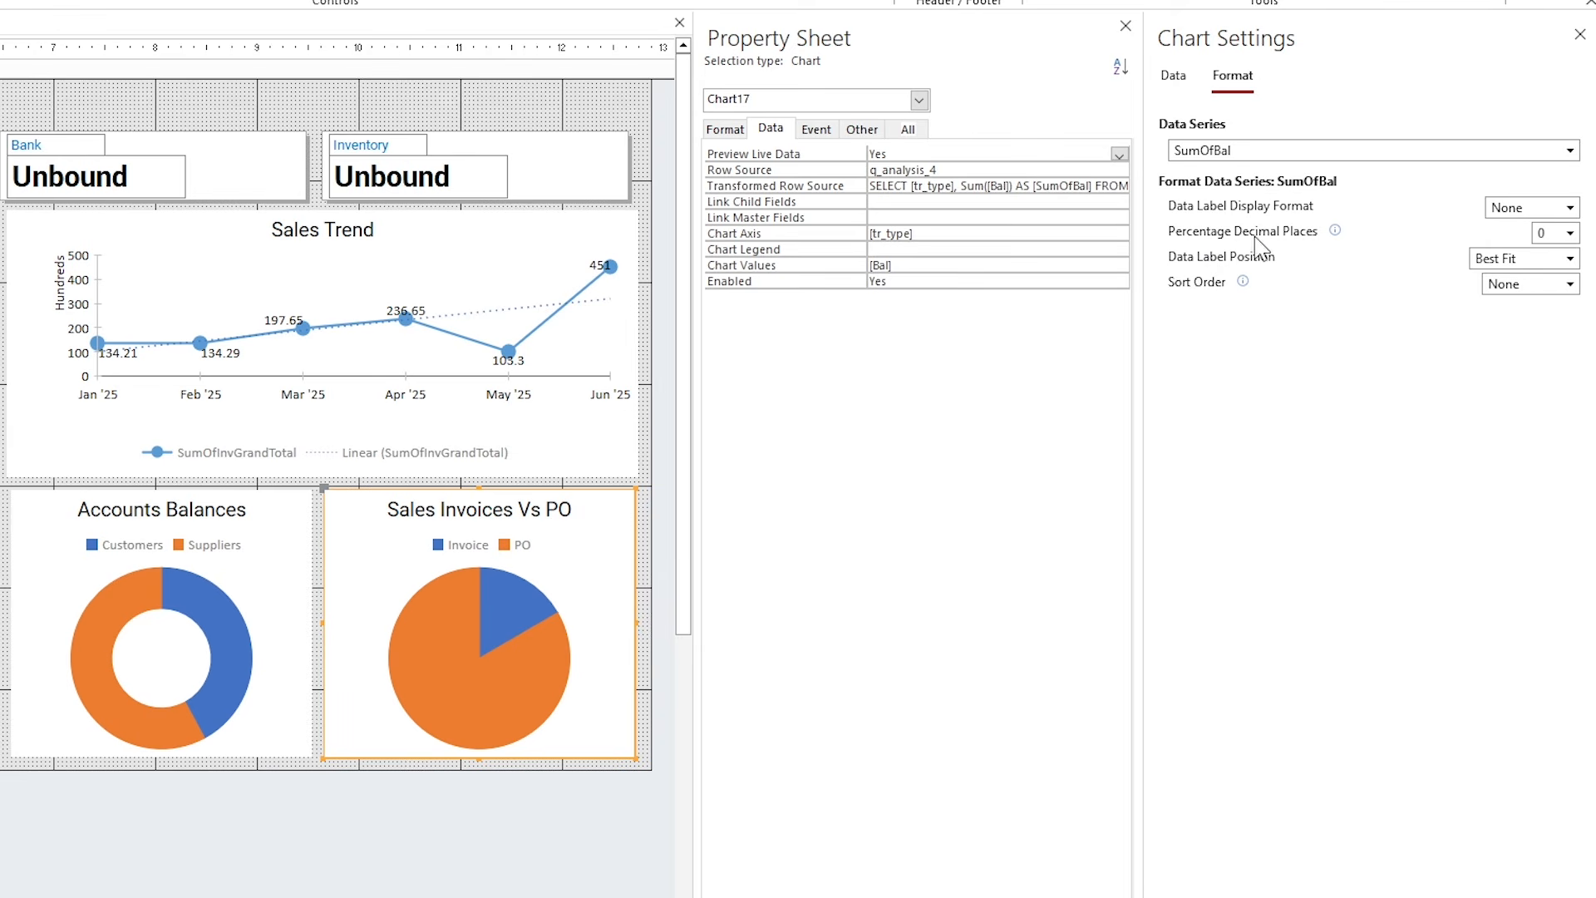
# Label the Sales Invoices Vs PO pie slices with their values.
pyautogui.click(1568, 233)
pyautogui.click(1570, 207)
pyautogui.click(1508, 241)
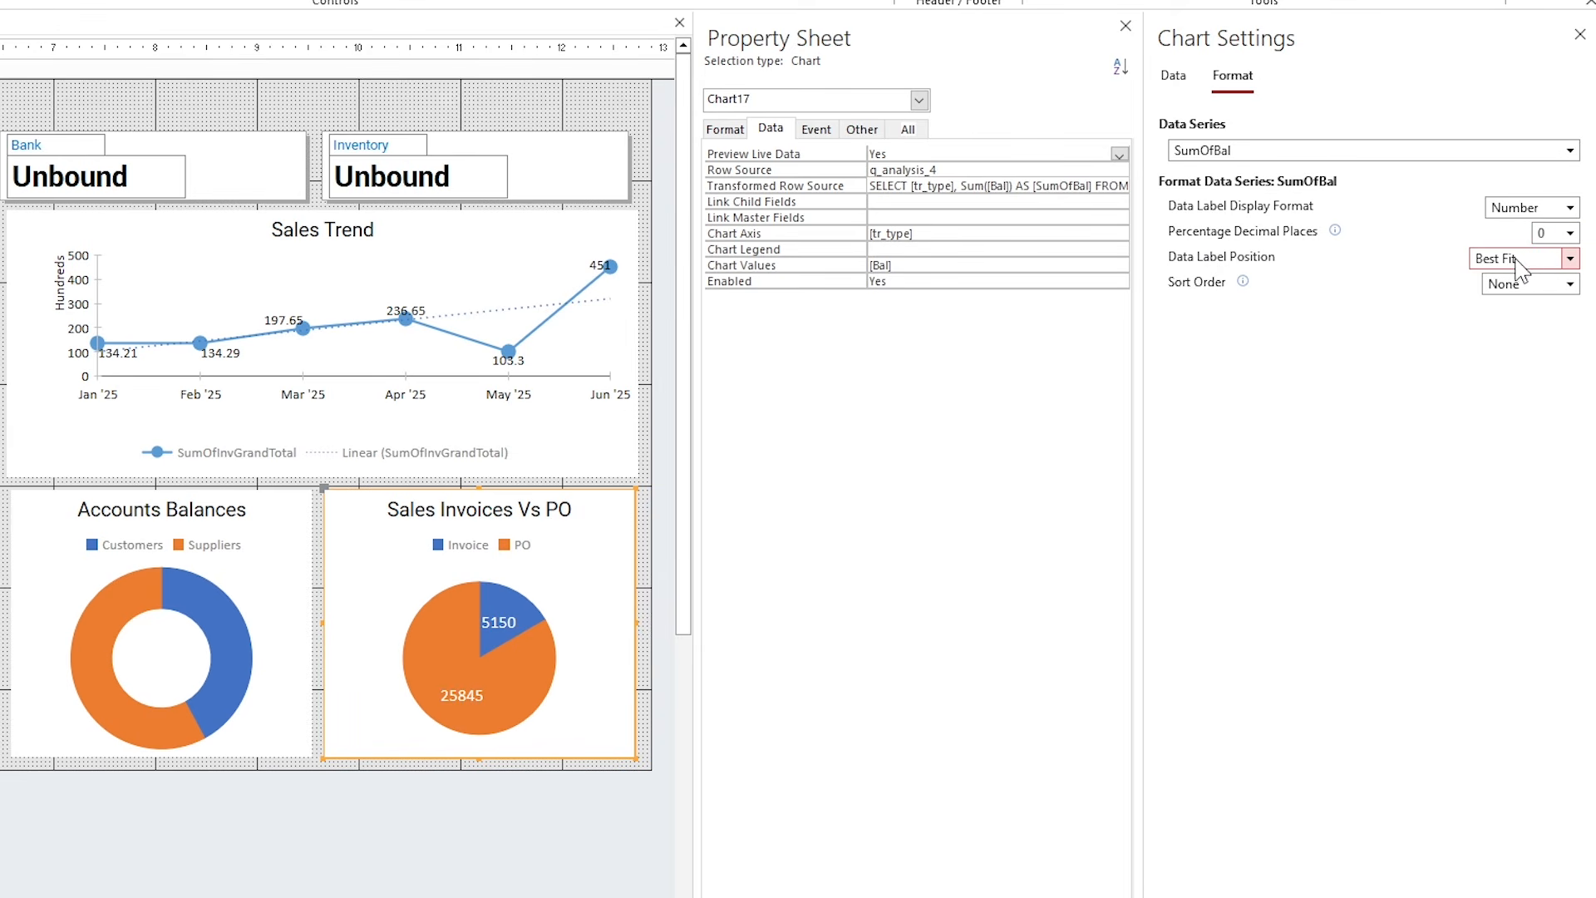
# Show data labels on the Expenses chart line.
pyautogui.click(224, 655)
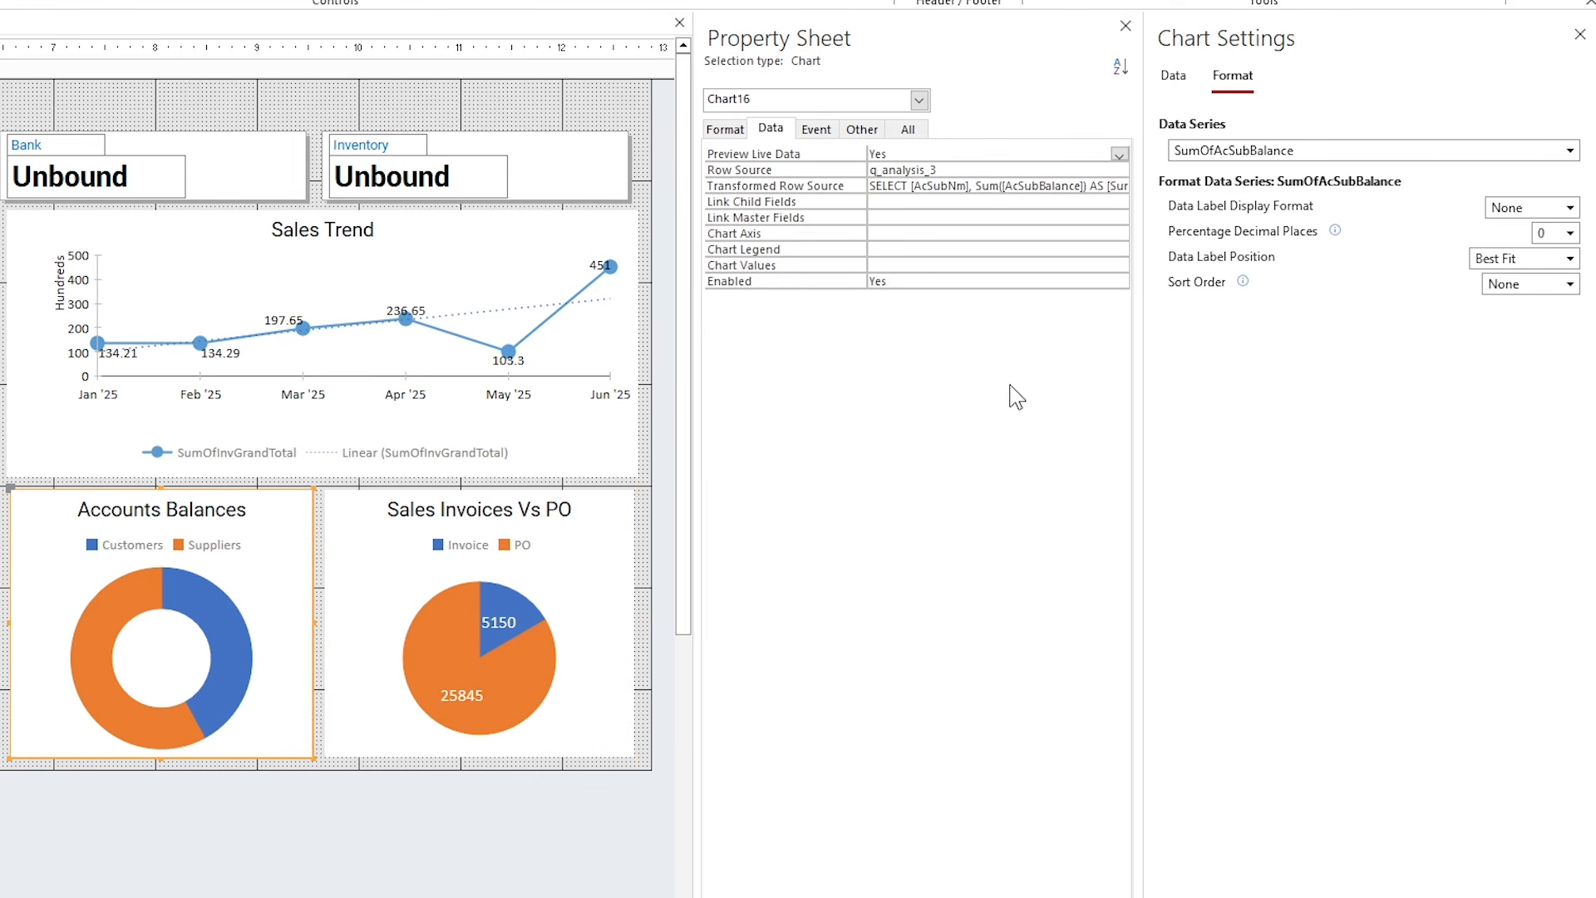
pyautogui.hscroll(-5, 338, 424)
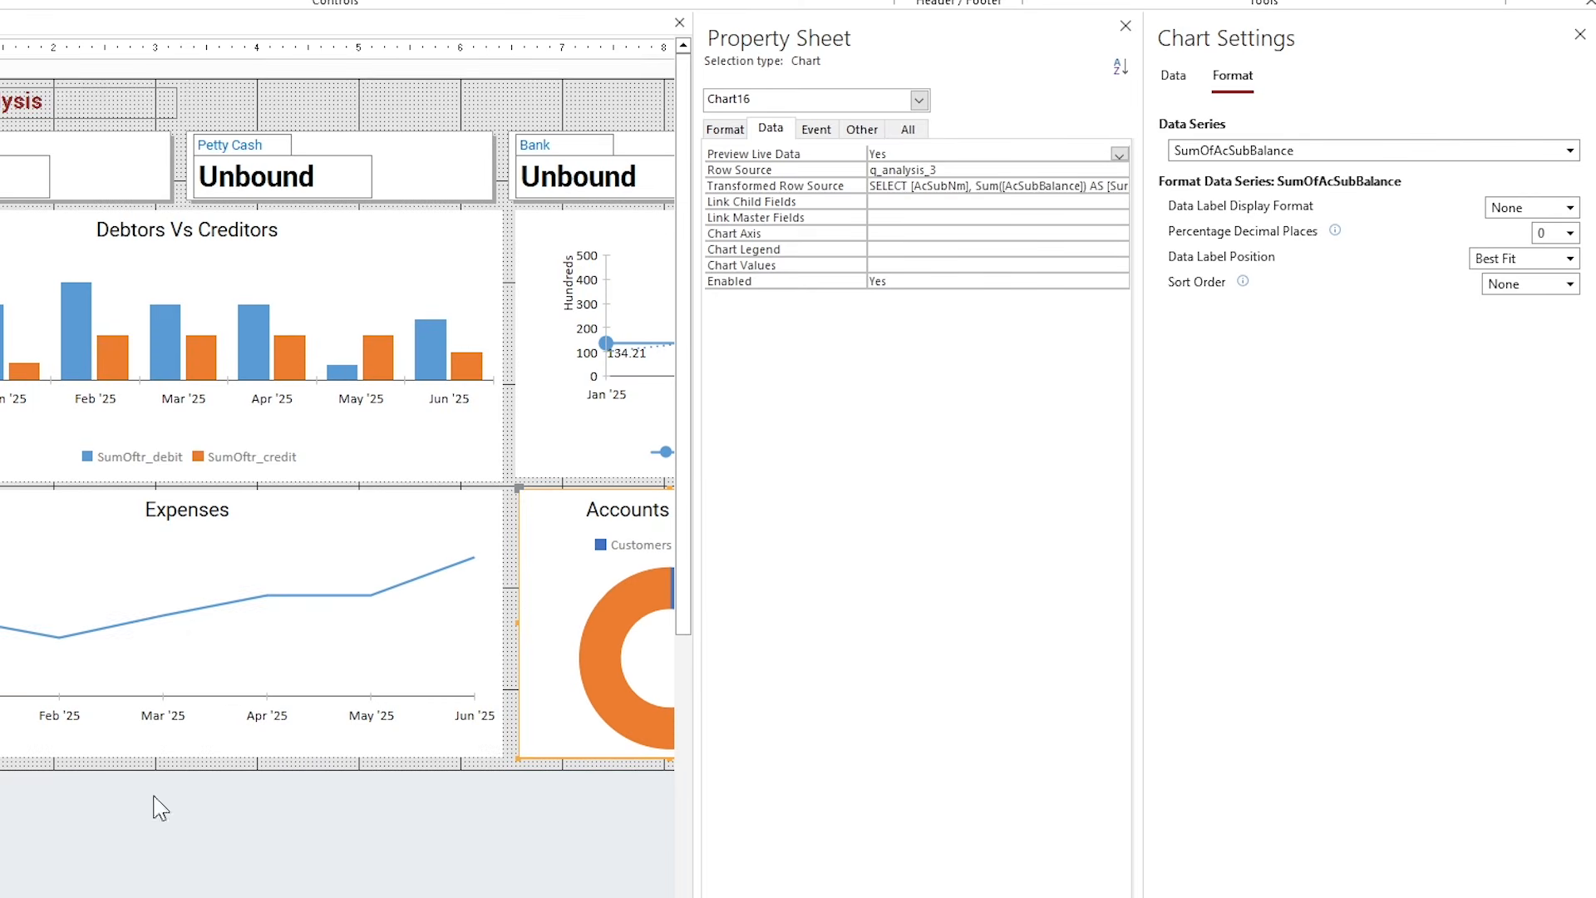
pyautogui.click(176, 647)
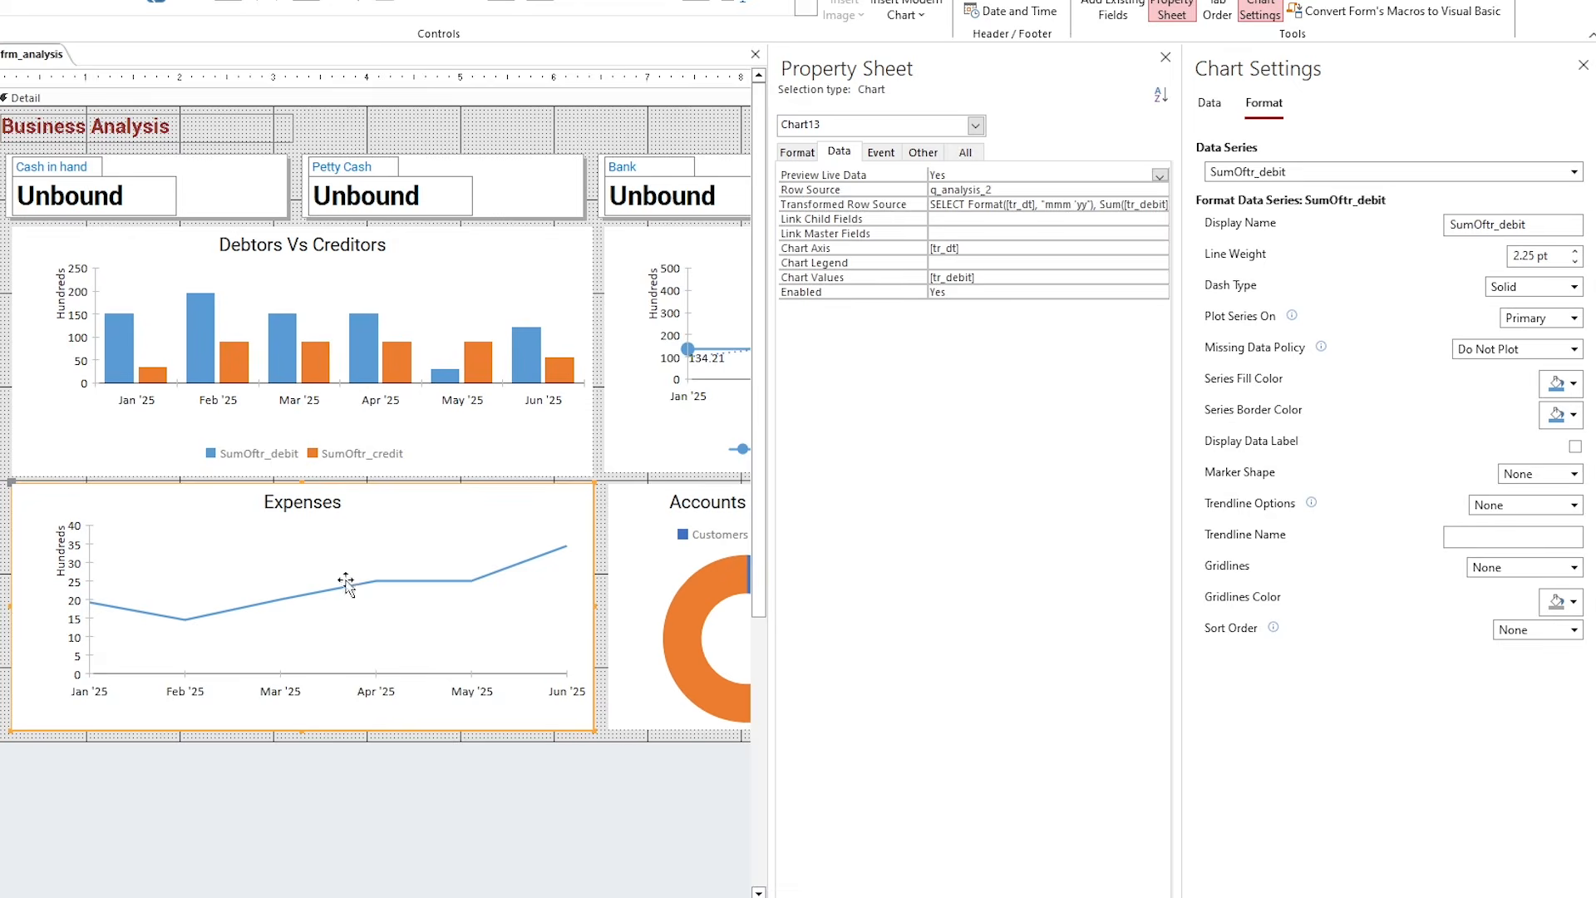
pyautogui.click(1575, 447)
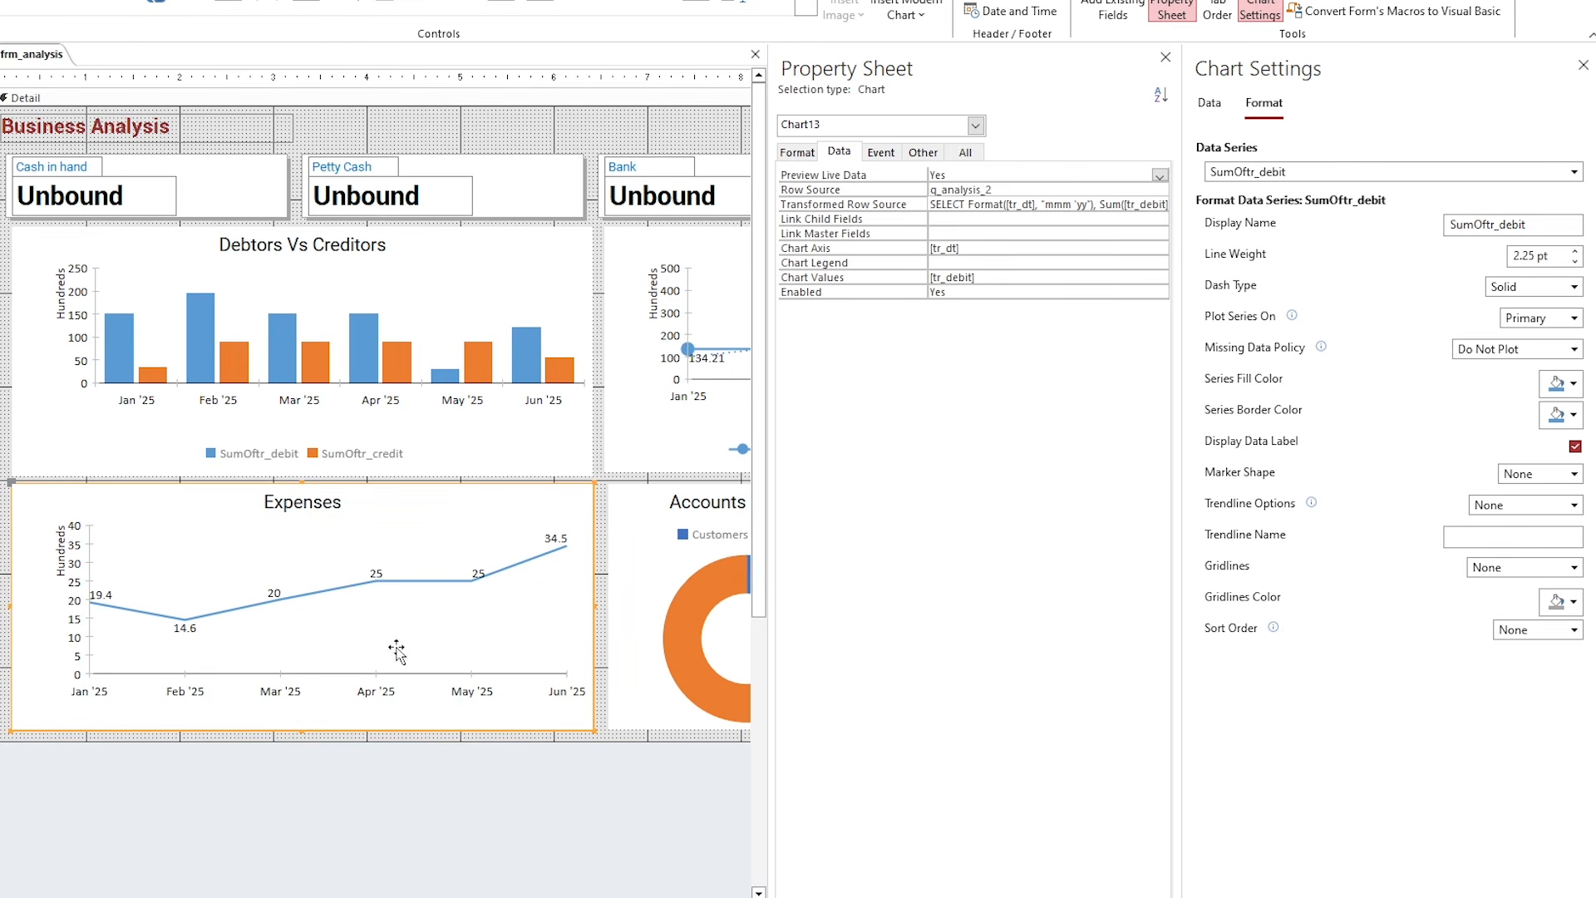
# Close frm_analysis, saving the design changes.
pyautogui.rightClick(45, 58)
pyautogui.click(91, 81)
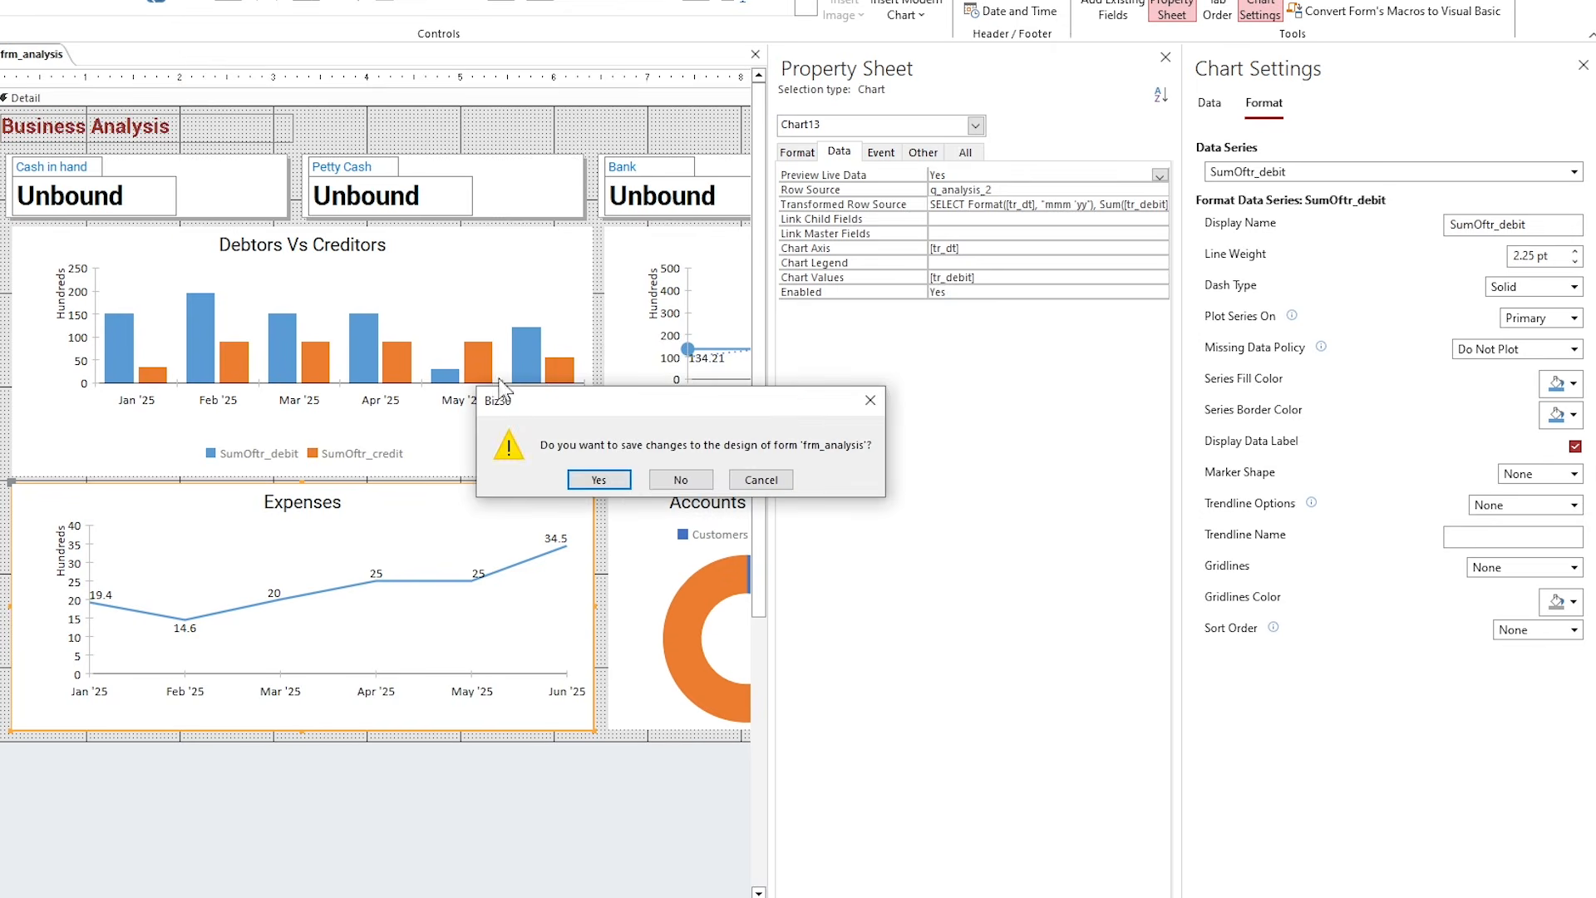
pyautogui.click(600, 478)
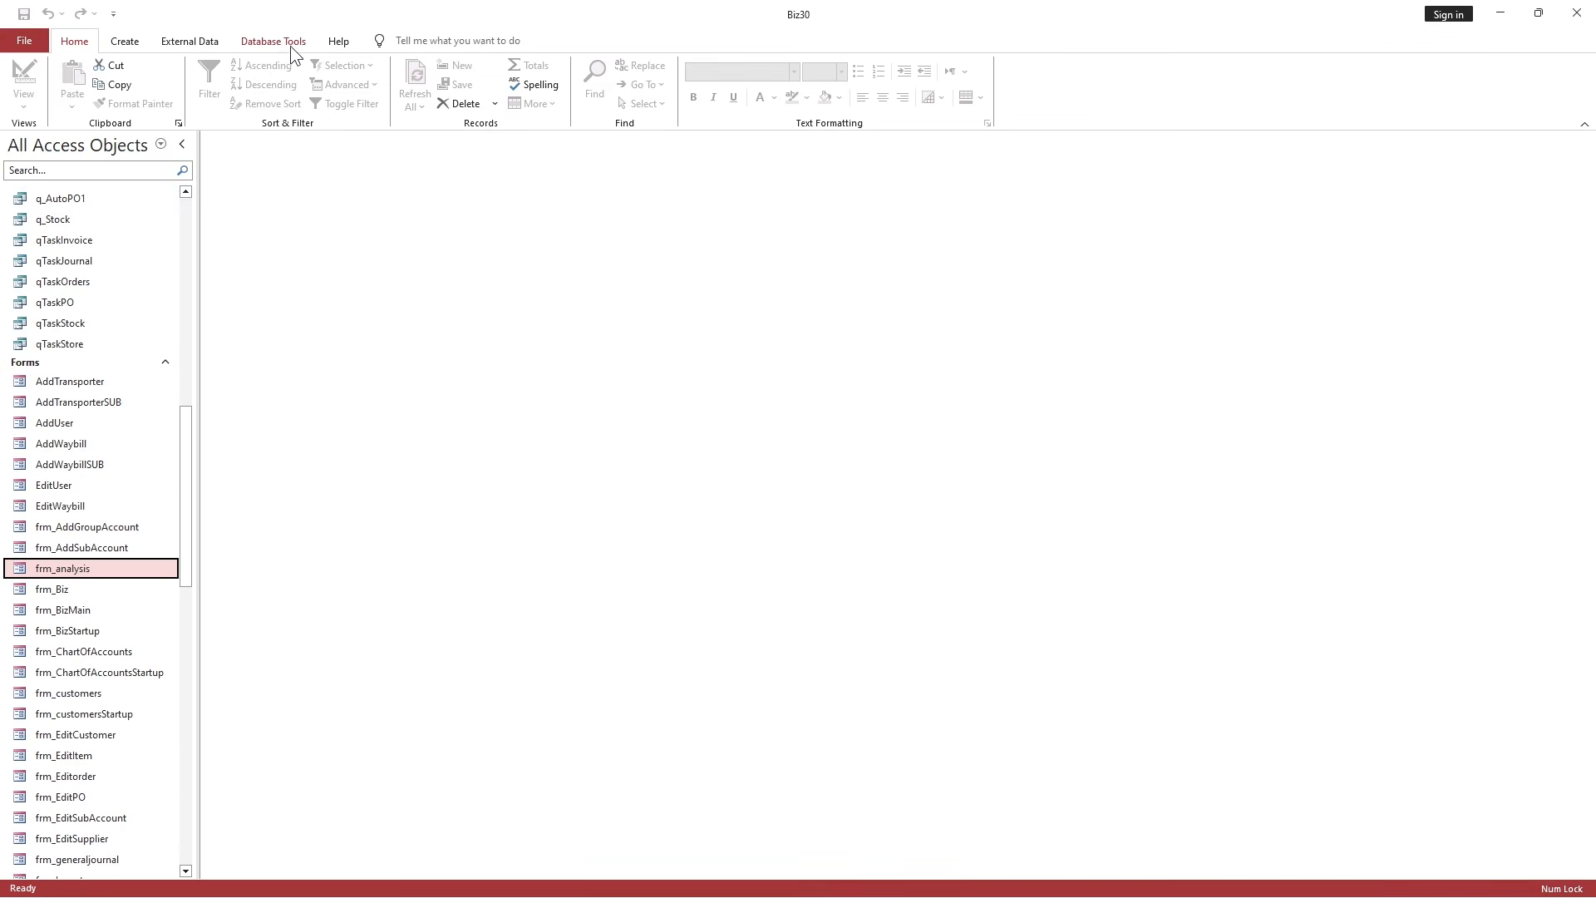
# Compact and repair the database, log back in as admin, and open Business Analysis.
pyautogui.click(274, 40)
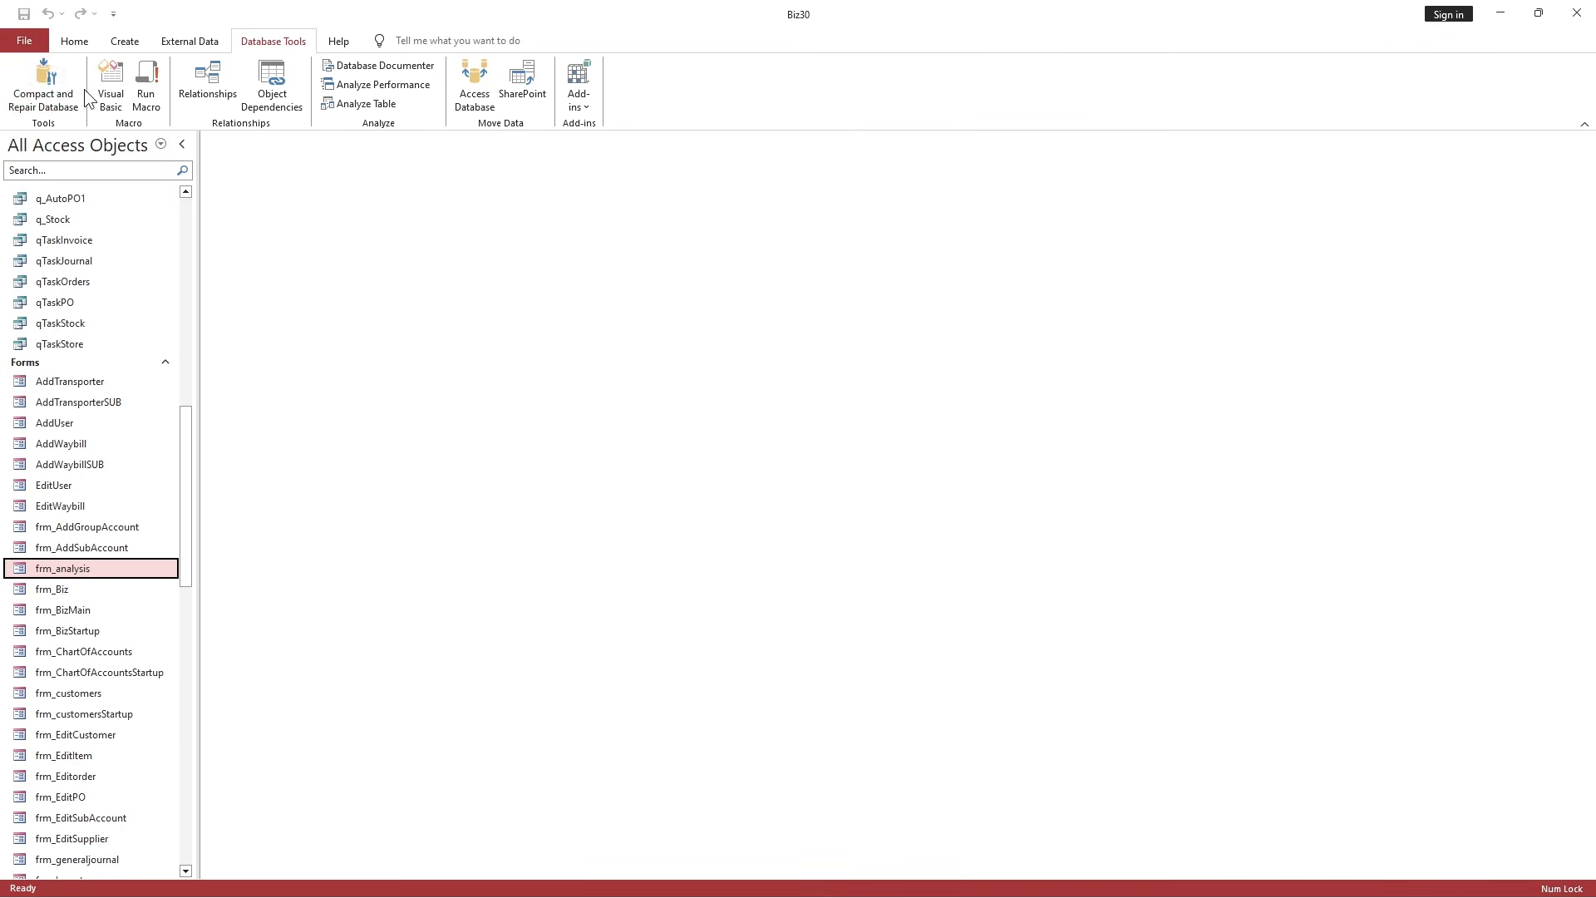
pyautogui.click(50, 83)
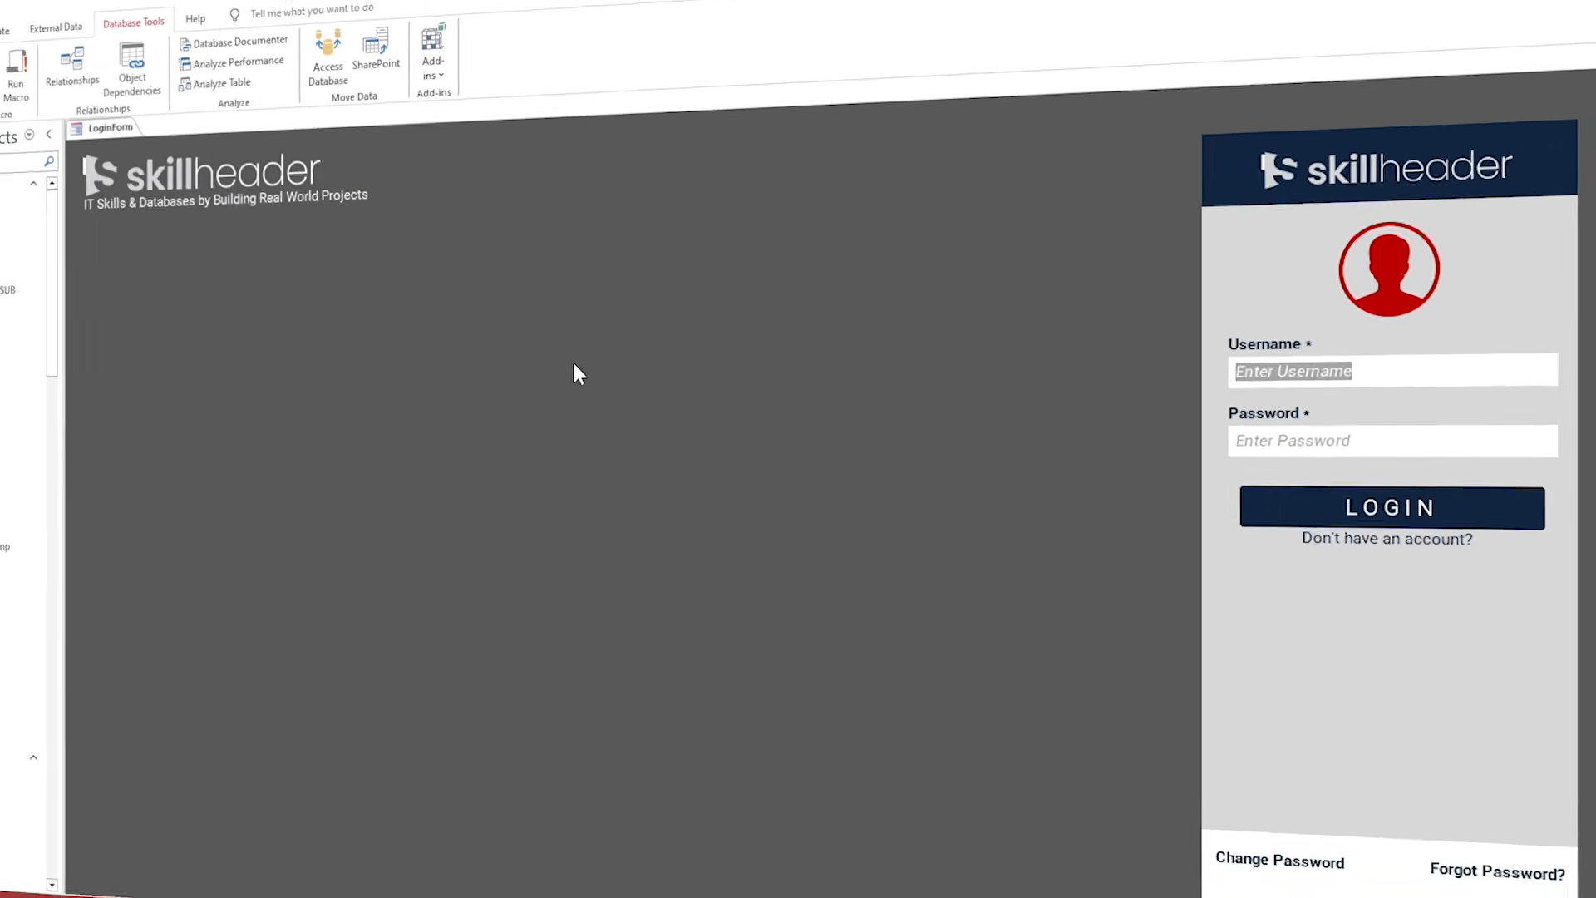
pyautogui.write('admin')
pyautogui.press('Tab')
pyautogui.write('**')
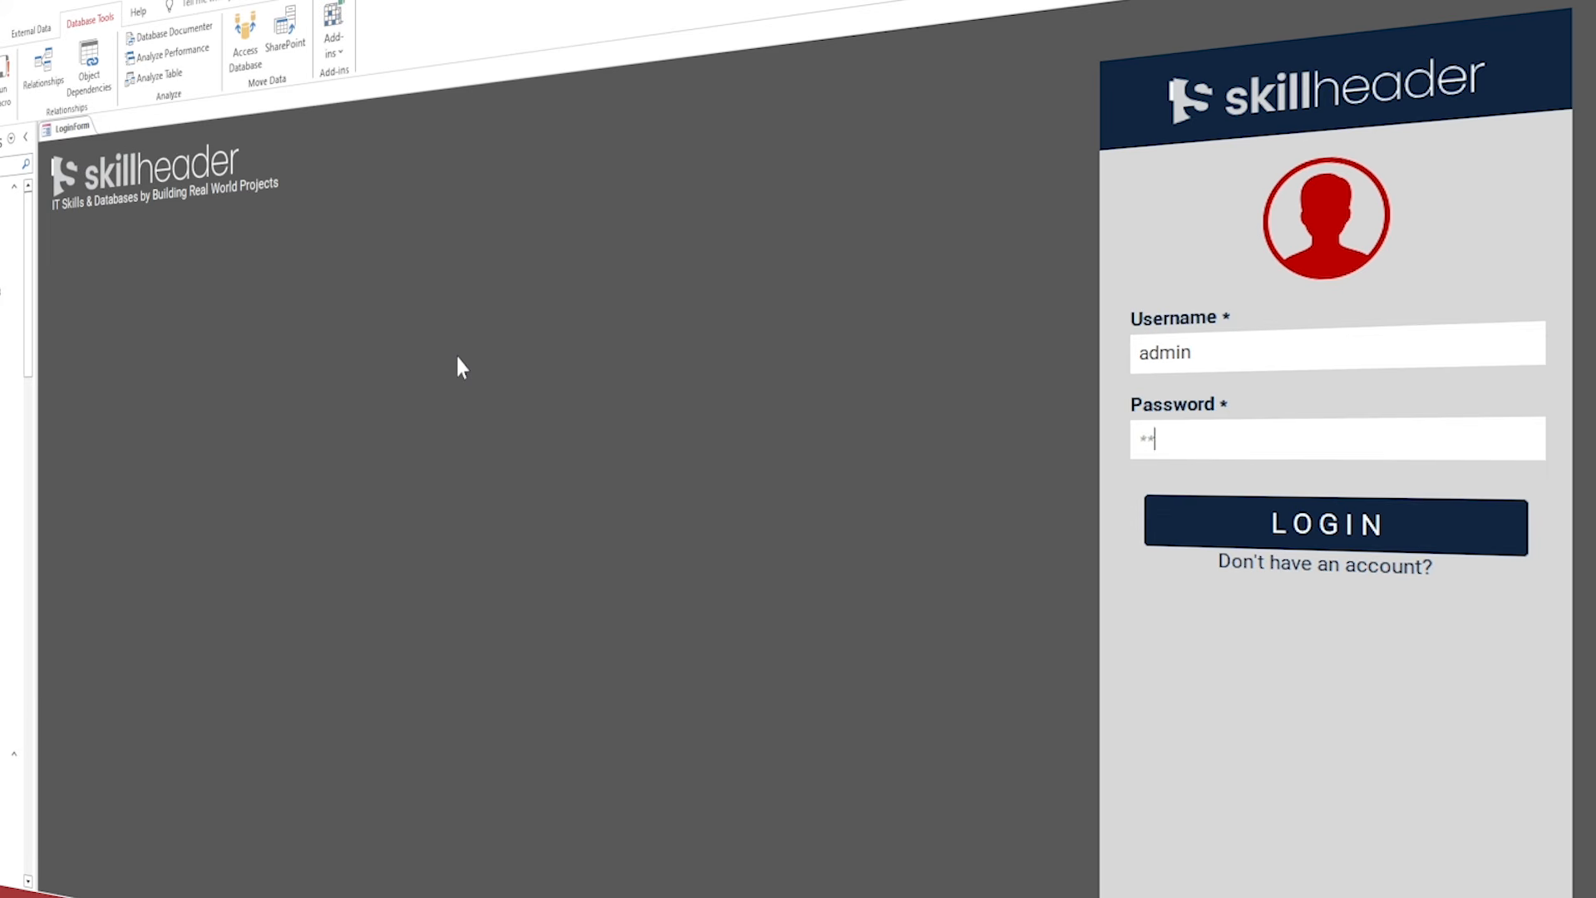
pyautogui.write('****')
pyautogui.press('Return')
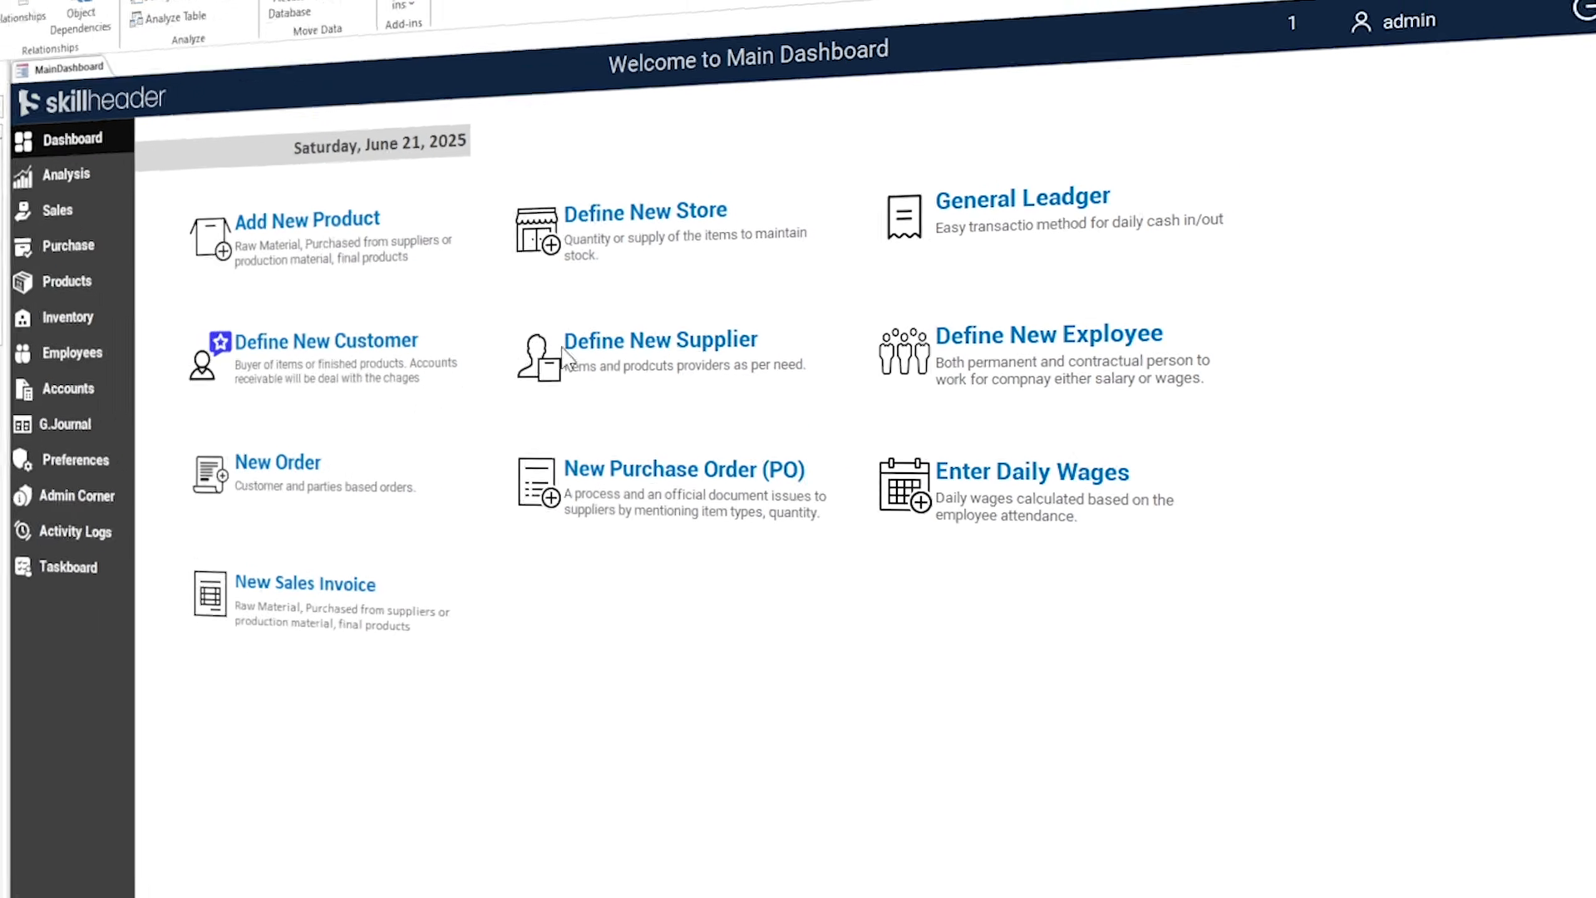
pyautogui.click(116, 100)
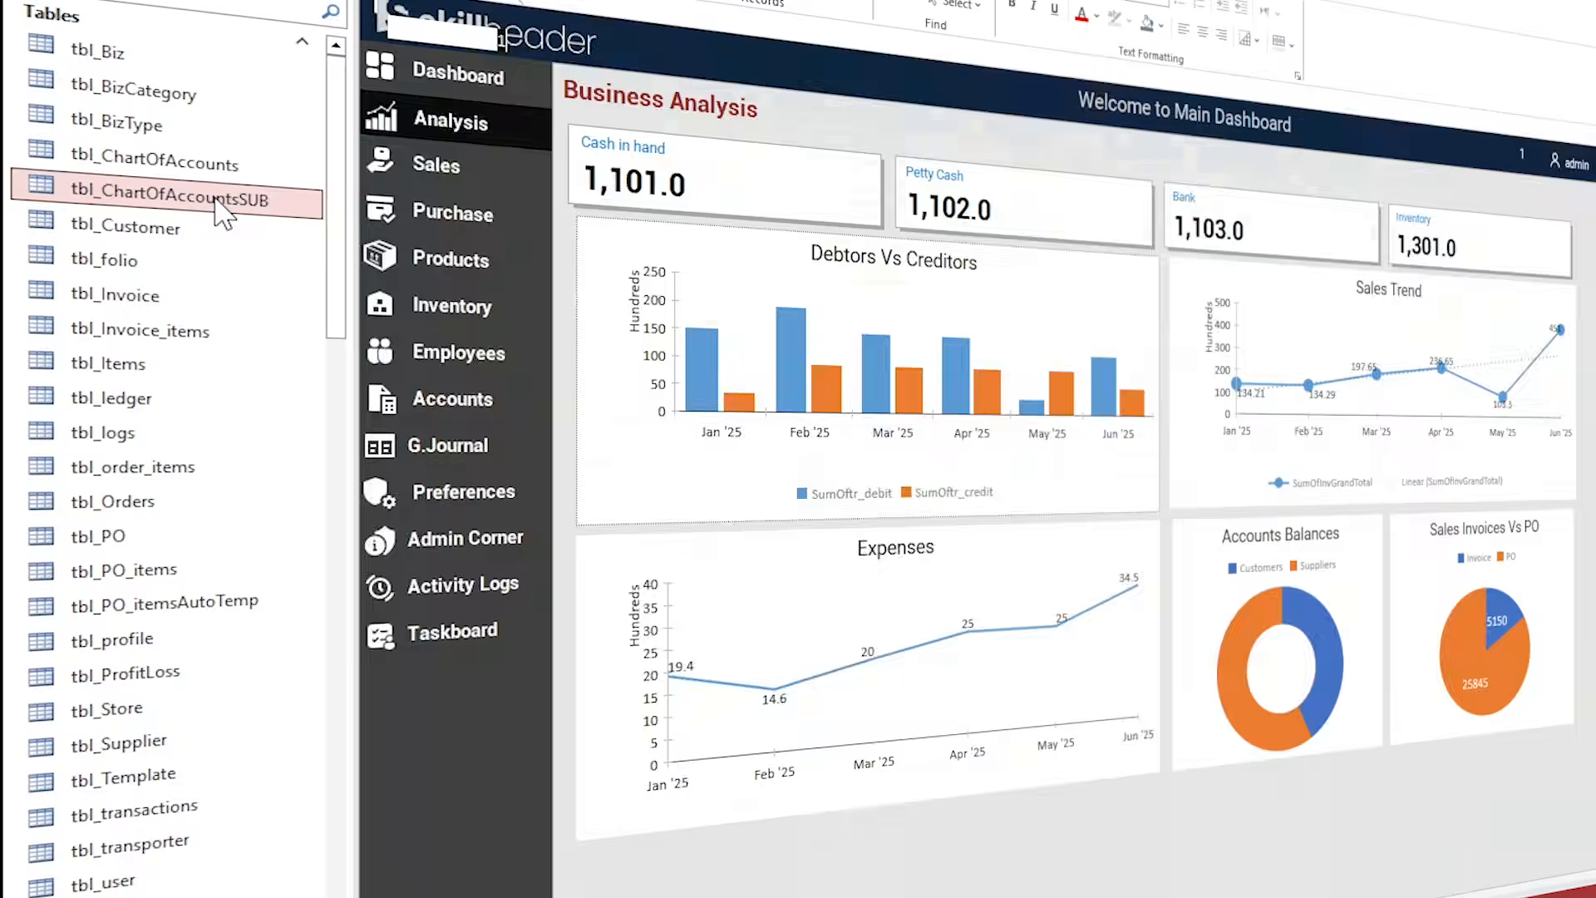
# Open tbl_ChartOfAccountsSUB and compare its AcCommonID and AcSubBalance columns before closing it.
pyautogui.doubleClick(218, 207)
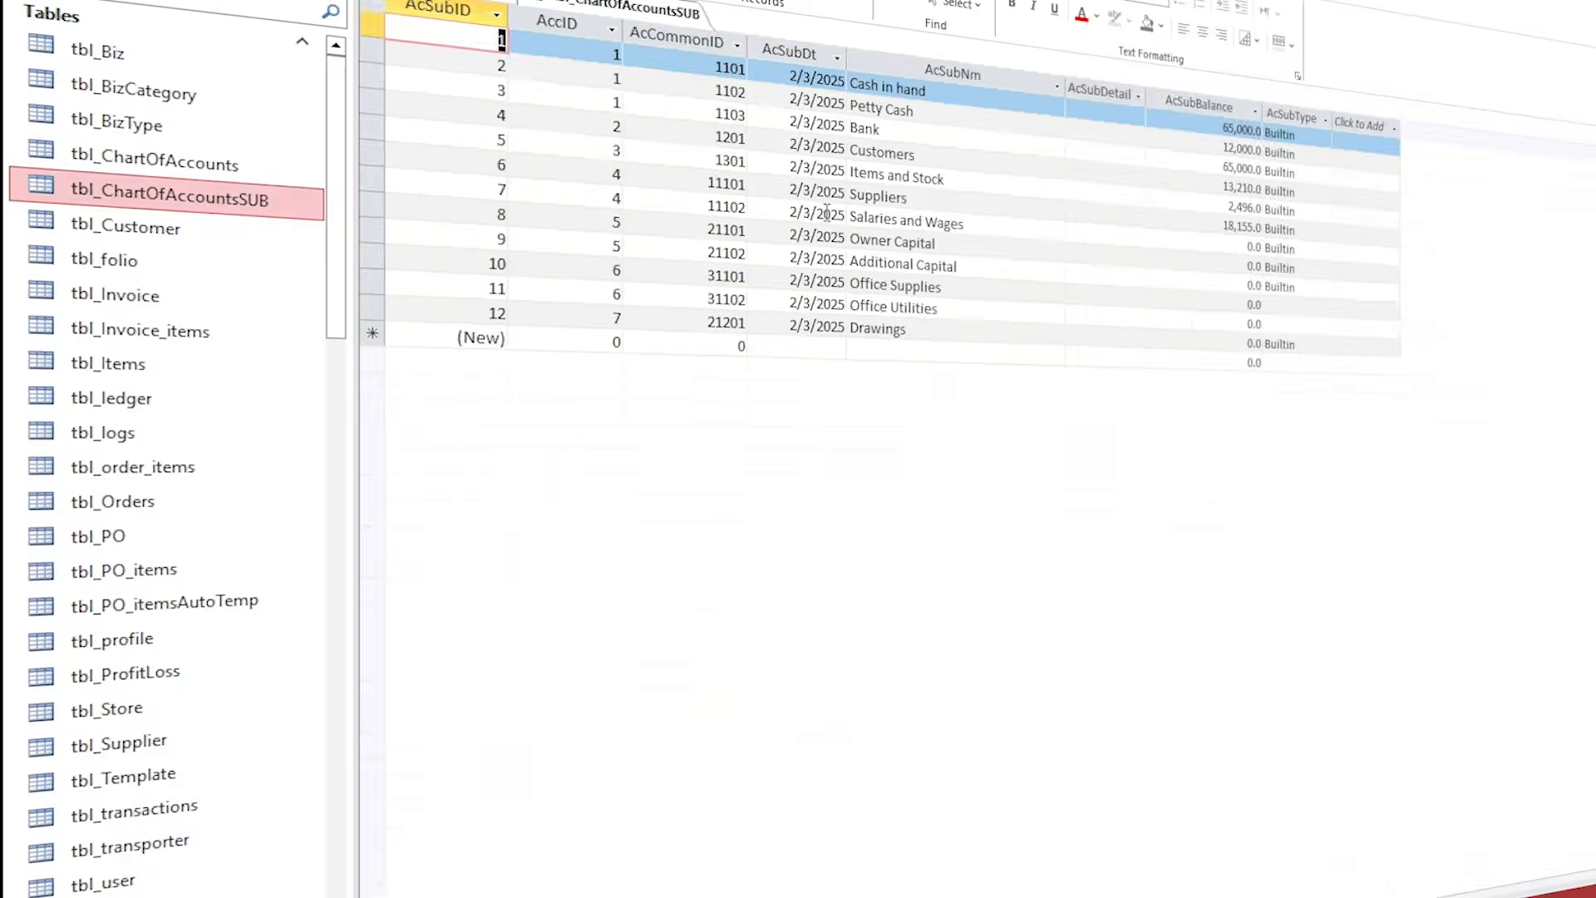
pyautogui.click(428, 100)
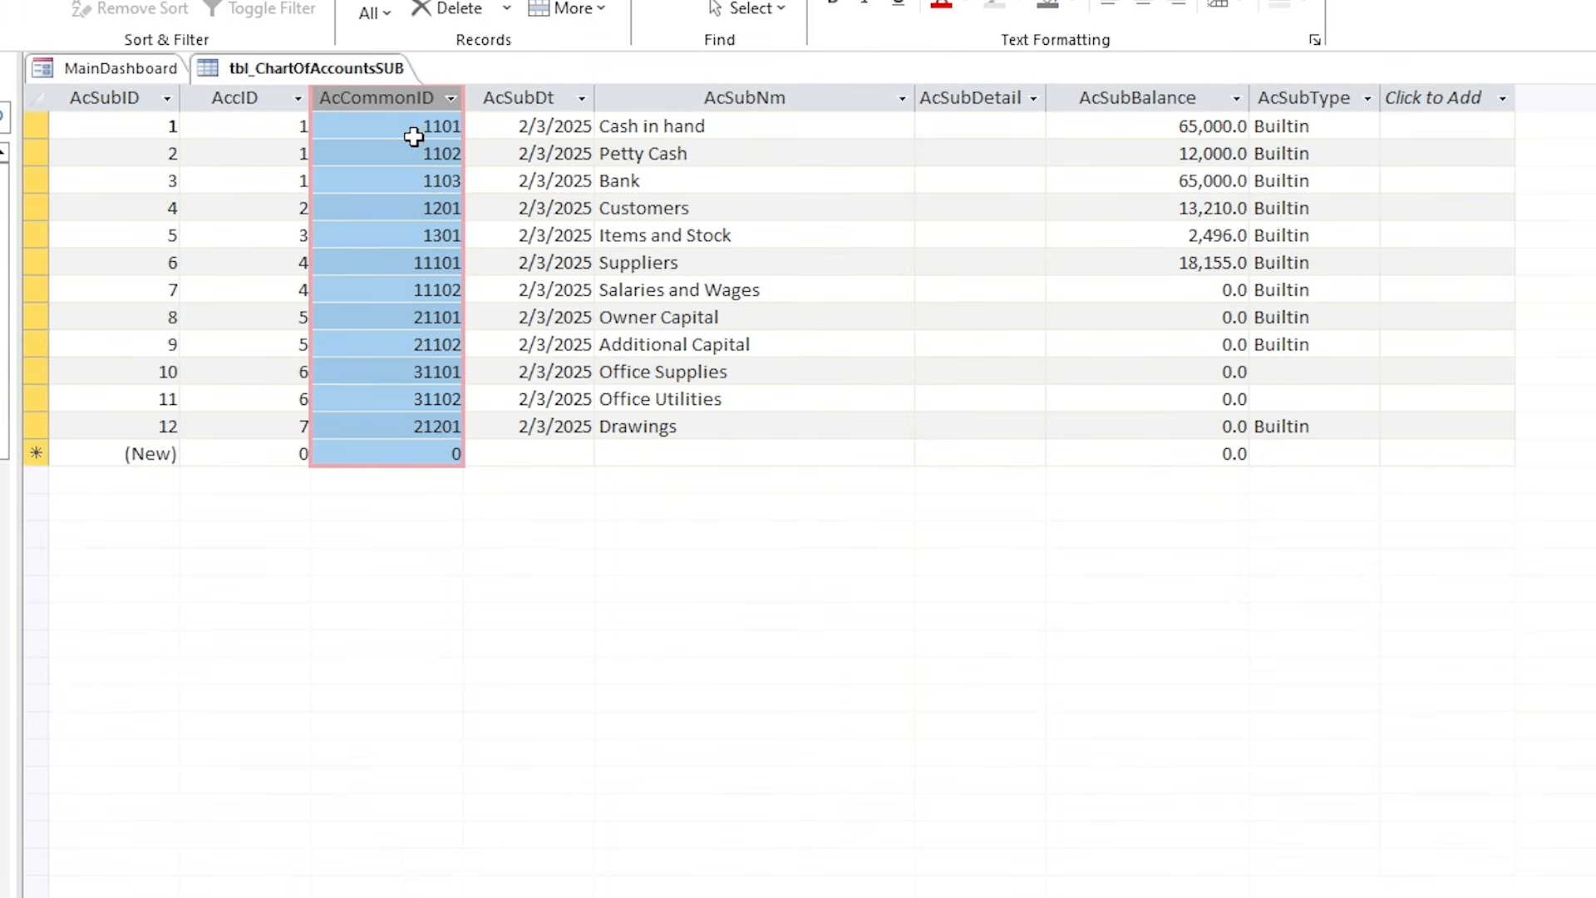
pyautogui.click(1107, 99)
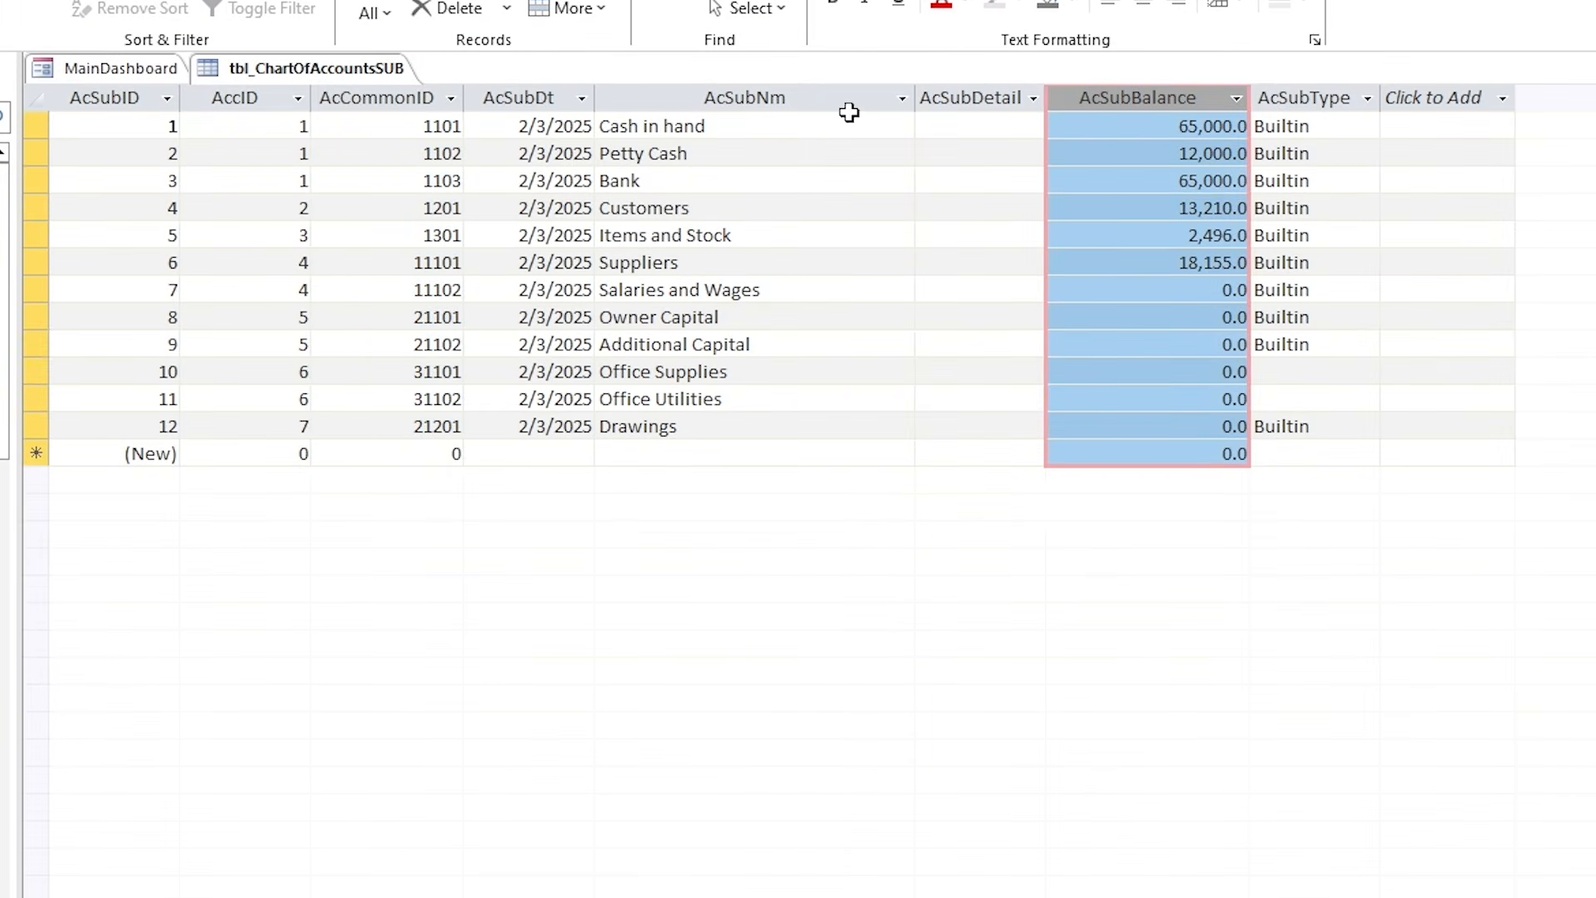
pyautogui.rightClick(326, 67)
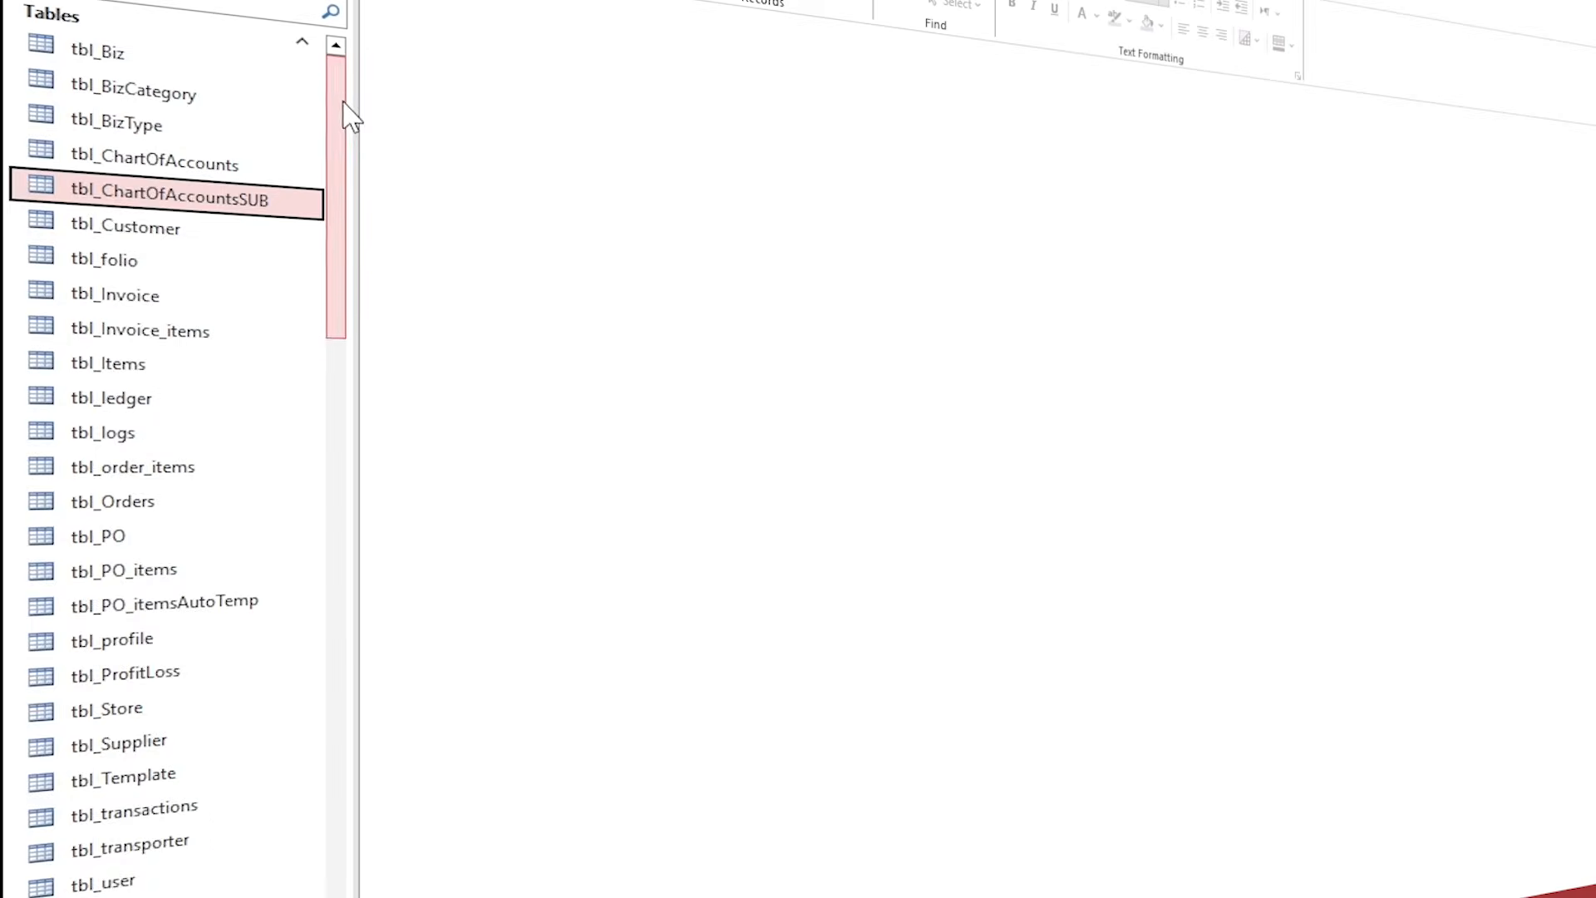
pyautogui.moveTo(346, 106); pyautogui.dragTo(353, 463)
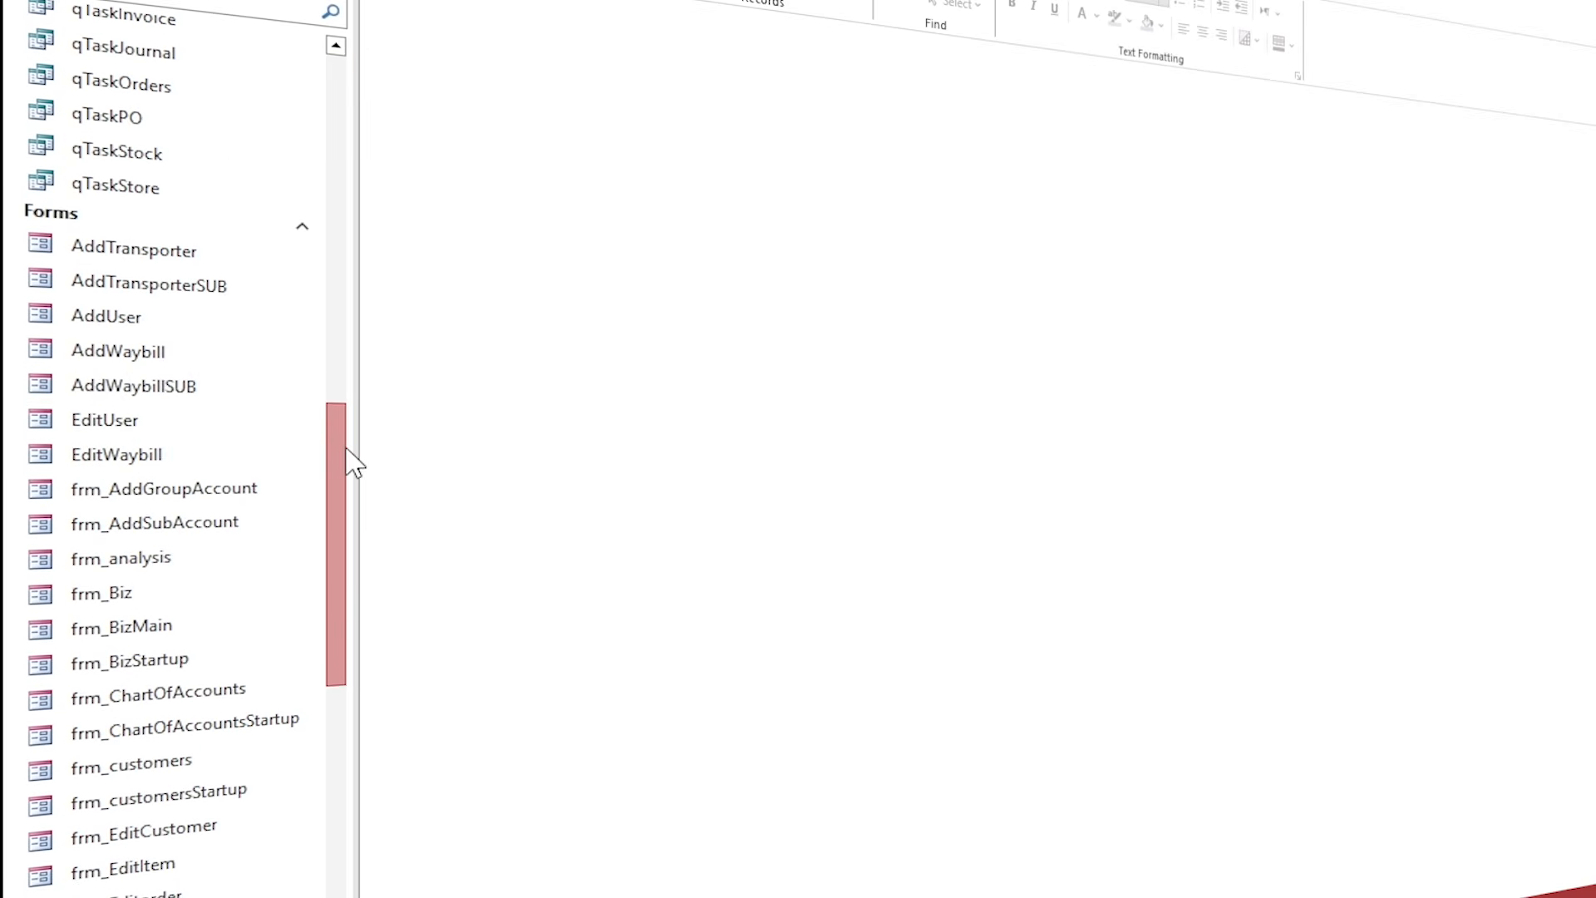
# Open frm_analysis in Design View and bring up the Form On Current event code.
pyautogui.click(198, 563)
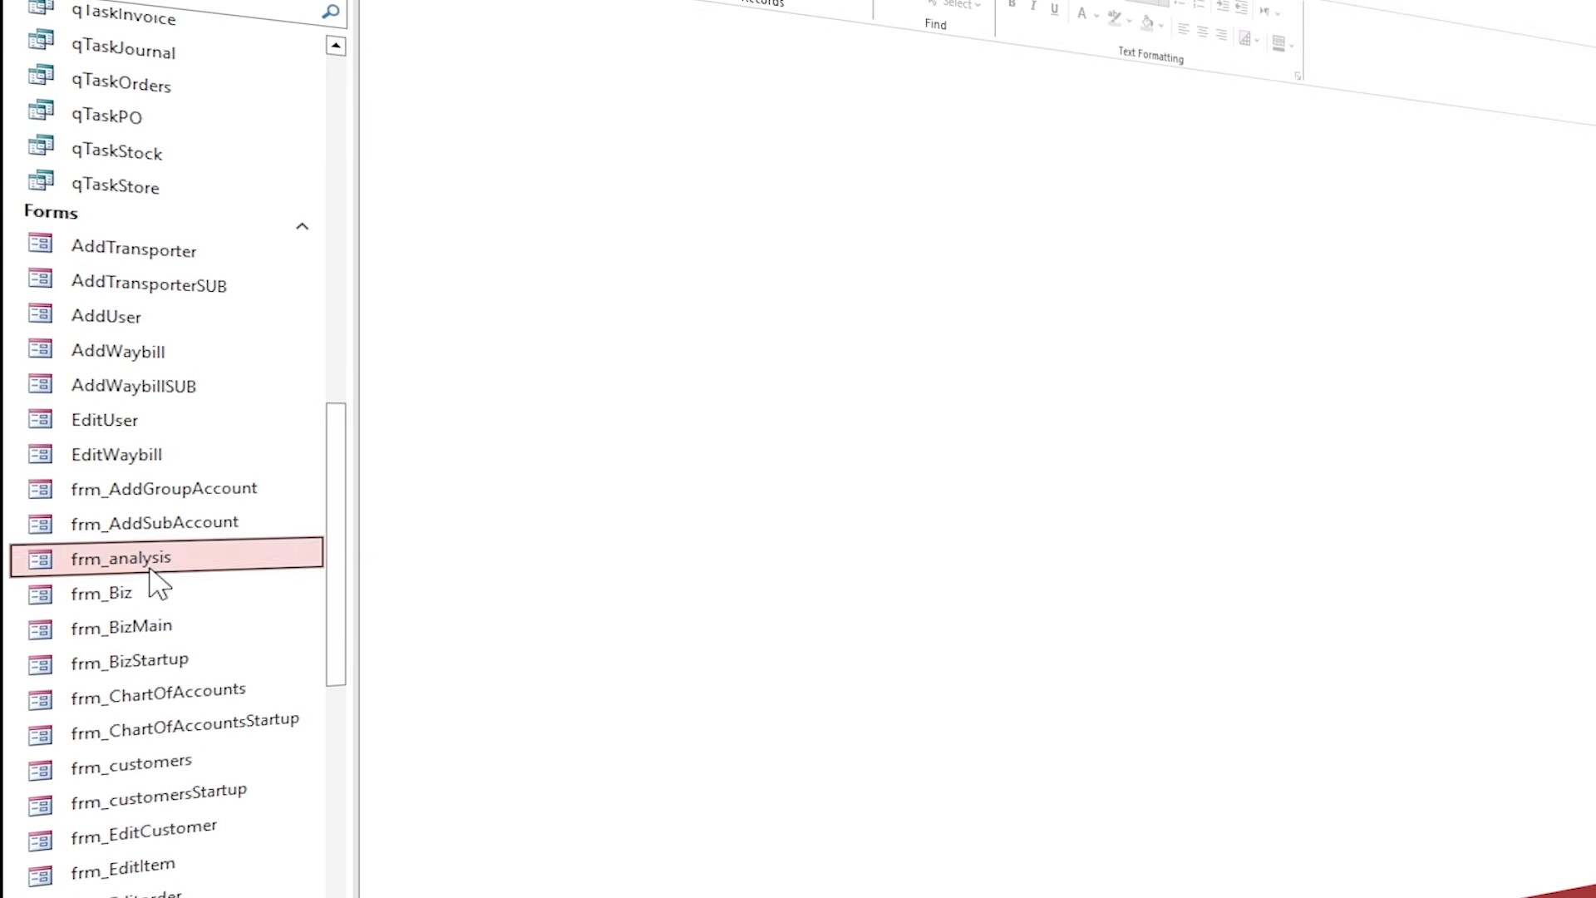
pyautogui.rightClick(198, 563)
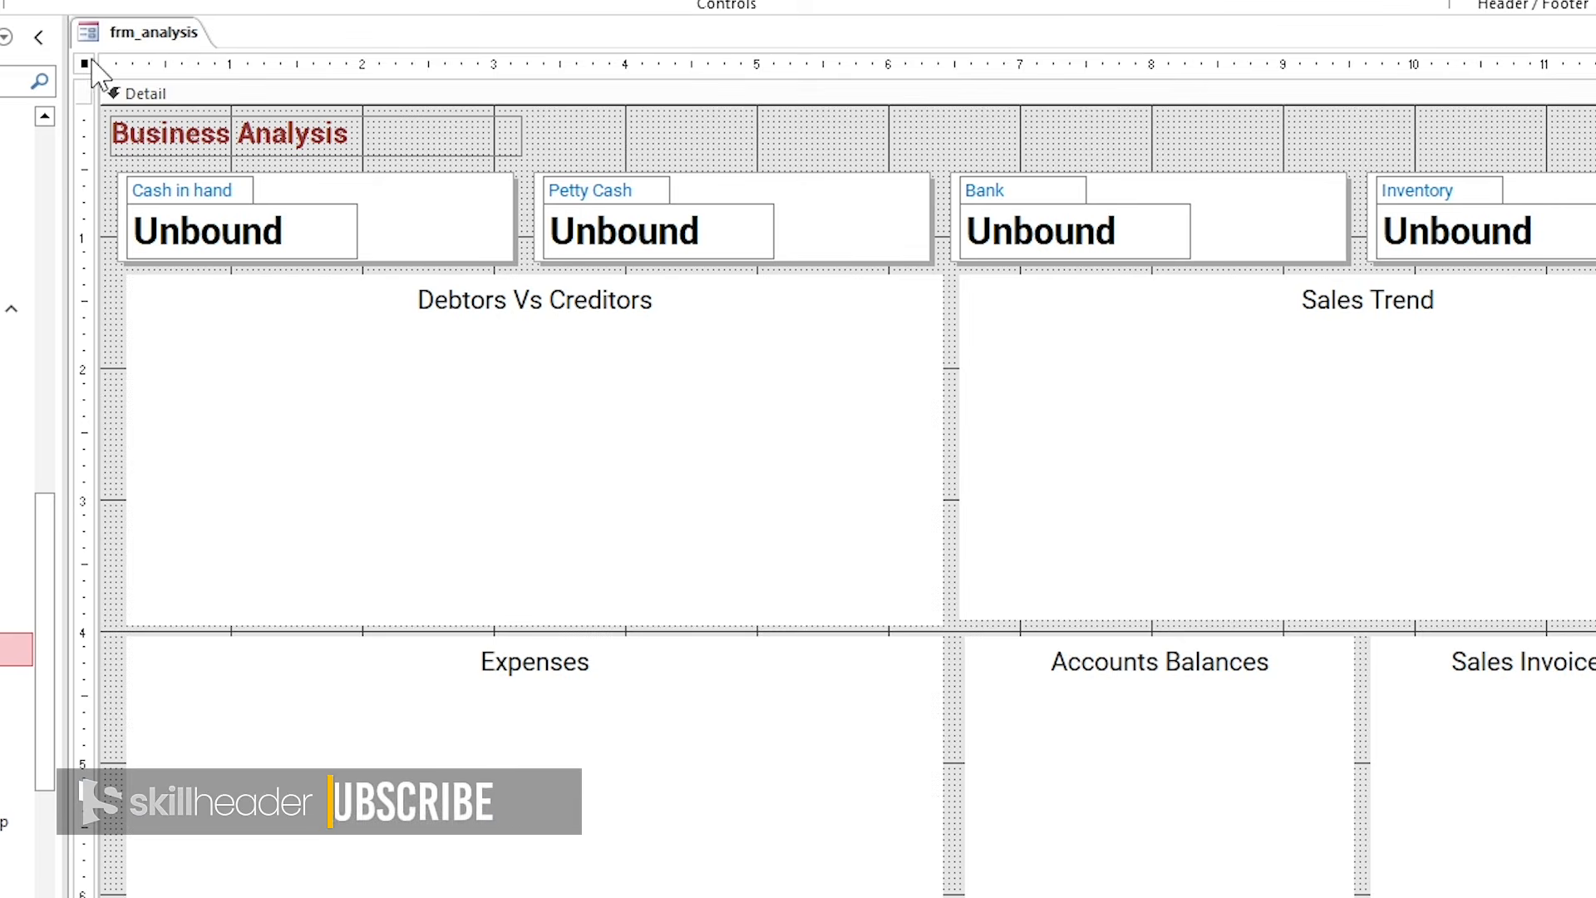
pyautogui.doubleClick(85, 64)
pyautogui.click(1156, 101)
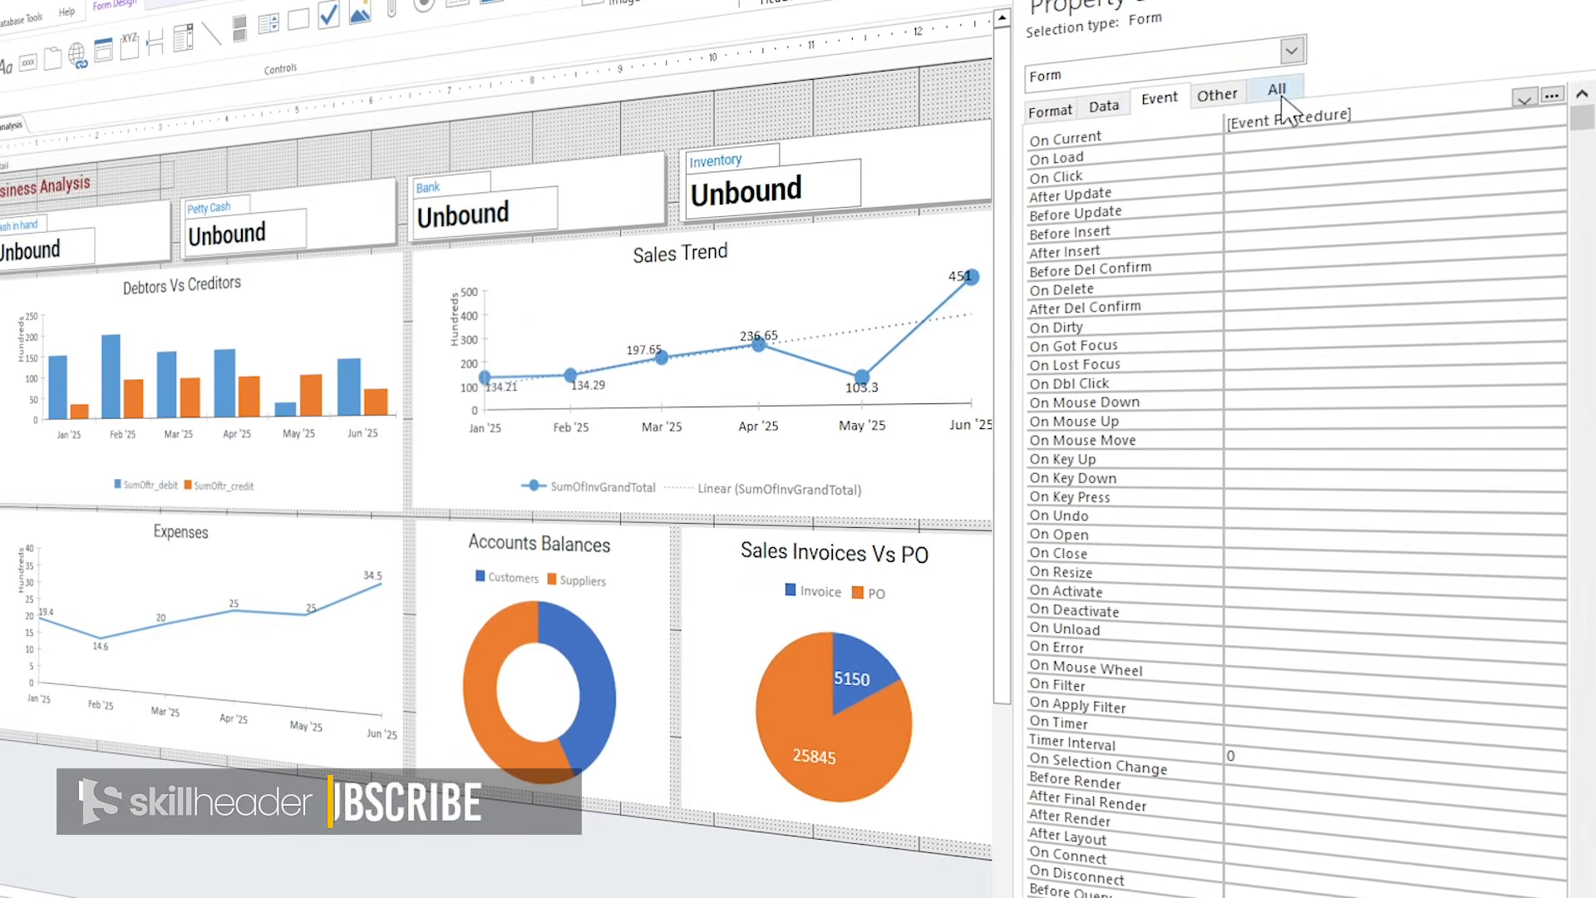
pyautogui.click(1551, 95)
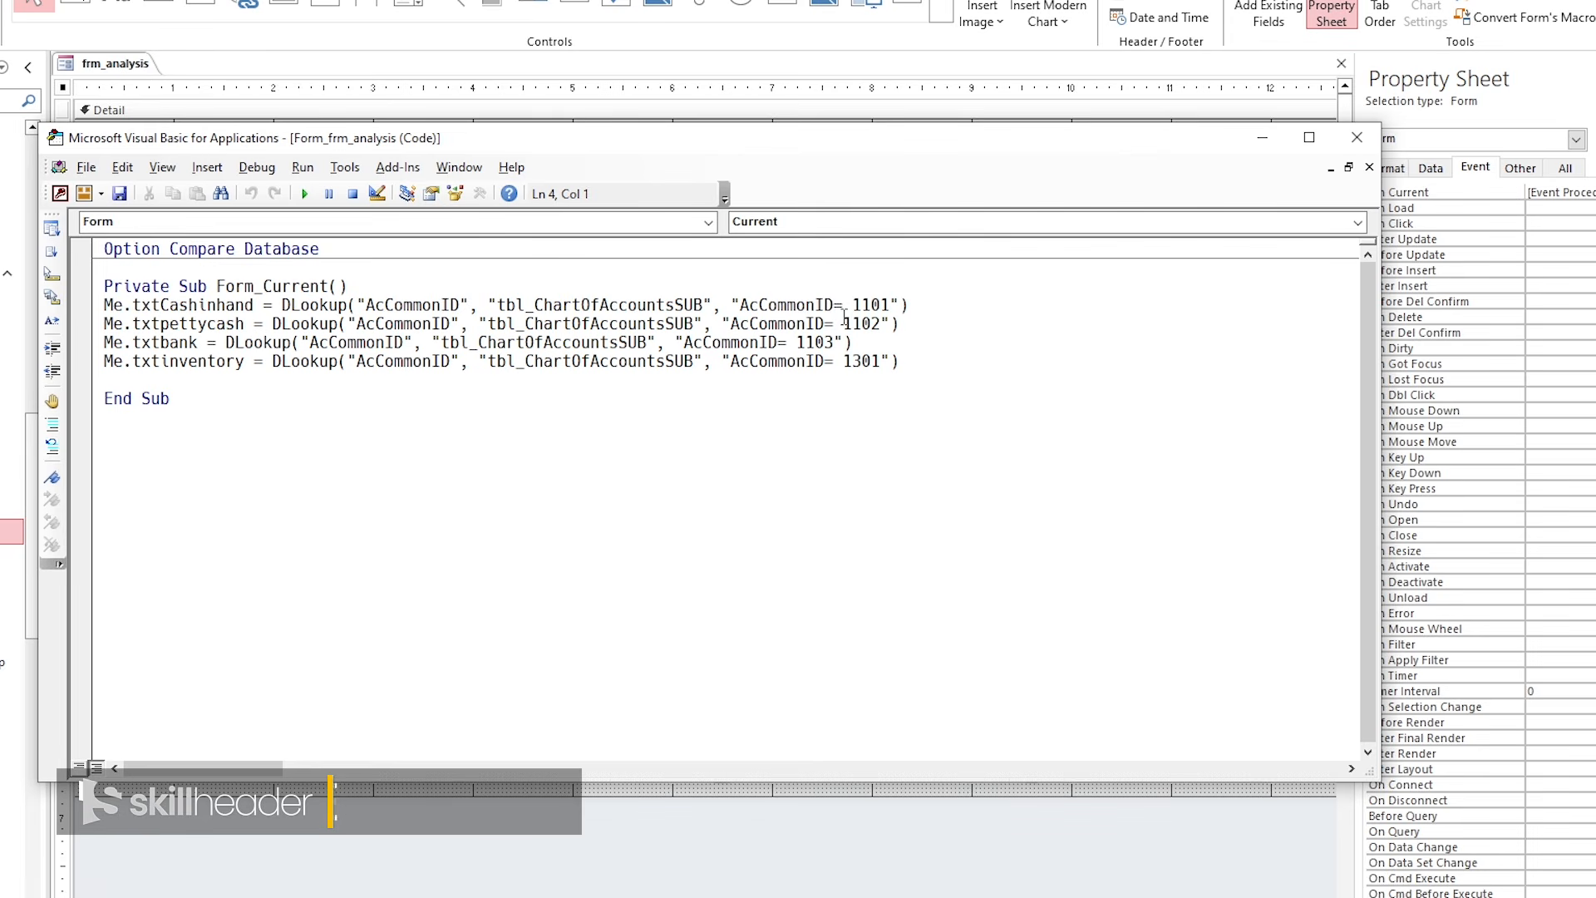
# Change the cash-in-hand DLookup to AcSubBalance, checking the column name in tbl_ChartOfAccountsSUB.
pyautogui.doubleClick(434, 304)
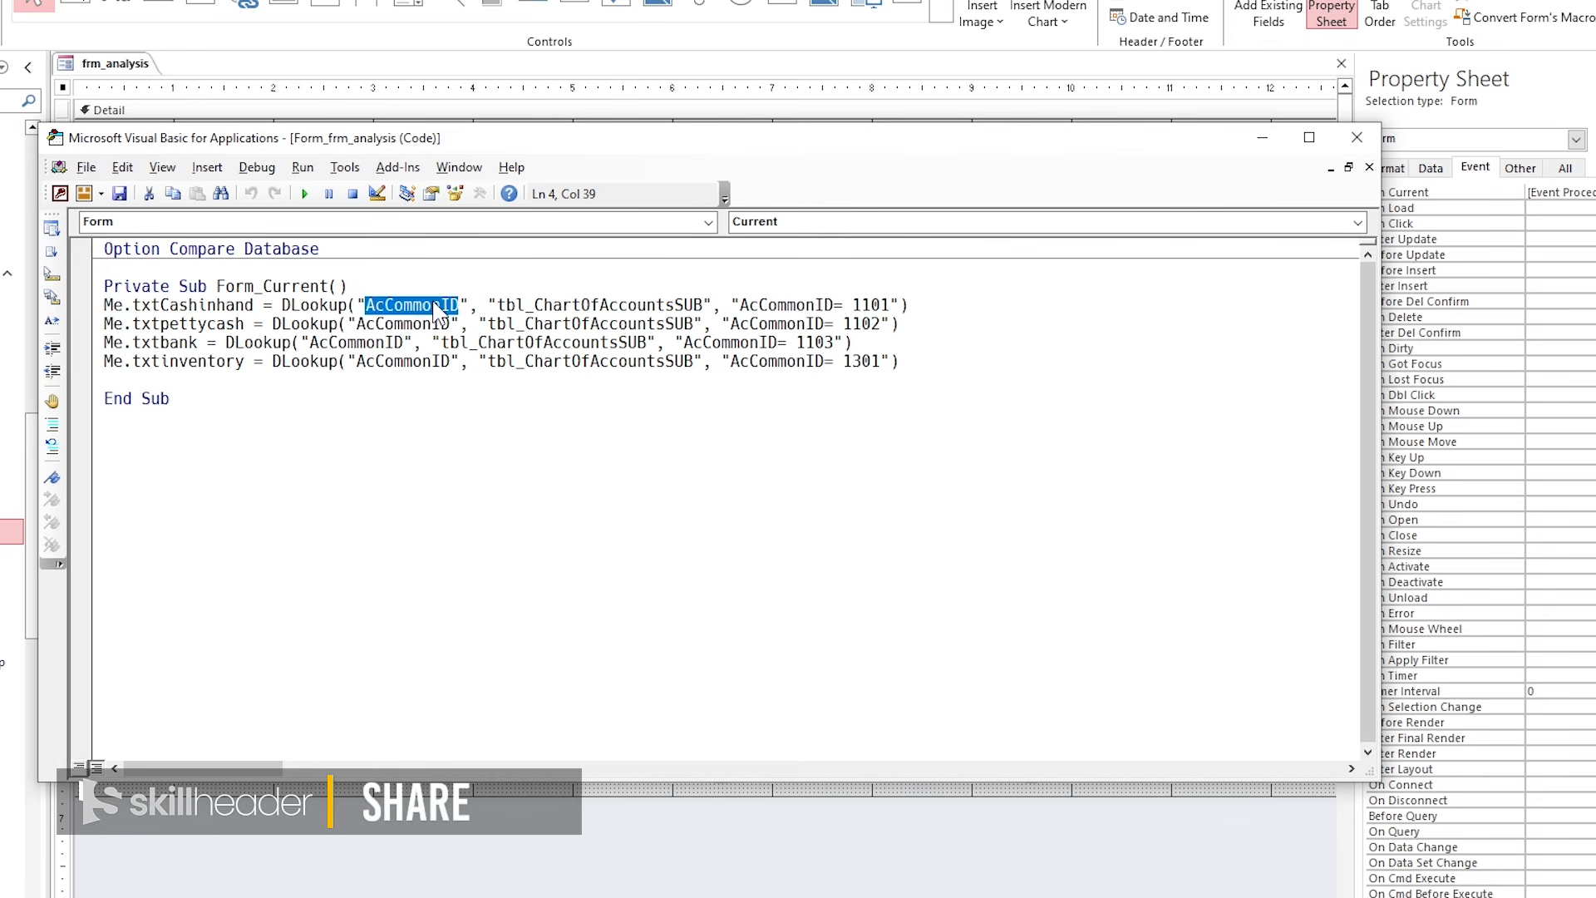
pyautogui.write('AcSubBalance')
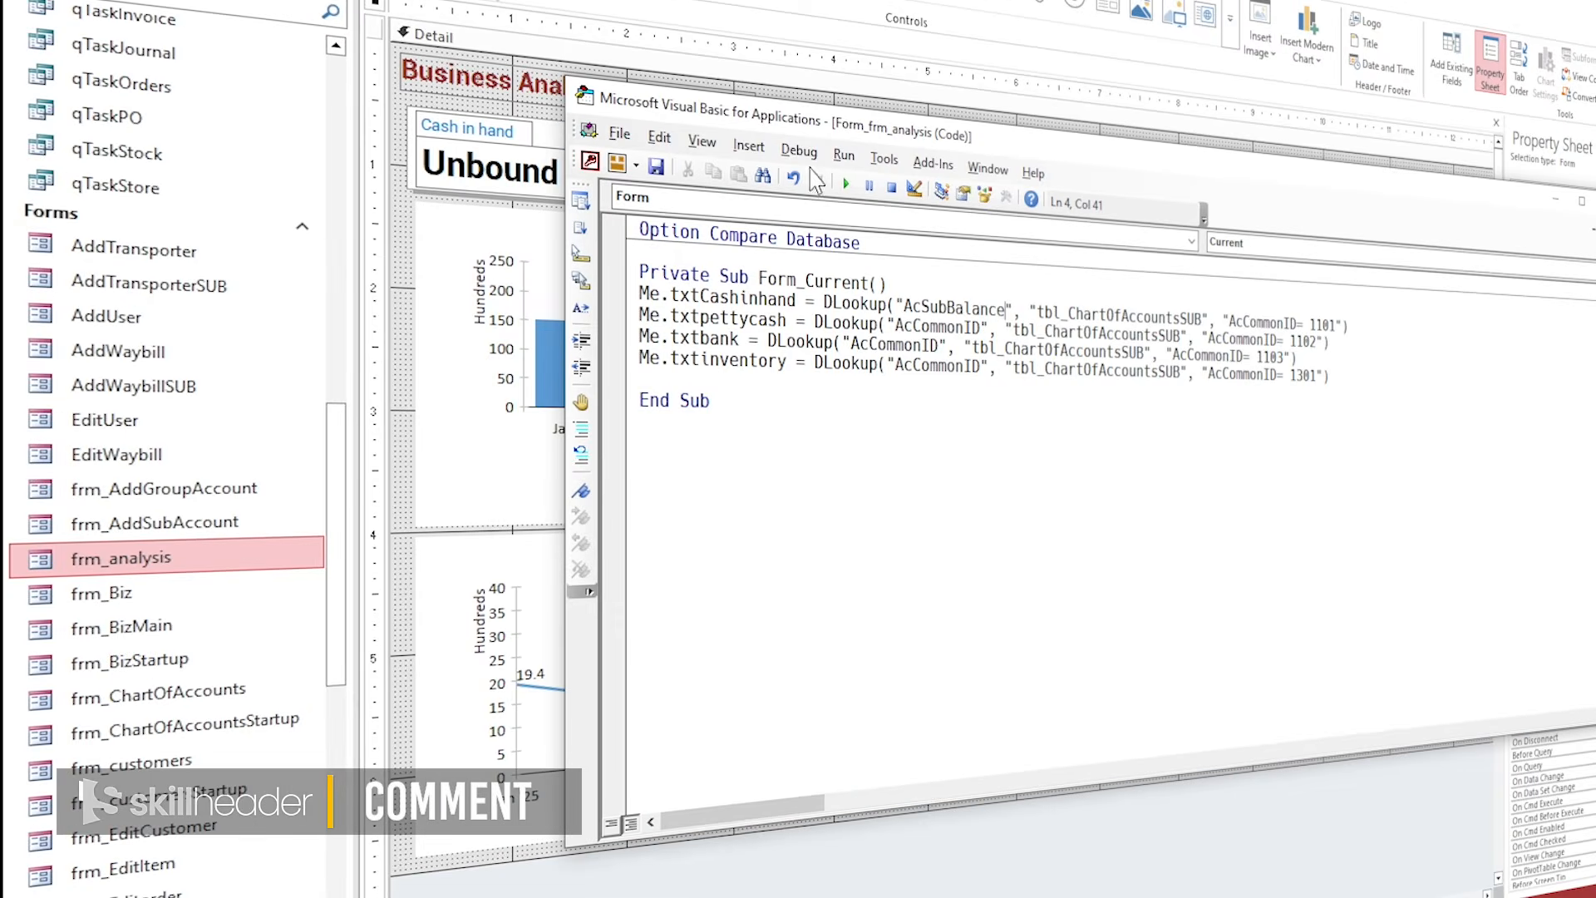
pyautogui.click(206, 145)
pyautogui.moveTo(340, 360); pyautogui.dragTo(343, 78)
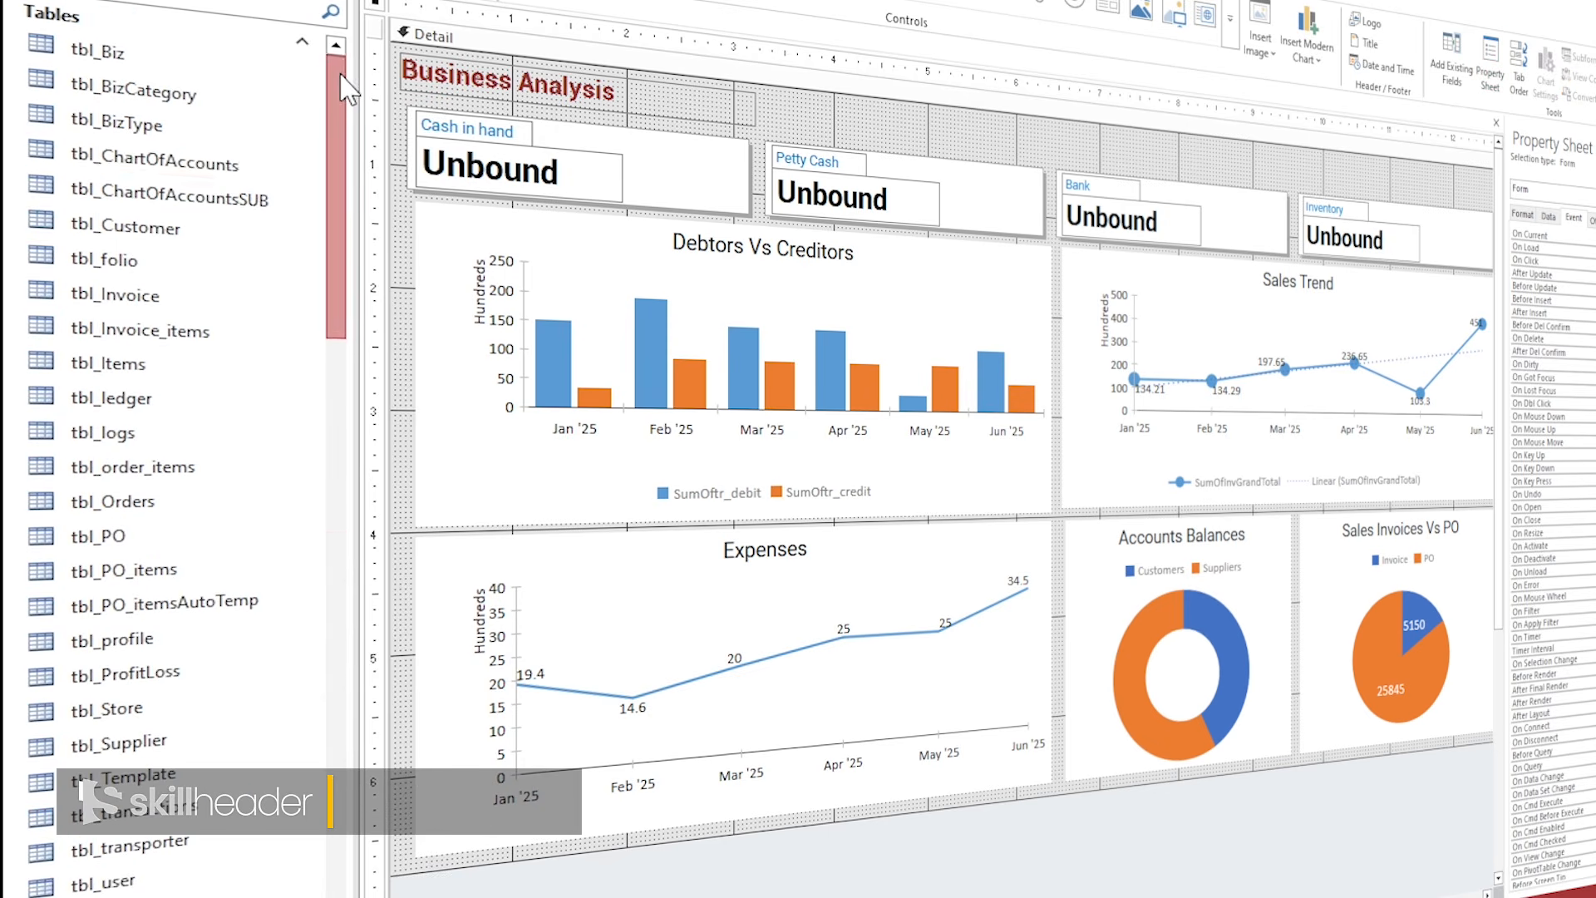
pyautogui.doubleClick(266, 198)
pyautogui.click(1197, 106)
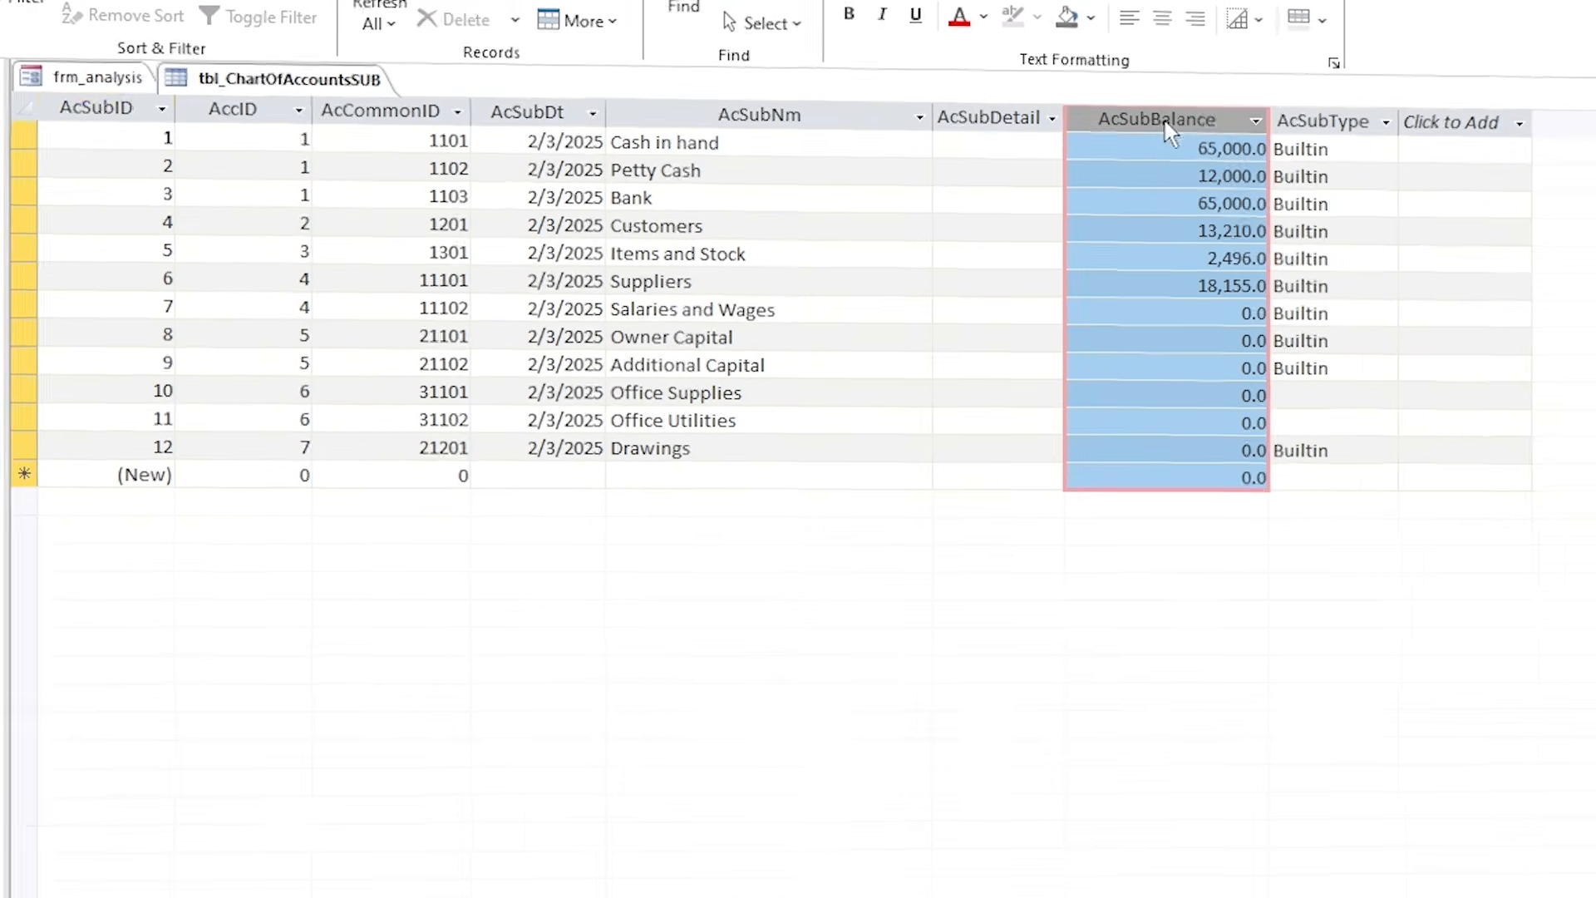
pyautogui.rightClick(366, 93)
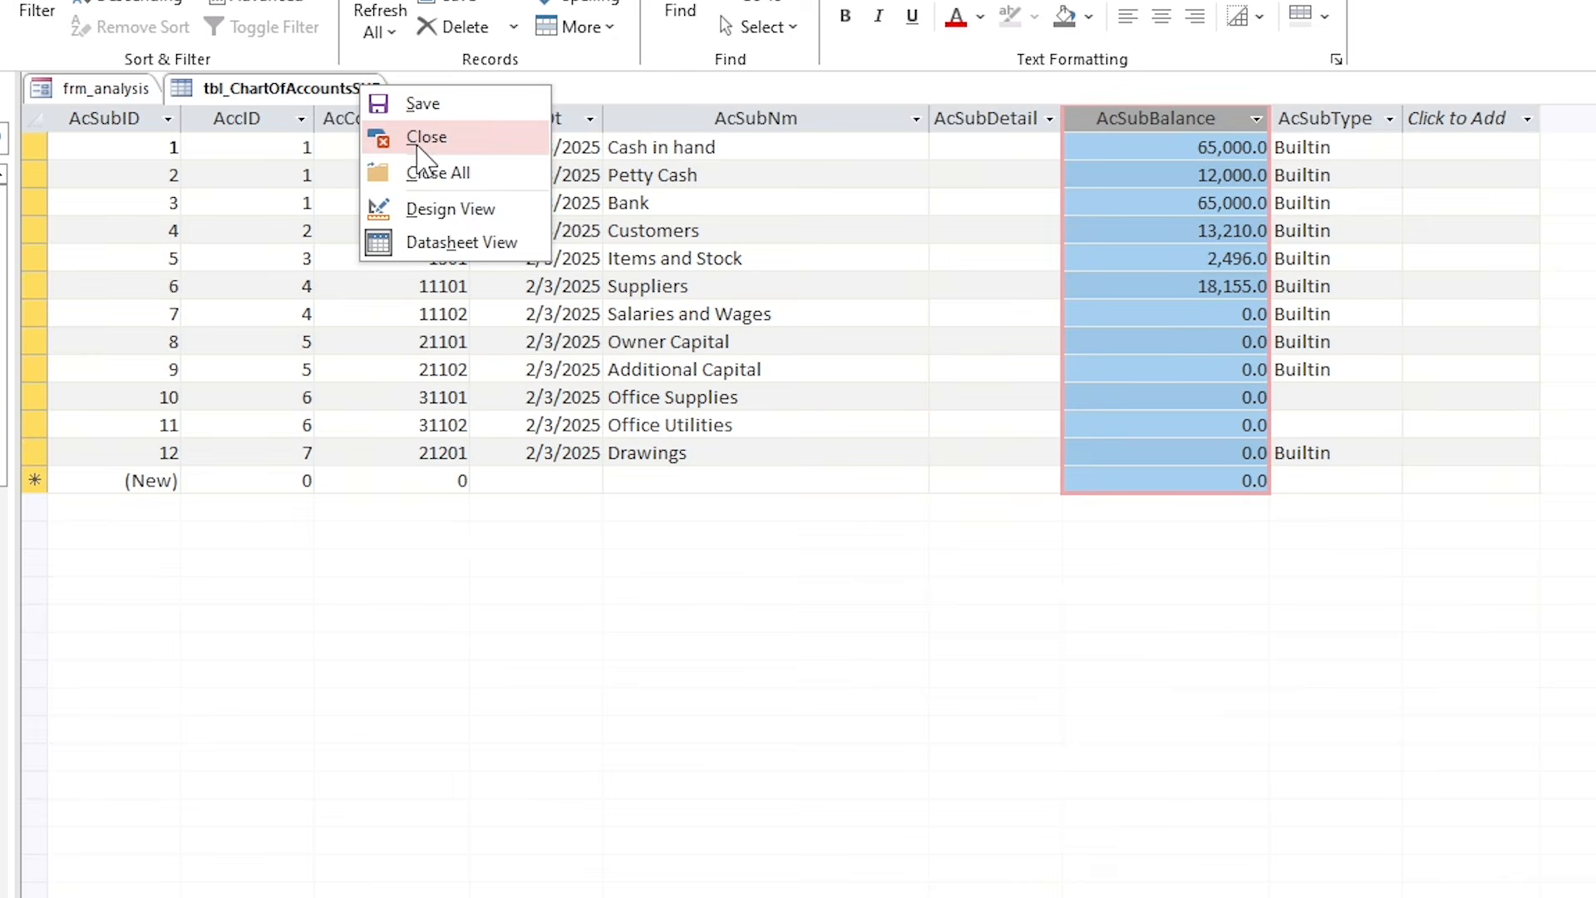
pyautogui.click(421, 138)
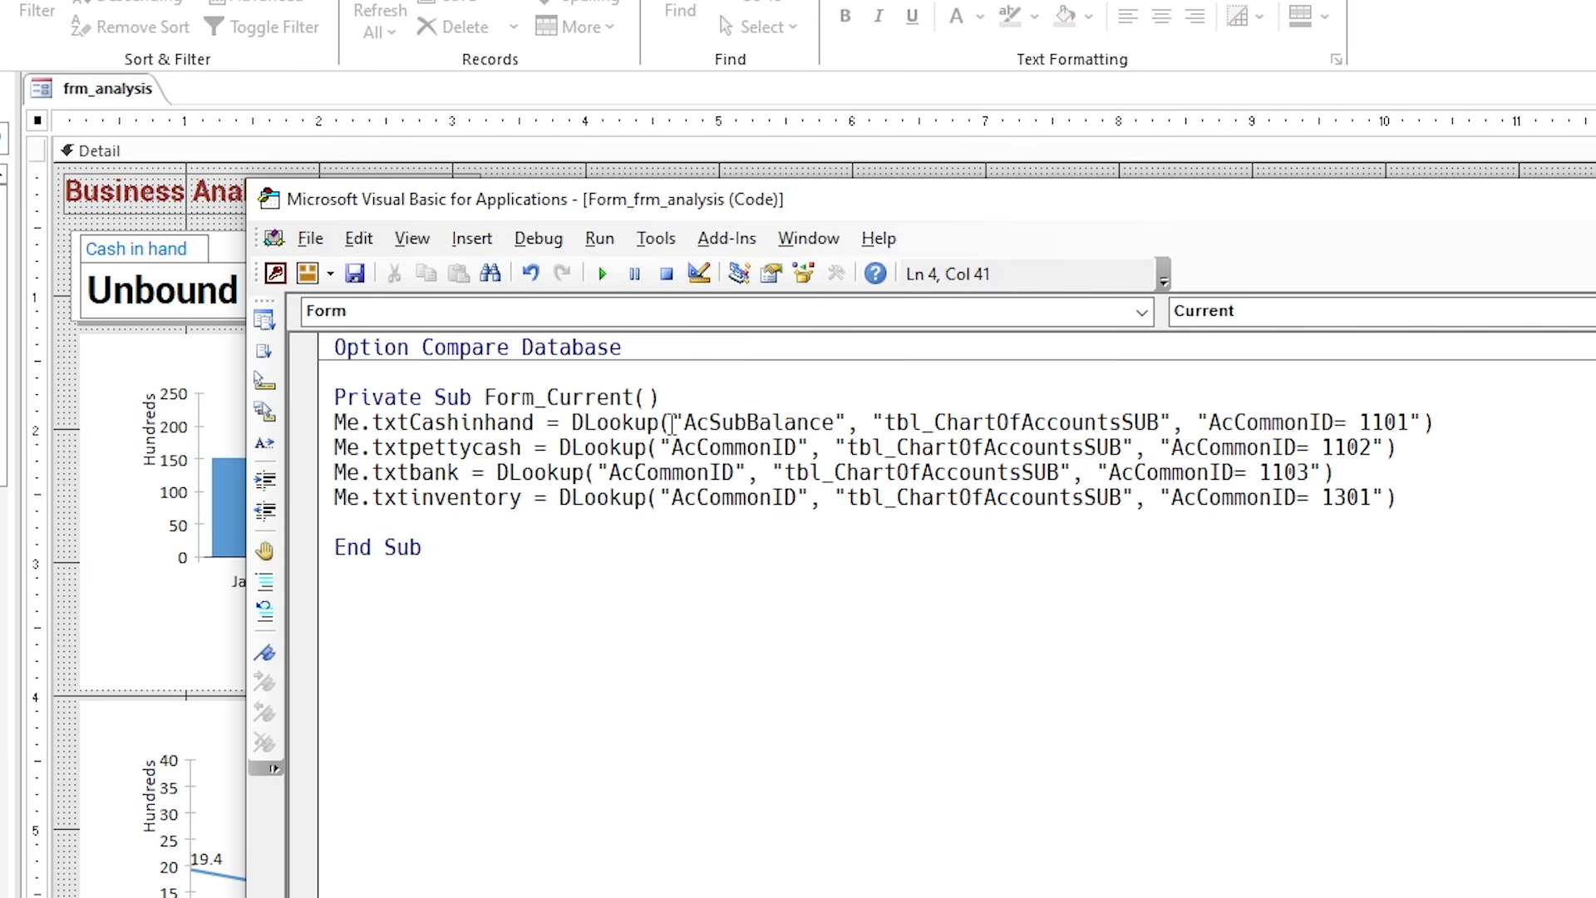
# Replace AcCommonID with AcSubBalance in the petty cash, bank and inventory DLookup lines.
pyautogui.doubleClick(751, 423)
pyautogui.hotkey('ctrl', 'c')
pyautogui.doubleClick(730, 450)
pyautogui.hotkey('ctrl', 'v')
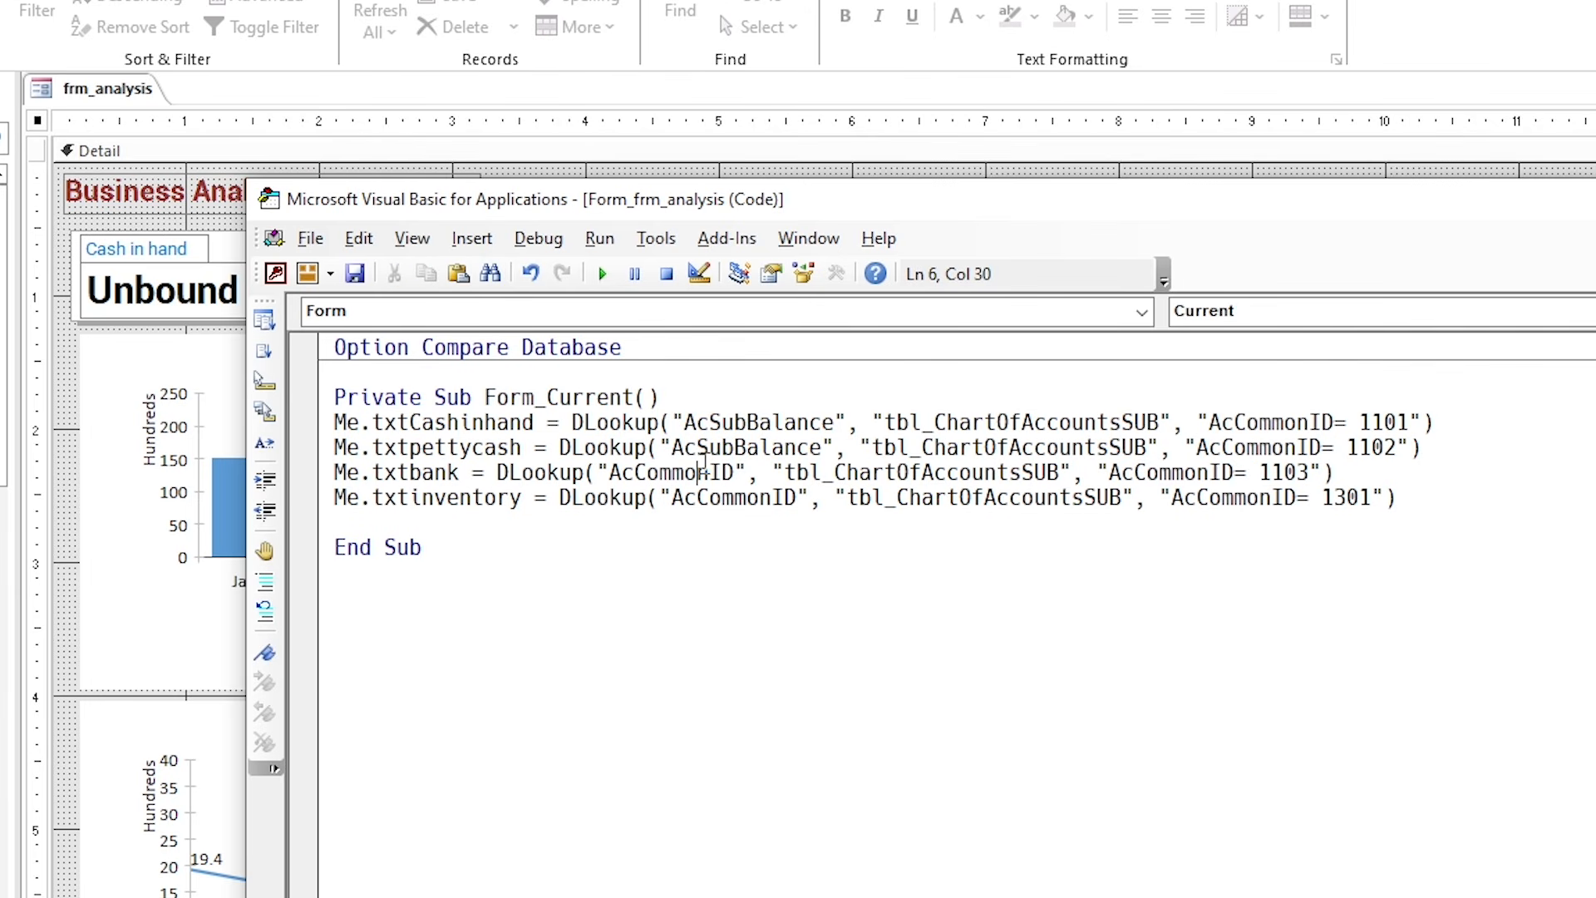
pyautogui.doubleClick(702, 473)
pyautogui.hotkey('ctrl', 'v')
pyautogui.doubleClick(716, 497)
pyautogui.hotkey('ctrl', 'v')
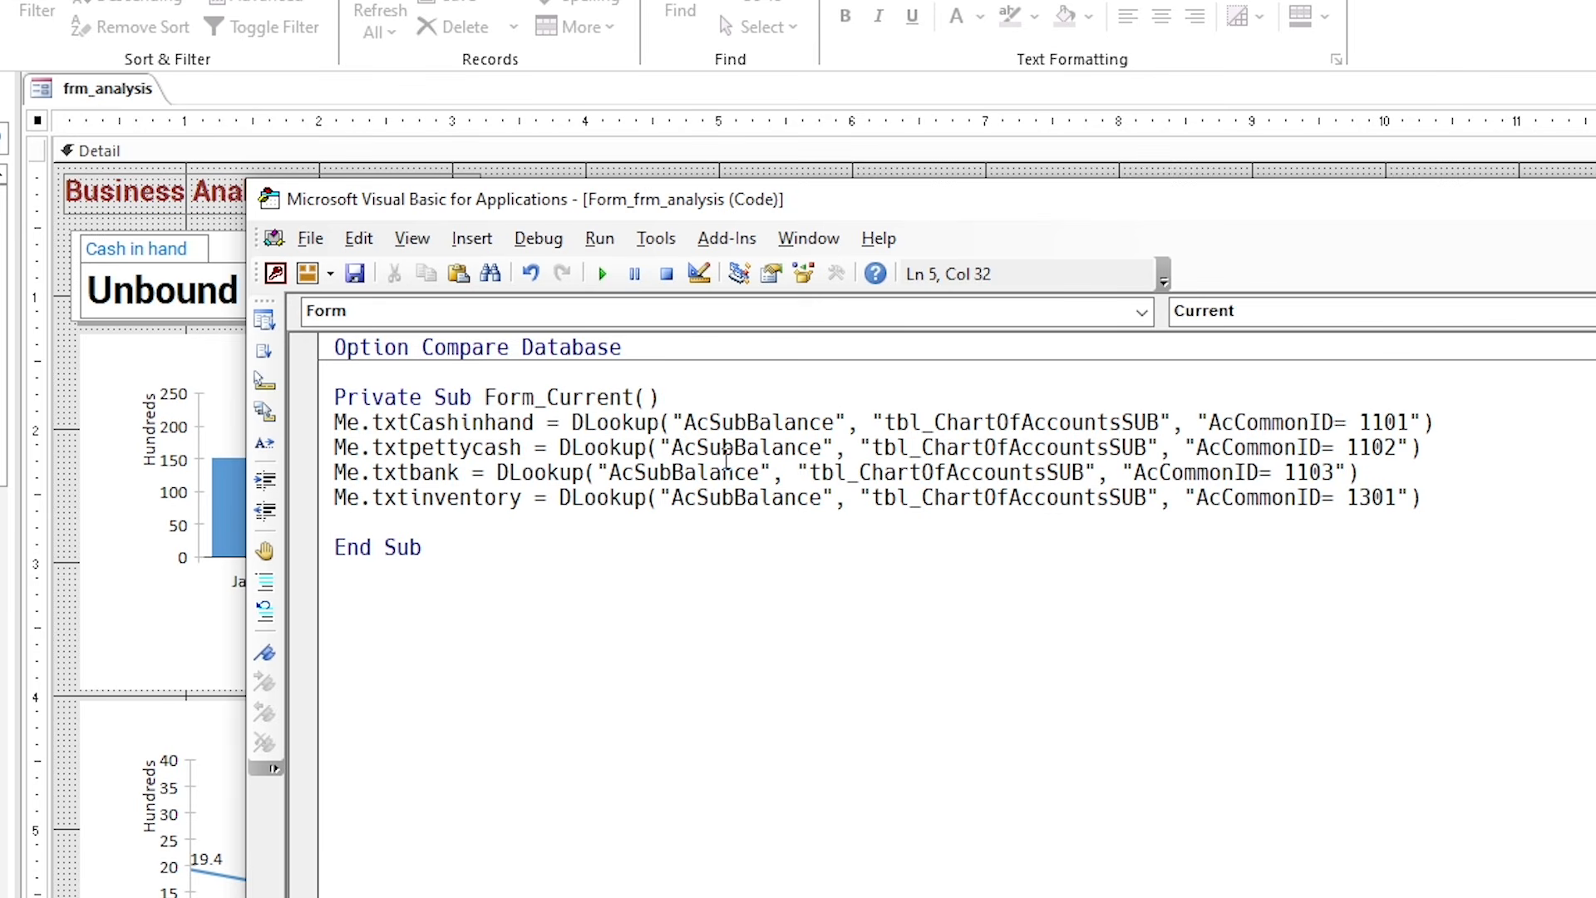
# Close the frm_analysis form.
pyautogui.click(418, 108)
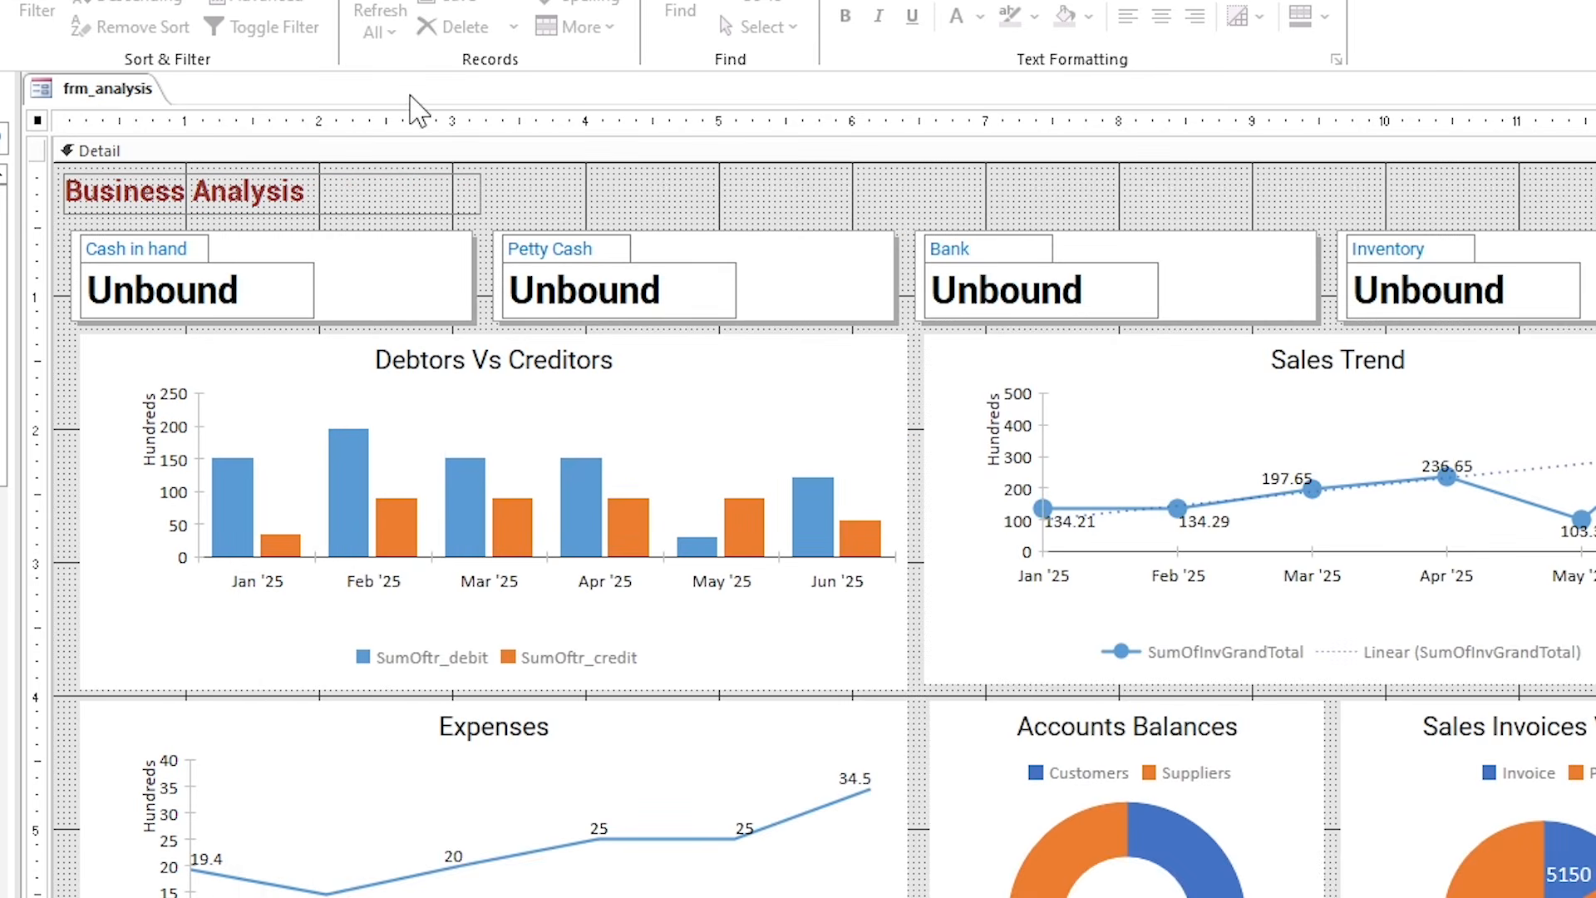
pyautogui.rightClick(126, 93)
pyautogui.click(179, 145)
pyautogui.click(256, 42)
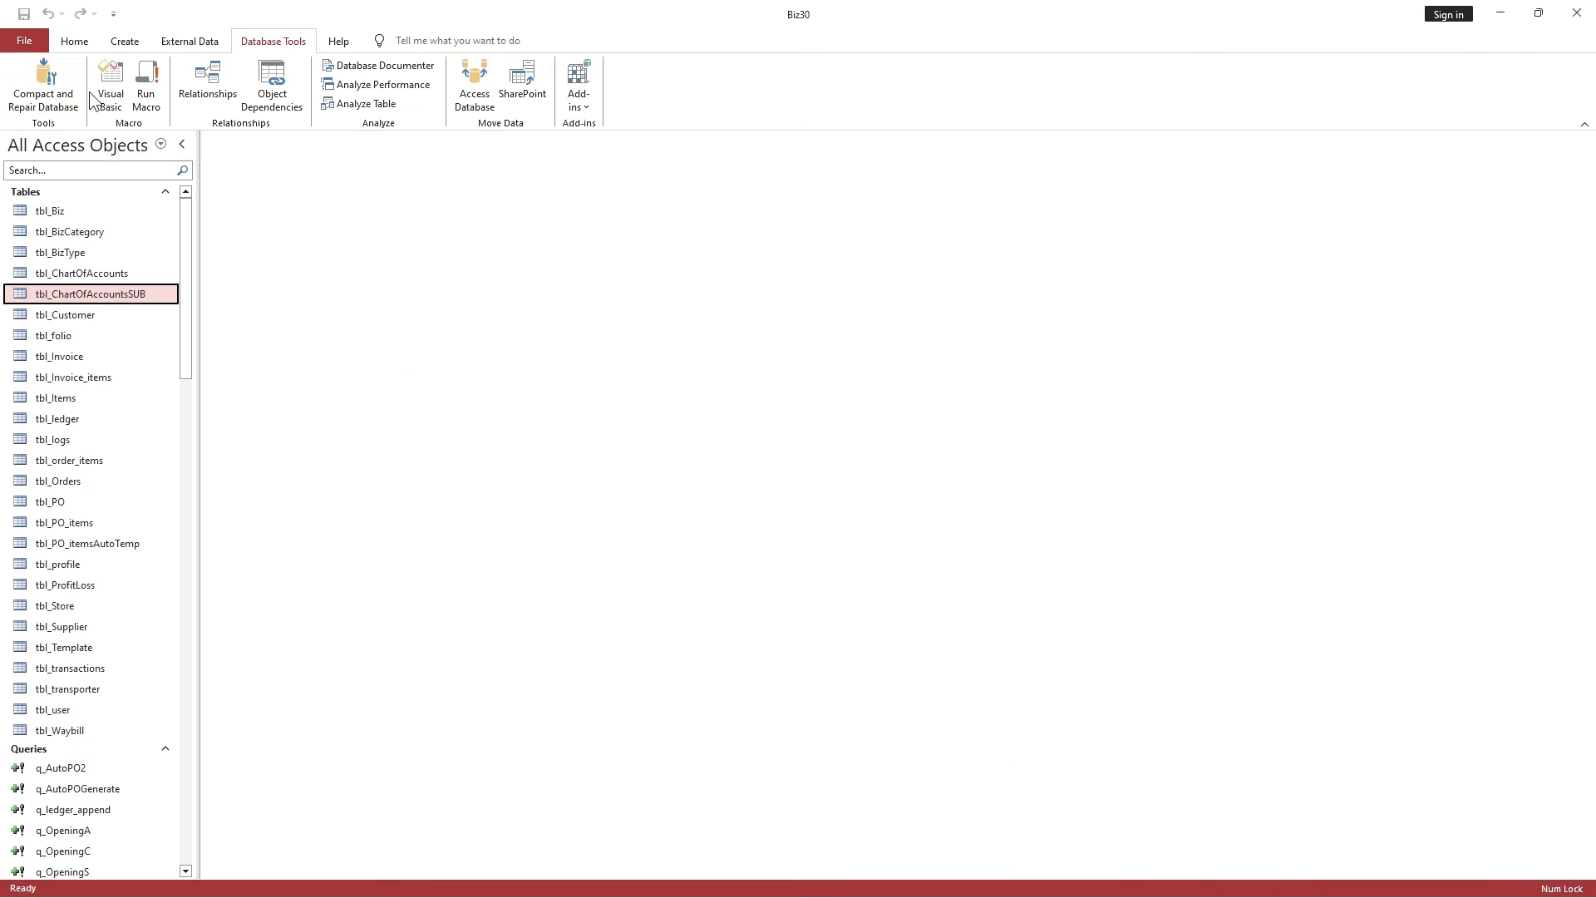
# Compact the database, log in as admin, and view Business Analysis showing Cash in hand 65,000.0.
pyautogui.click(72, 92)
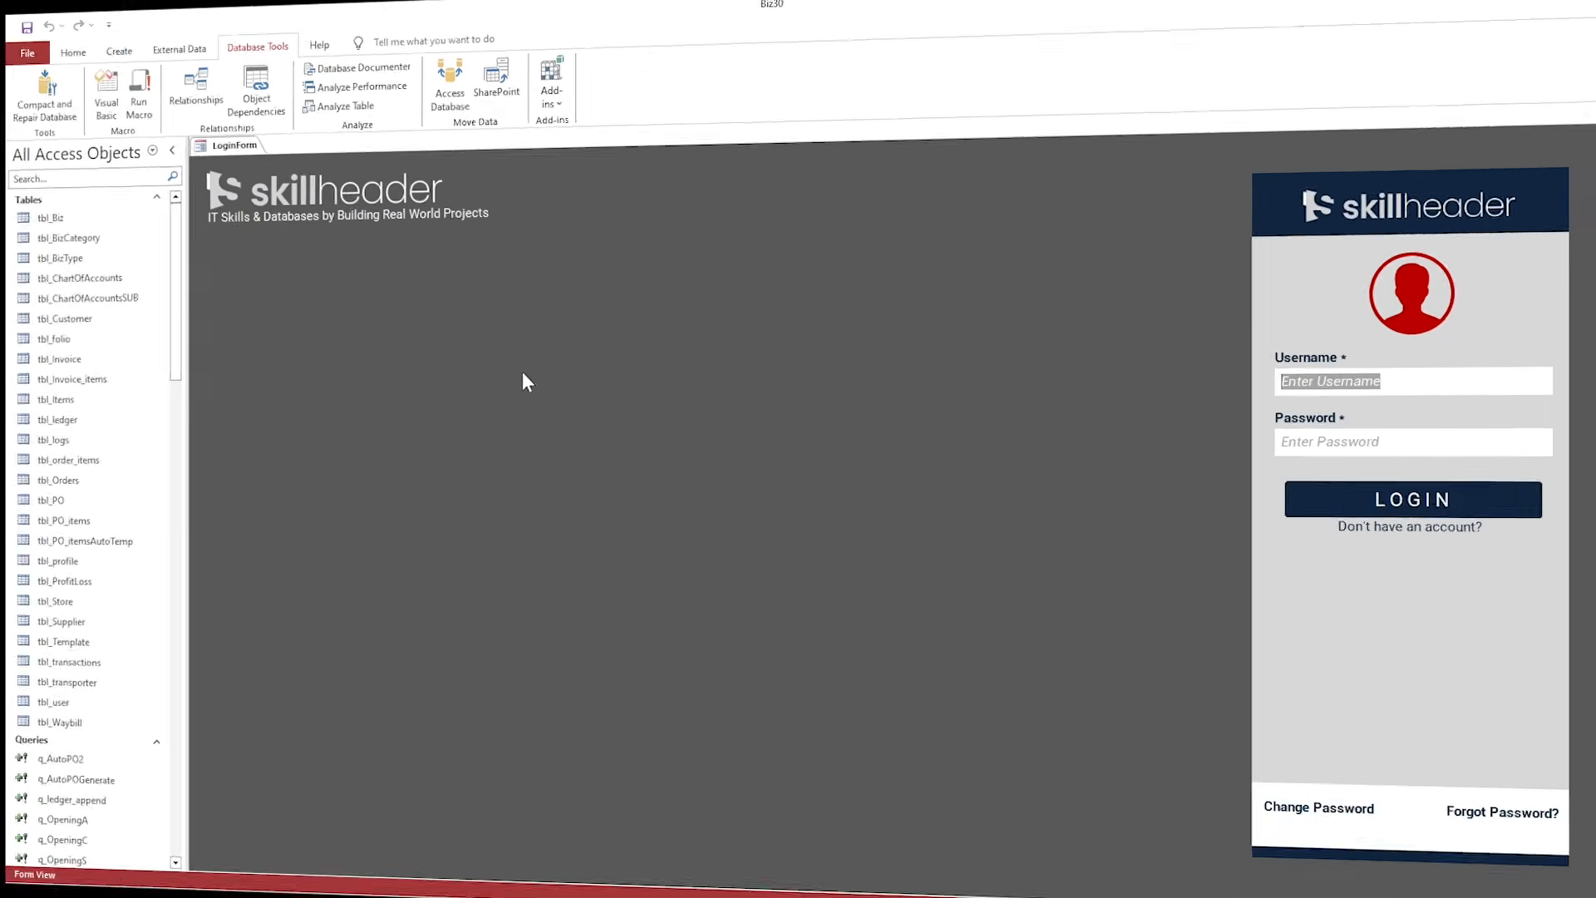
pyautogui.write('admin')
pyautogui.press('Tab')
pyautogui.write('******')
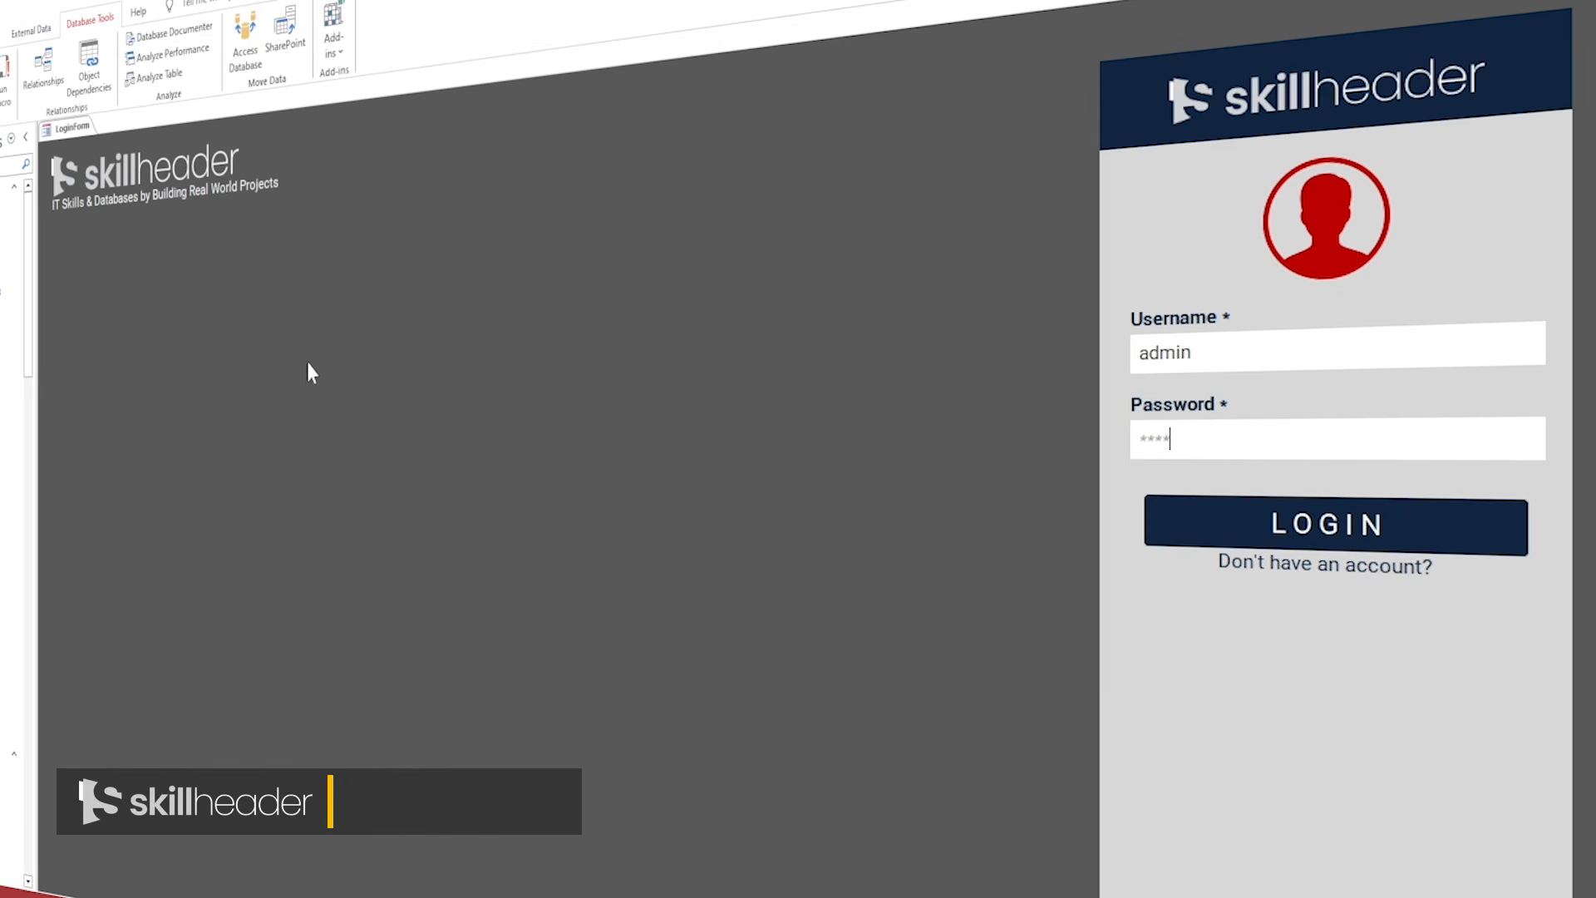
pyautogui.press('Return')
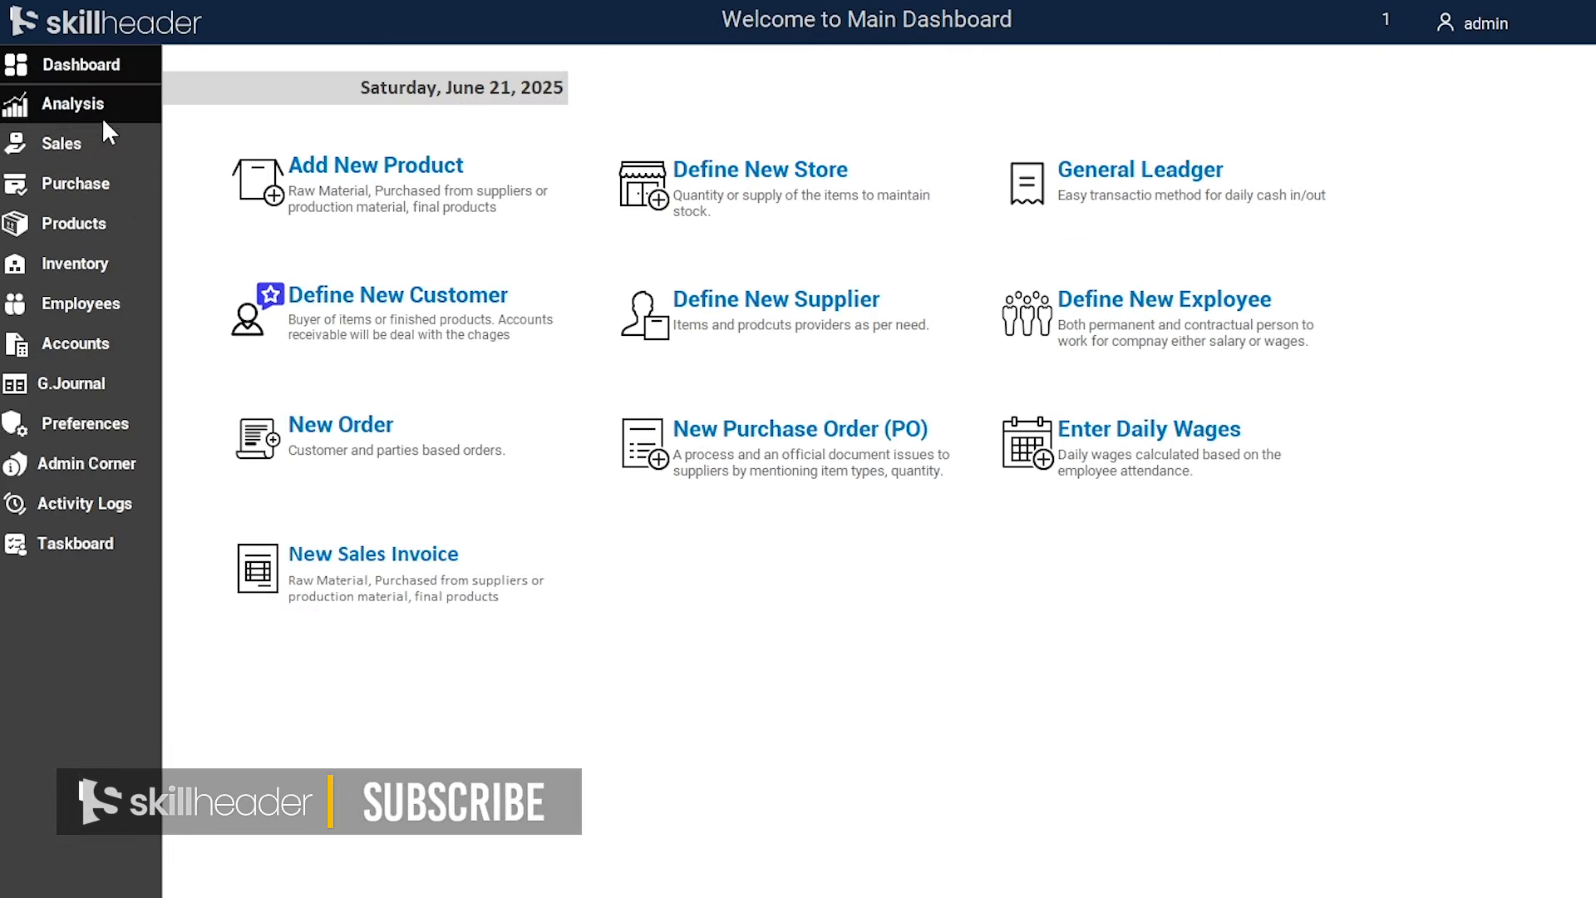
pyautogui.click(48, 202)
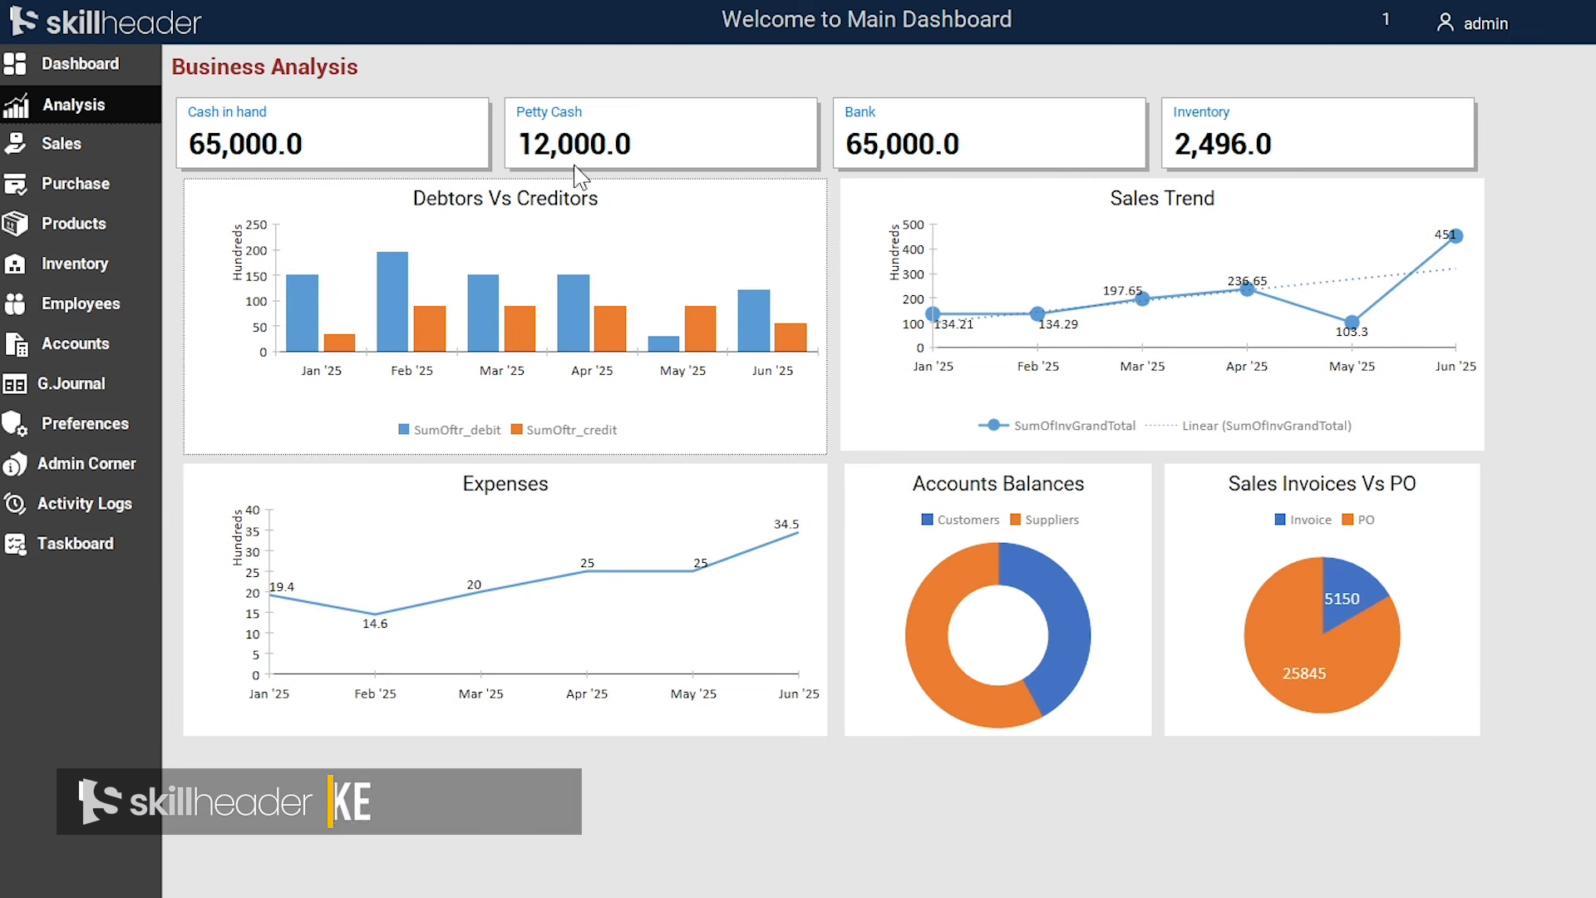